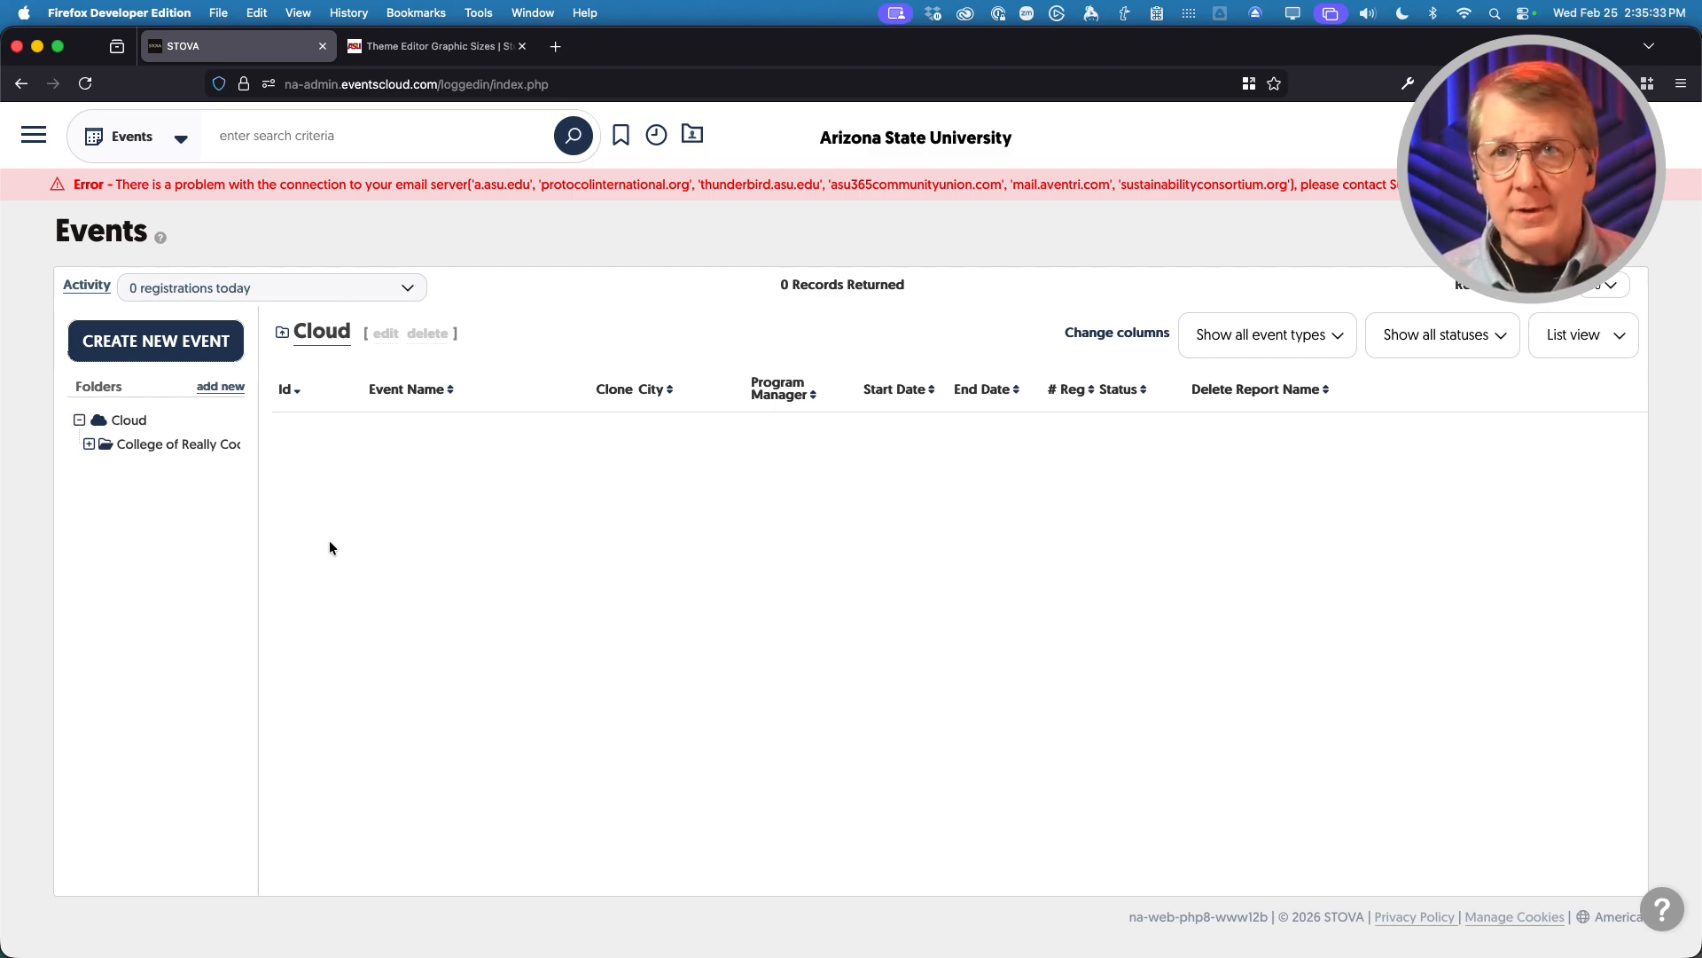
- Open the registration settings of the Stova Conference + Expo 2026 event in the College of Really Cool Ideas folder
{"action": "left_click", "coordinate": [147, 446]}
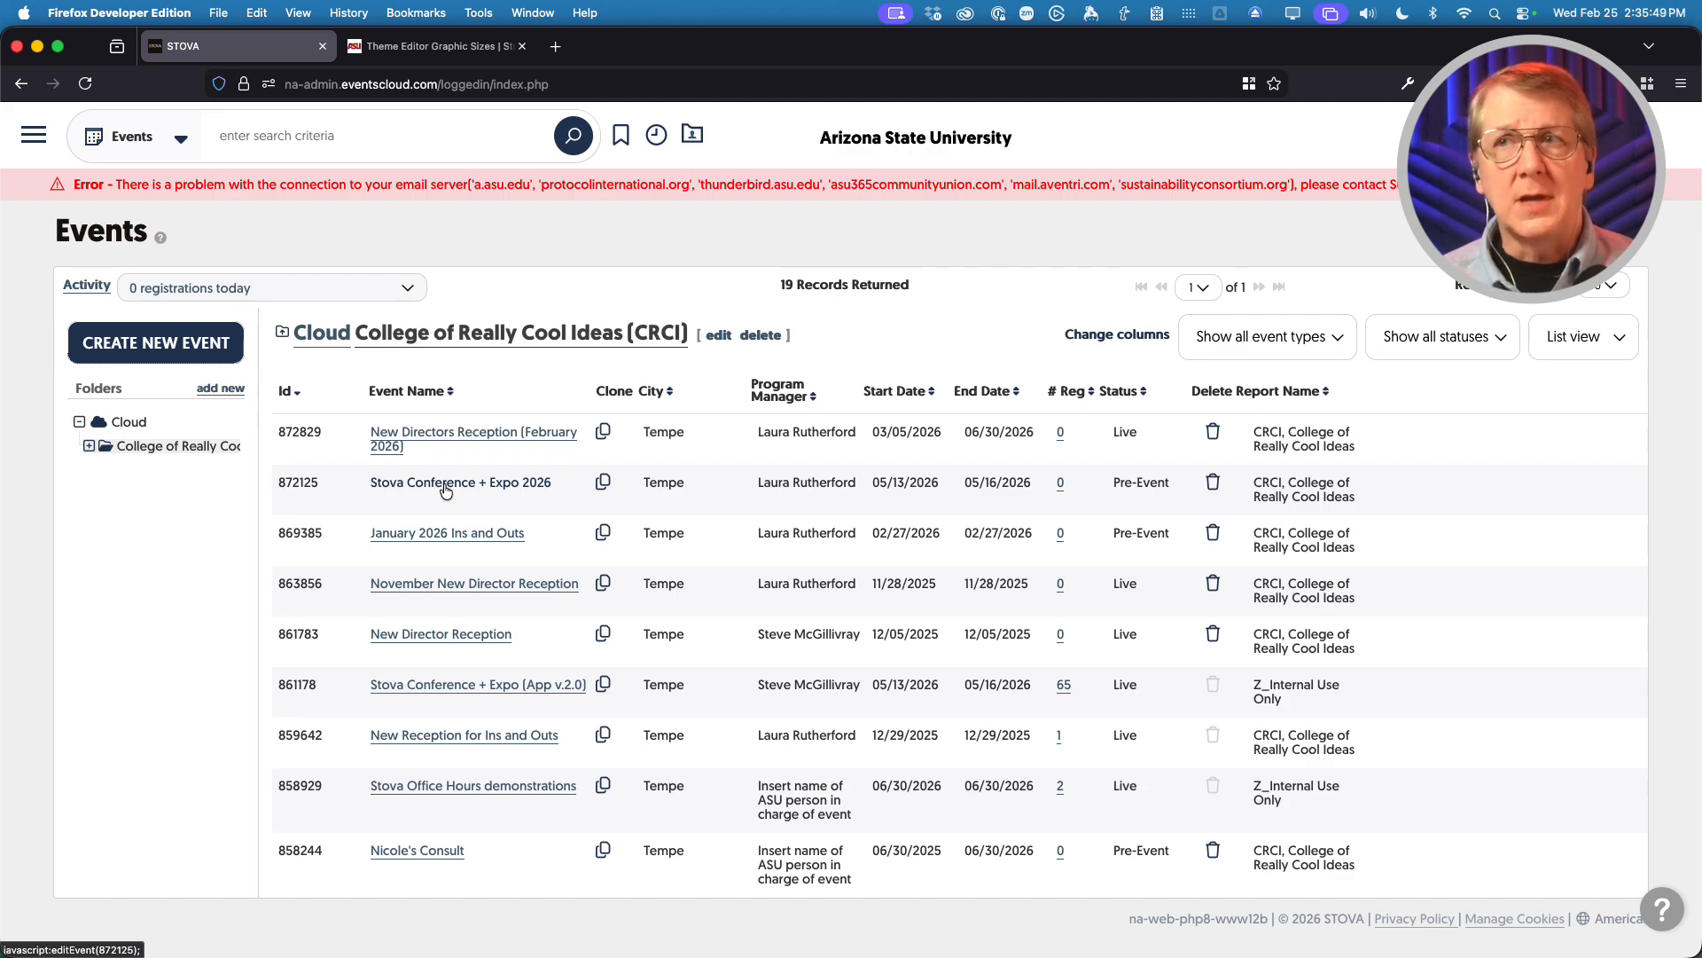
{"action": "mouse_move", "coordinate": [445, 490]}
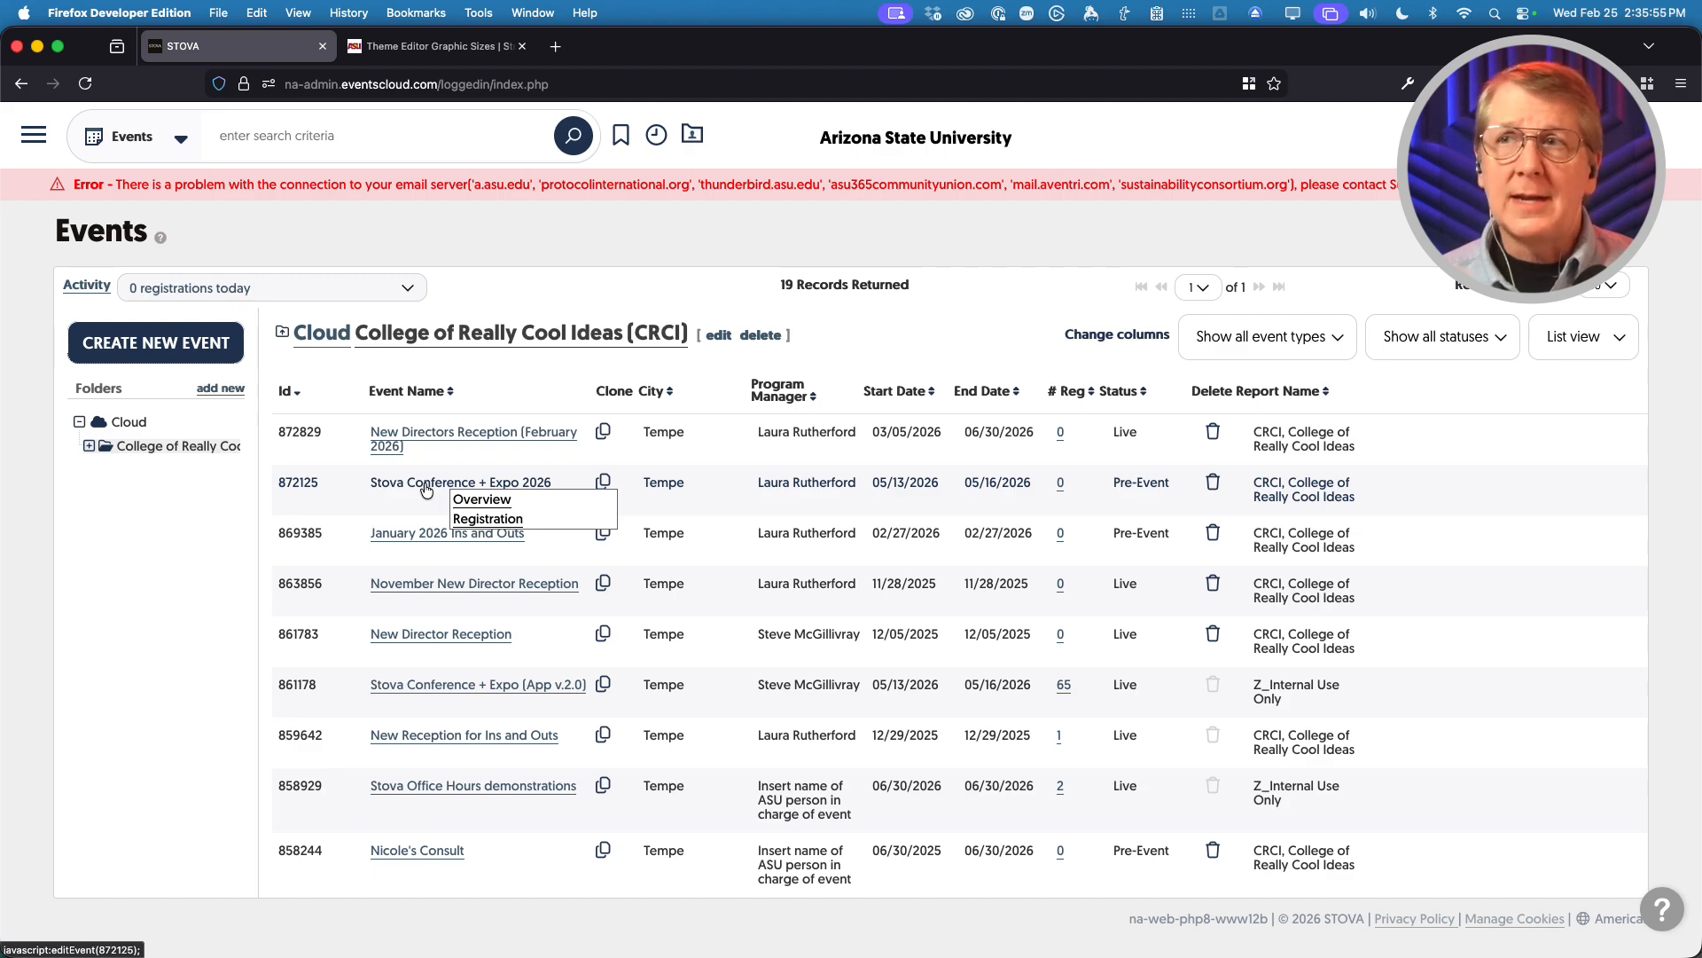
{"action": "mouse_move", "coordinate": [486, 521]}
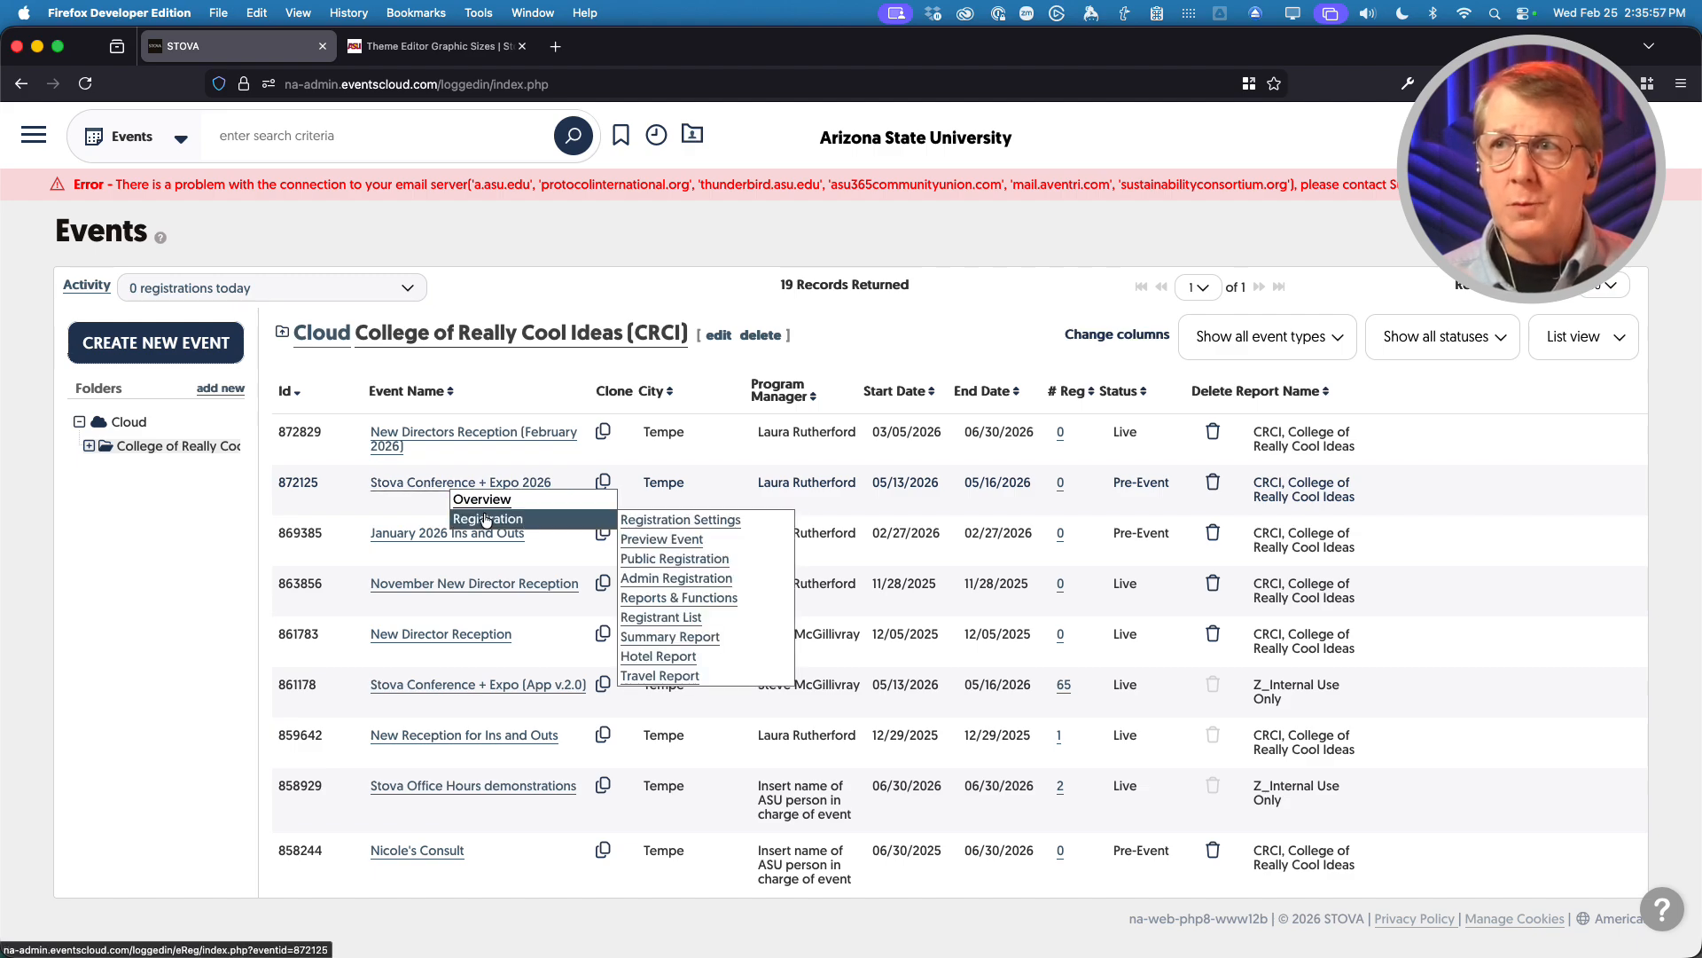
{"action": "left_click", "coordinate": [653, 521]}
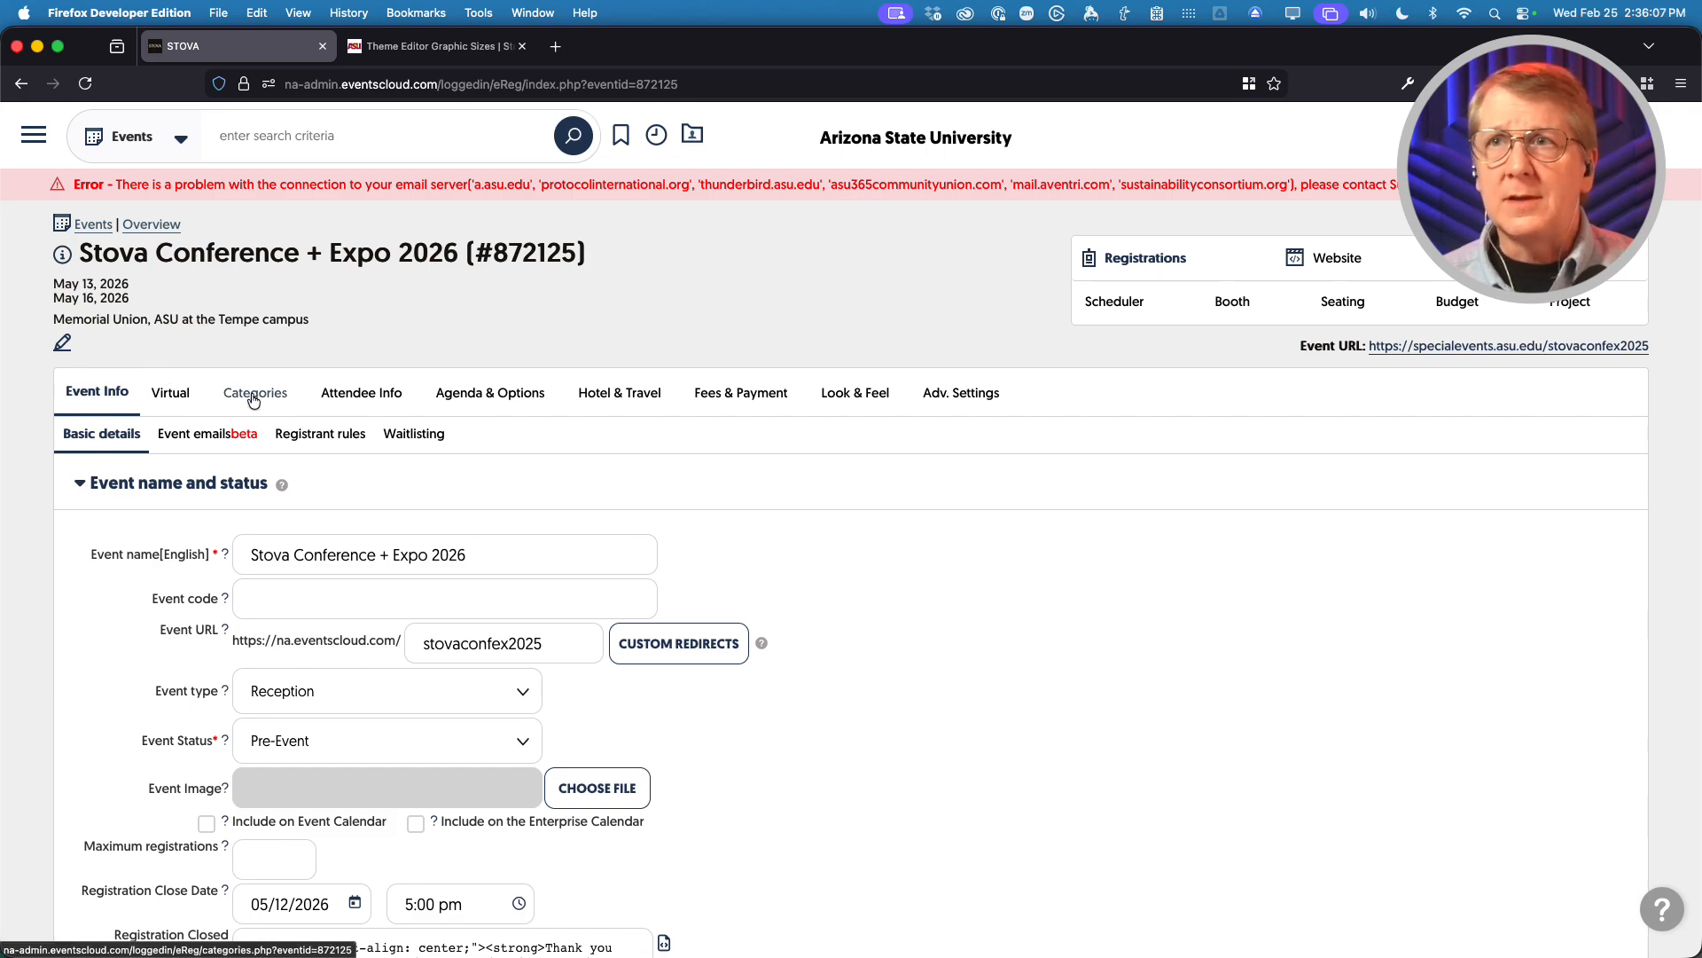
- Preview the event and examine the title heading and registration instructions on its New Registration page
{"action": "mouse_move", "coordinate": [350, 396]}
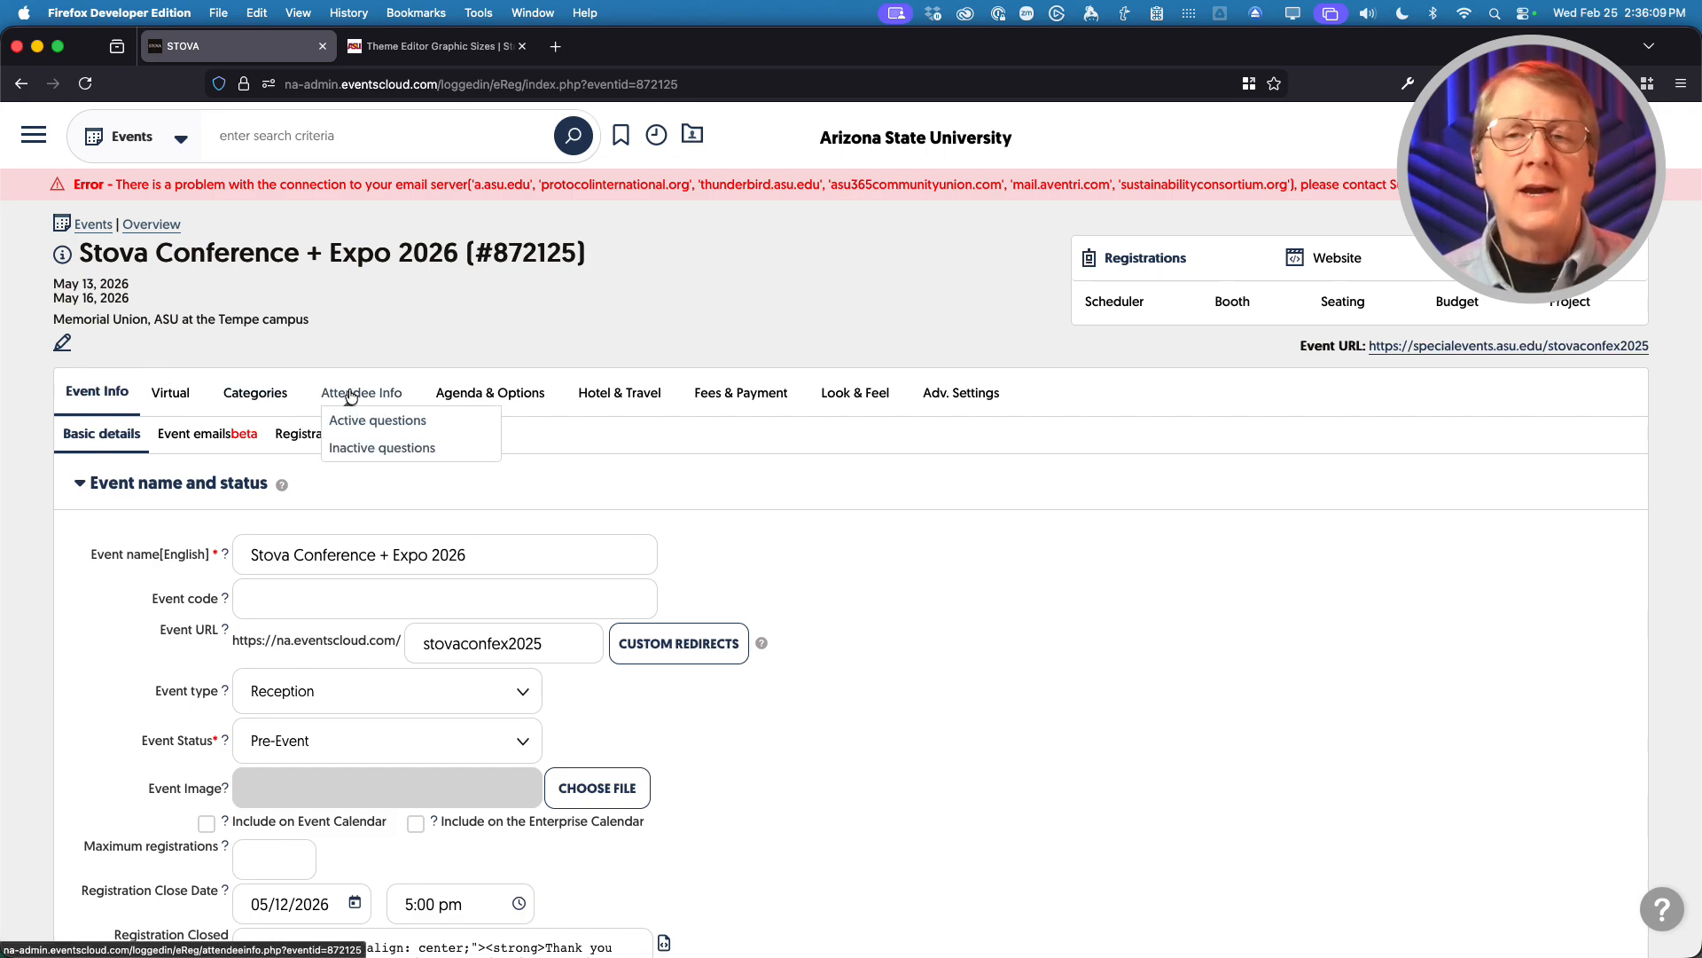
{"action": "mouse_move", "coordinate": [457, 392]}
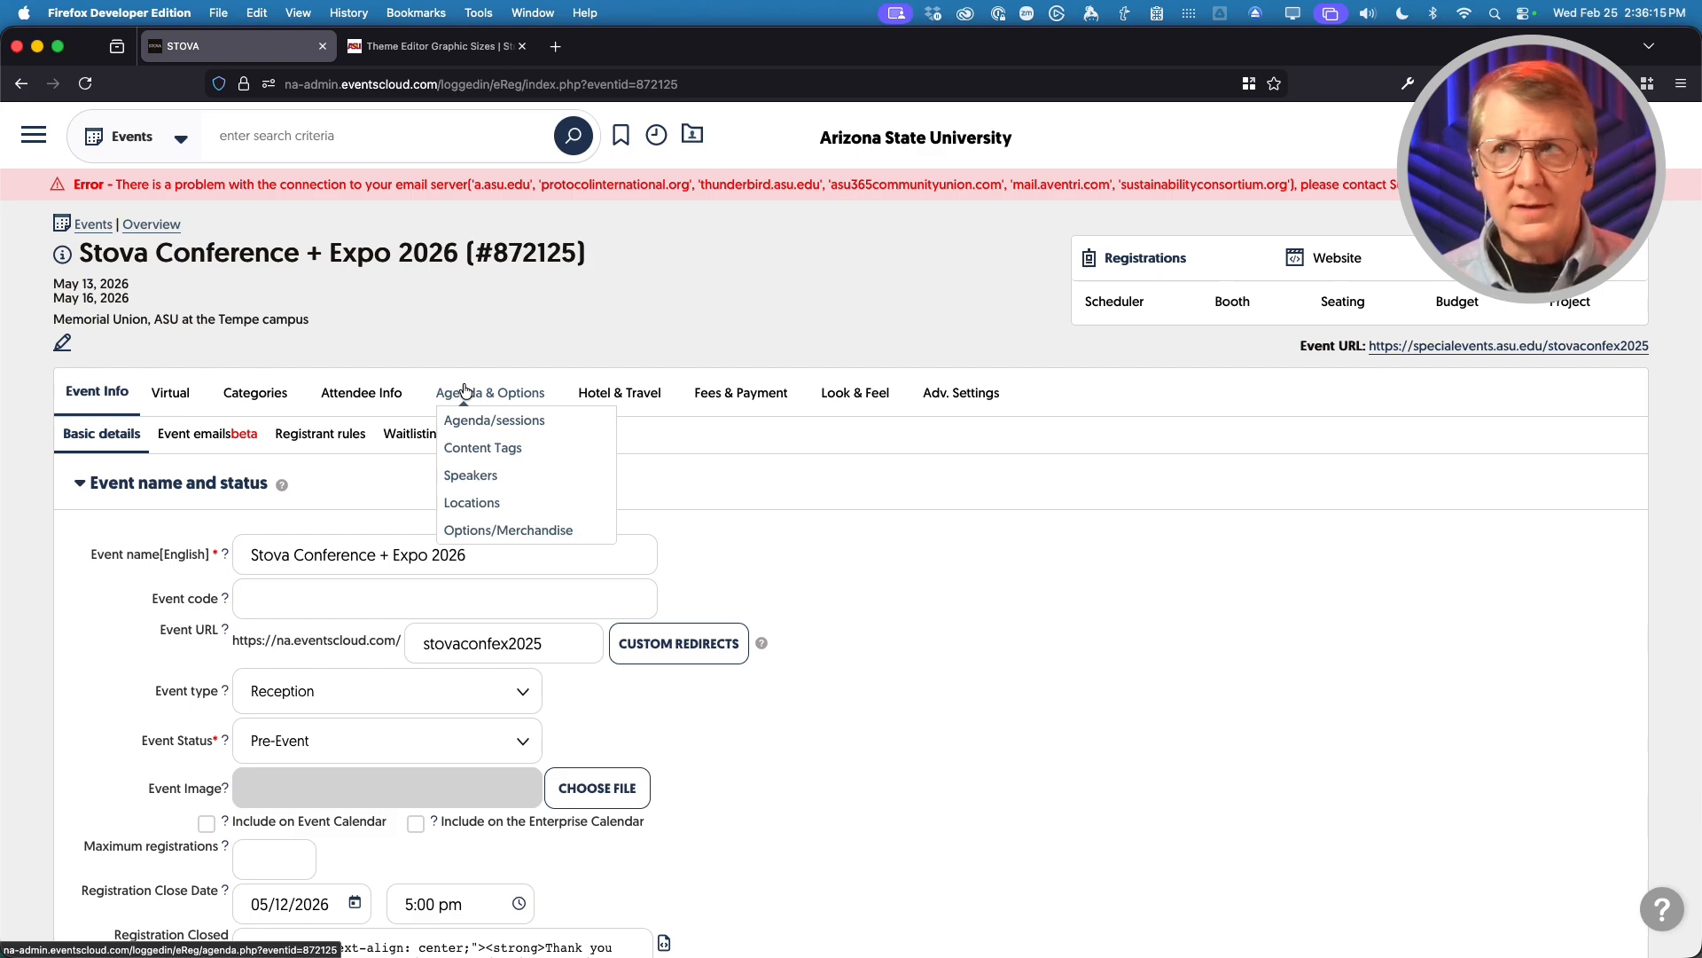
{"action": "mouse_move", "coordinate": [722, 401]}
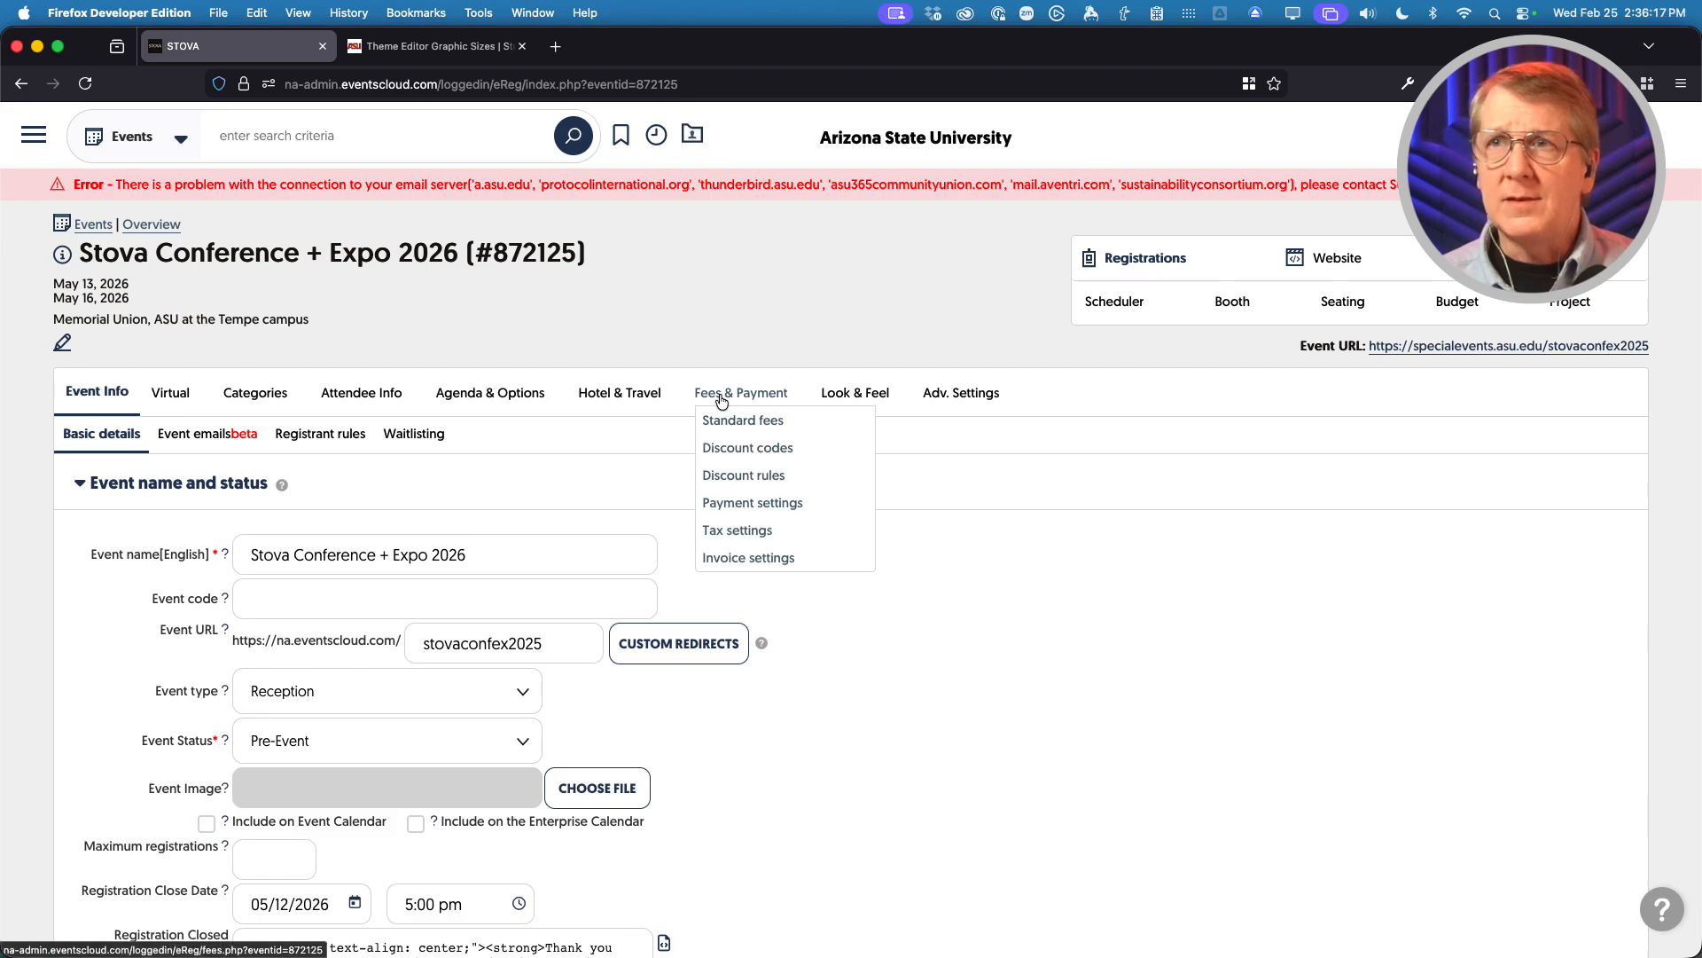
{"action": "mouse_move", "coordinate": [845, 394]}
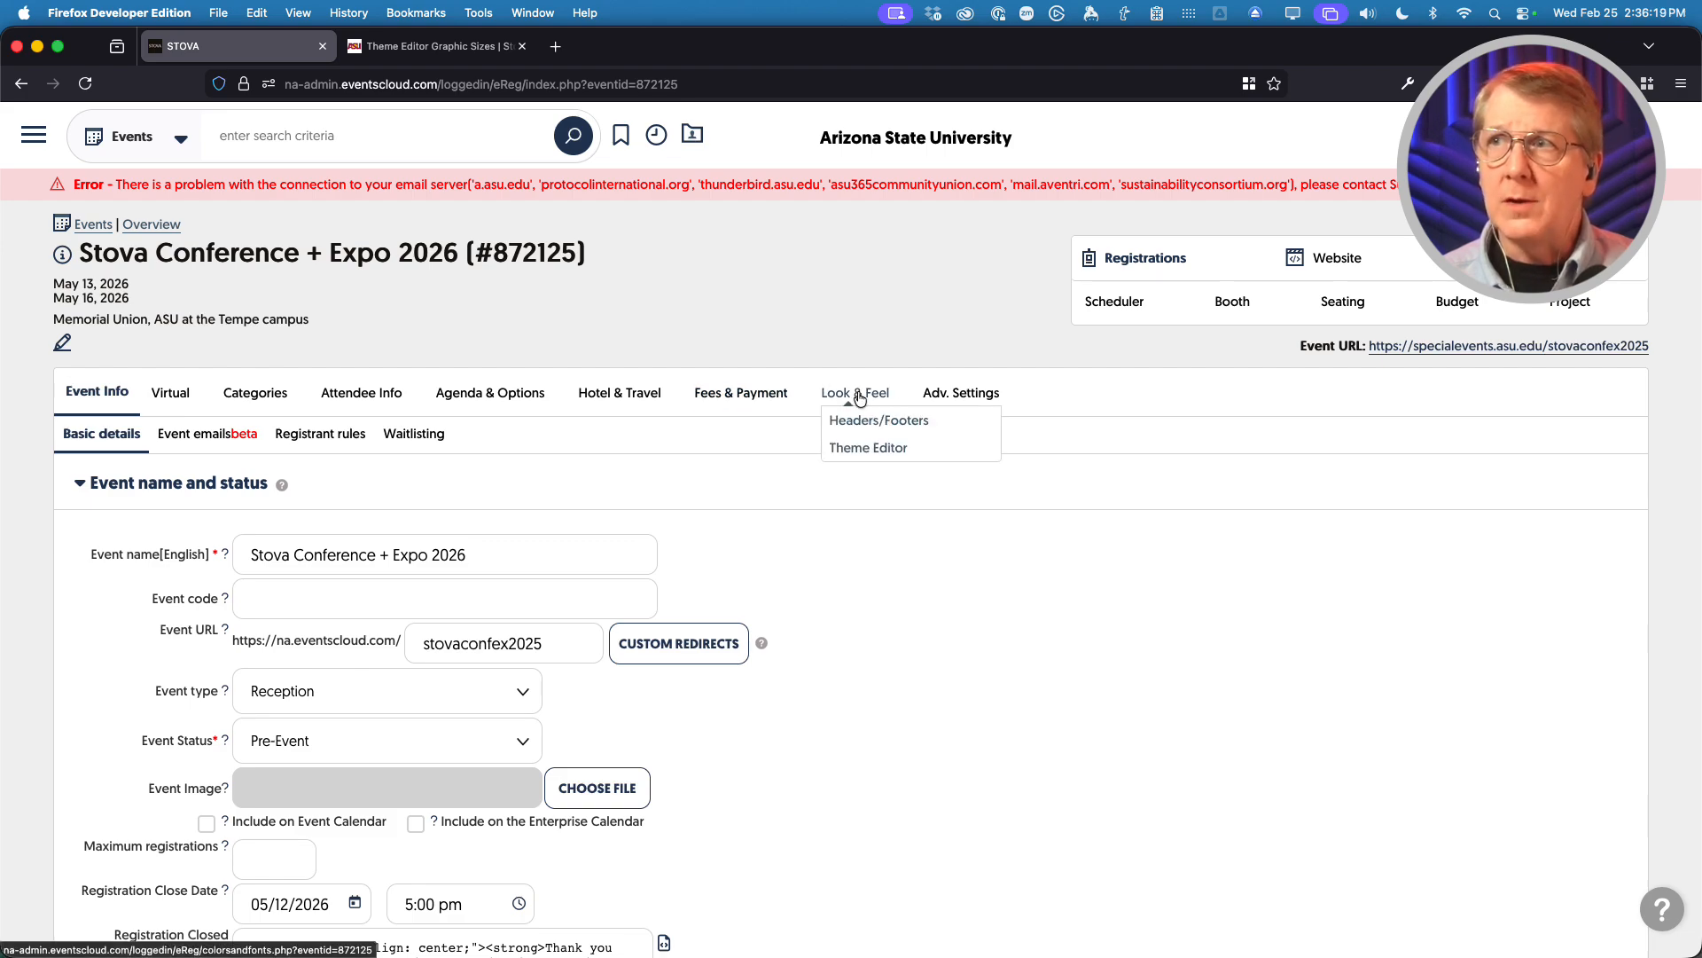
{"action": "mouse_move", "coordinate": [1141, 262]}
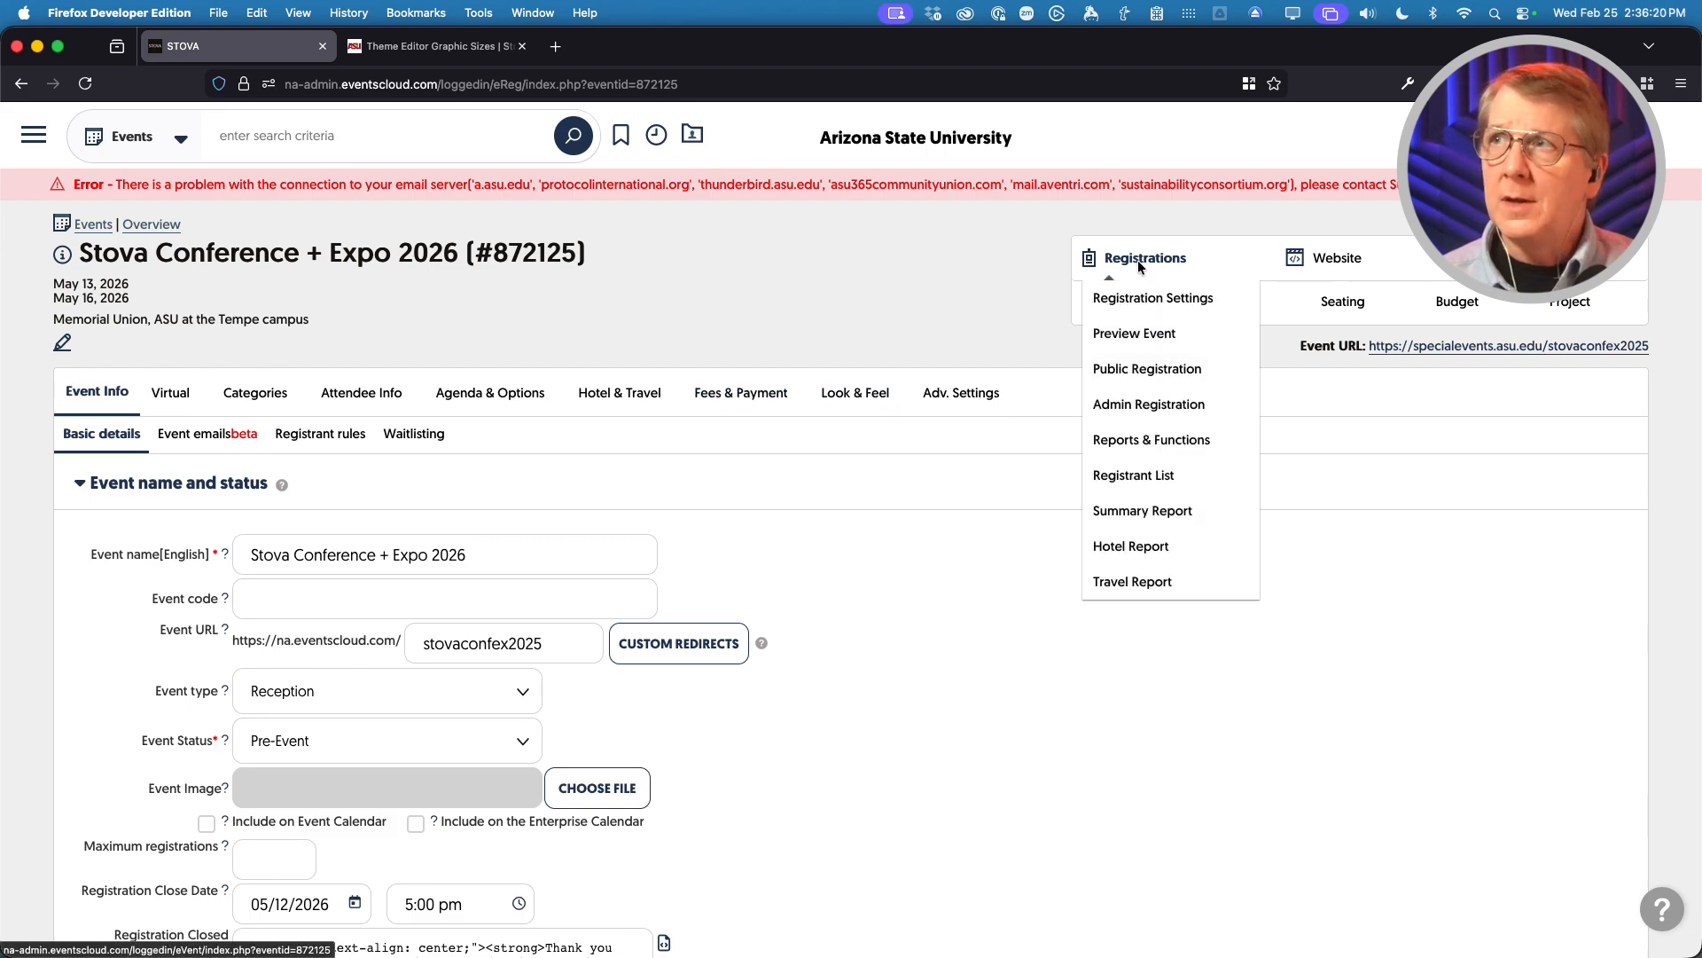
{"action": "left_click", "coordinate": [1133, 334]}
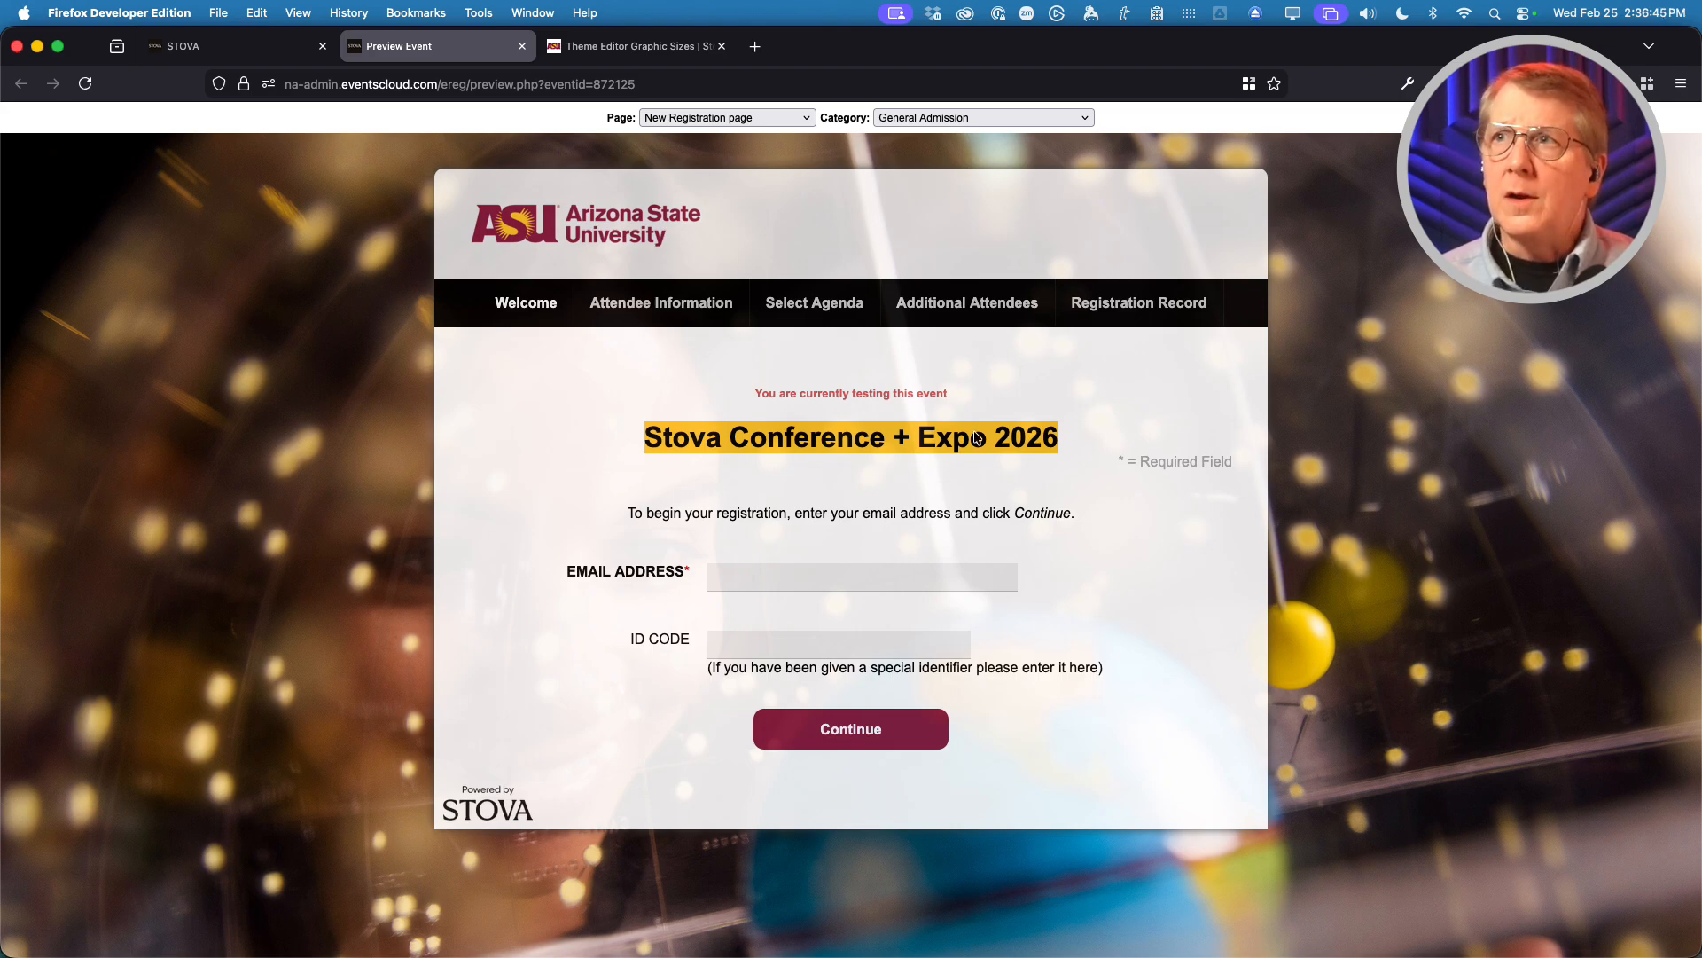
{"action": "triple_click", "coordinate": [679, 437]}
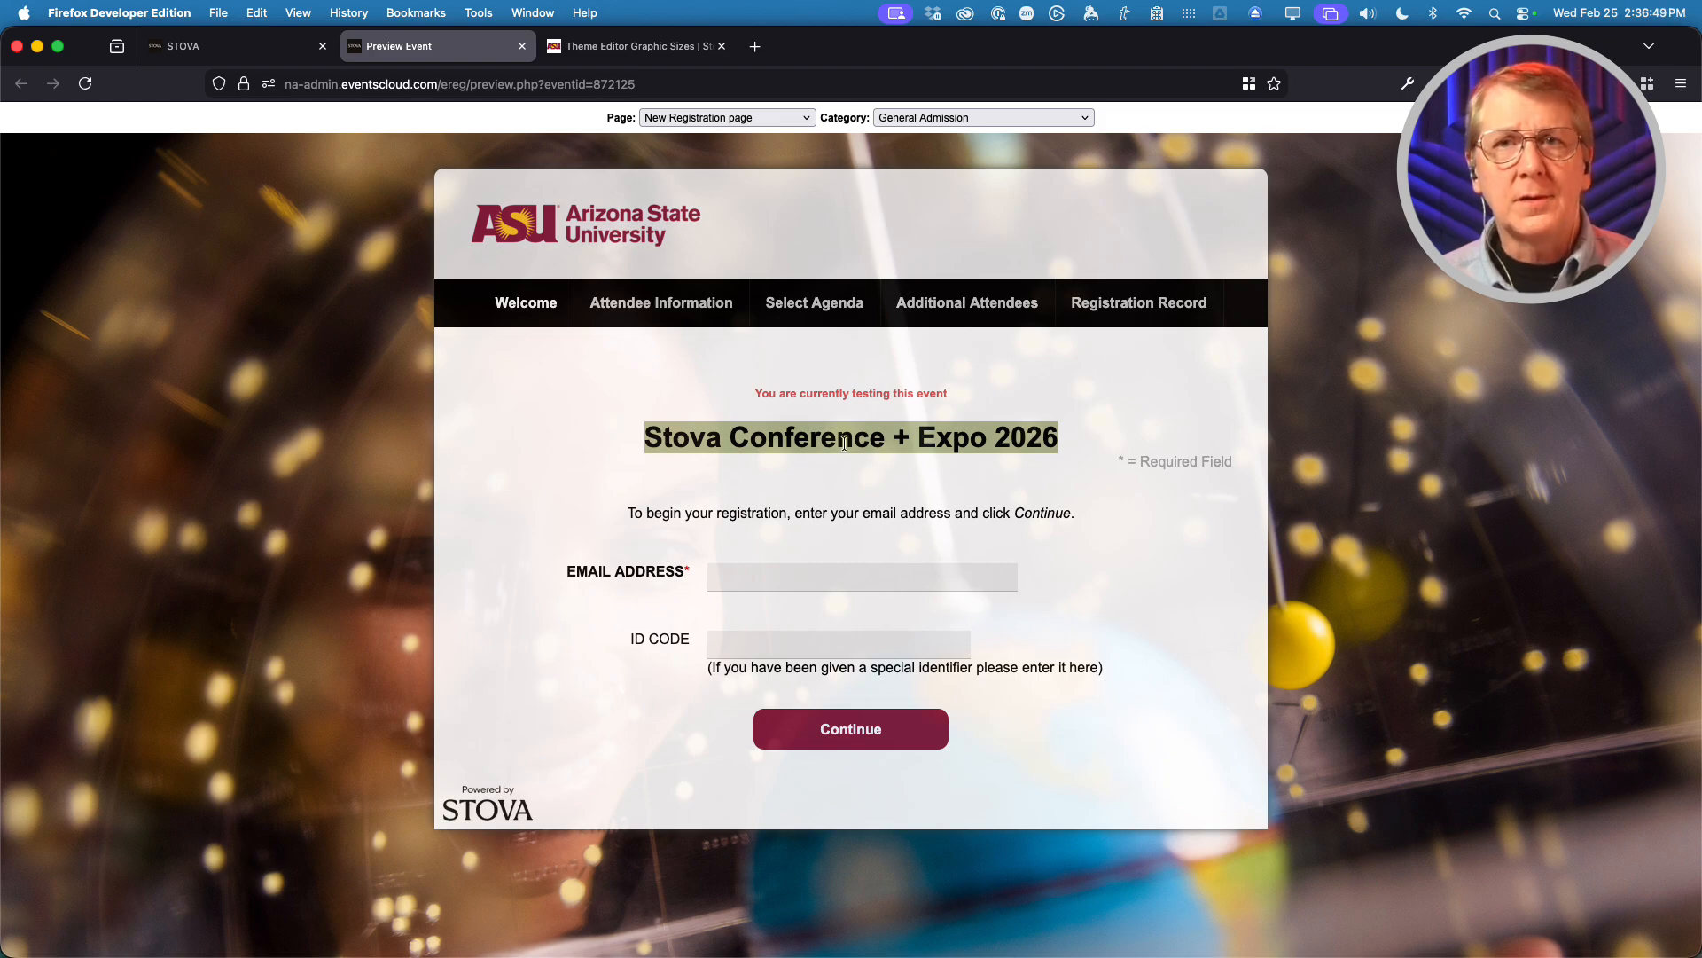
{"action": "triple_click", "coordinate": [749, 513]}
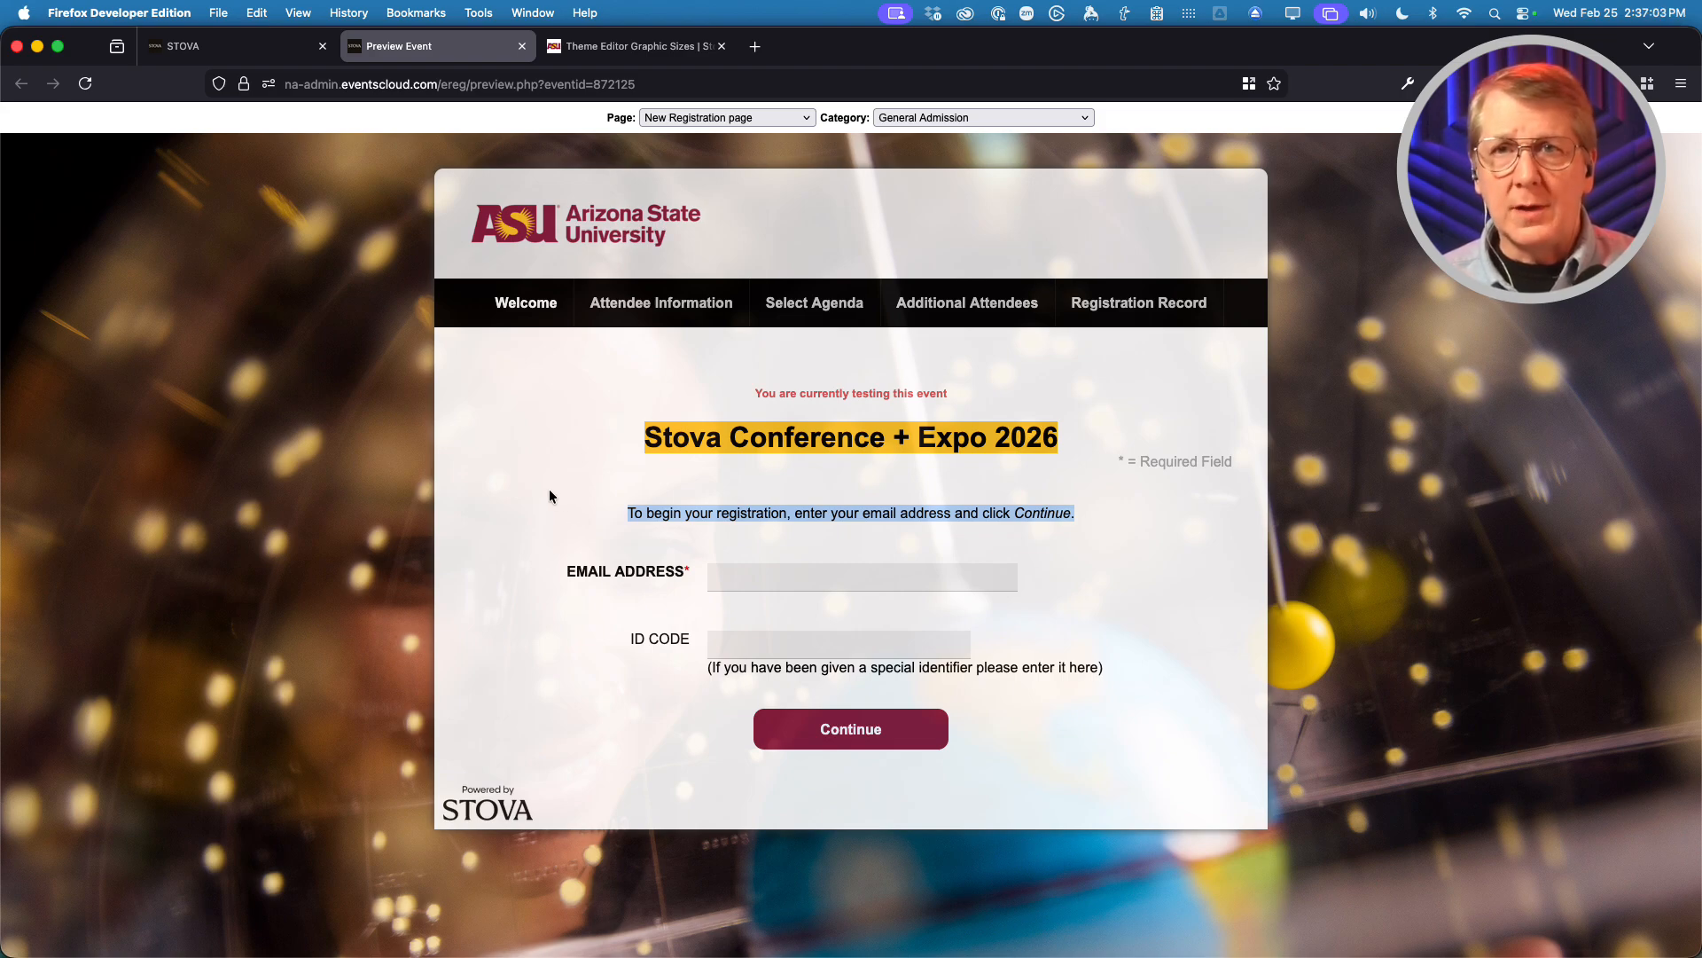
{"action": "left_click", "coordinate": [692, 443]}
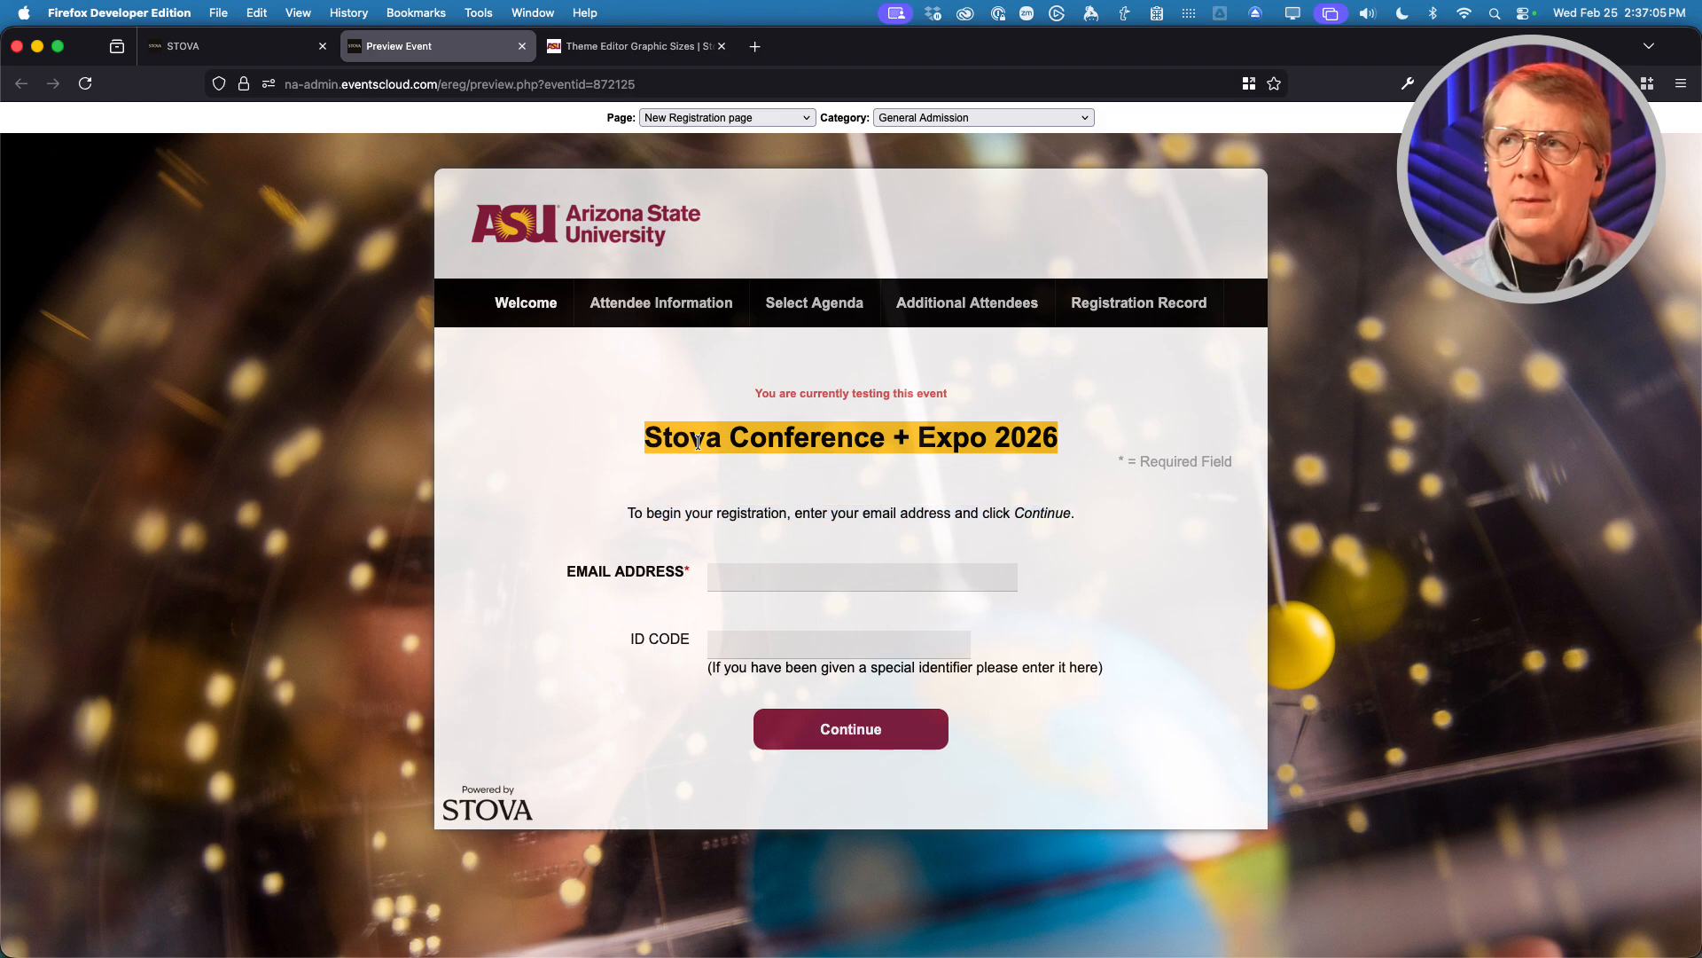
- Return to the event settings and open the Global header from the Look & Feel headers and footers for editing
{"action": "left_click", "coordinate": [278, 47]}
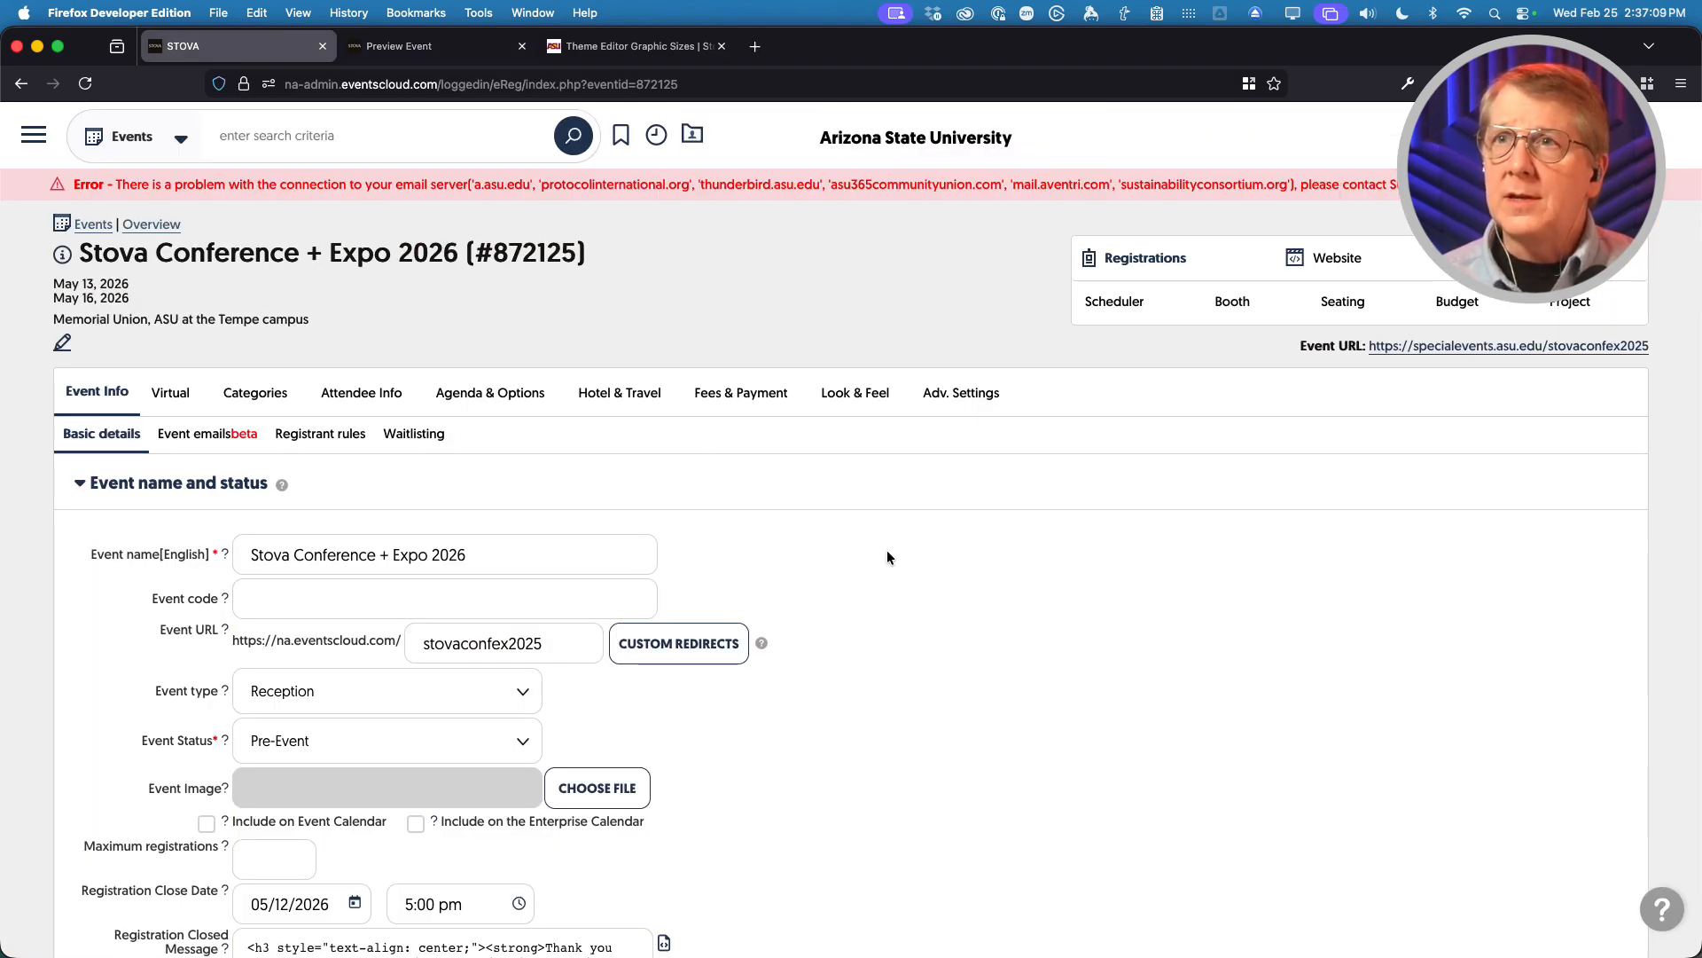
{"action": "mouse_move", "coordinate": [850, 393]}
{"action": "left_click", "coordinate": [847, 422]}
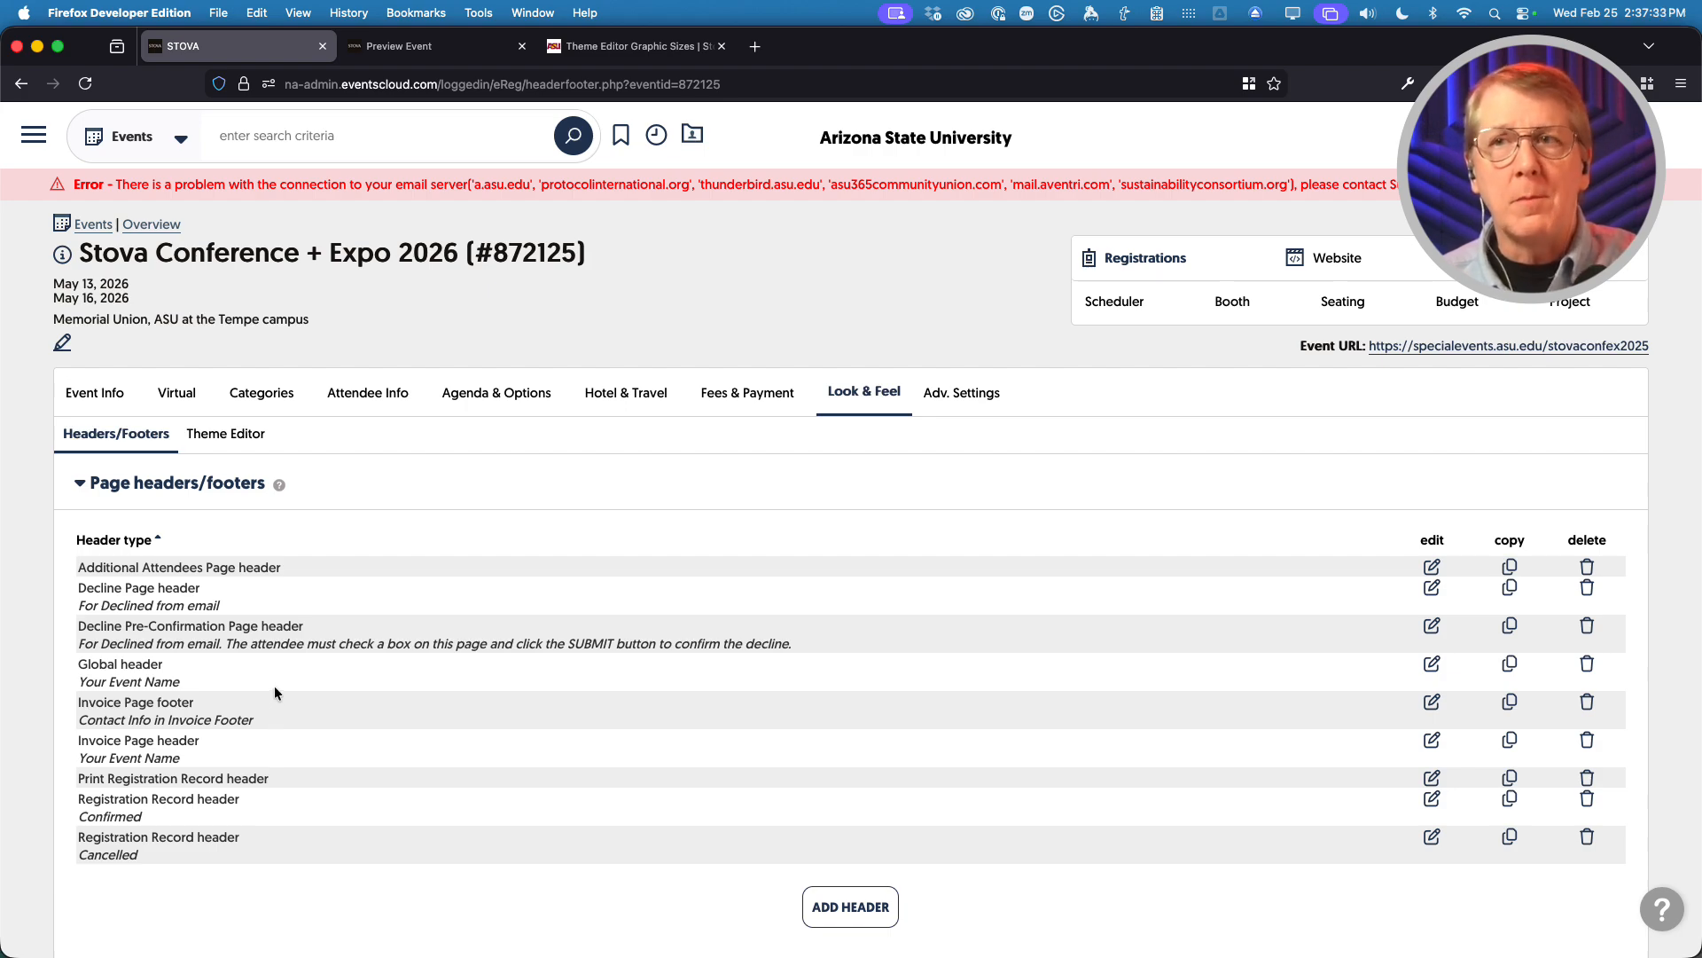
{"action": "left_click", "coordinate": [1432, 665]}
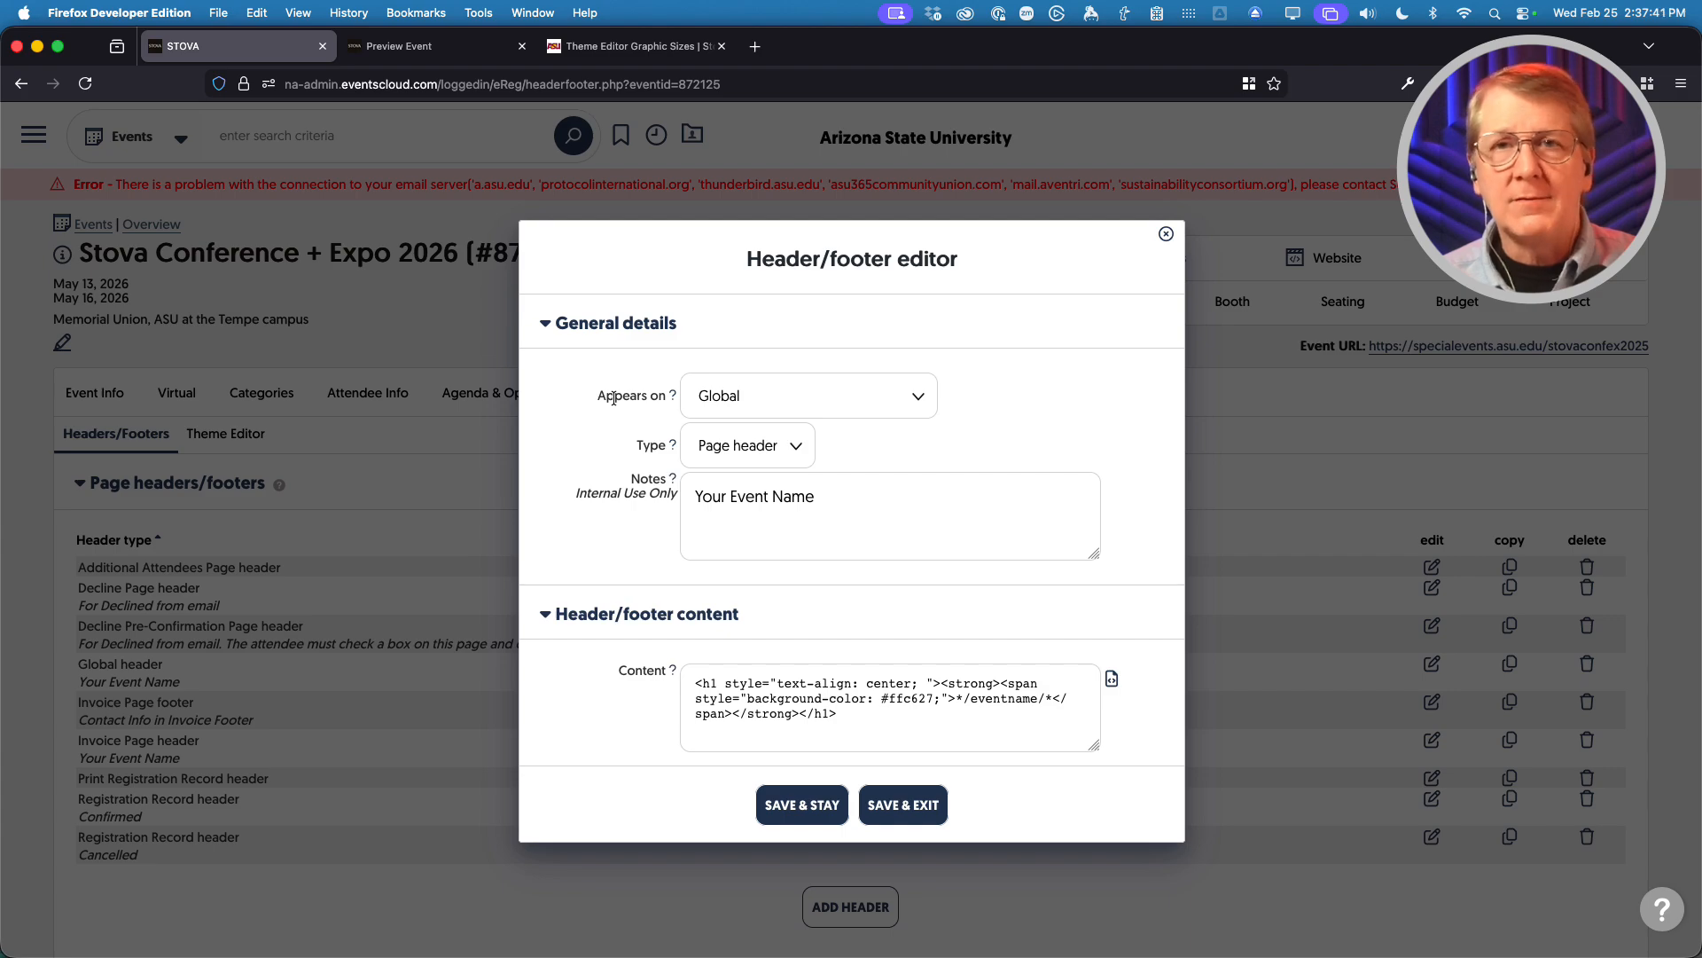
- Review which pages the header can appear on and which header or footer types are available
{"action": "left_click", "coordinate": [907, 397]}
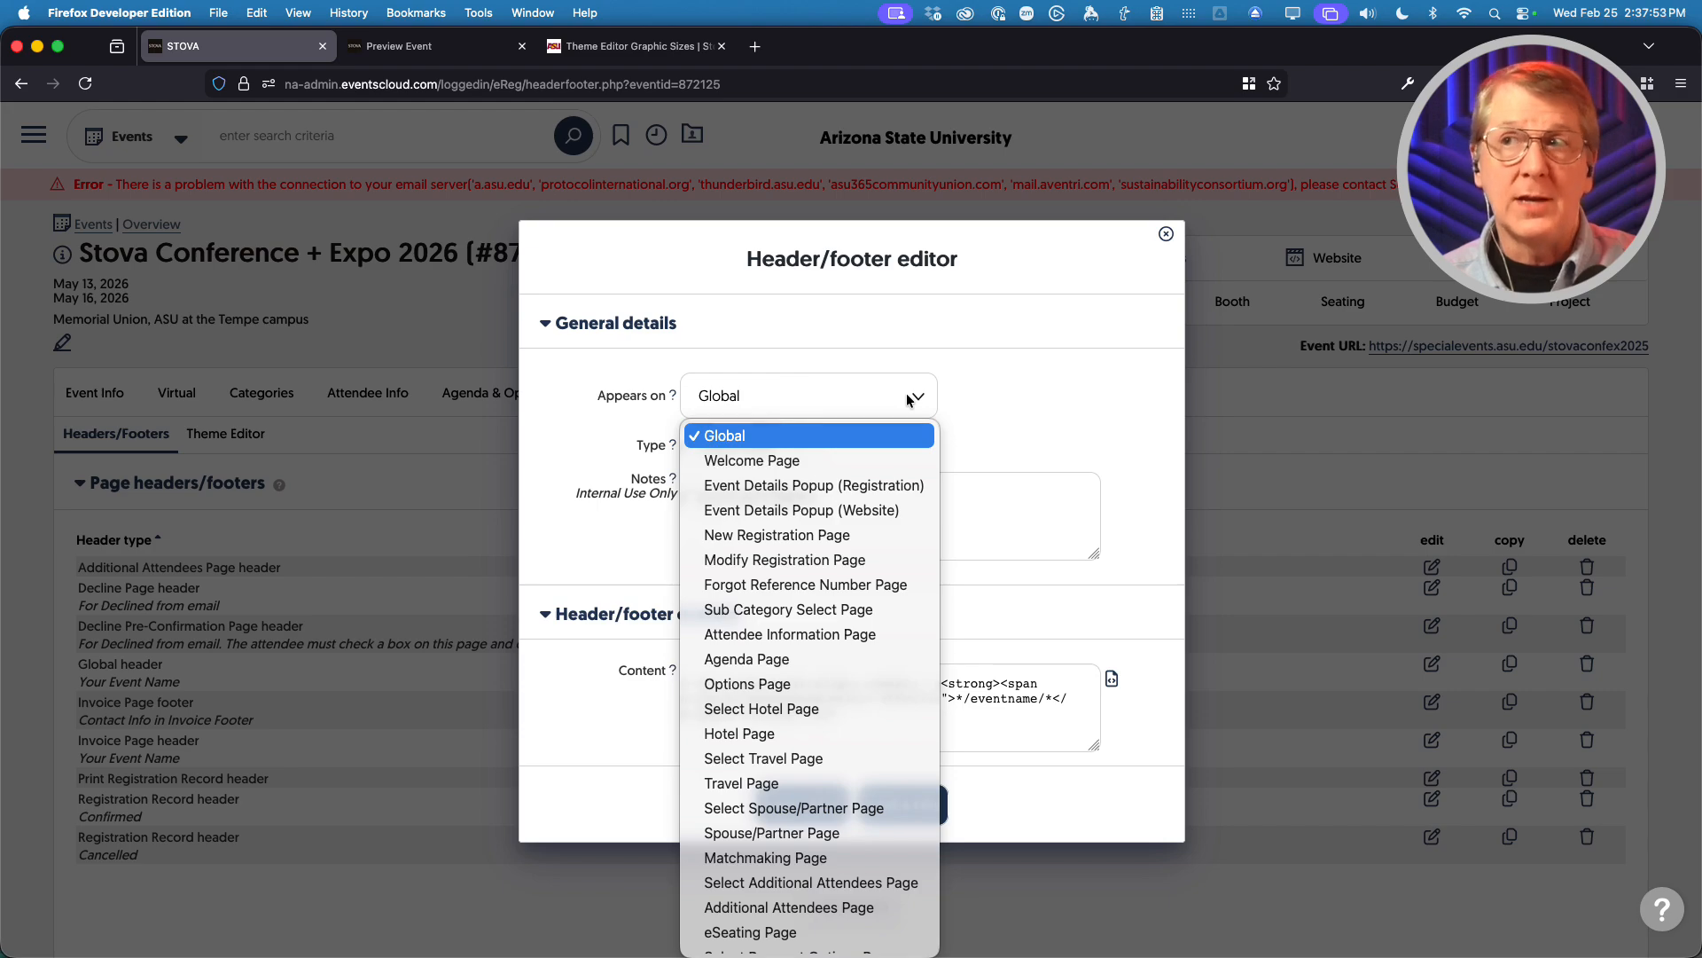
{"action": "left_click", "coordinate": [553, 386]}
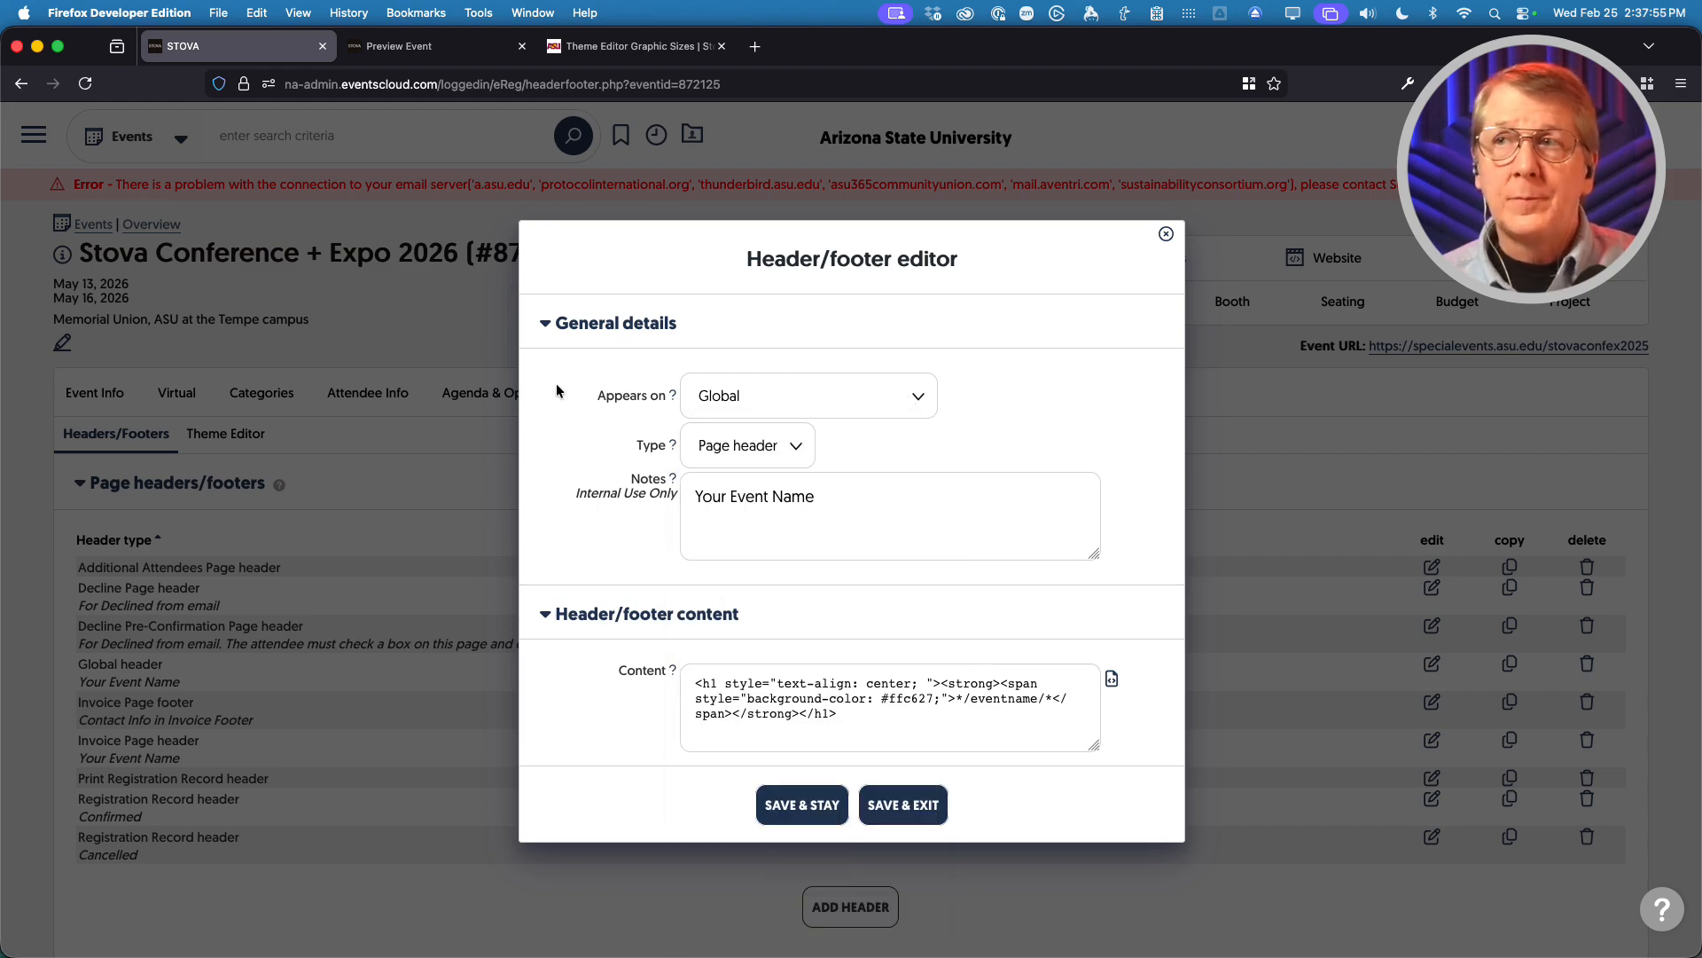
{"action": "left_click", "coordinate": [794, 446]}
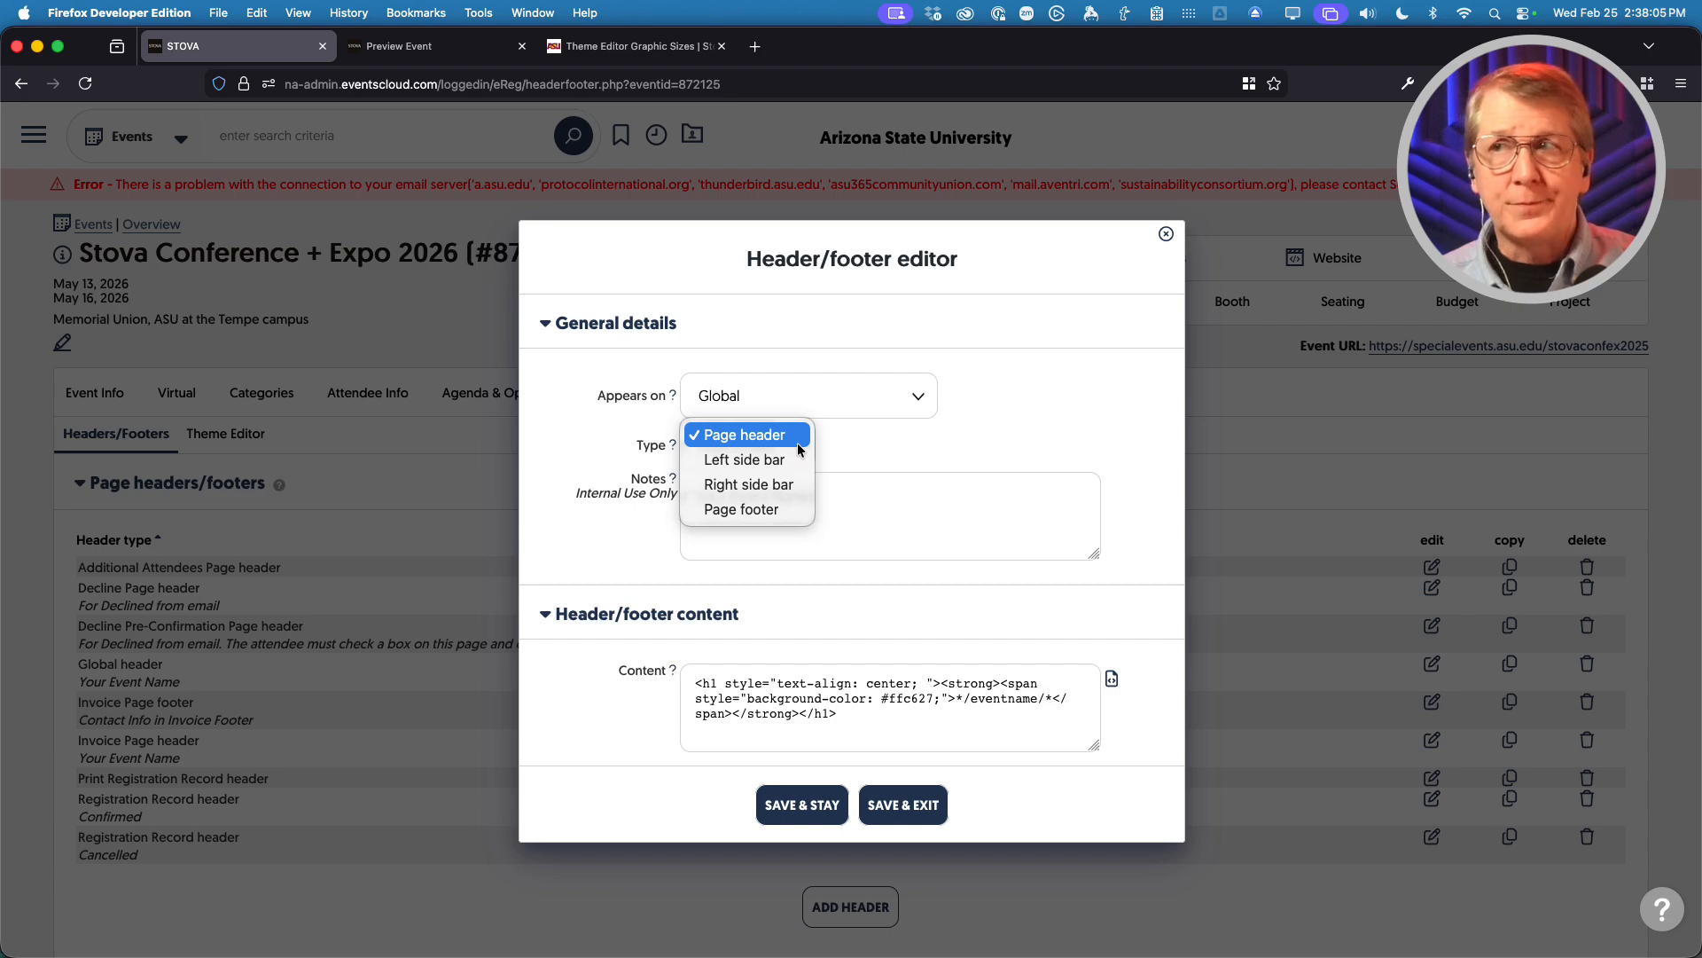
{"action": "left_click", "coordinate": [599, 434]}
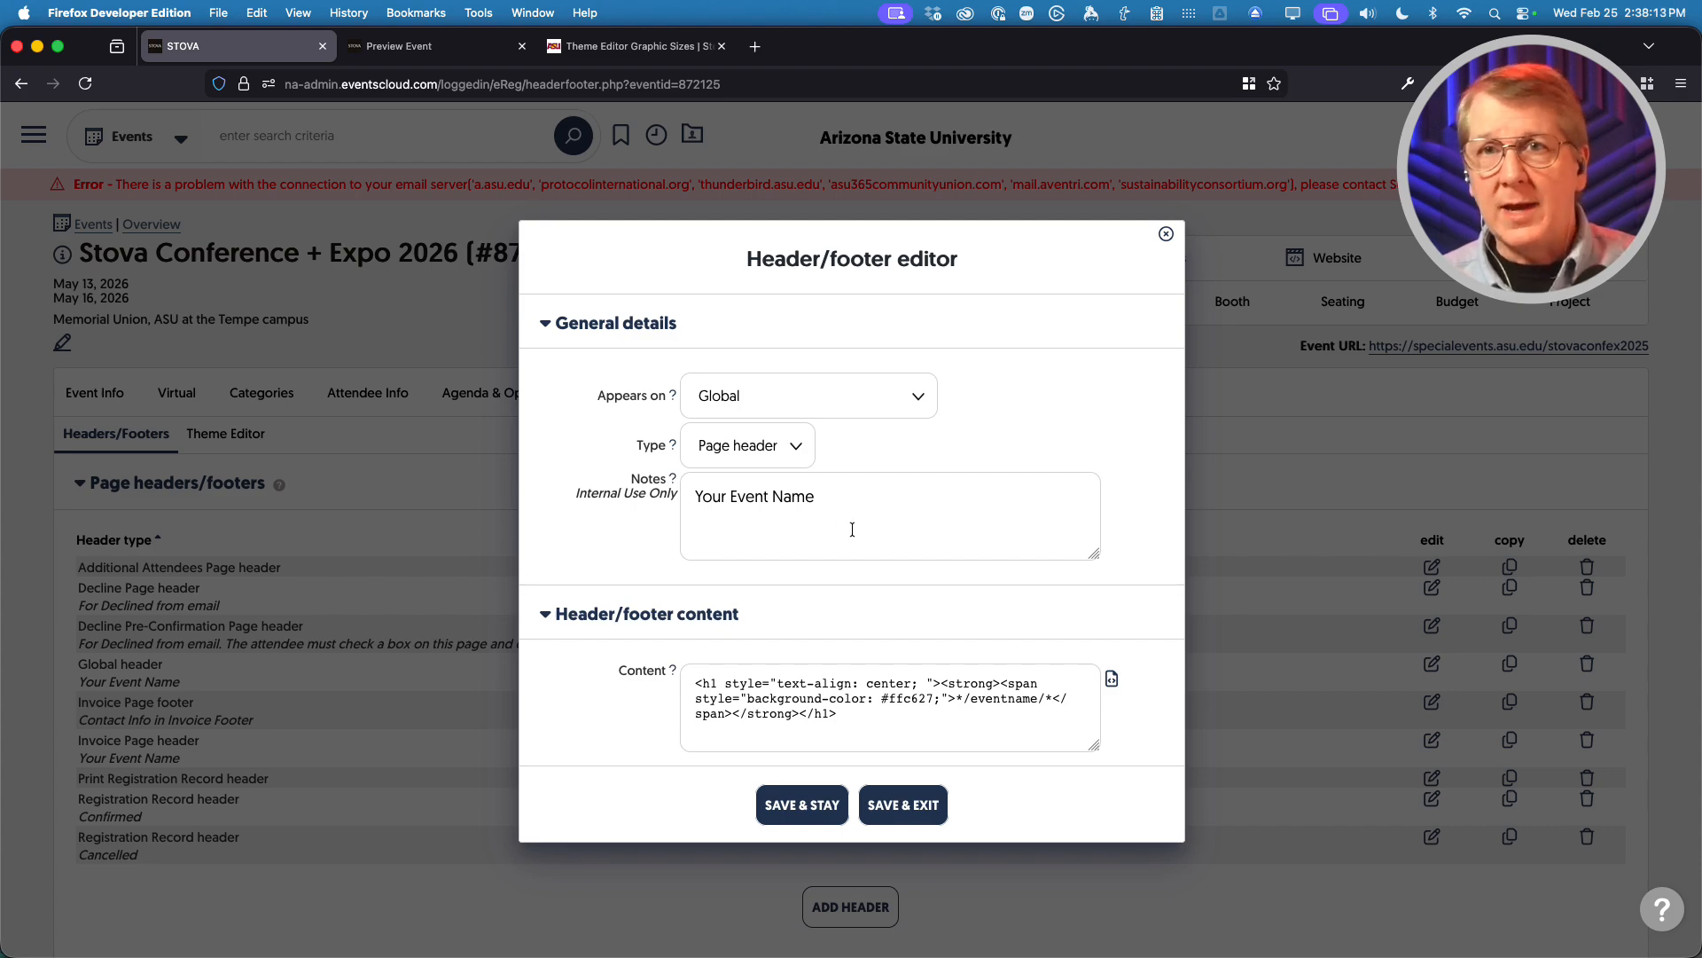
- Examine the header's HTML content and its formatted version in the Content Editor
{"action": "scroll", "coordinate": [592, 530], "scroll_direction": "down", "scroll_amount": 5}
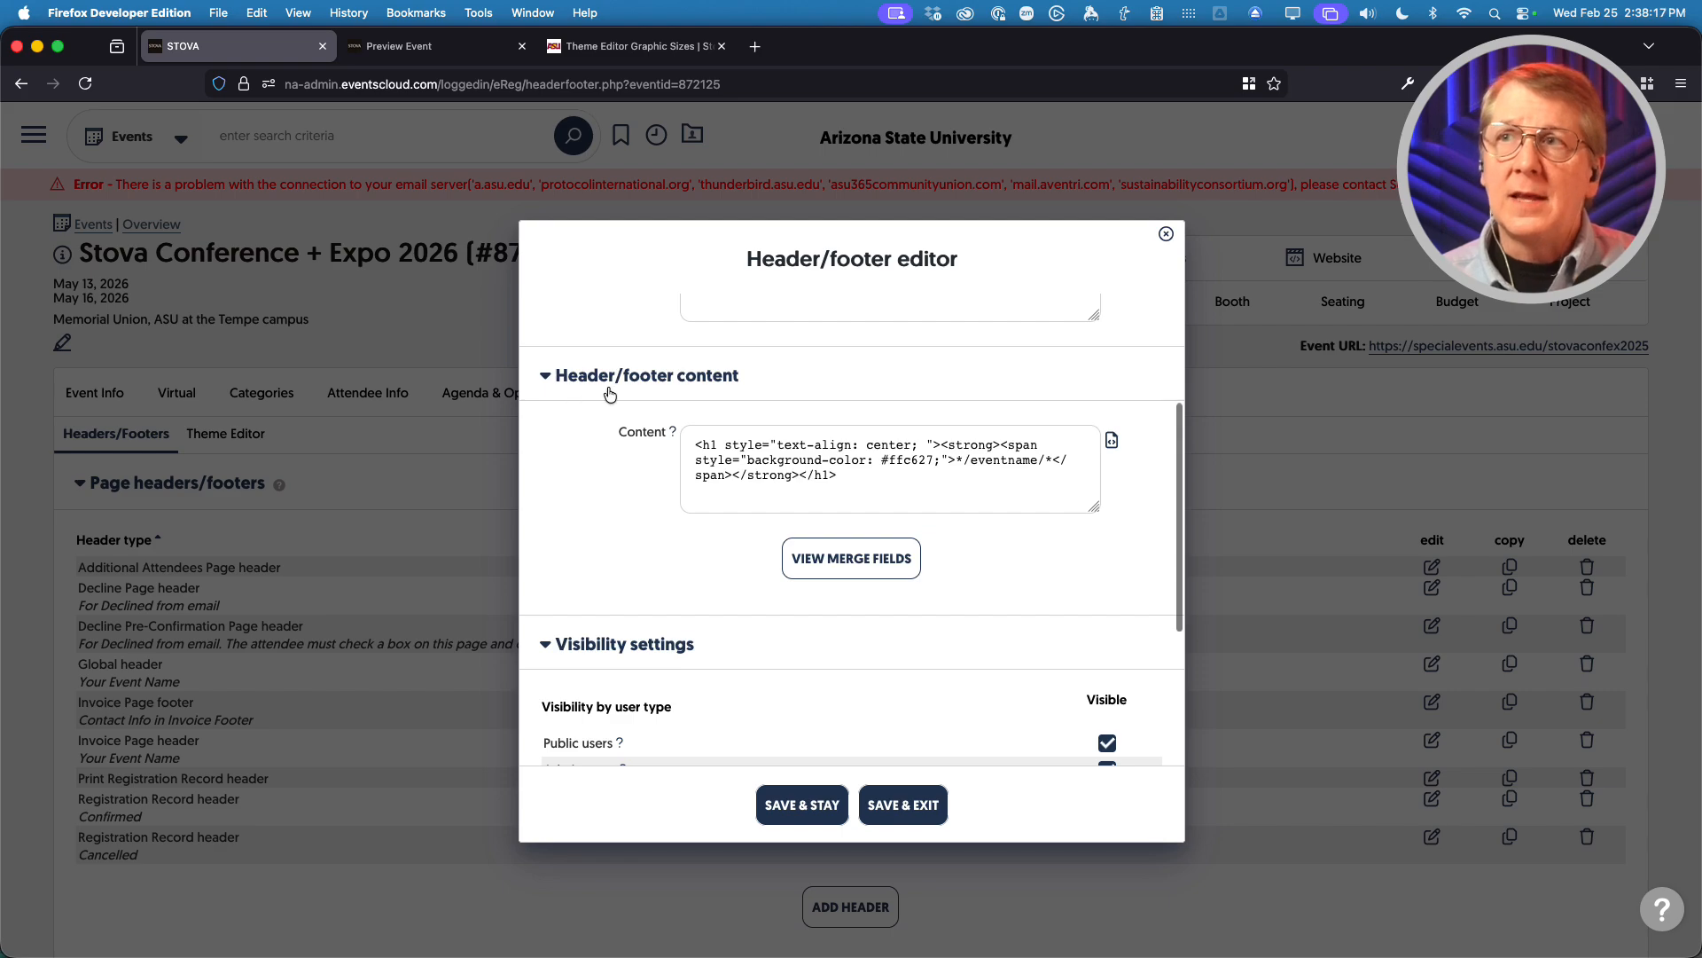
{"action": "left_click", "coordinate": [643, 512]}
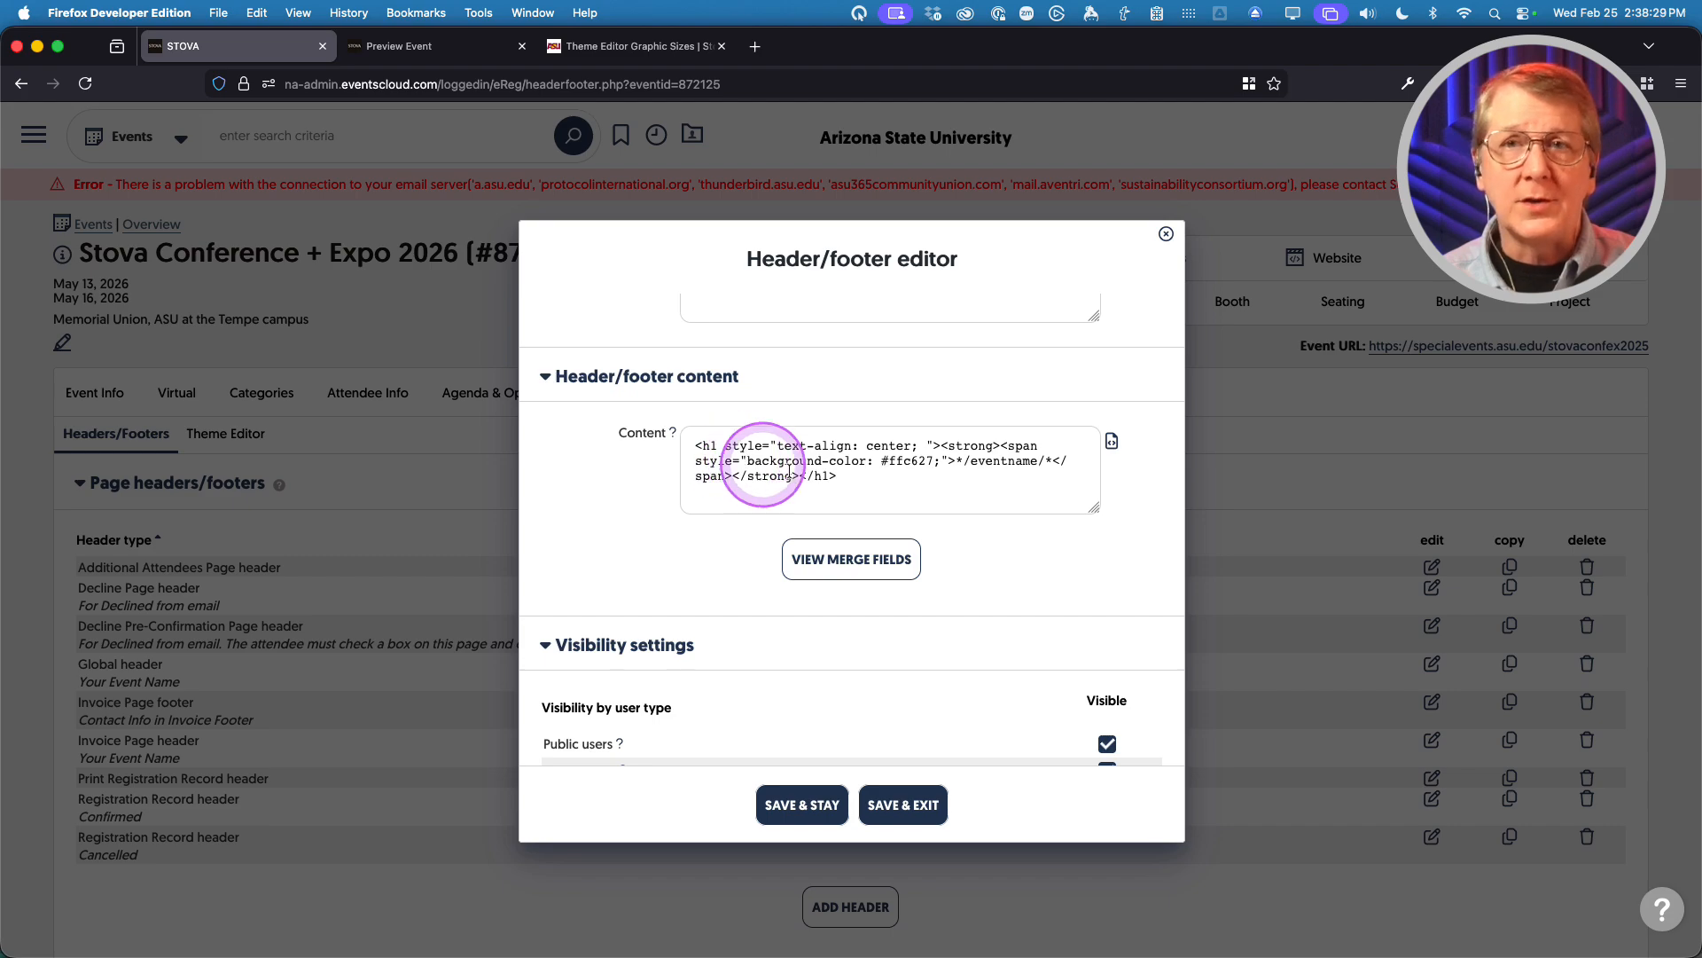
{"action": "left_click", "coordinate": [1112, 445]}
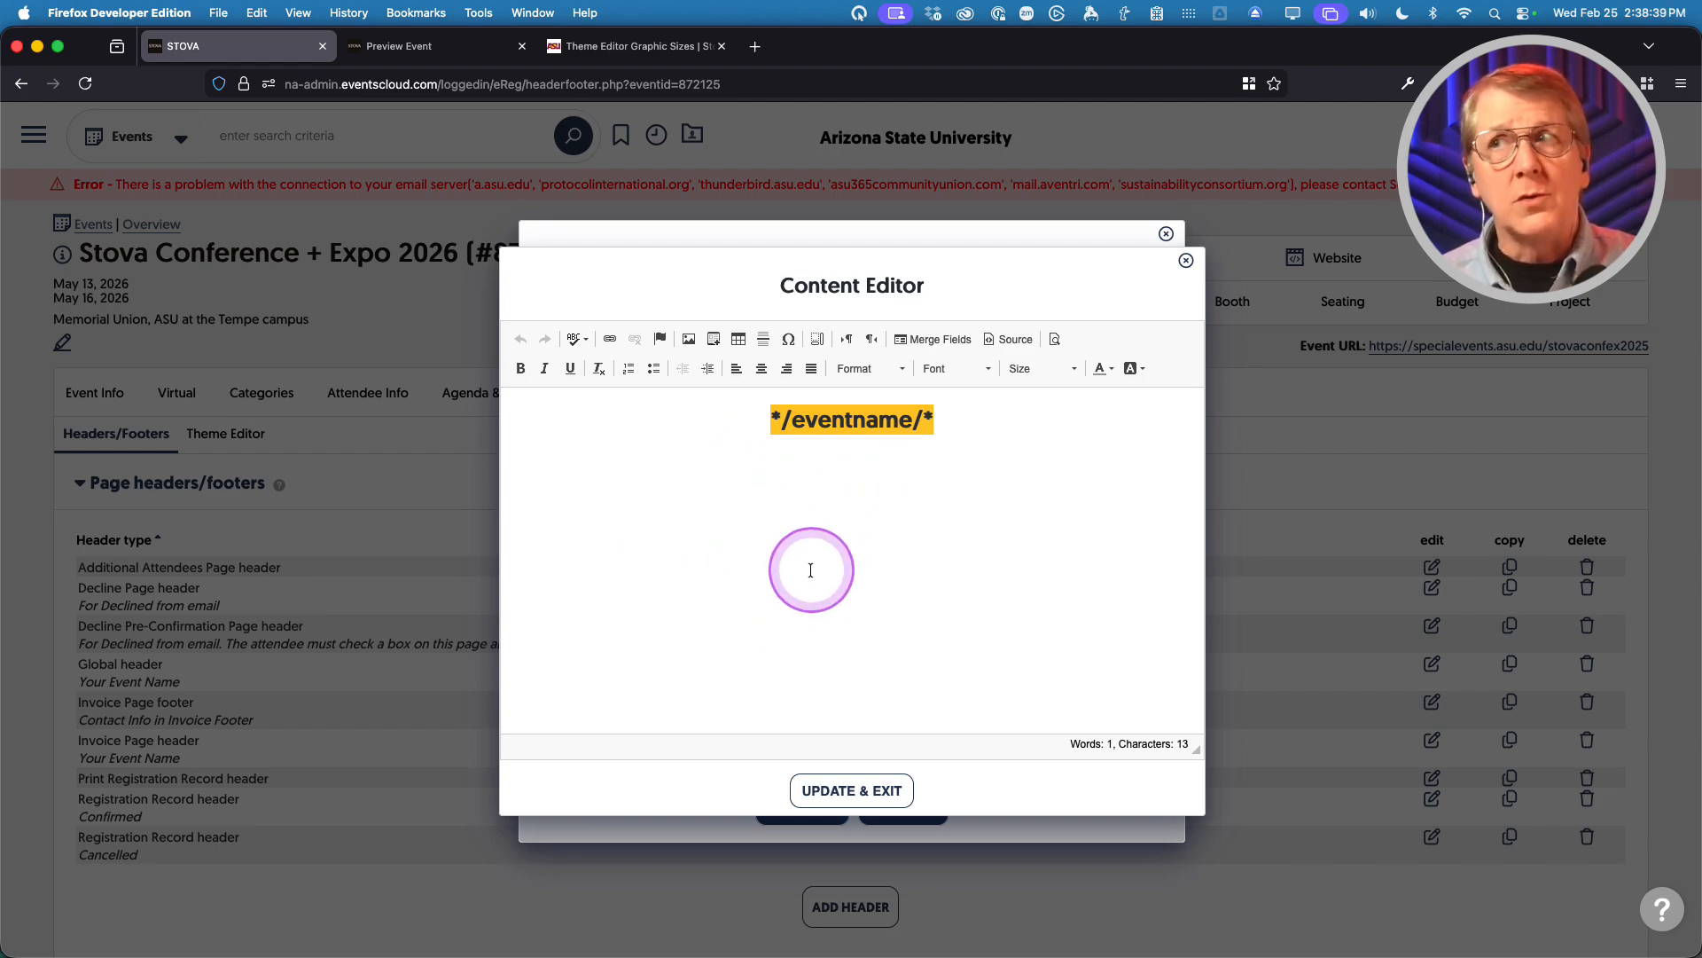
{"action": "left_click", "coordinate": [839, 794]}
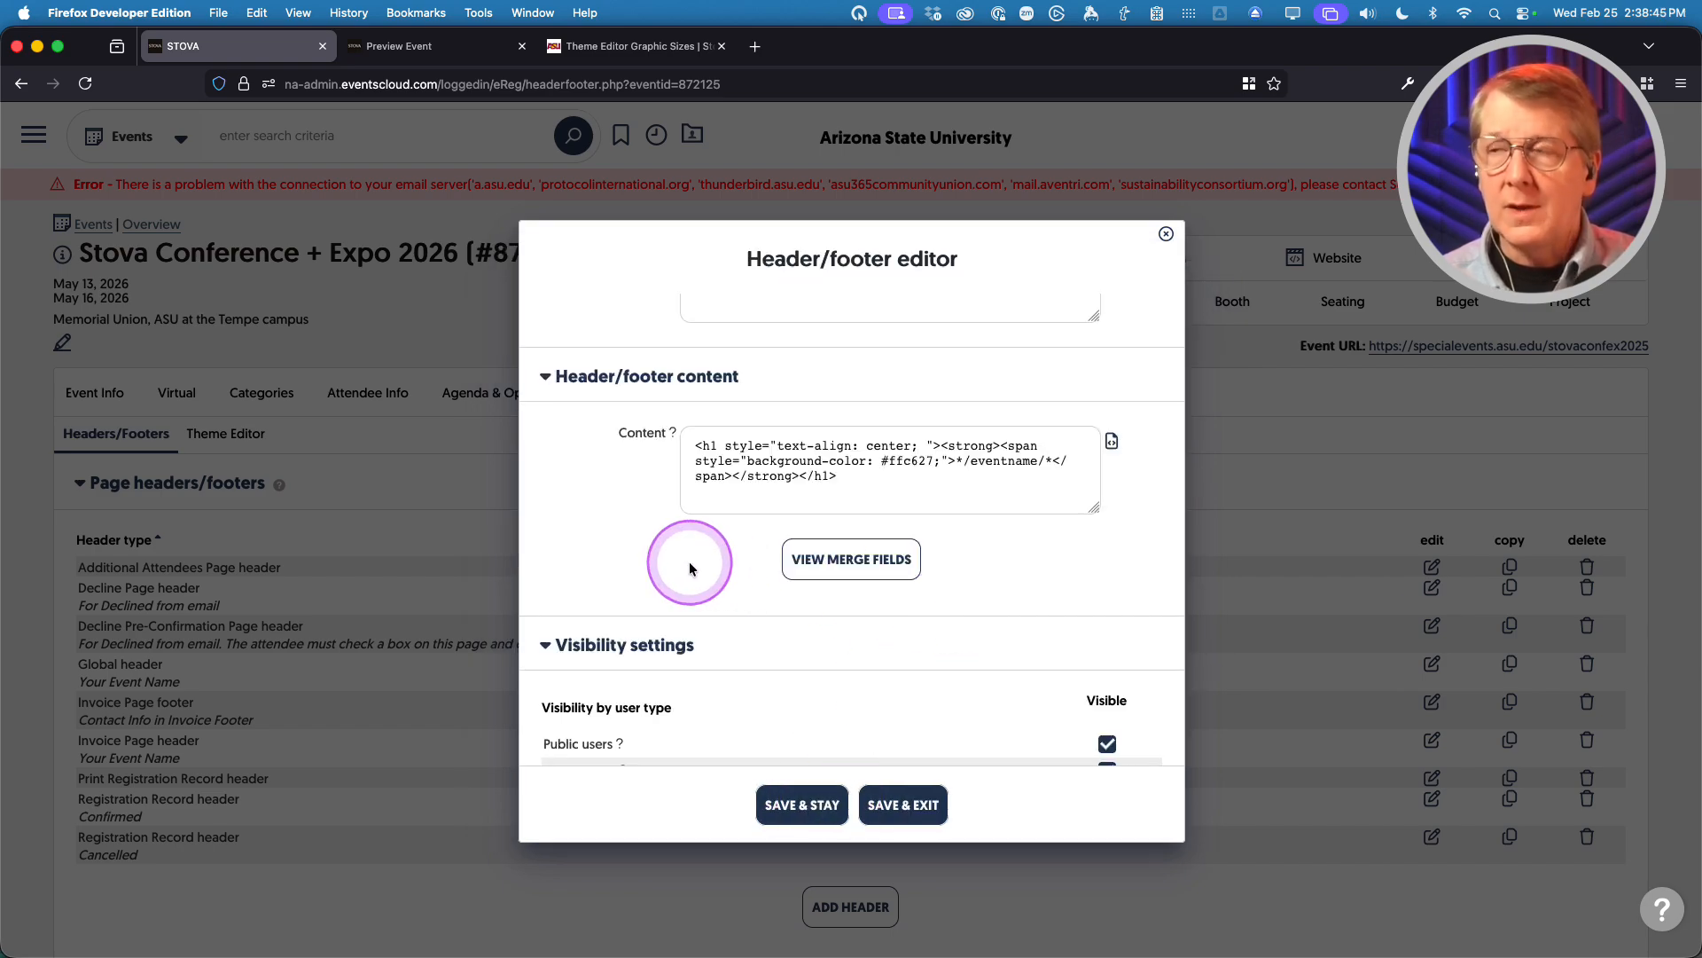
- Review the header's visibility settings for user types, registrants, attendee categories, registration and travel statuses, and discount codes
{"action": "scroll", "coordinate": [690, 568], "scroll_direction": "down", "scroll_amount": 3}
{"action": "scroll", "coordinate": [749, 525], "scroll_direction": "down", "scroll_amount": 3}
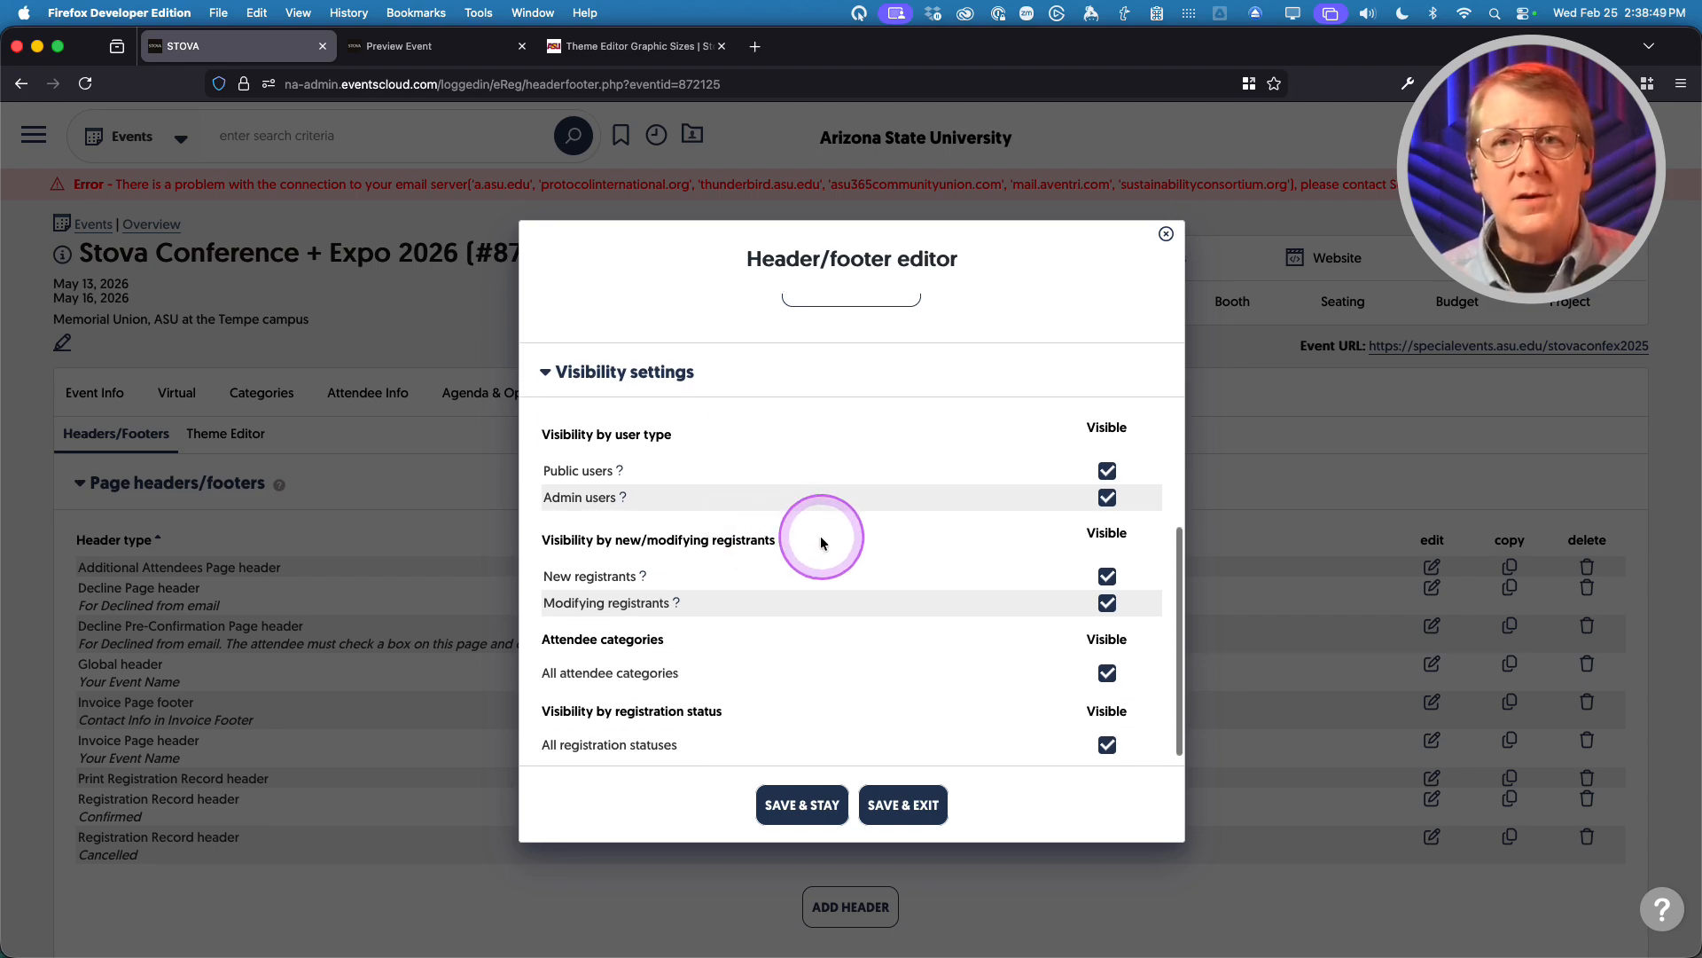
{"action": "scroll", "coordinate": [821, 543], "scroll_direction": "down", "scroll_amount": 2}
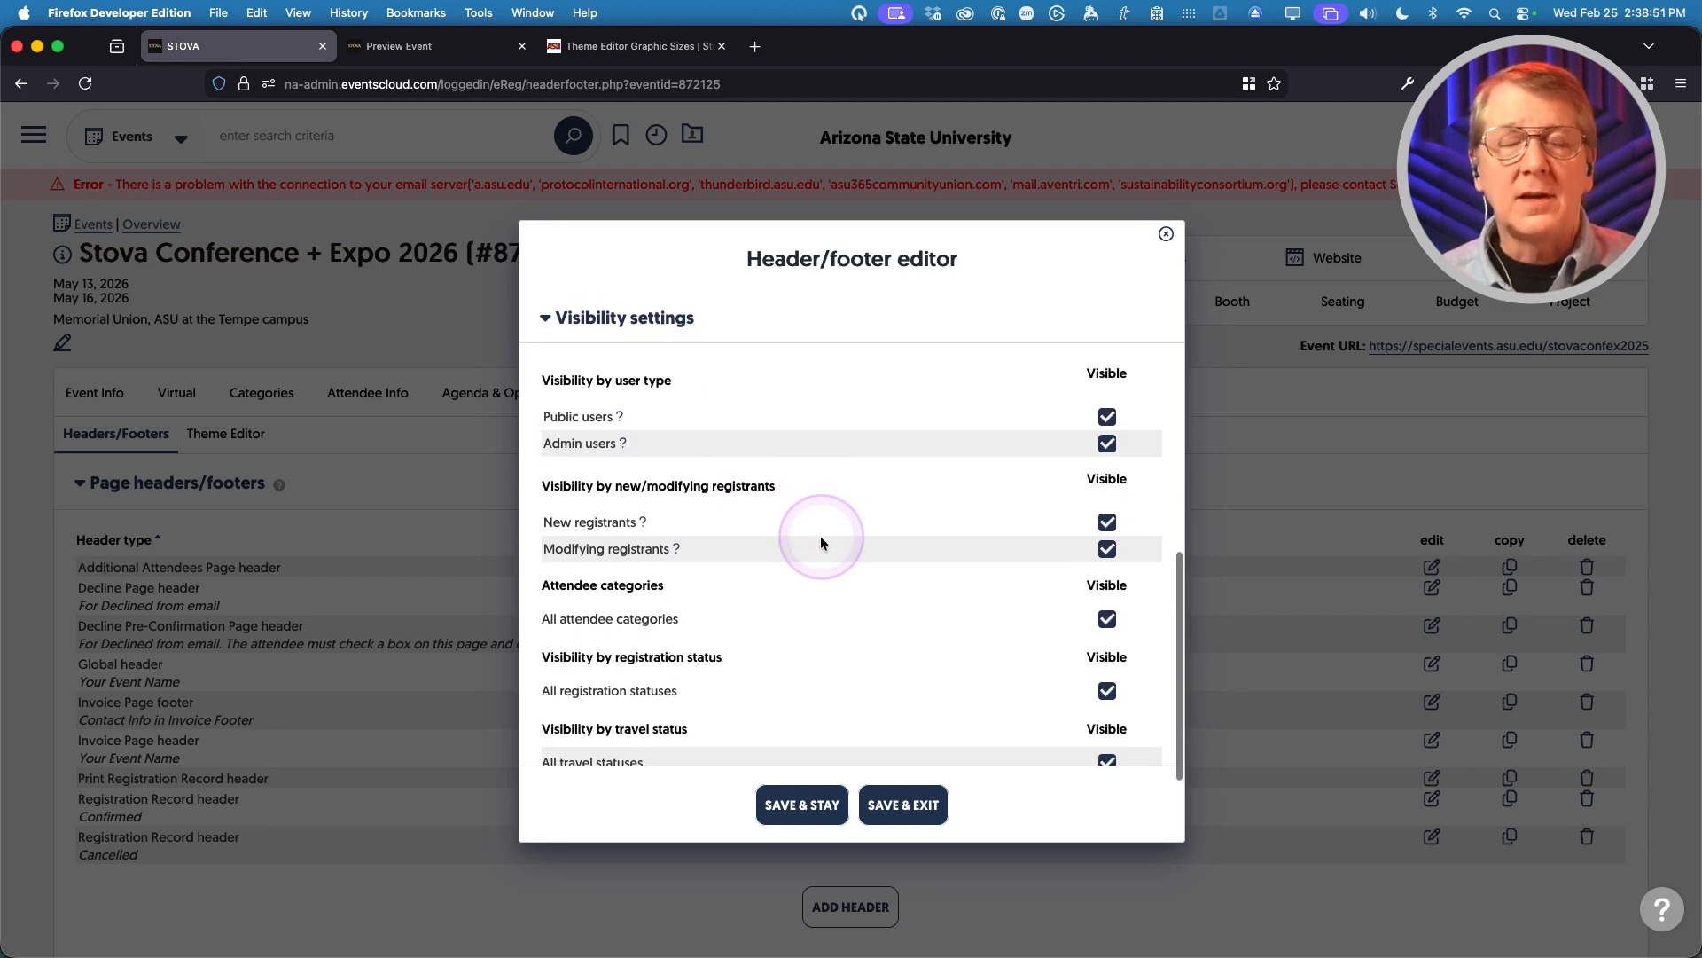
{"action": "scroll", "coordinate": [821, 543], "scroll_direction": "up", "scroll_amount": 1}
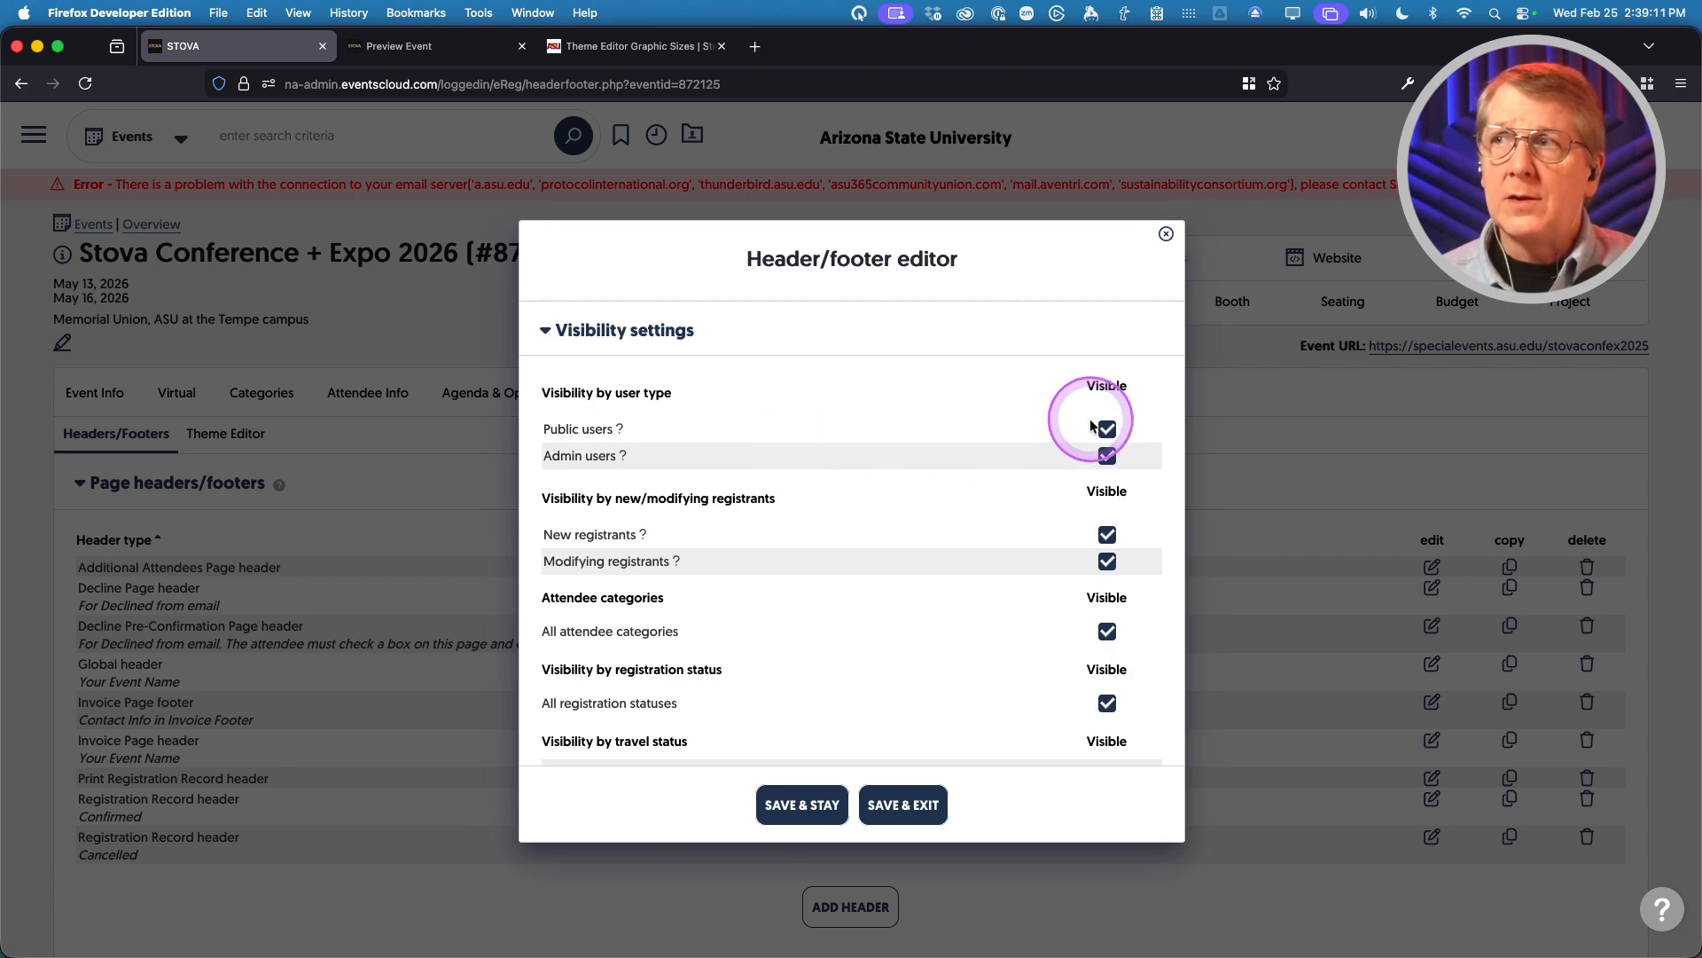
{"action": "scroll", "coordinate": [876, 480], "scroll_direction": "down", "scroll_amount": 2}
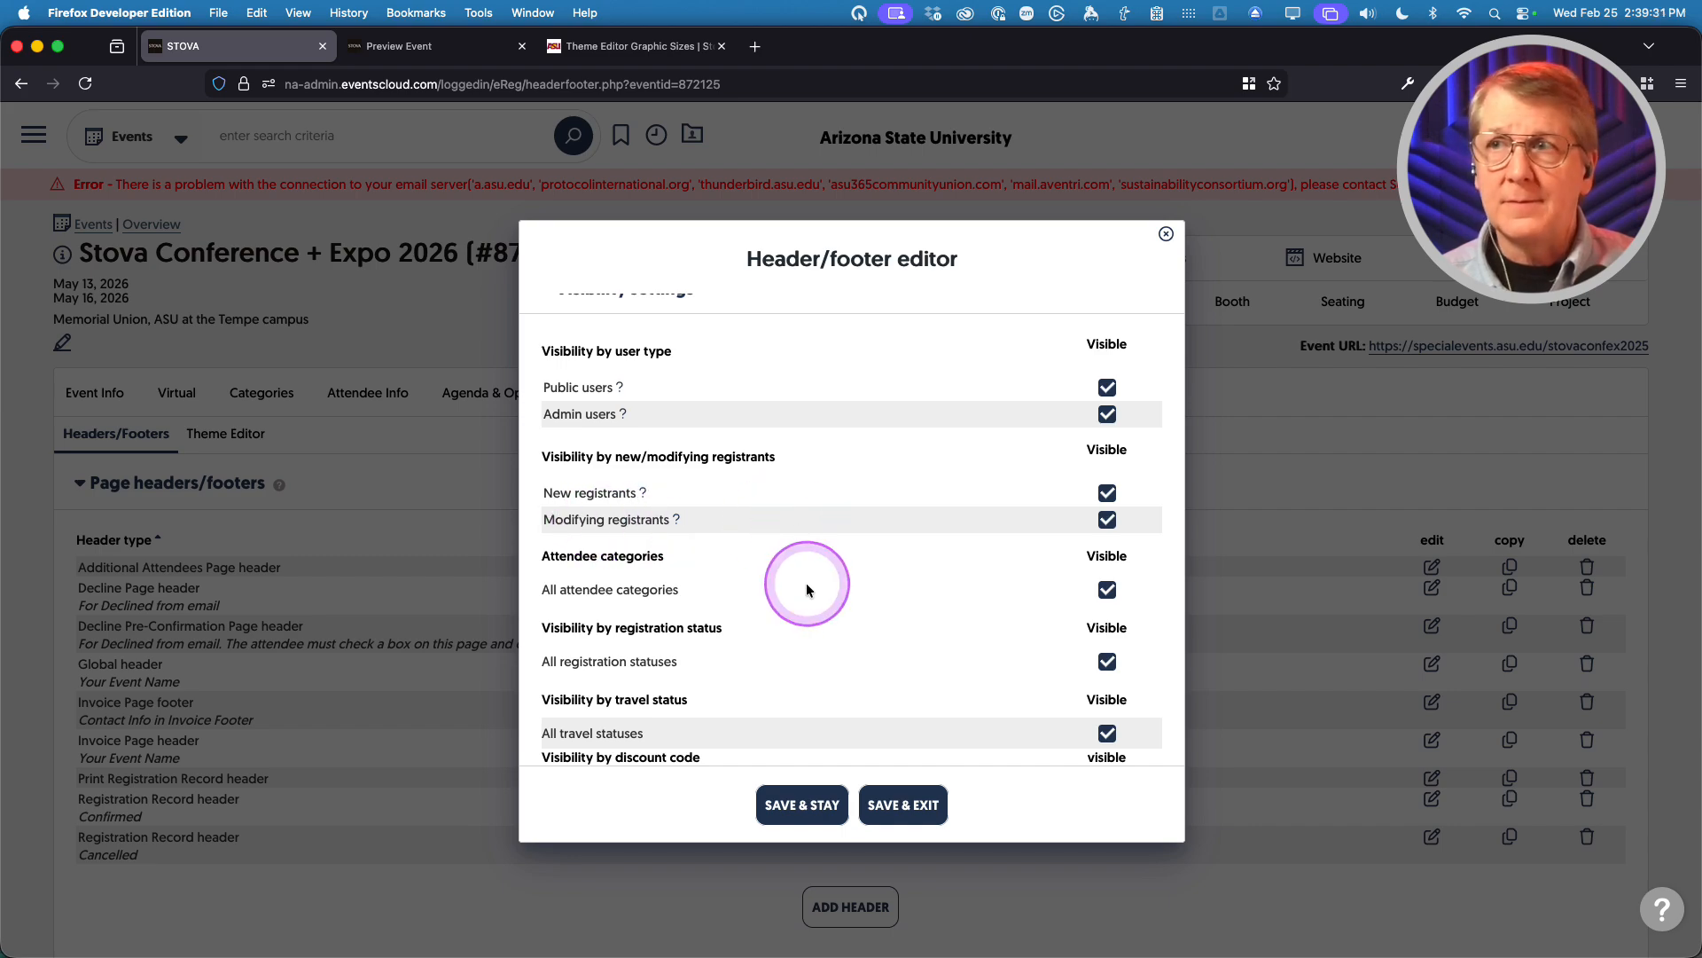
{"action": "scroll", "coordinate": [809, 574], "scroll_direction": "down", "scroll_amount": 1}
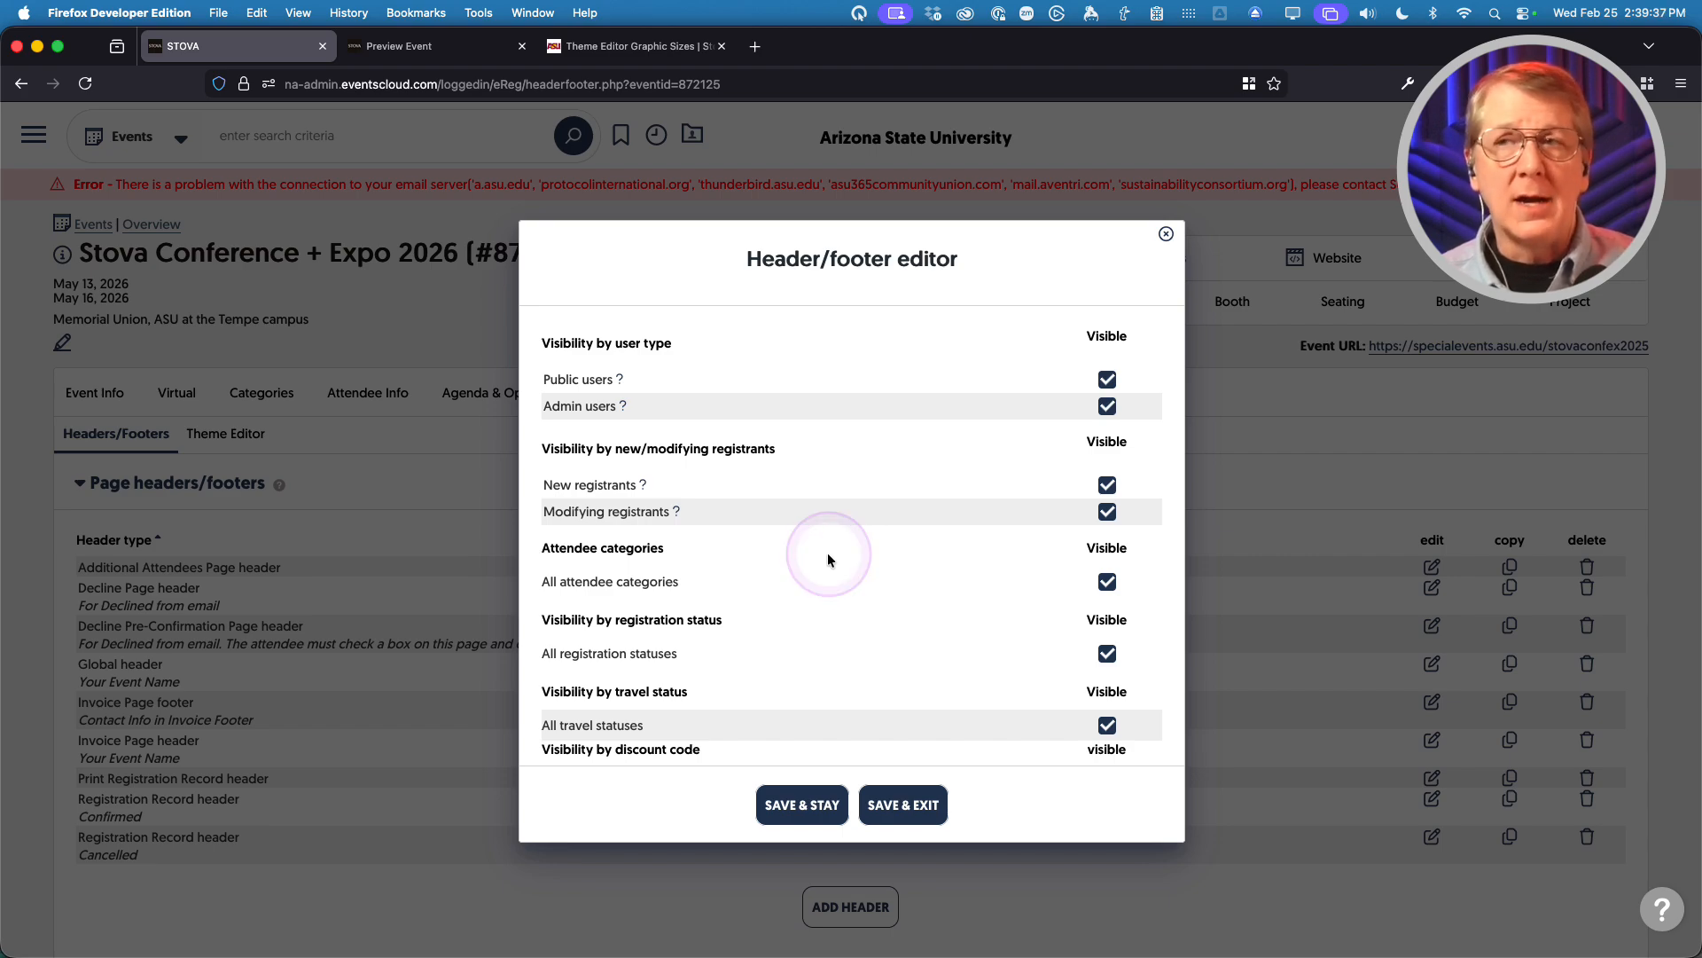
{"action": "scroll", "coordinate": [828, 551], "scroll_direction": "down", "scroll_amount": 3}
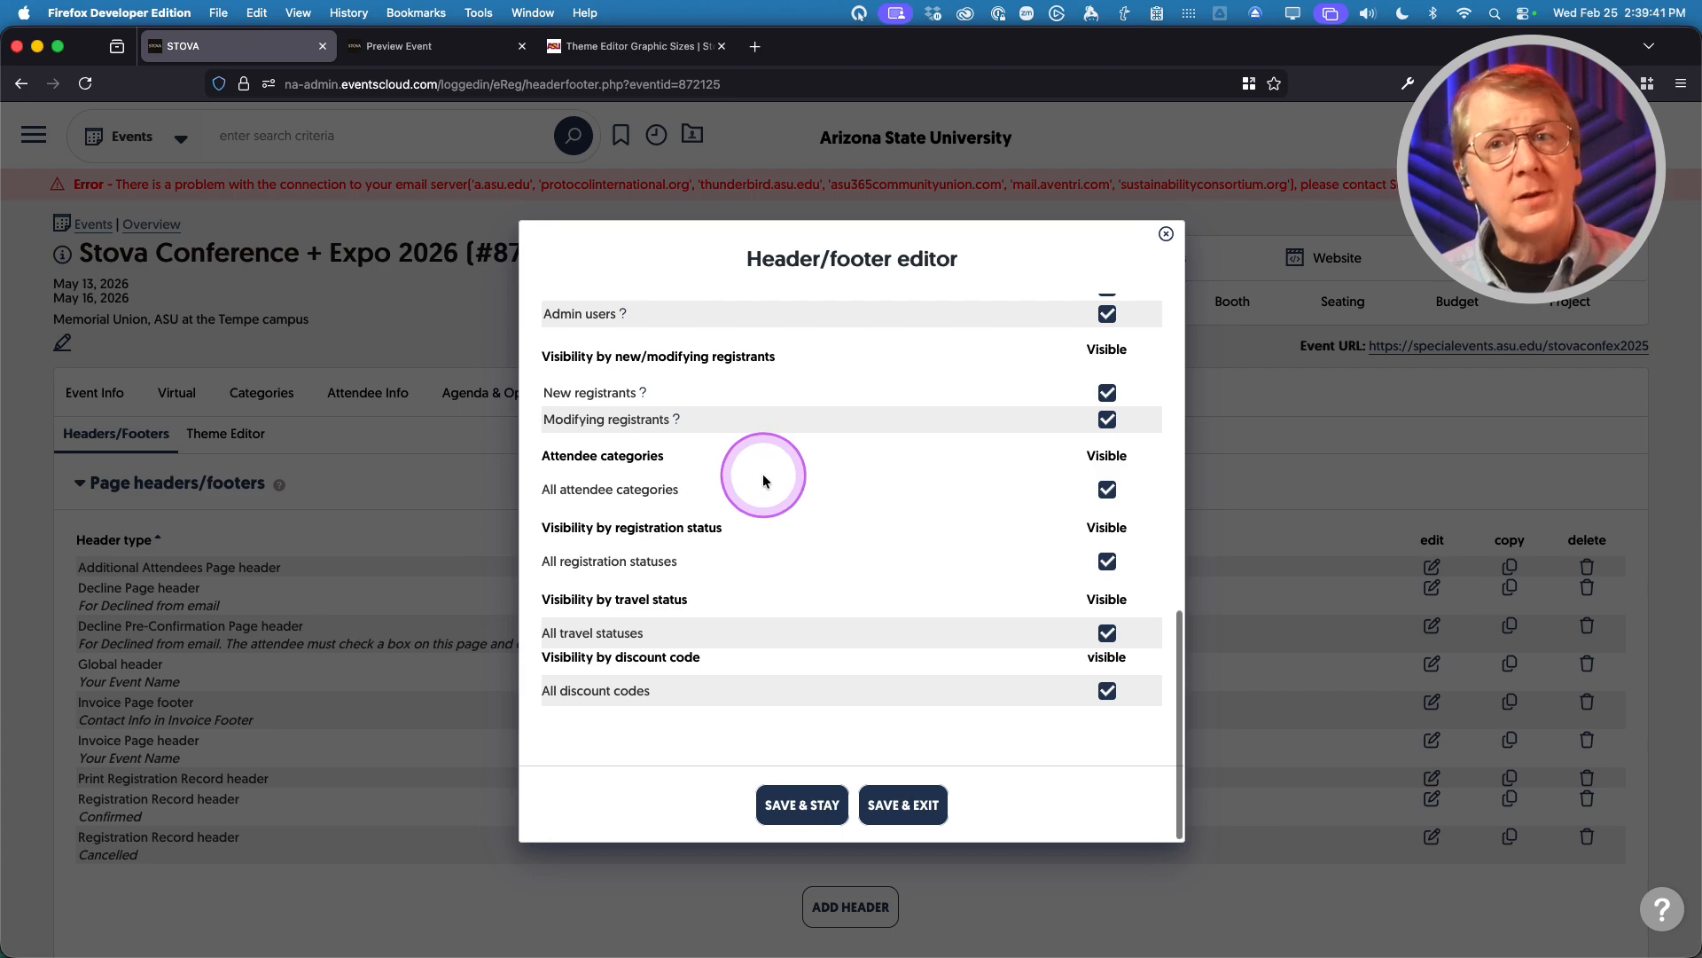
{"action": "scroll", "coordinate": [763, 473], "scroll_direction": "down", "scroll_amount": 1}
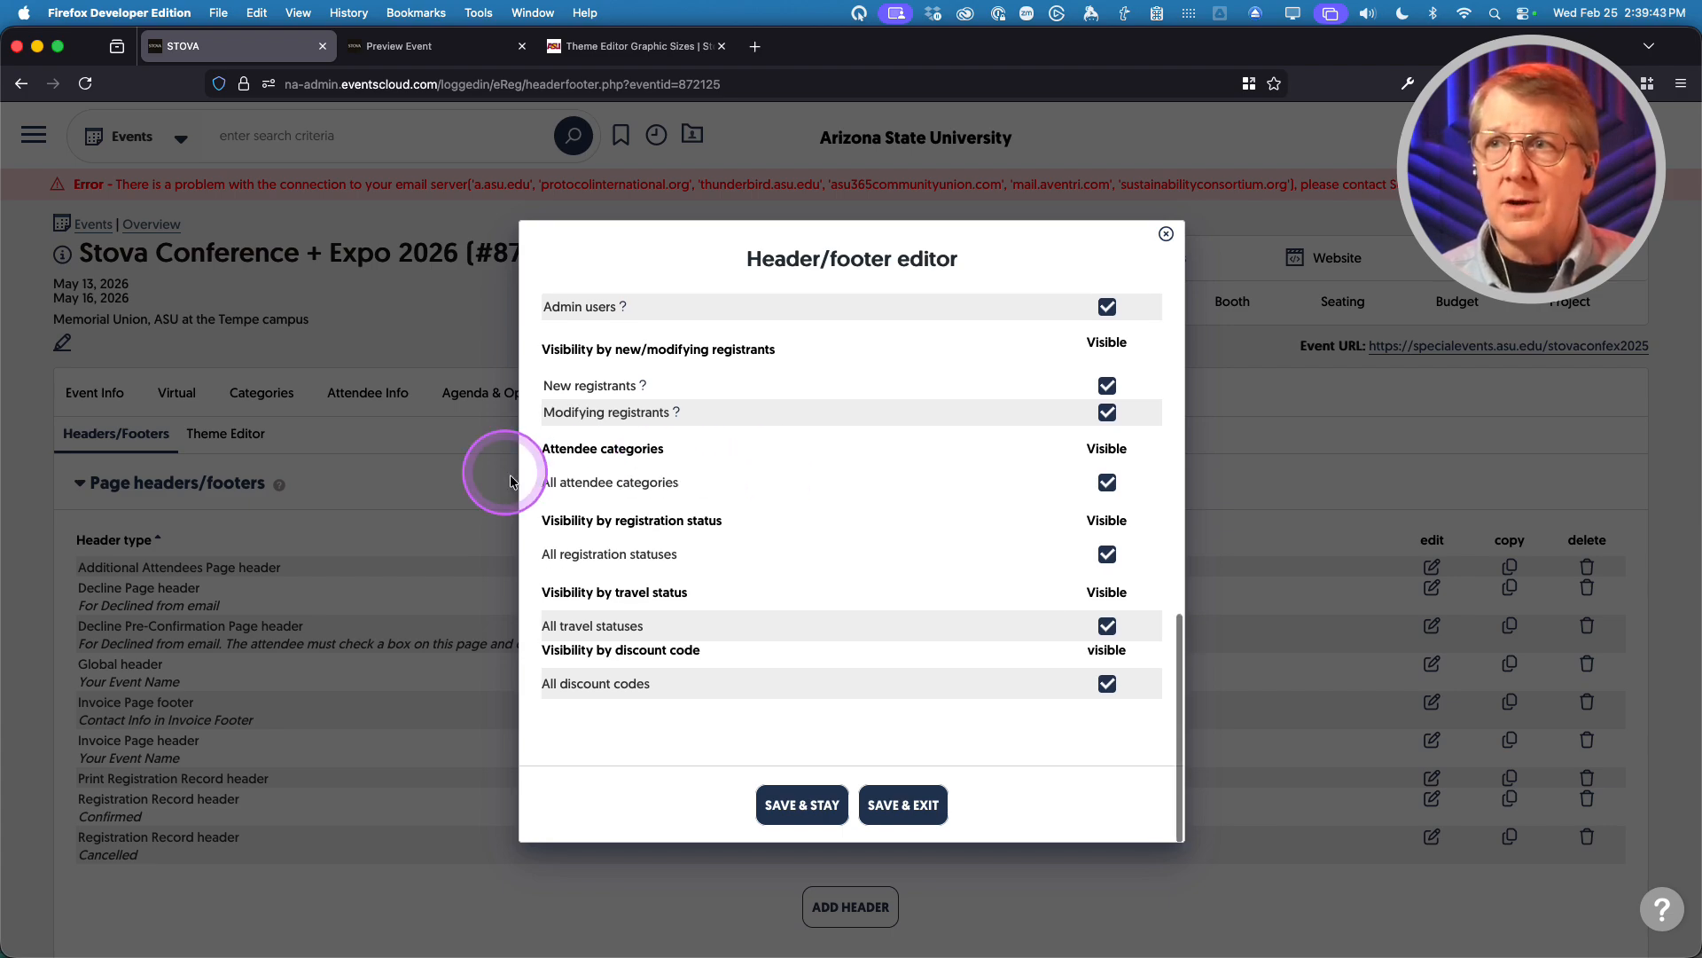
- Turn off visibility for all attendee categories to examine the individual categories, and turn it back on
{"action": "left_click", "coordinate": [1107, 484]}
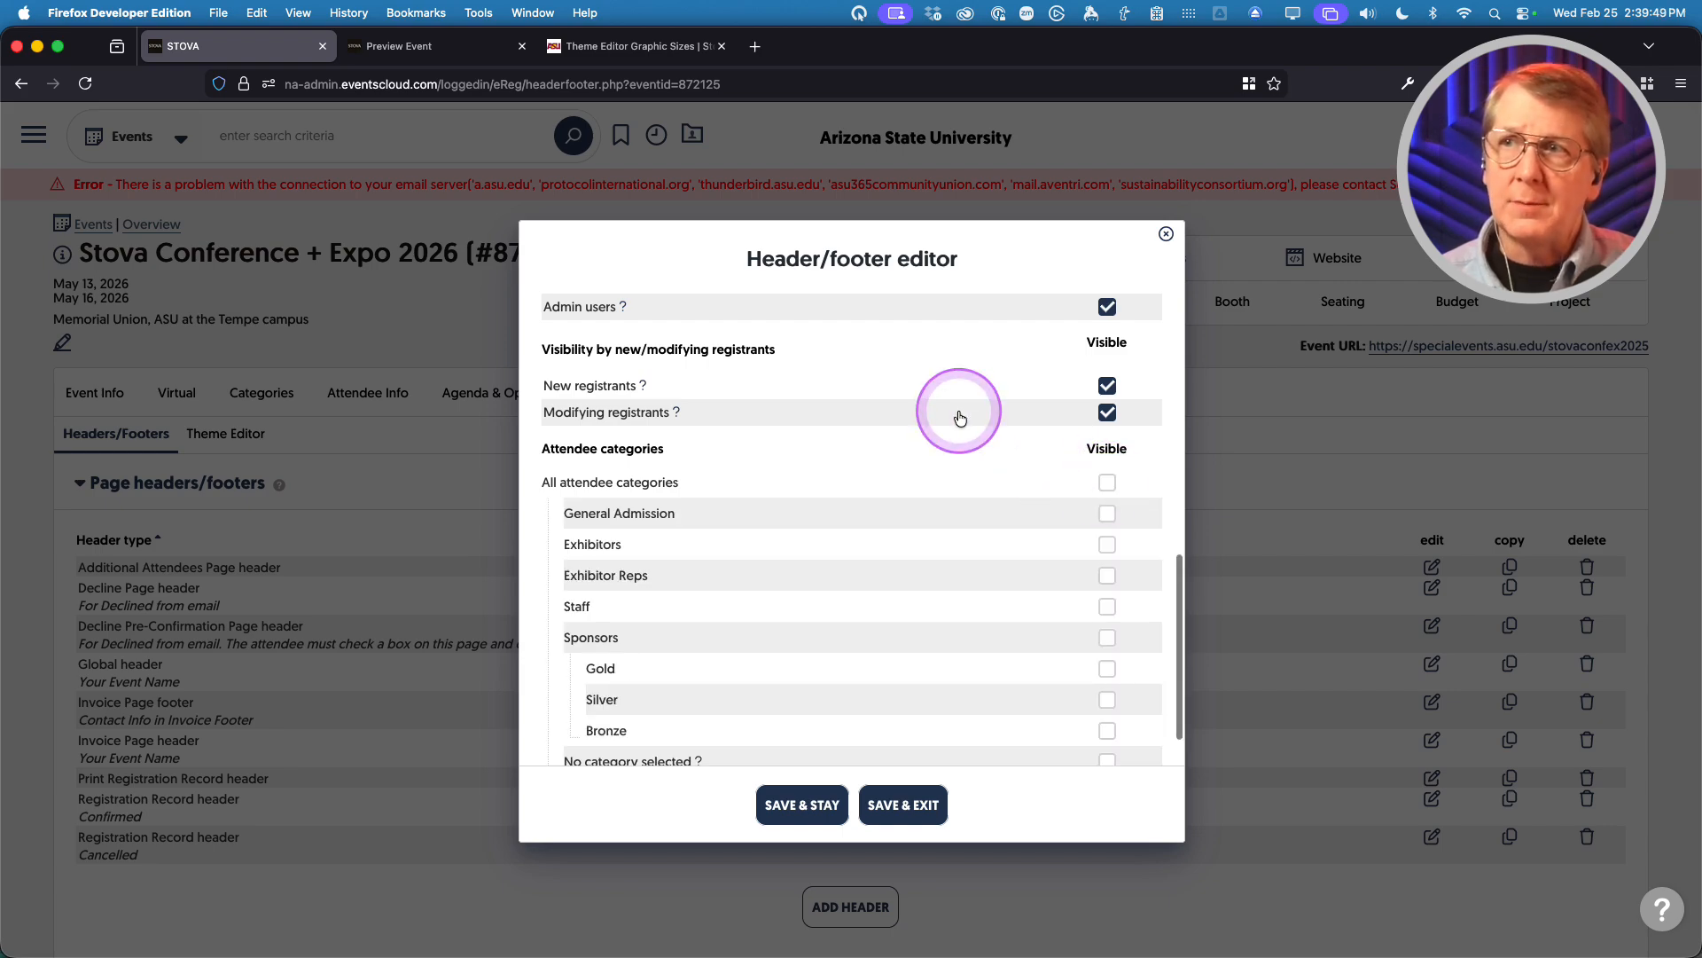
{"action": "scroll", "coordinate": [957, 412], "scroll_direction": "down", "scroll_amount": 2}
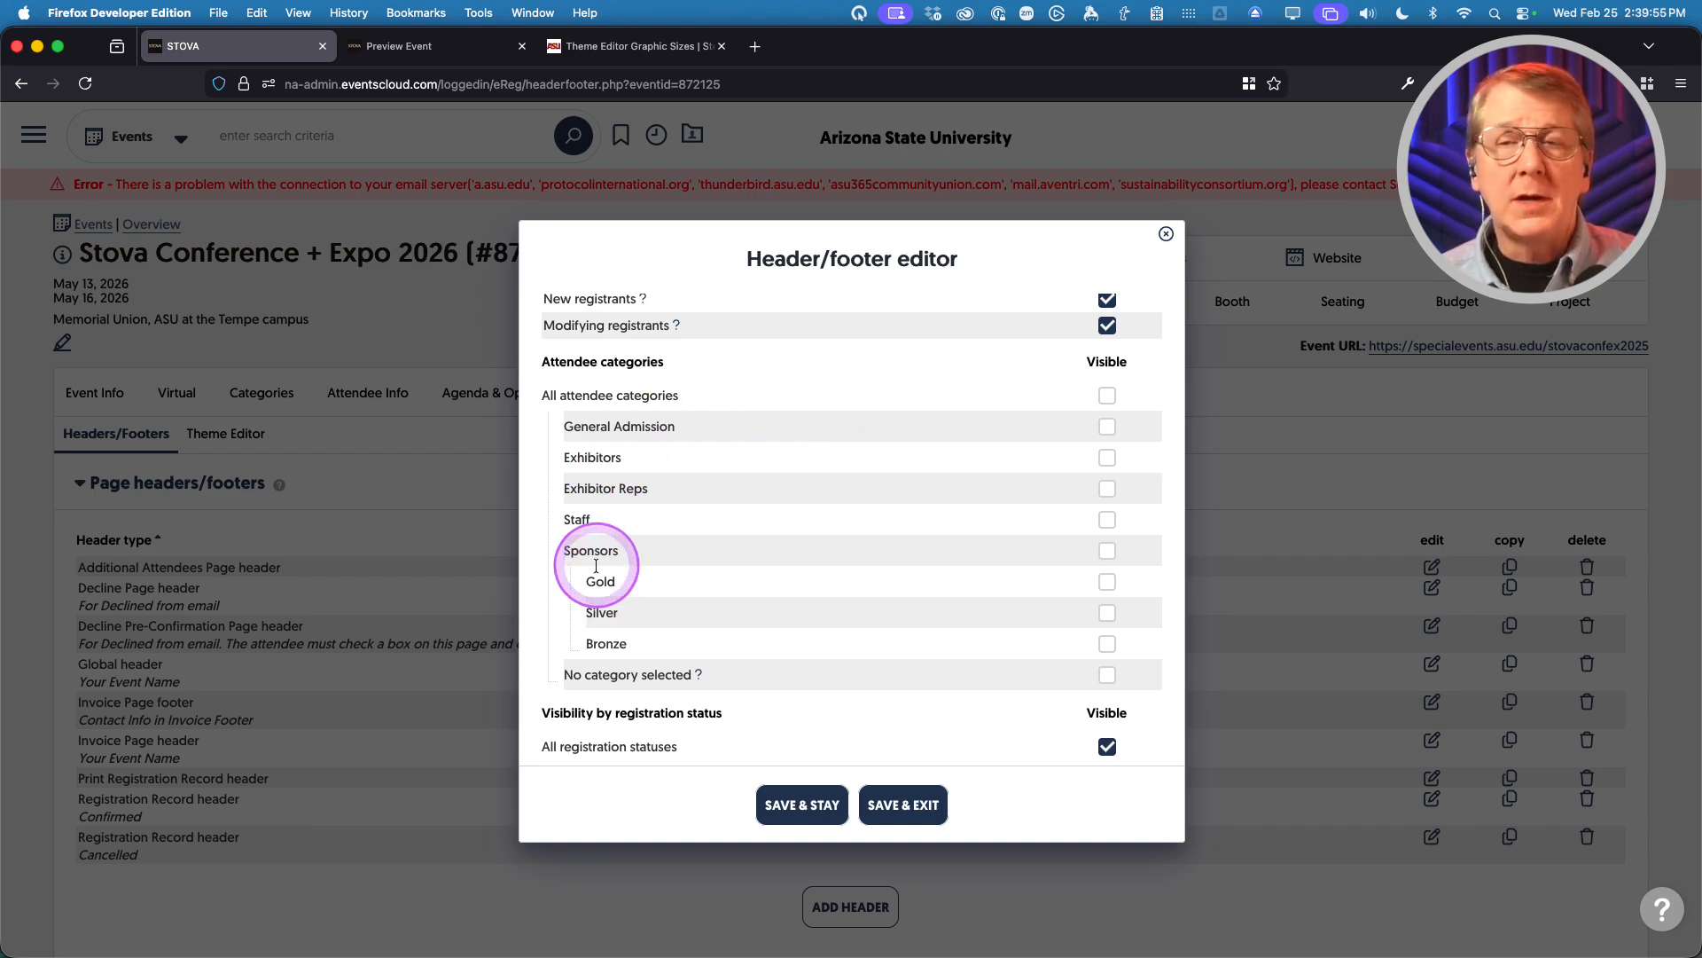
{"action": "scroll", "coordinate": [673, 518], "scroll_direction": "up", "scroll_amount": 3}
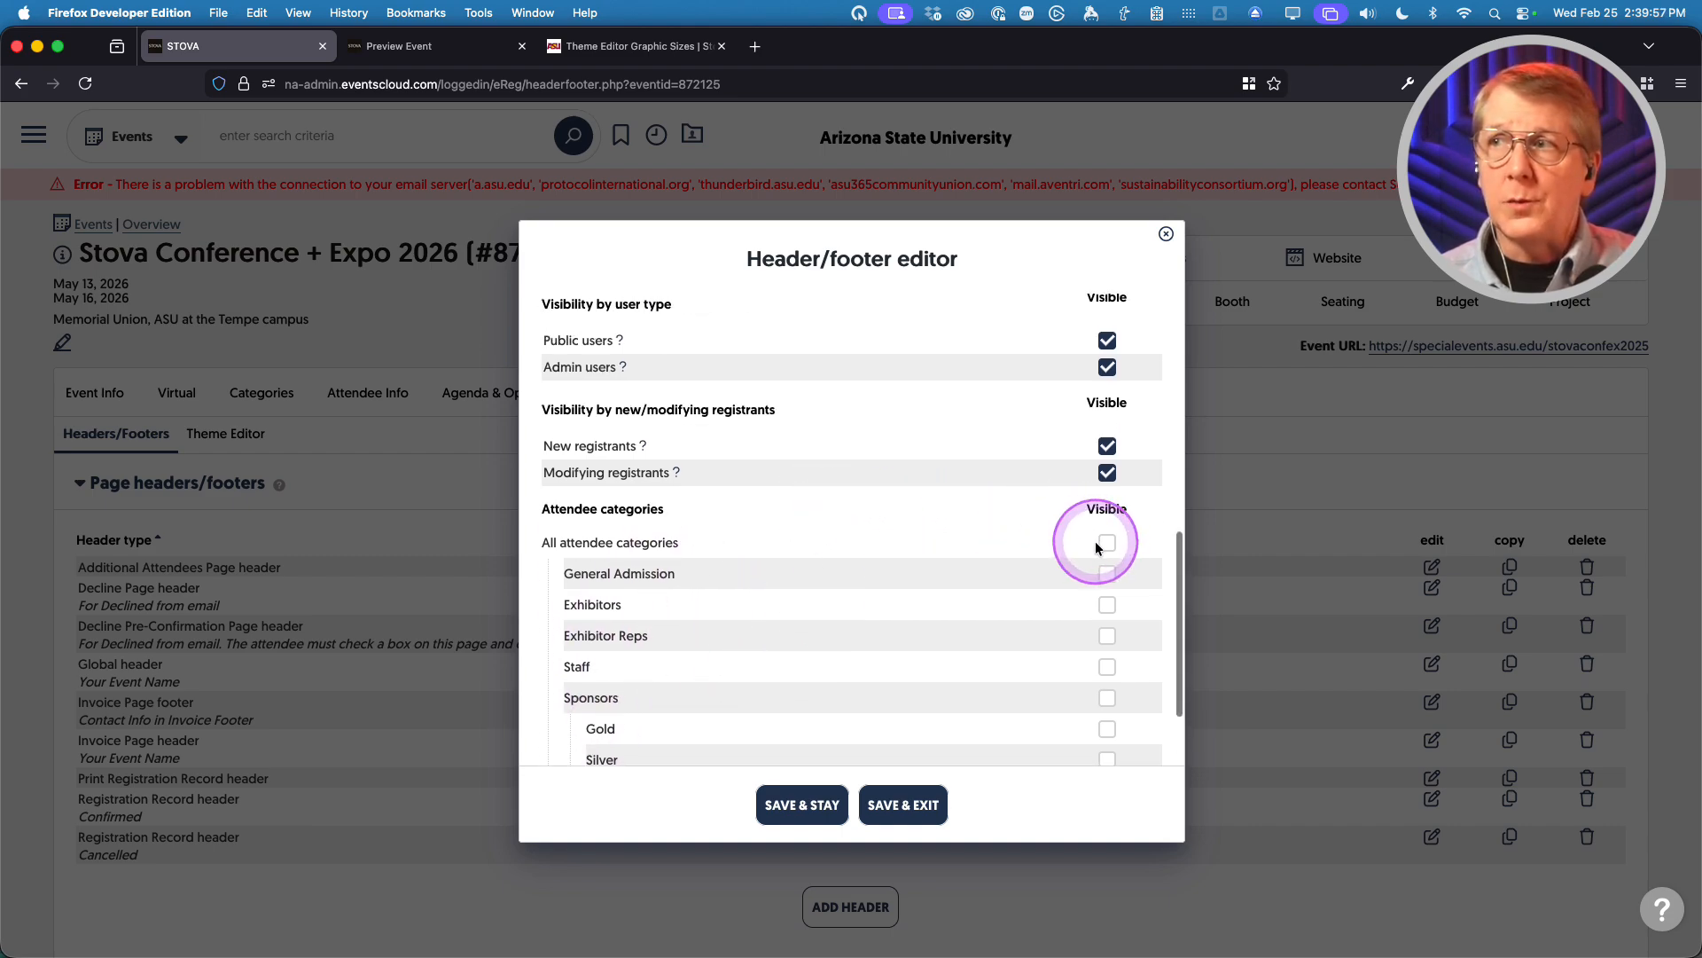
{"action": "left_click", "coordinate": [1107, 545]}
{"action": "scroll", "coordinate": [853, 516], "scroll_direction": "down", "scroll_amount": 2}
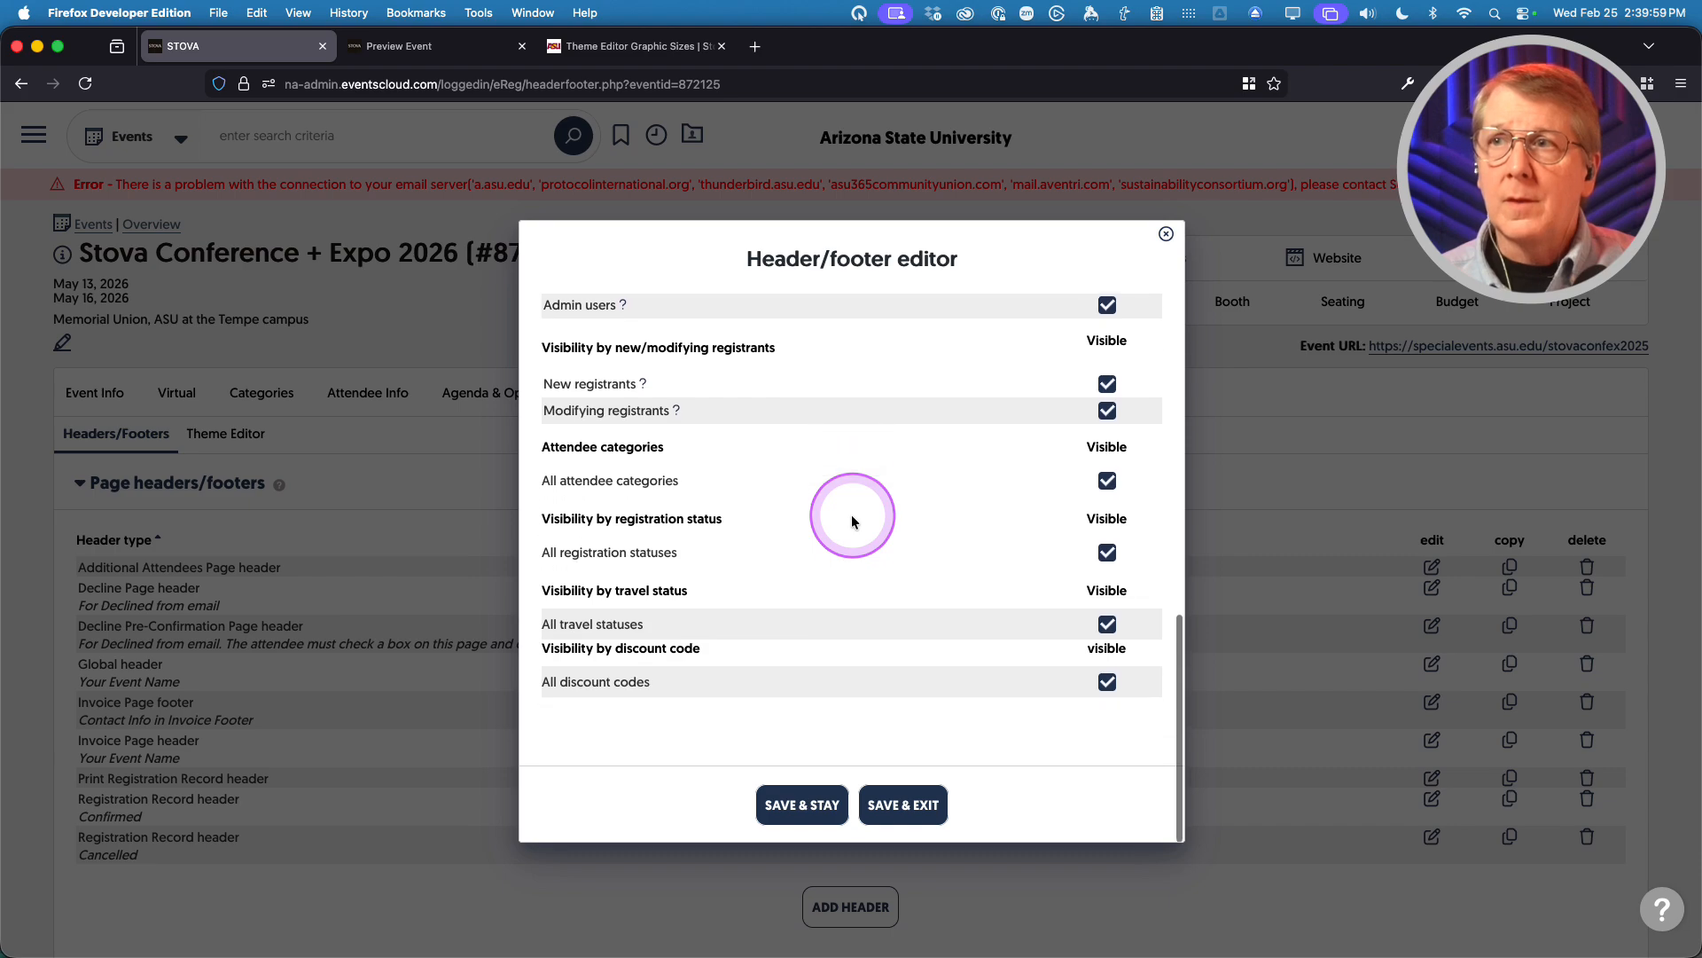
- Turn off visibility for all registration statuses to examine the individual statuses, and turn it back on
{"action": "left_click", "coordinate": [1107, 554]}
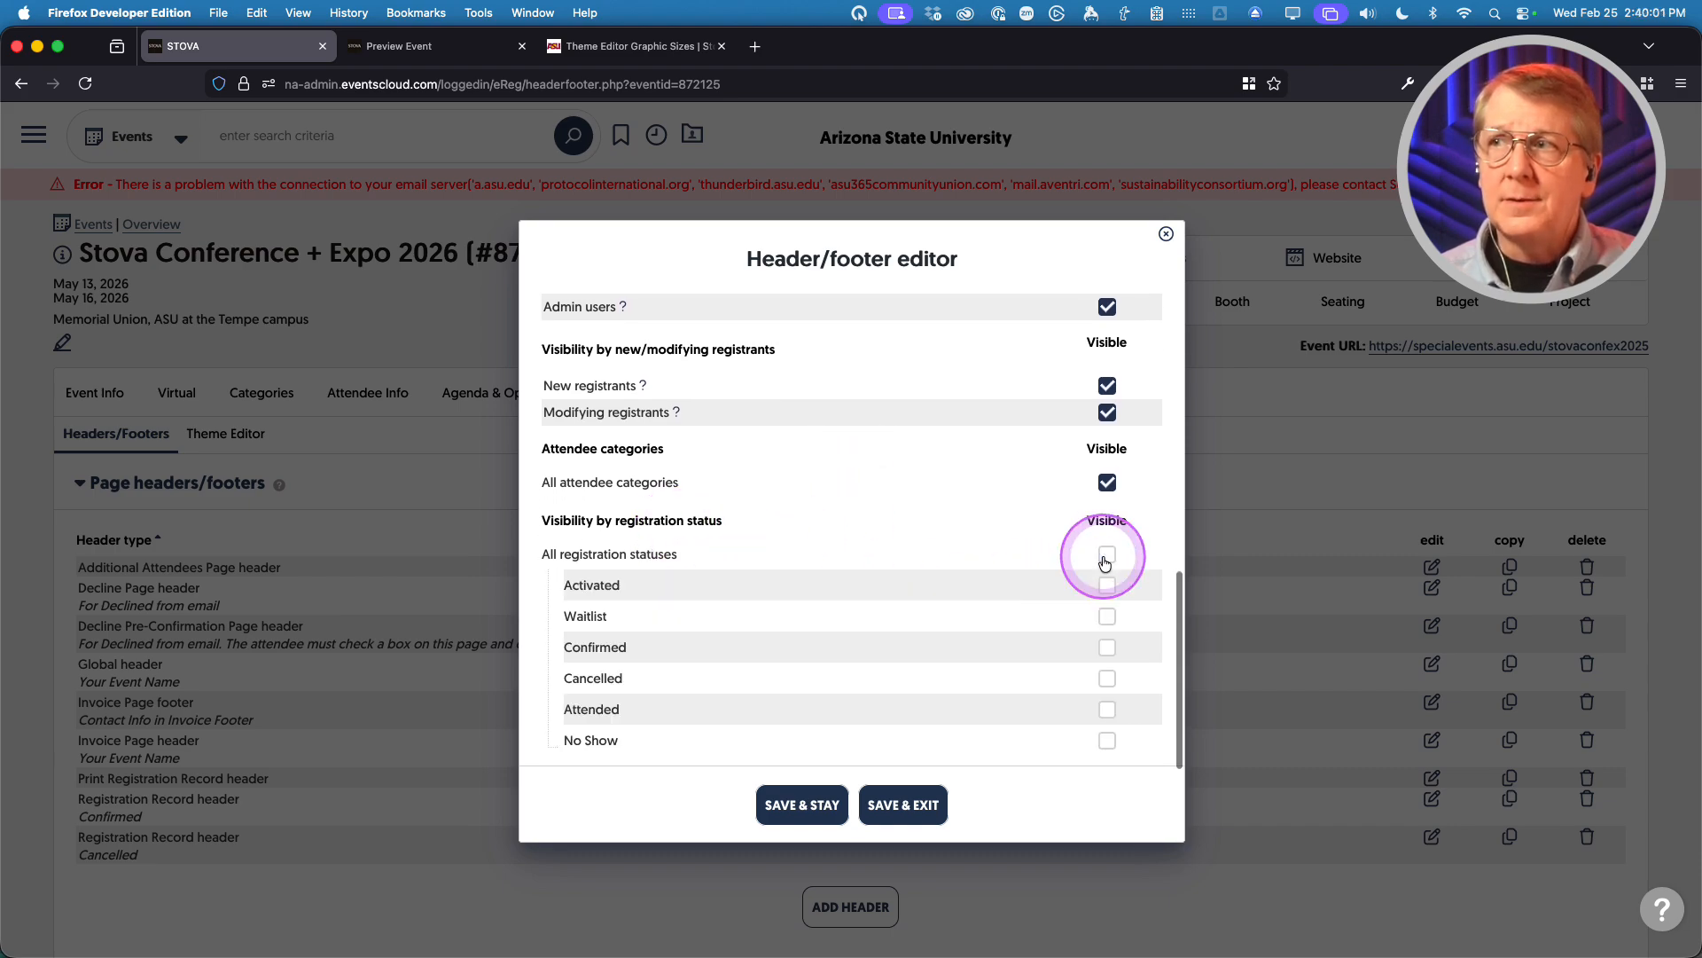
{"action": "scroll", "coordinate": [929, 575], "scroll_direction": "down", "scroll_amount": 2}
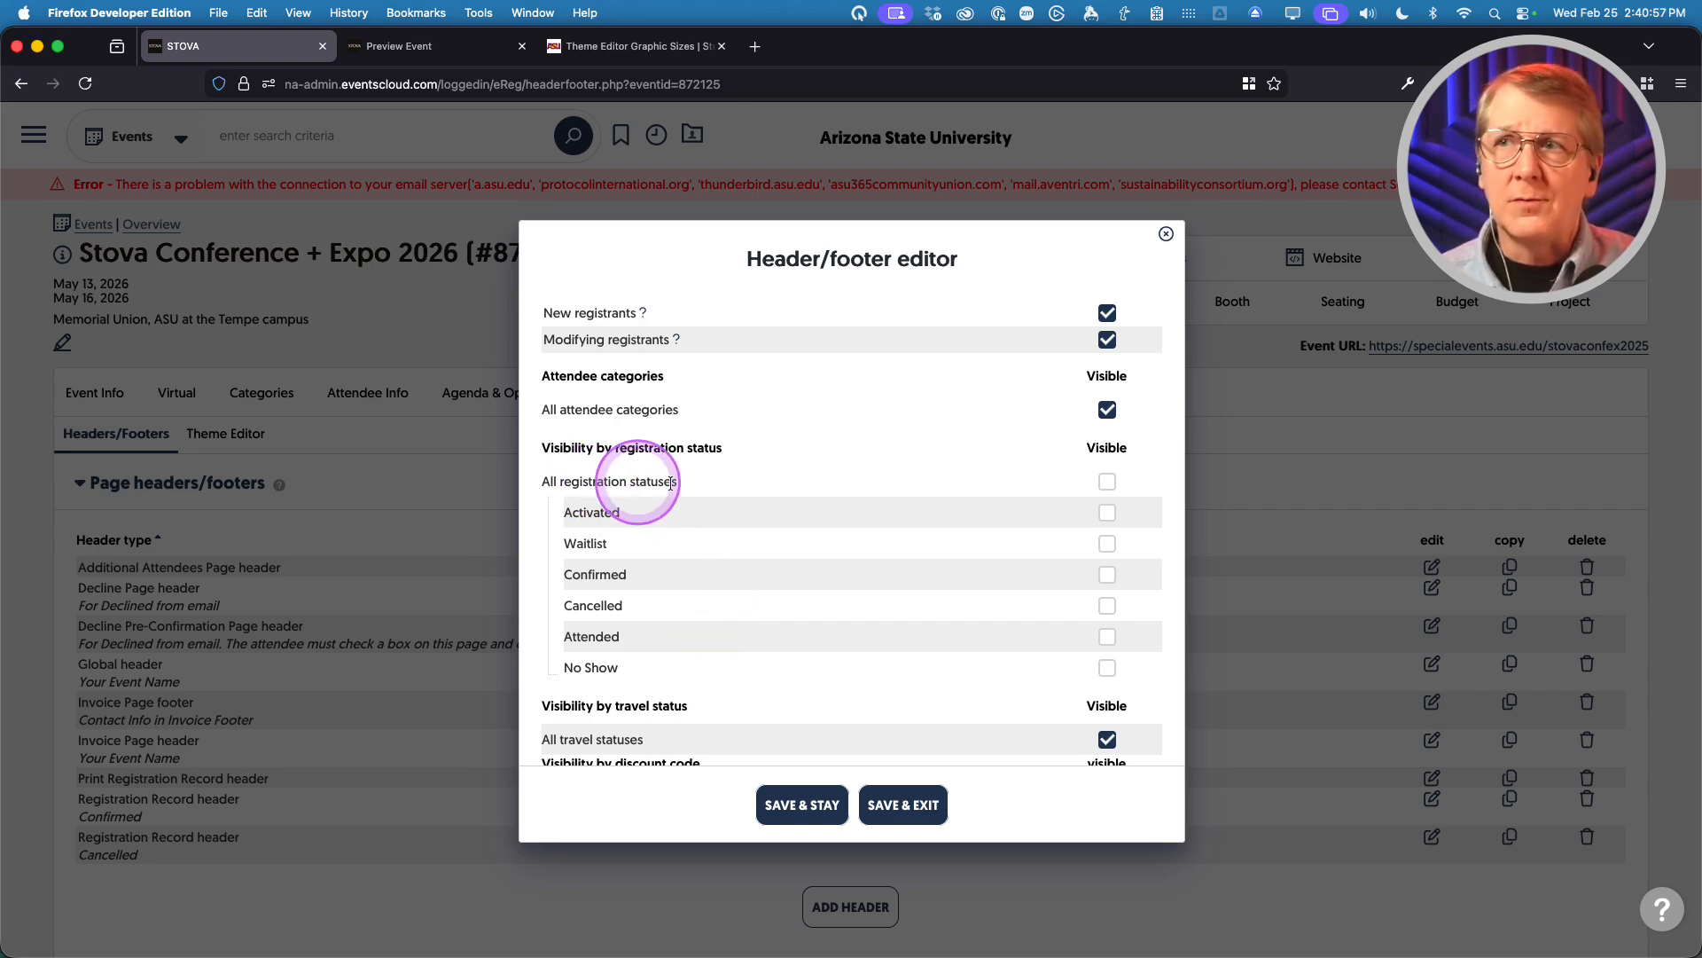
{"action": "left_click", "coordinate": [1107, 482]}
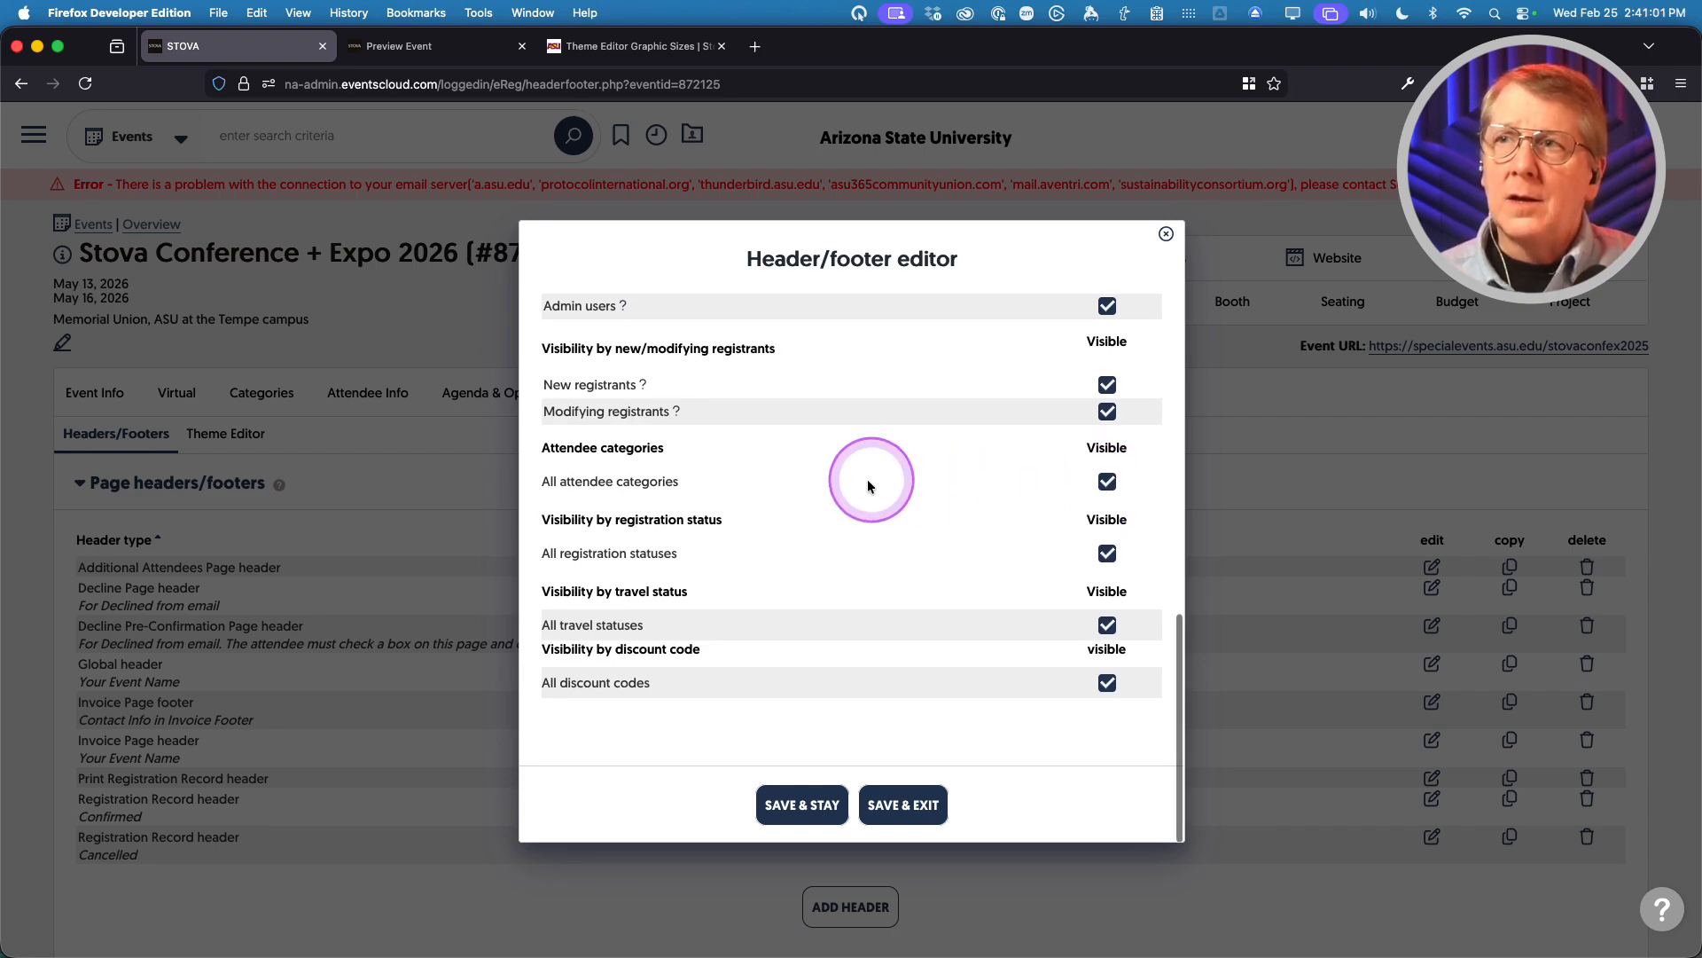
- Turn off visibility for all travel statuses to examine the individual statuses, and turn it back on
{"action": "left_click", "coordinate": [1106, 625]}
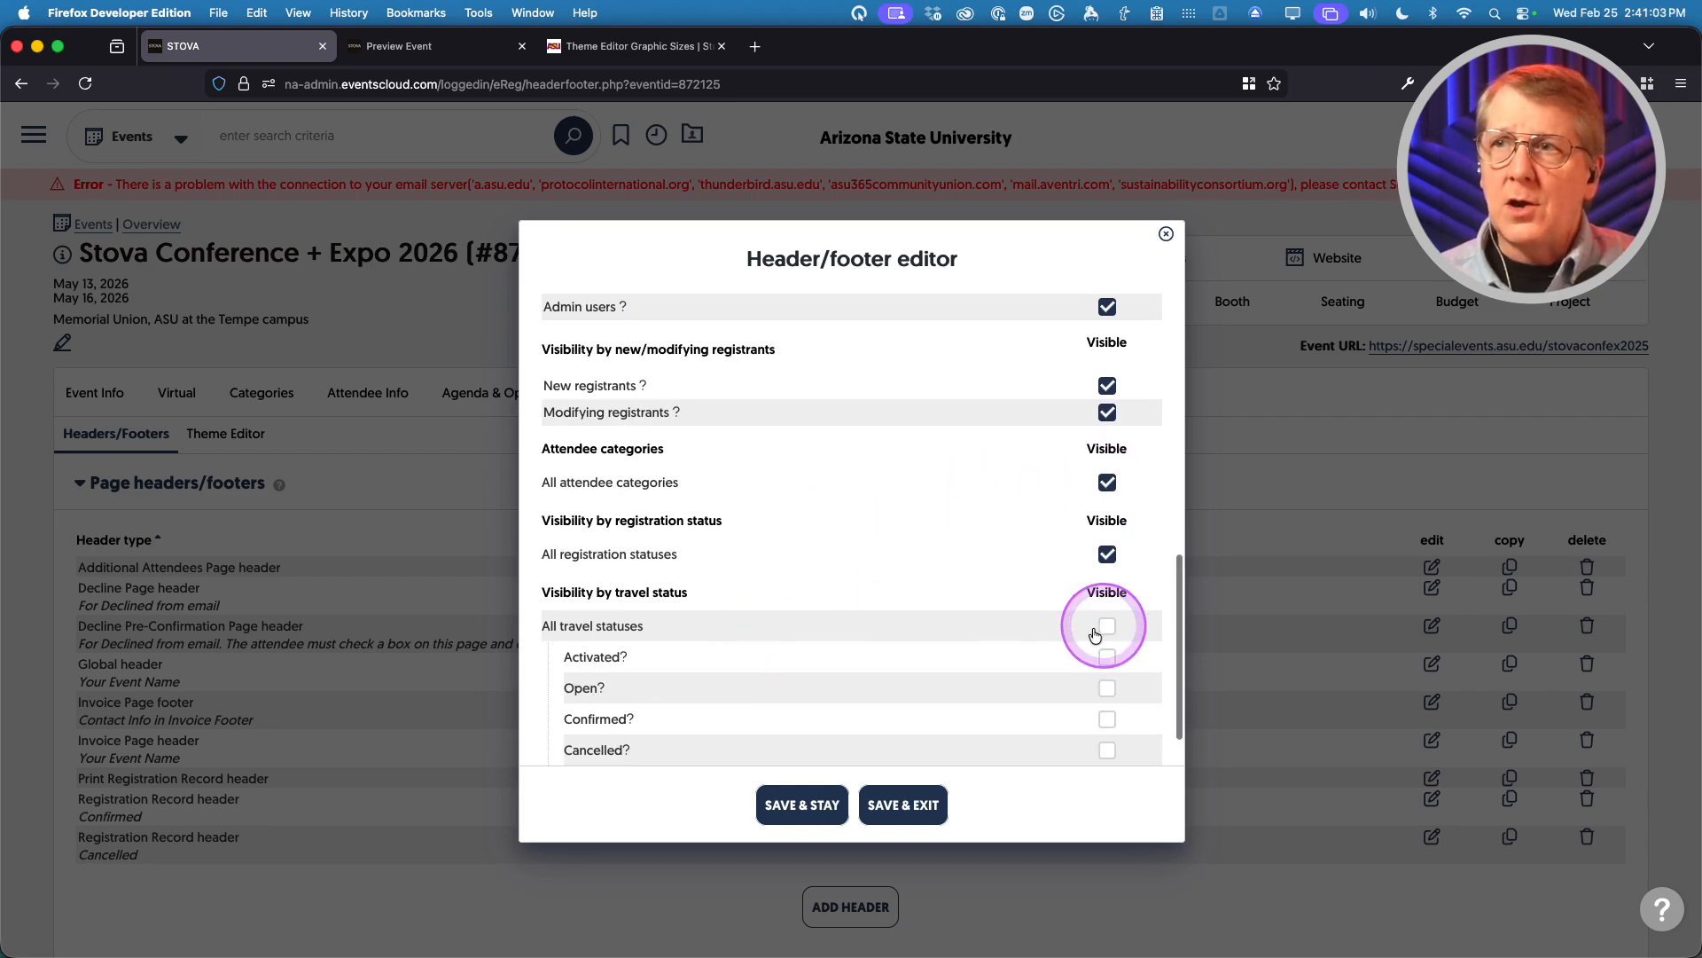
{"action": "scroll", "coordinate": [990, 648], "scroll_direction": "down", "scroll_amount": 1}
{"action": "scroll", "coordinate": [990, 650], "scroll_direction": "down", "scroll_amount": 3}
{"action": "scroll", "coordinate": [990, 650], "scroll_direction": "up", "scroll_amount": 1}
{"action": "scroll", "coordinate": [977, 626], "scroll_direction": "up", "scroll_amount": 2}
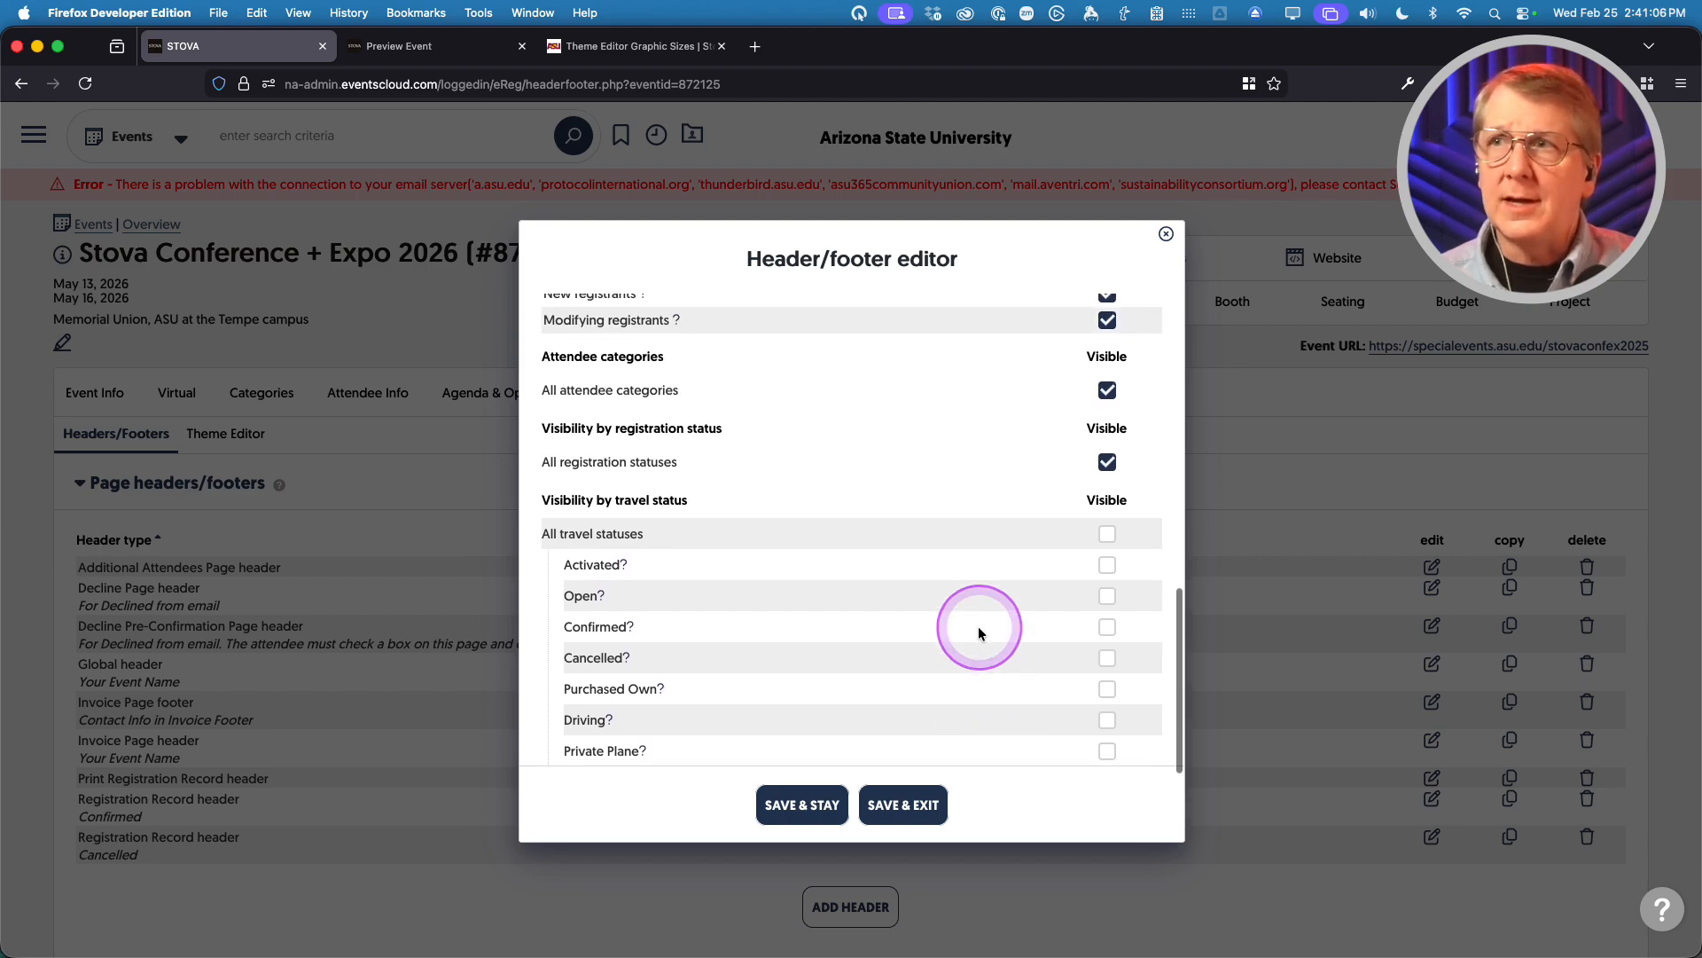
{"action": "left_click", "coordinate": [1102, 539]}
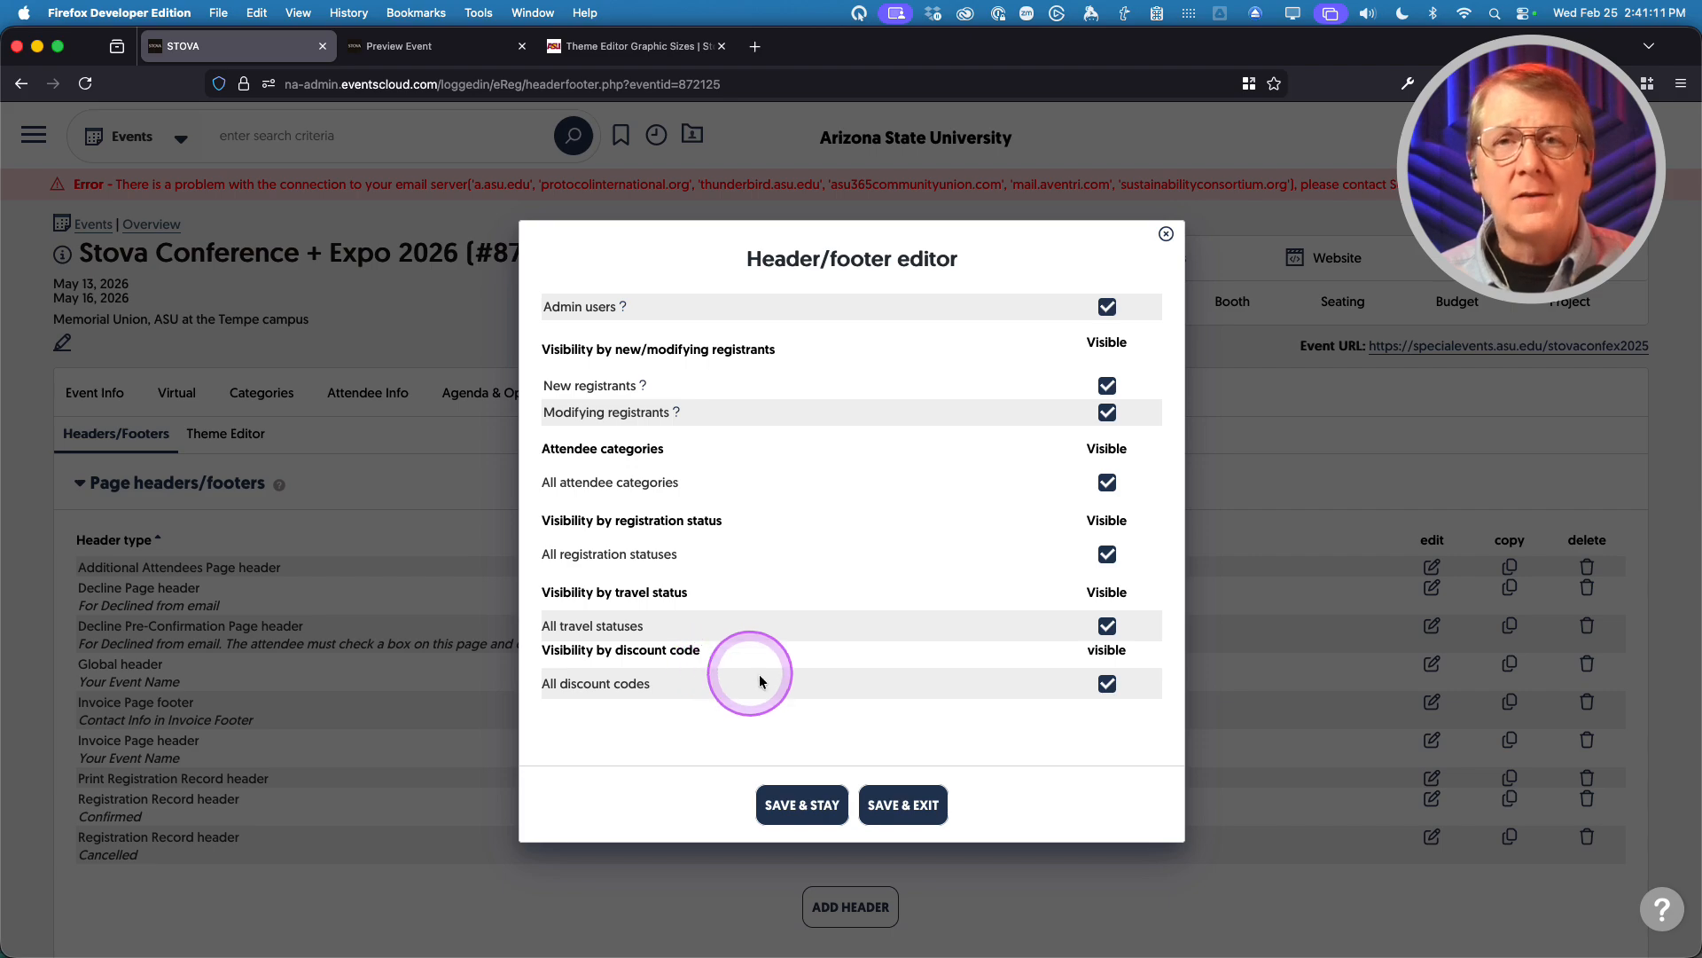
- Turn off visibility for all discount codes to examine the individual codes, turn it back on, and close the header editor without saving
{"action": "left_click", "coordinate": [1107, 685]}
{"action": "scroll", "coordinate": [1014, 678], "scroll_direction": "down", "scroll_amount": 2}
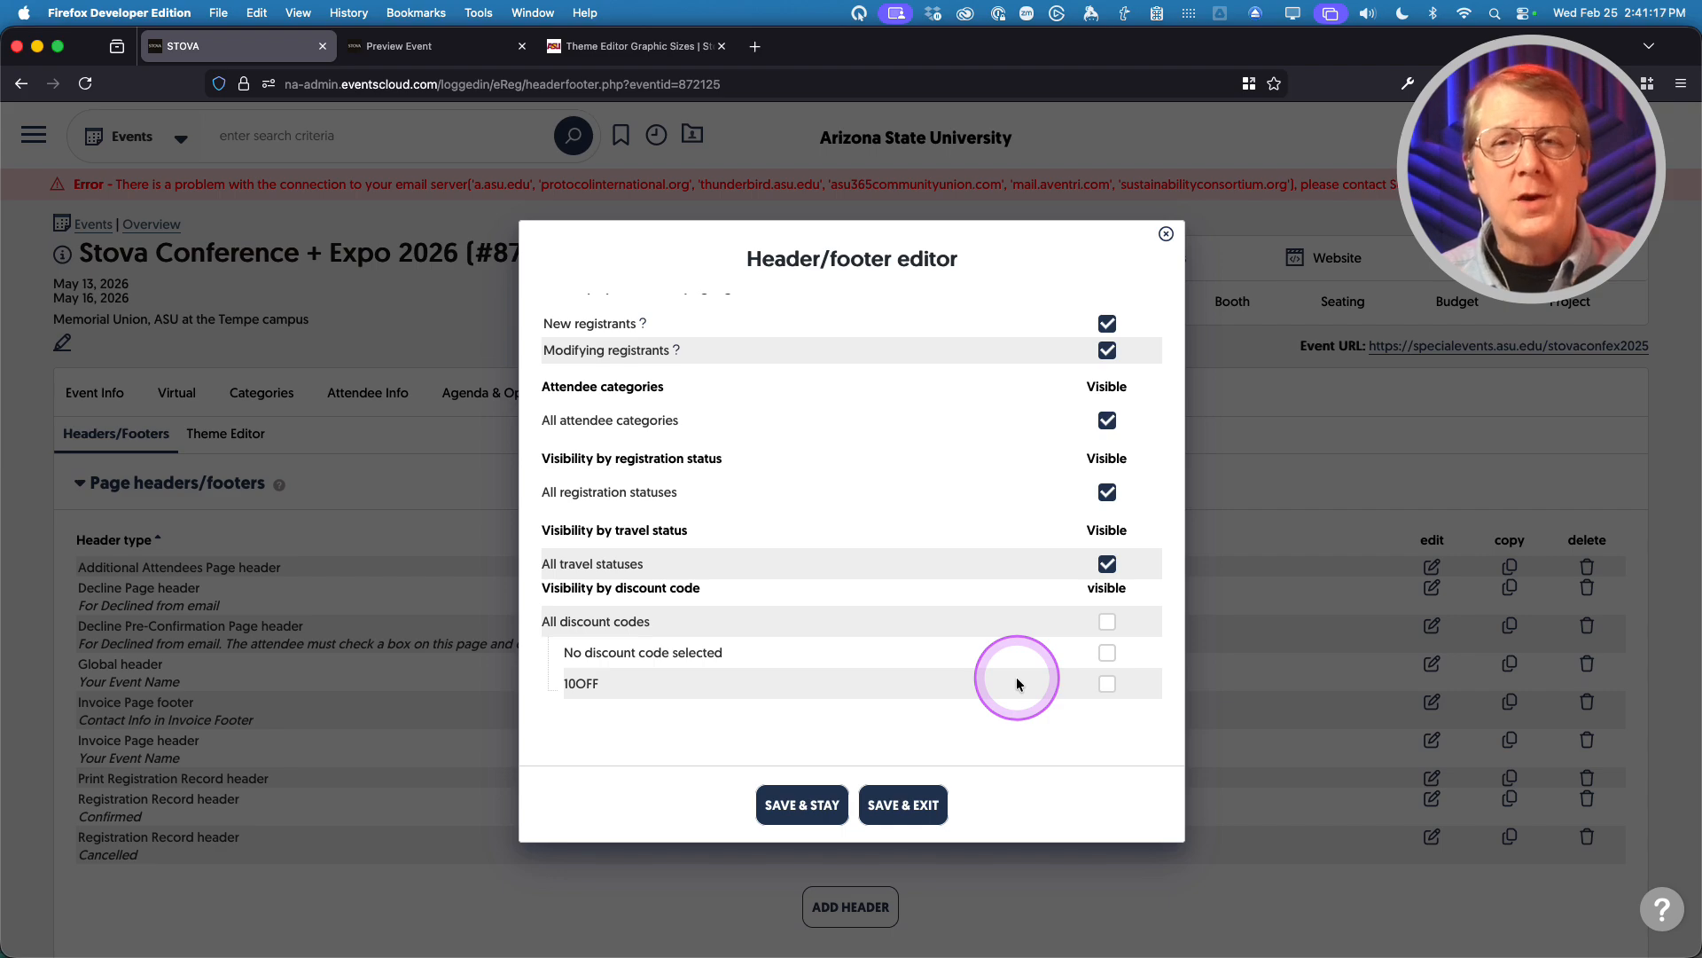
{"action": "left_click", "coordinate": [1107, 622]}
{"action": "scroll", "coordinate": [975, 642], "scroll_direction": "up", "scroll_amount": 10}
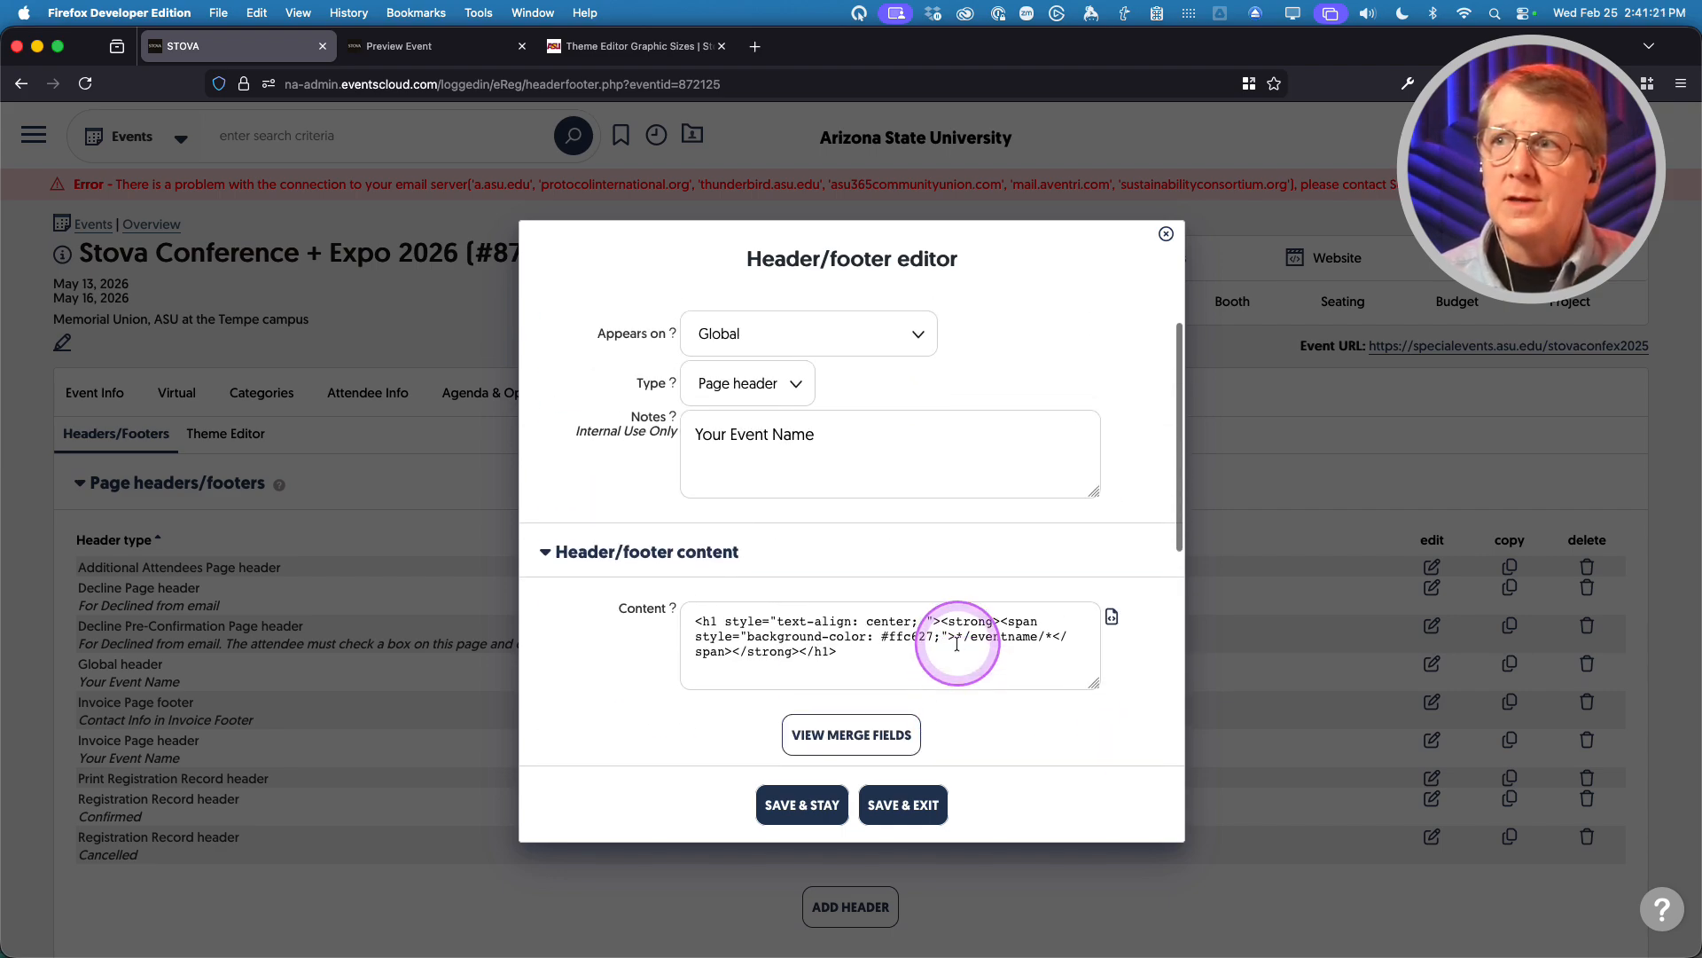
{"action": "left_click", "coordinate": [1165, 236]}
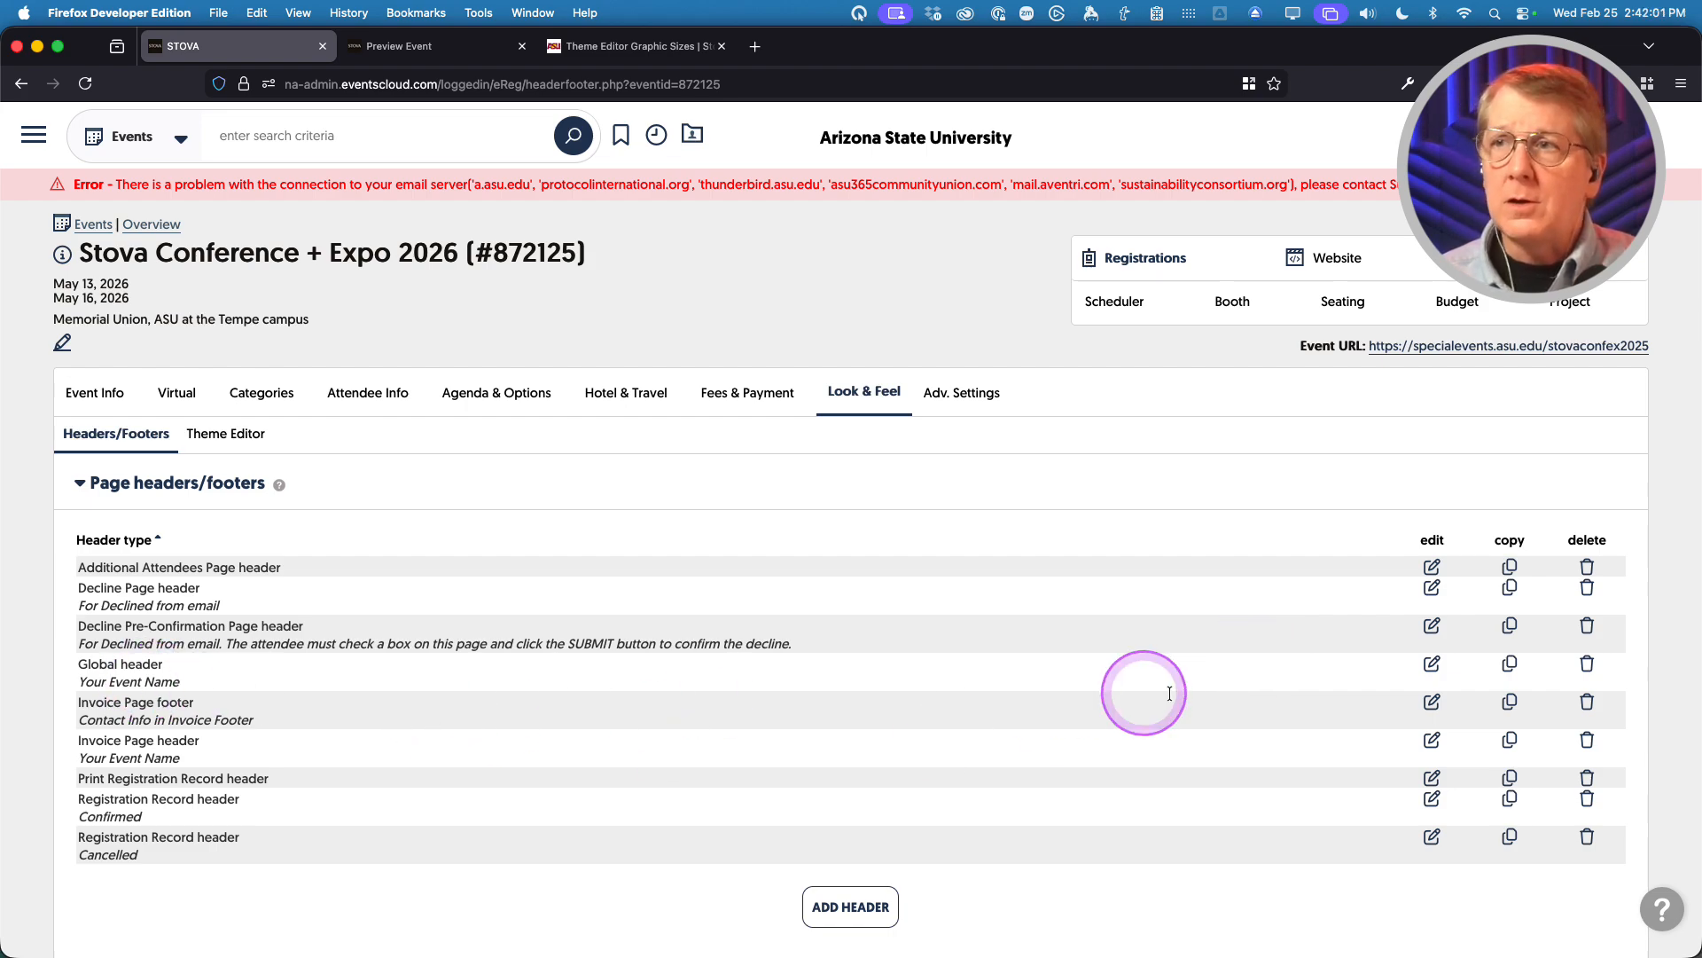
- Copy the Global header and set the copy to appear on the New Registration Page
{"action": "left_click", "coordinate": [1510, 667]}
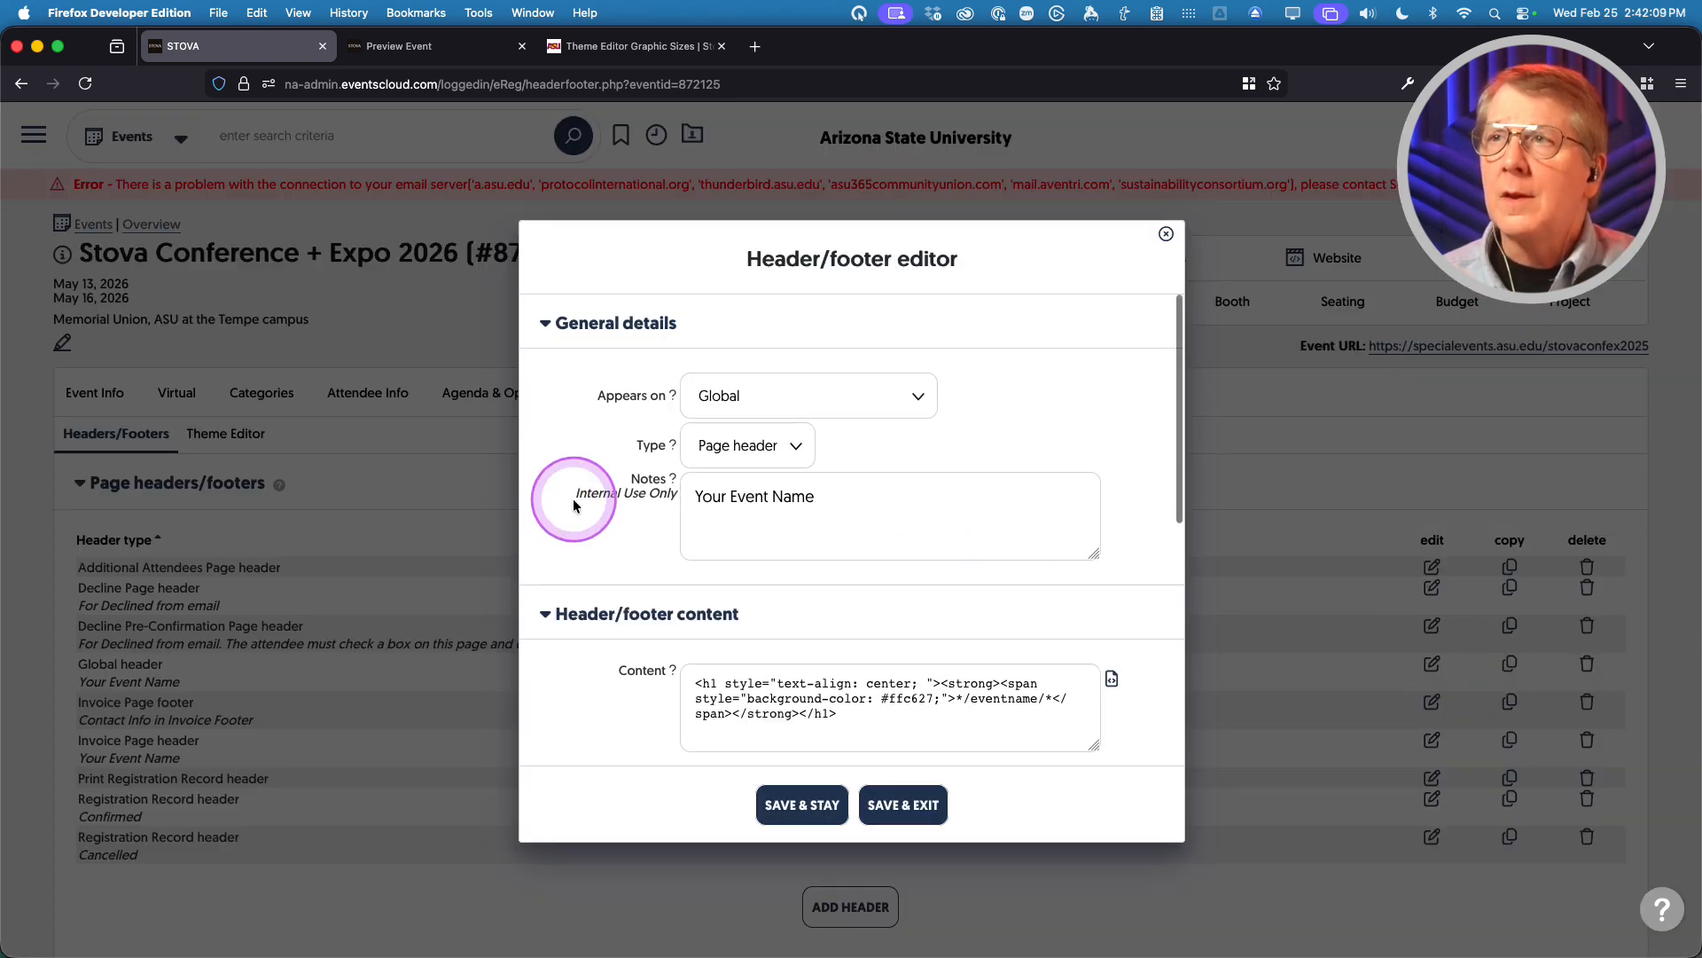
{"action": "left_click", "coordinate": [906, 395]}
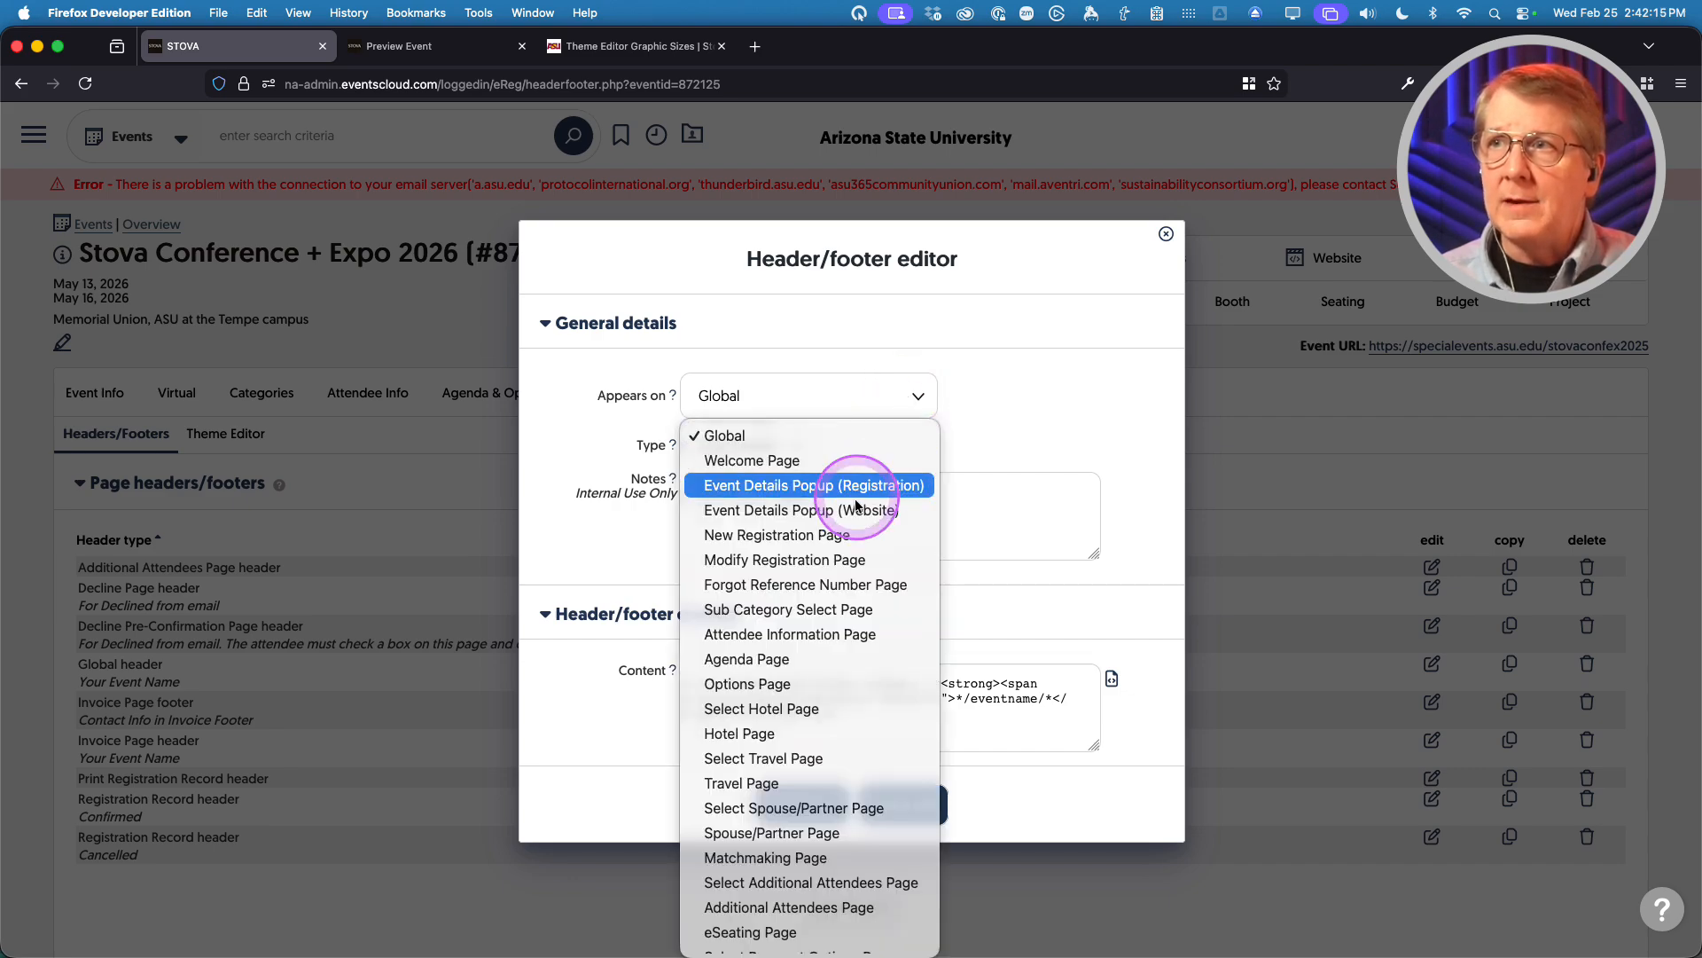
{"action": "left_click", "coordinate": [812, 538]}
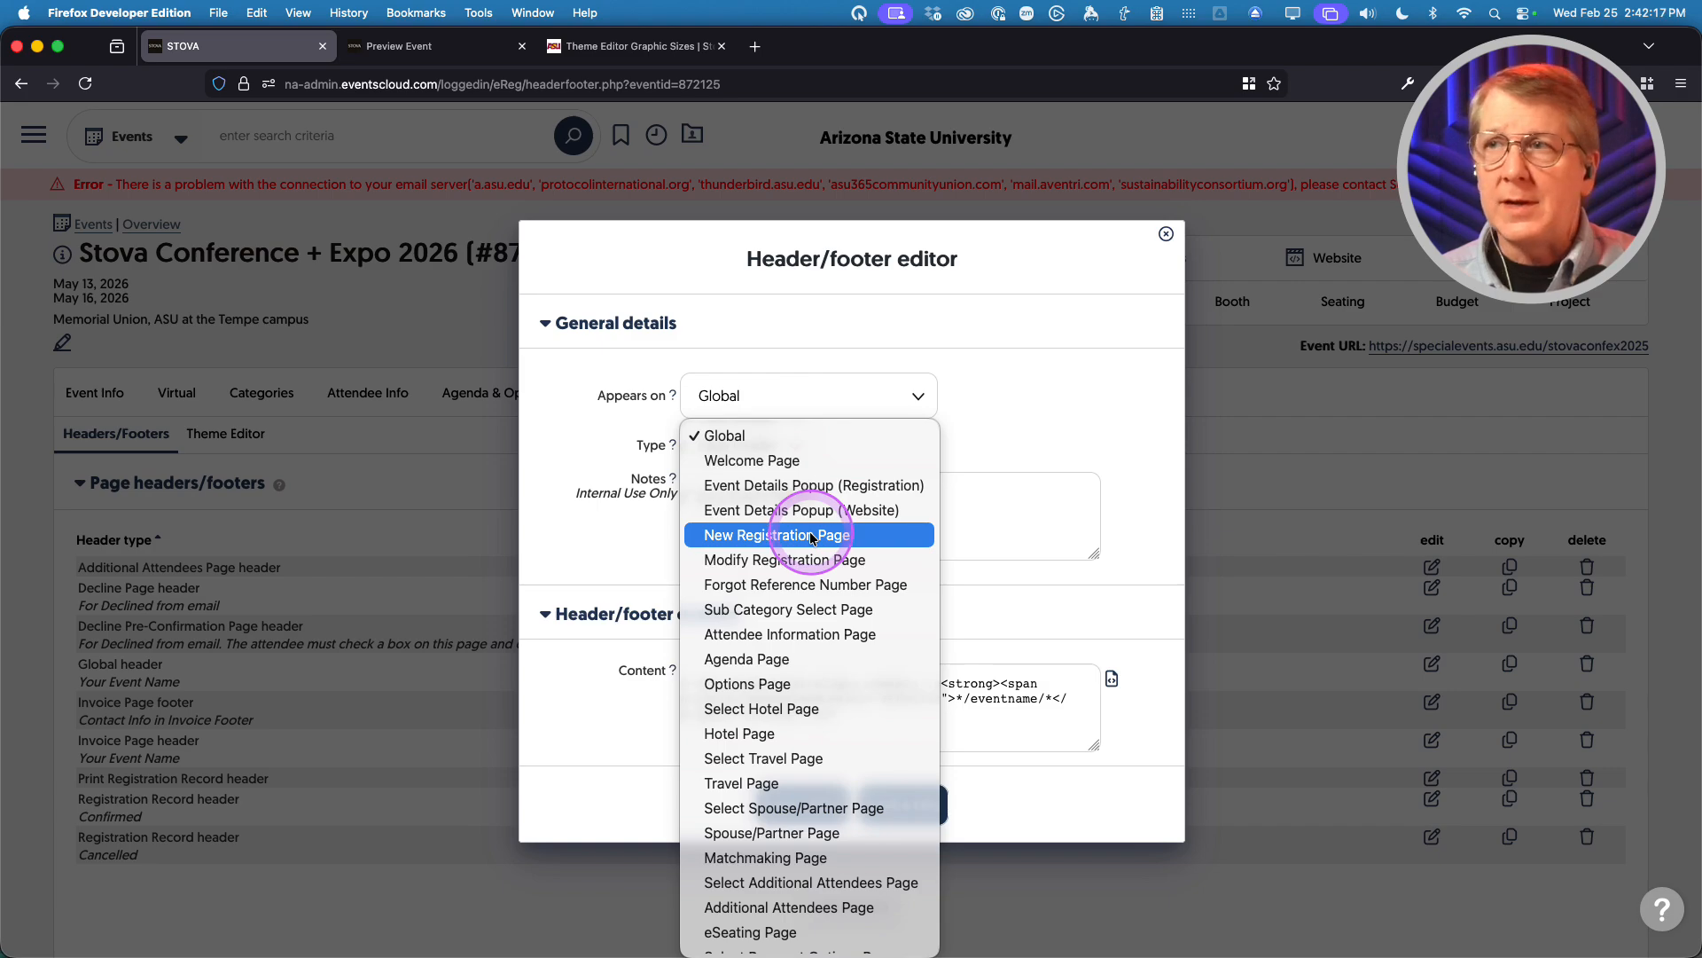
{"action": "scroll", "coordinate": [629, 510], "scroll_direction": "down", "scroll_amount": 1}
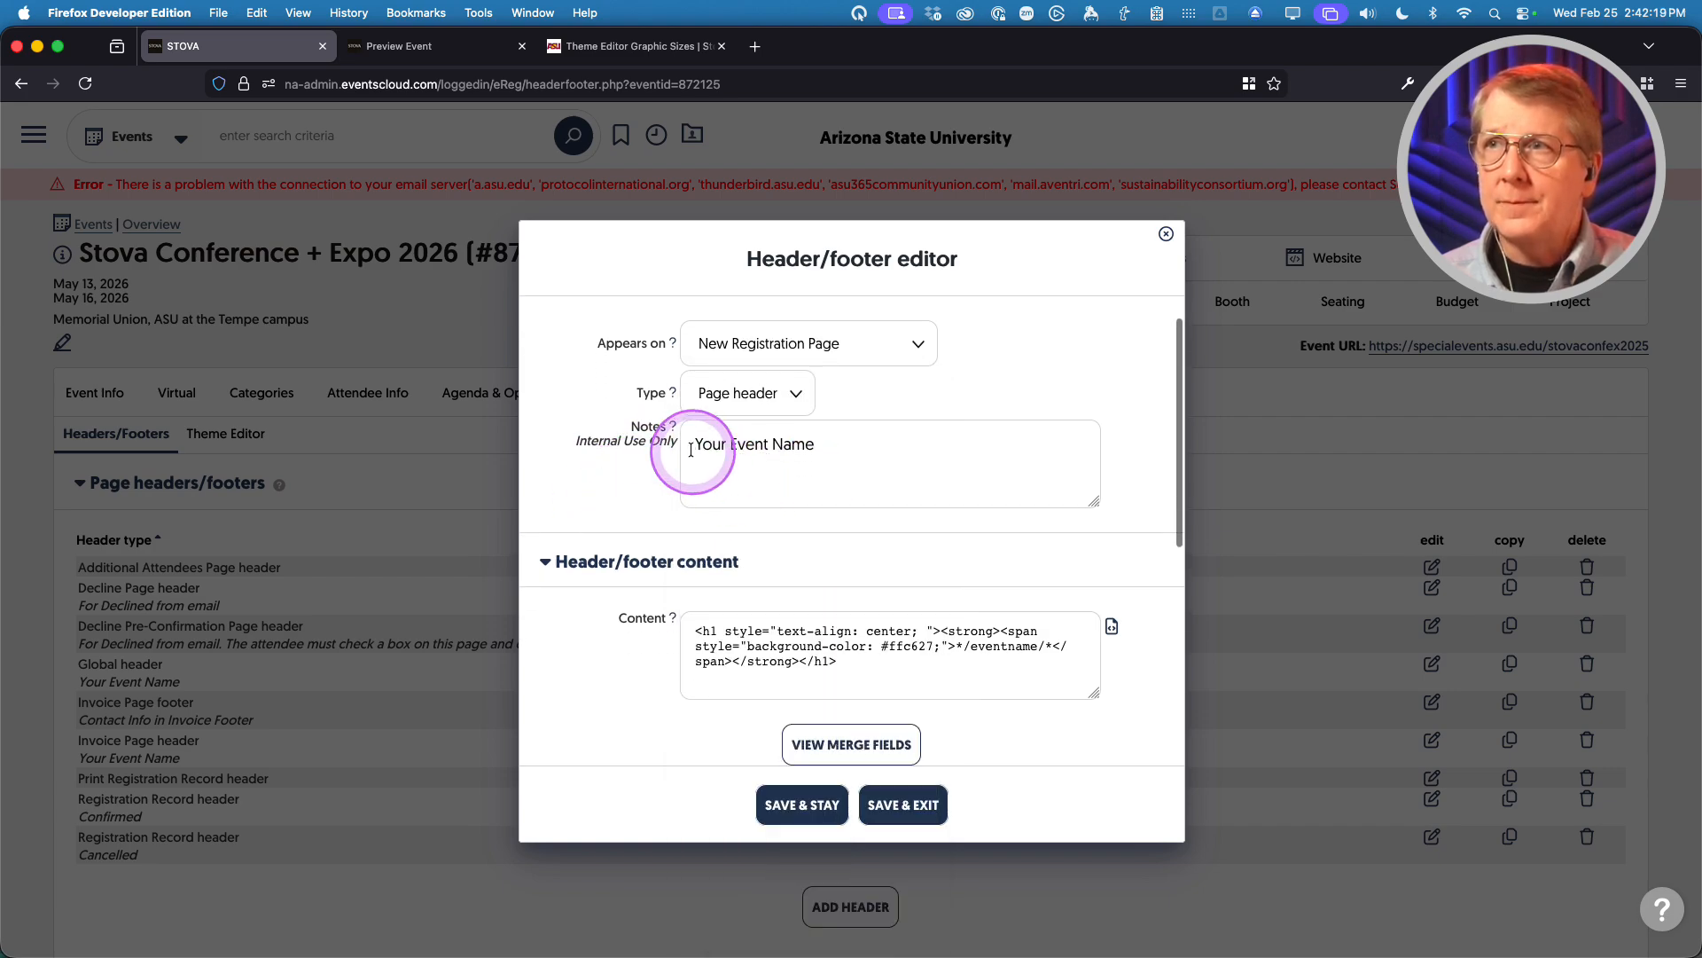
- Change the copied header's internal notes to "Your Event Name and banner" and save it while keeping the editor open
{"action": "left_click", "coordinate": [854, 445]}
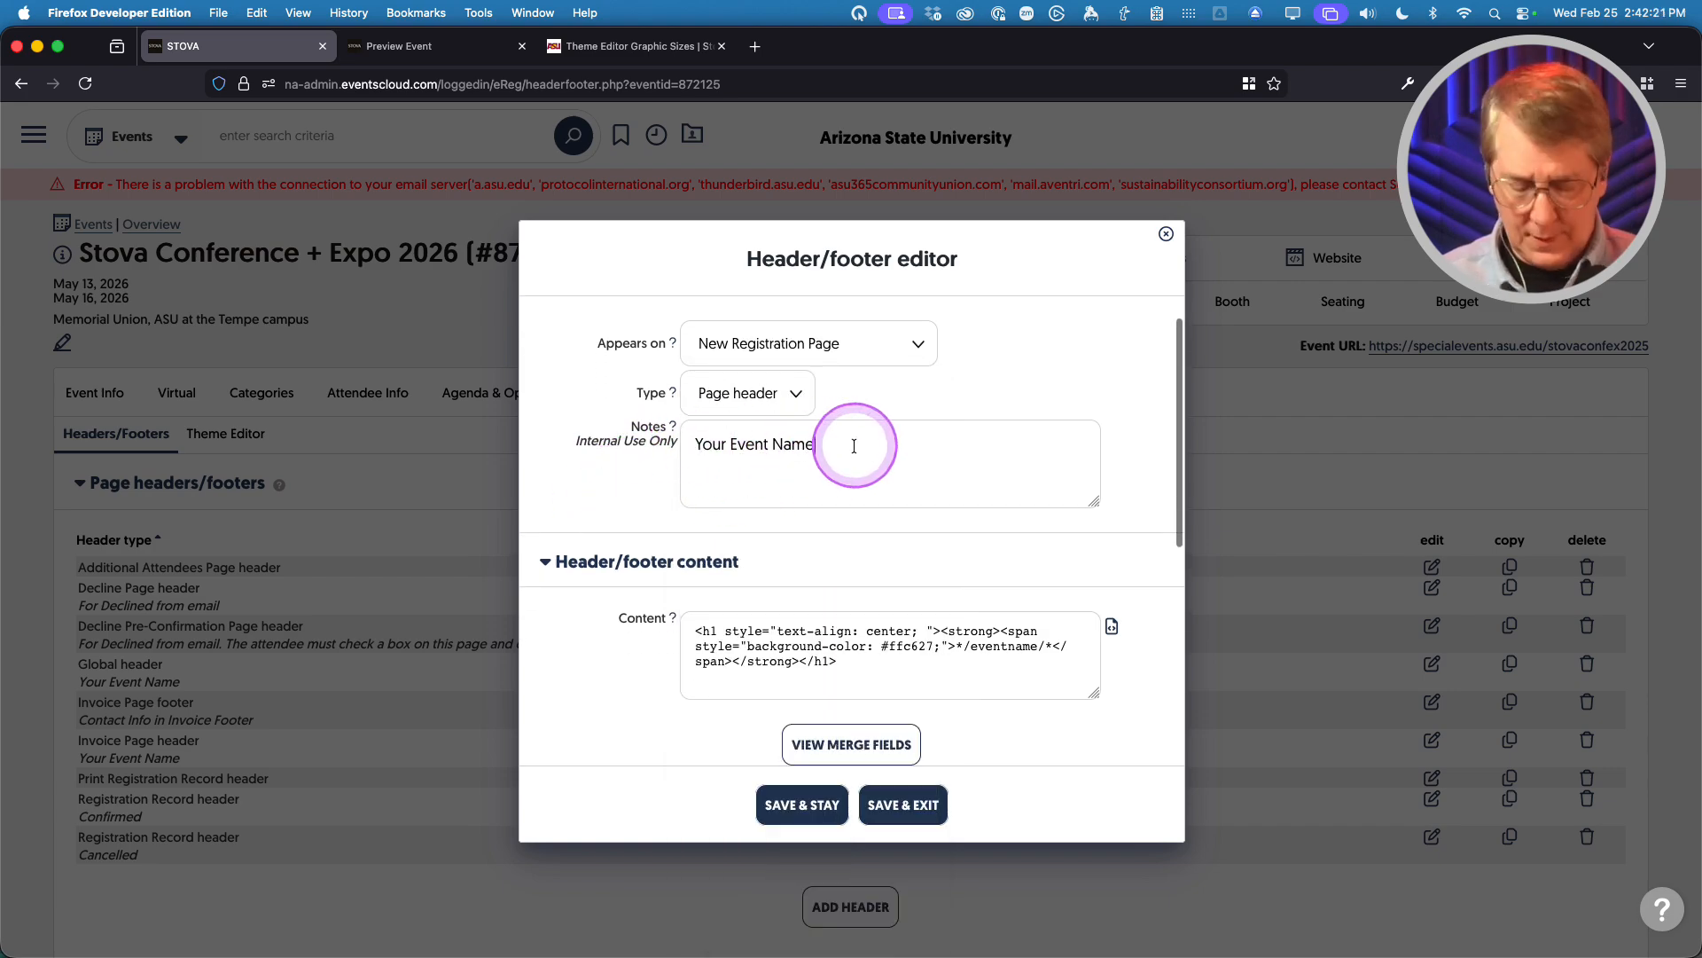
{"action": "type", "text": "and p"}
{"action": "type", "text": "anner"}
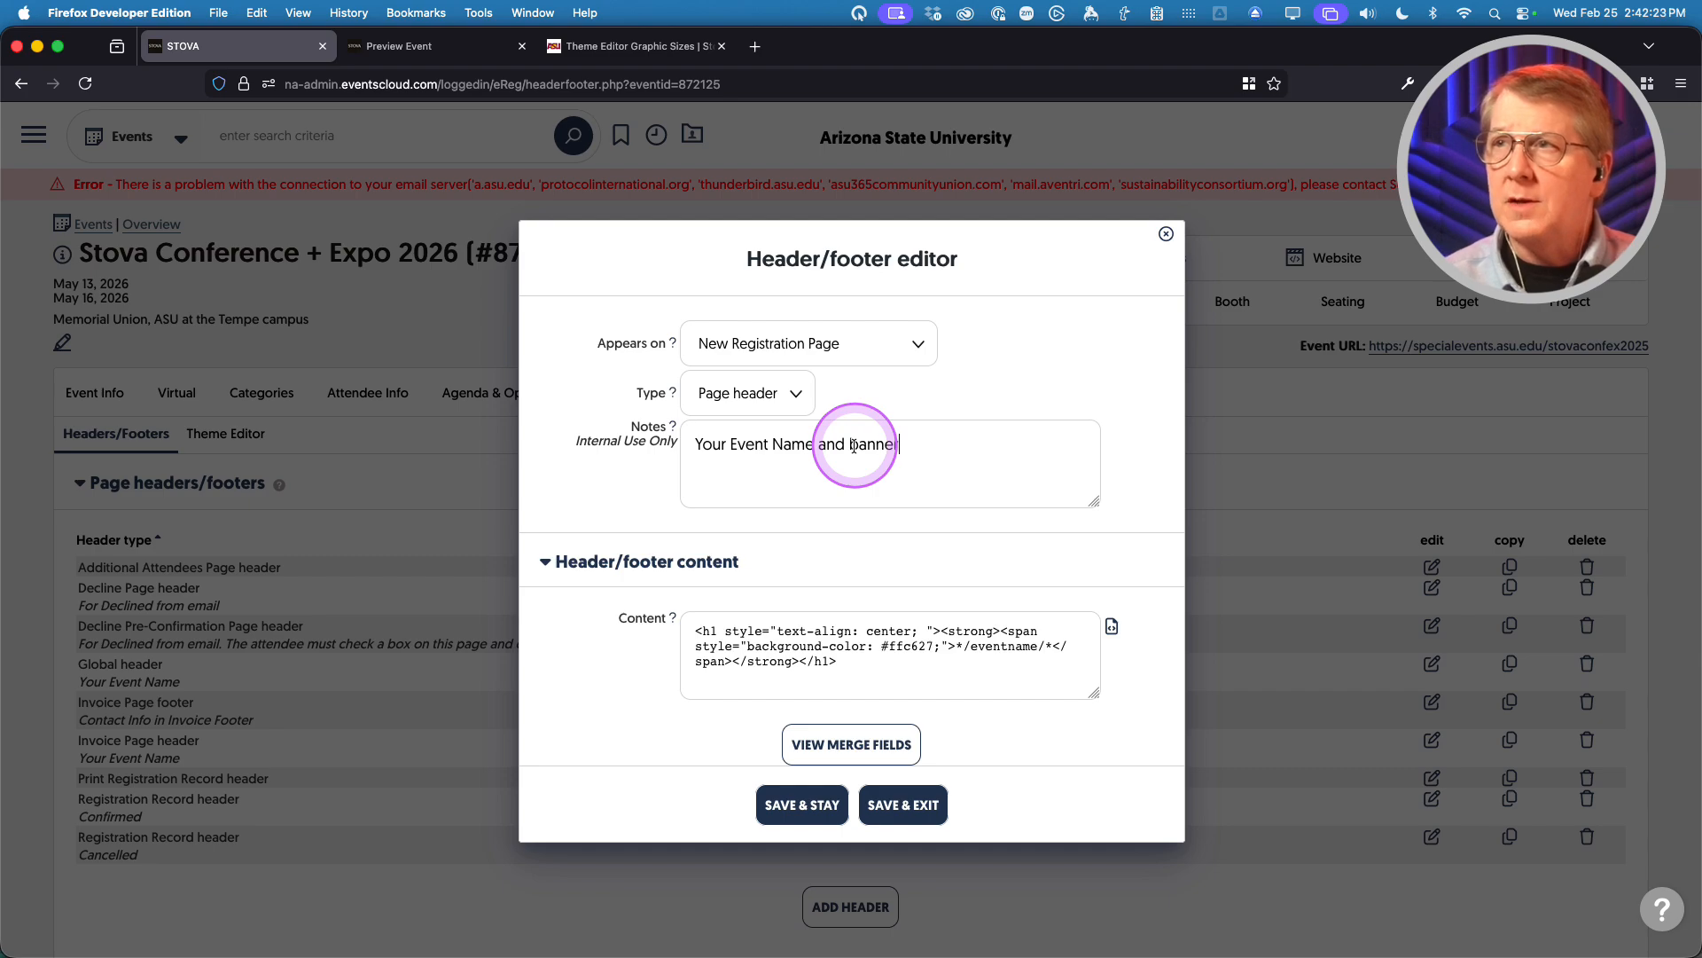
{"action": "scroll", "coordinate": [606, 602], "scroll_direction": "down", "scroll_amount": 3}
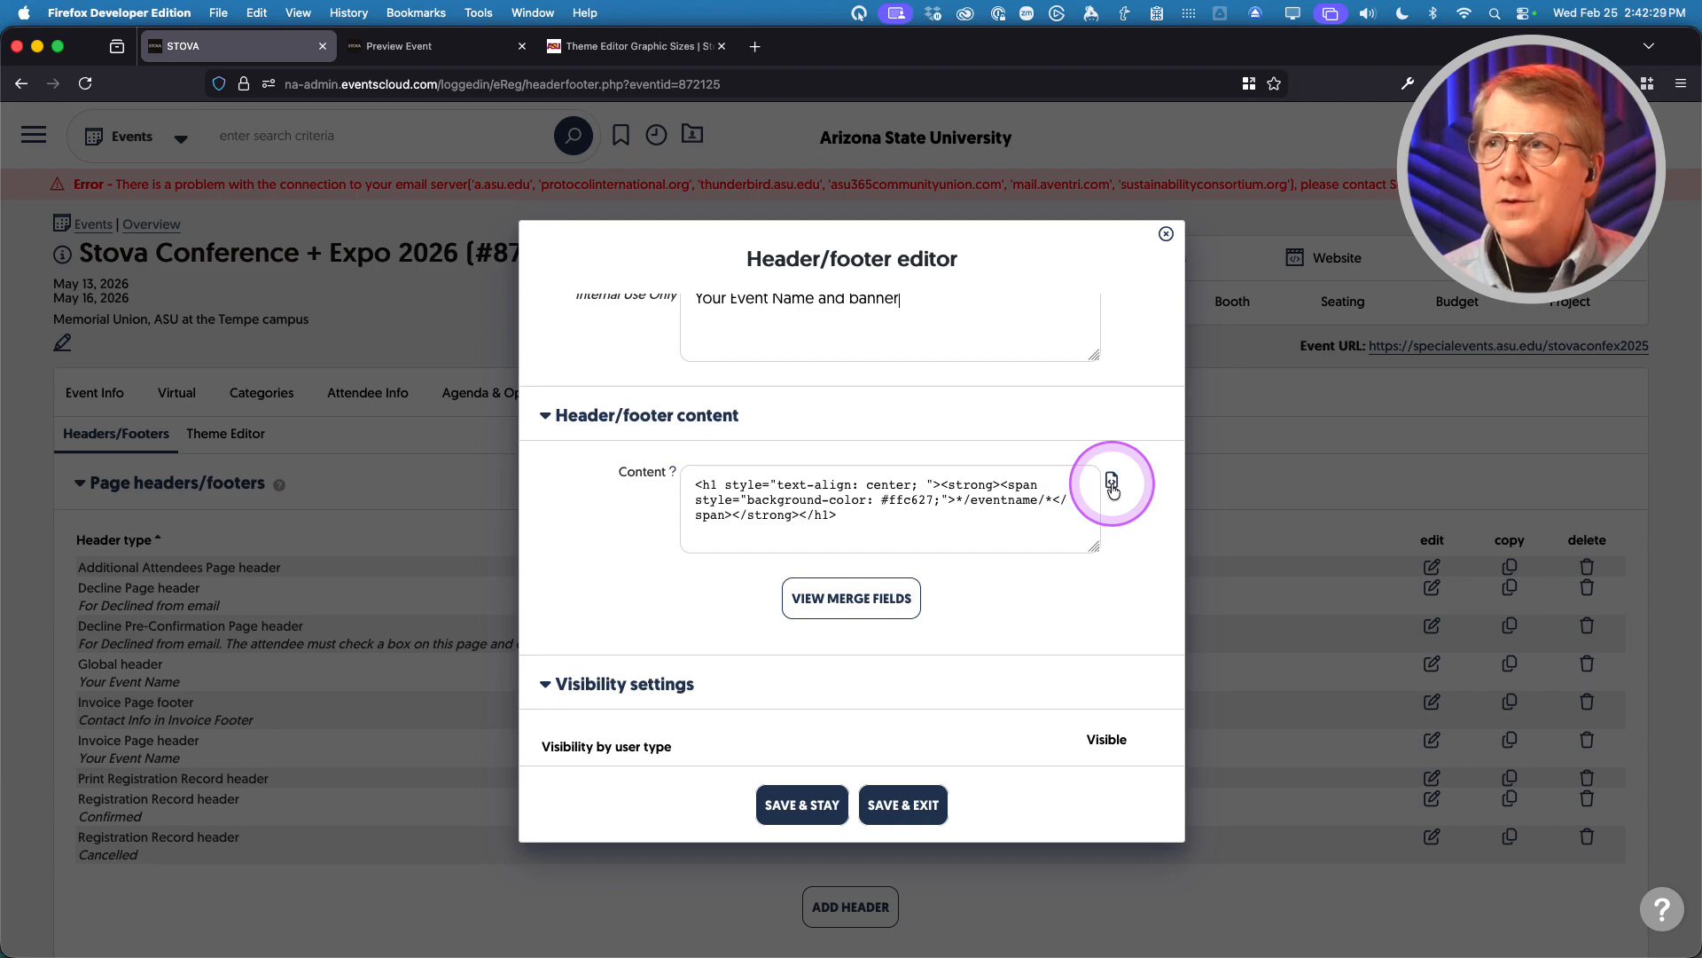
{"action": "left_click", "coordinate": [802, 804]}
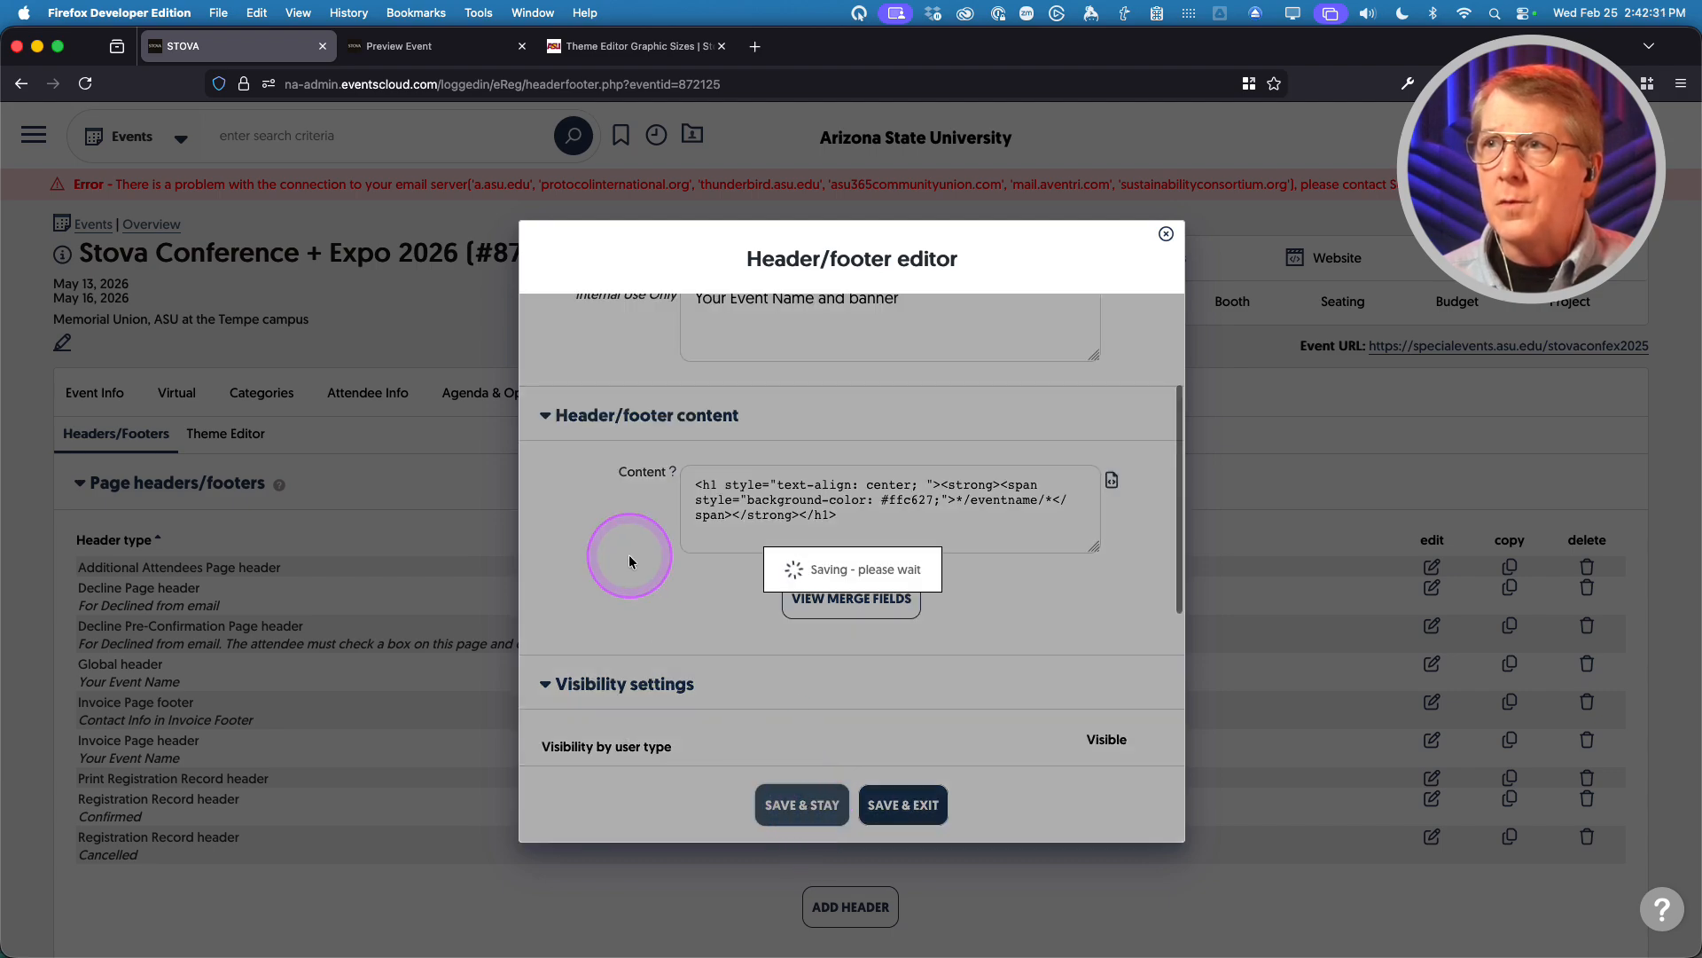
- Open the header content in the Content Editor, add a blank line above the event name merge field, and clear that line's formatting
{"action": "scroll", "coordinate": [629, 556], "scroll_direction": "down", "scroll_amount": 3}
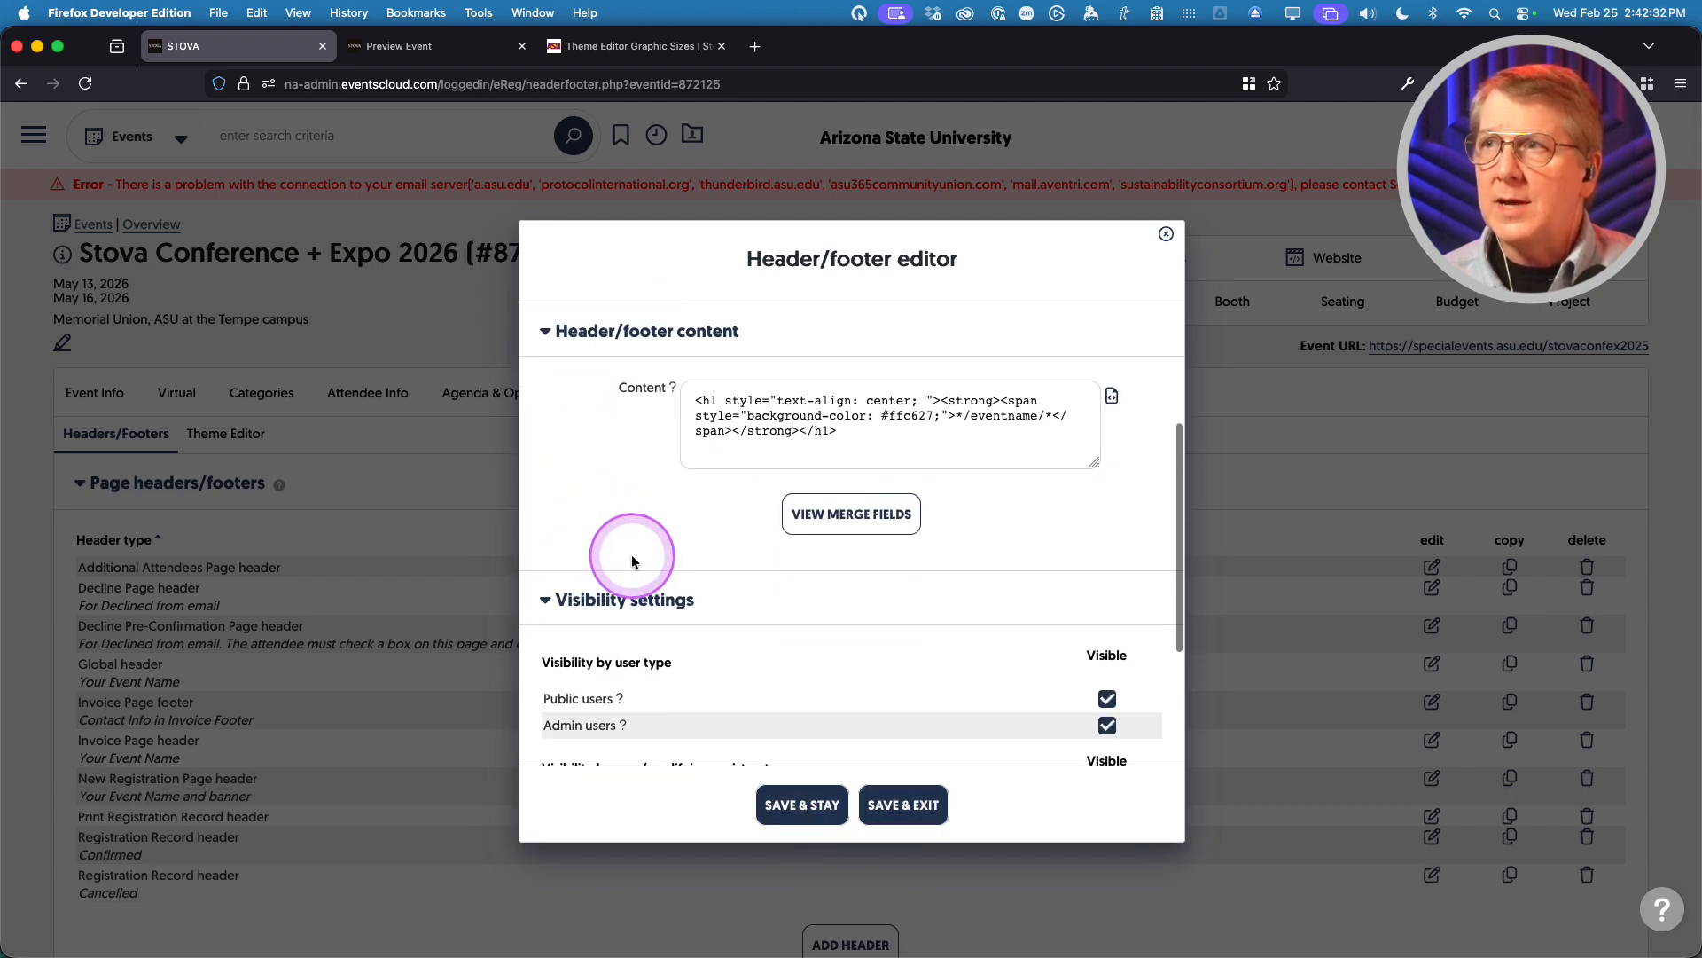
{"action": "left_click", "coordinate": [1112, 398]}
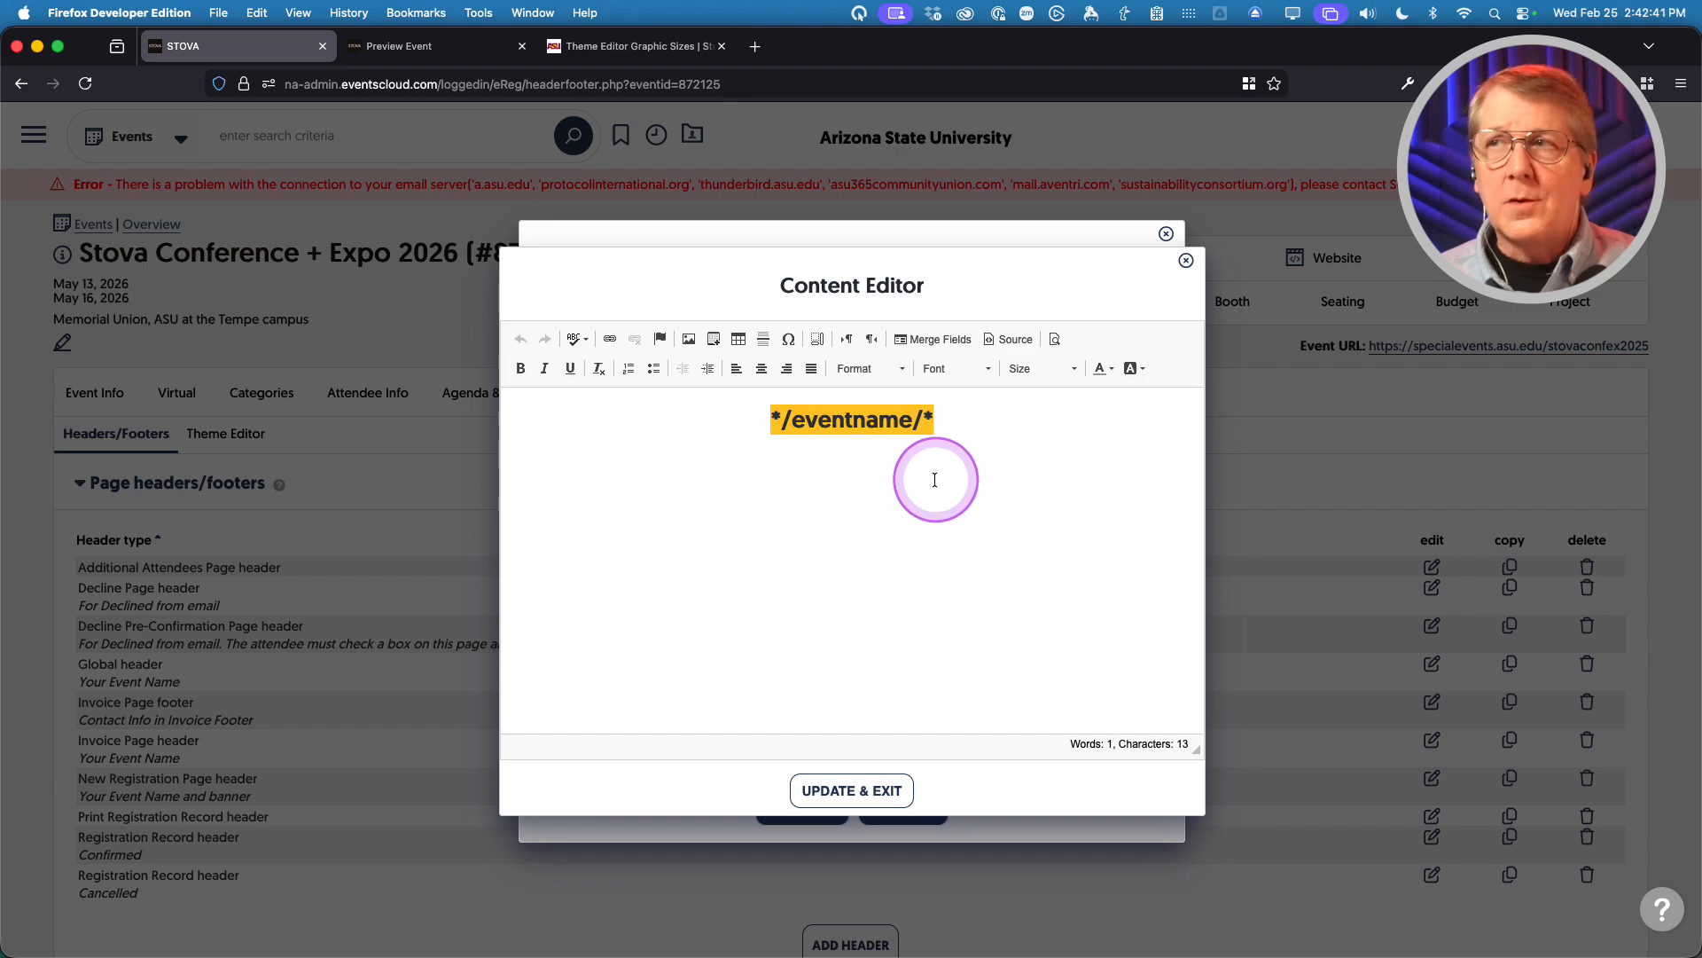
{"action": "left_click", "coordinate": [746, 420]}
{"action": "key", "text": "Return"}
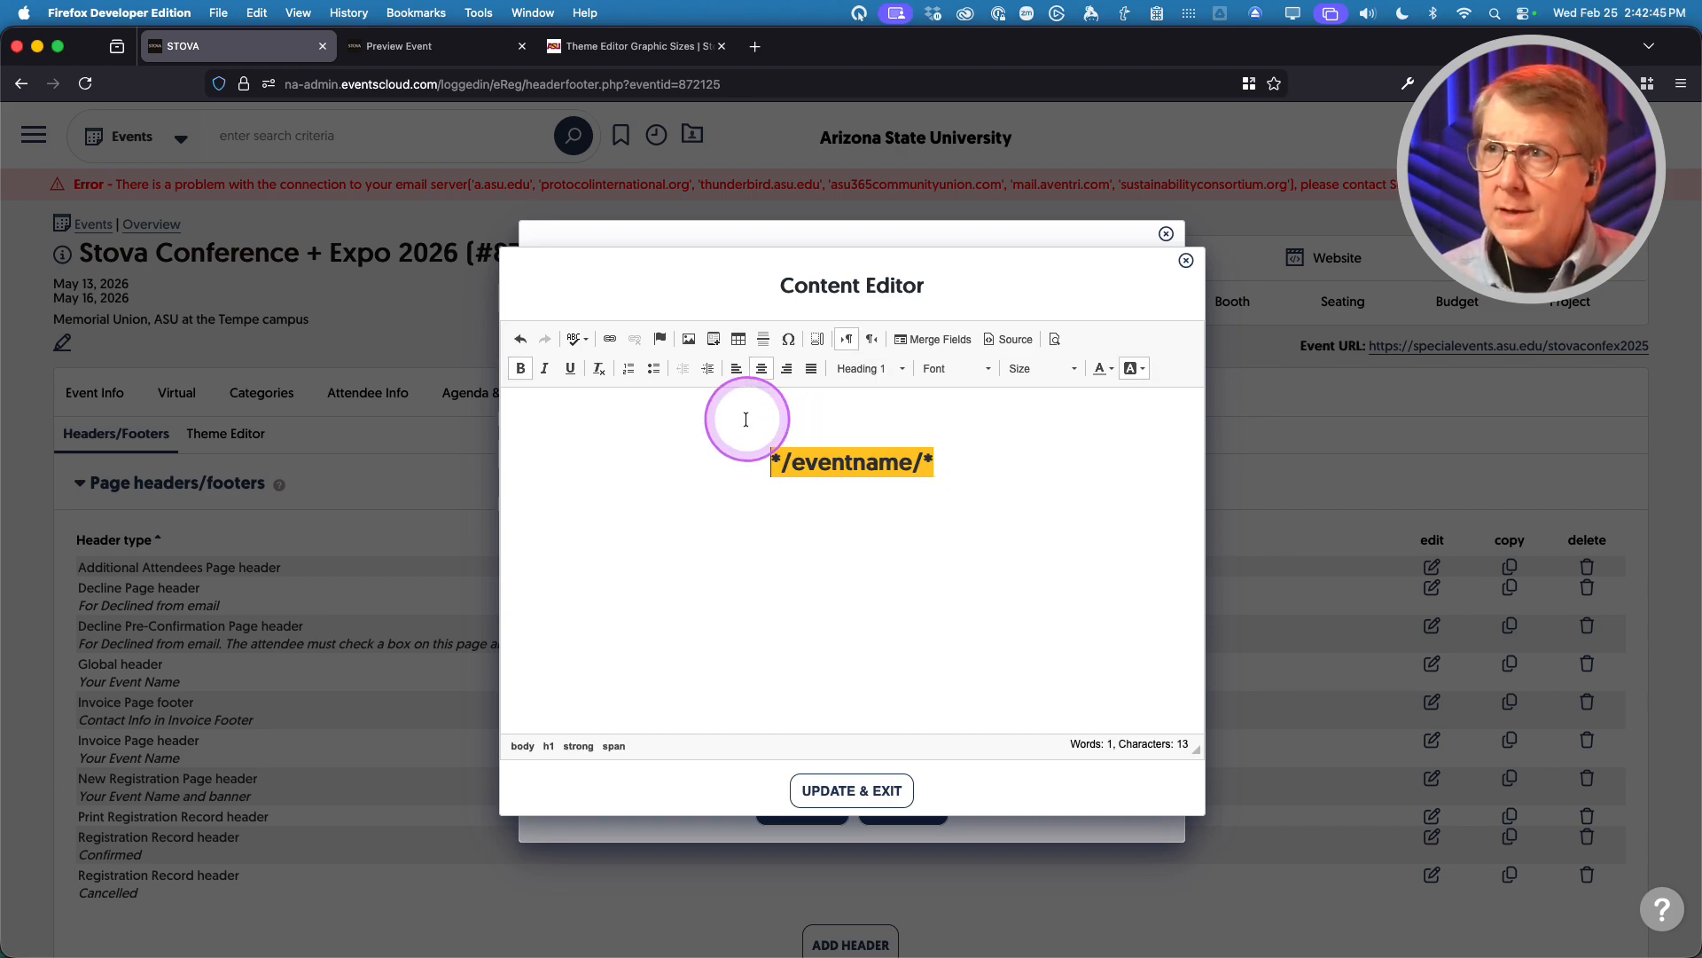
{"action": "left_click", "coordinate": [746, 419]}
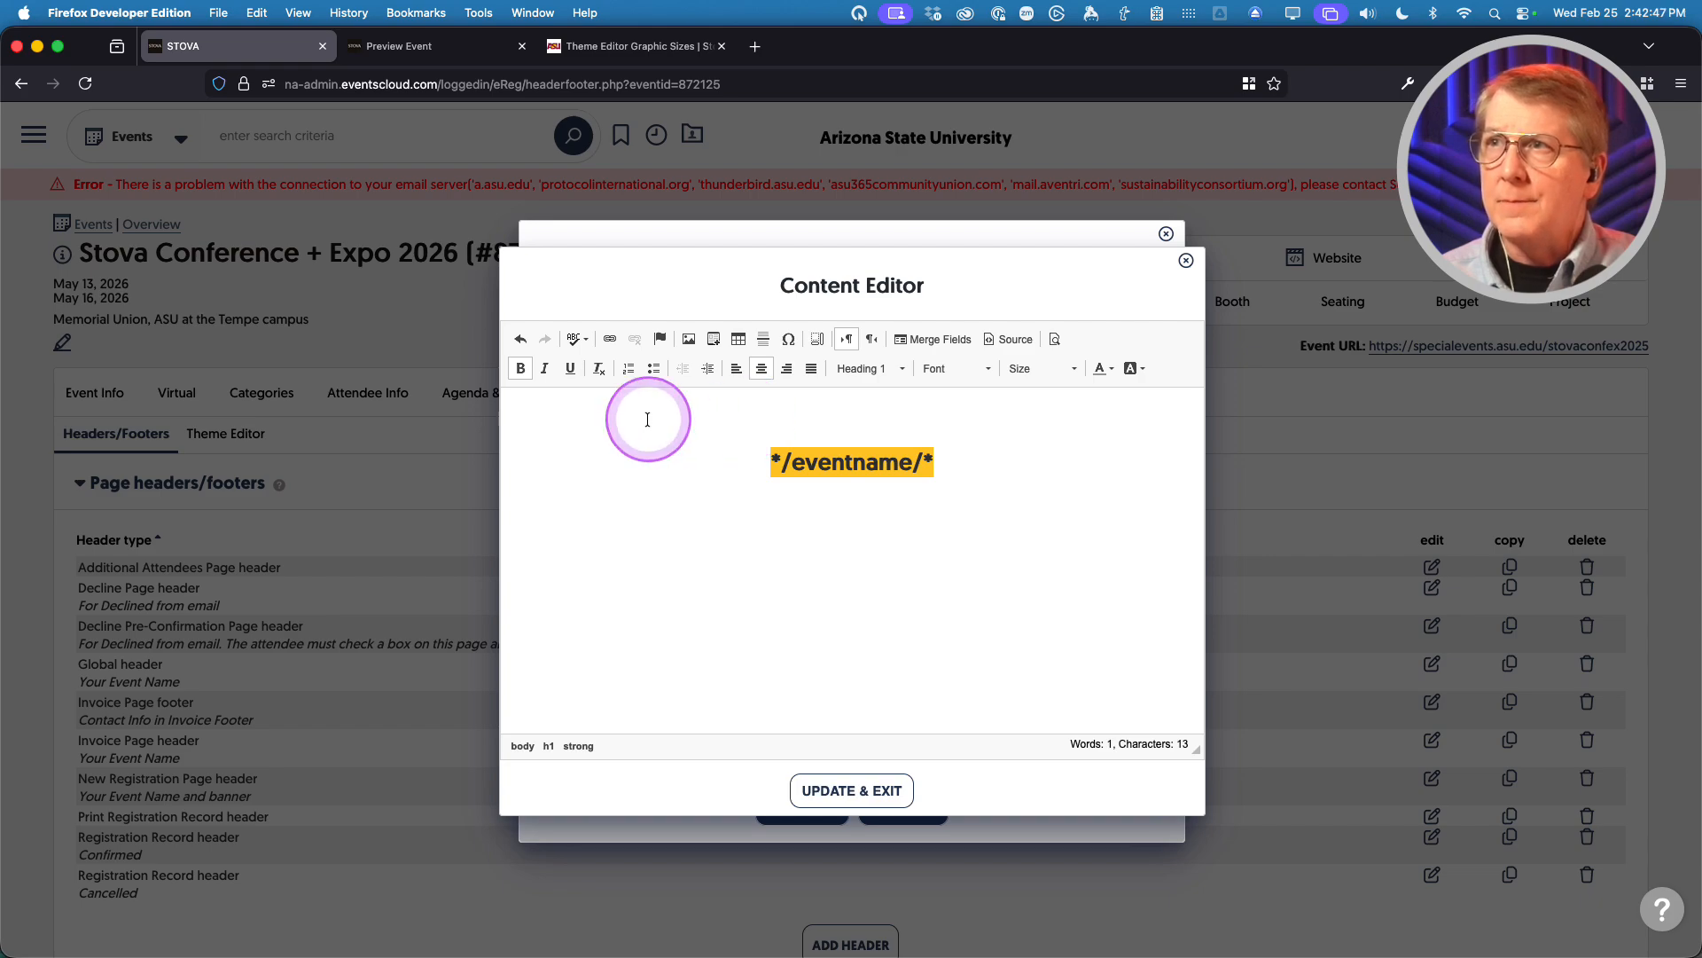
{"action": "left_click", "coordinate": [830, 413]}
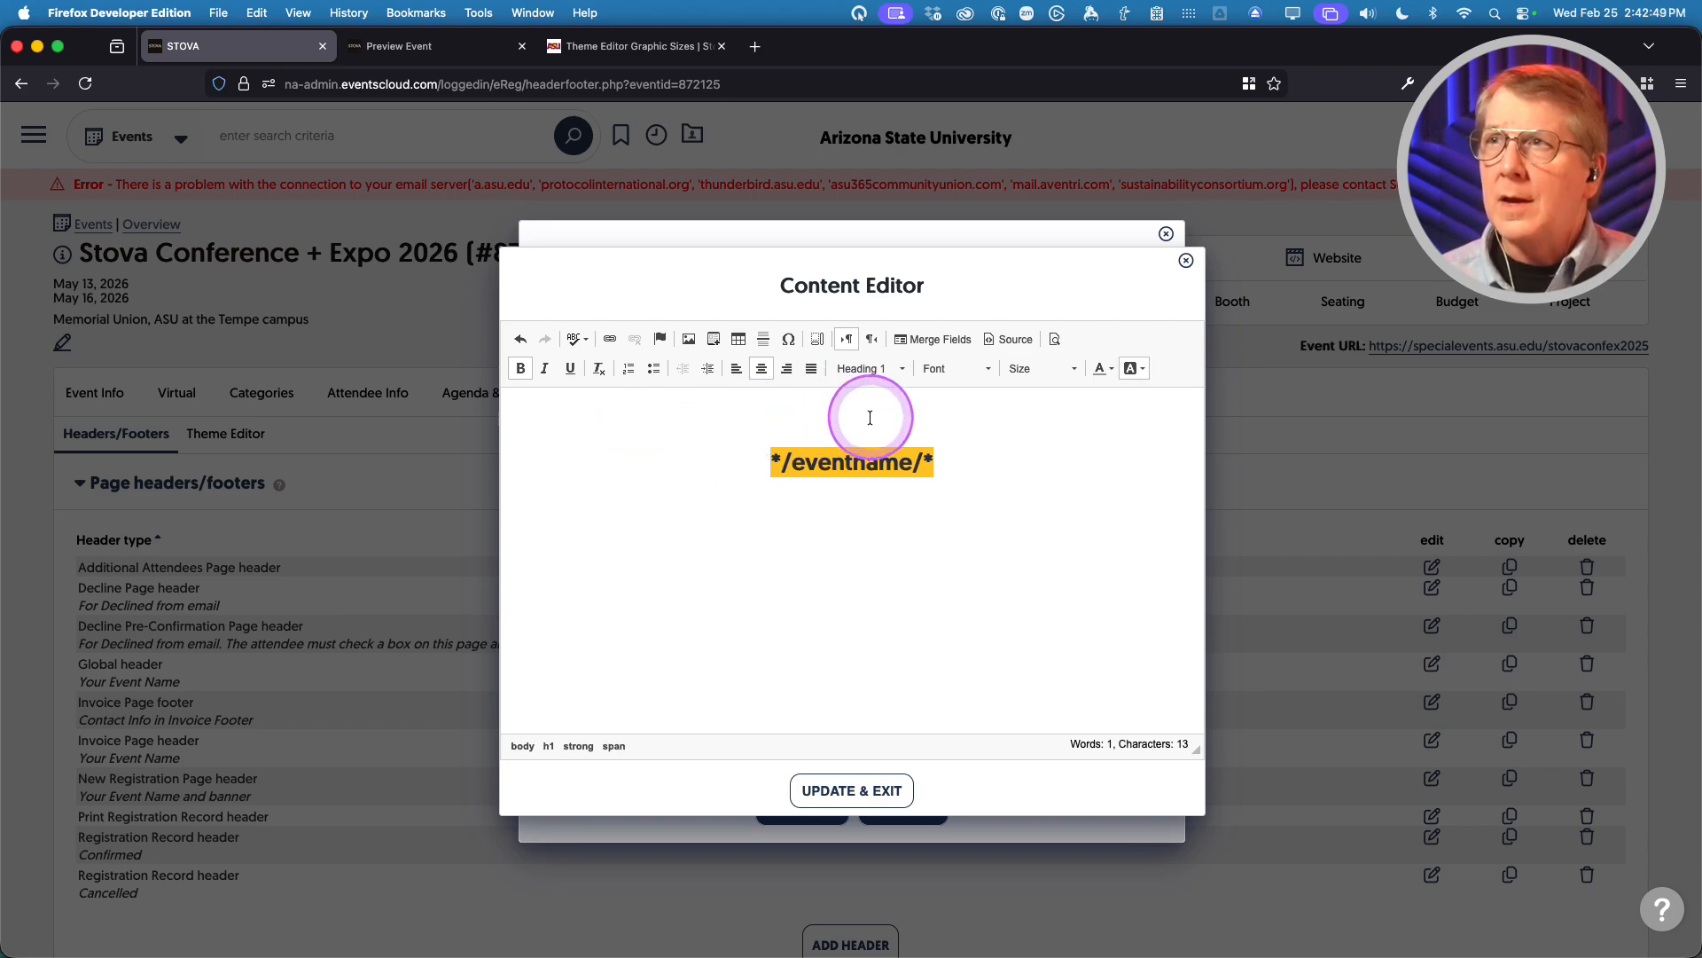
{"action": "left_click", "coordinate": [599, 373]}
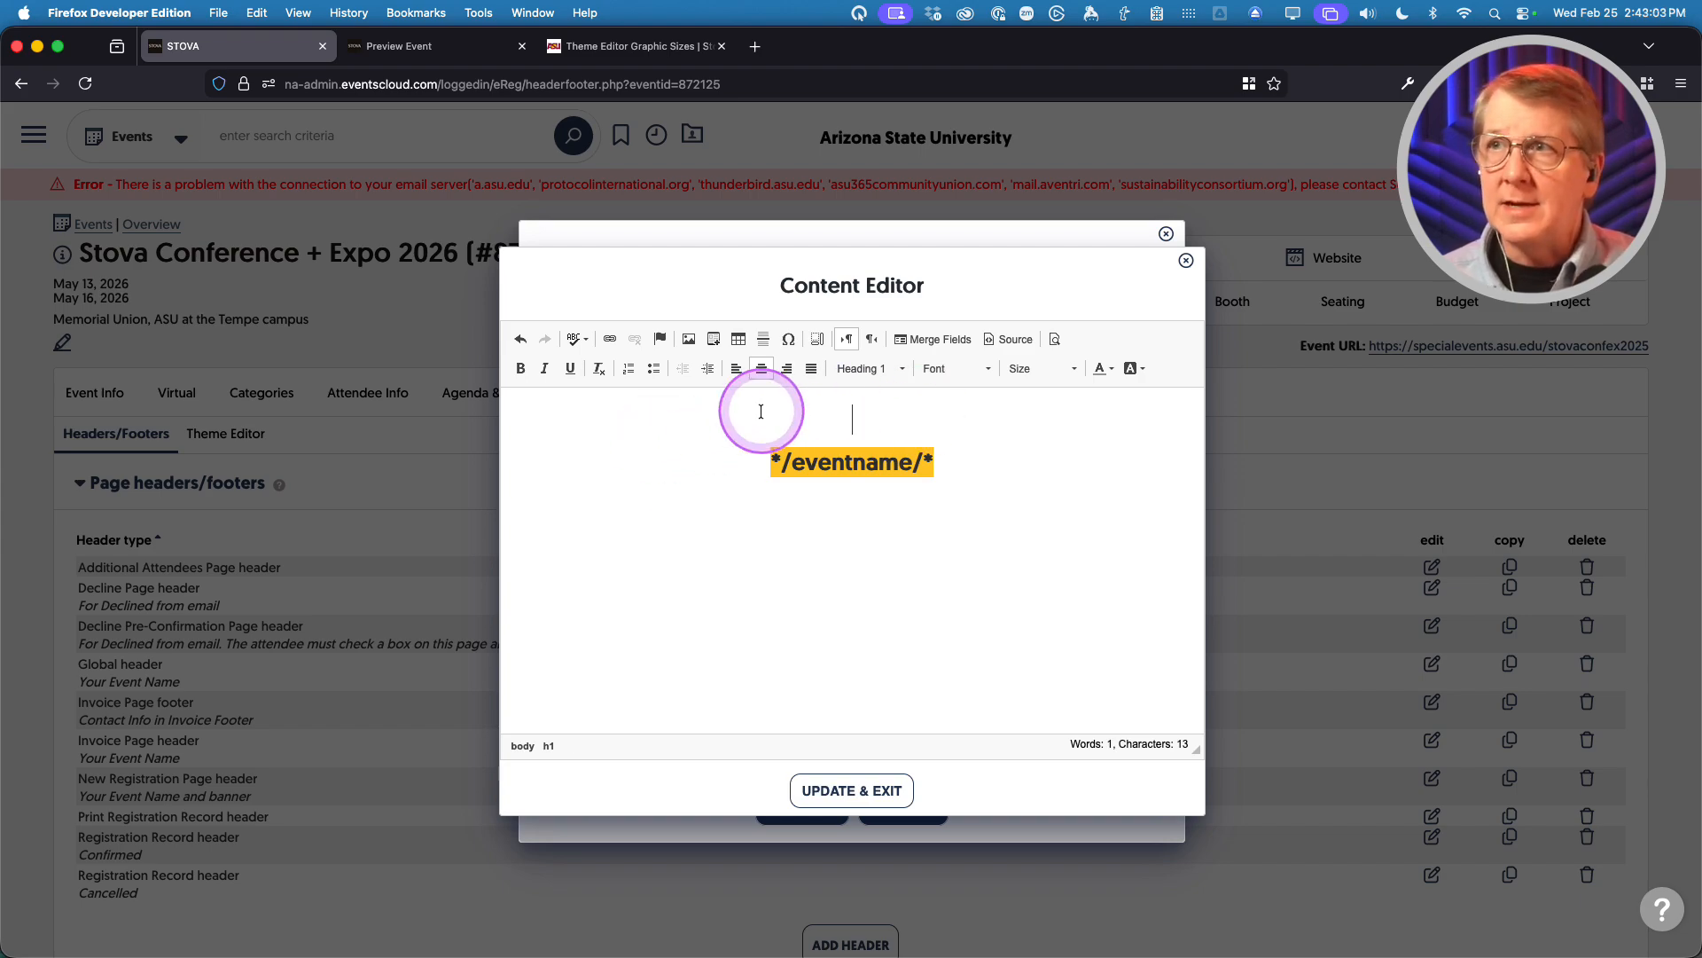
- Start inserting an image on the blank line and browse the server's College of Really Cool Ideas (CRCI) image folder
{"action": "left_click", "coordinate": [689, 342]}
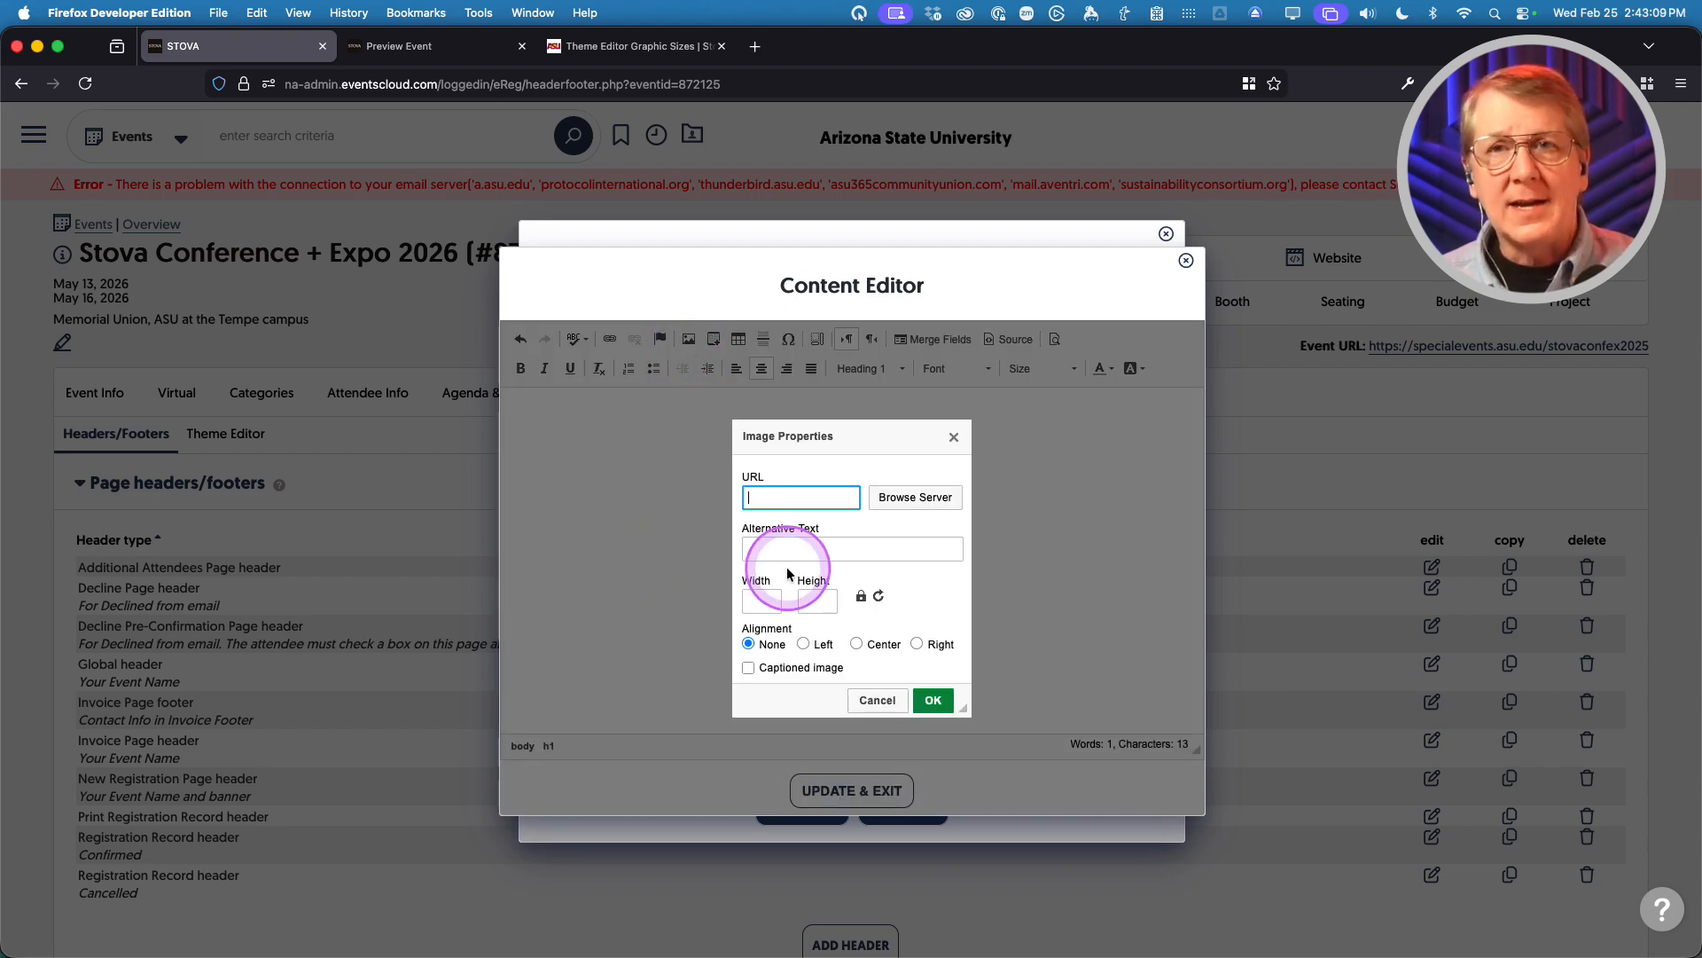
{"action": "left_click", "coordinate": [905, 501]}
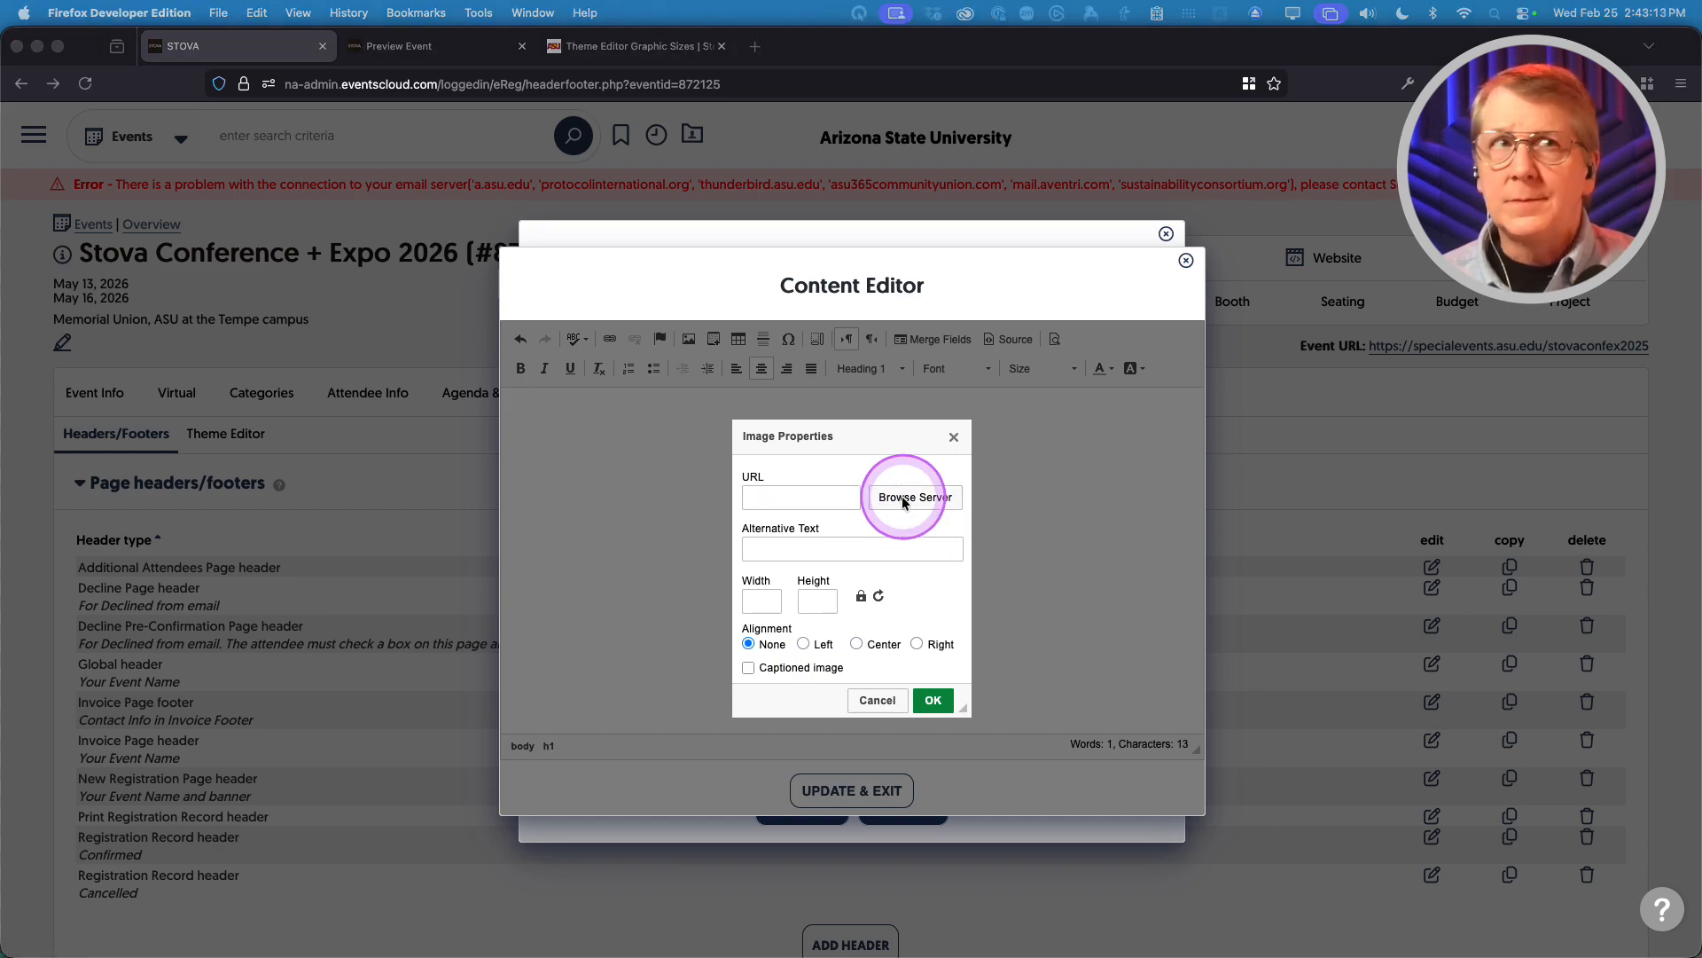
{"action": "left_click_drag", "start_coordinate": [125, 266], "coordinate": [711, 295]}
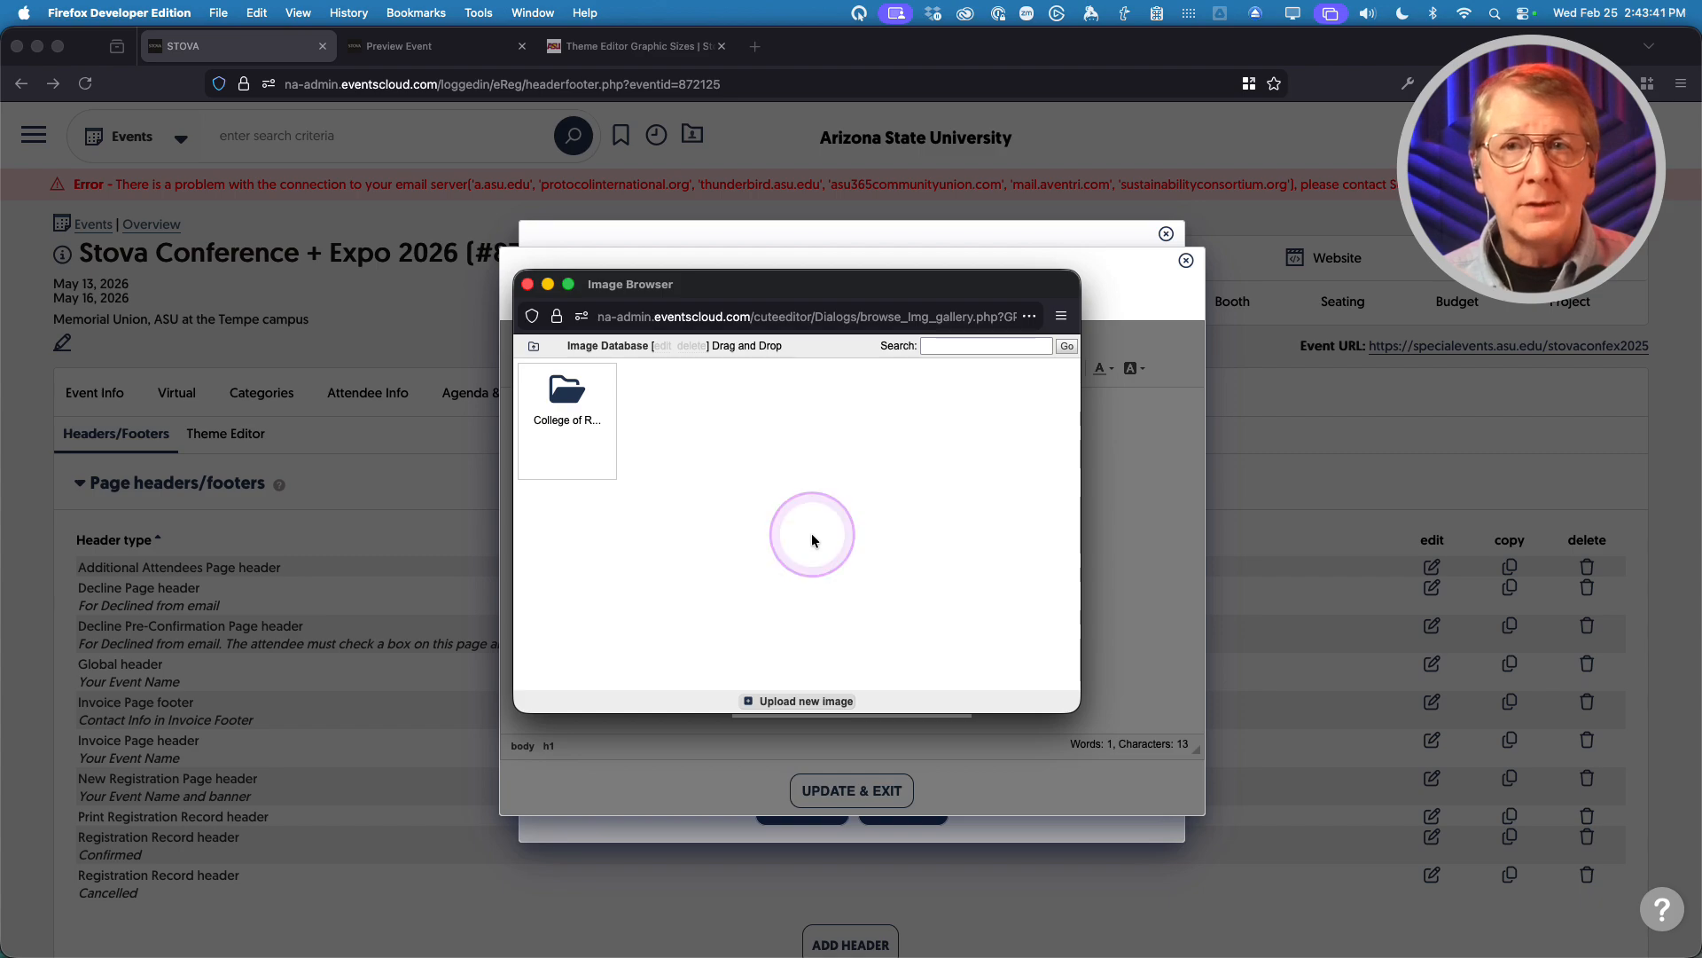
{"action": "left_click", "coordinate": [568, 405]}
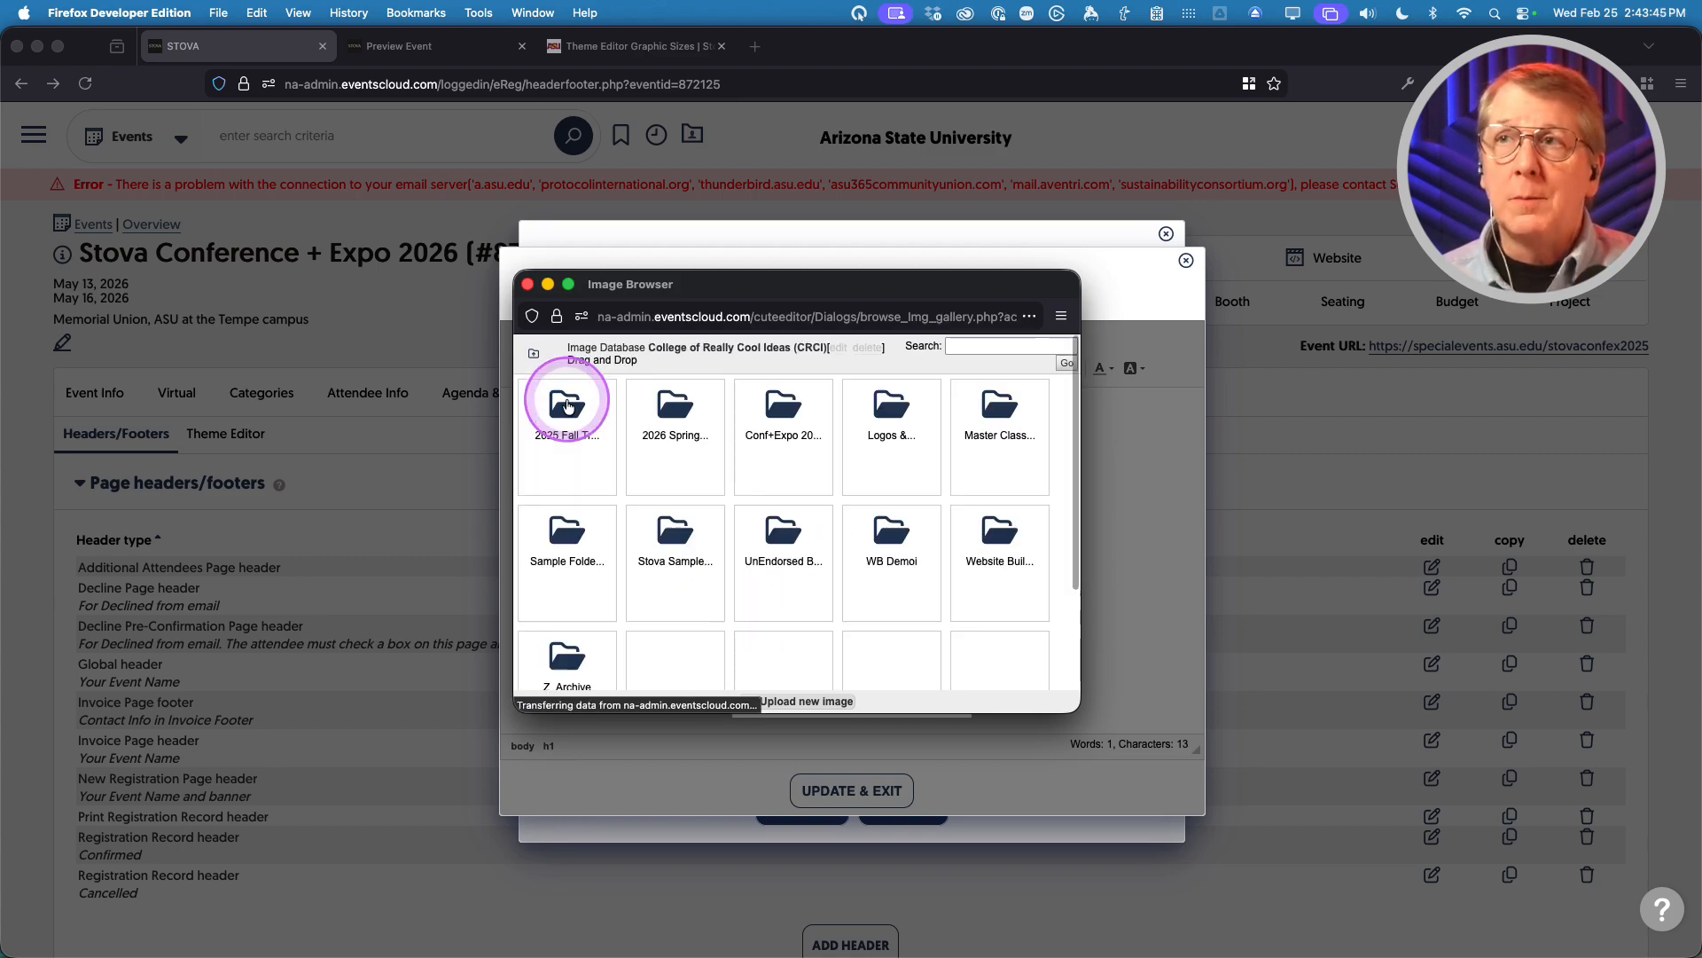
{"action": "left_click", "coordinate": [749, 520]}
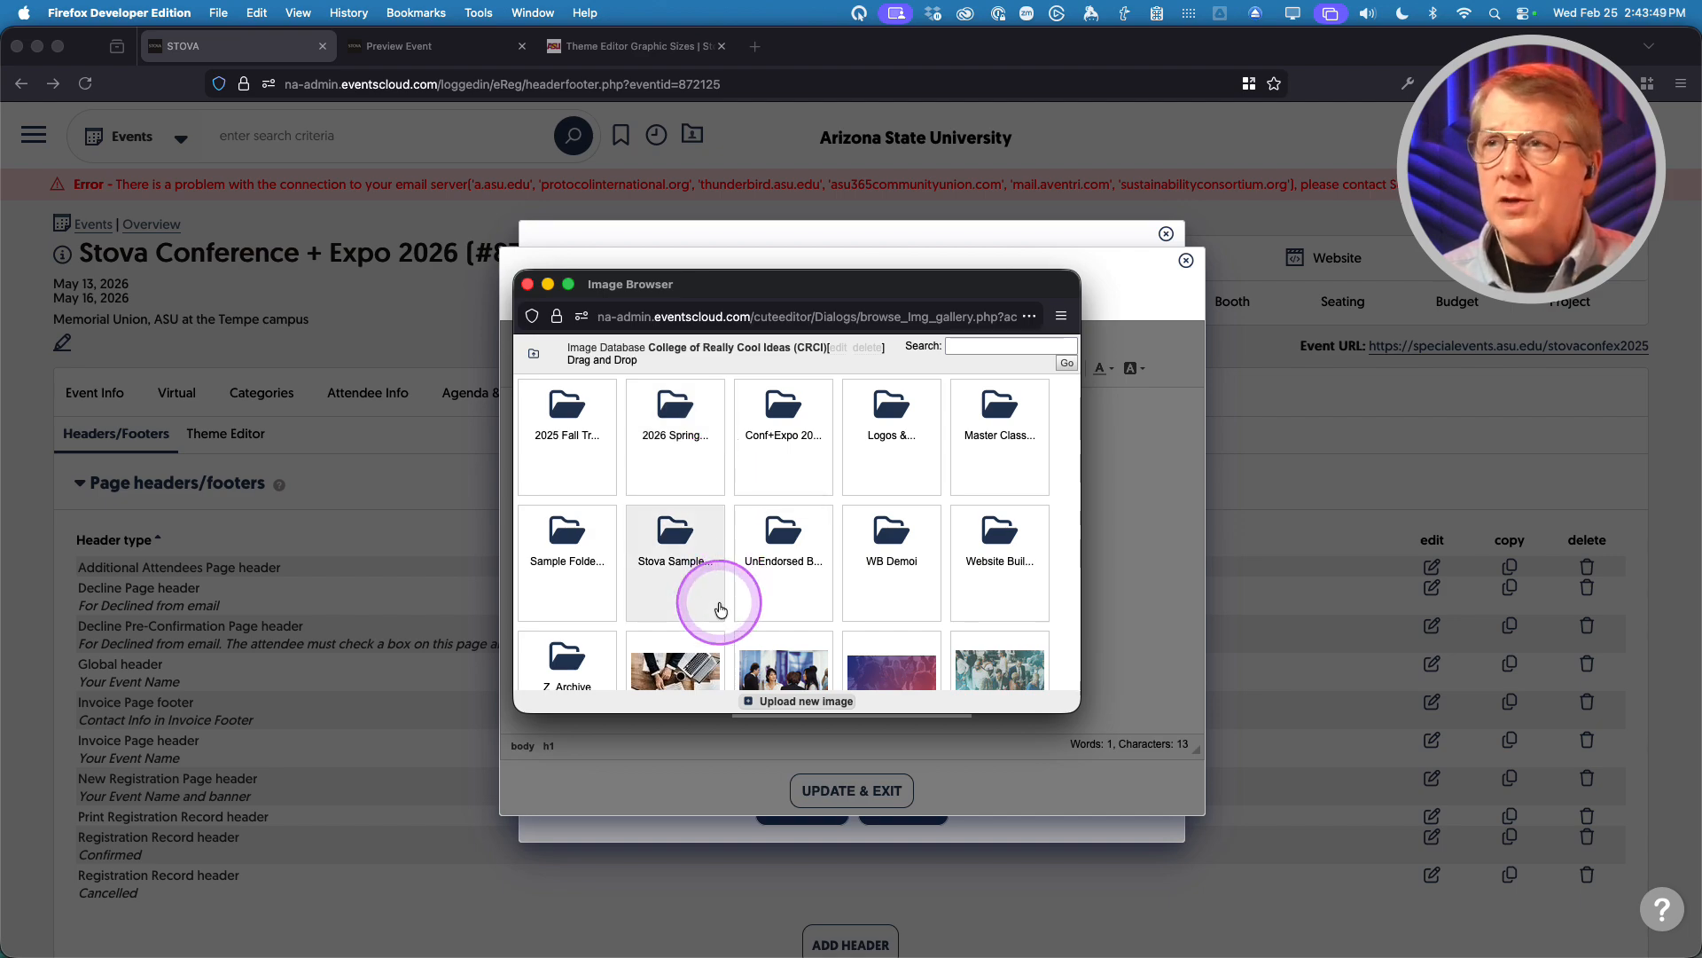
{"action": "scroll", "coordinate": [709, 603], "scroll_direction": "down", "scroll_amount": 4}
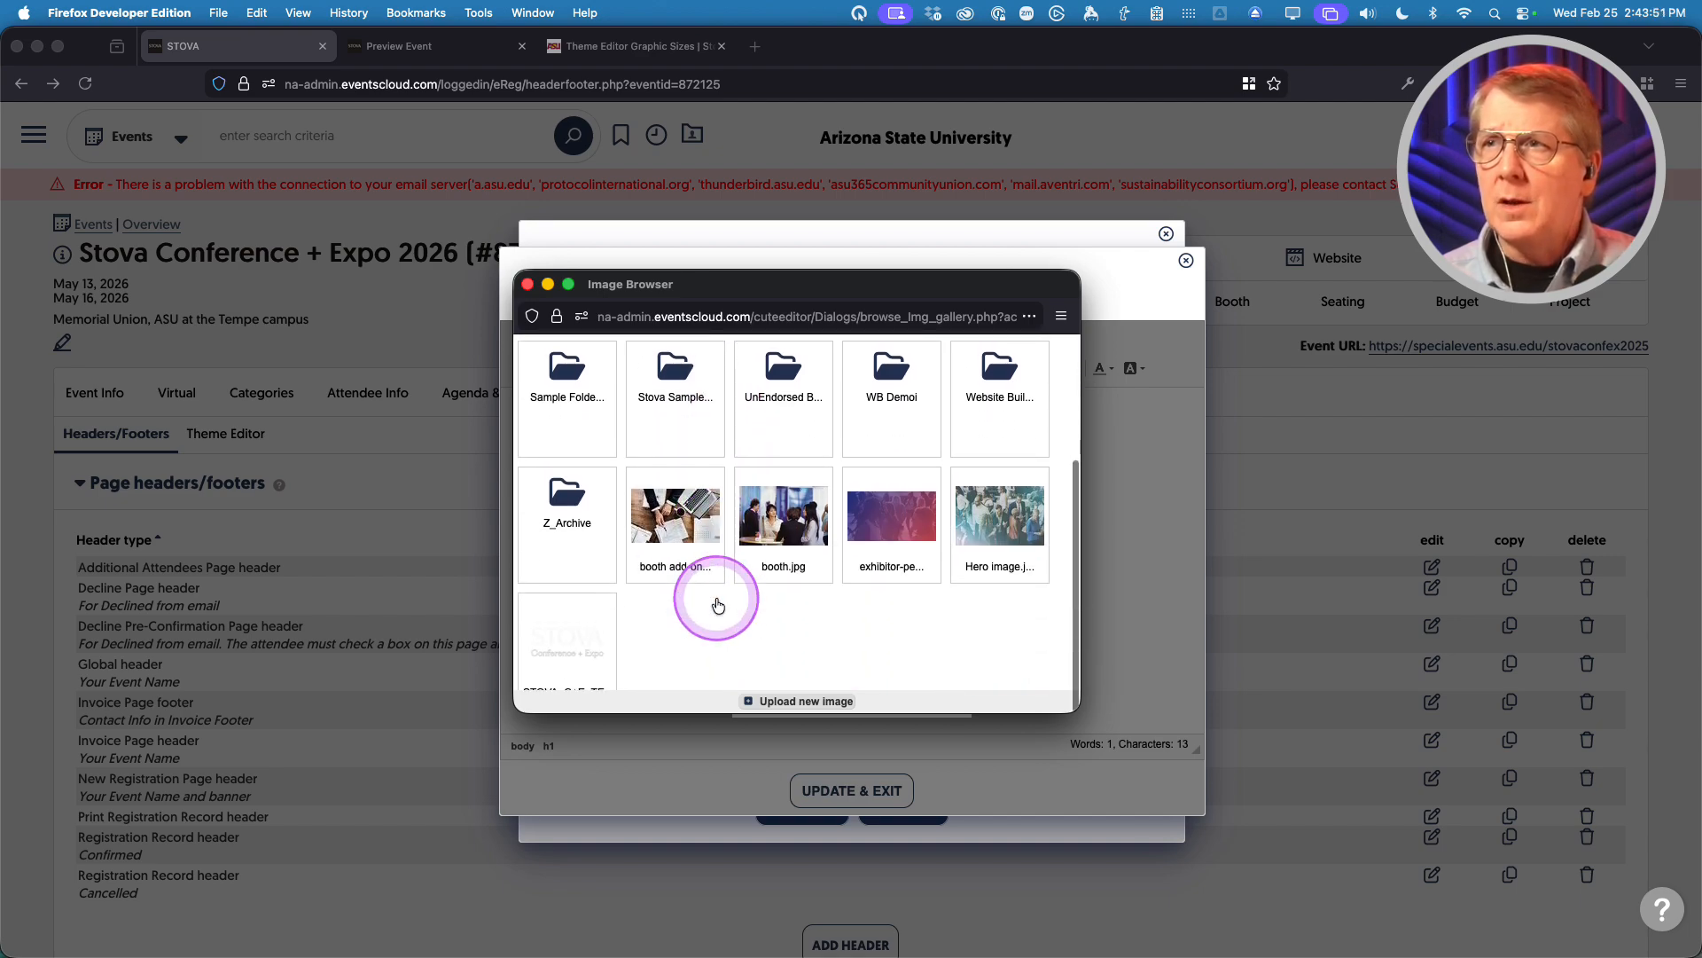
- Start uploading a new image and browse the computer's Aventri/Stova management webinar training materials to the "04 Event Builder, Part 4" folder
{"action": "left_click", "coordinate": [795, 702]}
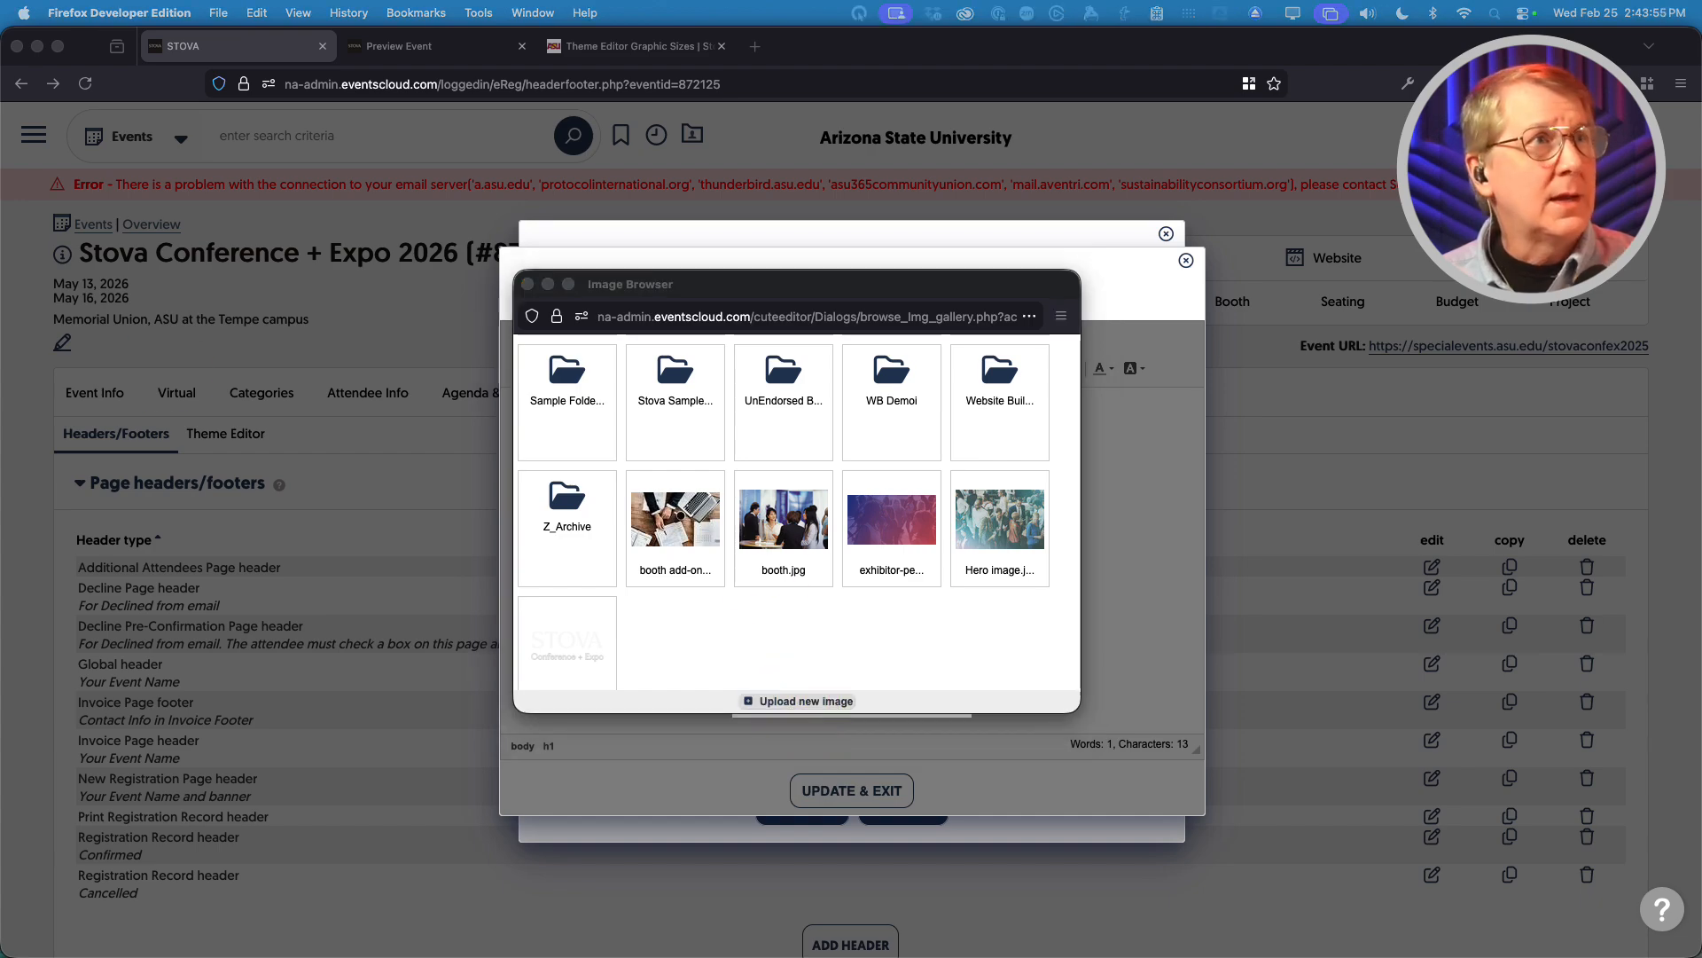
{"action": "left_click_drag", "start_coordinate": [570, 160], "coordinate": [665, 174]}
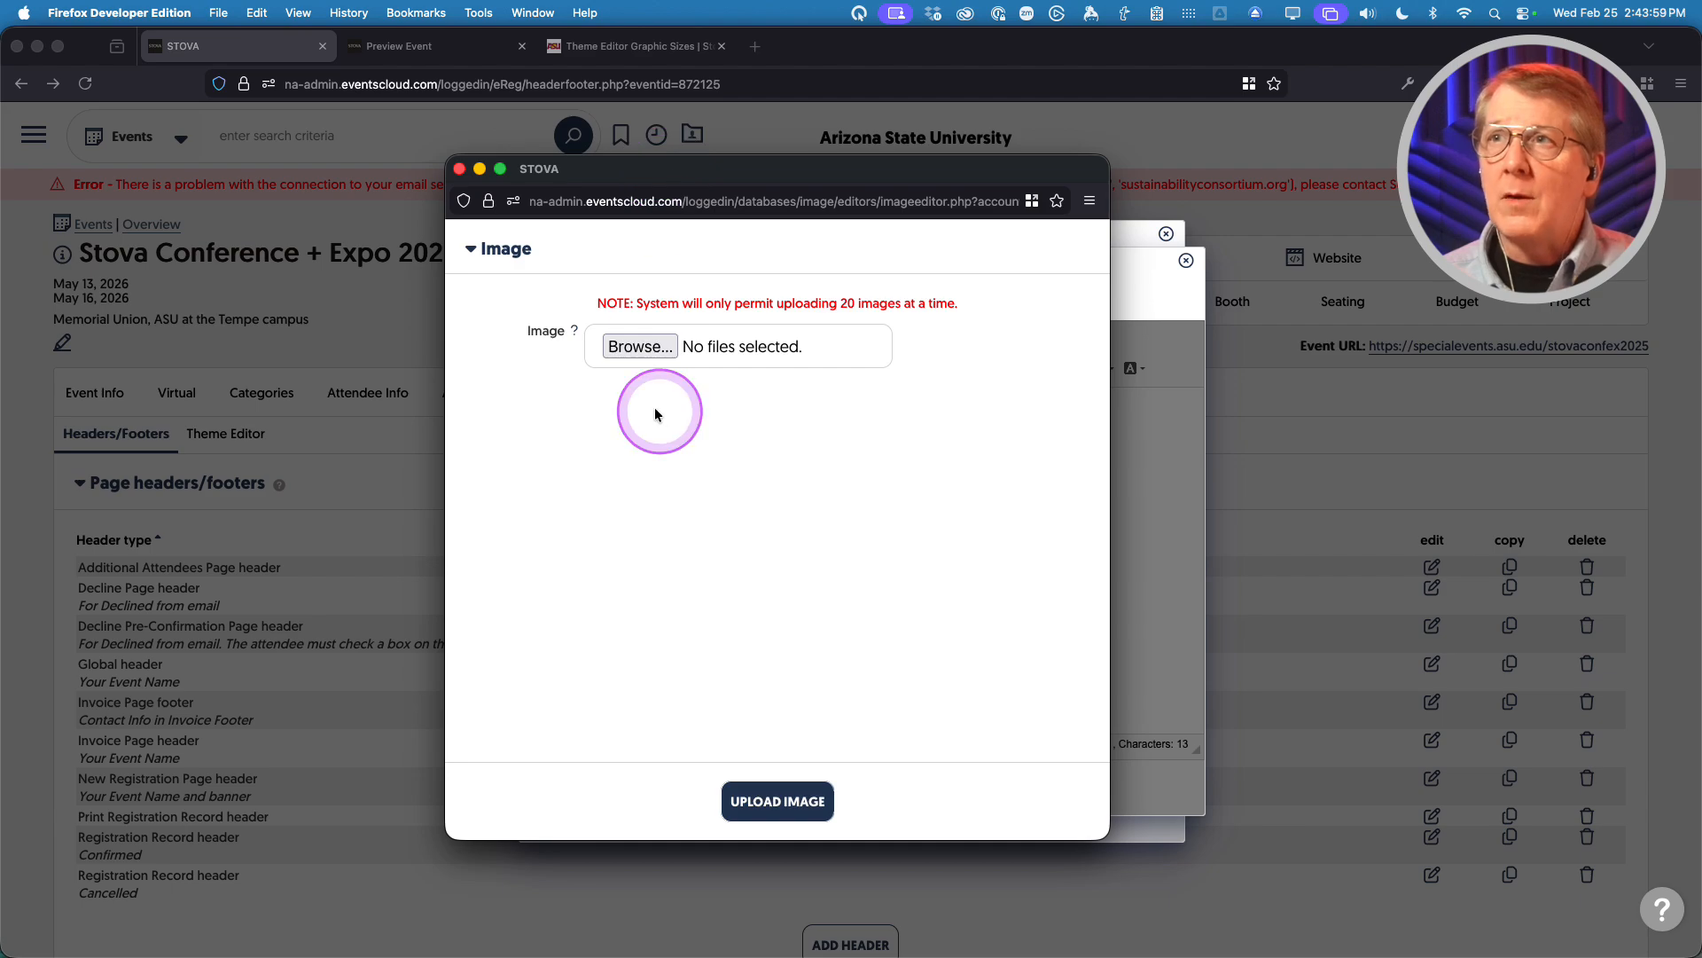
{"action": "left_click", "coordinate": [640, 347]}
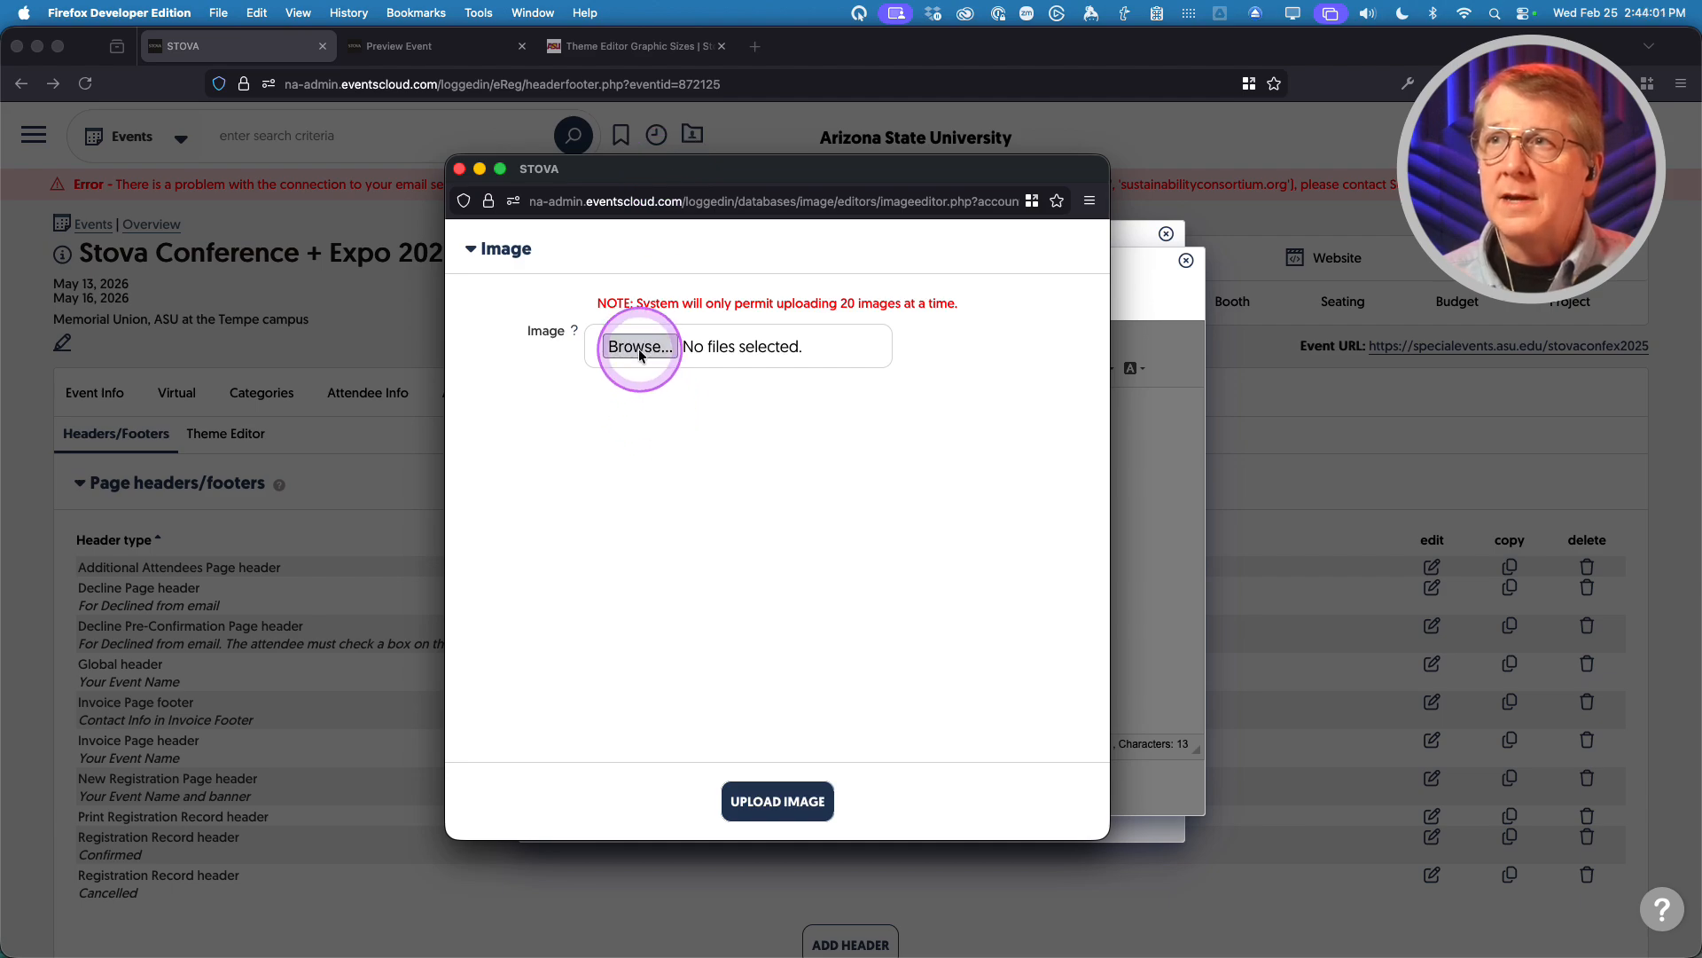
{"action": "scroll", "coordinate": [608, 429], "scroll_direction": "down", "scroll_amount": 5}
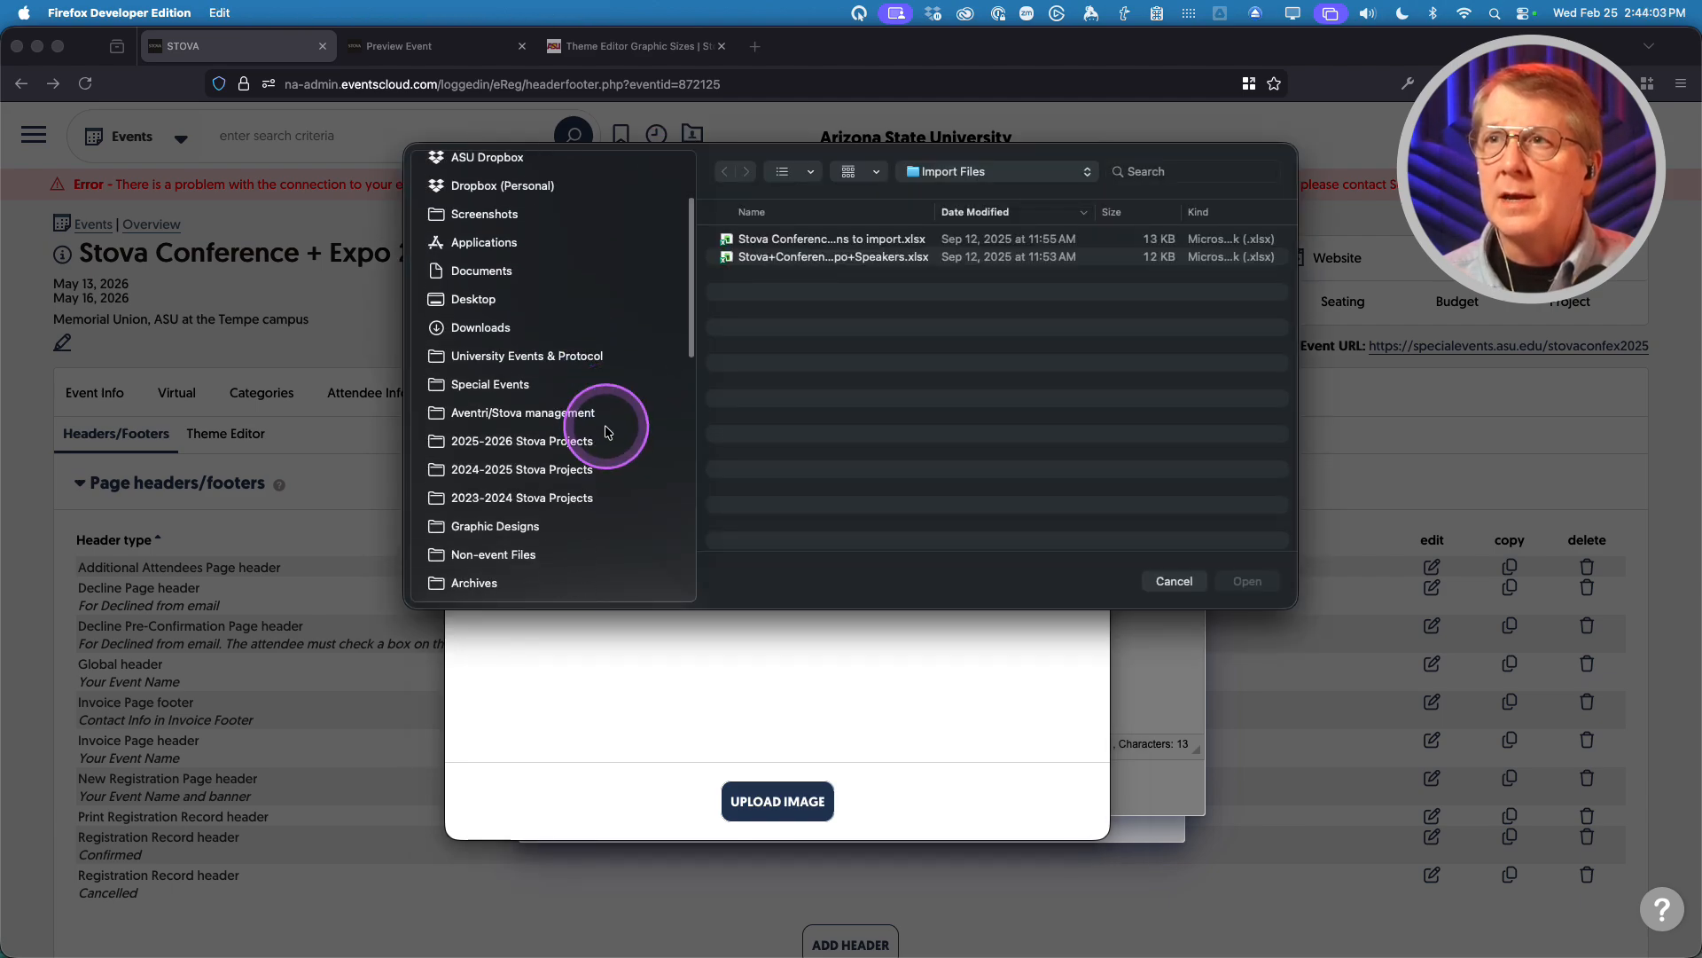
{"action": "left_click", "coordinate": [497, 362]}
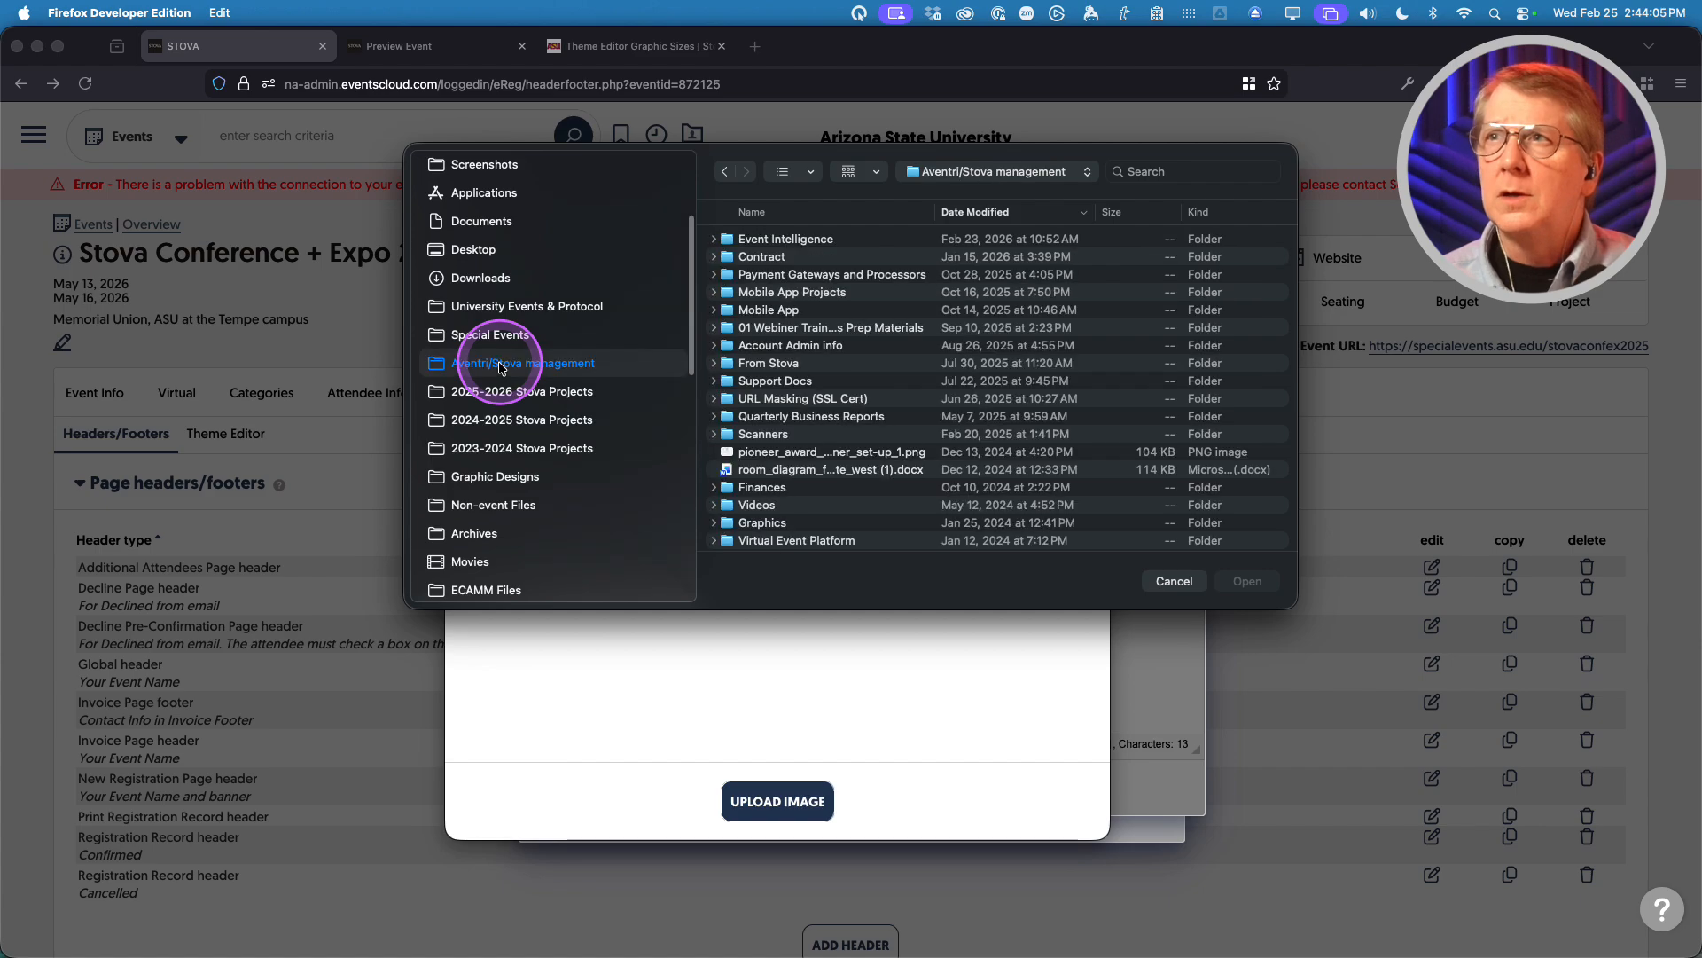
{"action": "scroll", "coordinate": [818, 330], "scroll_direction": "up", "scroll_amount": 1}
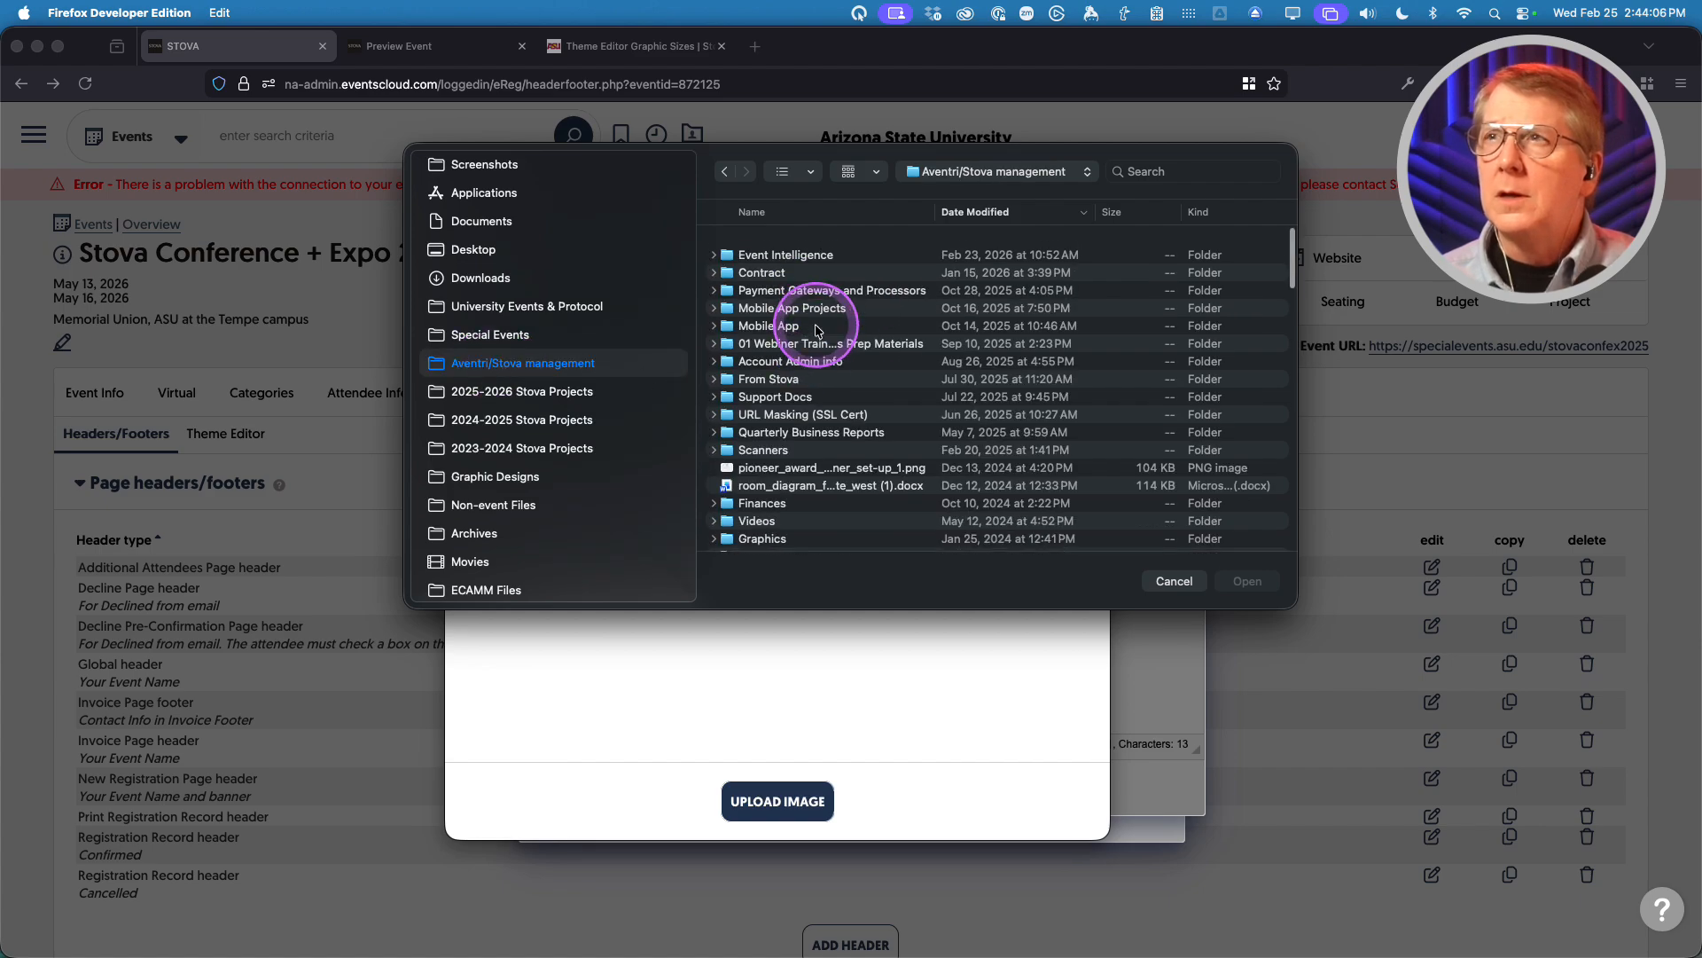
{"action": "left_click", "coordinate": [800, 212]}
{"action": "double_click", "coordinate": [789, 240]}
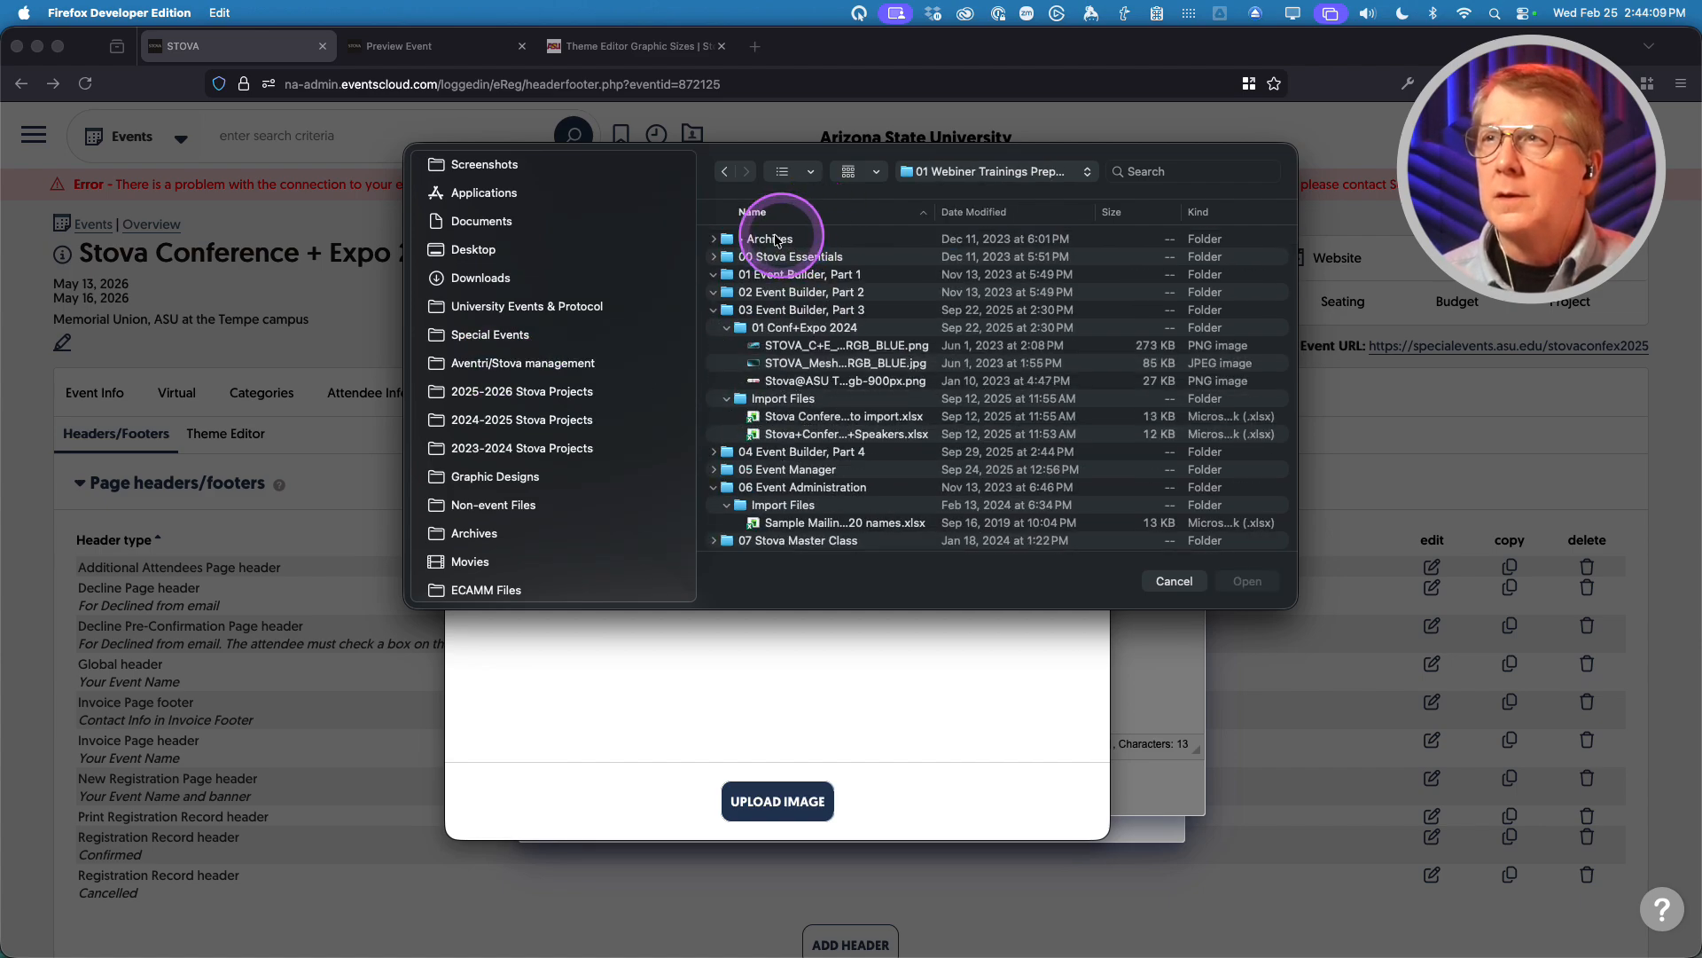
{"action": "left_click", "coordinate": [715, 310]}
{"action": "double_click", "coordinate": [723, 327]}
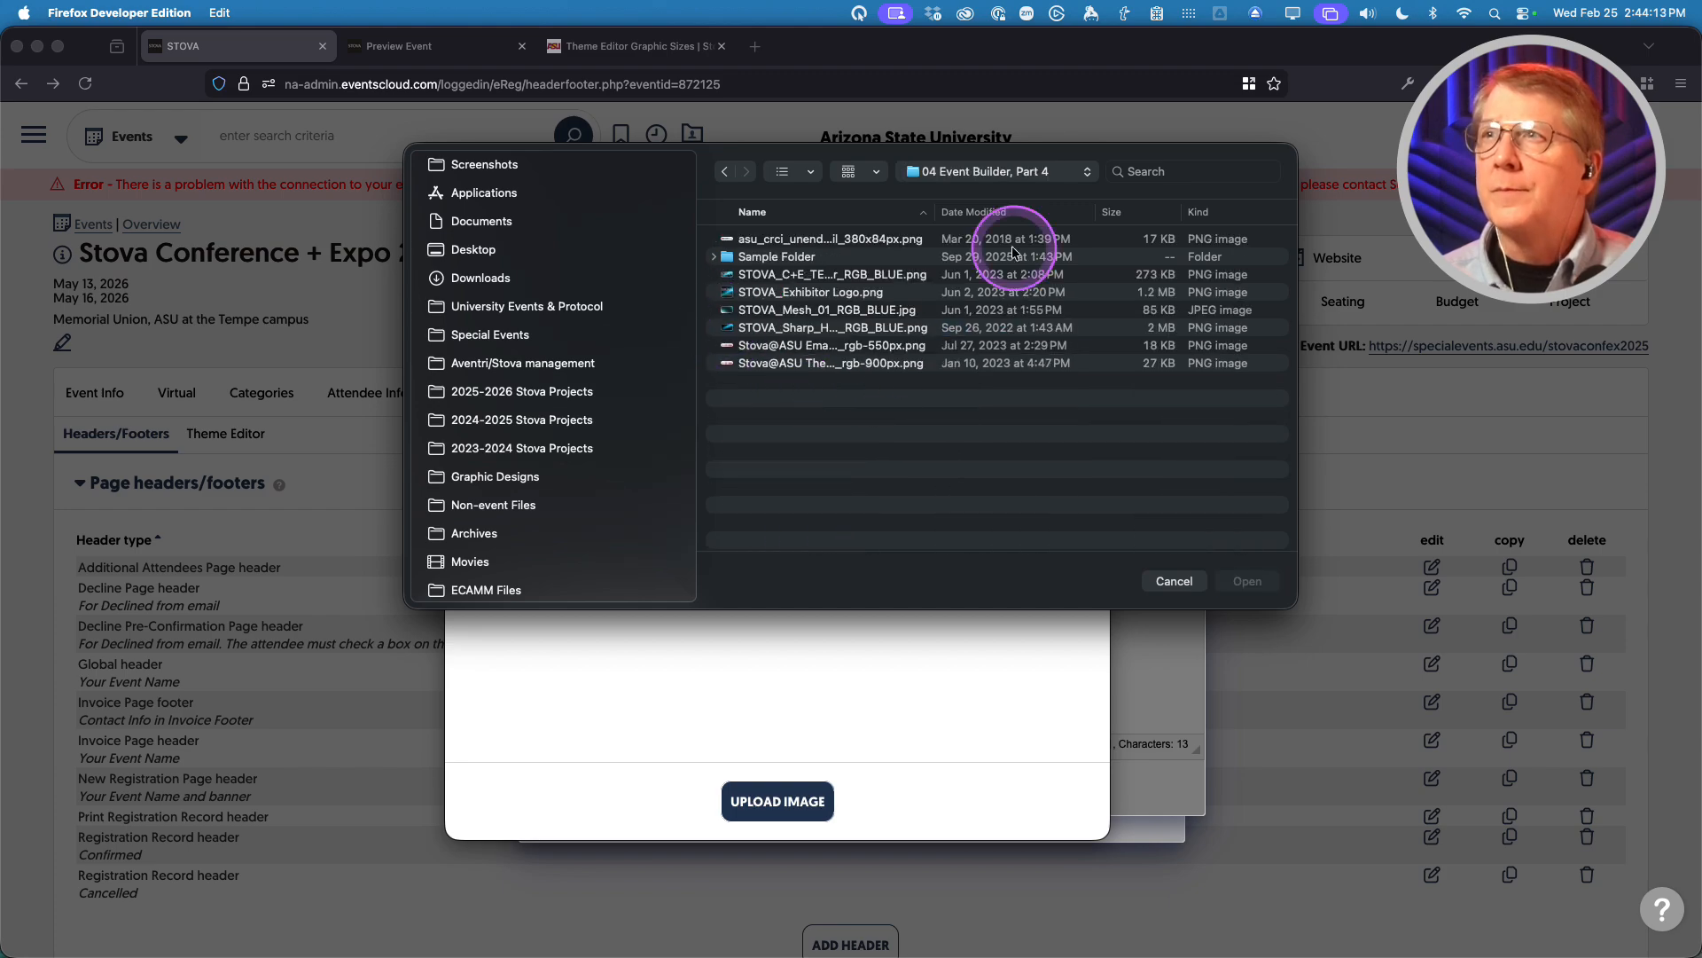
- Choose STOVA_C+E_TE_Banner_RGB_BLUE.png and upload it to the image library
{"action": "left_click_drag", "start_coordinate": [935, 212], "coordinate": [1039, 211]}
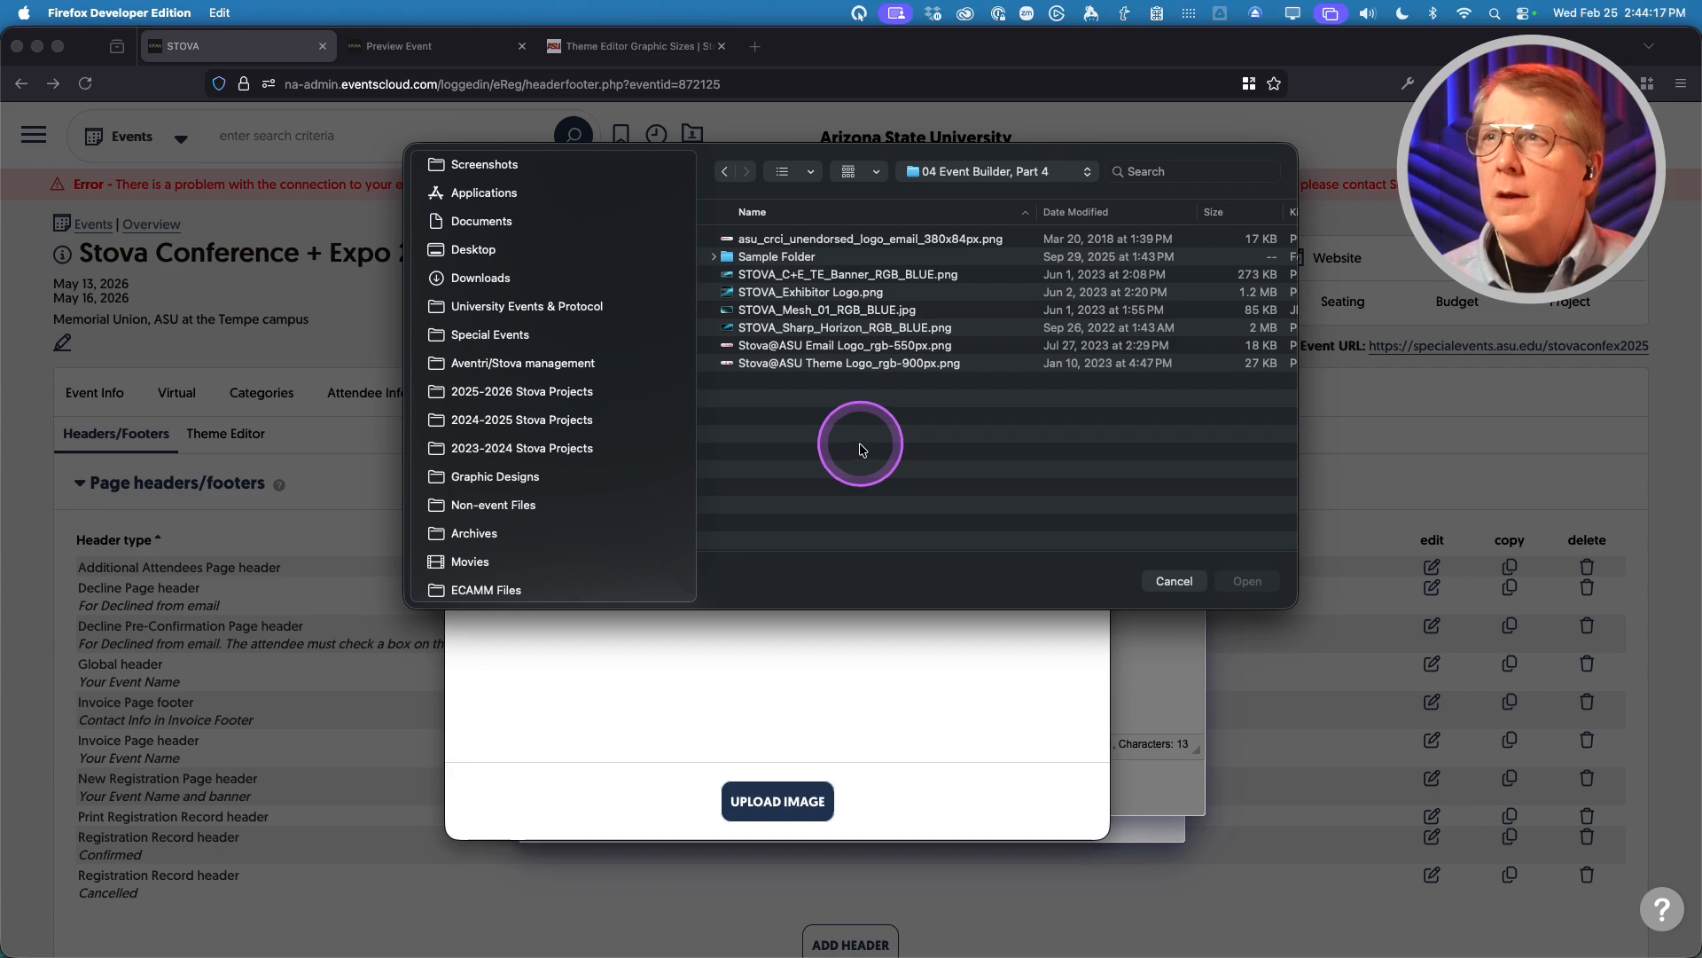
{"action": "left_click", "coordinate": [820, 276]}
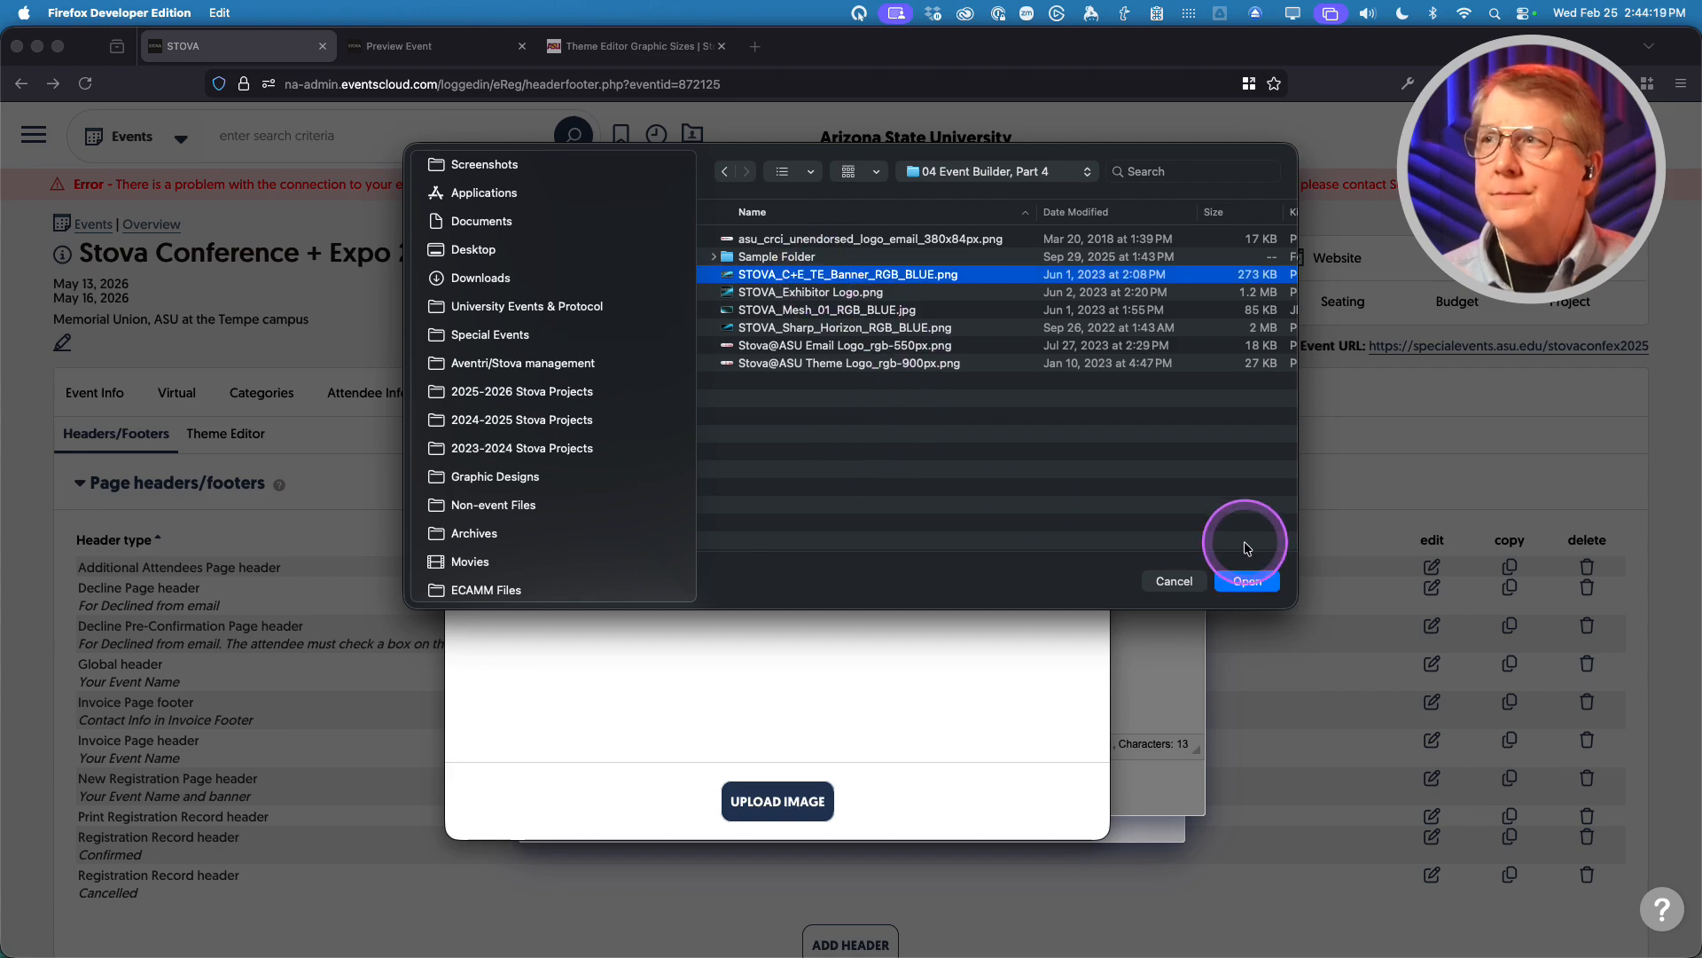
{"action": "left_click", "coordinate": [1243, 581]}
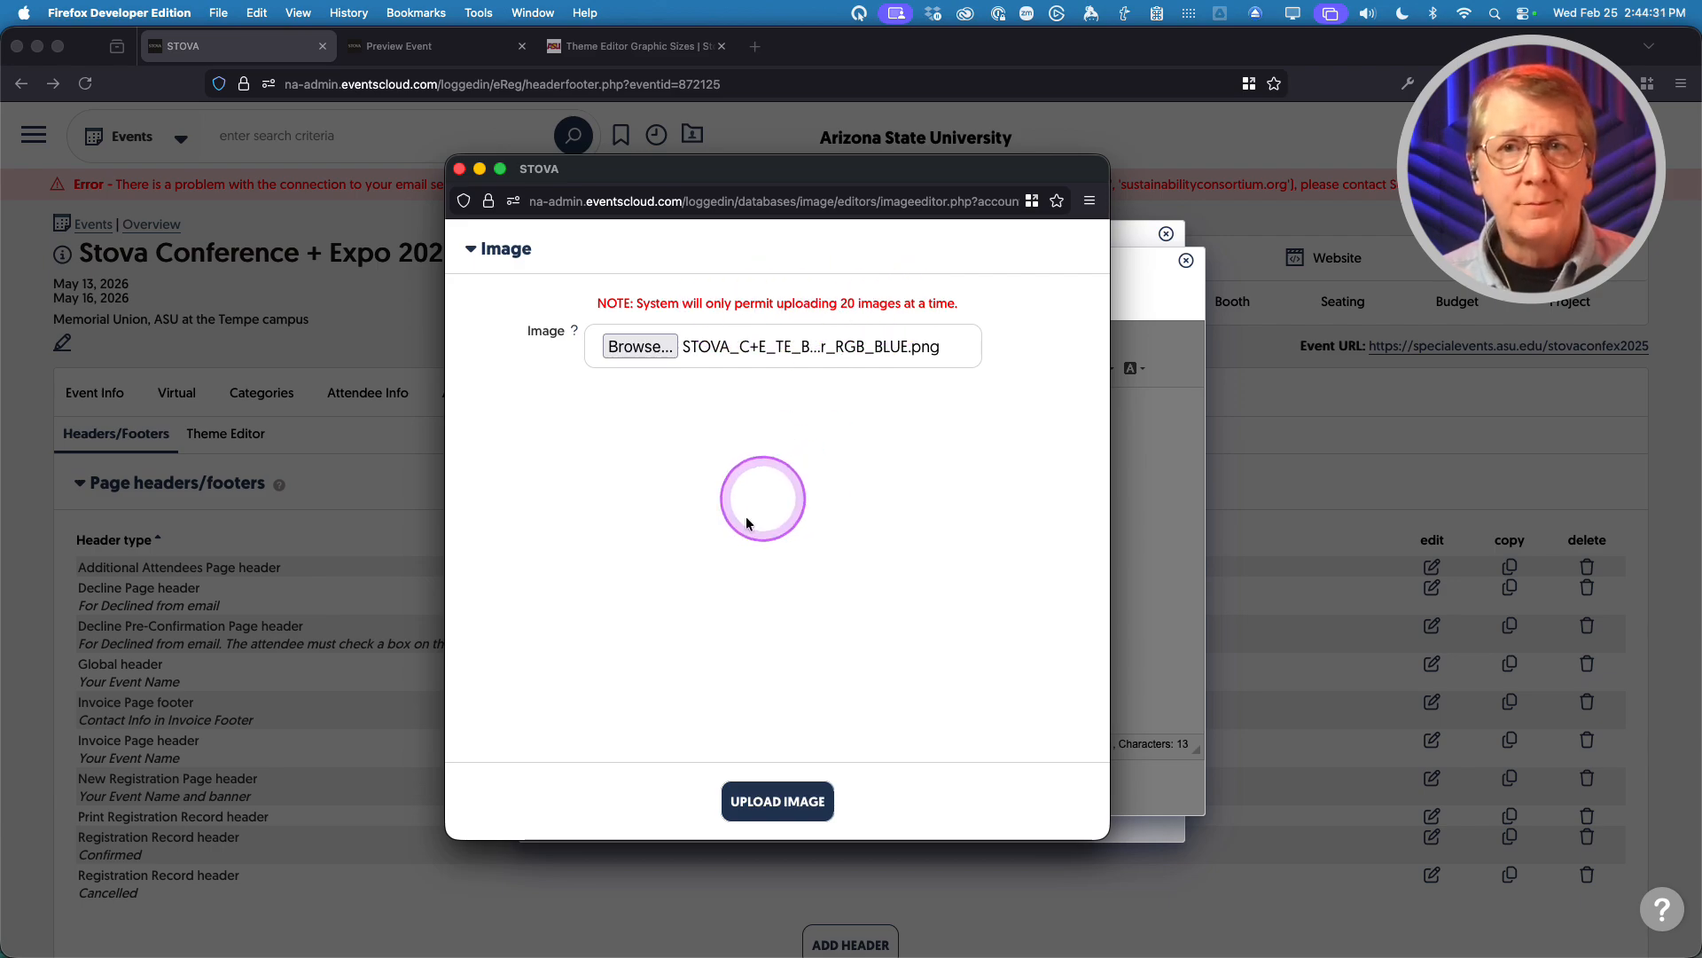
{"action": "left_click", "coordinate": [770, 802]}
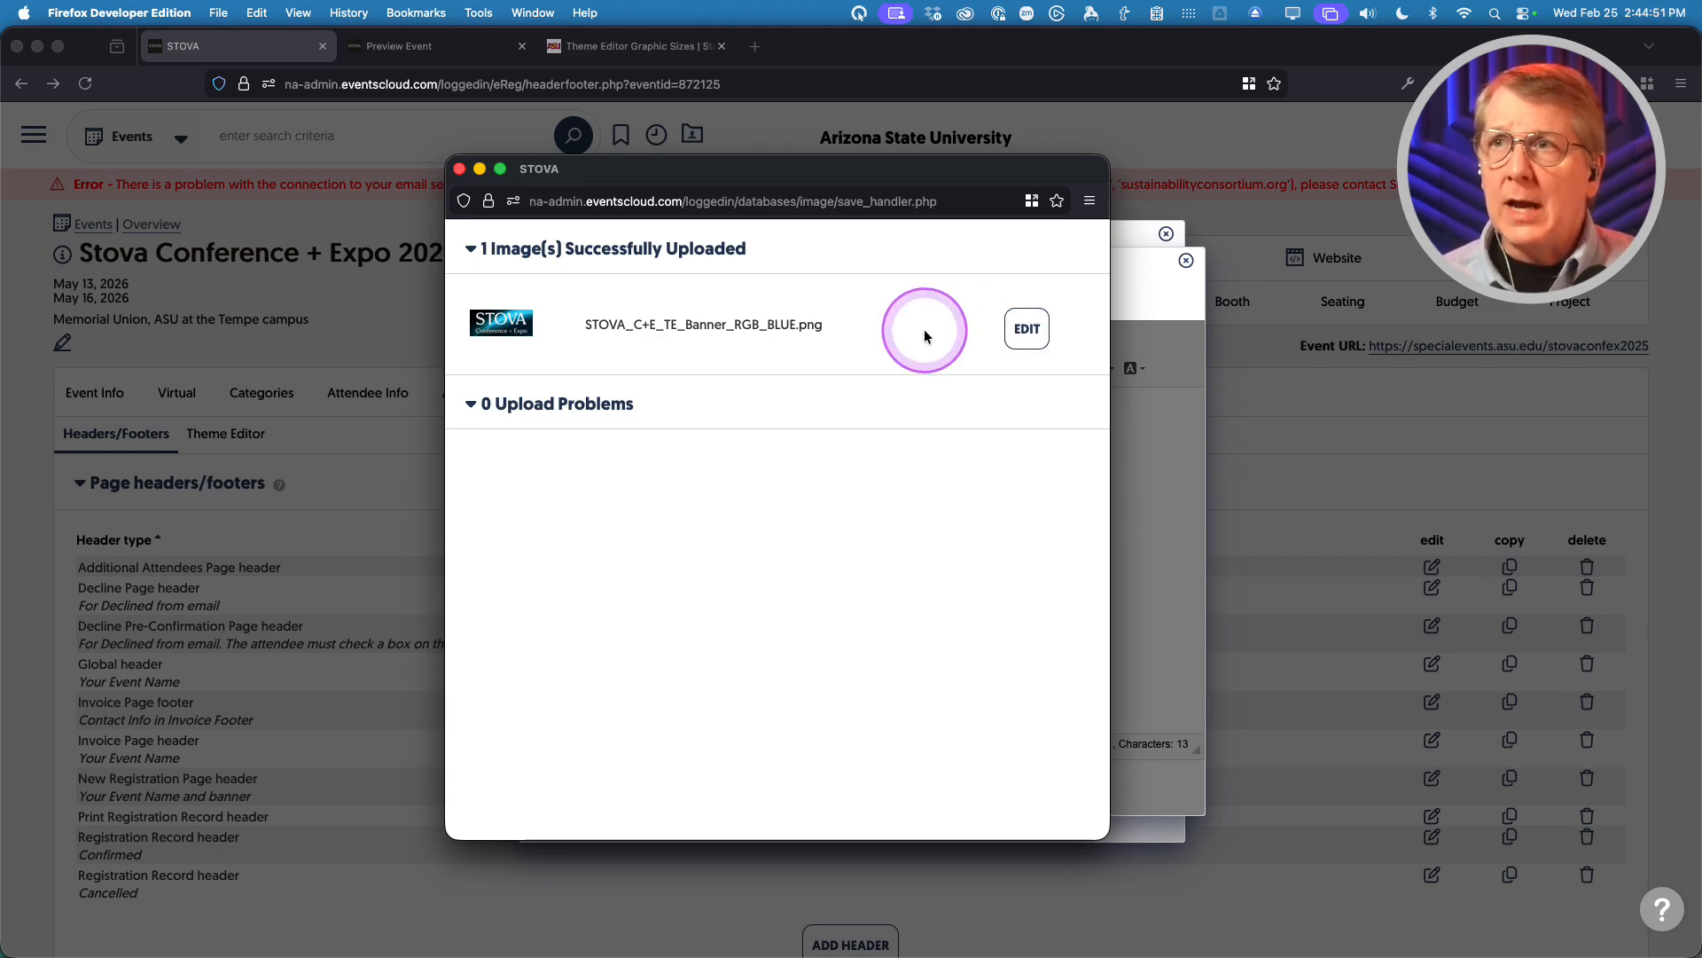
- Review the uploaded banner's details, preview and custom text section in the Image editor, then save and exit
{"action": "left_click", "coordinate": [1024, 331]}
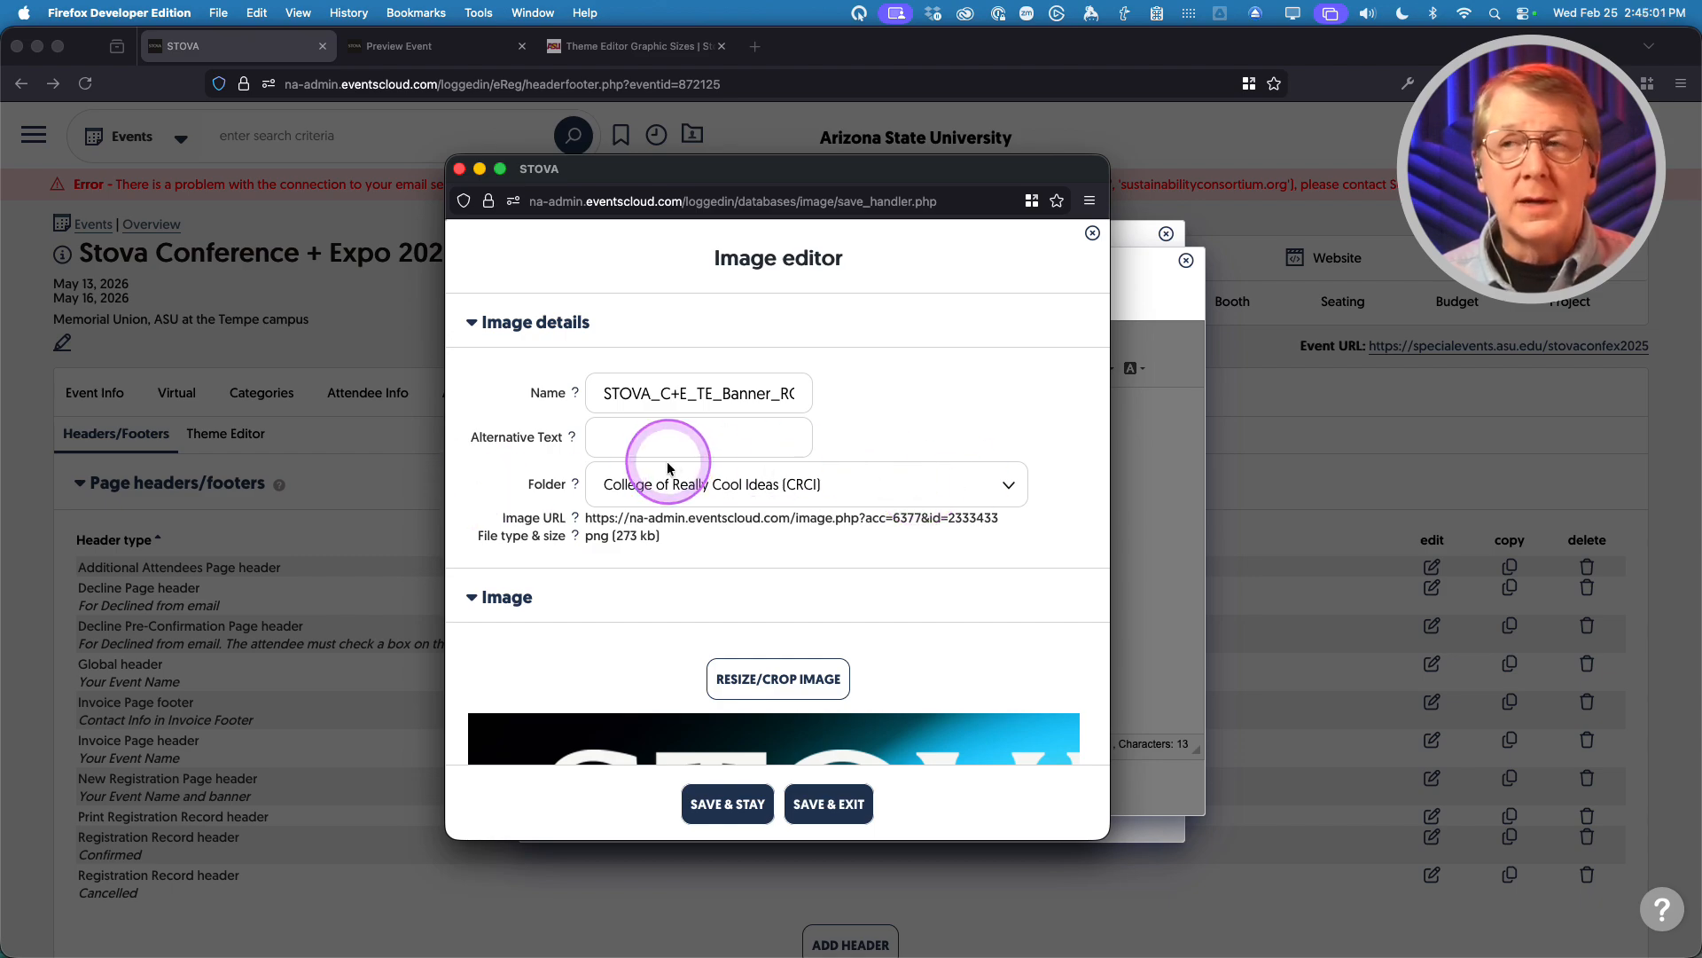
{"action": "scroll", "coordinate": [498, 471], "scroll_direction": "down", "scroll_amount": 1}
{"action": "scroll", "coordinate": [496, 467], "scroll_direction": "down", "scroll_amount": 5}
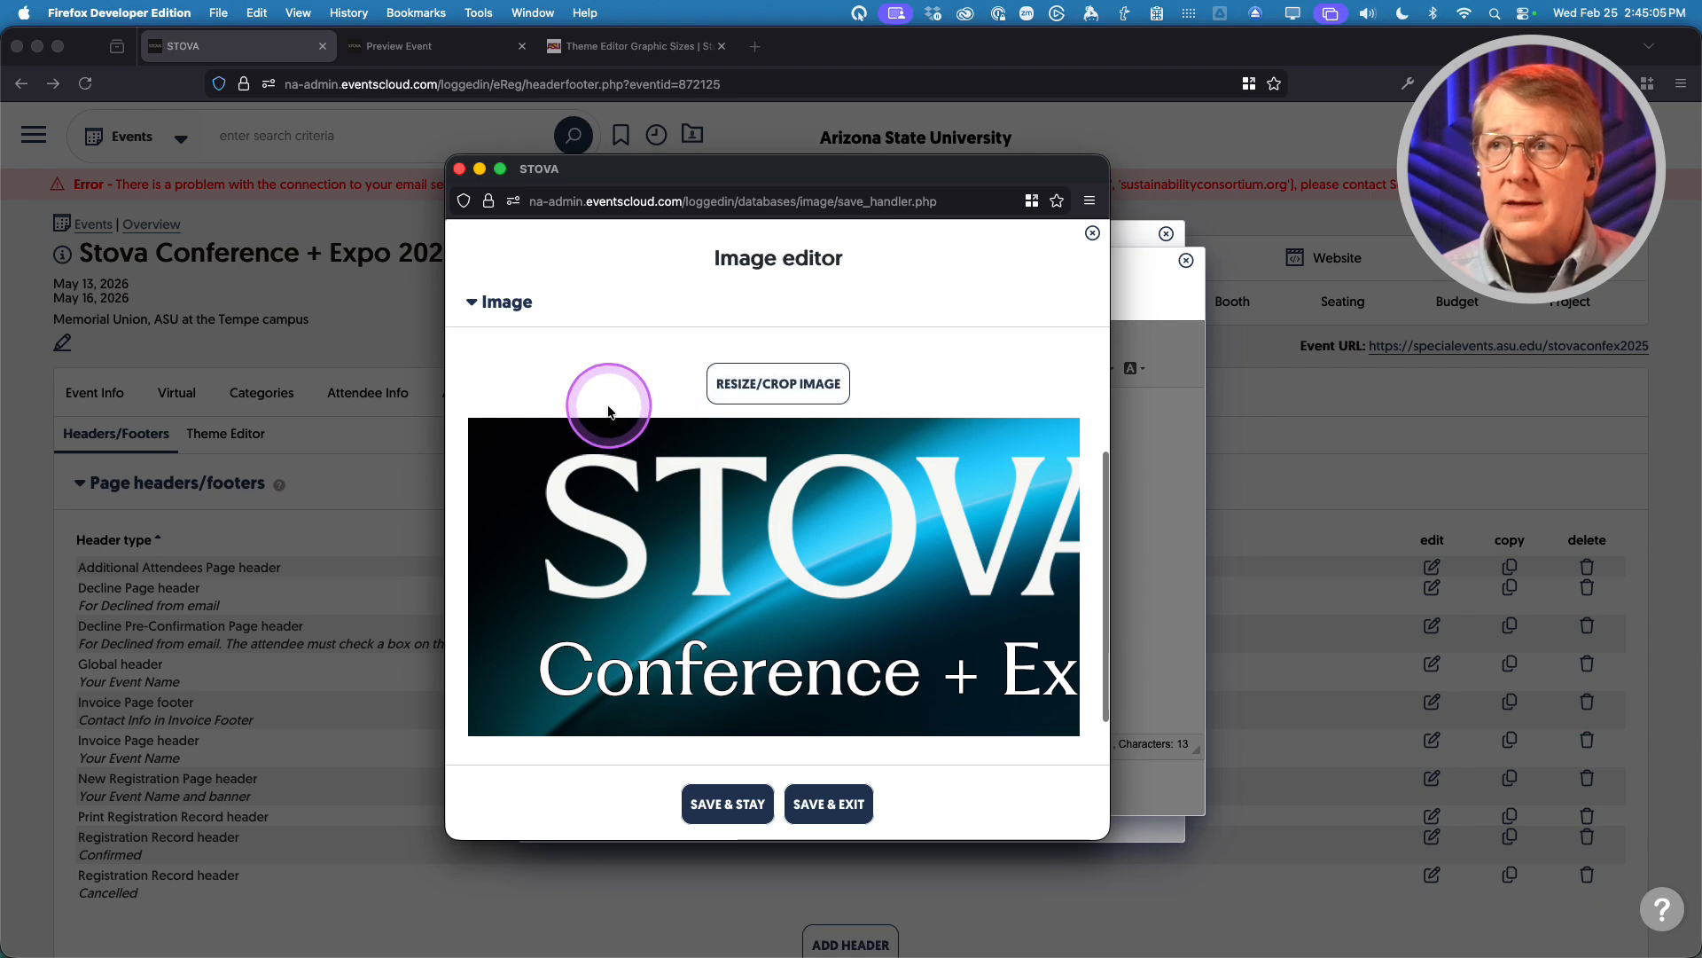
{"action": "scroll", "coordinate": [608, 399], "scroll_direction": "down", "scroll_amount": 1}
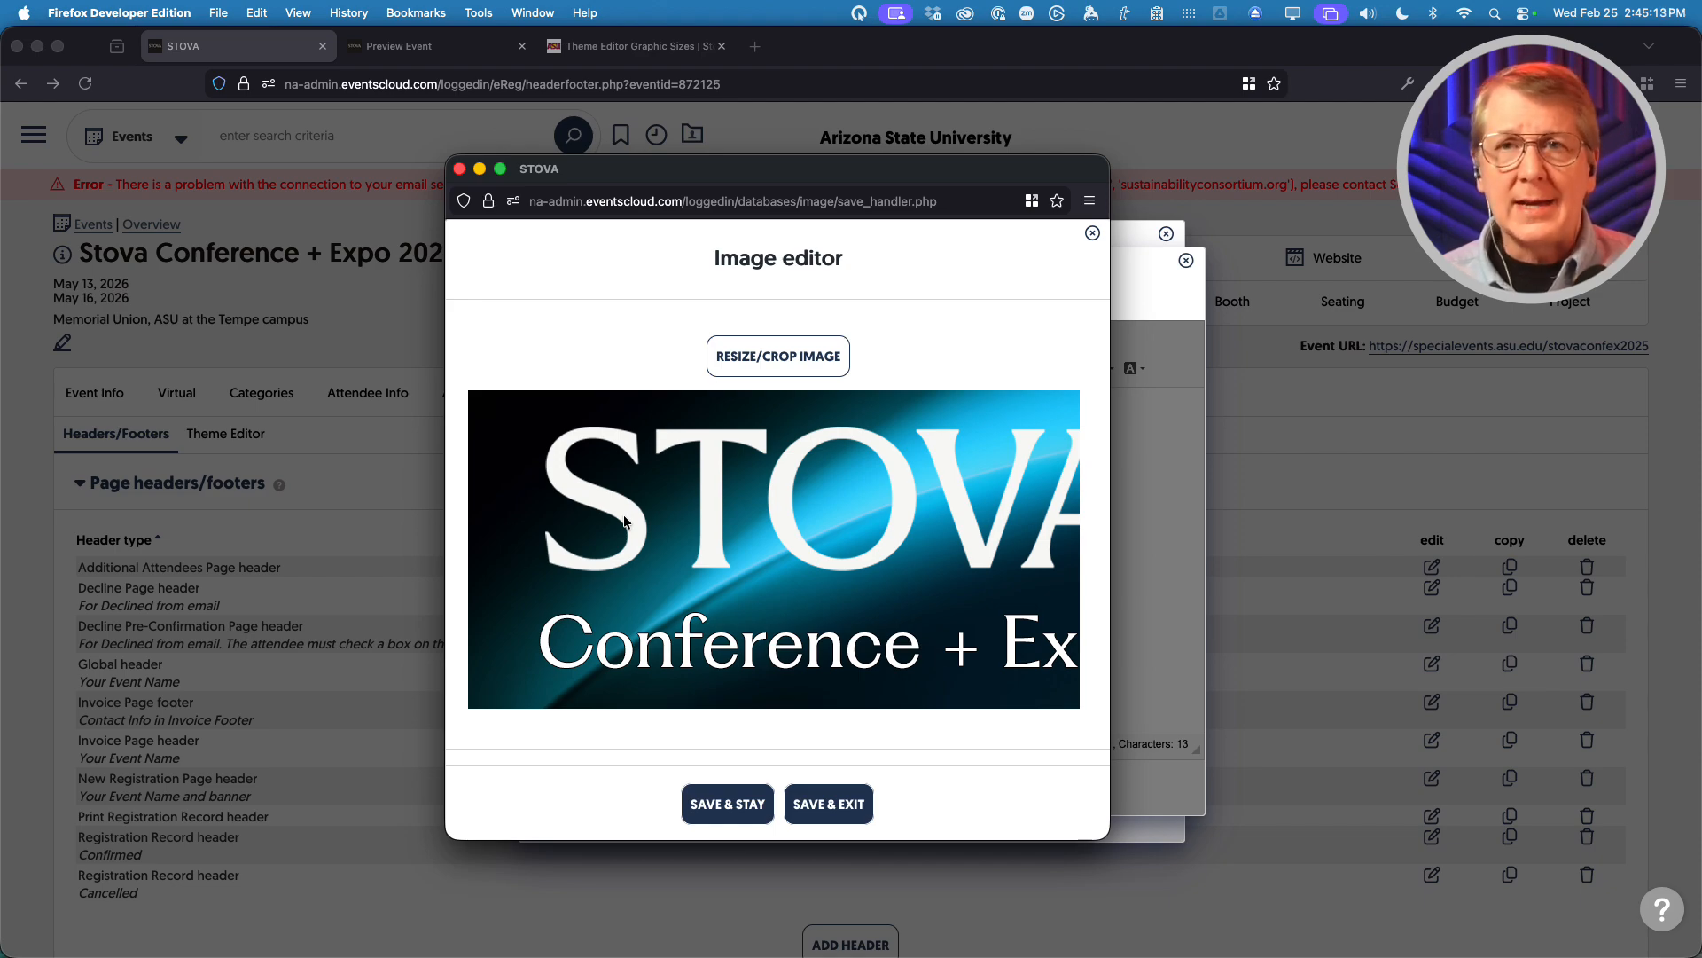
{"action": "scroll", "coordinate": [624, 519], "scroll_direction": "down", "scroll_amount": 3}
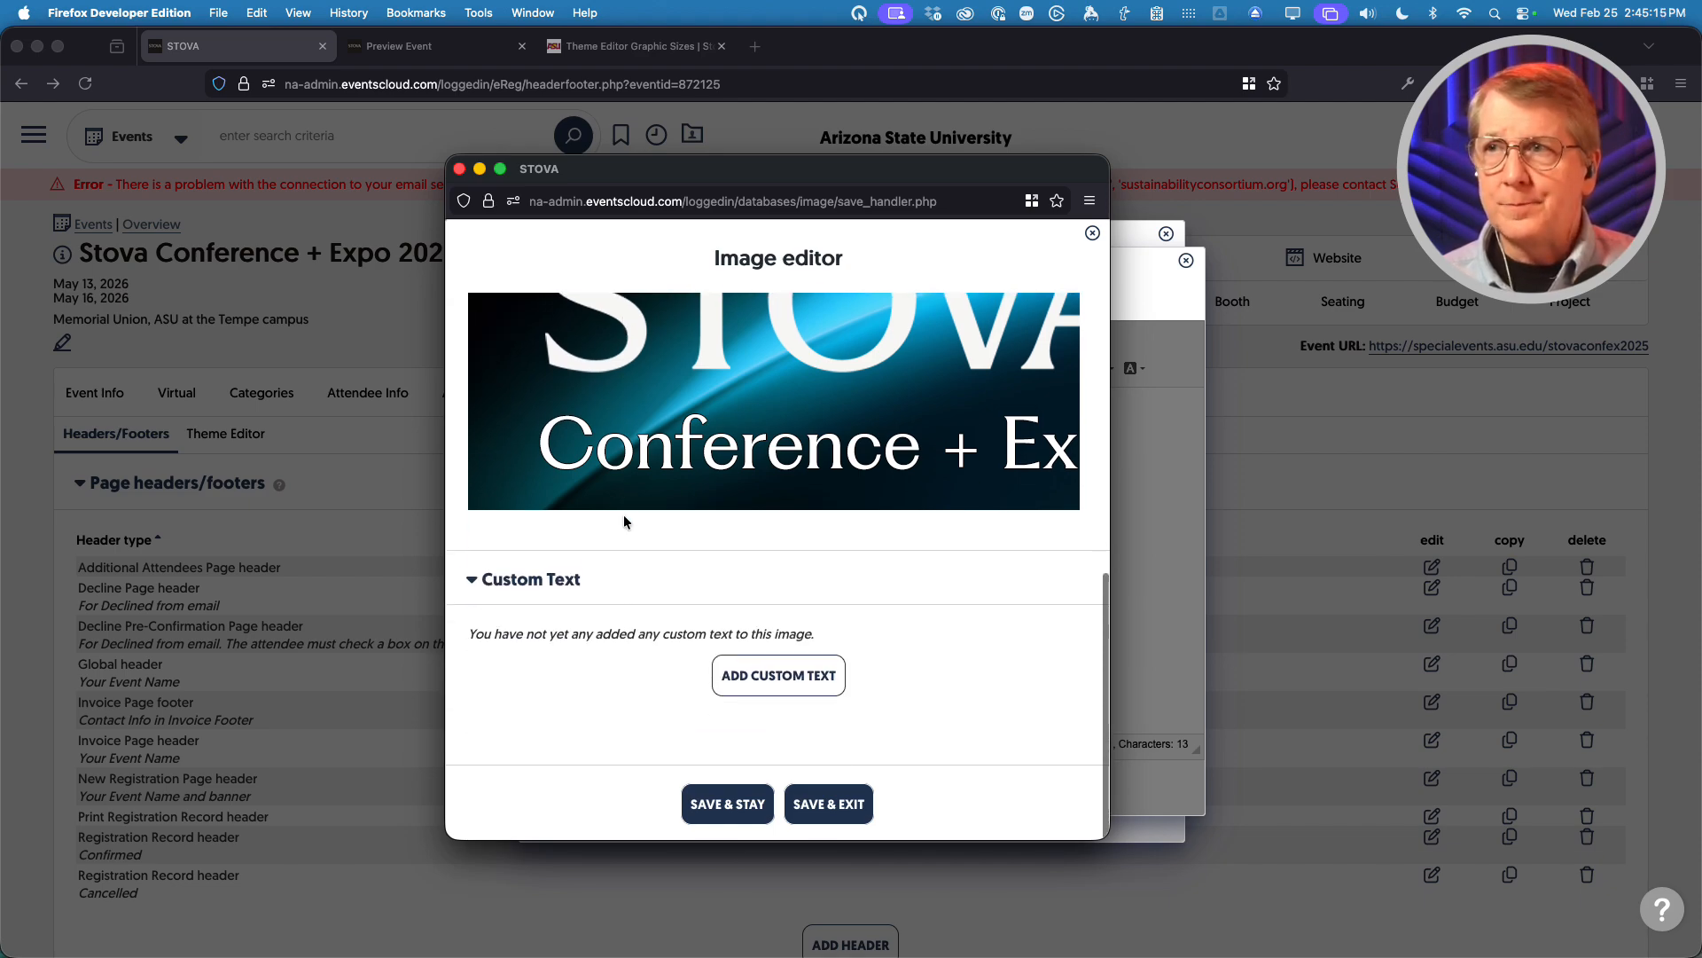
{"action": "scroll", "coordinate": [624, 514], "scroll_direction": "up", "scroll_amount": 6}
{"action": "left_click", "coordinate": [844, 805]}
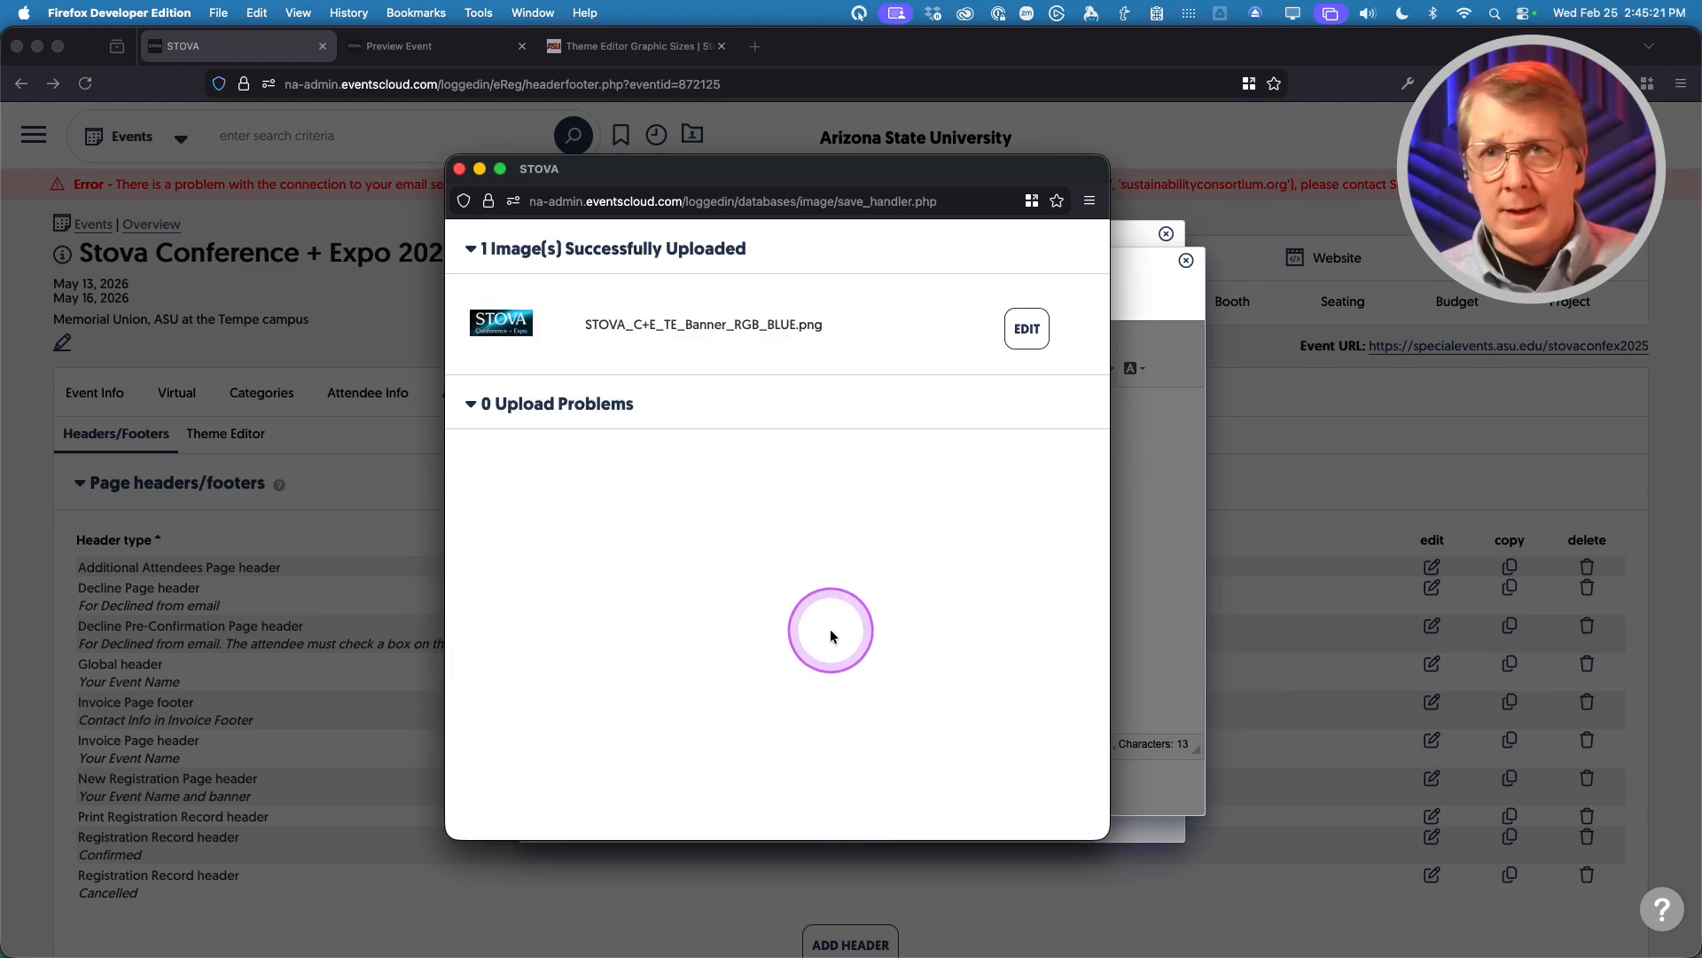
- Close the upload window and pick STOVA_C+E_TE_Banner_RGB_BLUE.png from the image browser as the image to insert
{"action": "left_click", "coordinate": [459, 170]}
{"action": "scroll", "coordinate": [706, 525], "scroll_direction": "down", "scroll_amount": 5}
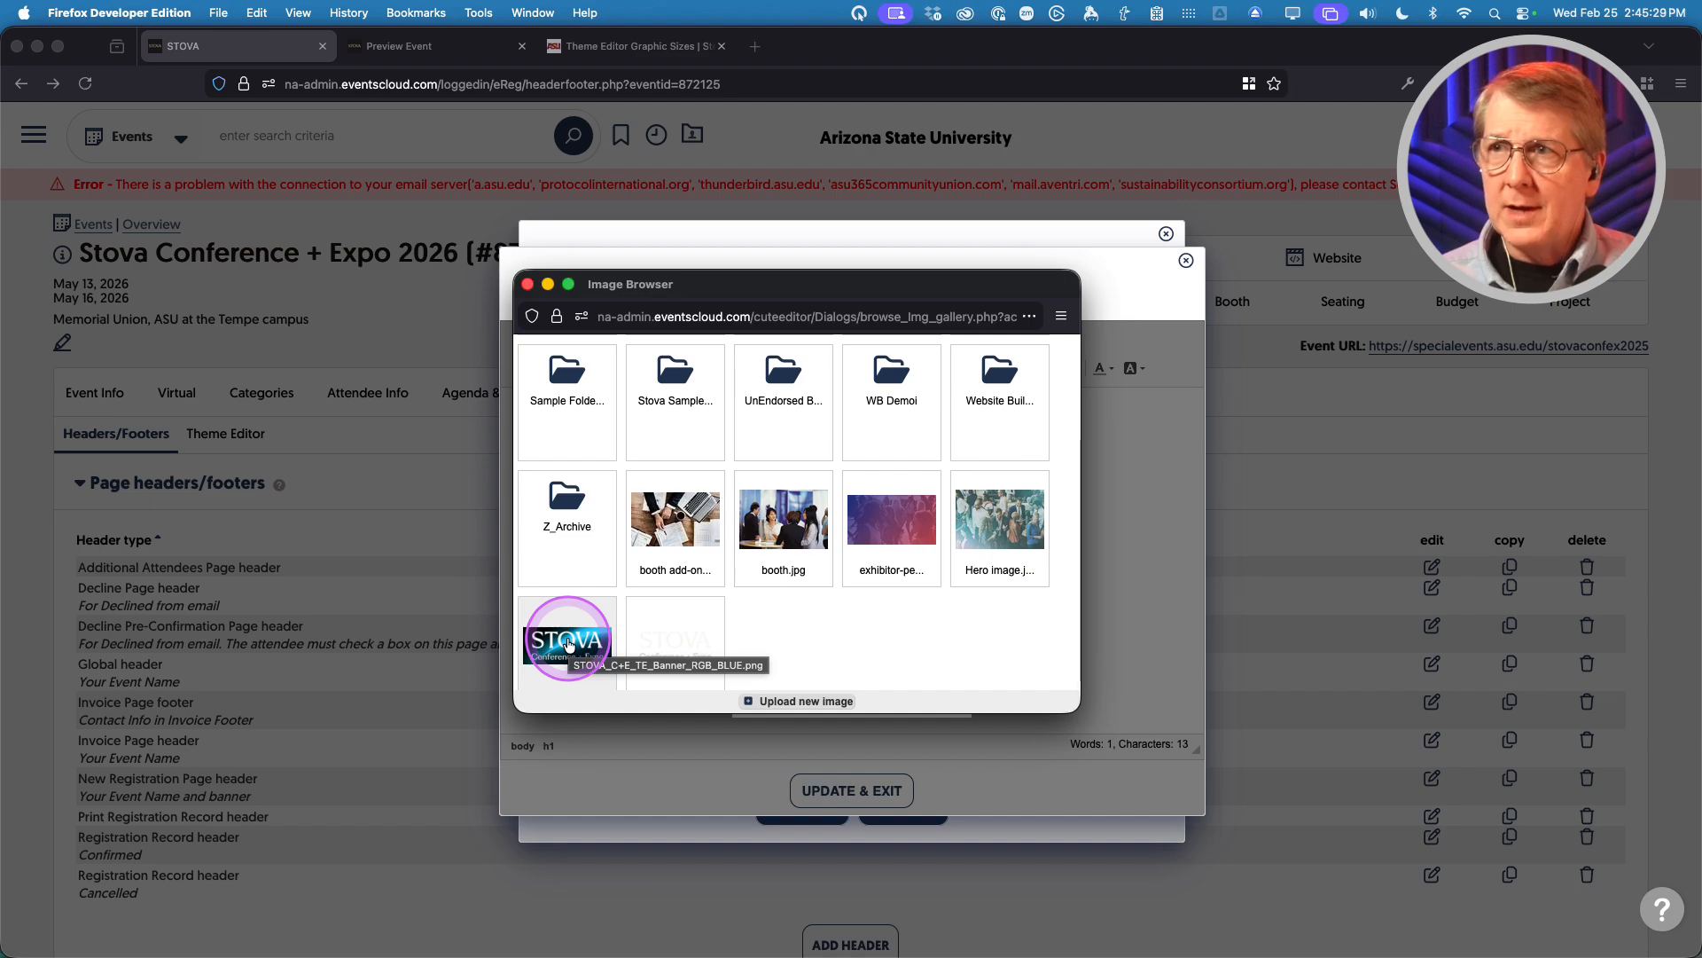
{"action": "left_click", "coordinate": [569, 645]}
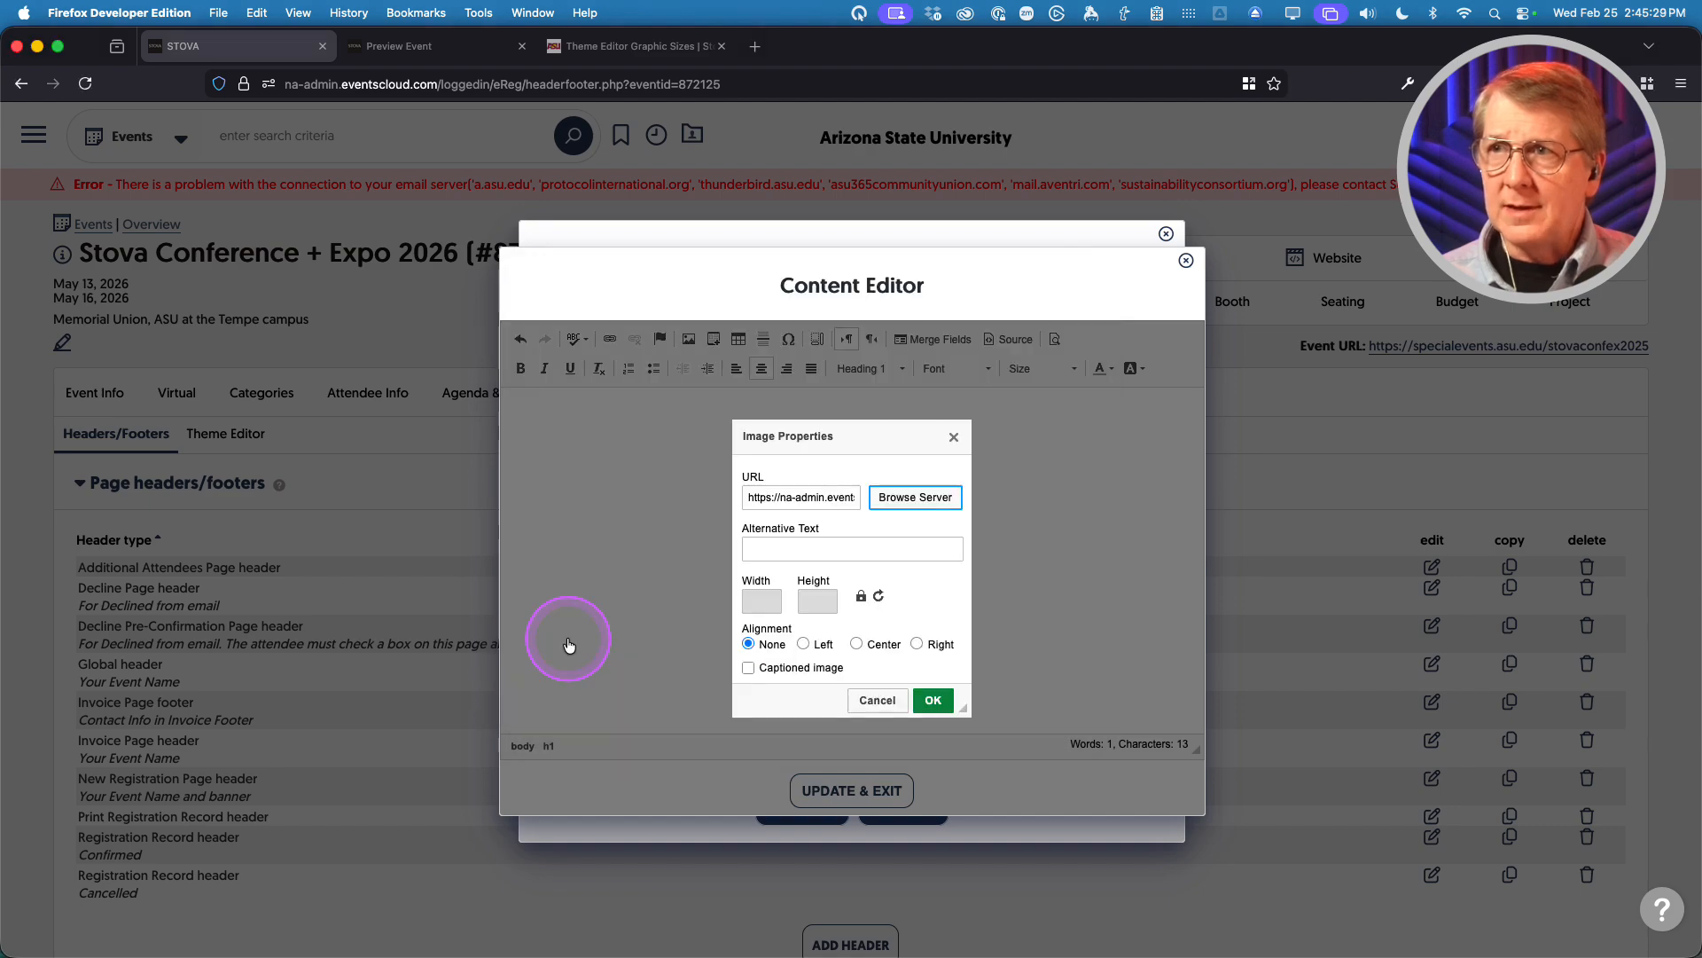
- Give the banner the alternative text "Stova Conference + Stova", align it to the center and insert it into the header
{"action": "left_click", "coordinate": [806, 550]}
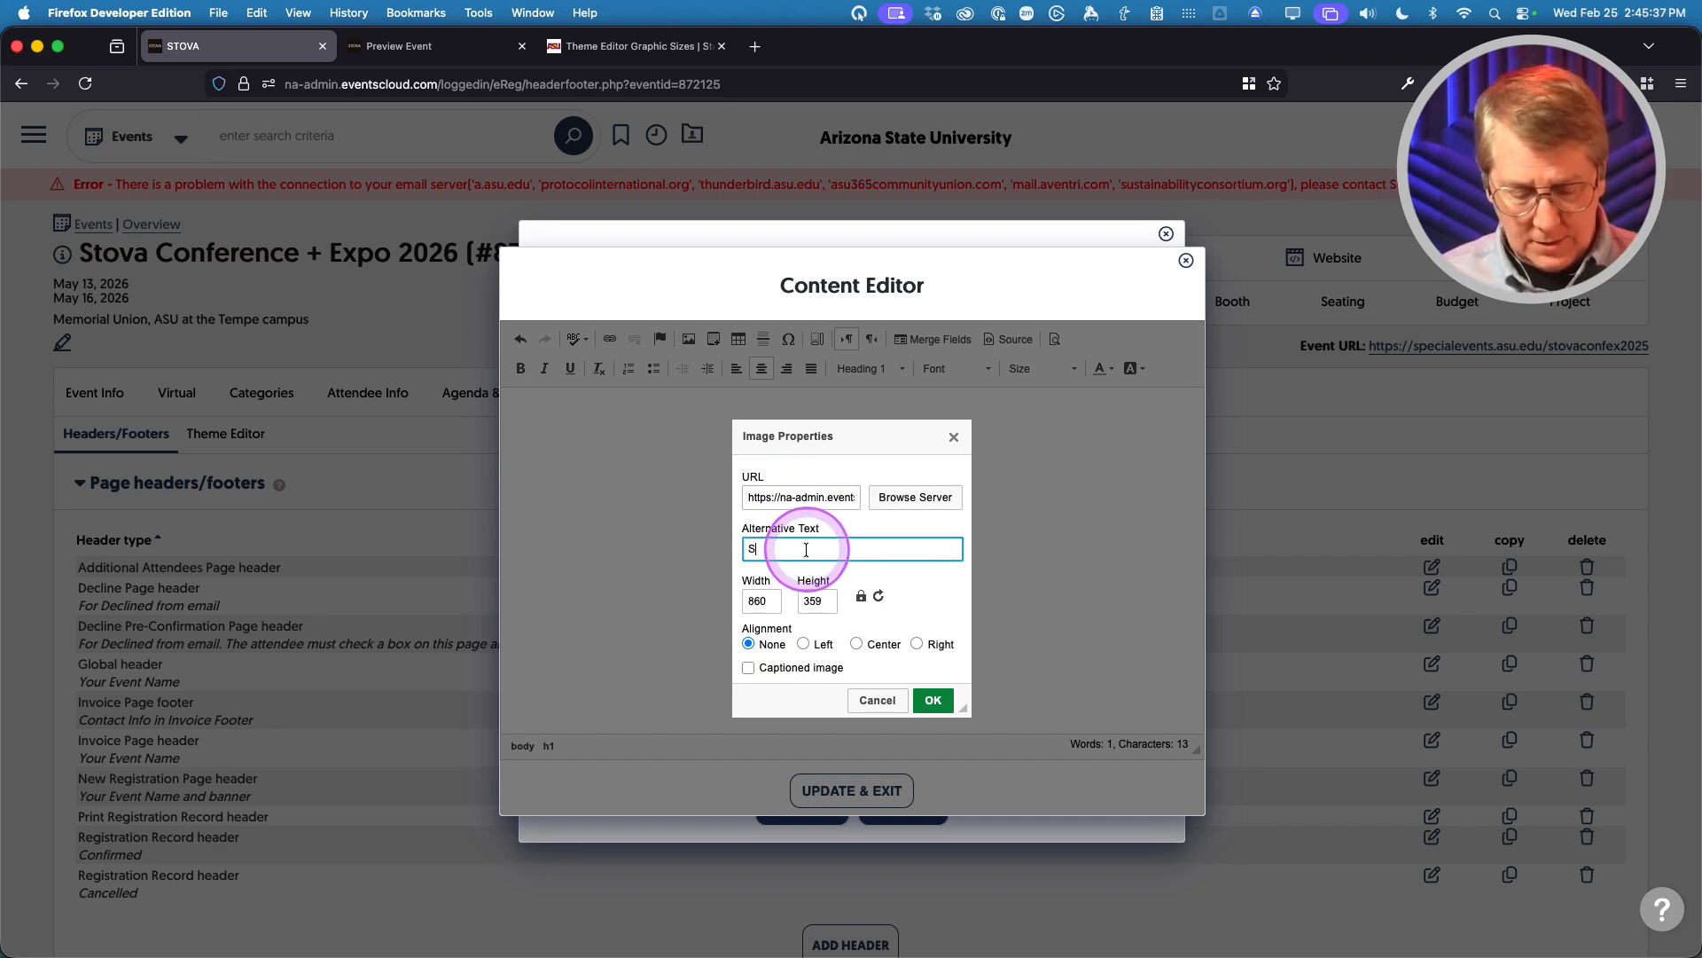
{"action": "type", "text": "Stova Confer"}
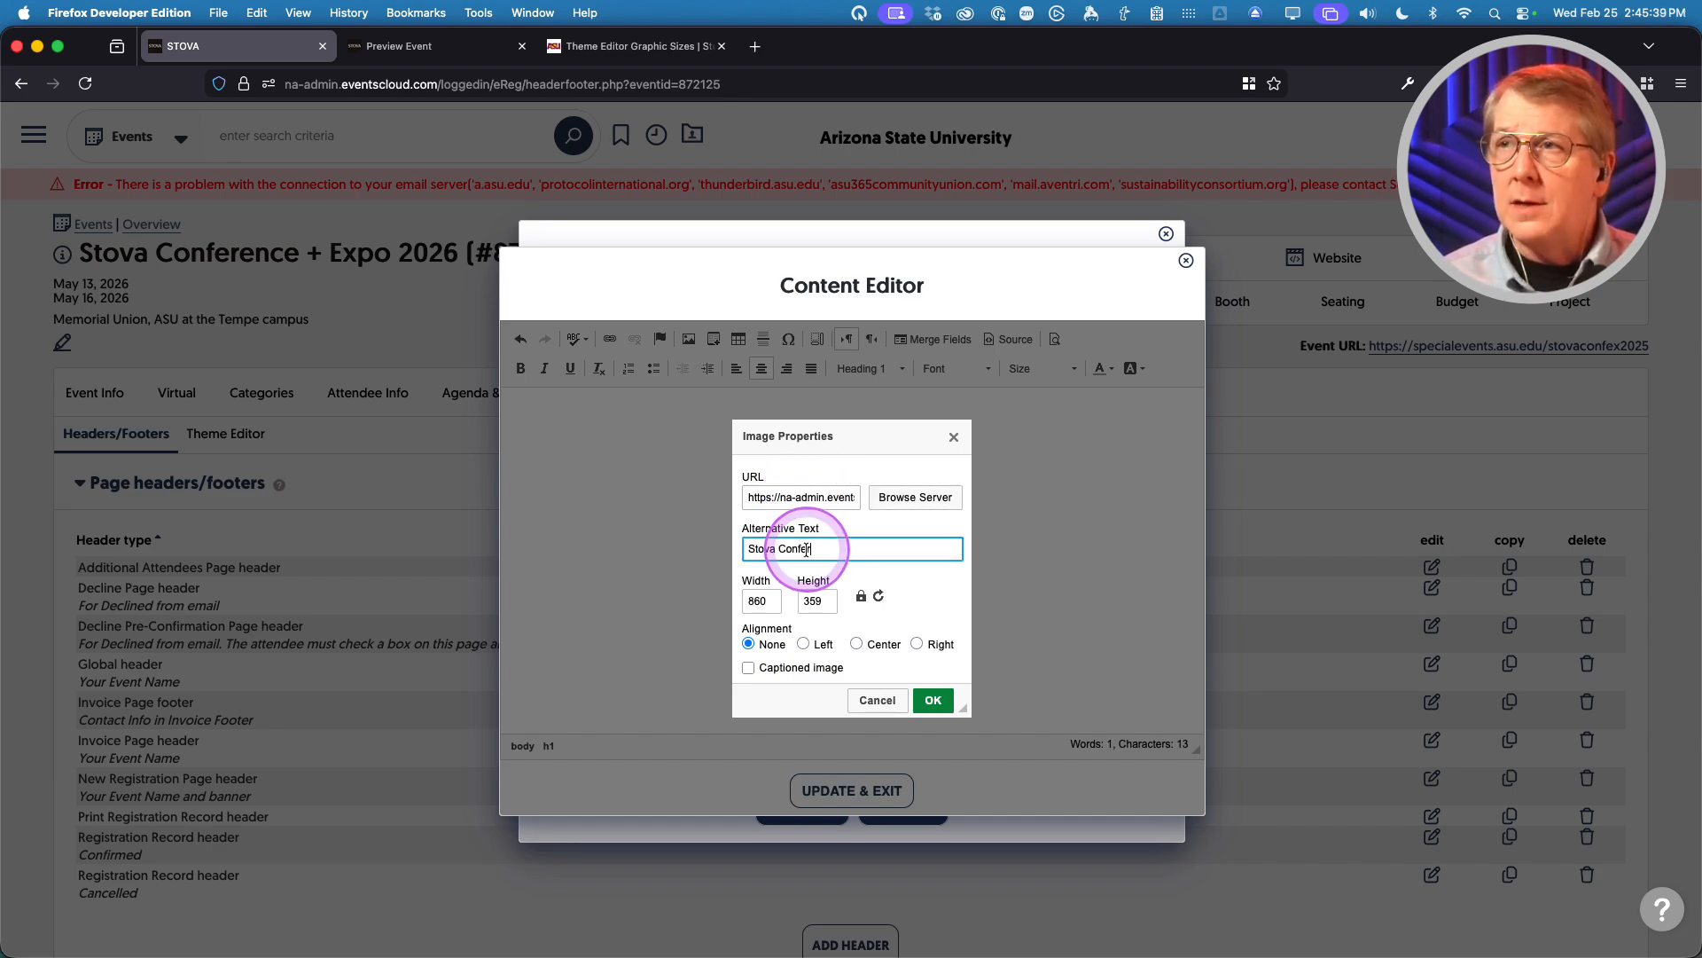
{"action": "type", "text": "ence + Stova"}
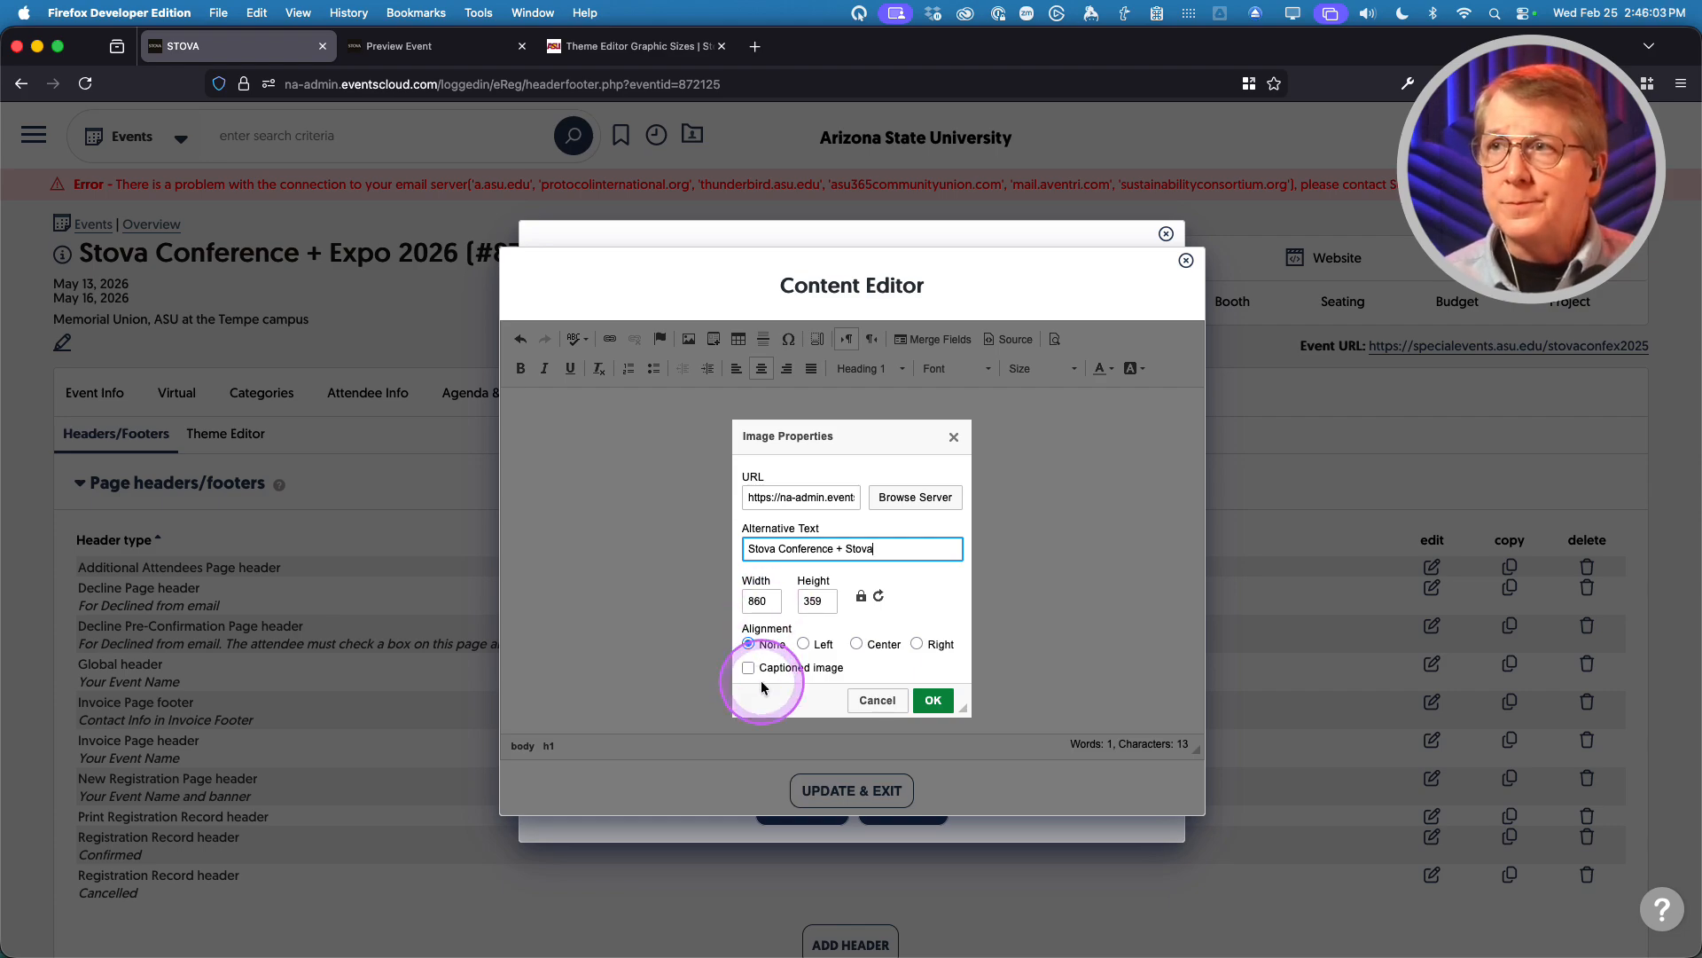
{"action": "left_click", "coordinate": [856, 644]}
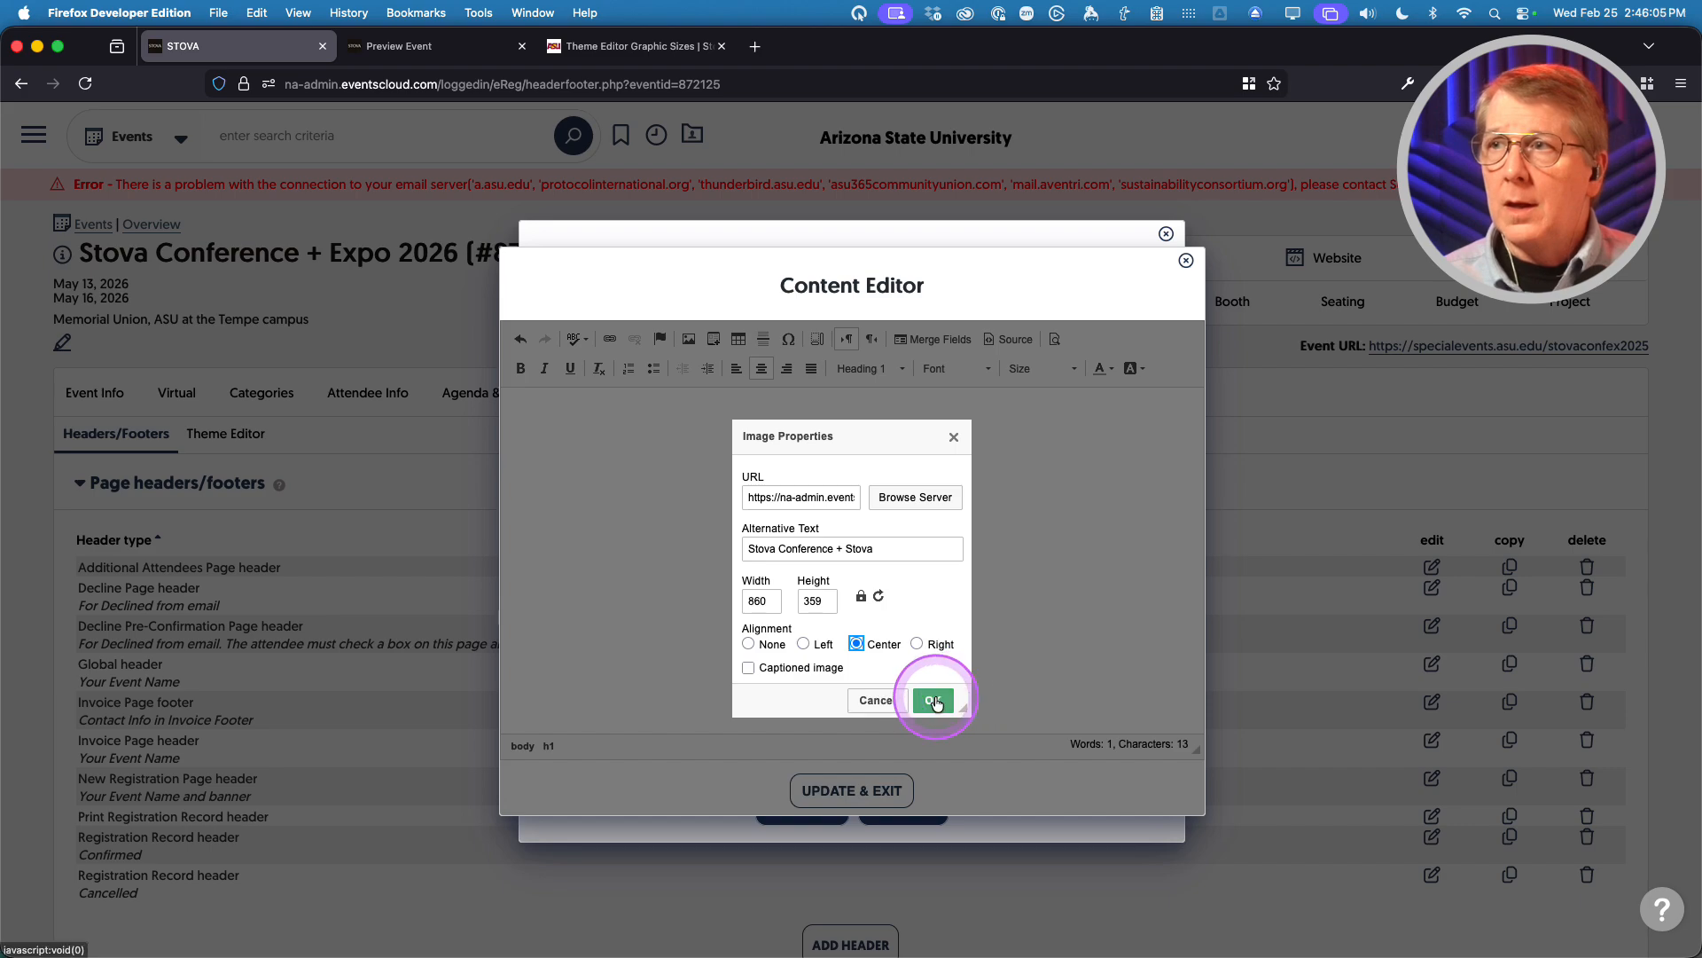
{"action": "left_click", "coordinate": [934, 699]}
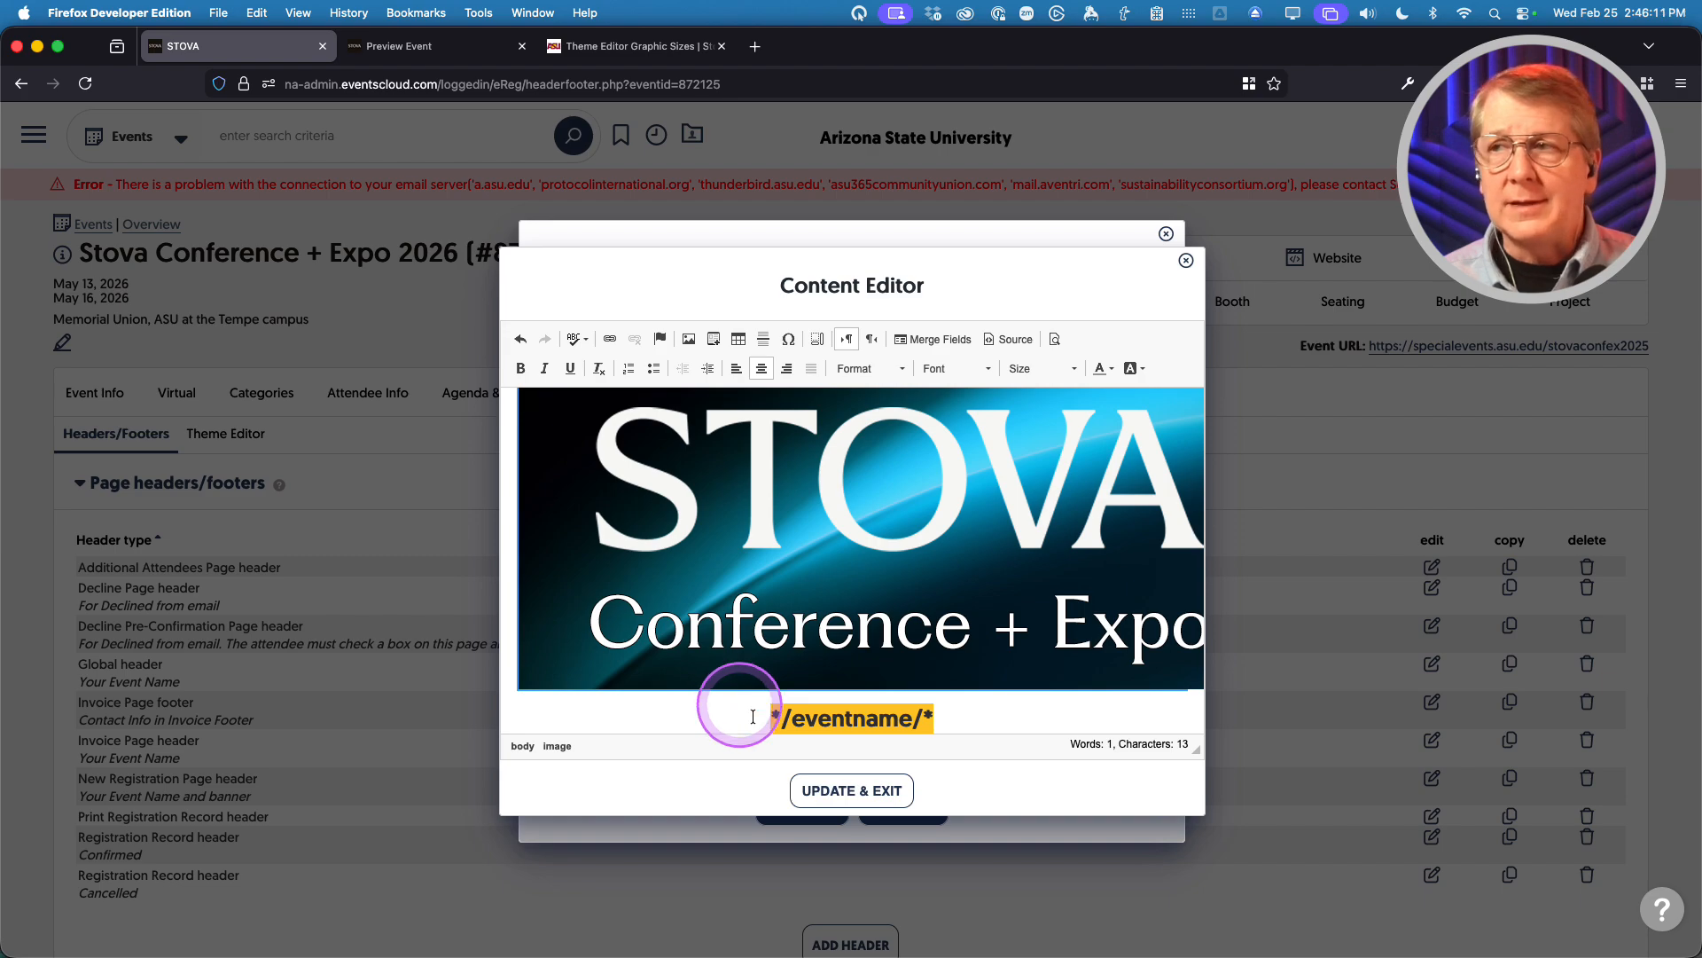
- Add a blank line below the event name merge field and update the header content, exiting the Content Editor
{"action": "left_click", "coordinate": [971, 722]}
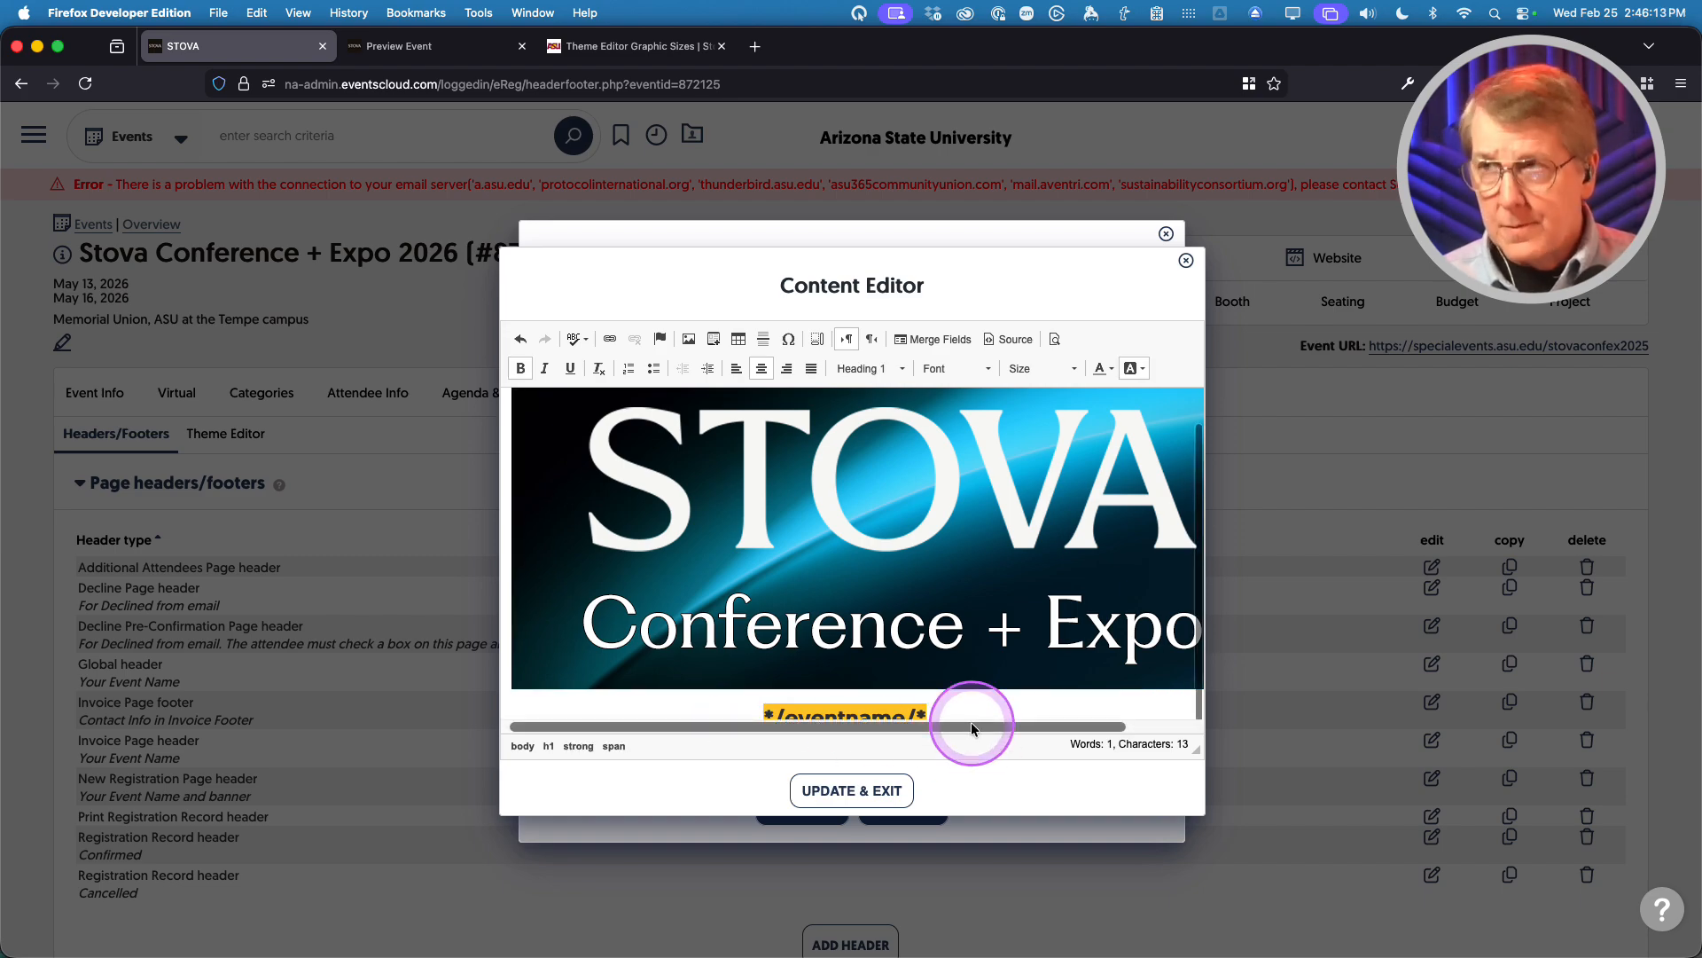
{"action": "left_click", "coordinate": [892, 700]}
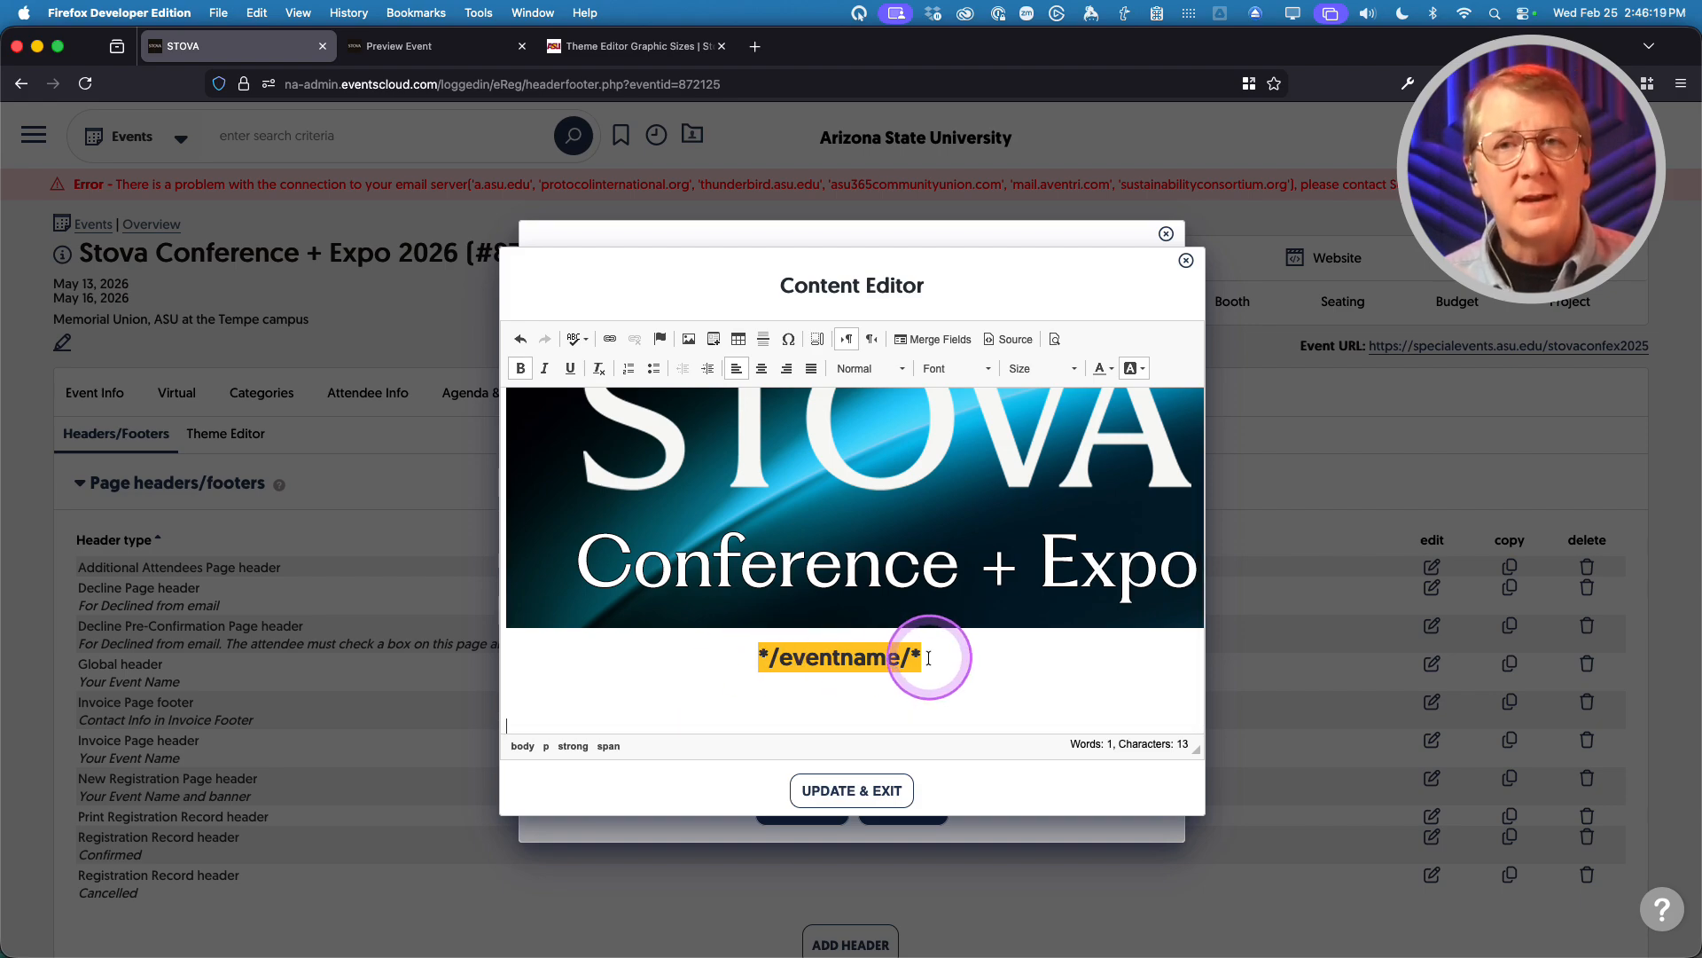
{"action": "left_click", "coordinate": [674, 681]}
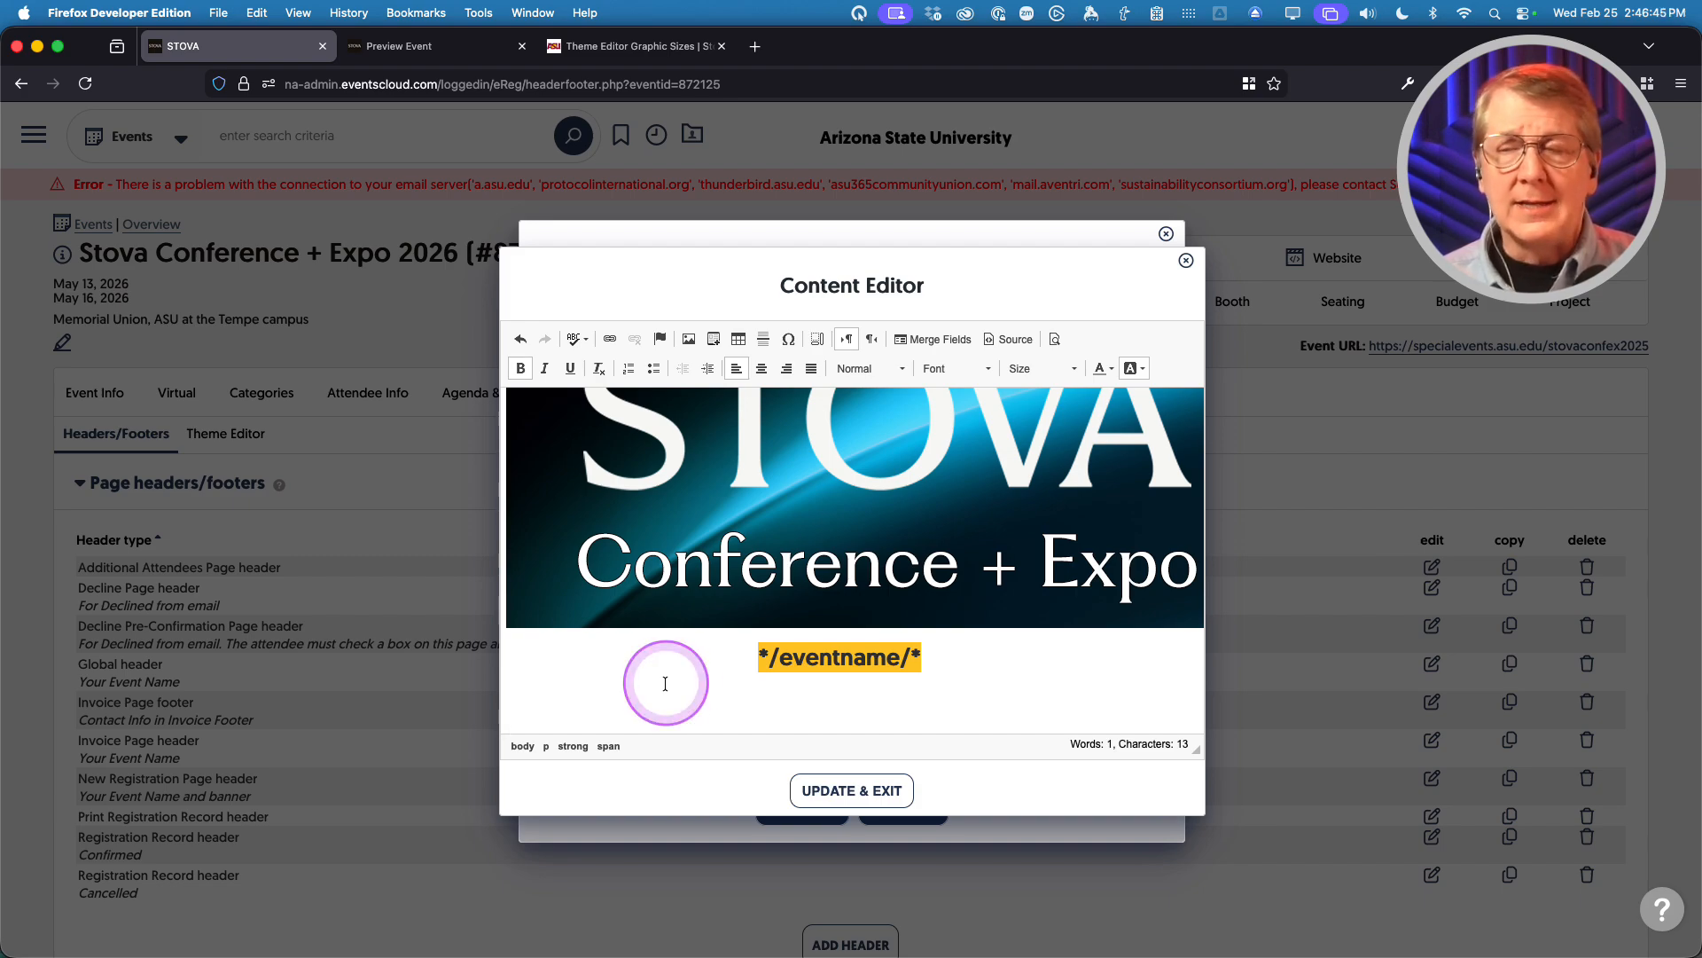
{"action": "left_click", "coordinate": [835, 792]}
- Check the header's content code, then open the available merge fields list and look through the Event details fields
{"action": "scroll", "coordinate": [736, 572], "scroll_direction": "up", "scroll_amount": 5}
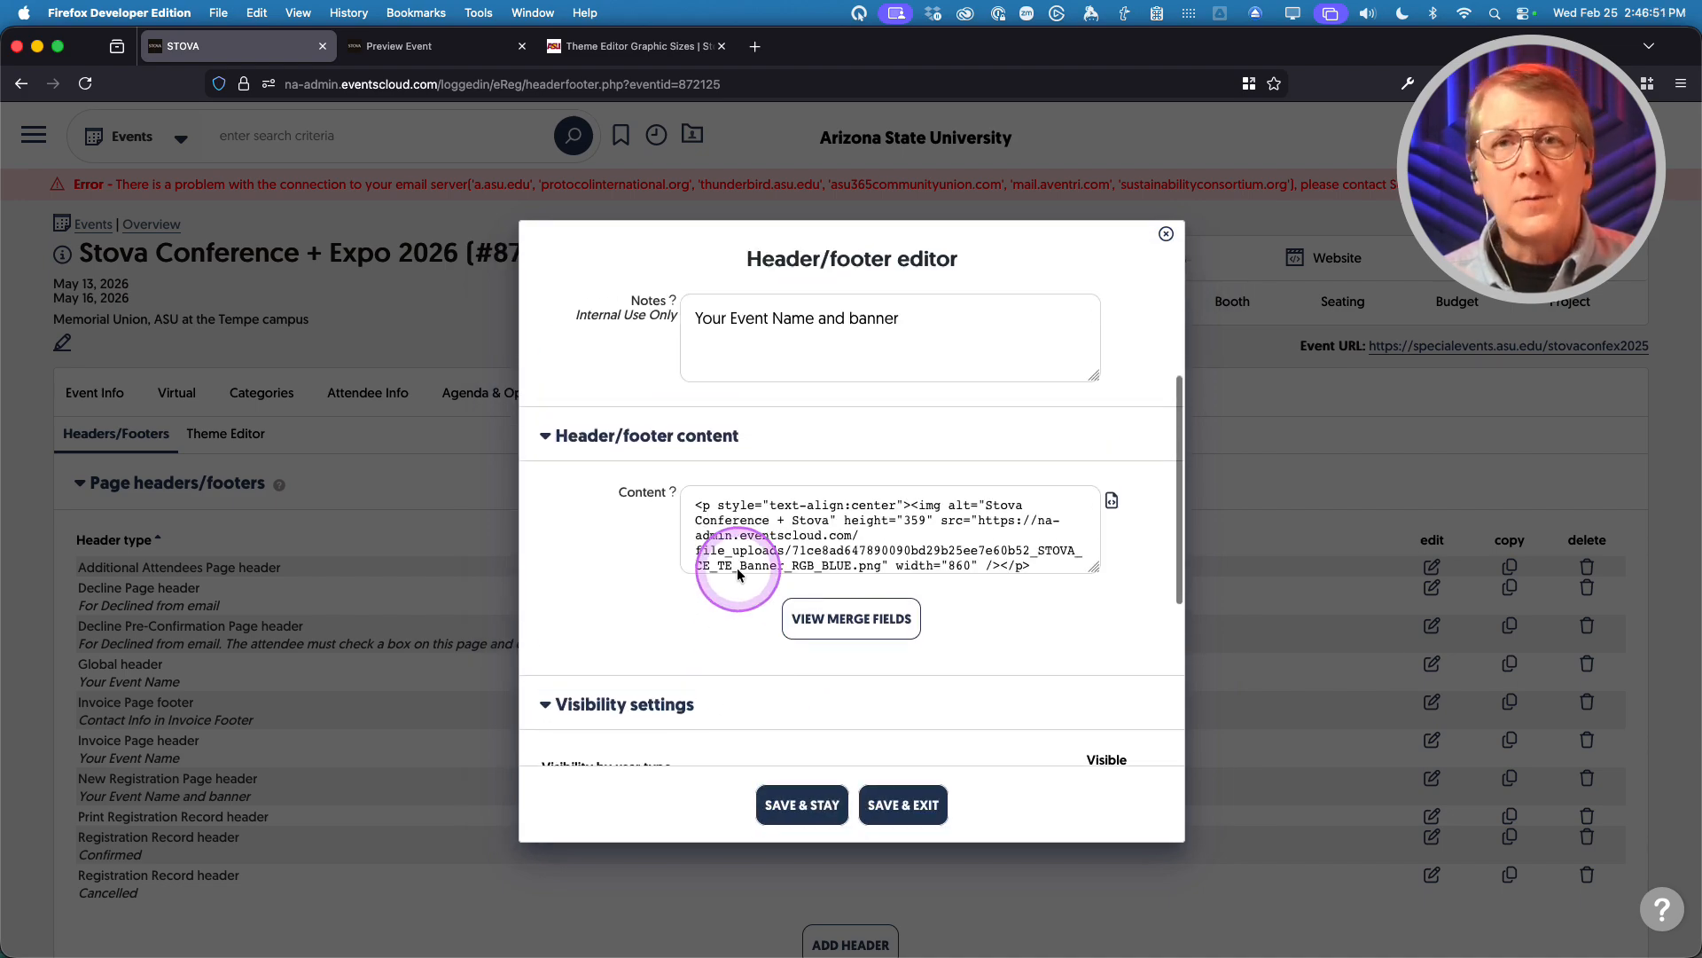
{"action": "scroll", "coordinate": [968, 635], "scroll_direction": "down", "scroll_amount": 1}
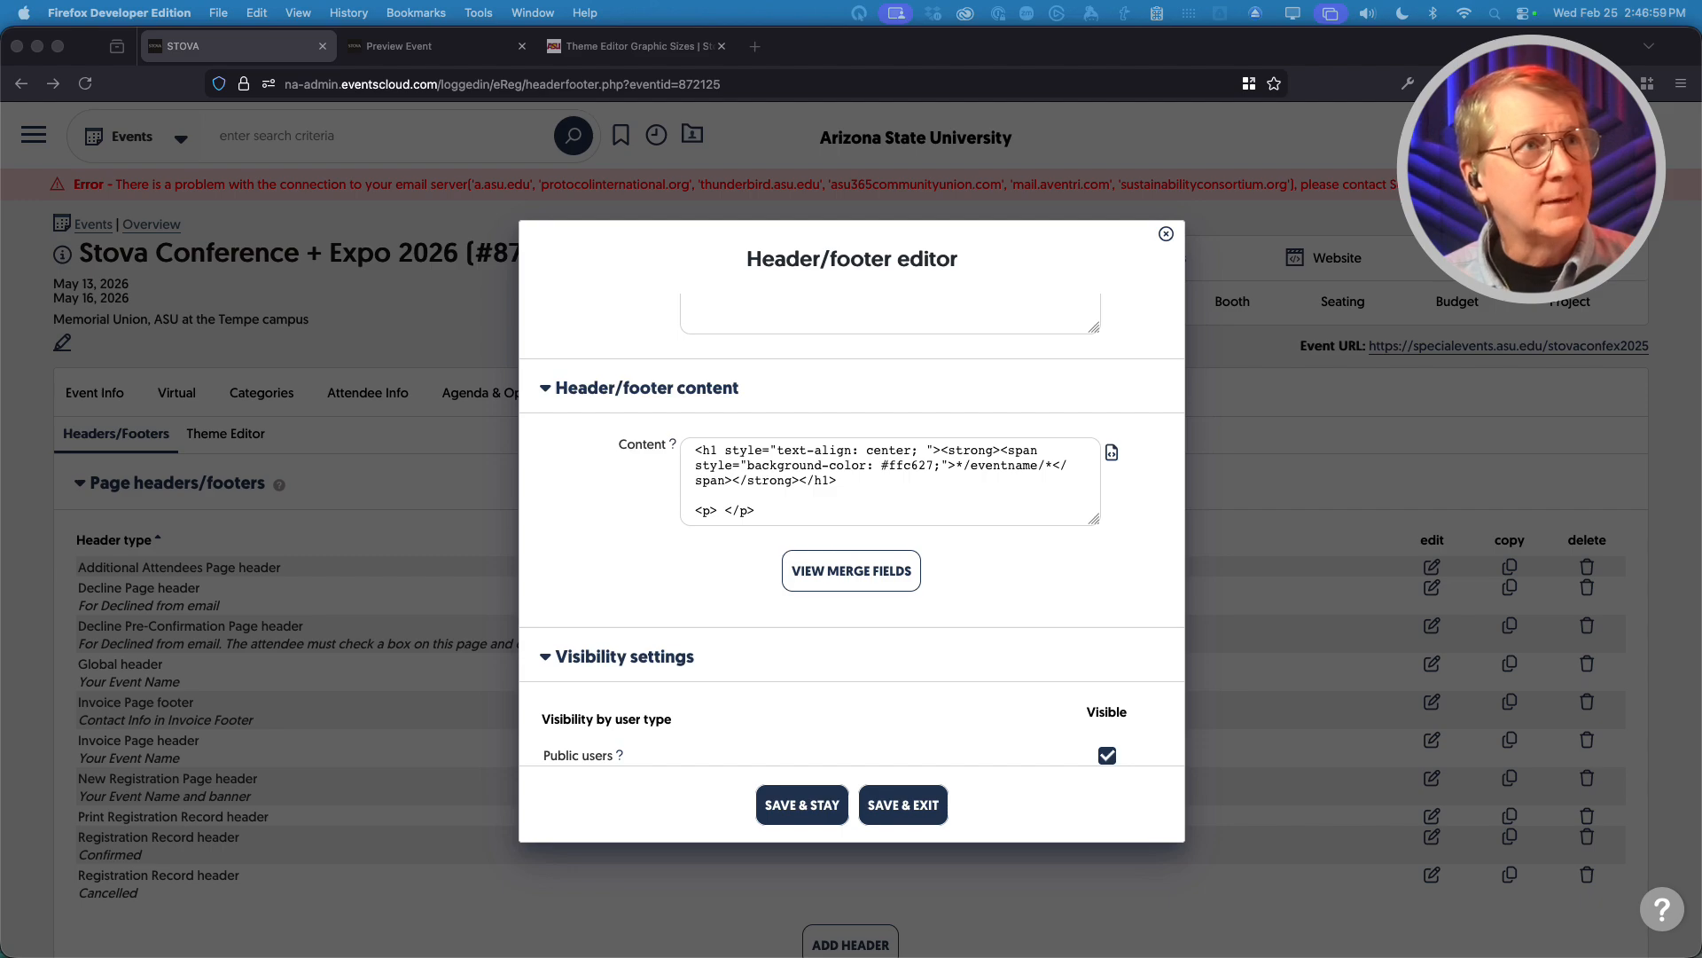
{"action": "left_click_drag", "start_coordinate": [0, 177], "coordinate": [266, 126]}
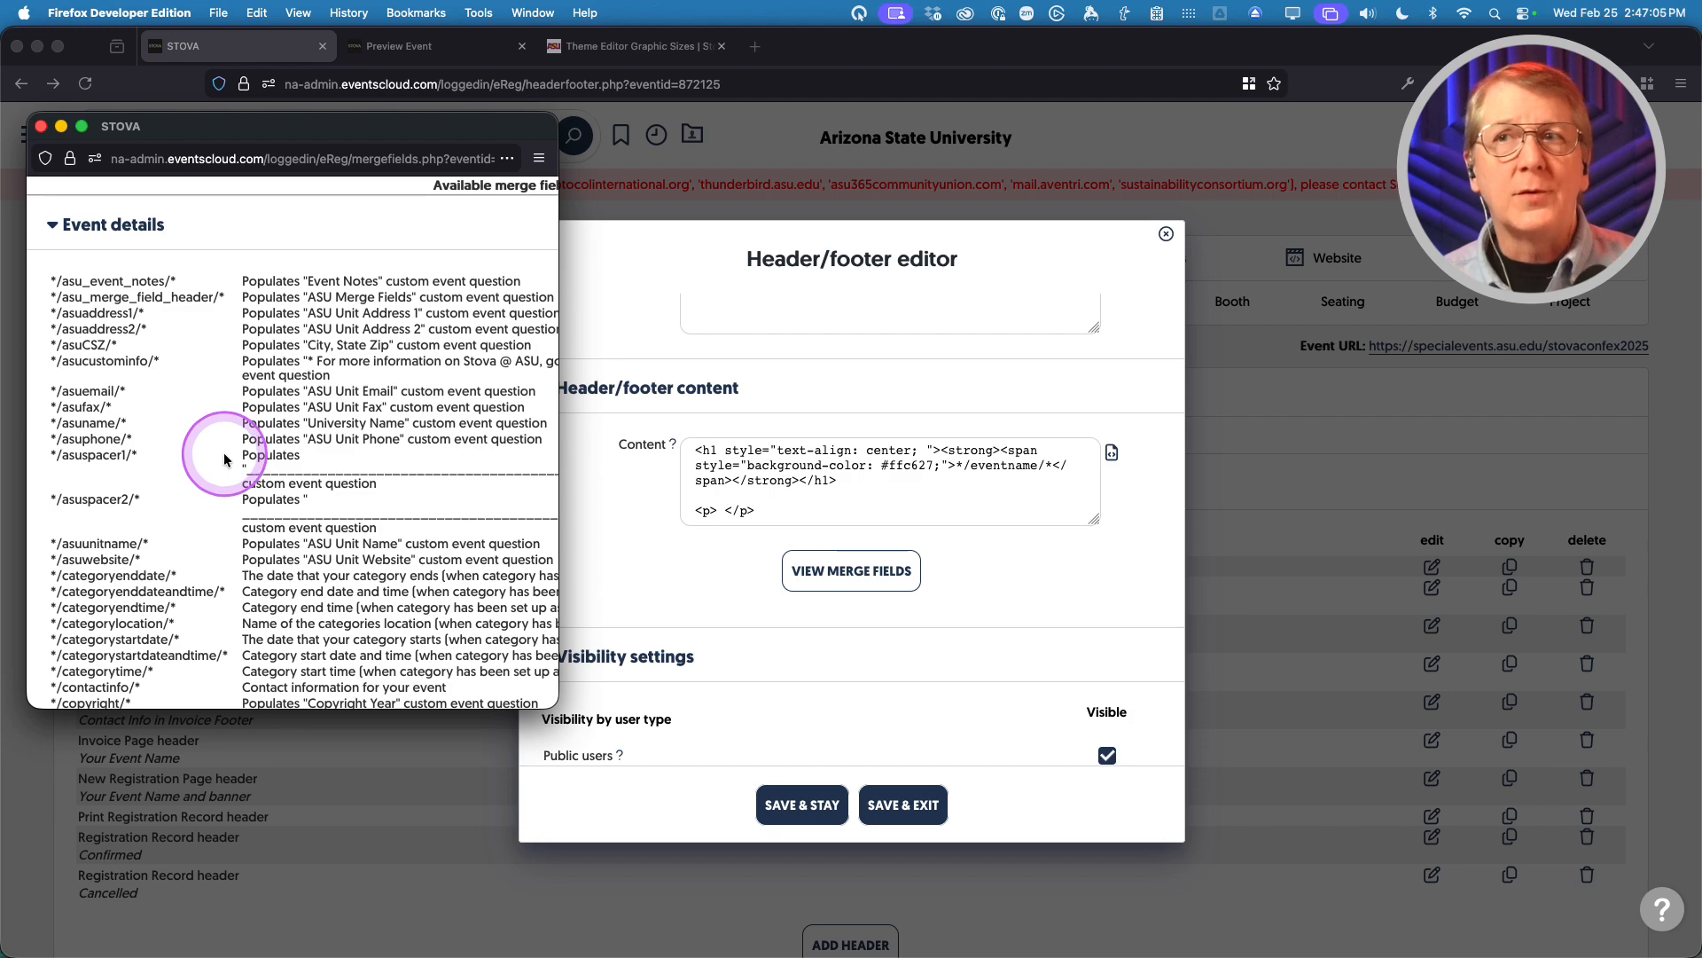
{"action": "scroll", "coordinate": [200, 483], "scroll_direction": "down", "scroll_amount": 3}
{"action": "scroll", "coordinate": [193, 491], "scroll_direction": "down", "scroll_amount": 2}
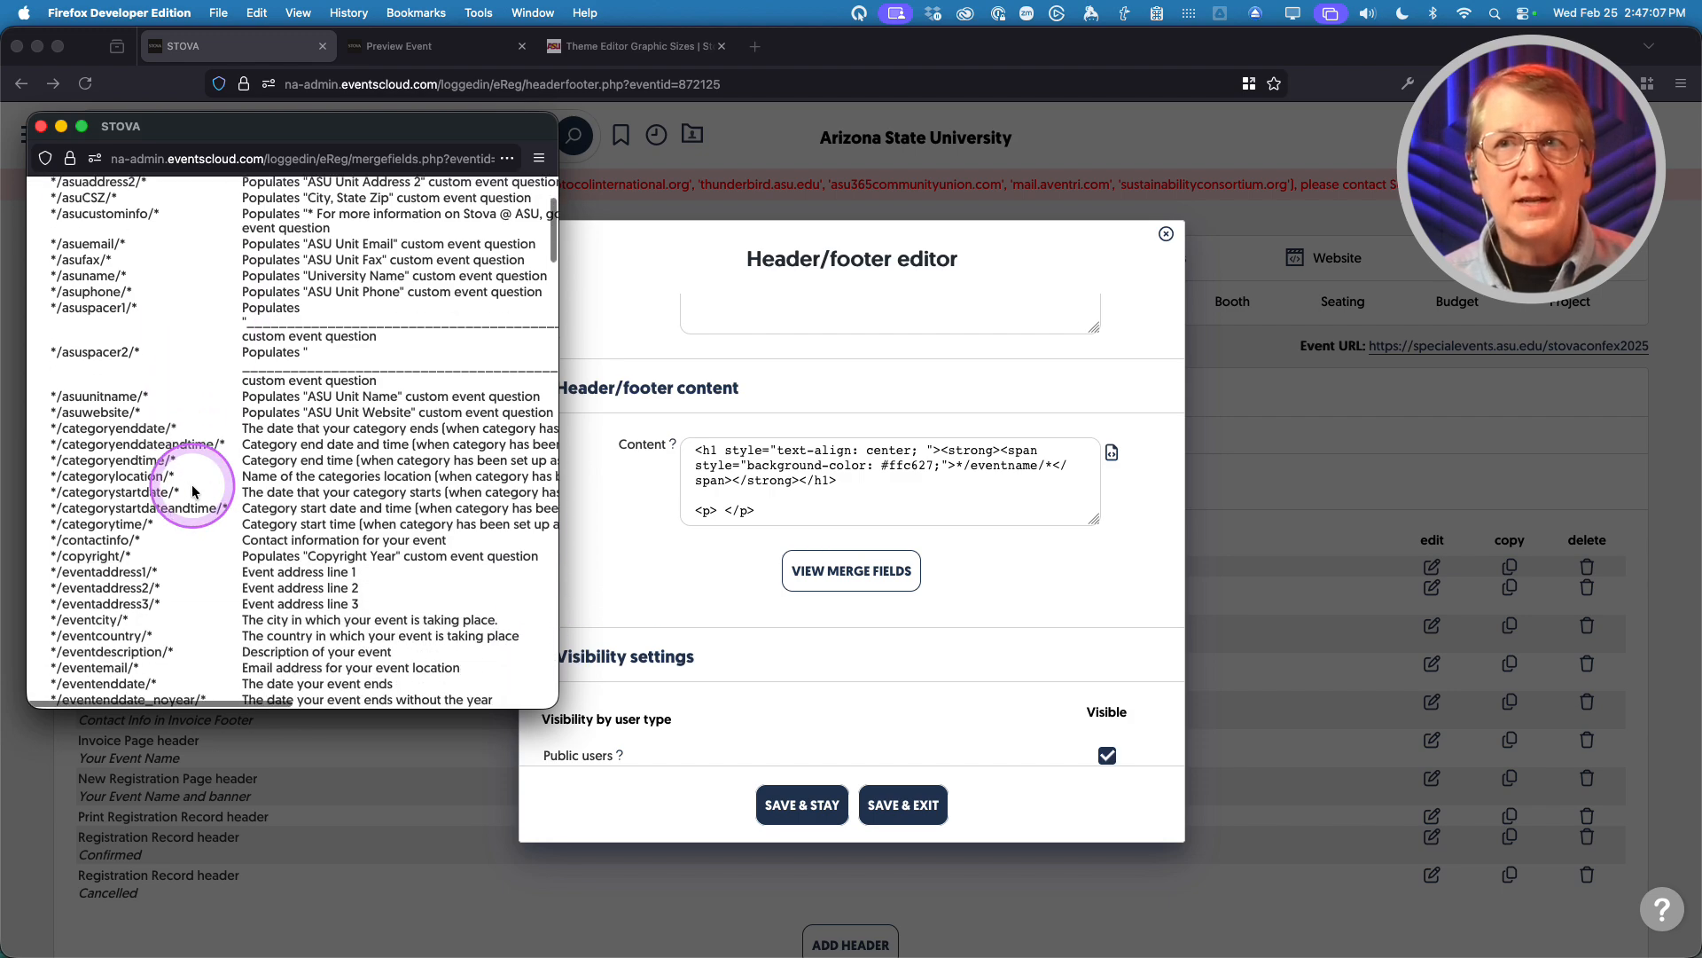
{"action": "scroll", "coordinate": [193, 491], "scroll_direction": "up", "scroll_amount": 5}
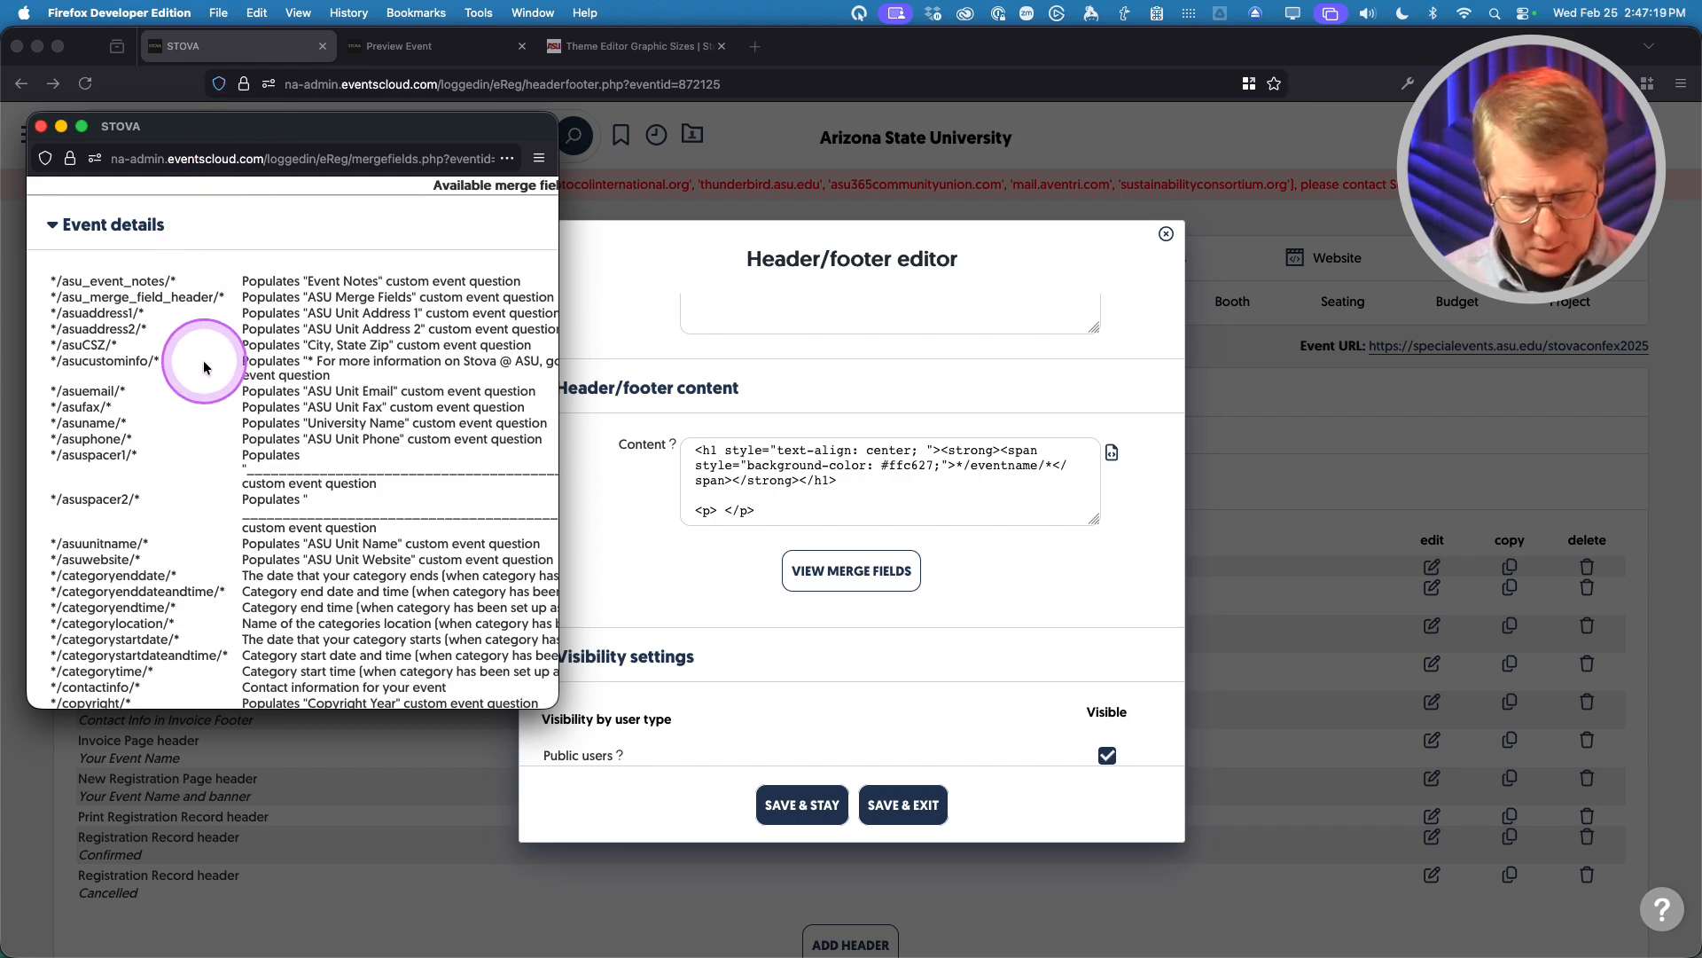
- Search the merge fields list for "location" and step through the matches
{"action": "key", "text": "super+f"}
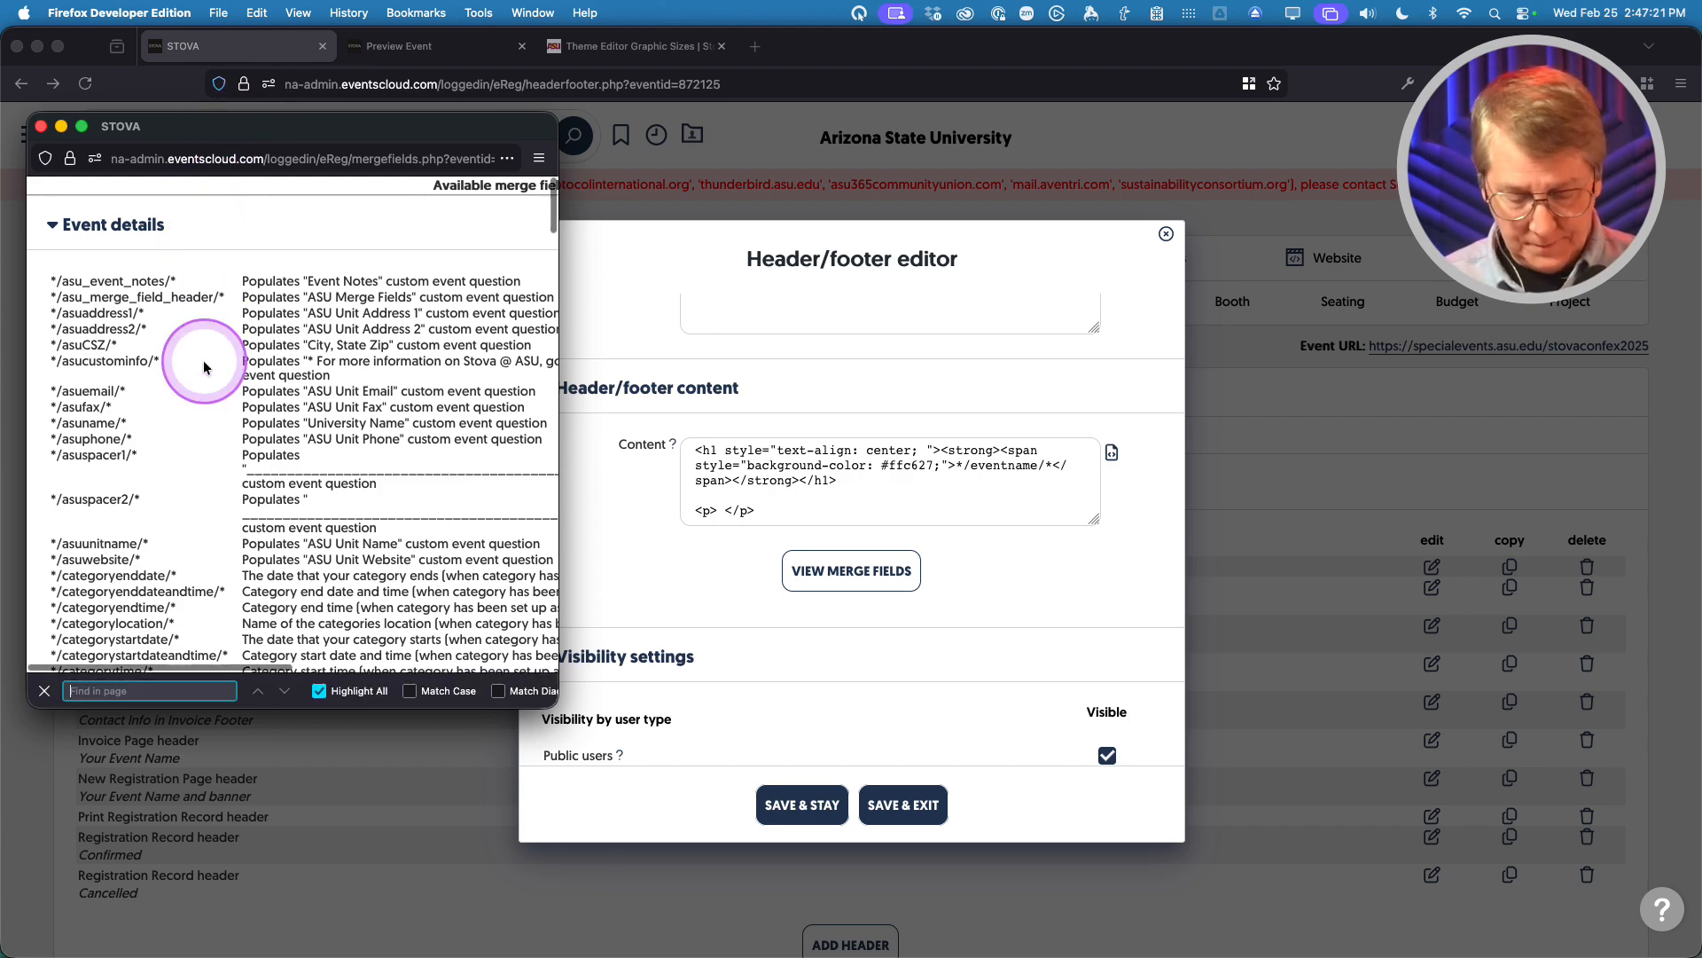
{"action": "type", "text": "location"}
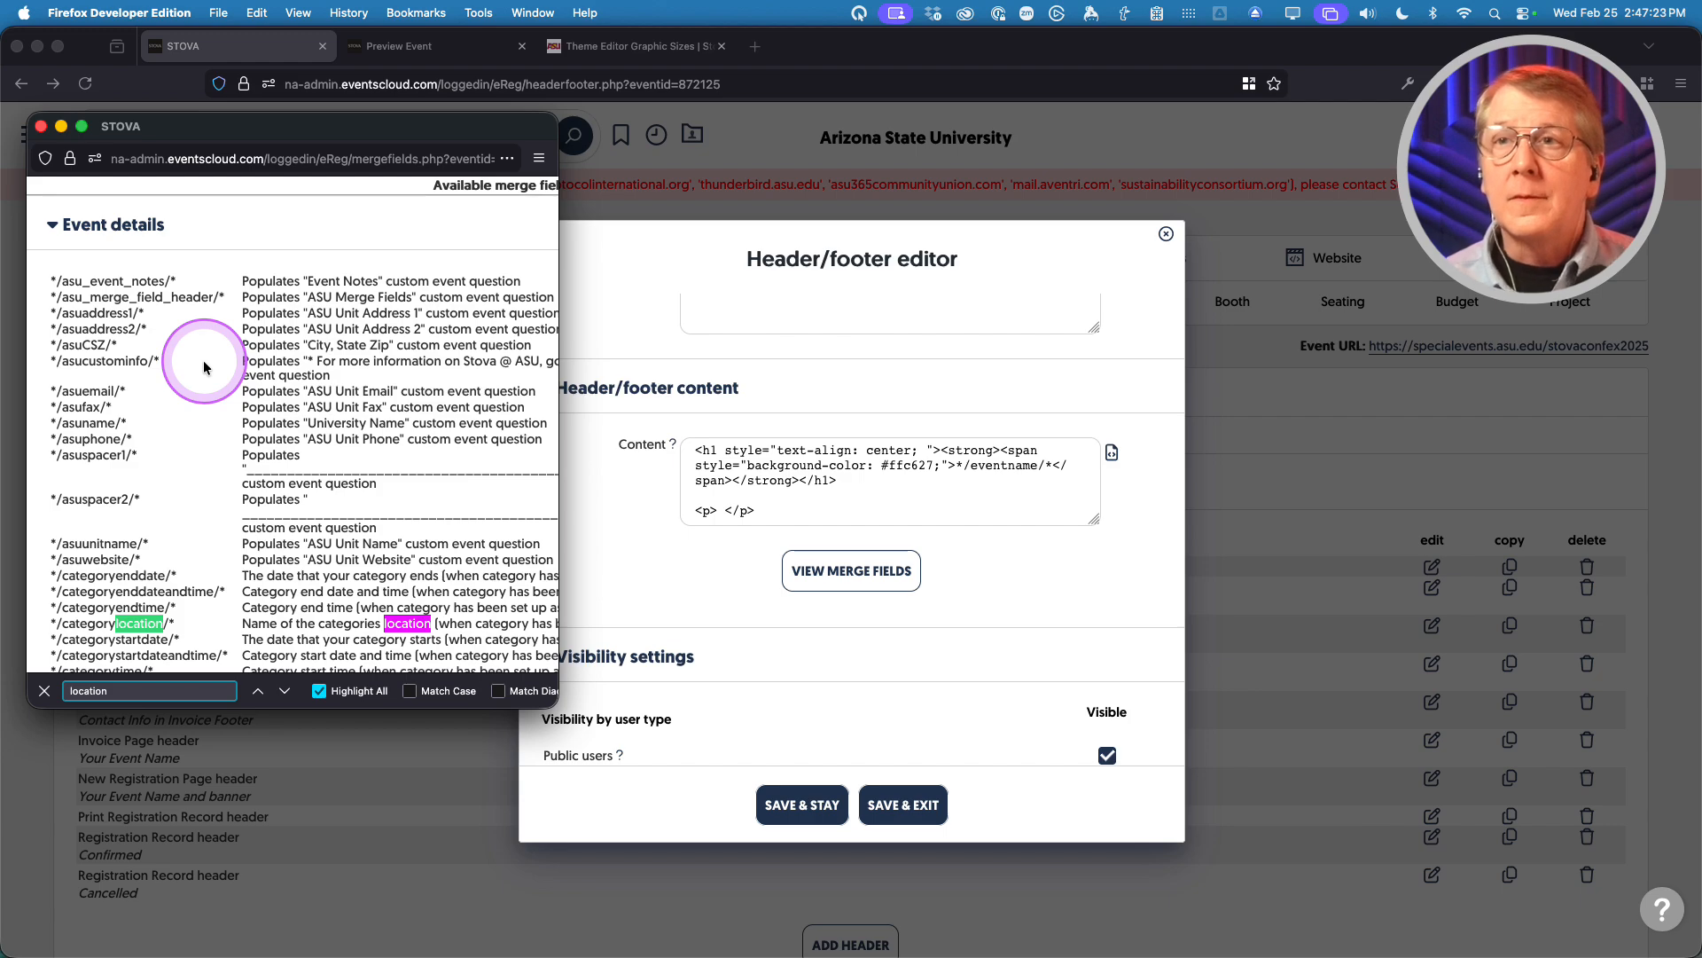
{"action": "left_click", "coordinate": [284, 693]}
{"action": "left_click", "coordinate": [284, 693]}
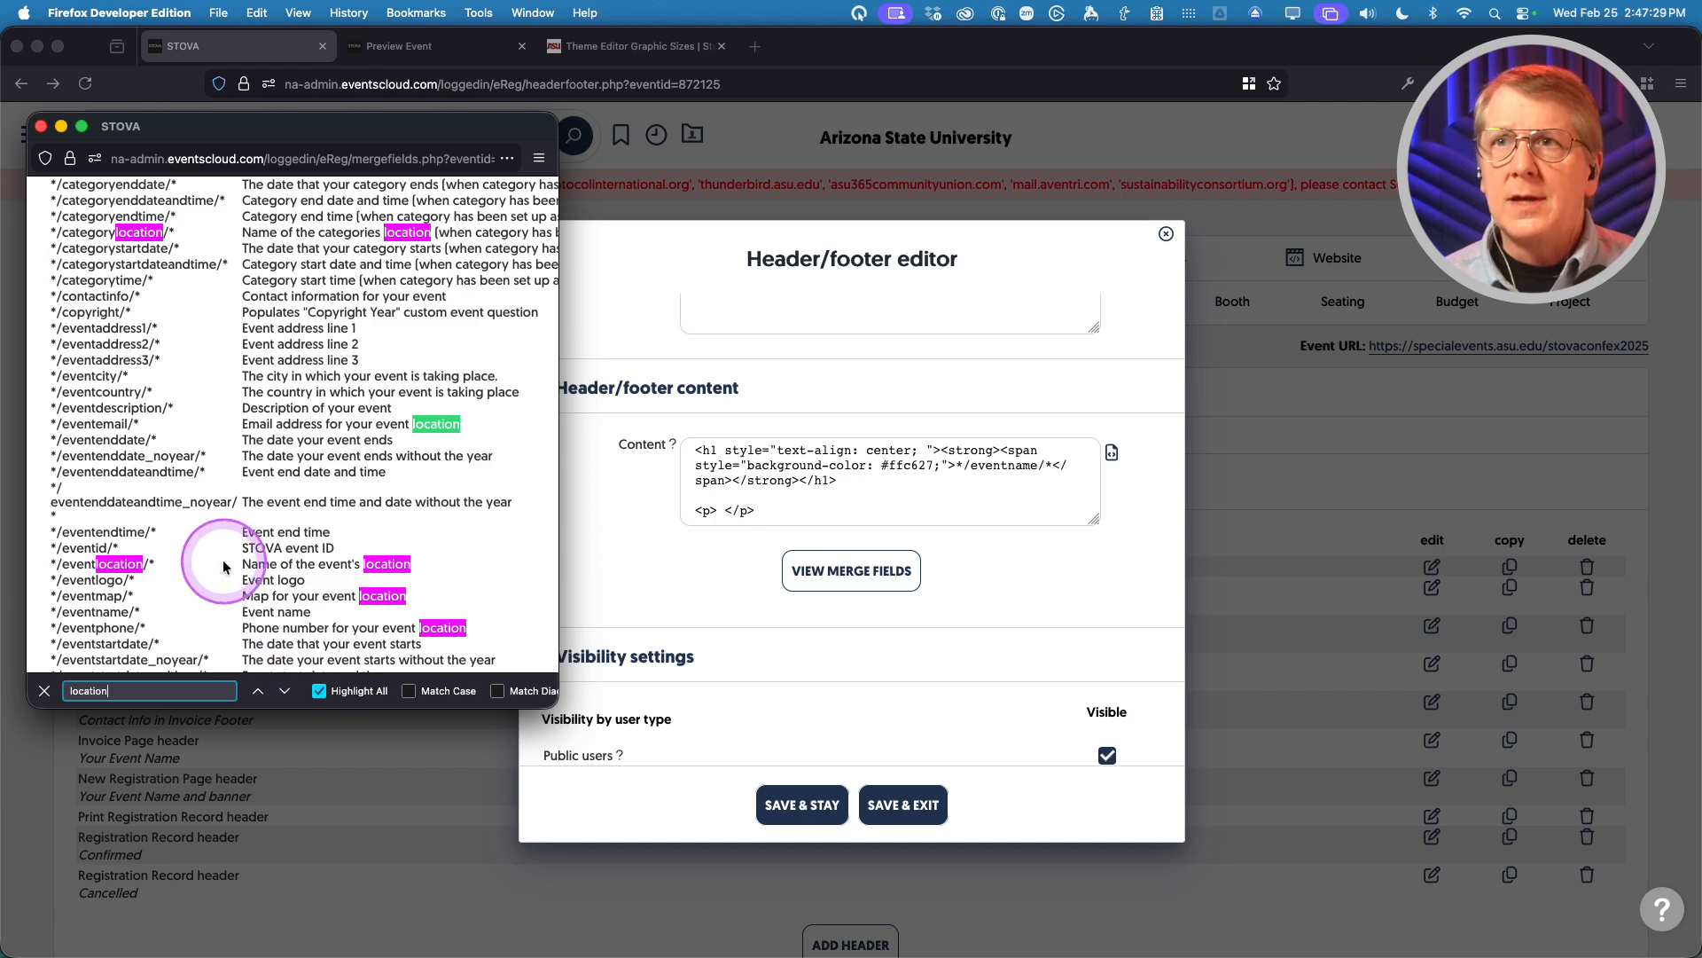
- Copy the */eventlocation/* merge field from the merge fields list and return to the header/footer editor
{"action": "scroll", "coordinate": [197, 556], "scroll_direction": "down", "scroll_amount": 1}
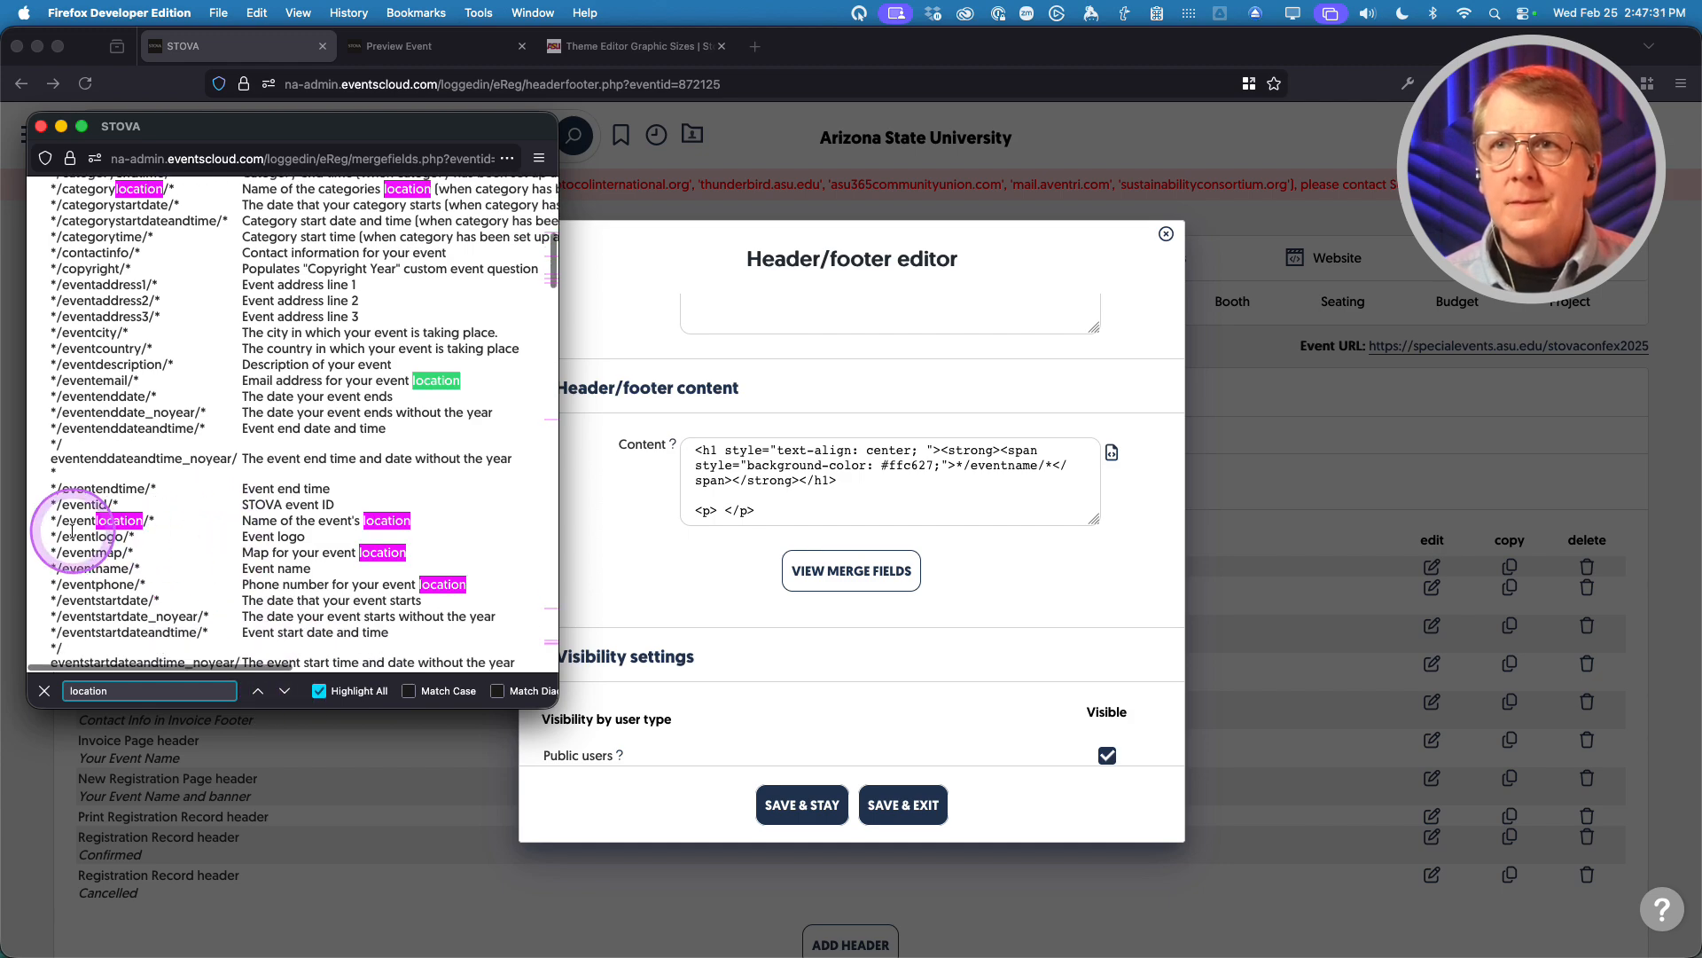
{"action": "left_click_drag", "start_coordinate": [52, 520], "coordinate": [156, 528]}
{"action": "key", "text": "super+c"}
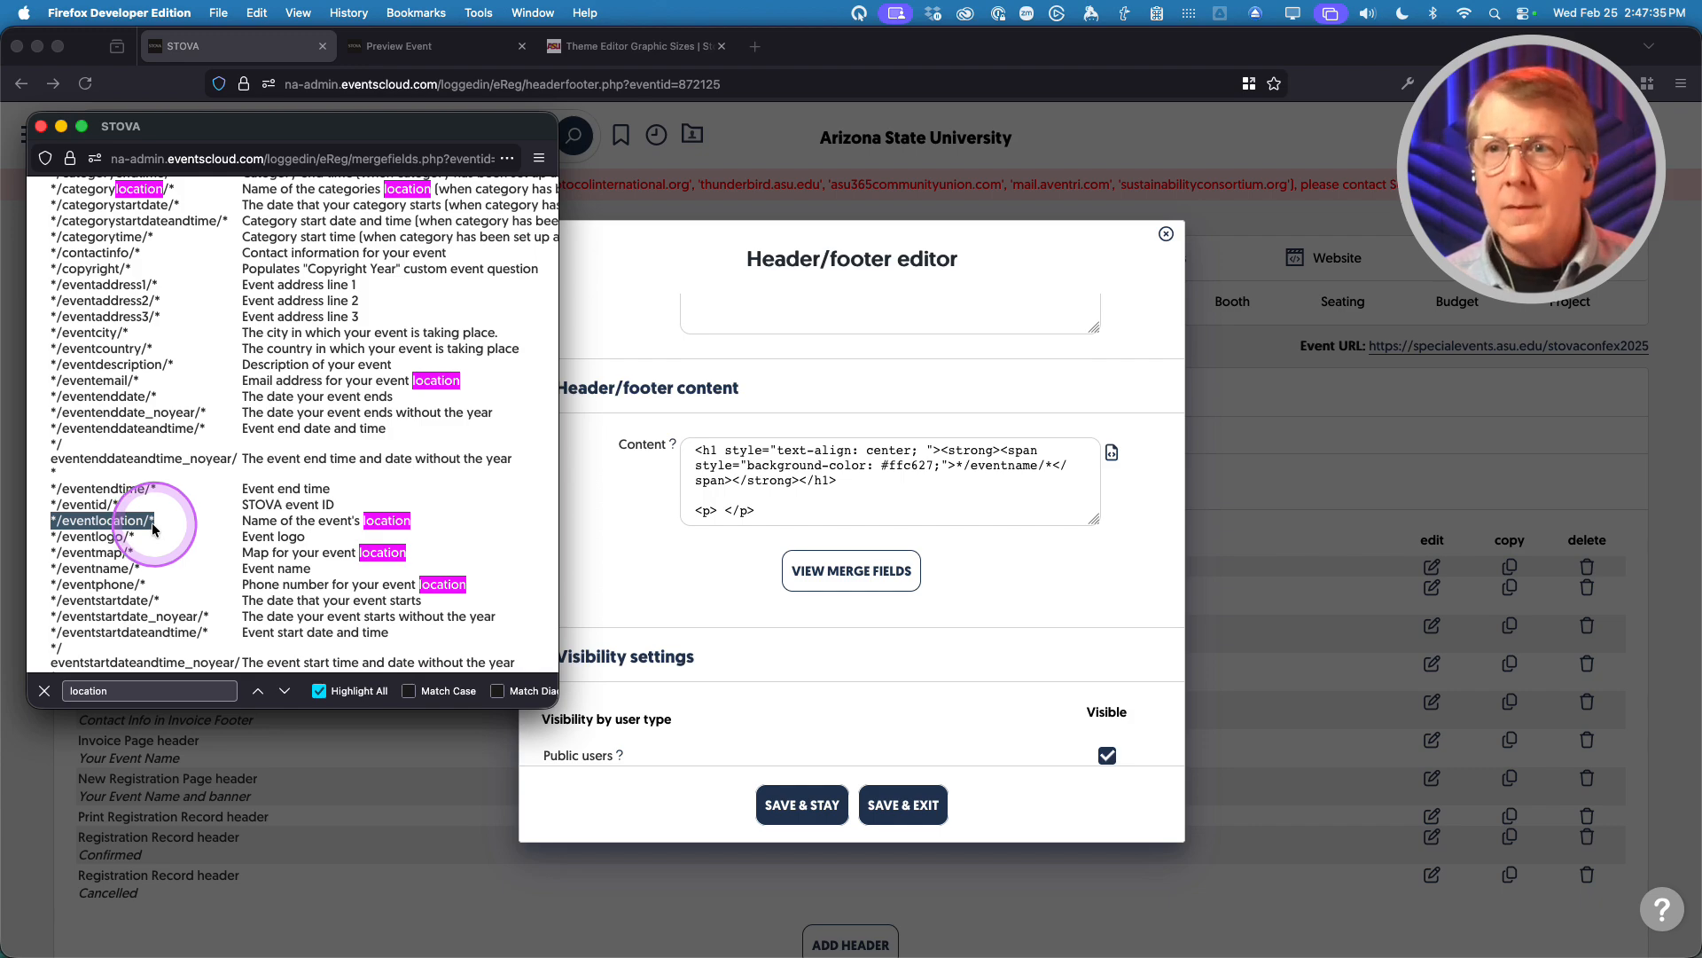
{"action": "scroll", "coordinate": [291, 479], "scroll_direction": "up", "scroll_amount": 3}
{"action": "scroll", "coordinate": [291, 478], "scroll_direction": "up", "scroll_amount": 1}
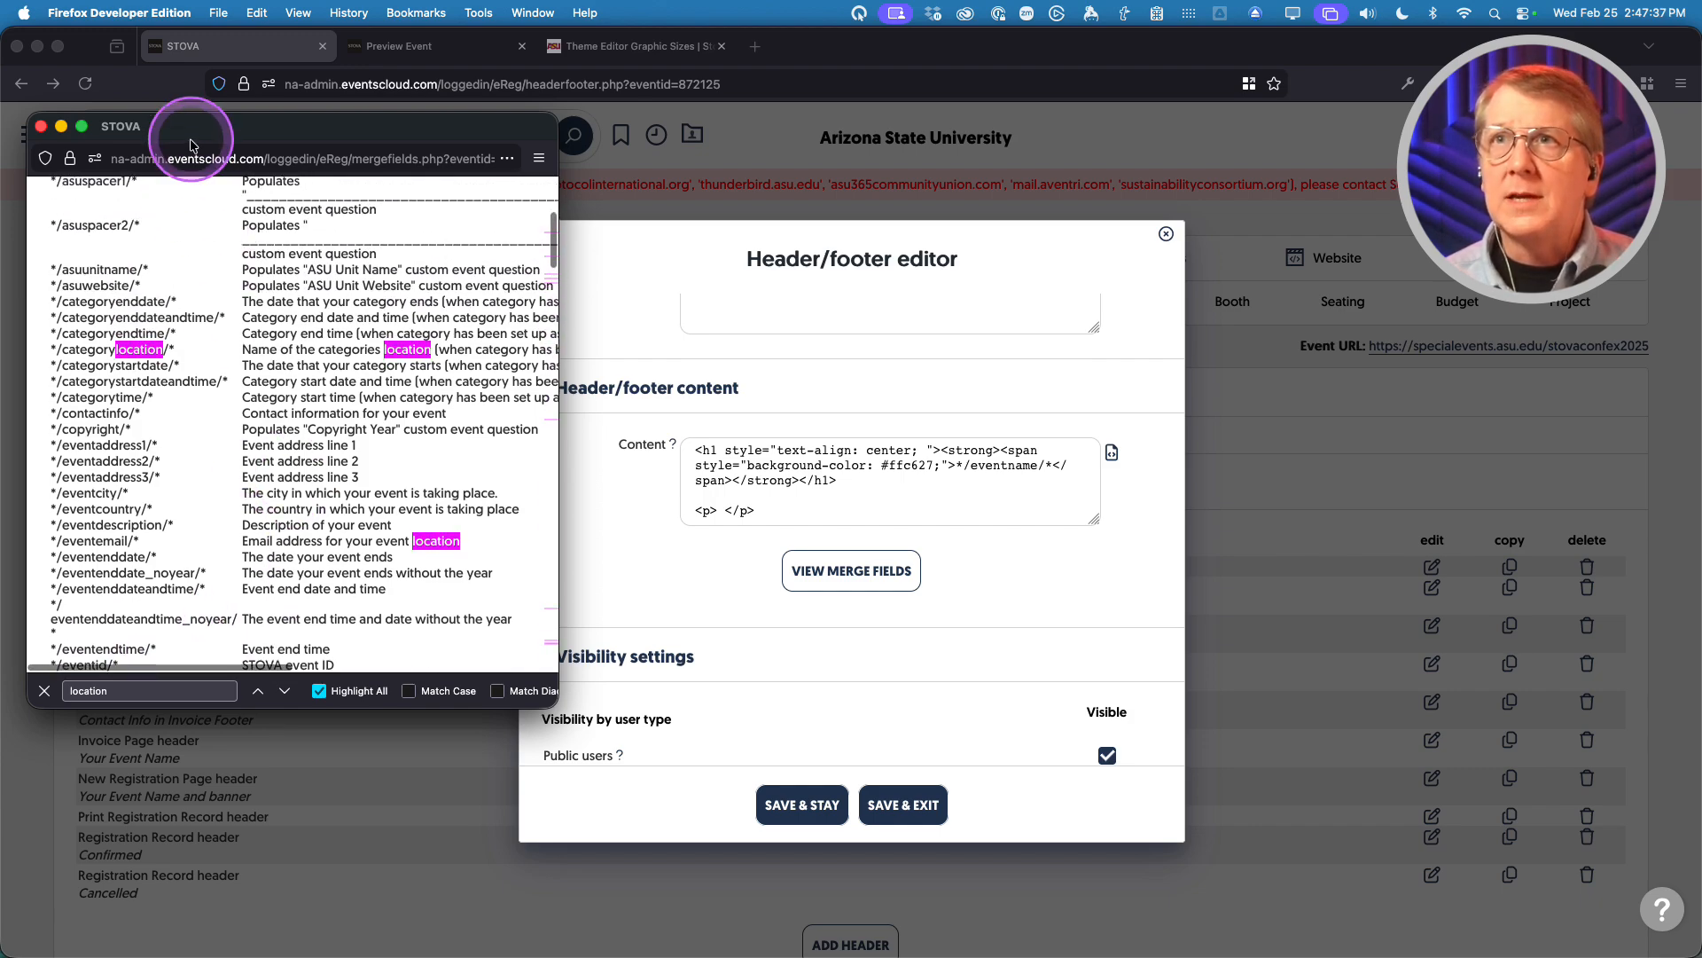
{"action": "left_click", "coordinate": [651, 209]}
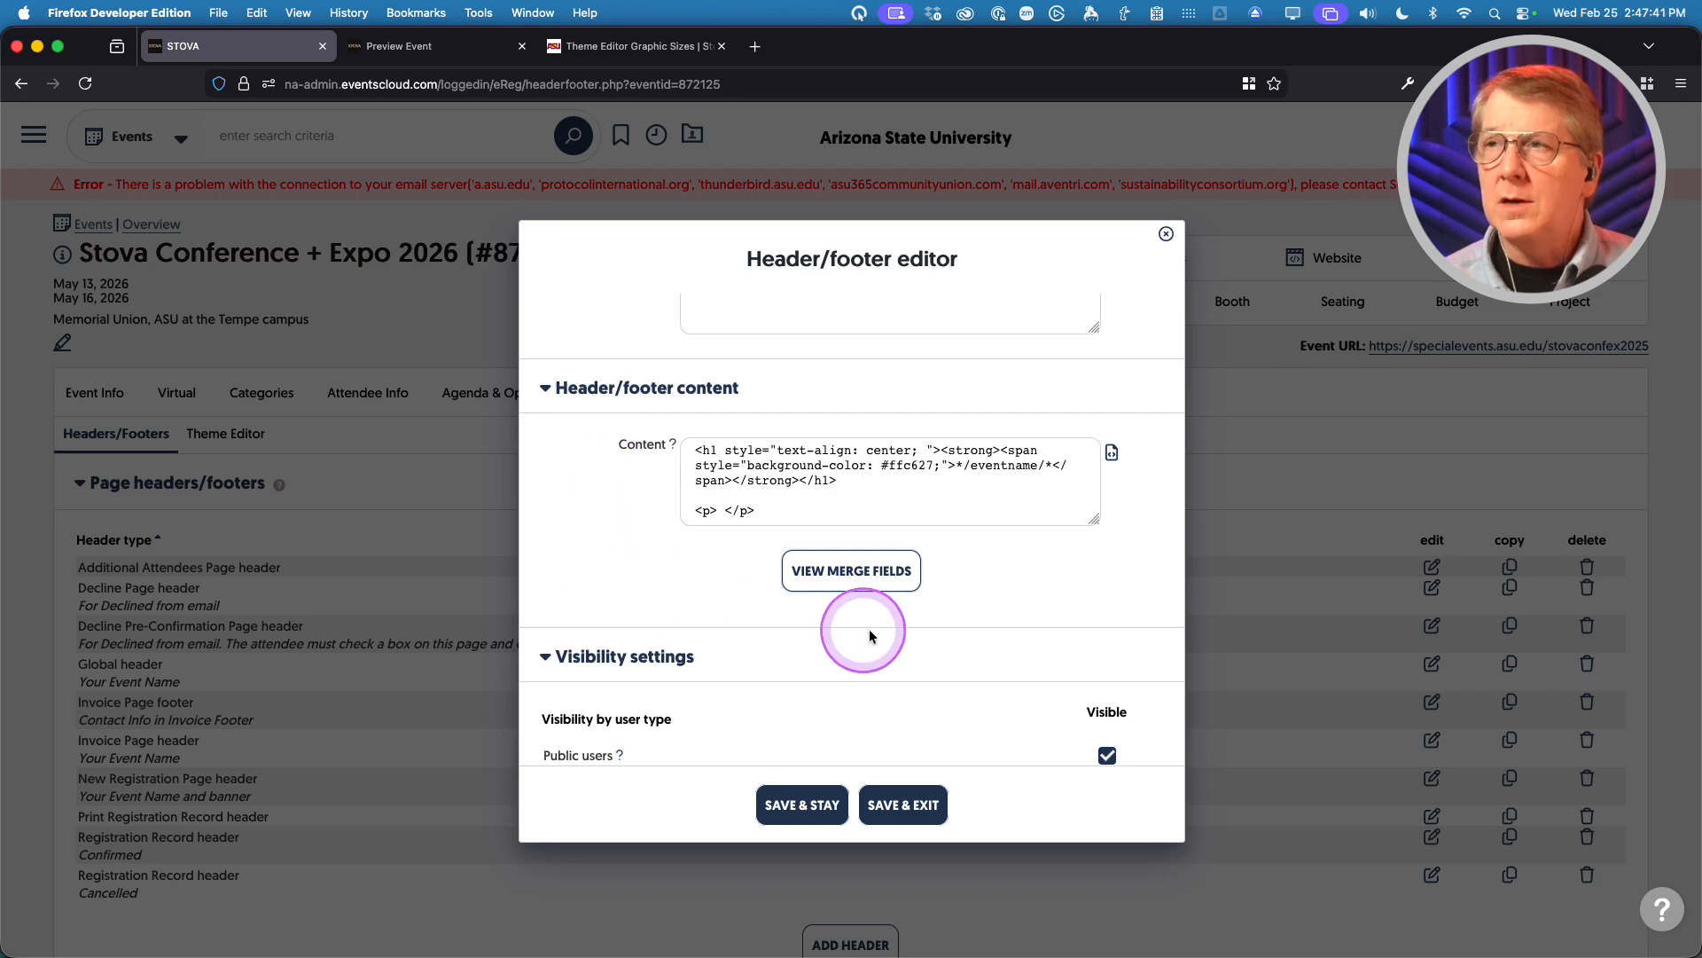
- Open the header content in the Content Editor and paste */eventlocation/* as a centered line below the event name
{"action": "left_click", "coordinate": [1112, 457]}
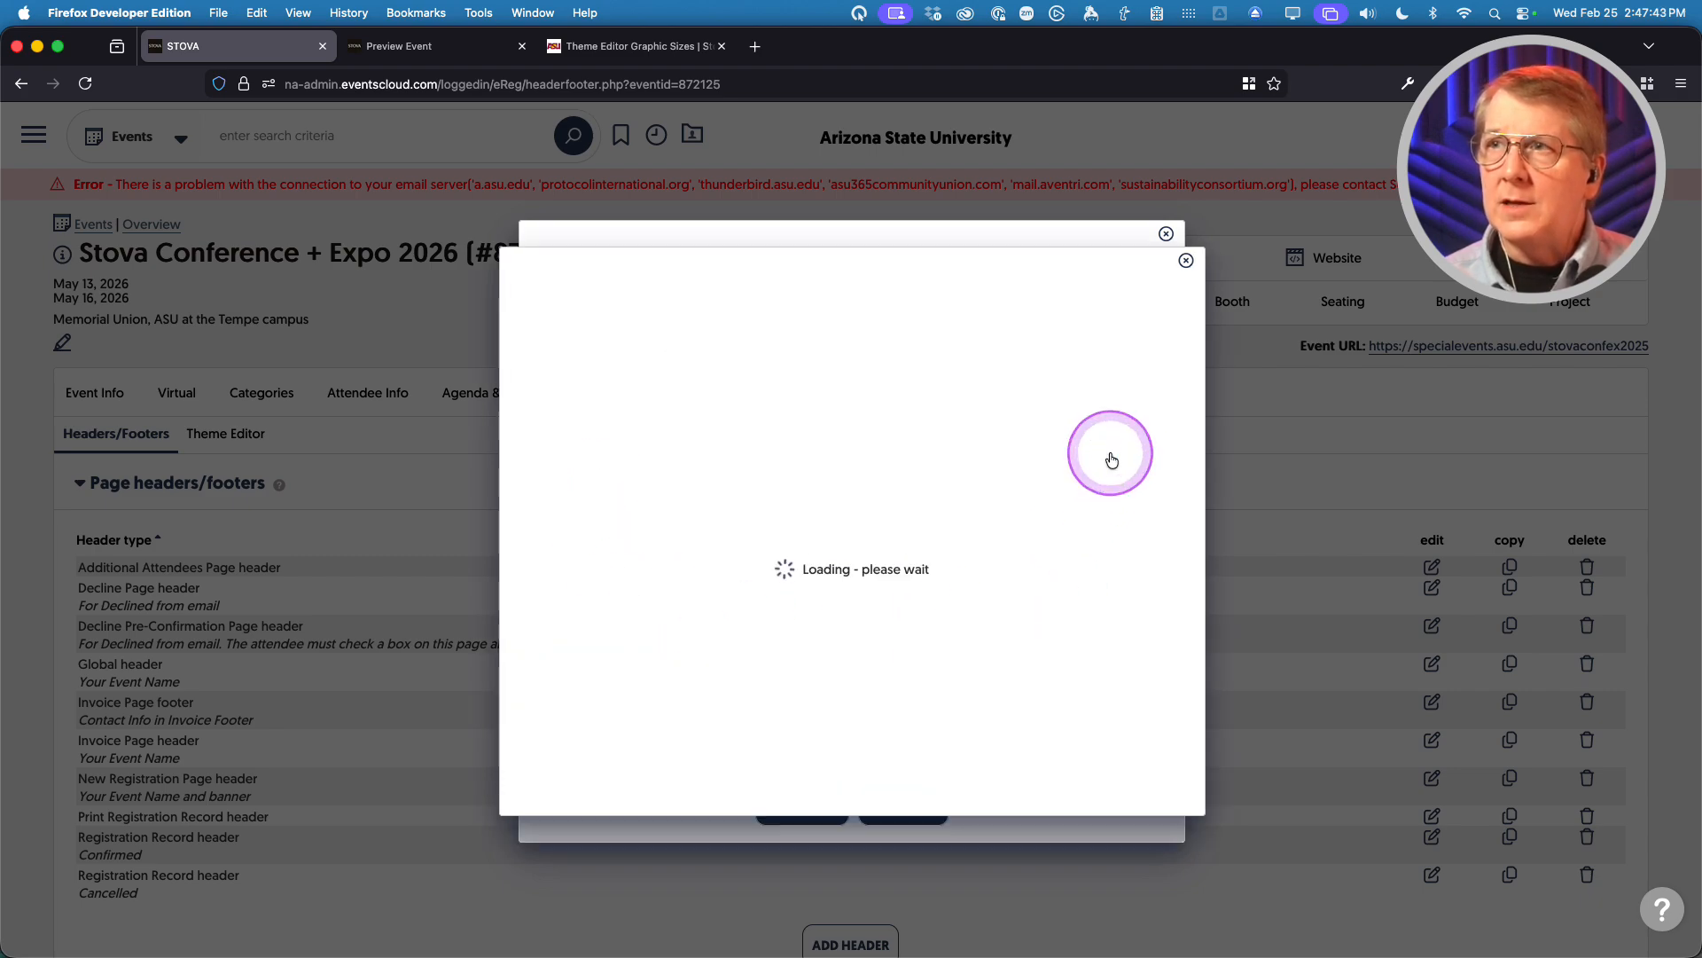
{"action": "scroll", "coordinate": [683, 524], "scroll_direction": "down", "scroll_amount": 2}
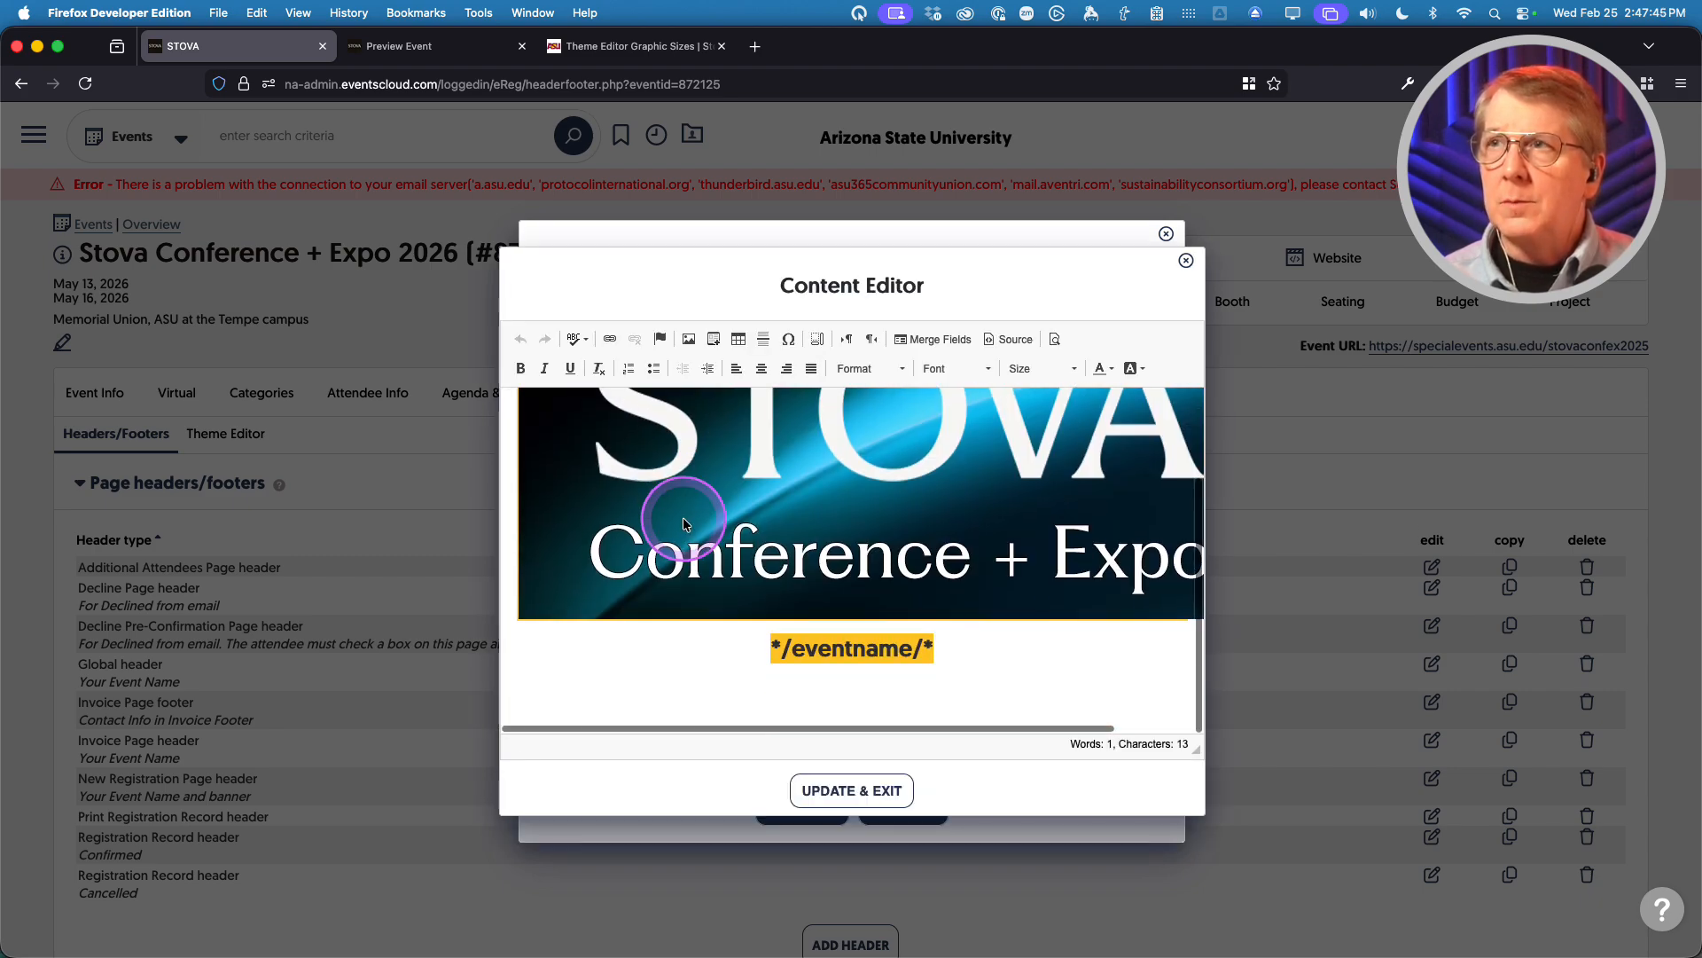
{"action": "left_click", "coordinate": [750, 695]}
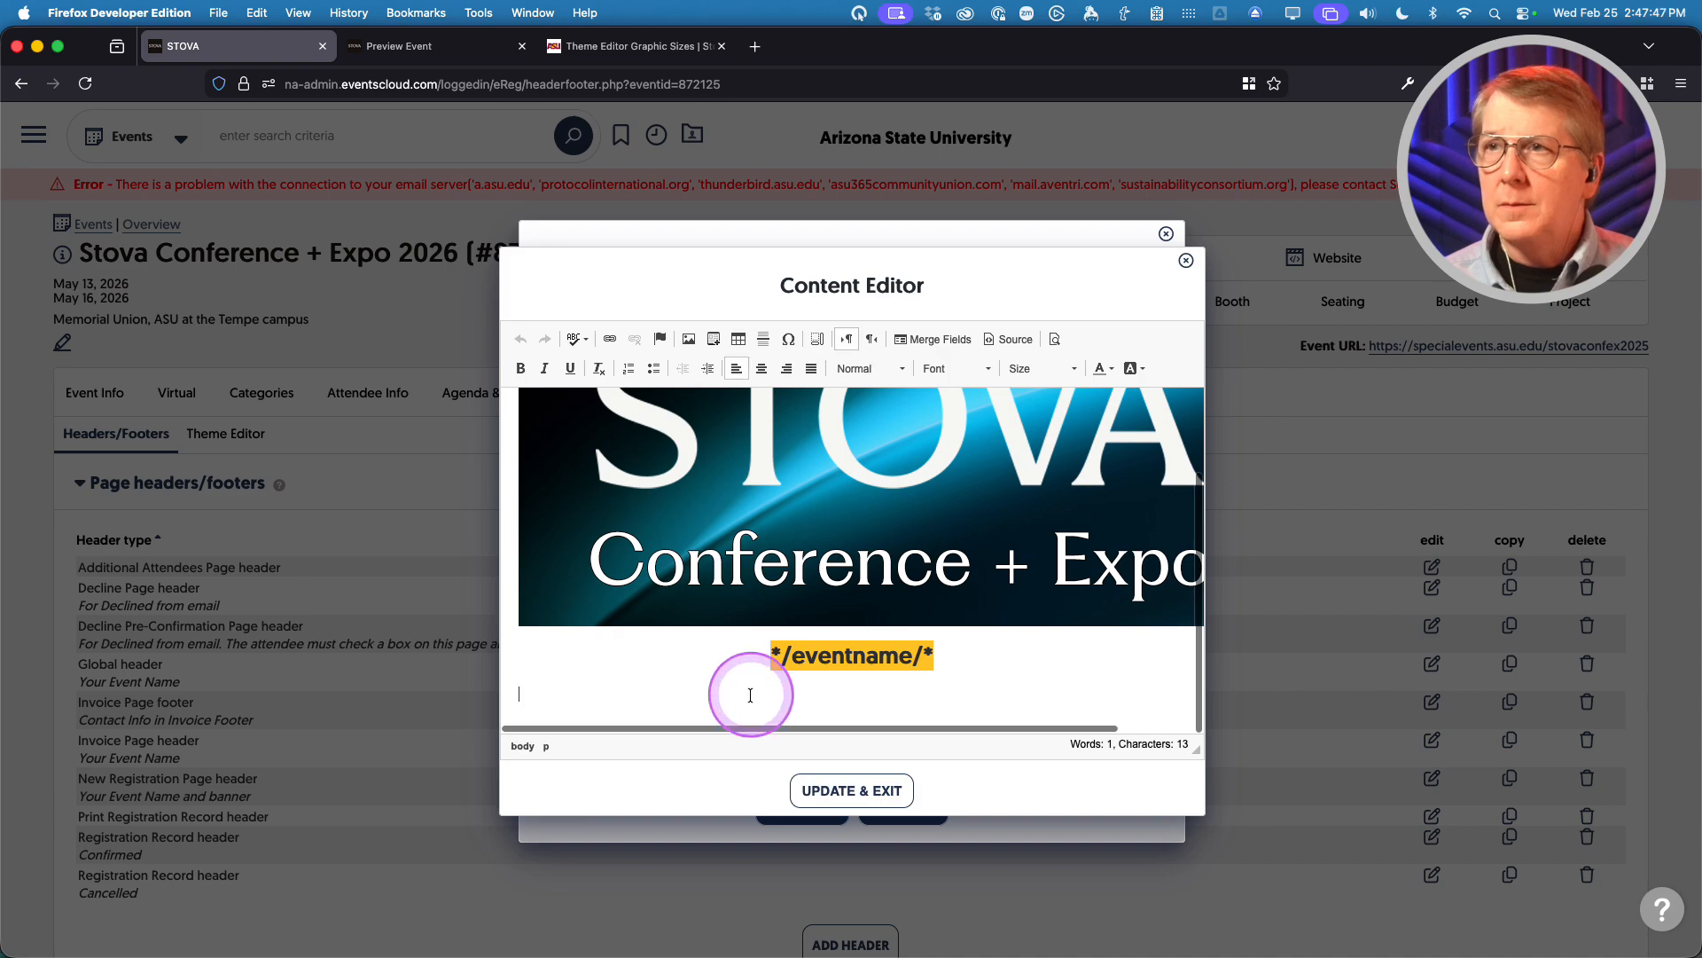
{"action": "left_click", "coordinate": [761, 370]}
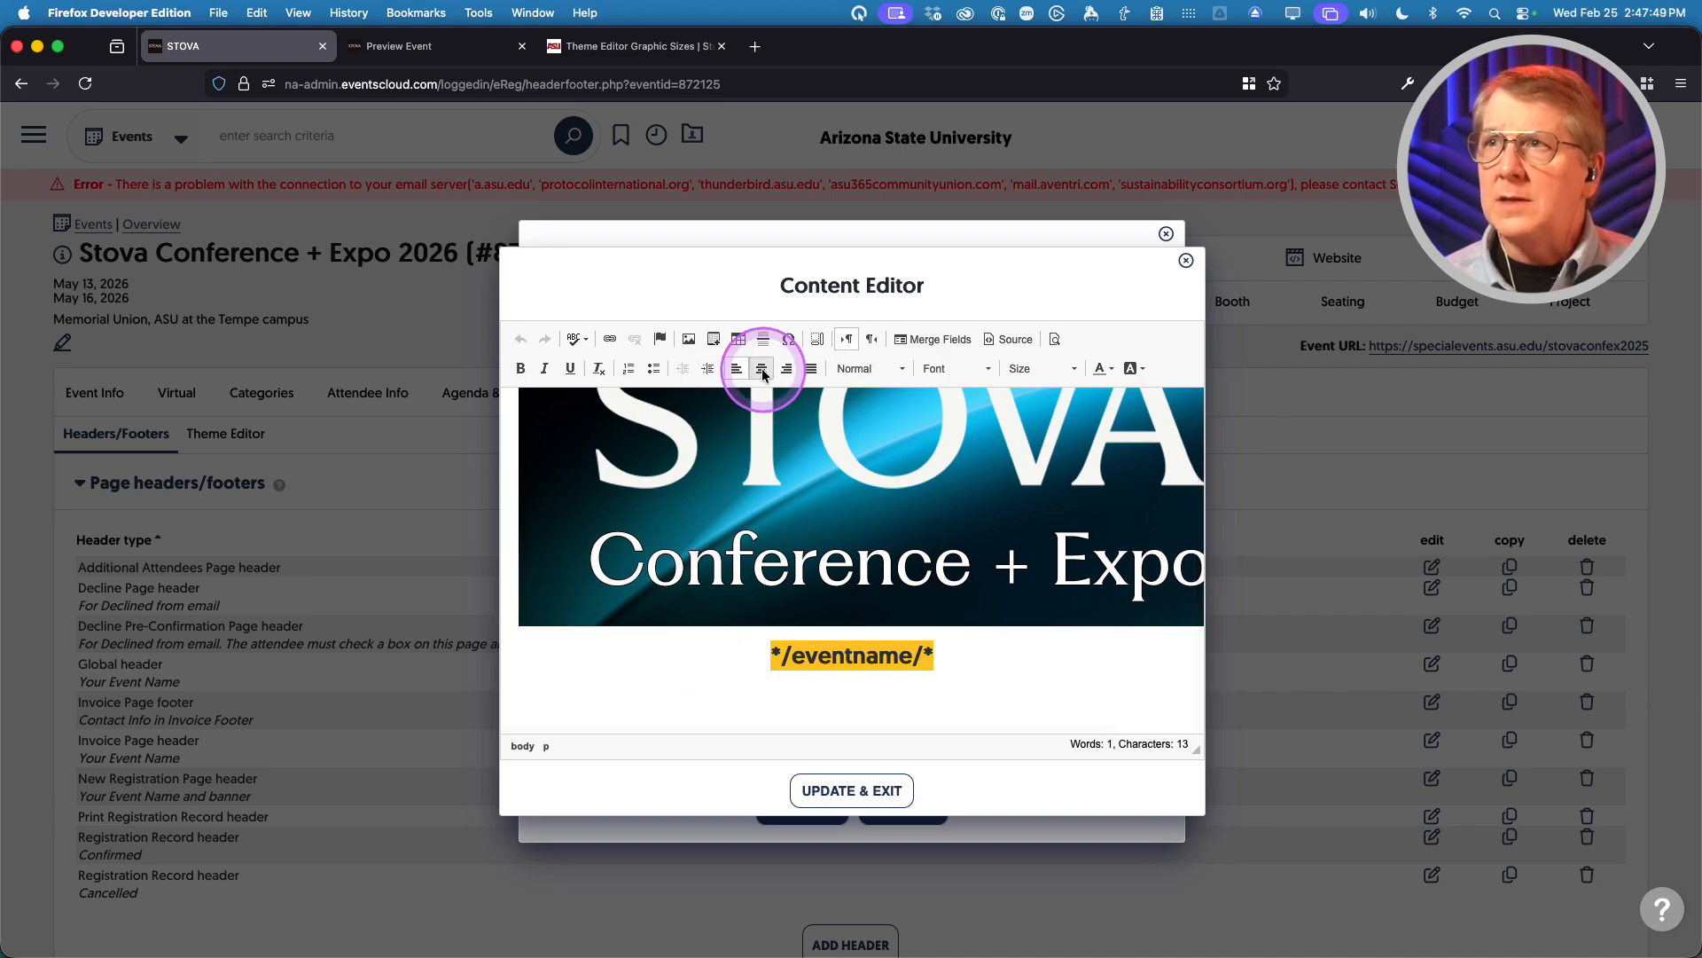
{"action": "key", "text": "super+v"}
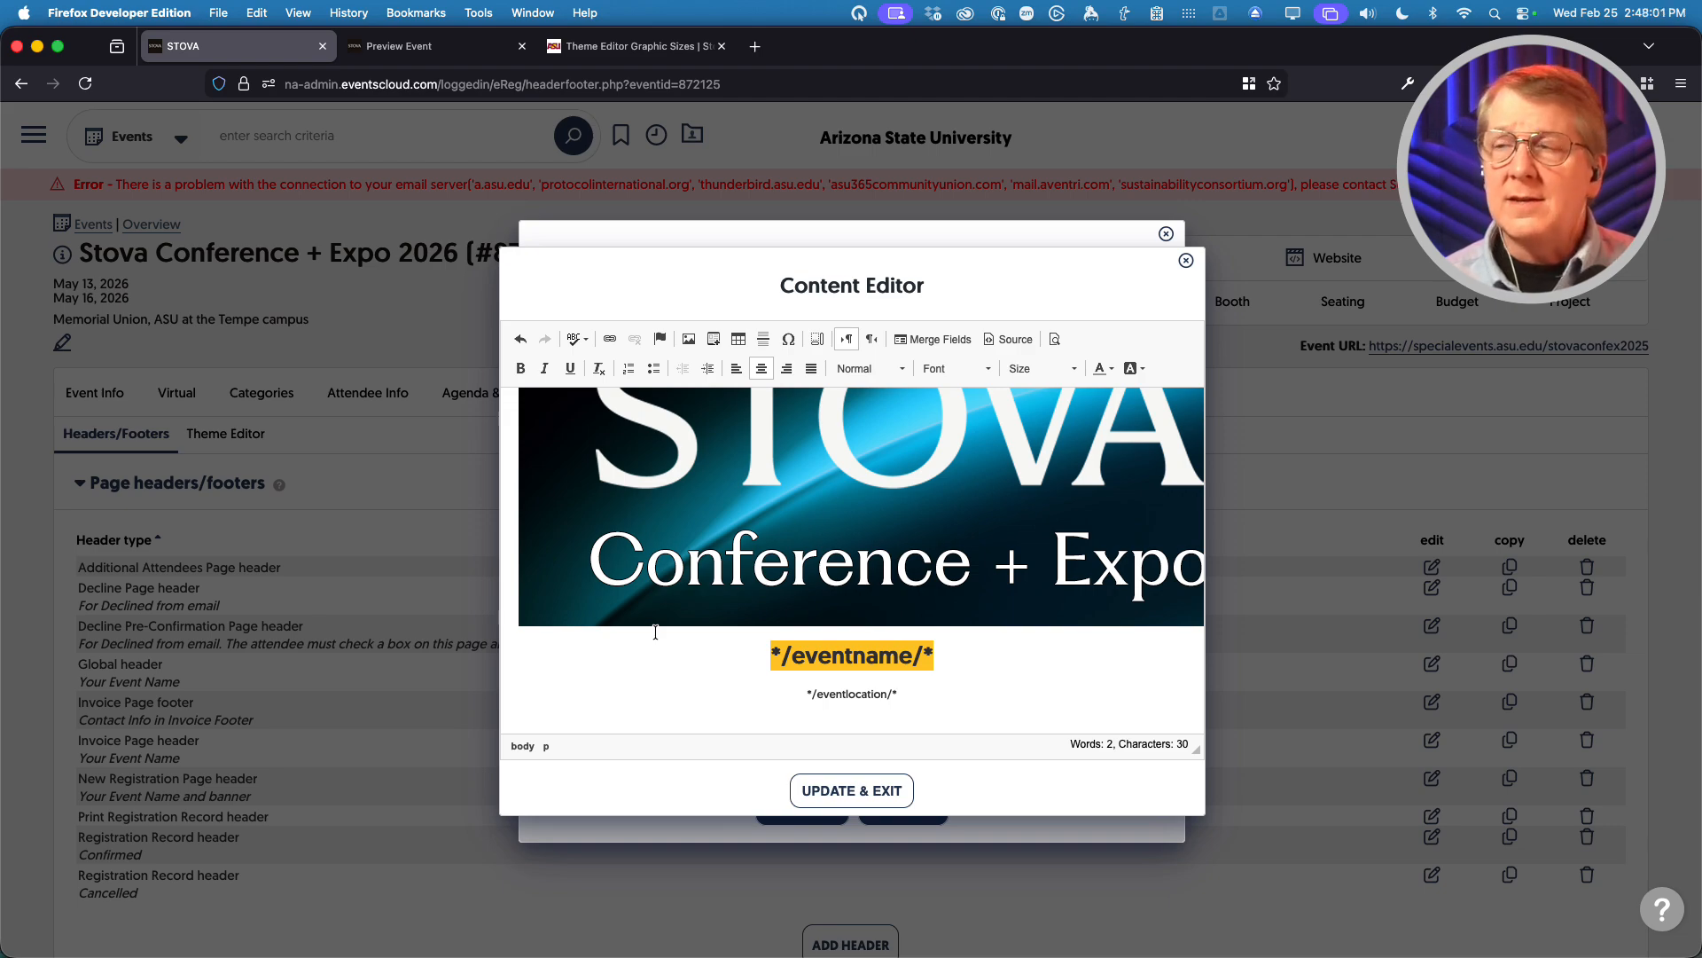
- Insert a blank line between the event name and the event location merge field
{"action": "left_click", "coordinate": [811, 696]}
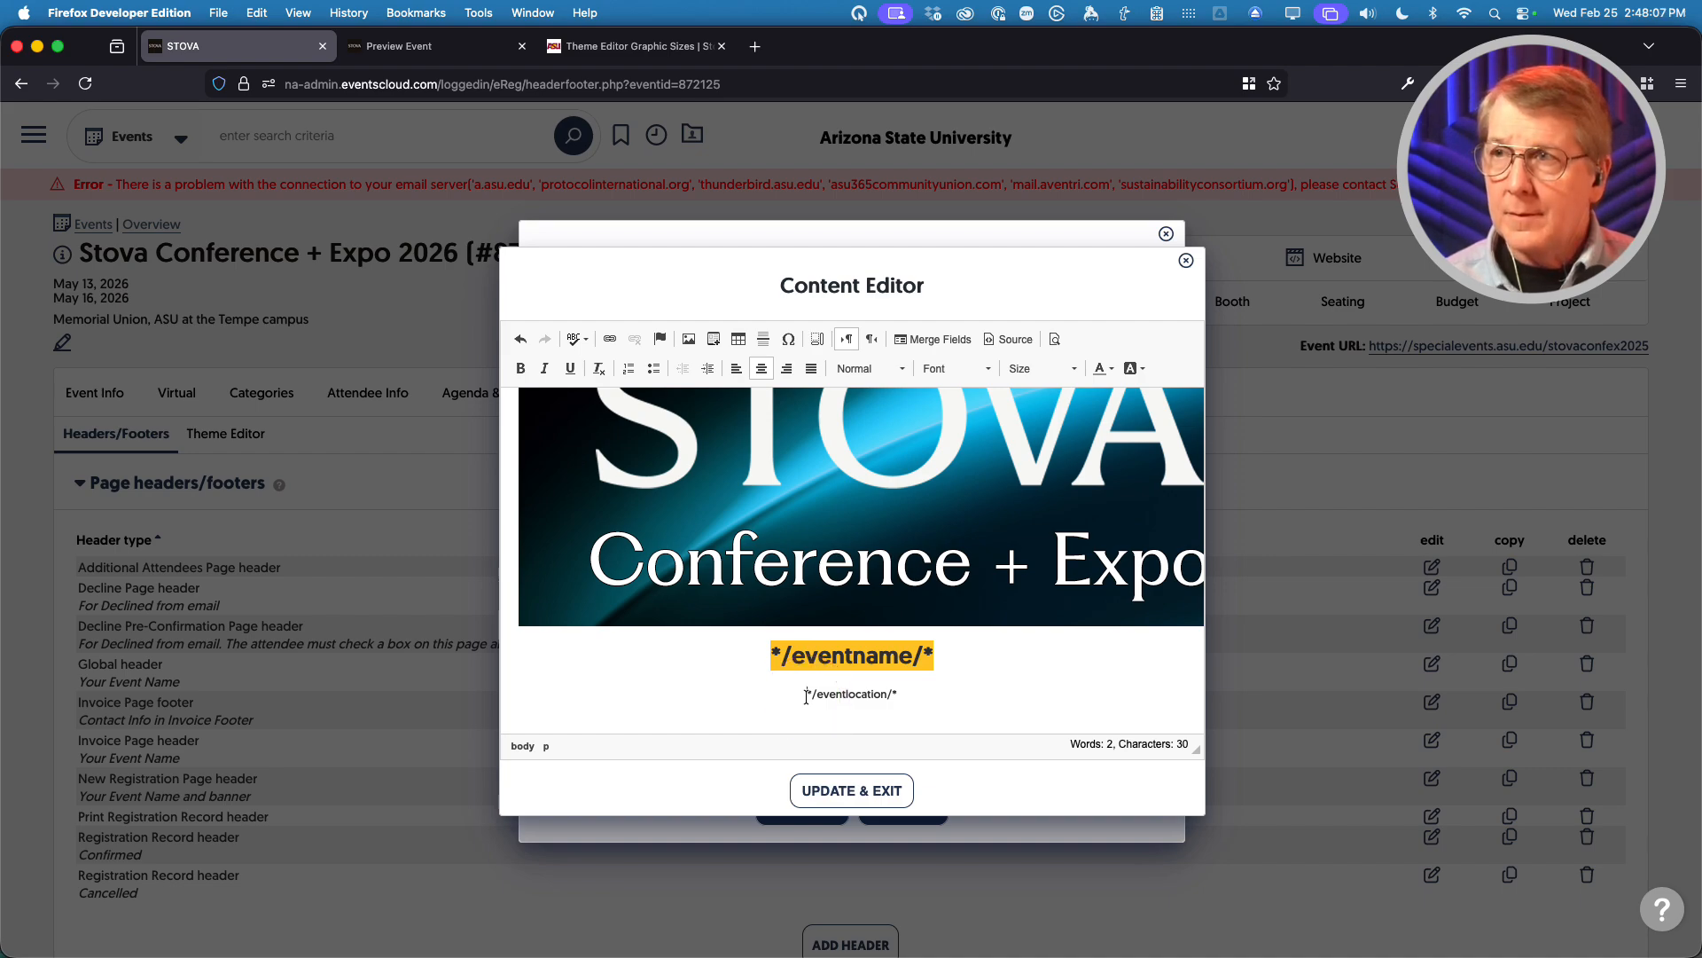
{"action": "left_click", "coordinate": [806, 697]}
{"action": "key", "text": "Return"}
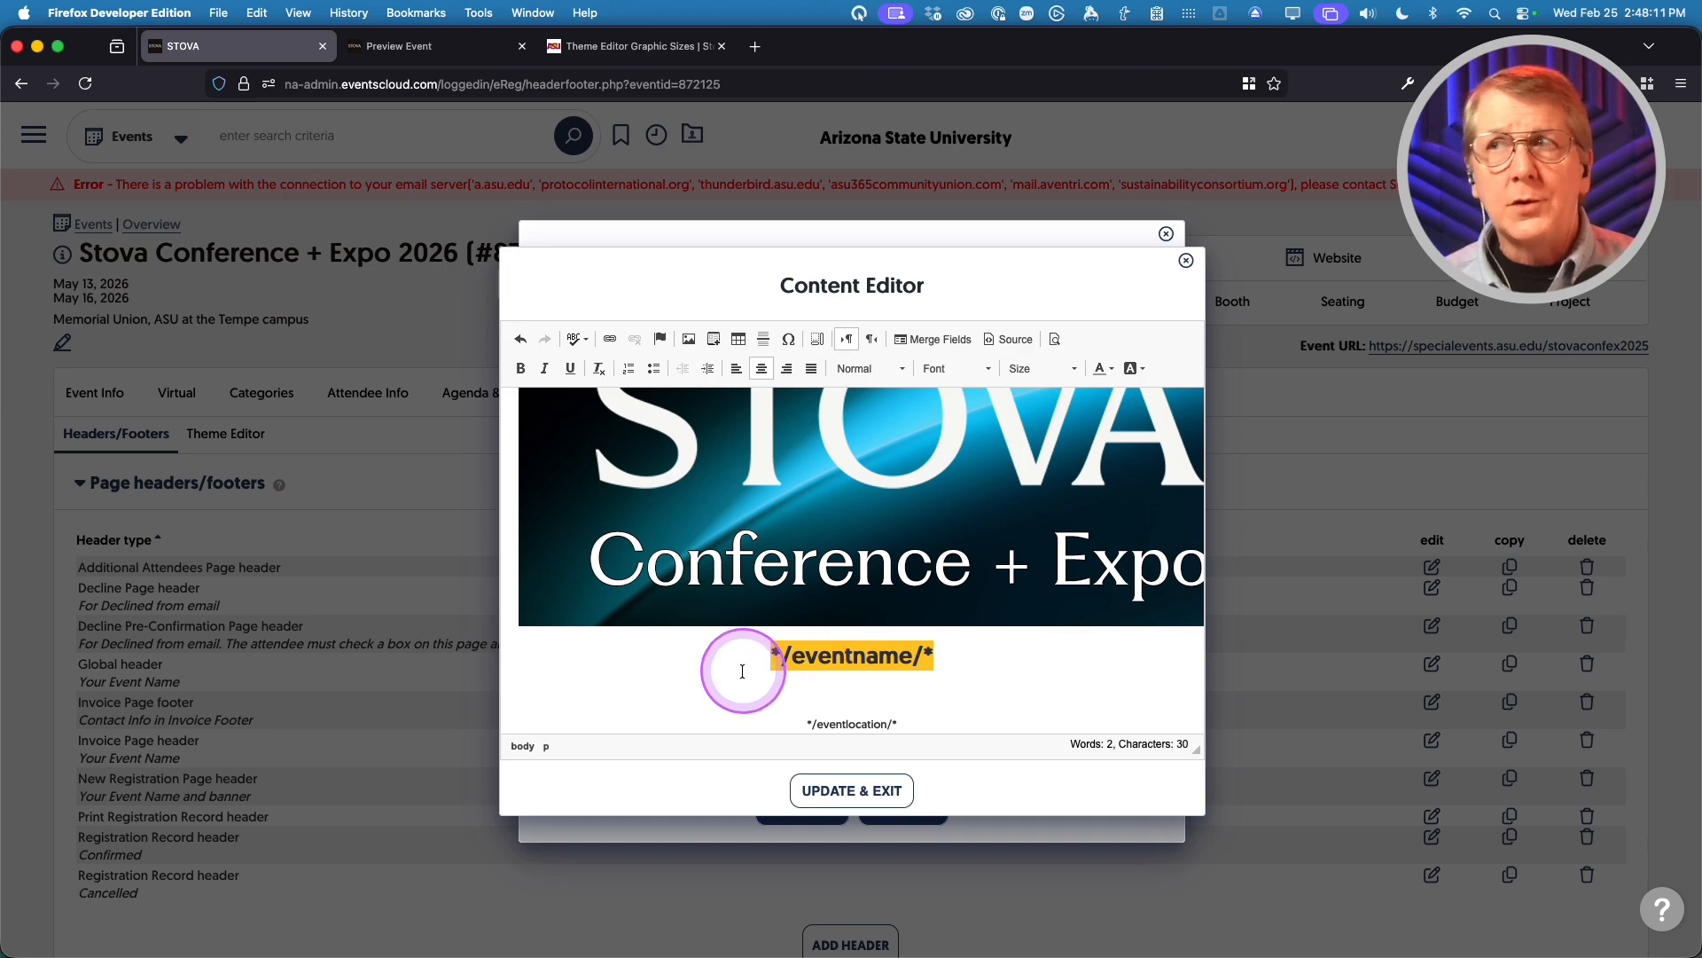
{"action": "left_click", "coordinate": [876, 543]}
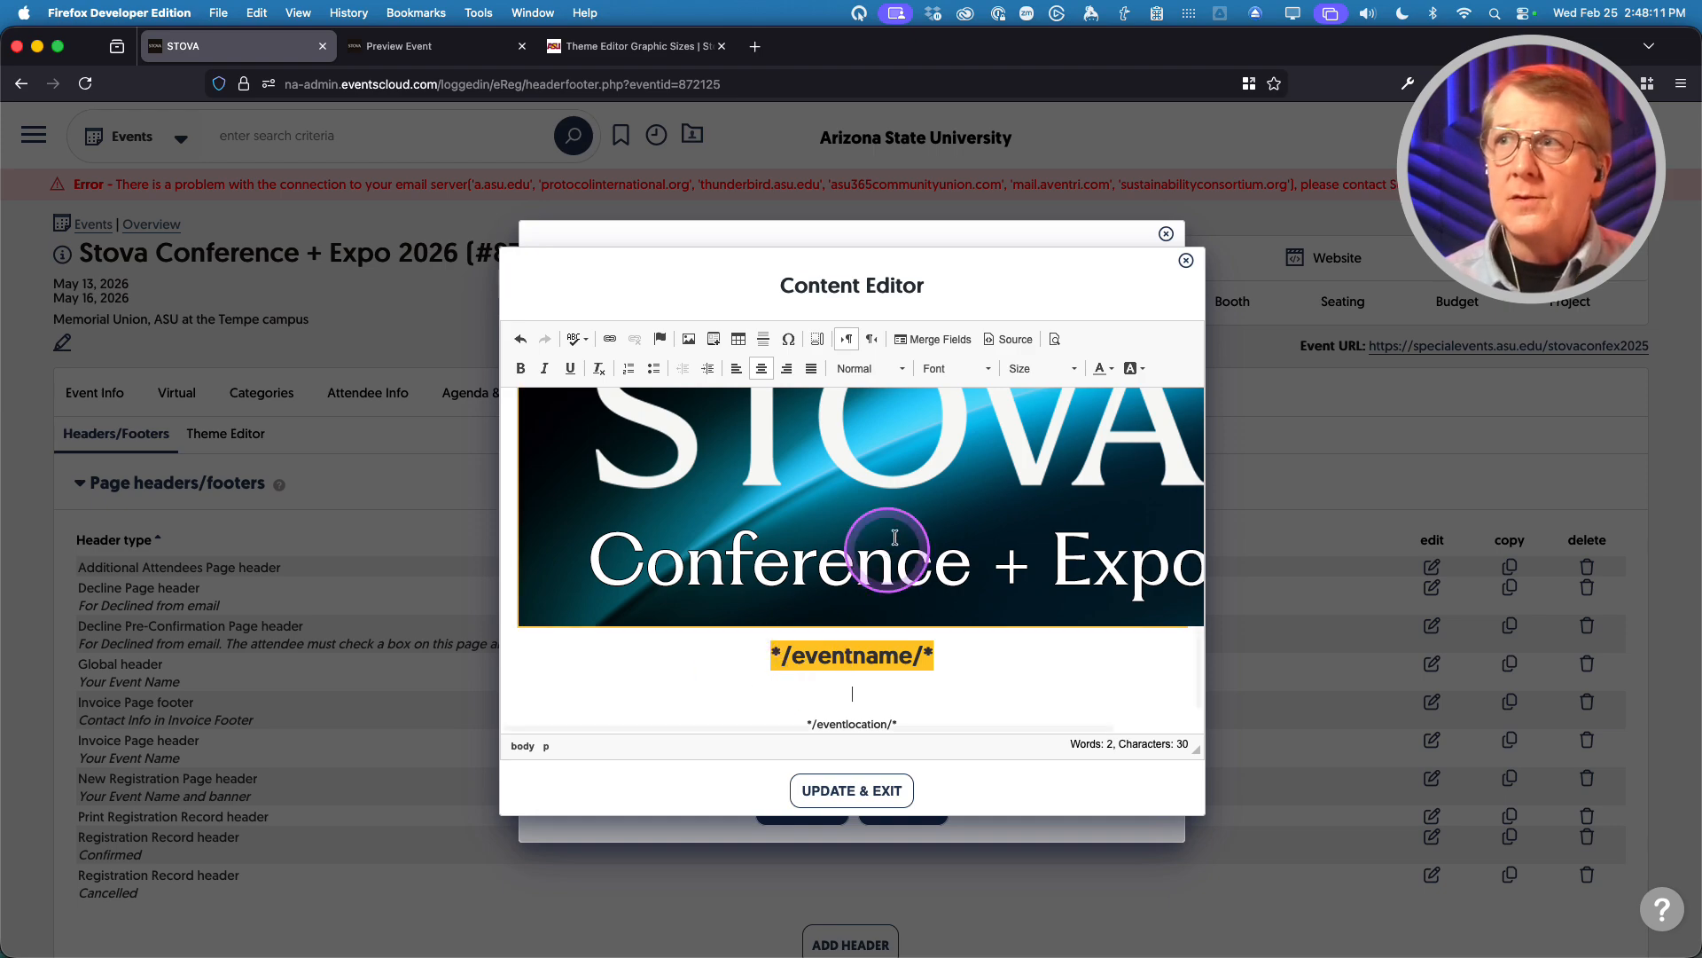
- Search the Event details merge fields for "date" and insert "The date that your event starts" on the blank line
{"action": "left_click", "coordinate": [923, 342]}
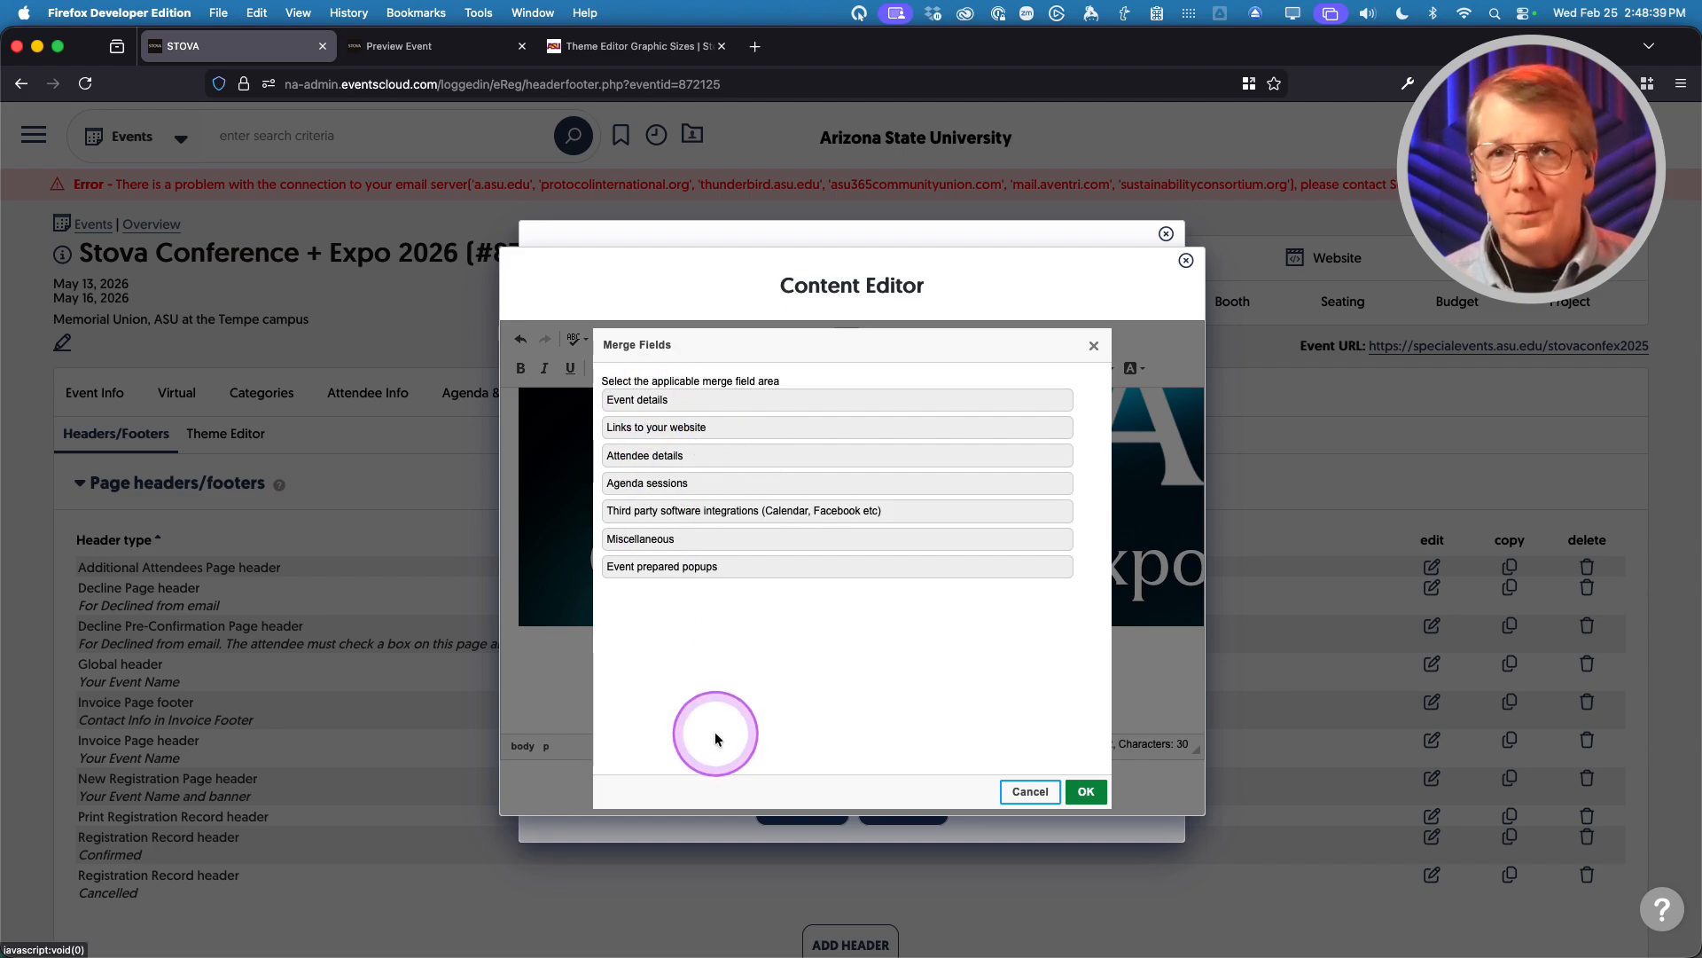
{"action": "left_click", "coordinate": [644, 406]}
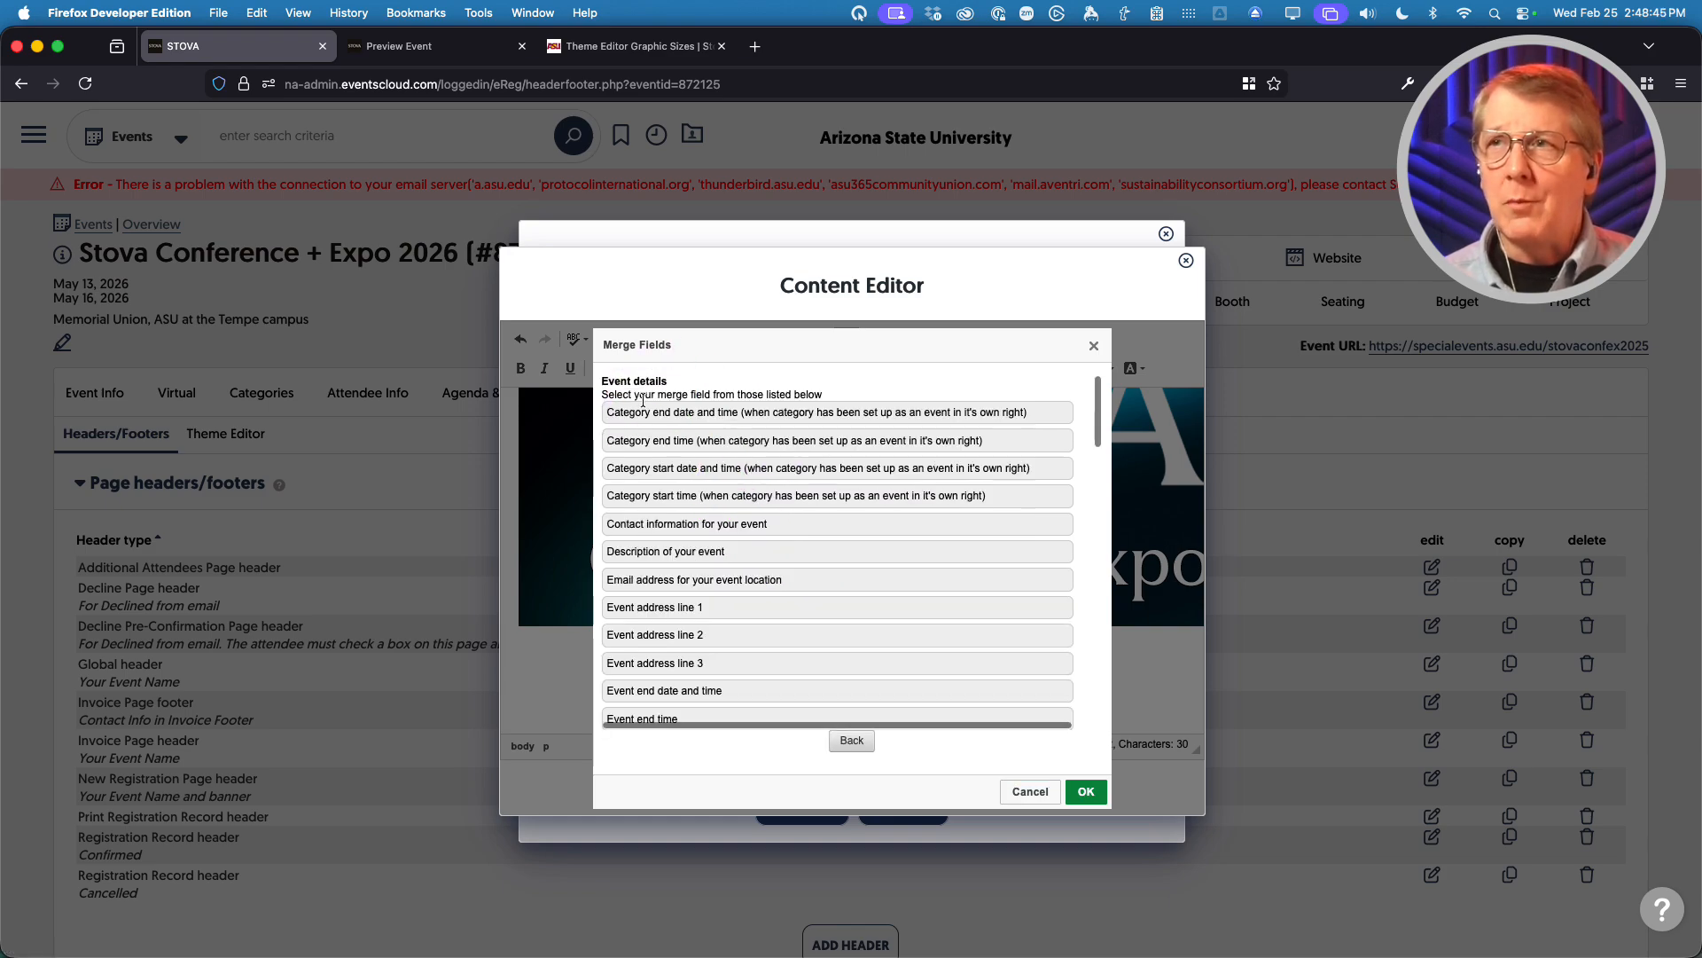
{"action": "key", "text": "super+f"}
{"action": "type", "text": "date"}
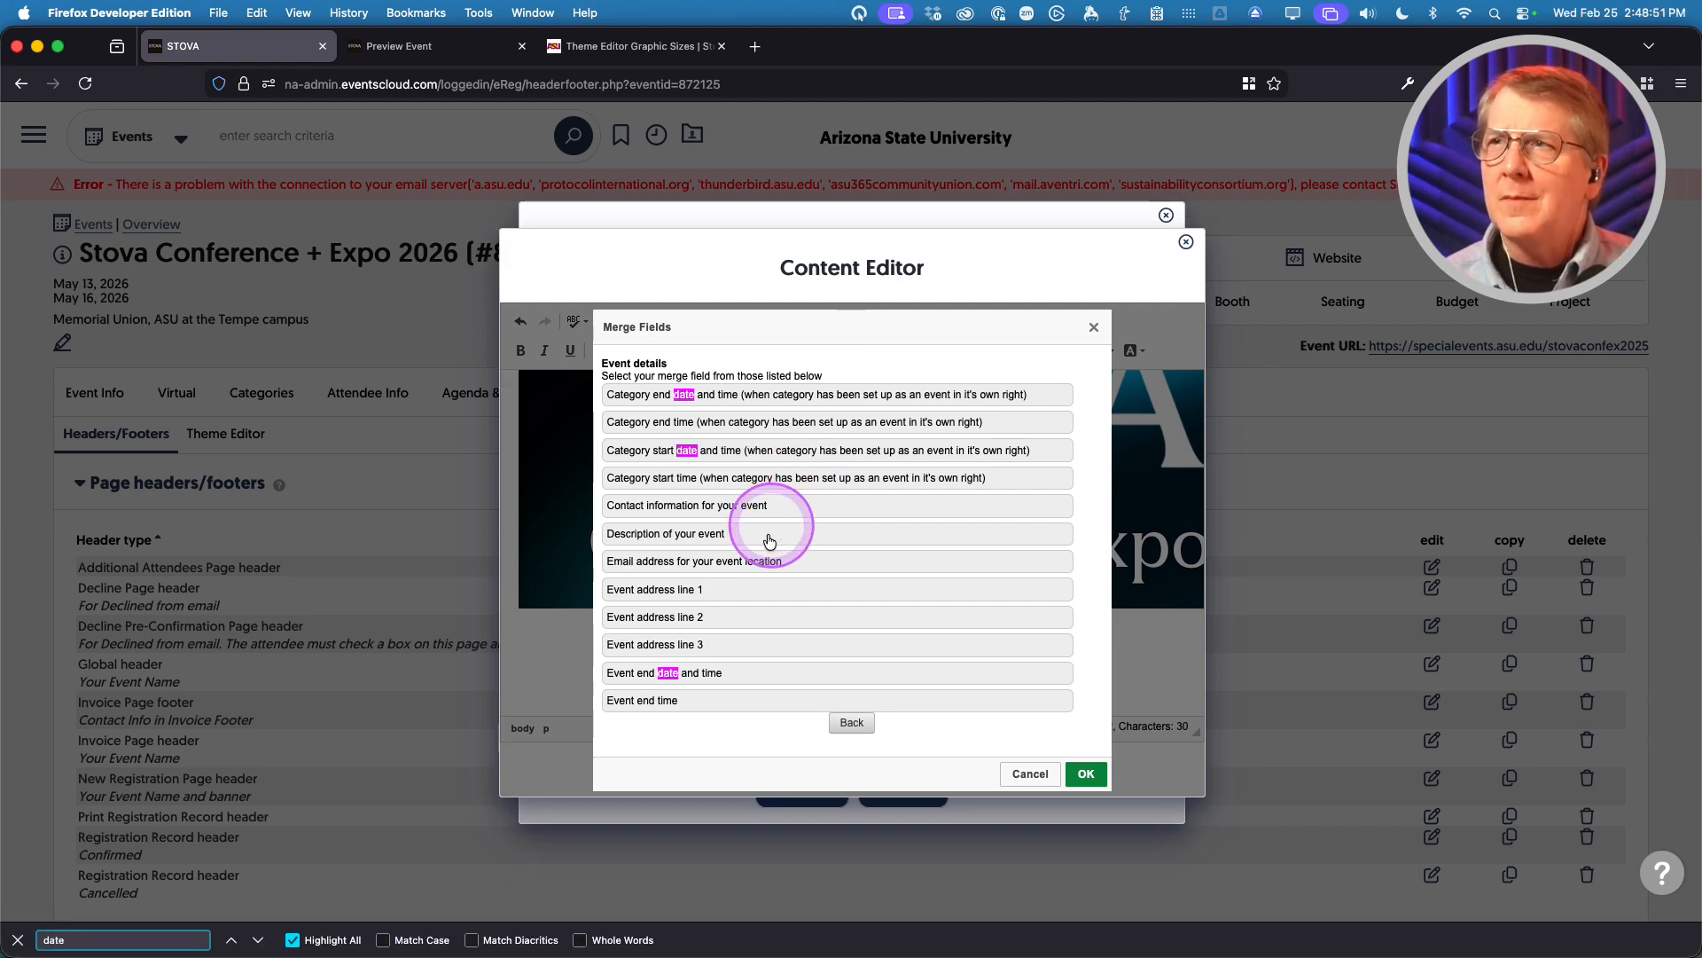
{"action": "left_click", "coordinate": [256, 940]}
{"action": "left_click", "coordinate": [256, 941]}
{"action": "left_click", "coordinate": [256, 941]}
{"action": "left_click", "coordinate": [256, 940]}
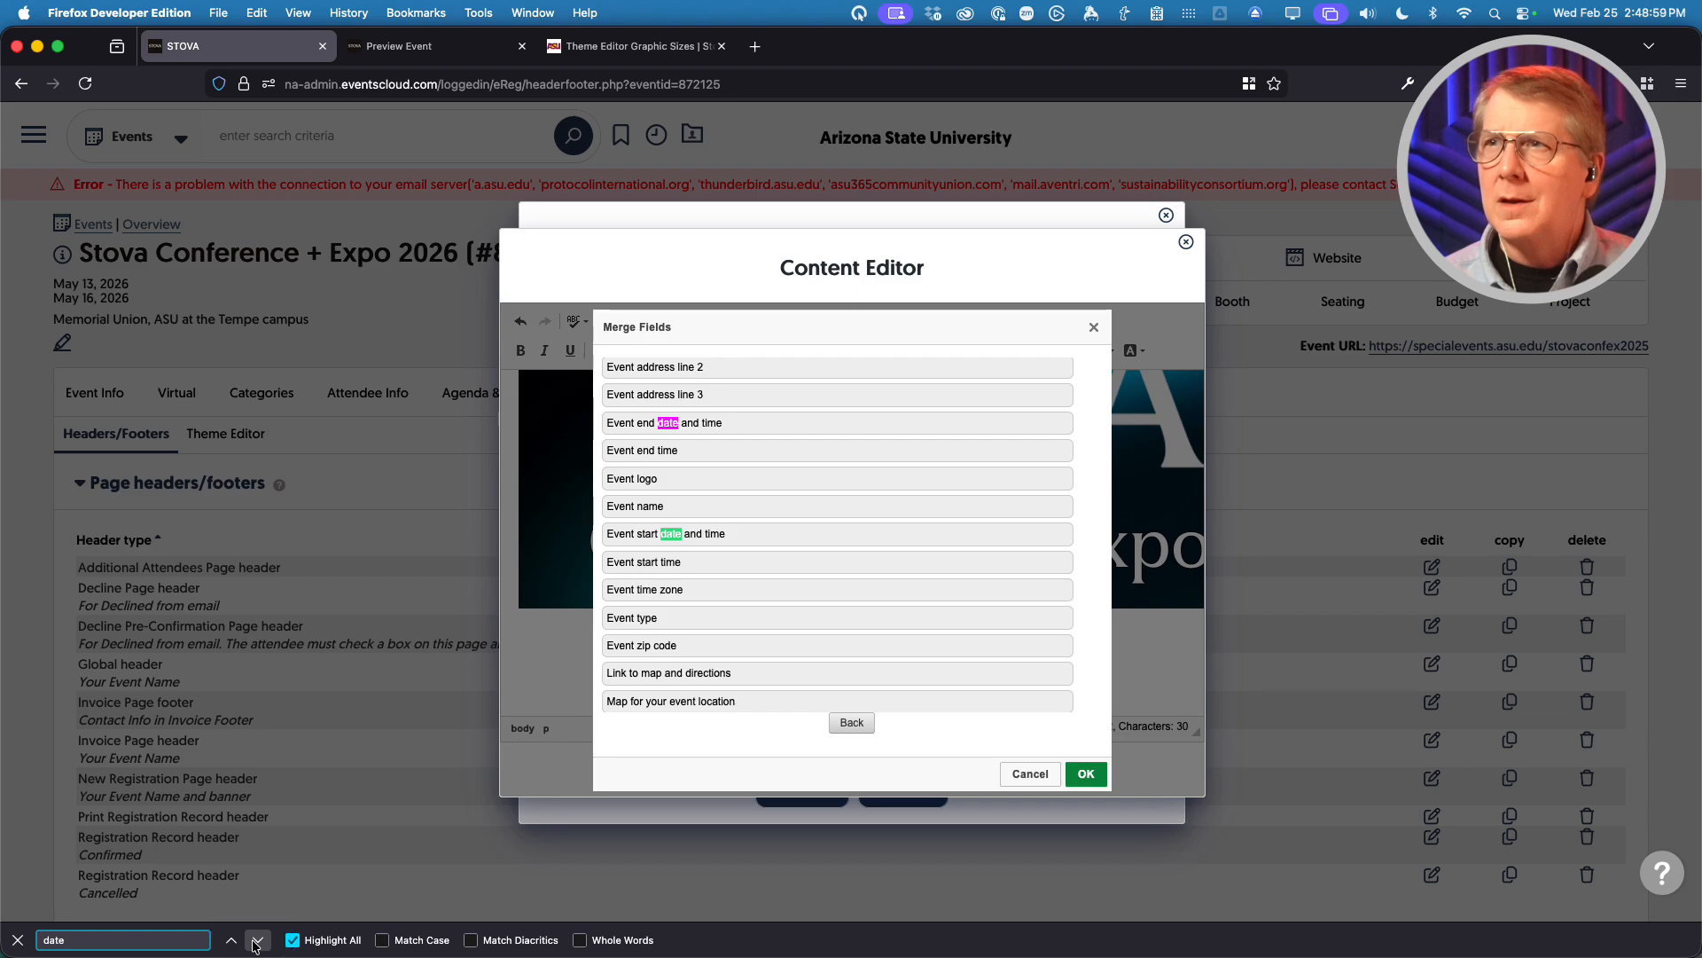
{"action": "left_click", "coordinate": [256, 940]}
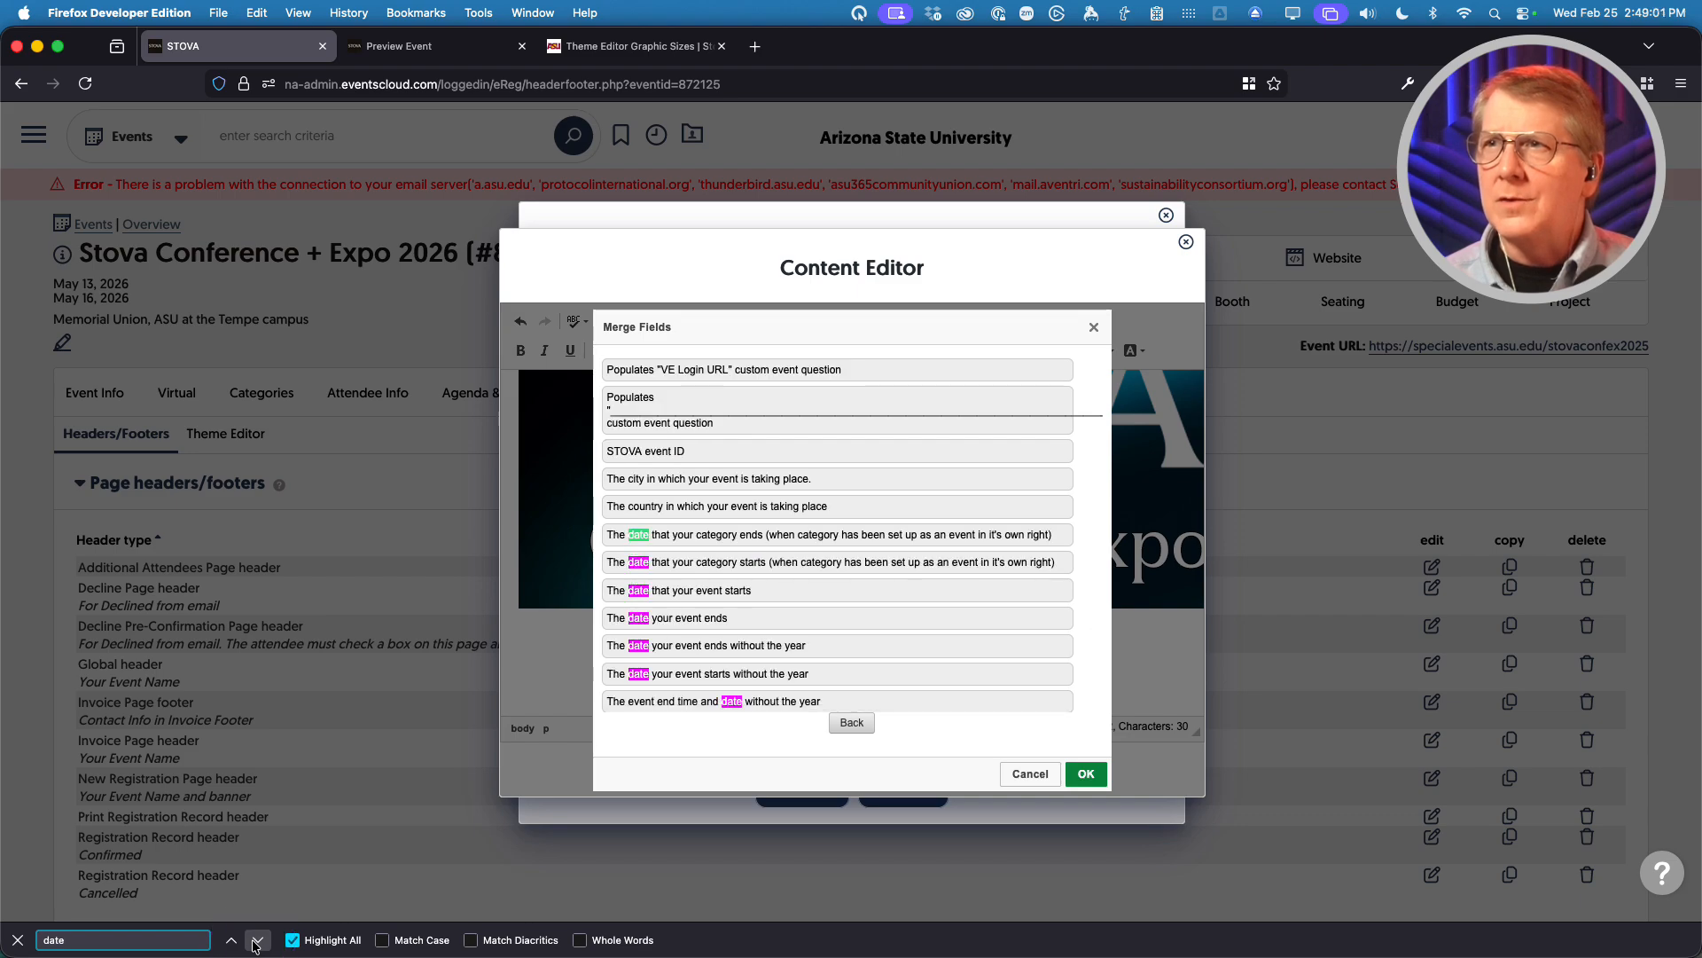
{"action": "scroll", "coordinate": [703, 635], "scroll_direction": "up", "scroll_amount": 1}
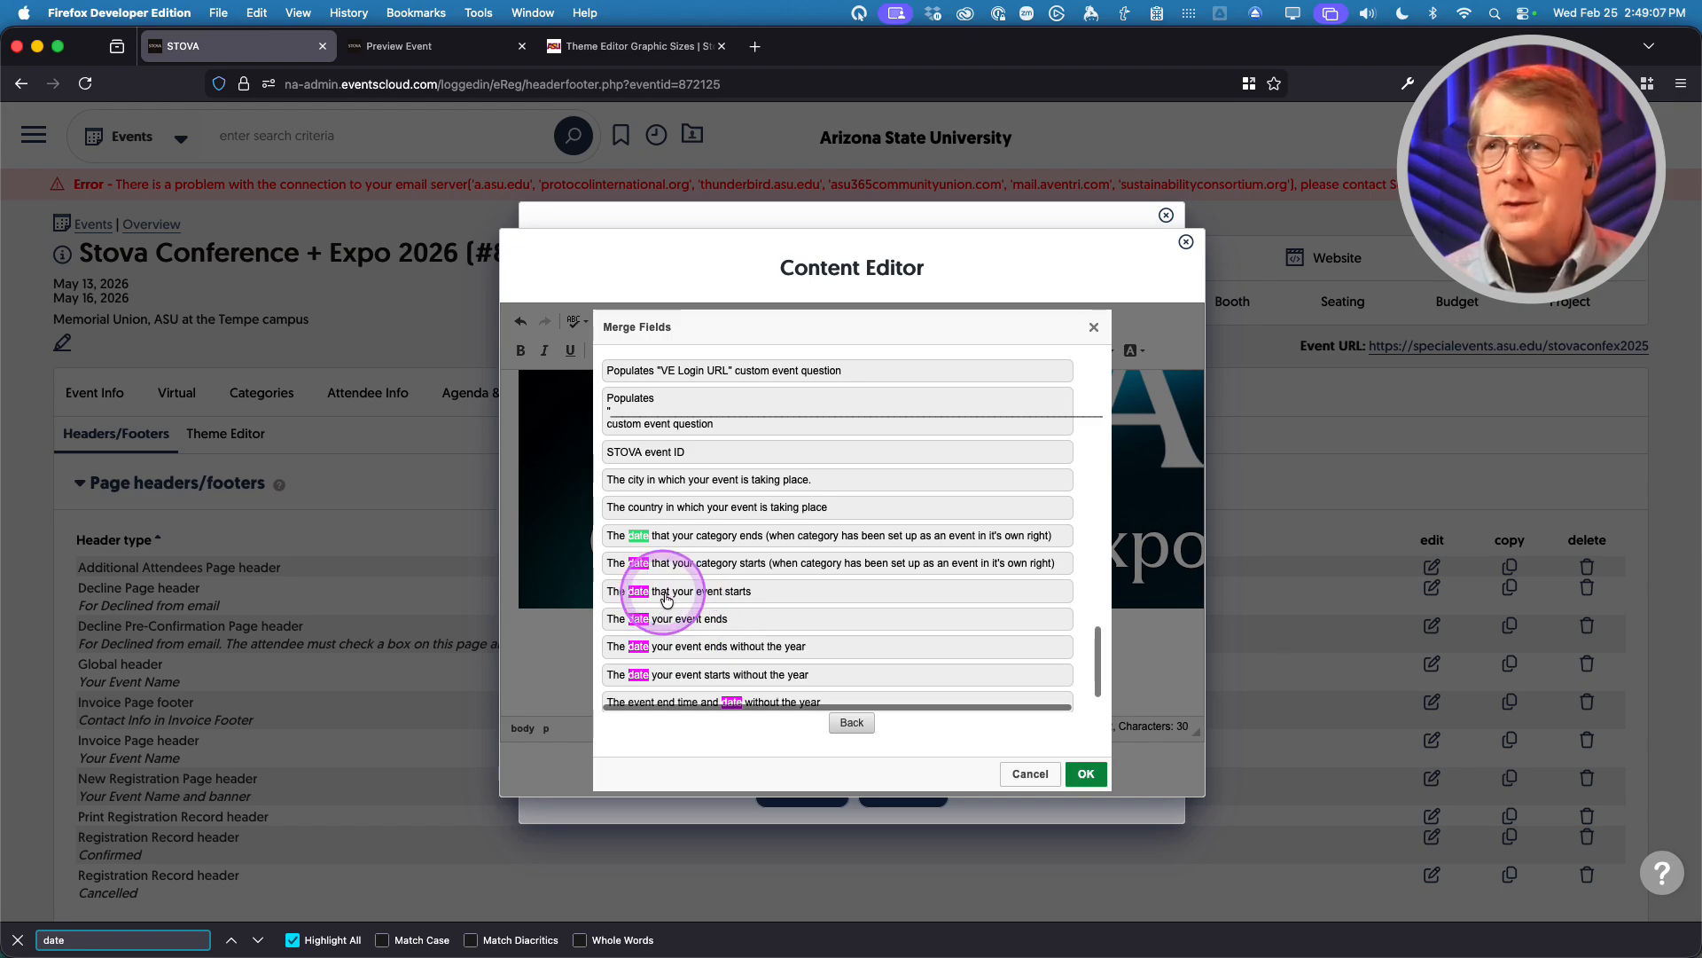
{"action": "left_click", "coordinate": [682, 599]}
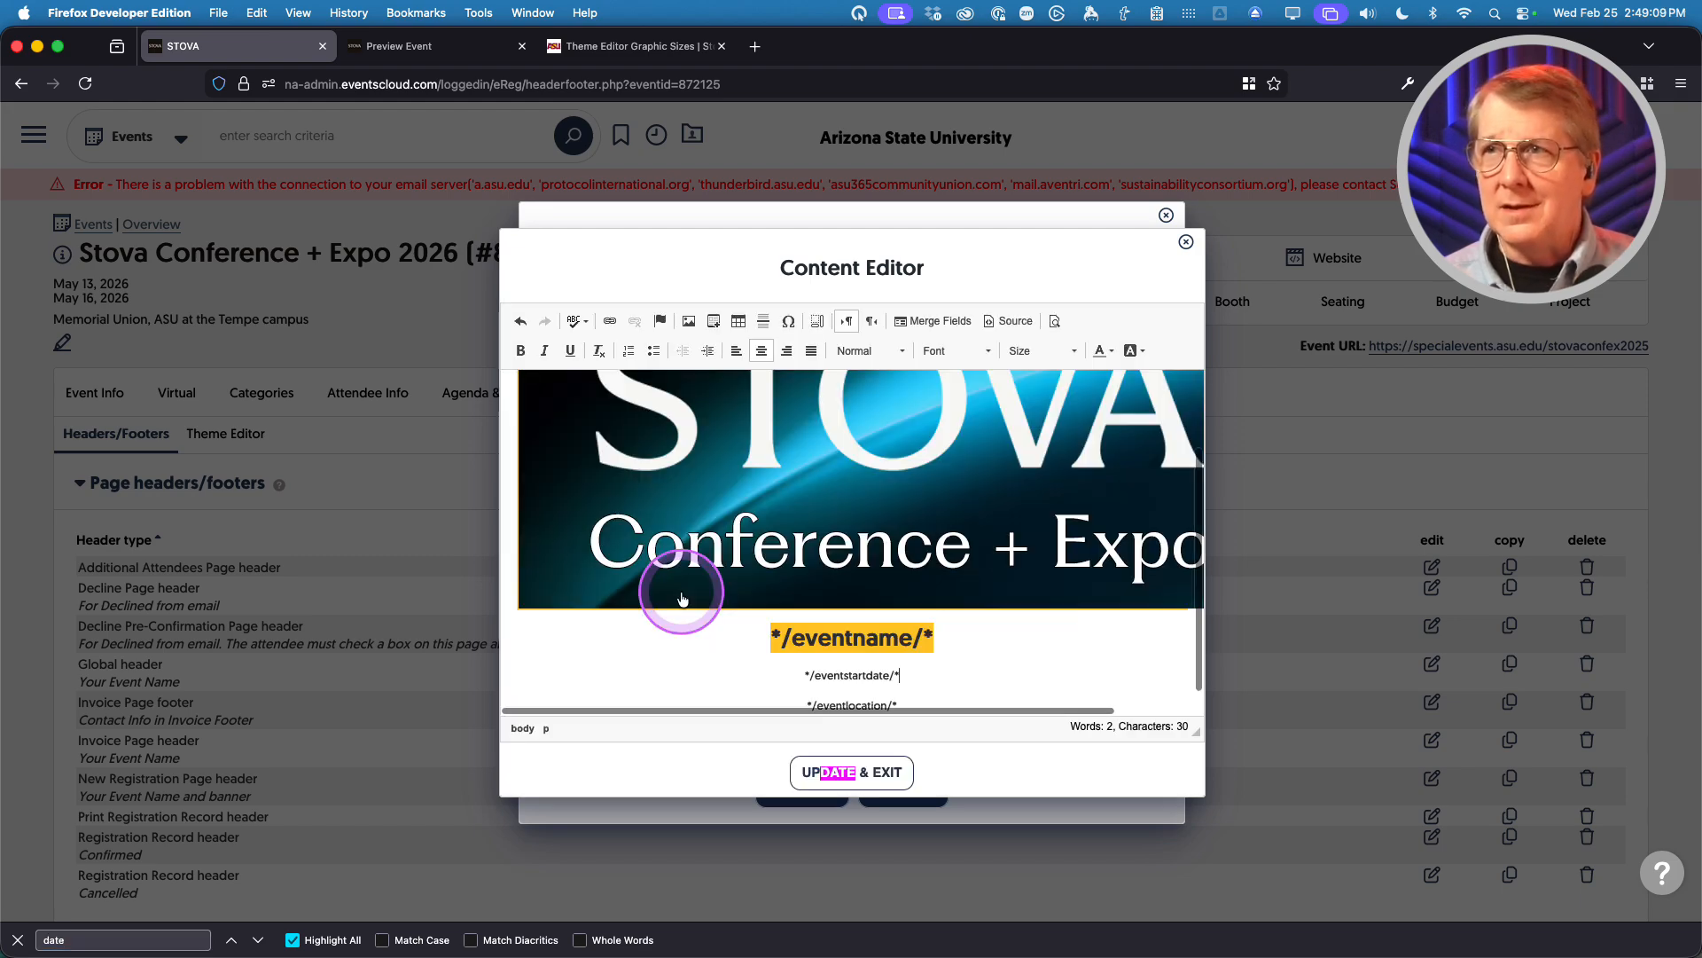
- Add a hyphen and the merge field "The date your event ends" after the start date, and close the text search
{"action": "type", "text": "-"}
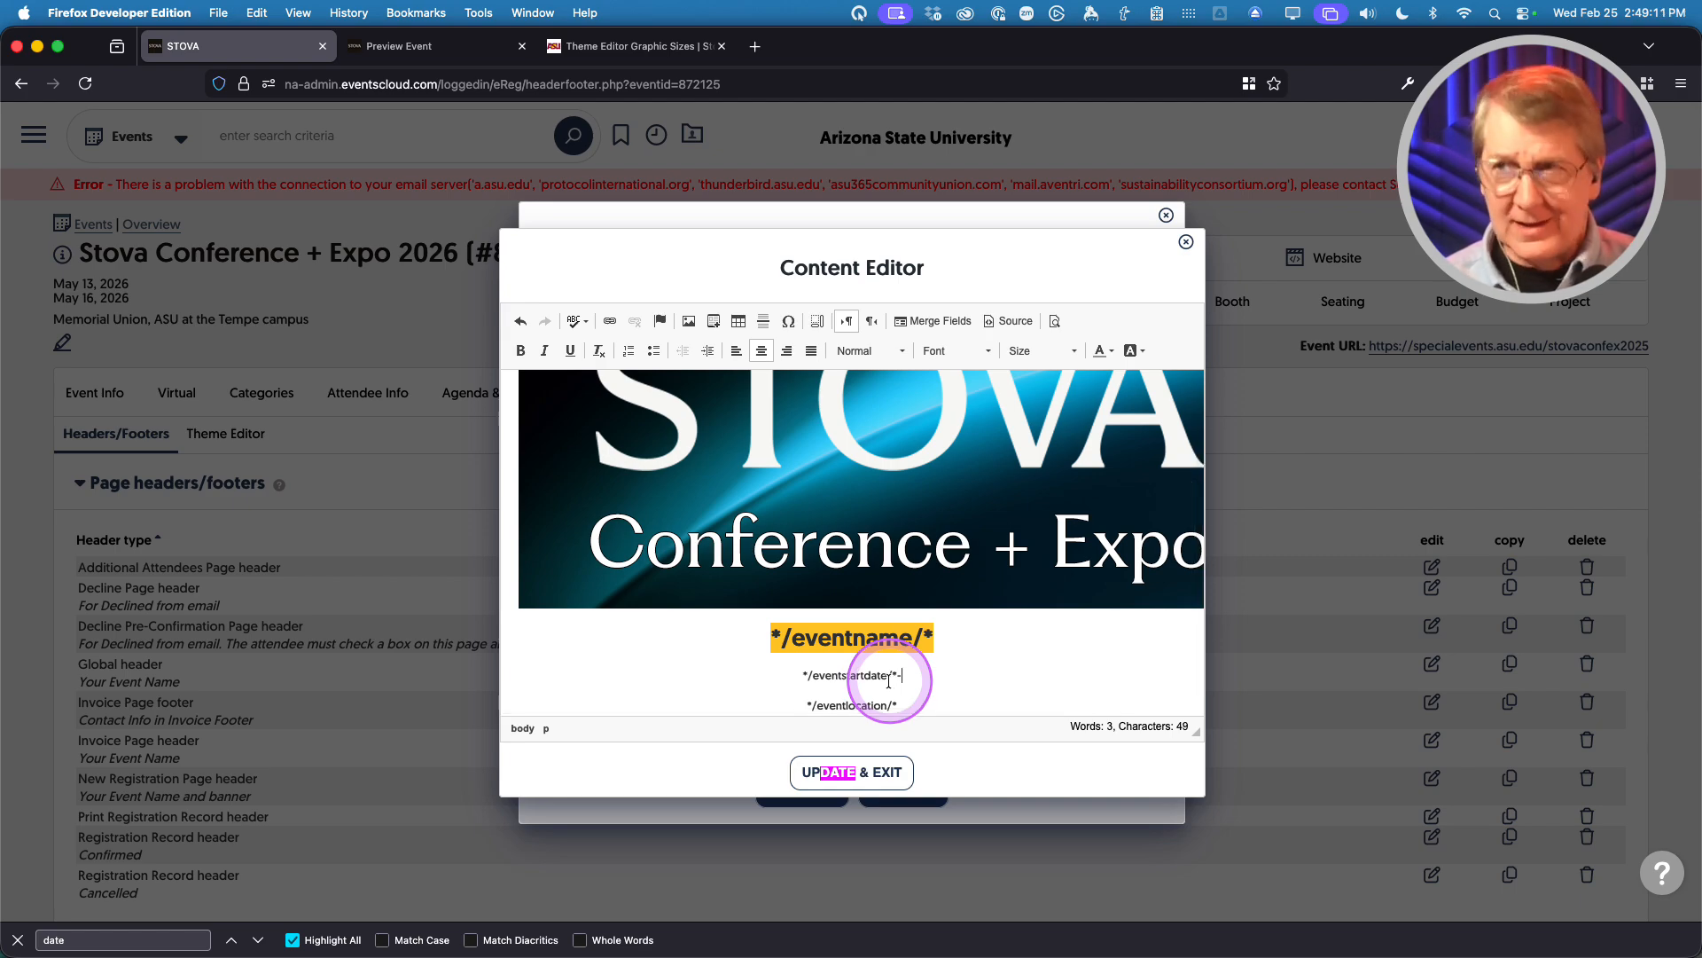
{"action": "left_click", "coordinate": [936, 322]}
{"action": "left_click", "coordinate": [713, 391]}
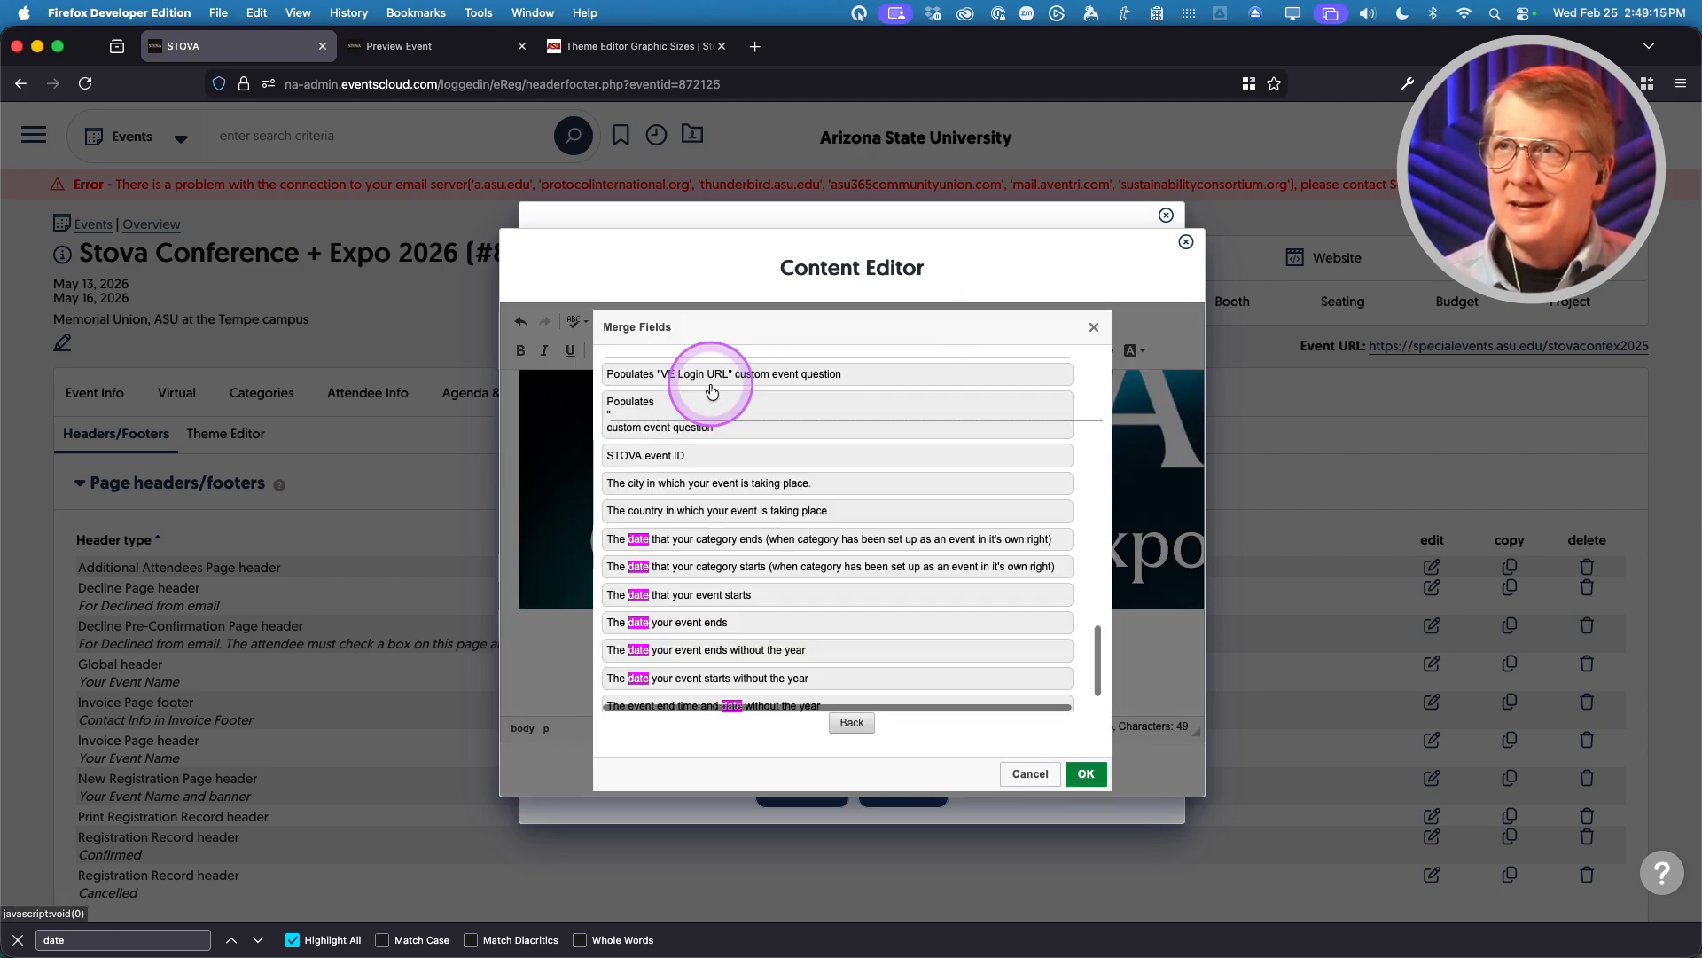
{"action": "left_click", "coordinate": [690, 626]}
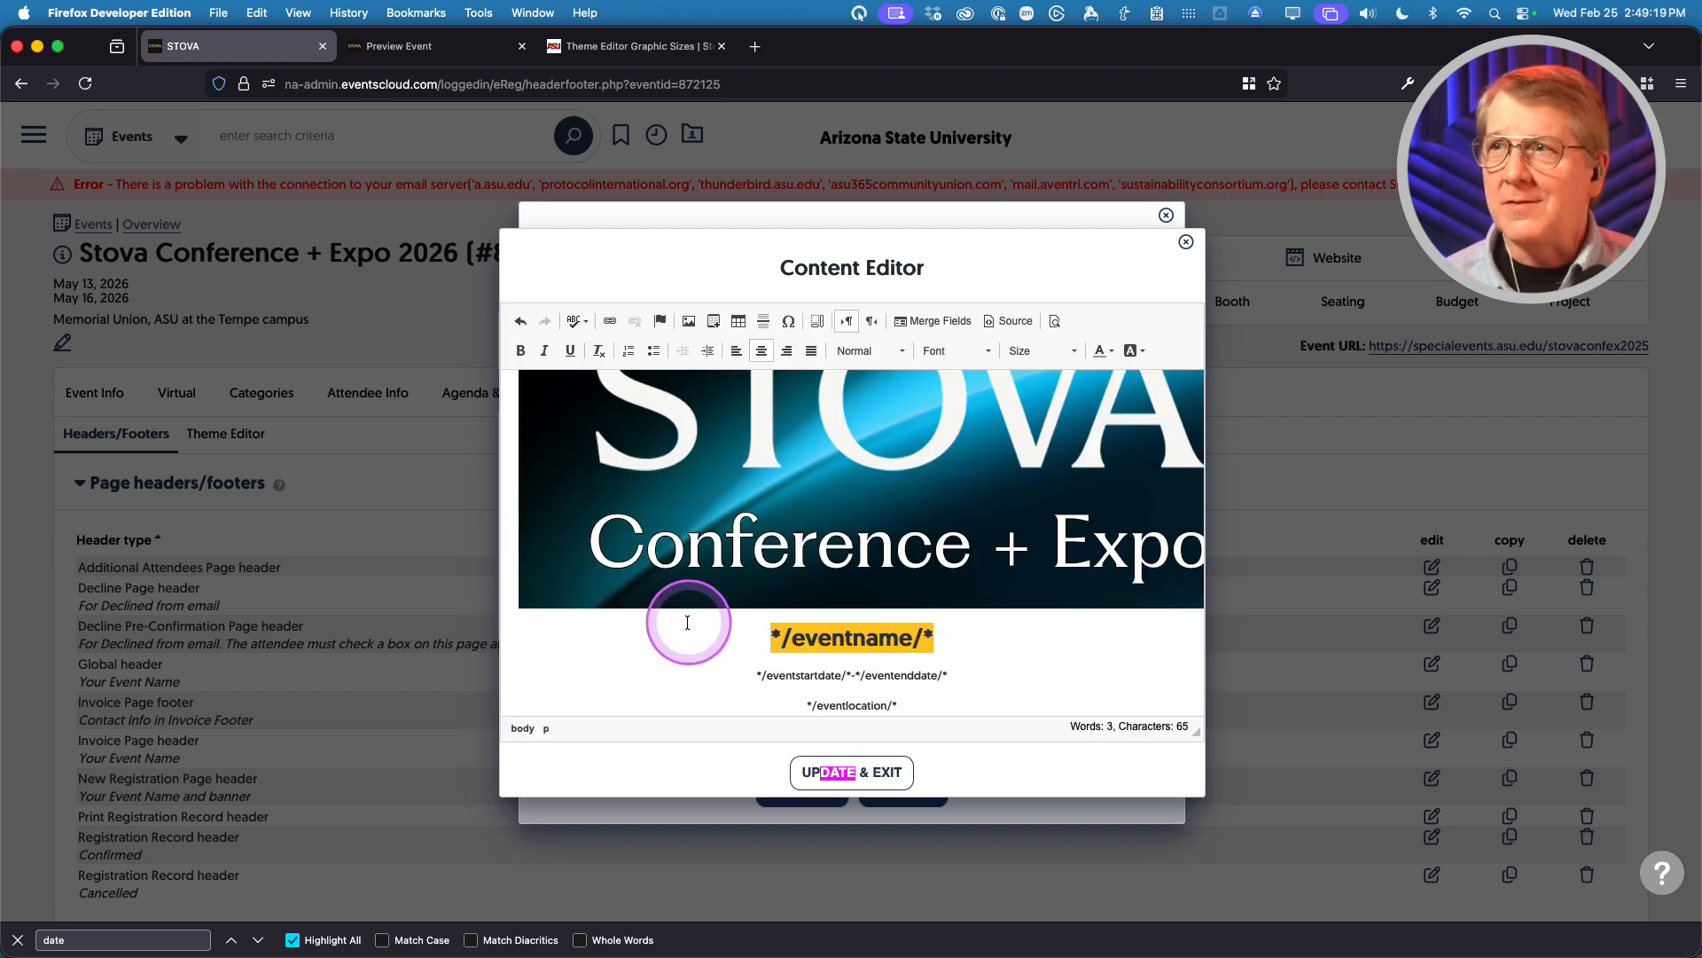
{"action": "scroll", "coordinate": [690, 651], "scroll_direction": "down", "scroll_amount": 1}
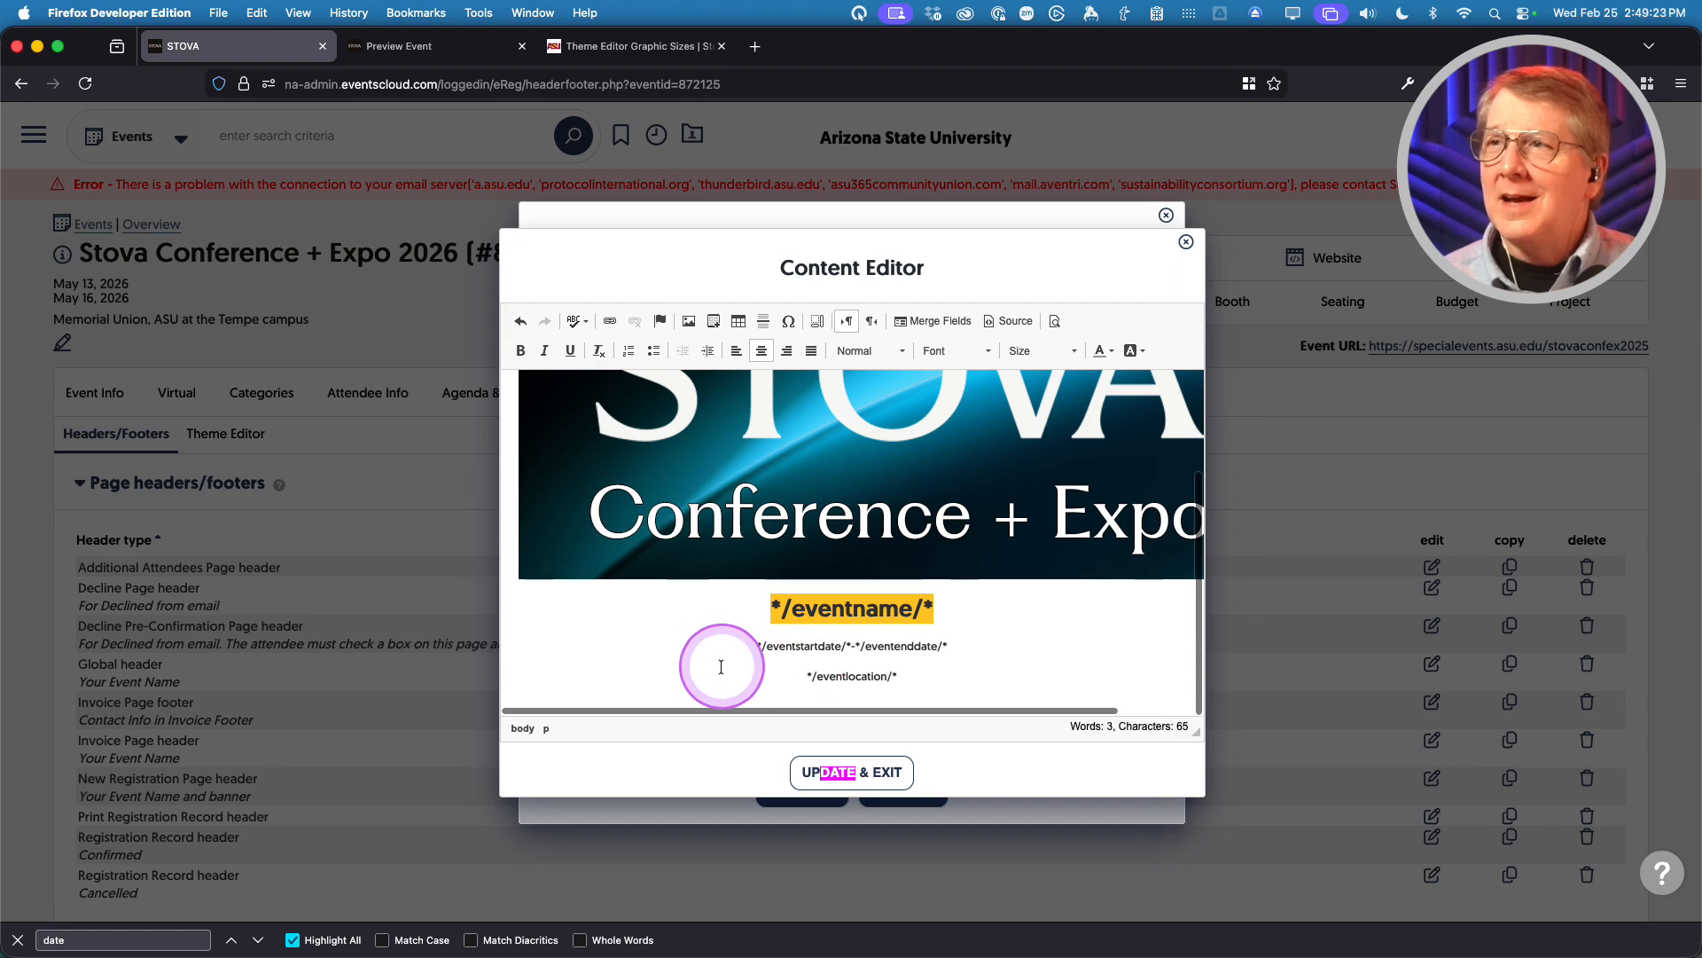
{"action": "left_click", "coordinate": [18, 939]}
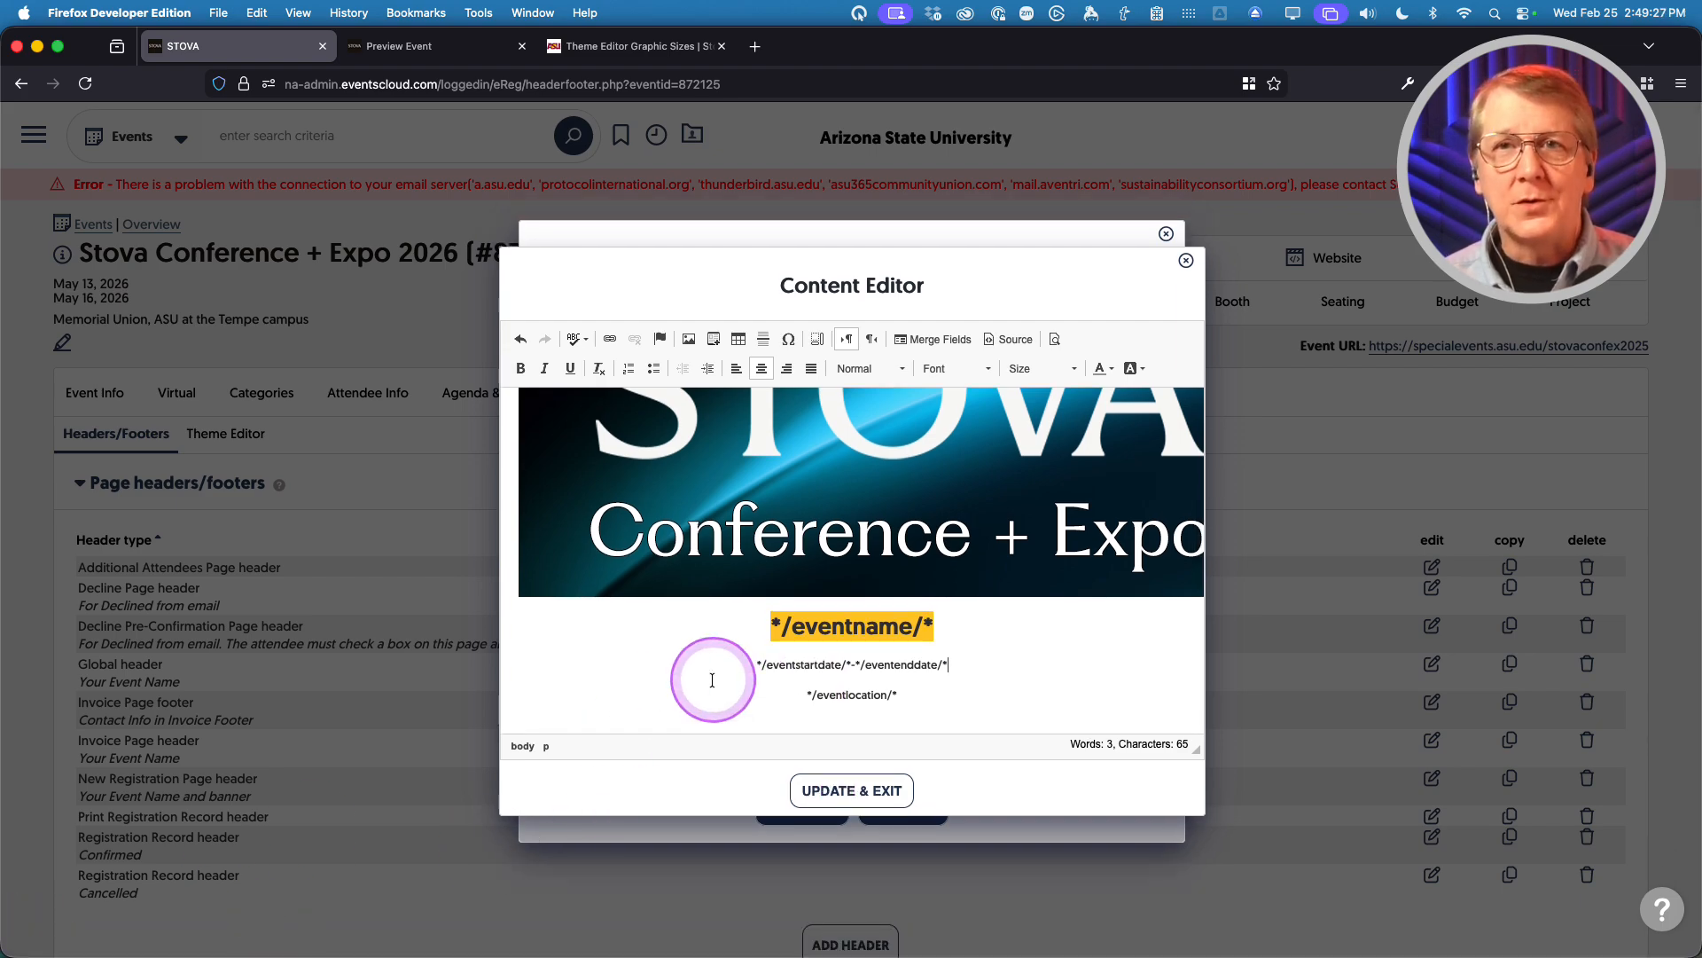
- Make the whole line with the event start and end date merge fields bold
{"action": "left_click", "coordinate": [767, 667]}
{"action": "left_click_drag", "start_coordinate": [766, 666], "coordinate": [954, 670]}
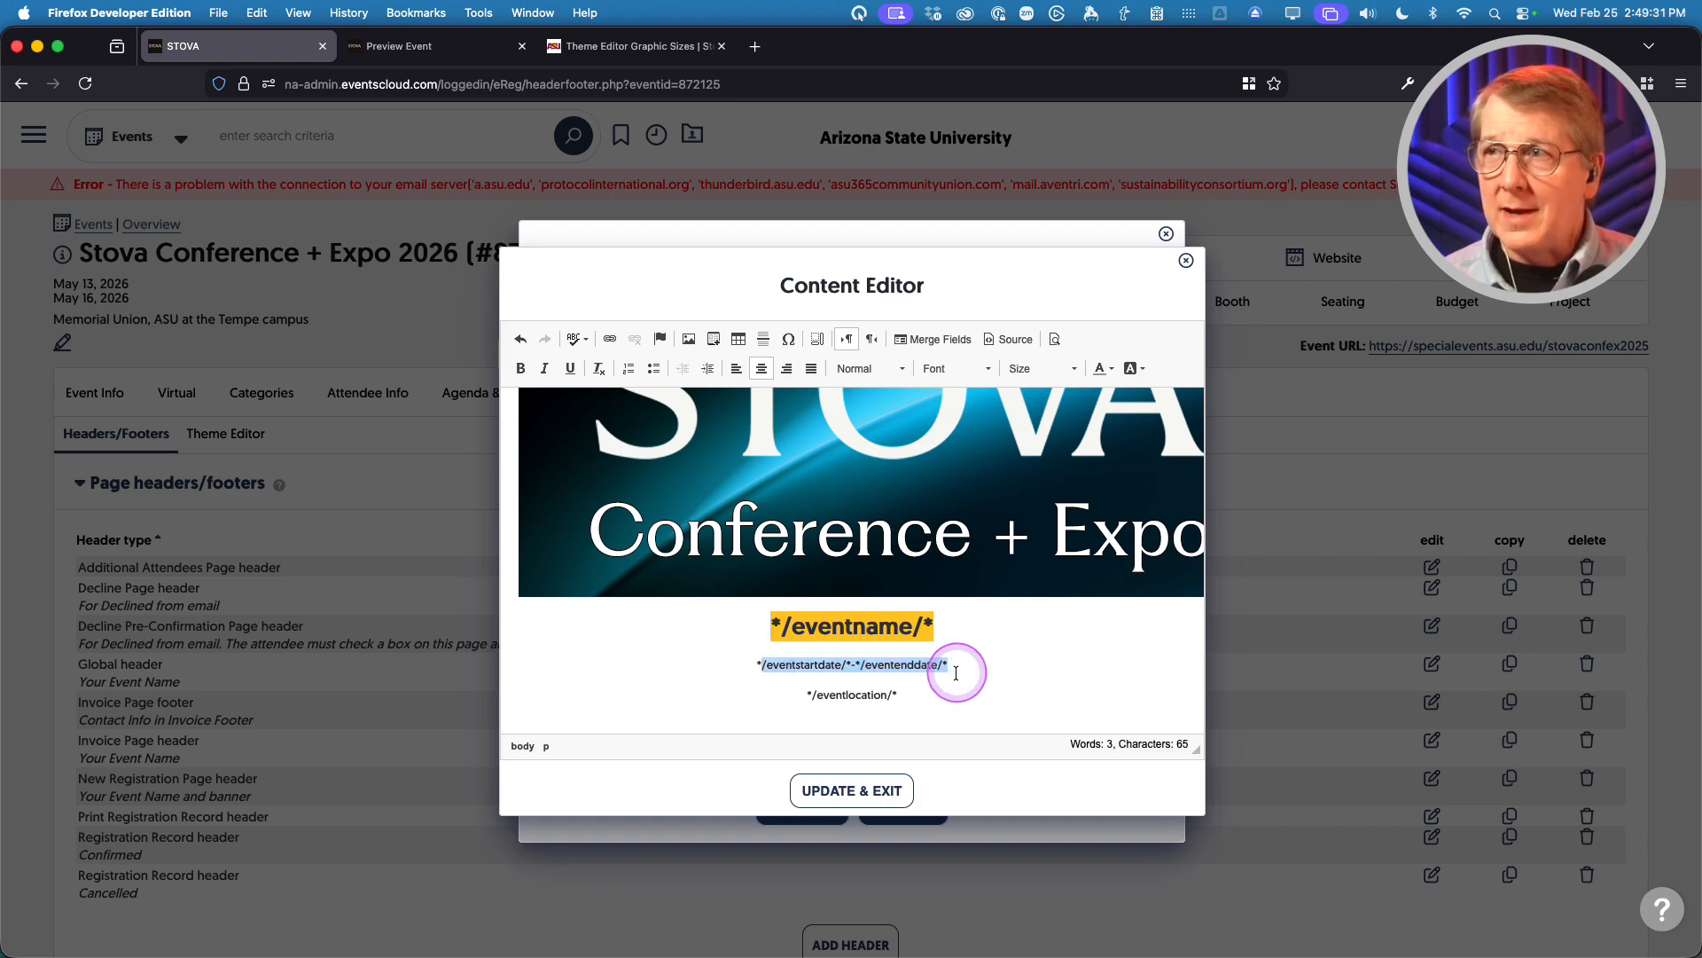
{"action": "left_click", "coordinate": [521, 369]}
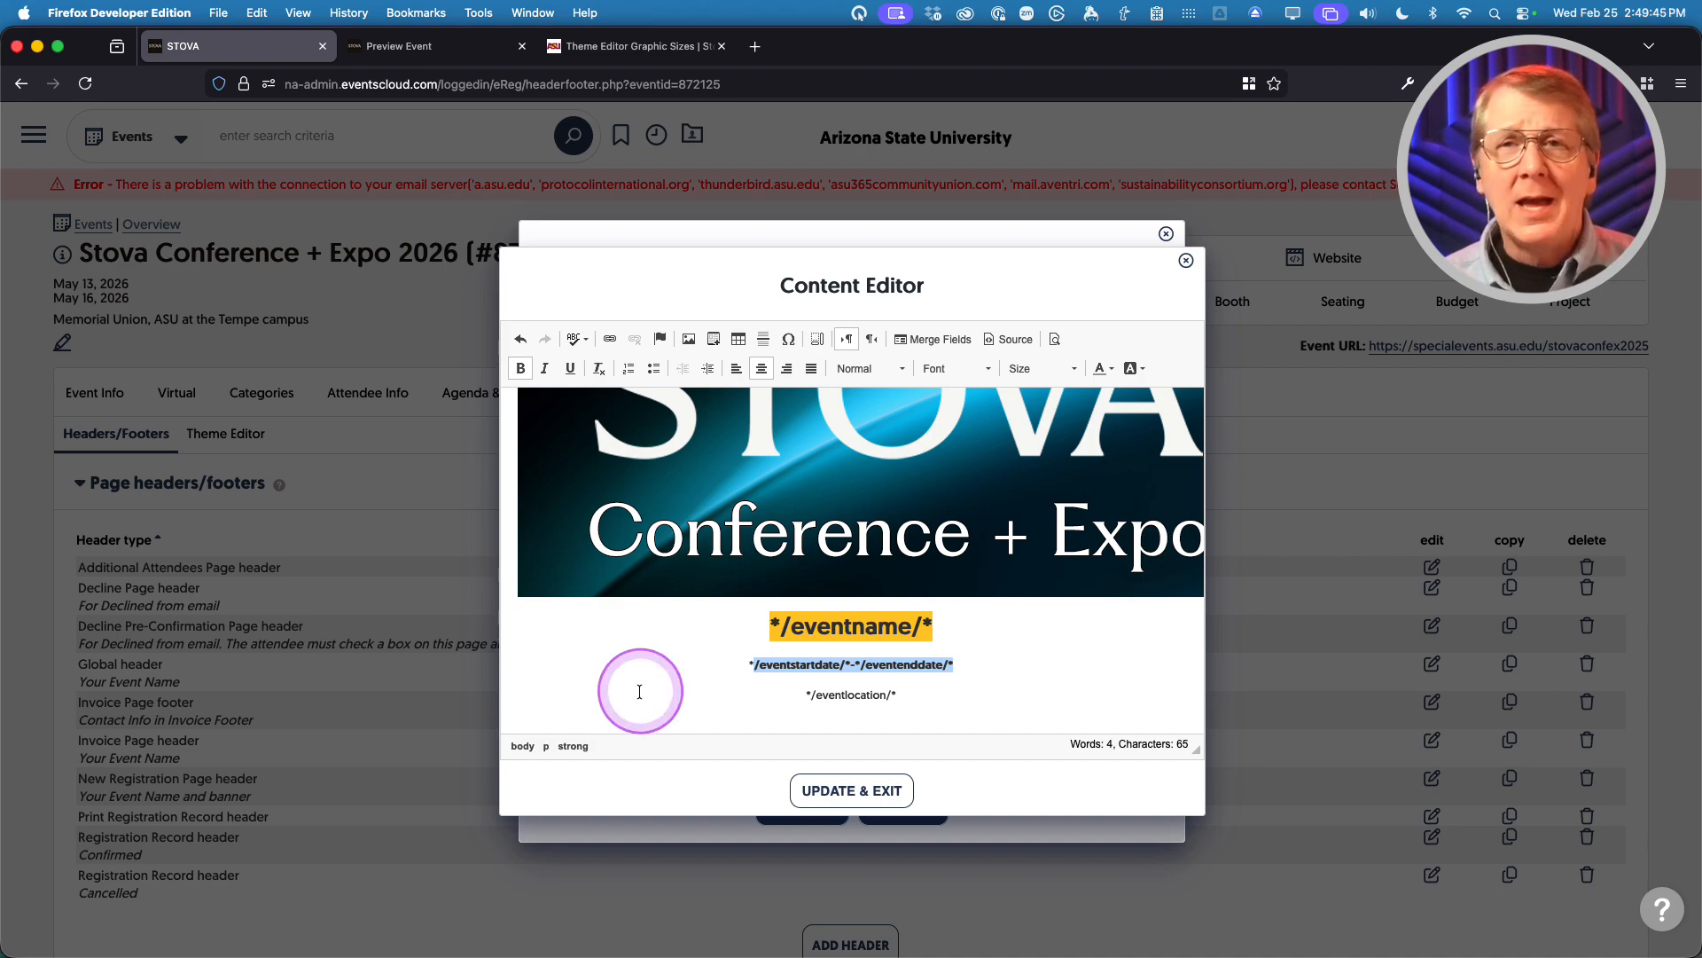
{"action": "double_click", "coordinate": [801, 664]}
{"action": "triple_click", "coordinate": [801, 664]}
{"action": "left_click", "coordinate": [521, 368]}
{"action": "left_click", "coordinate": [521, 372]}
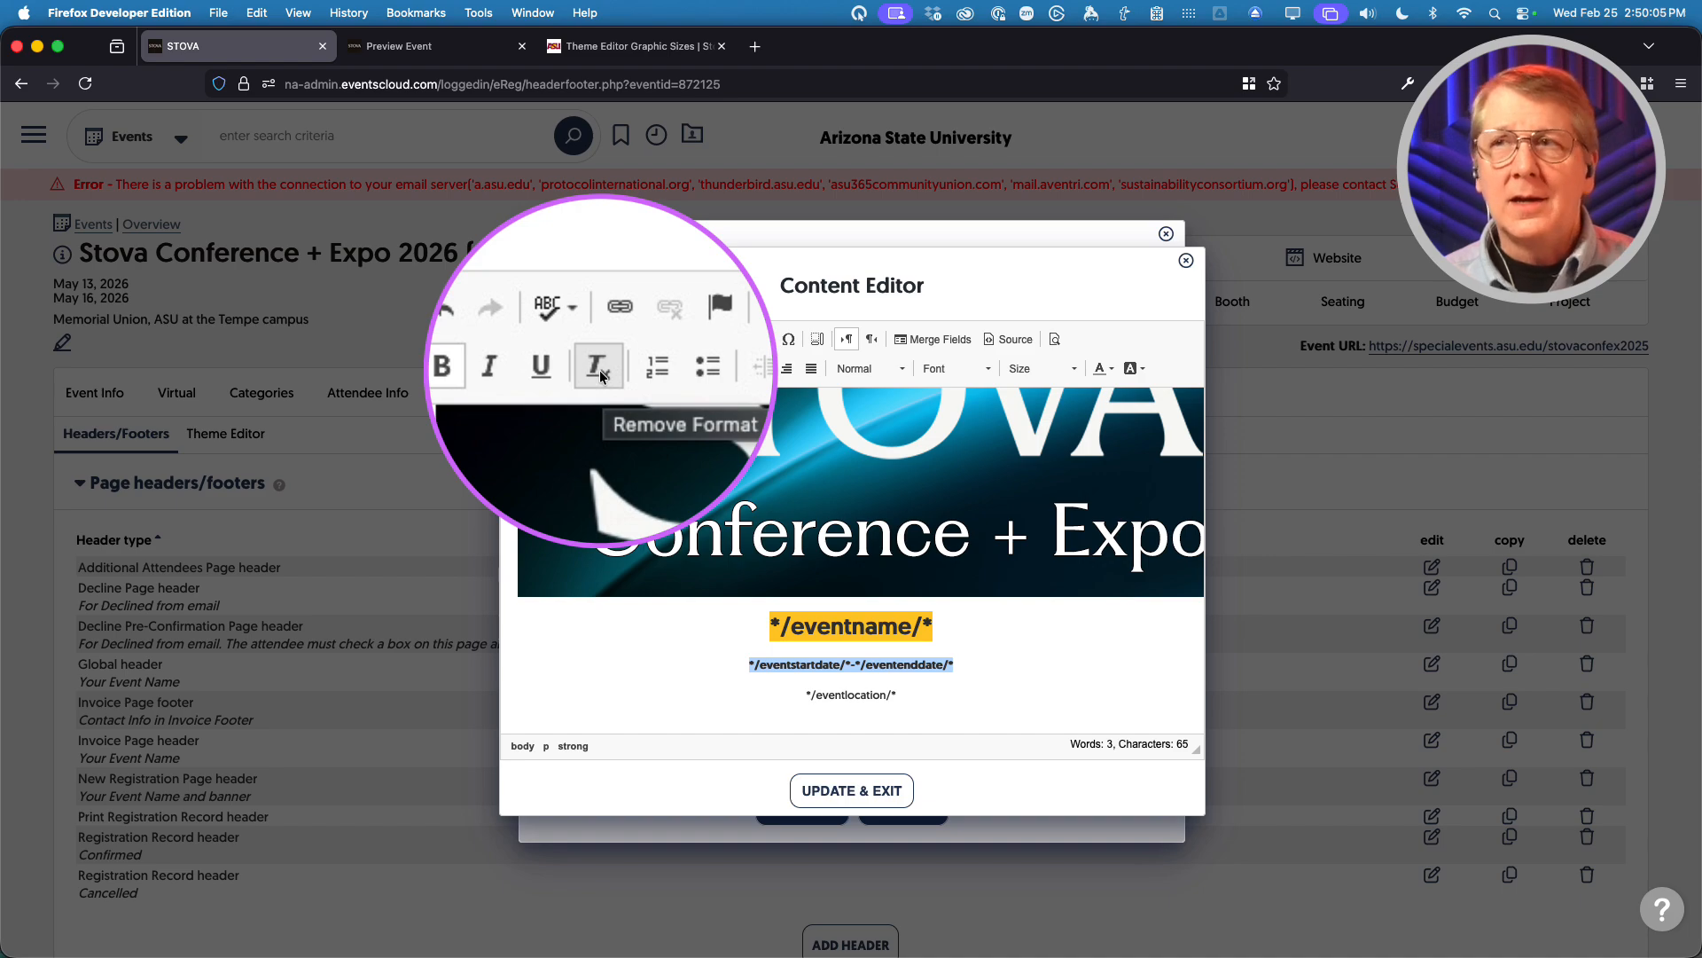
{"action": "left_click", "coordinate": [679, 681]}
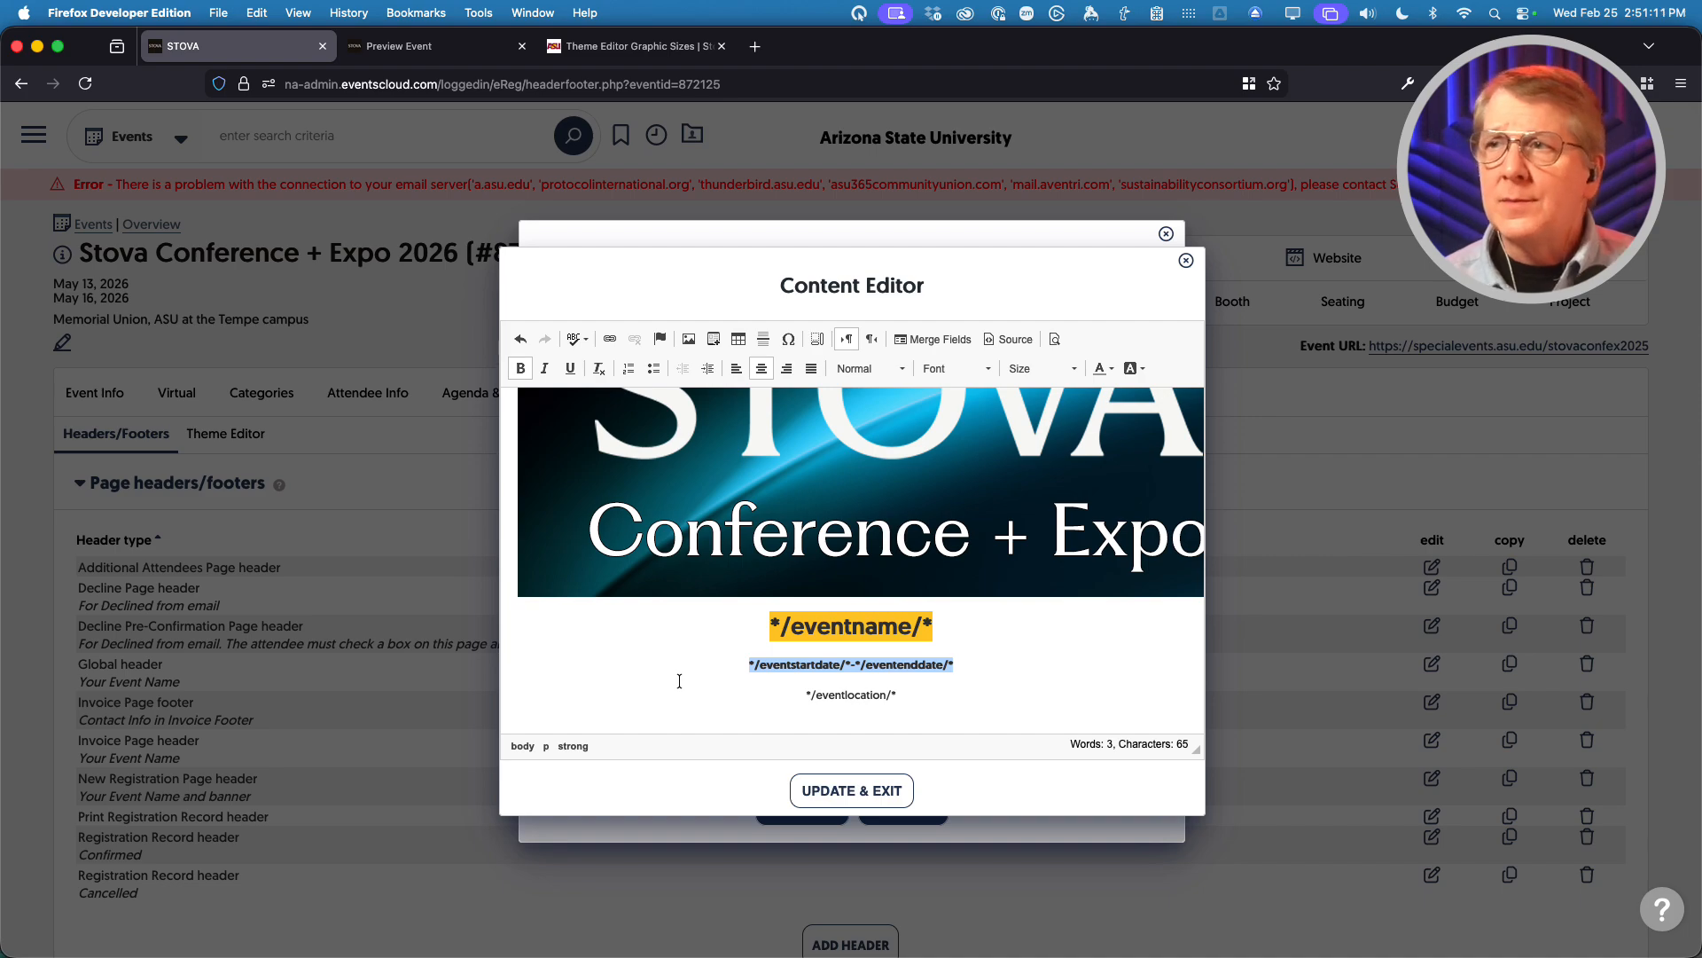
- Update the header content, check the header's visibility settings, and save and exit the header/footer editor
{"action": "left_click", "coordinate": [833, 796]}
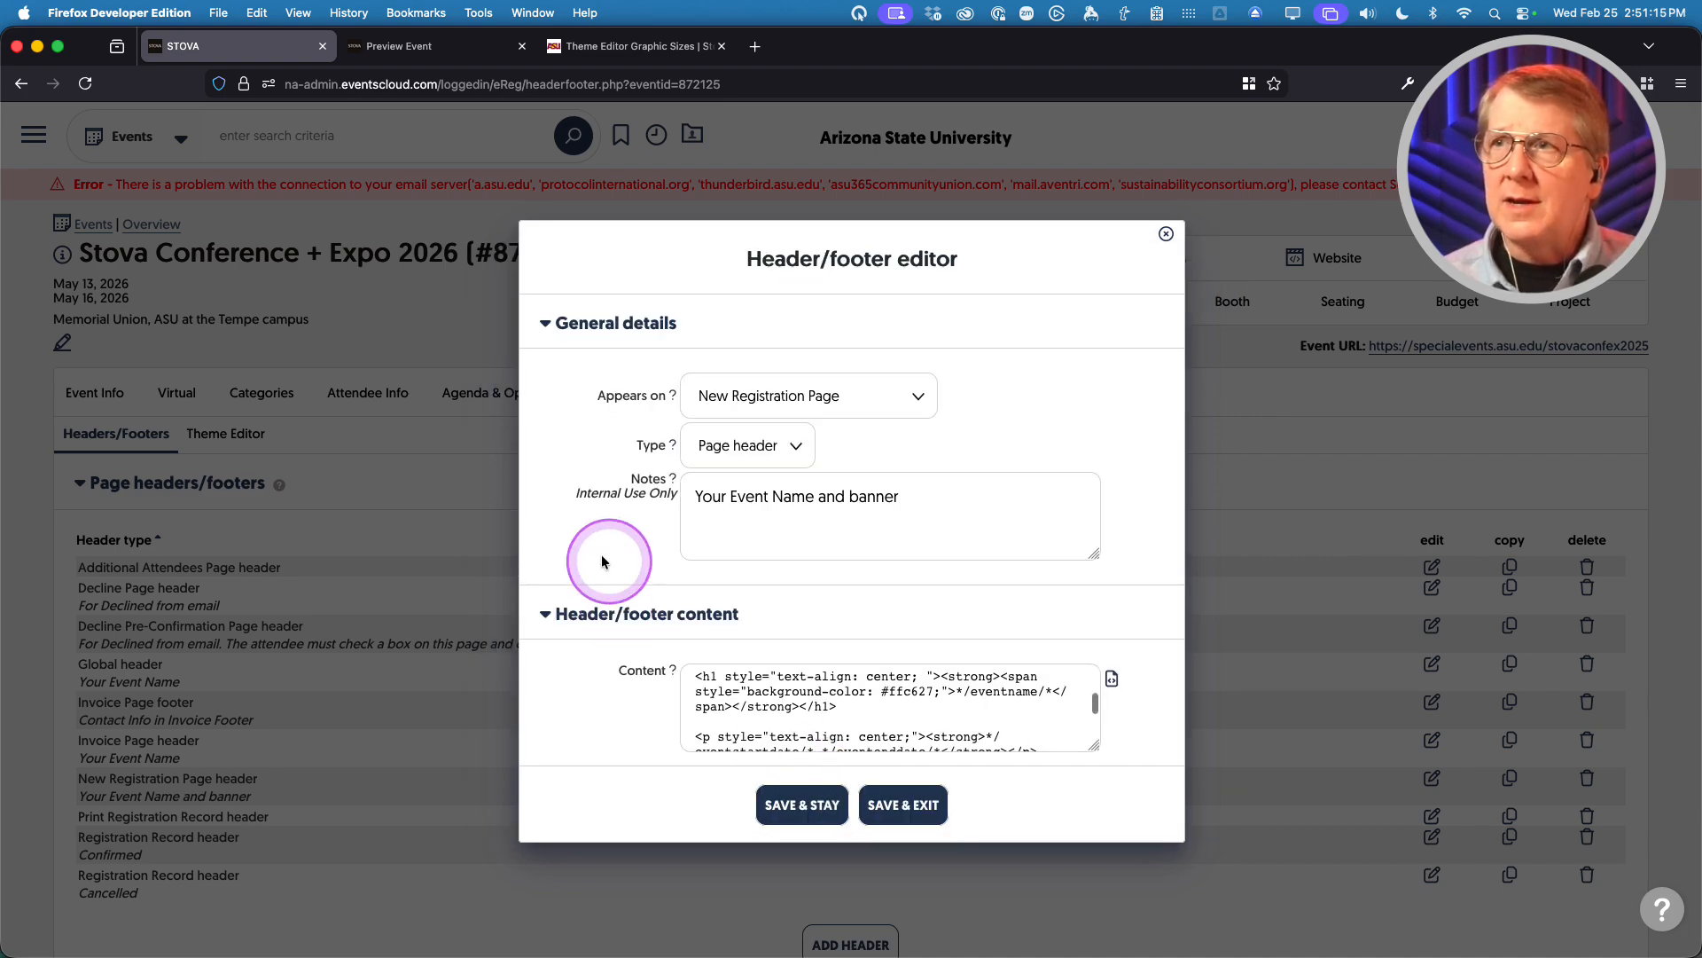
{"action": "scroll", "coordinate": [605, 546], "scroll_direction": "down", "scroll_amount": 5}
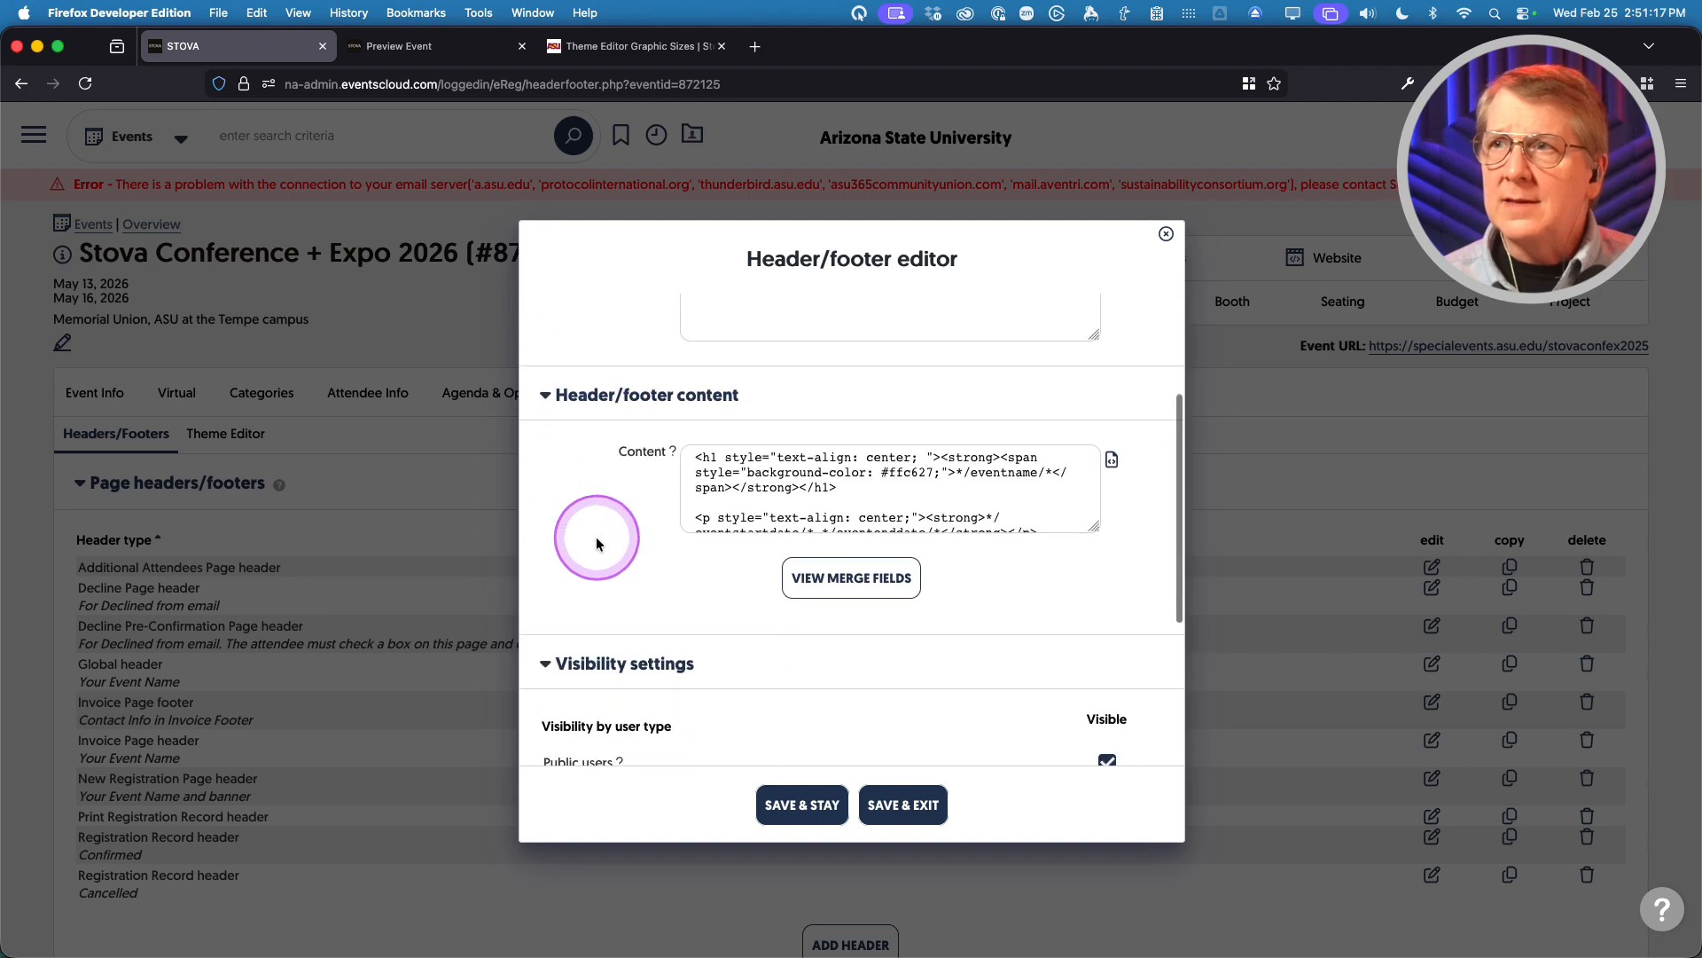
{"action": "scroll", "coordinate": [601, 540], "scroll_direction": "down", "scroll_amount": 4}
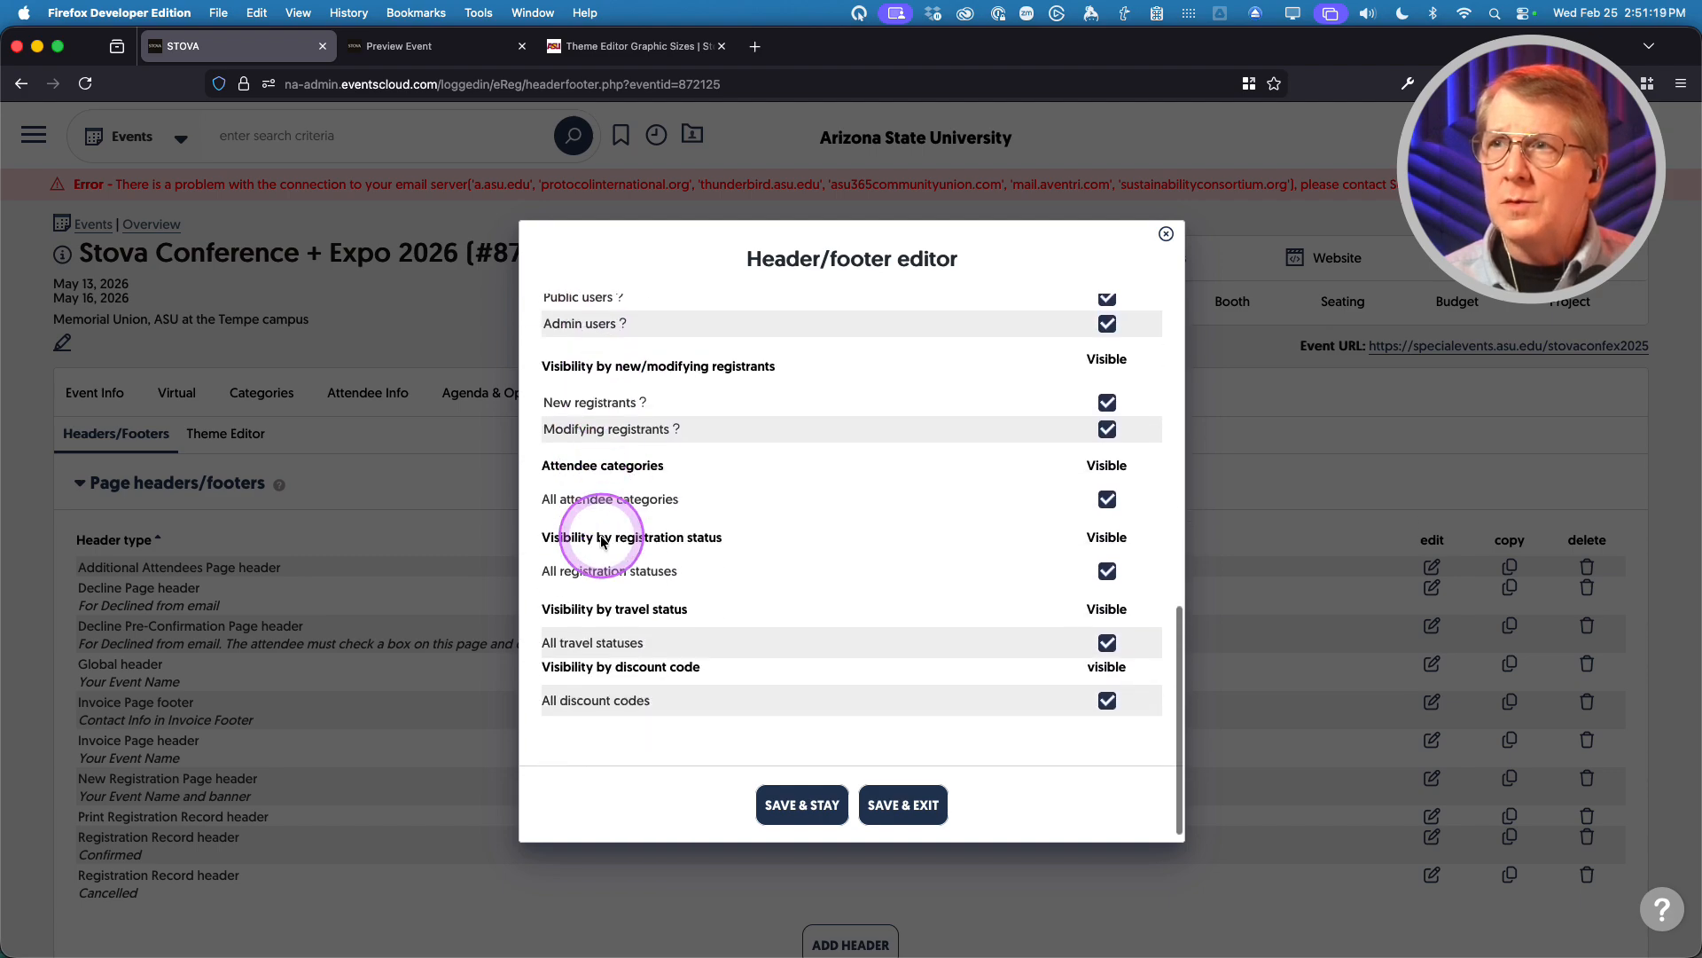
{"action": "scroll", "coordinate": [600, 540], "scroll_direction": "up", "scroll_amount": 10}
{"action": "scroll", "coordinate": [599, 534], "scroll_direction": "up", "scroll_amount": 2}
{"action": "left_click", "coordinate": [992, 822]}
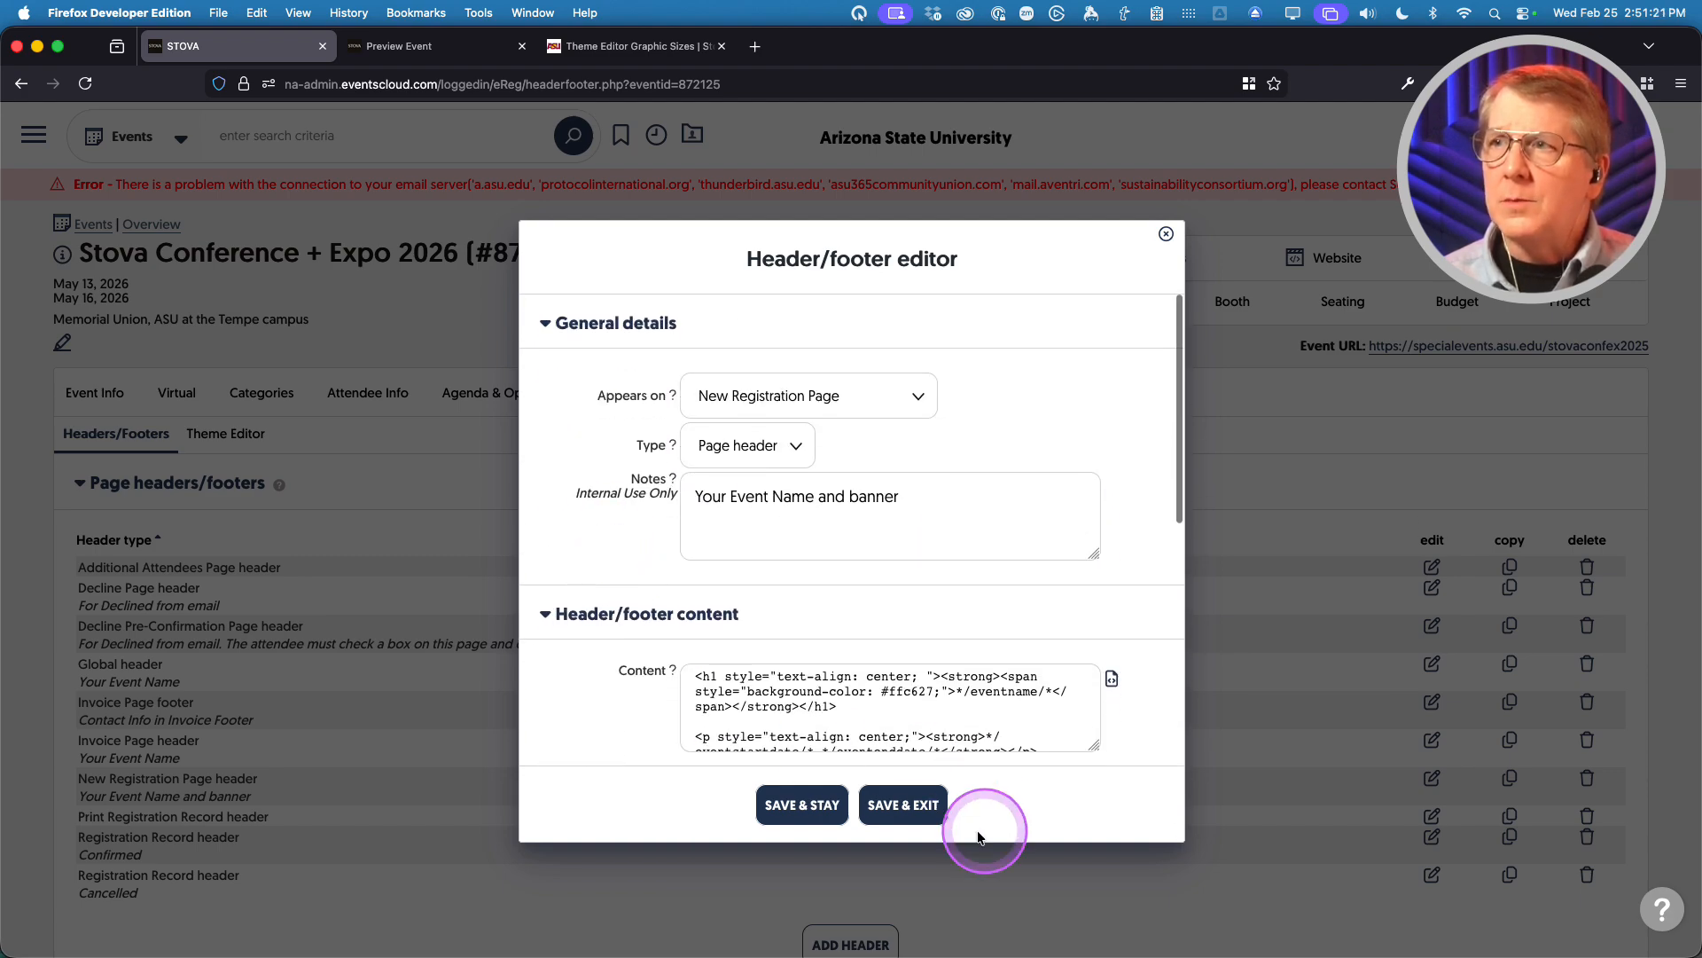
{"action": "left_click", "coordinate": [899, 820]}
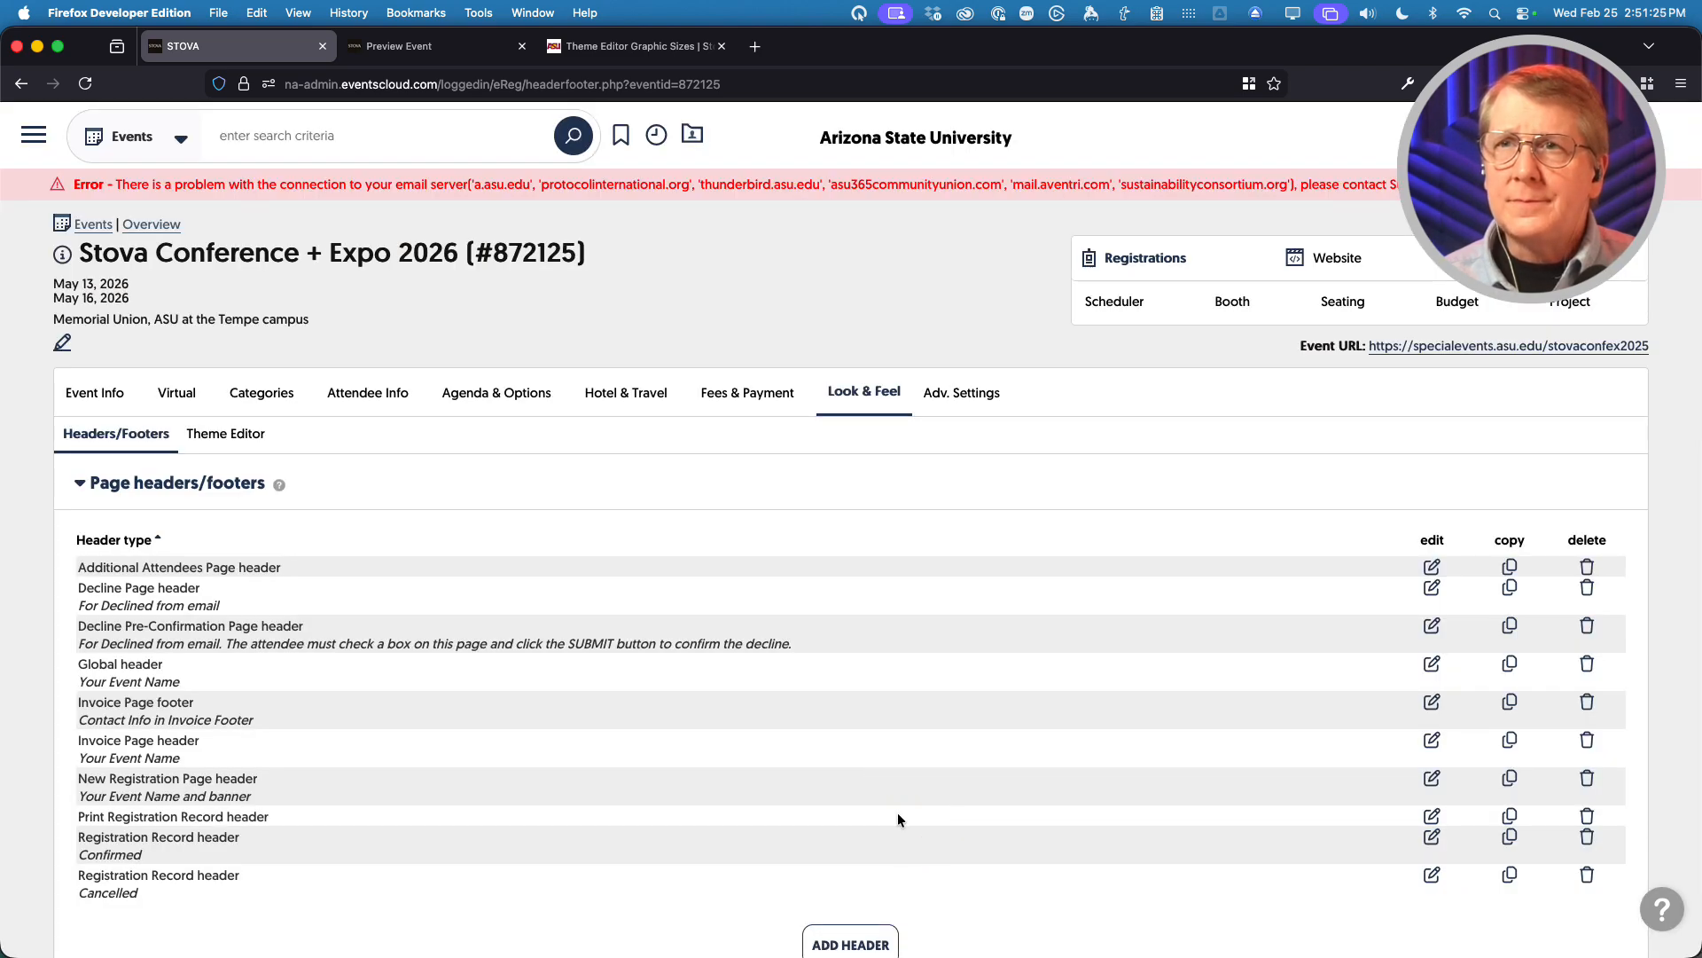
- Switch to the event preview and reload it to check the New Registration page header
{"action": "left_click", "coordinate": [482, 742]}
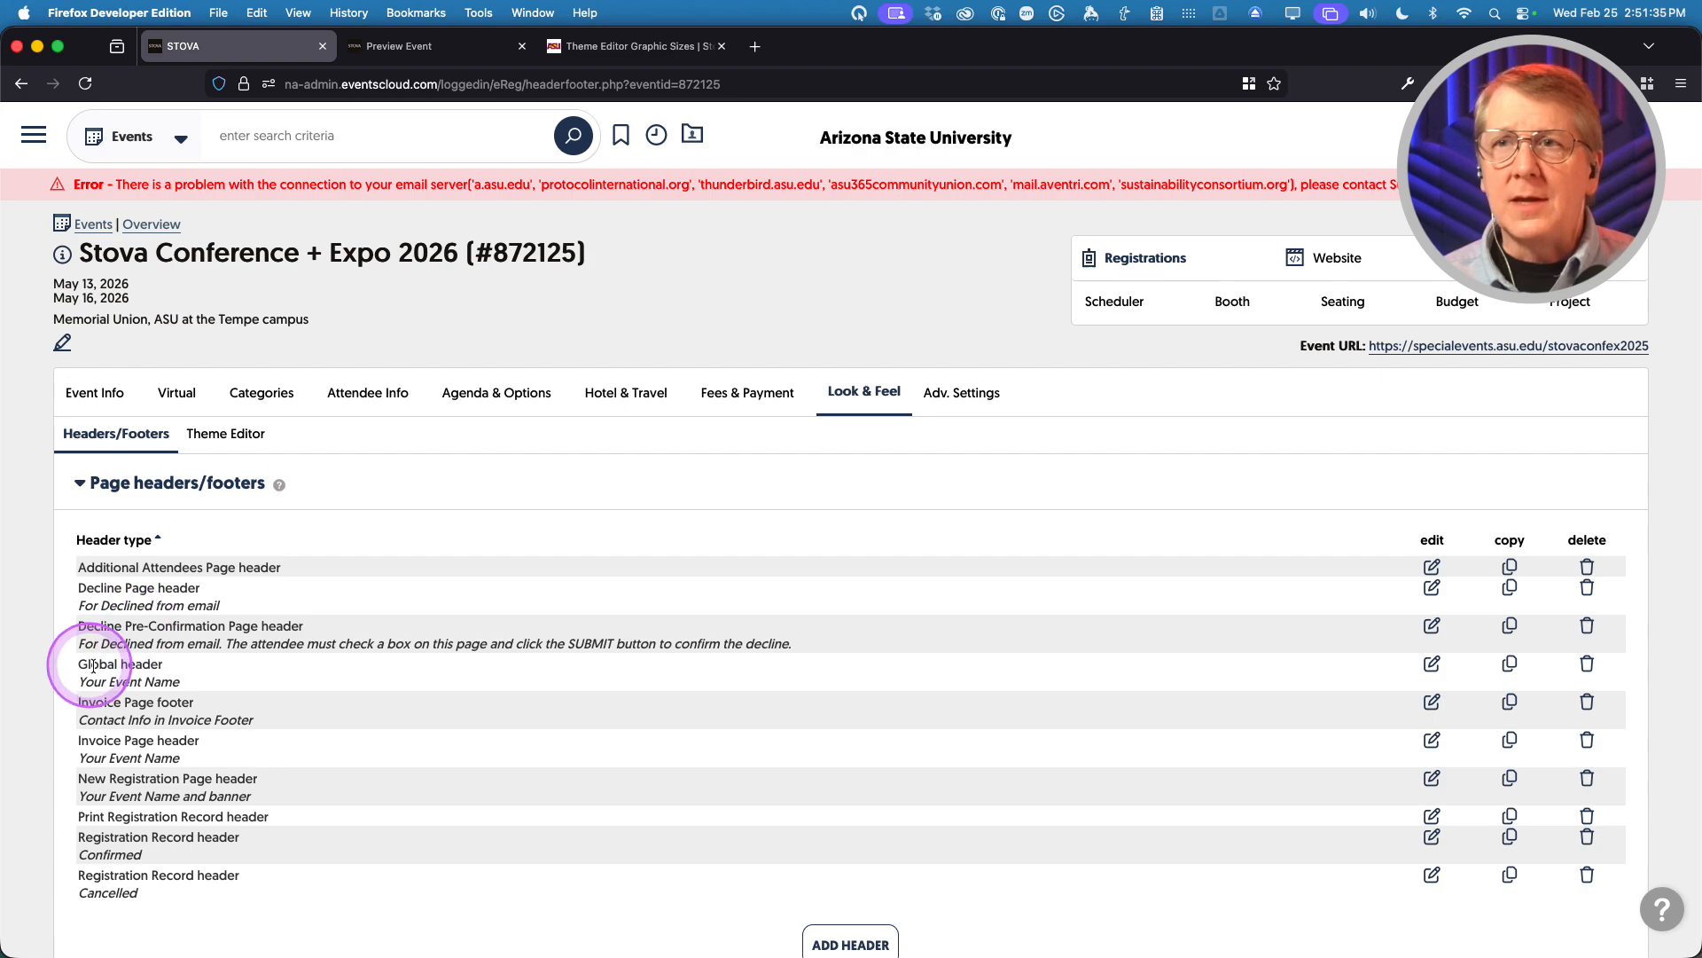
{"action": "left_click", "coordinate": [470, 52]}
{"action": "key", "text": "super+r"}
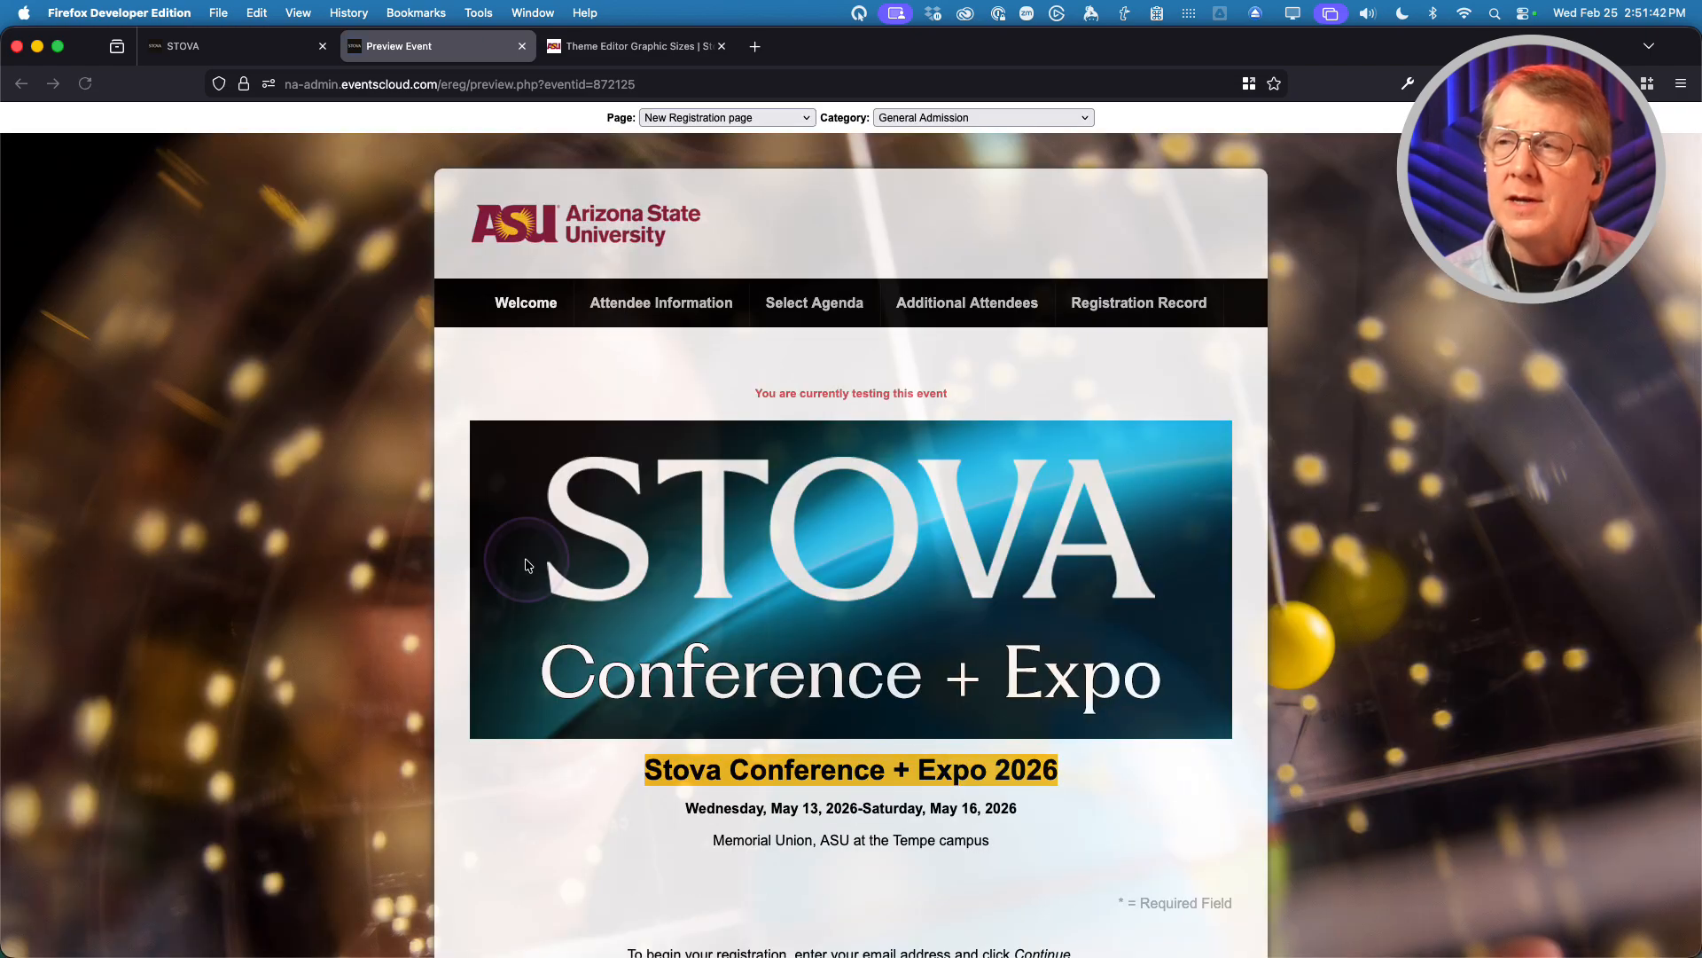
- Look through the New Registration page preview from the banner and event details to the email address and ID code fields
{"action": "left_click", "coordinate": [499, 642]}
{"action": "scroll", "coordinate": [501, 638], "scroll_direction": "down", "scroll_amount": 3}
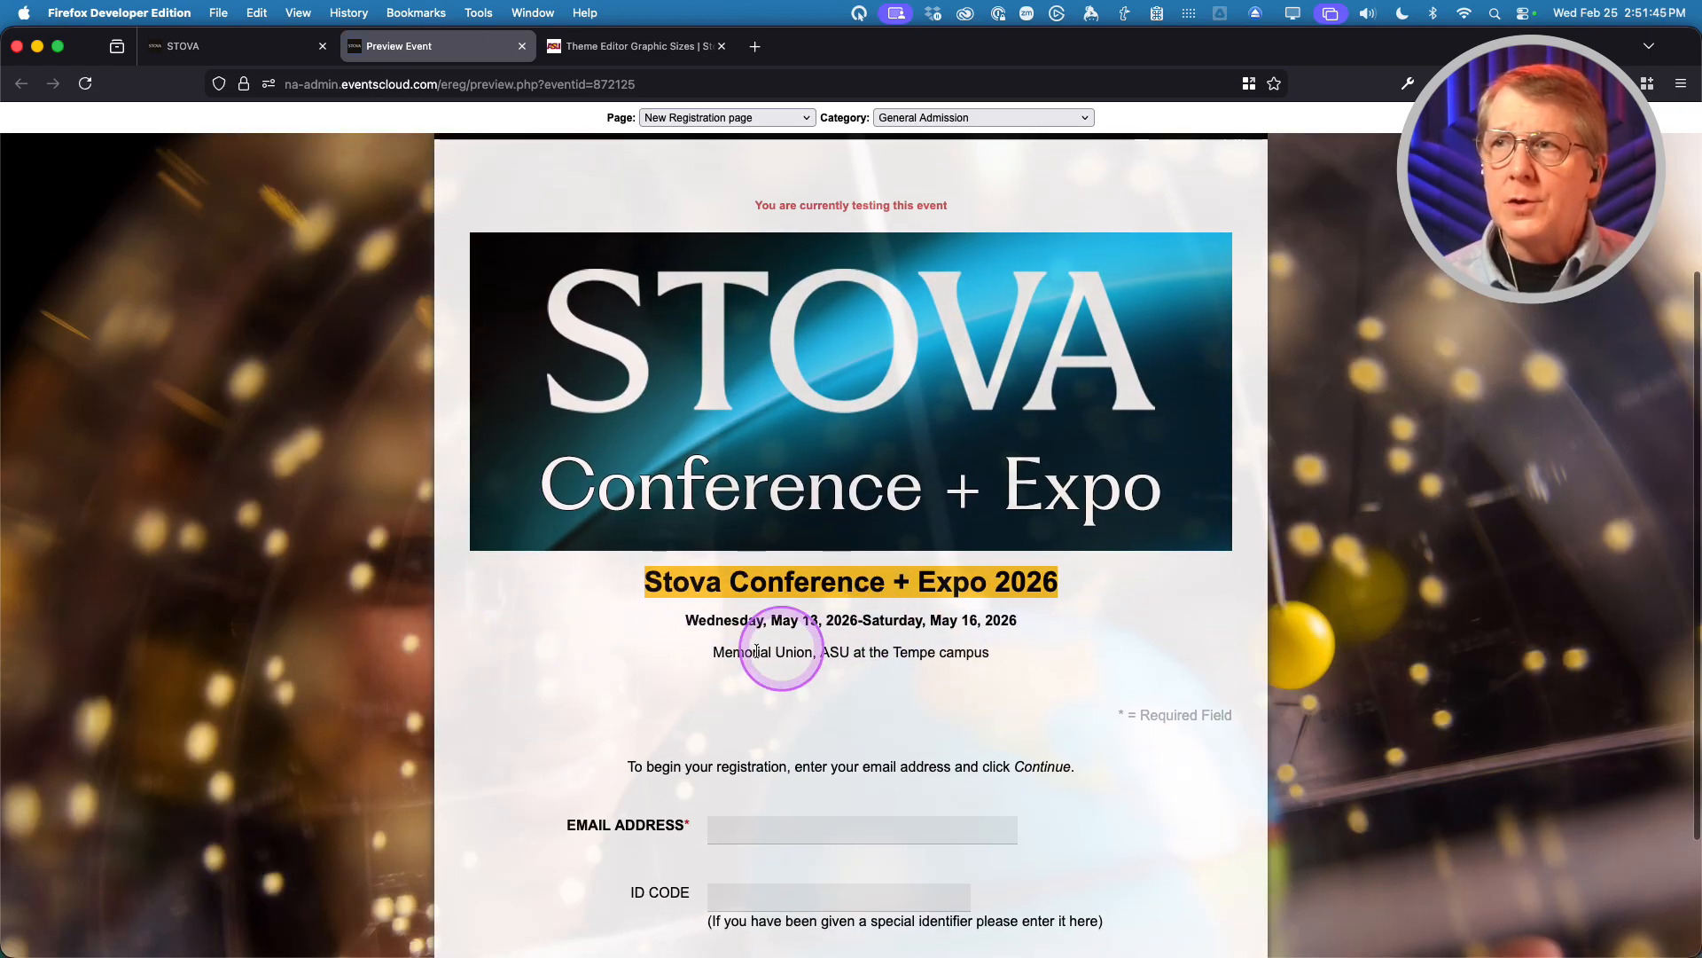
{"action": "scroll", "coordinate": [568, 707], "scroll_direction": "down", "scroll_amount": 1}
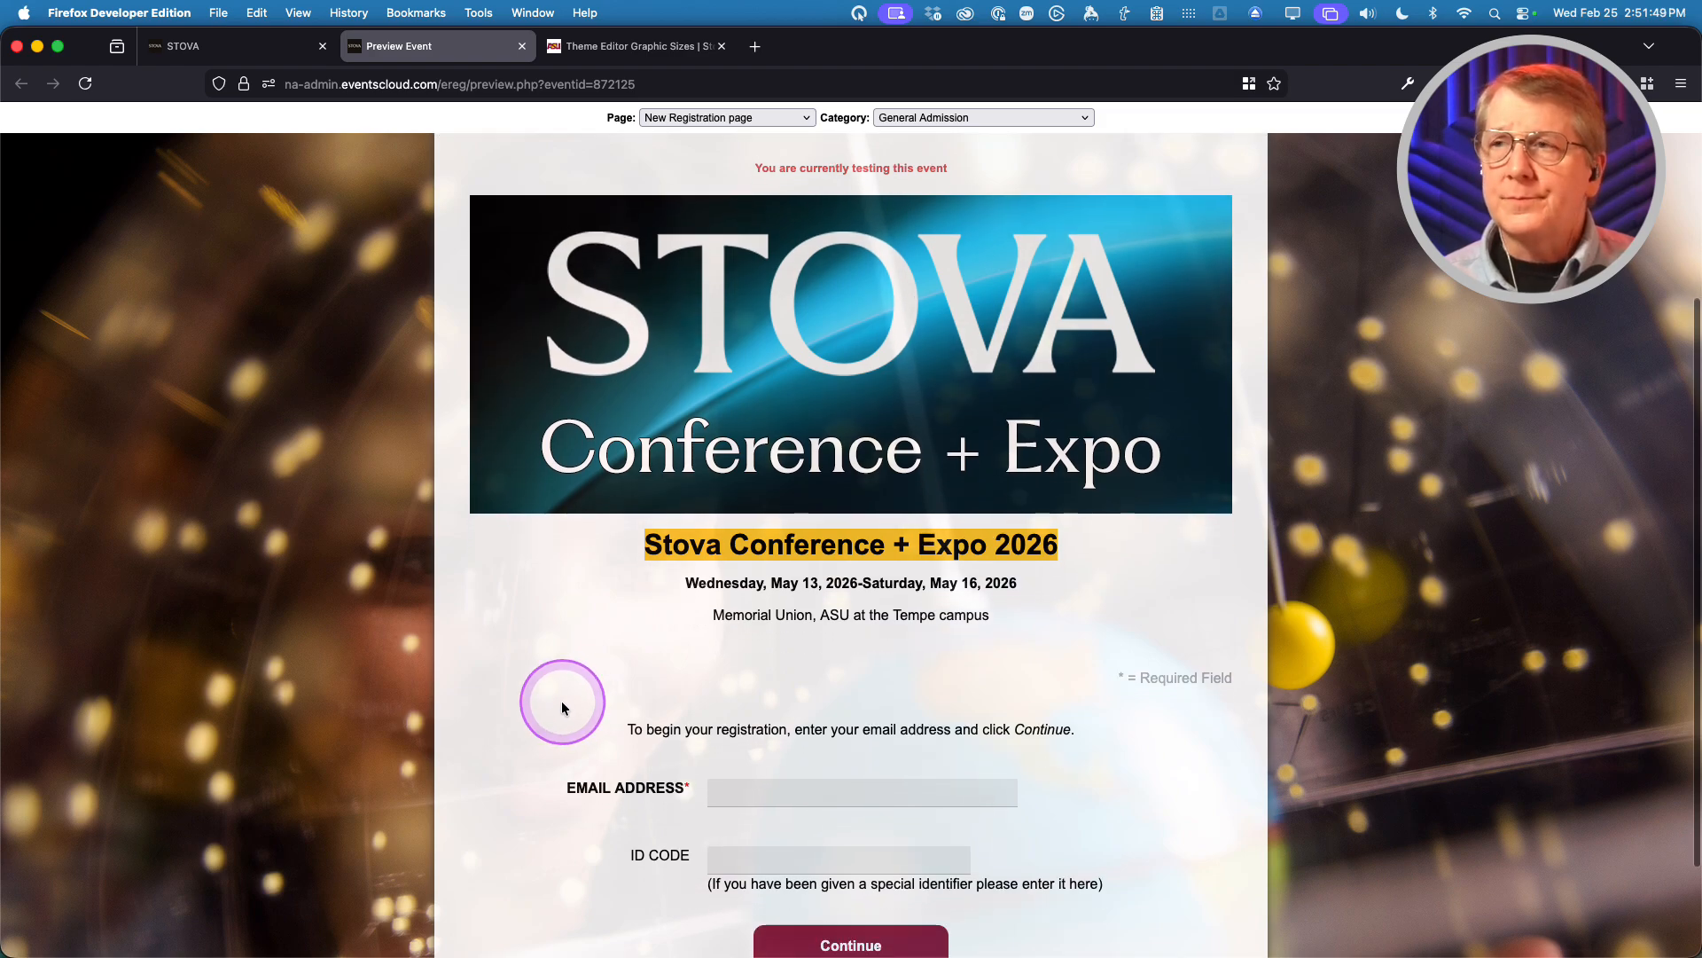
{"action": "scroll", "coordinate": [562, 700], "scroll_direction": "down", "scroll_amount": 1}
{"action": "scroll", "coordinate": [561, 699], "scroll_direction": "up", "scroll_amount": 5}
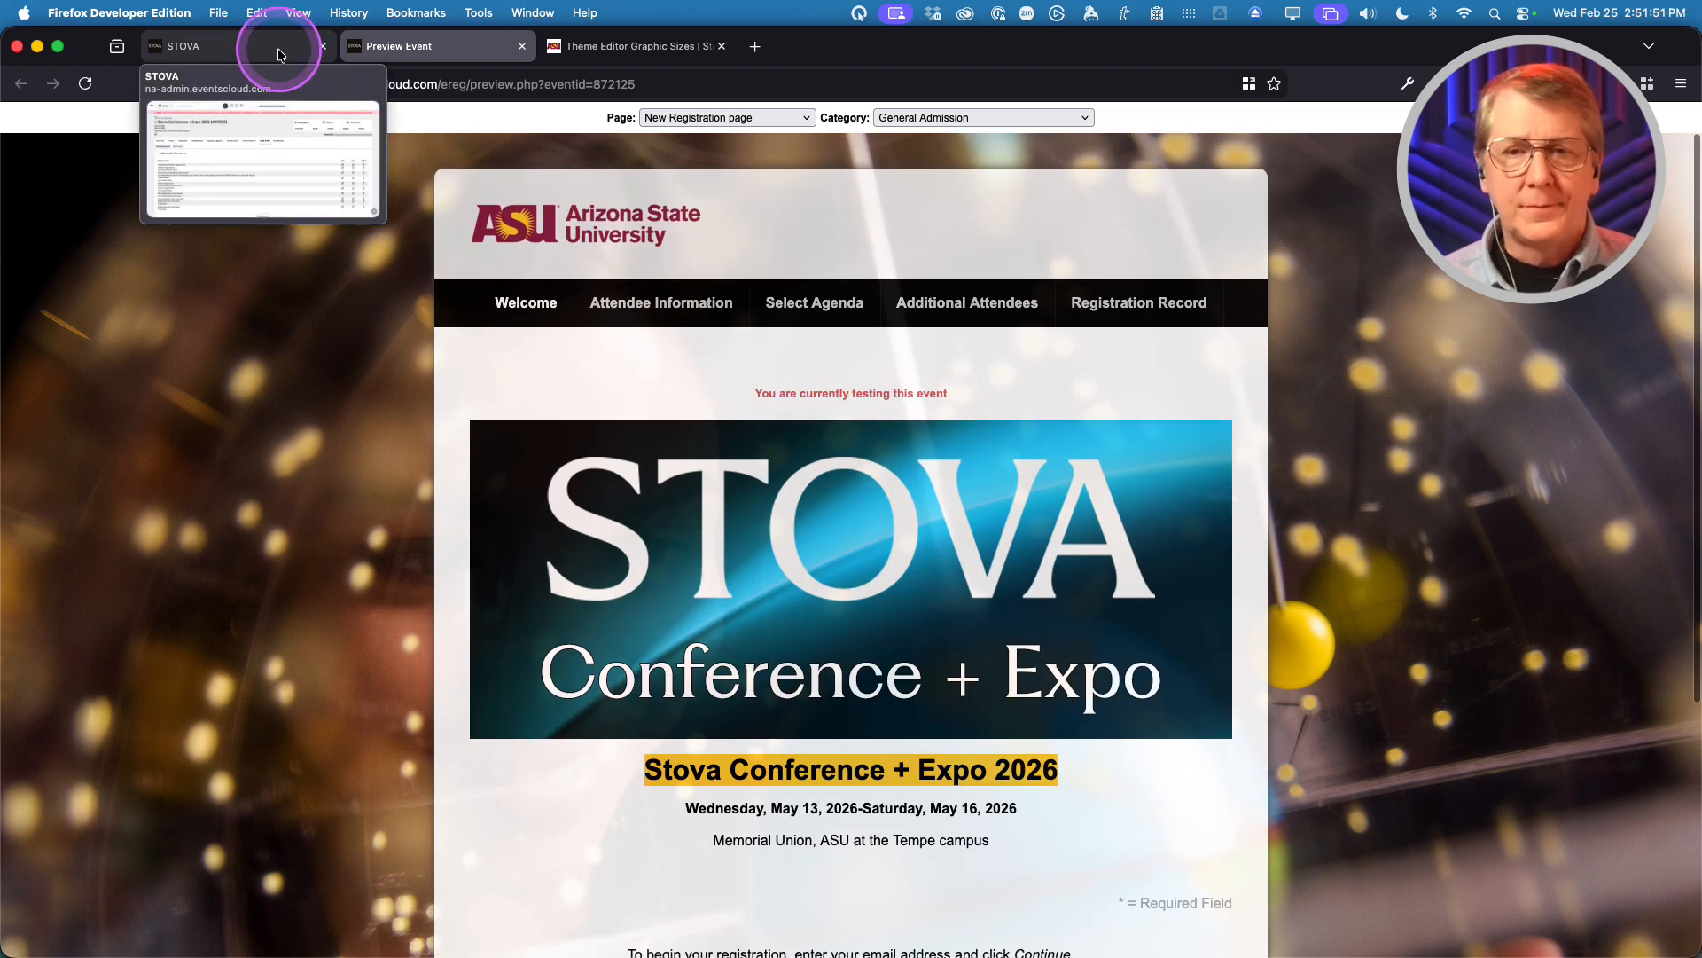
- Return to the event's Look & Feel settings and open the Theme Editor for the New Registration page
{"action": "left_click", "coordinate": [278, 49]}
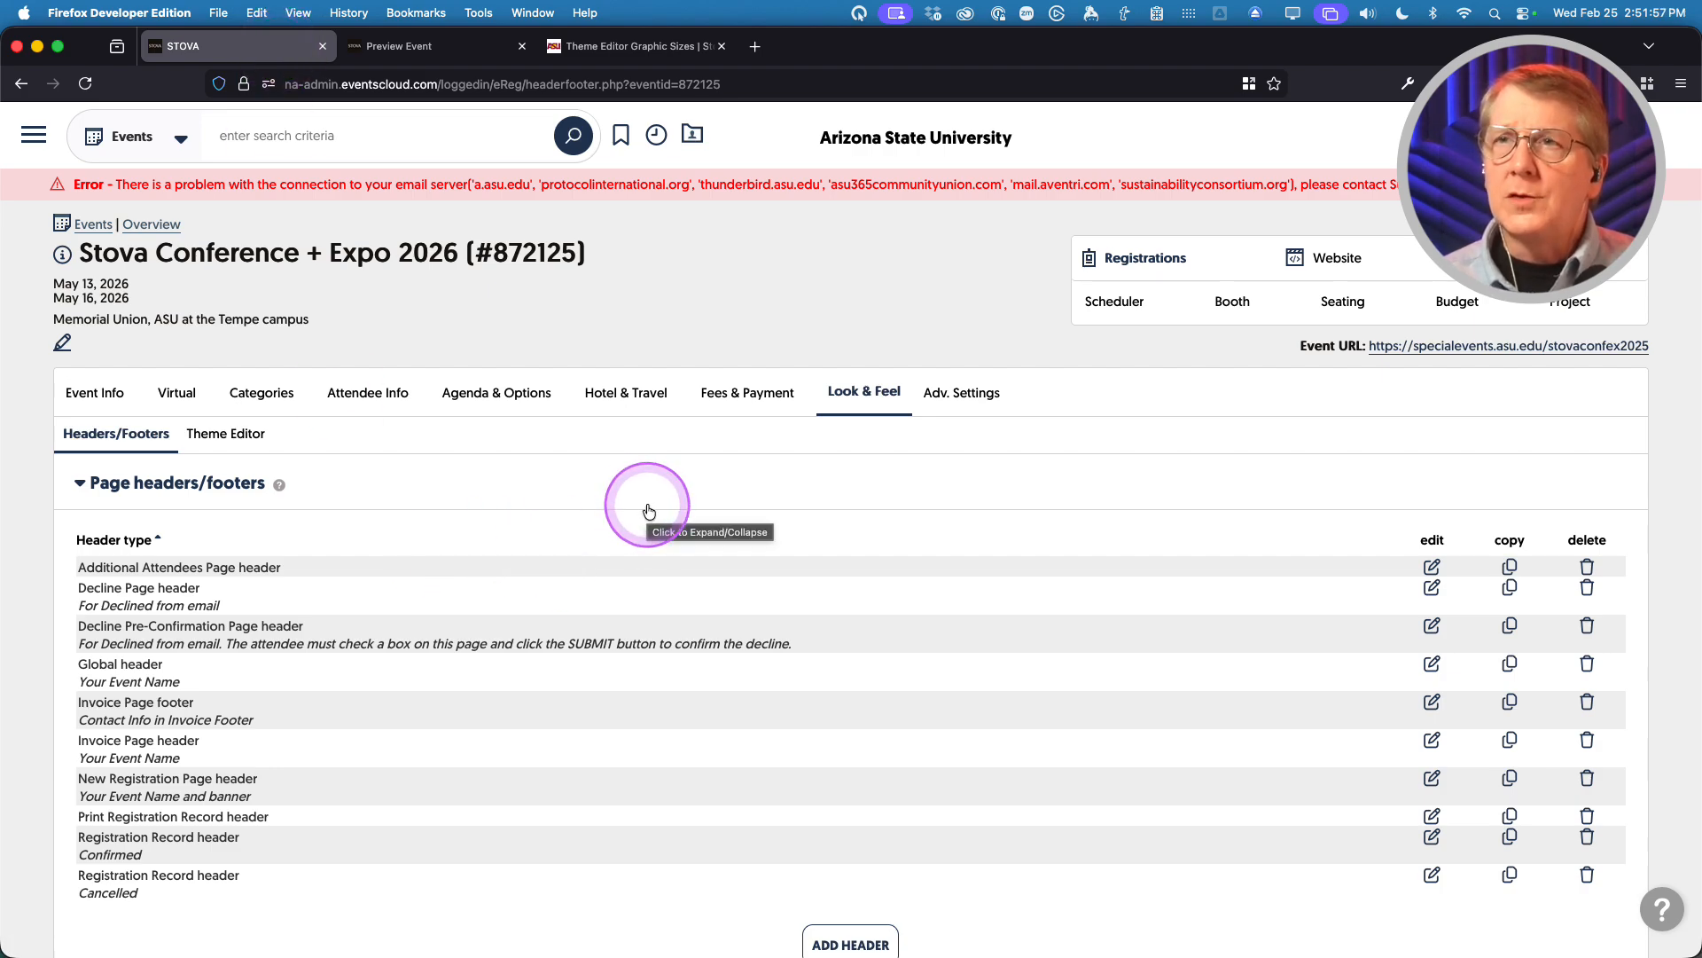
{"action": "left_click", "coordinate": [217, 444]}
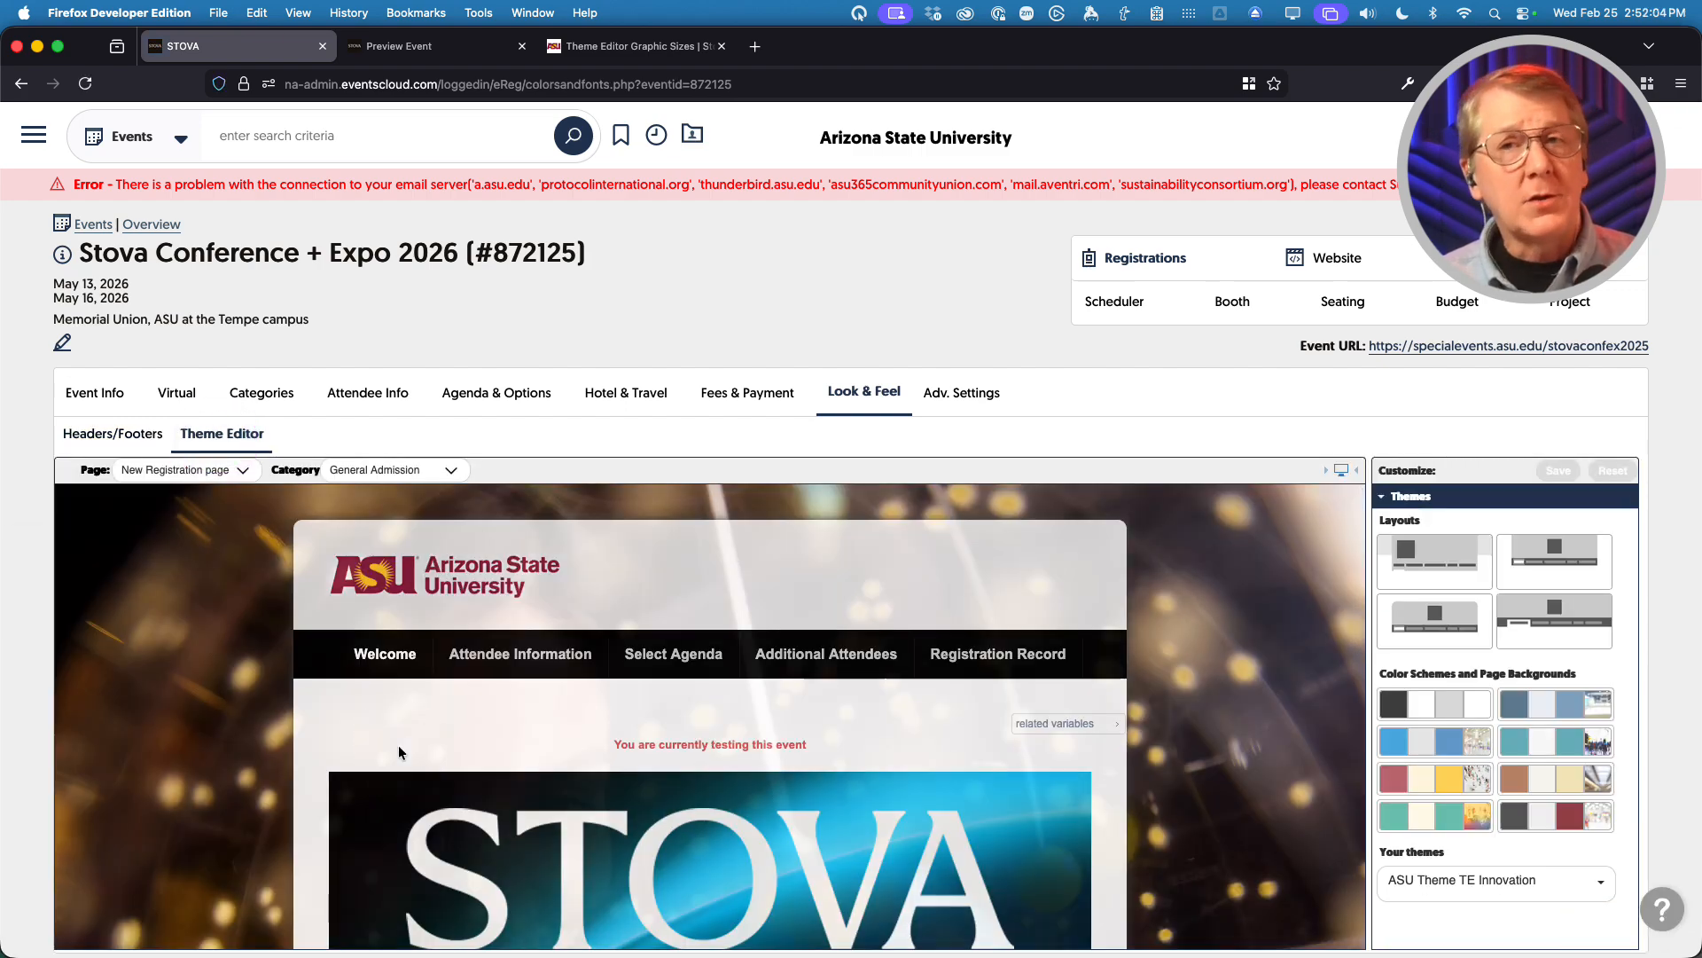
{"action": "left_click", "coordinate": [400, 744]}
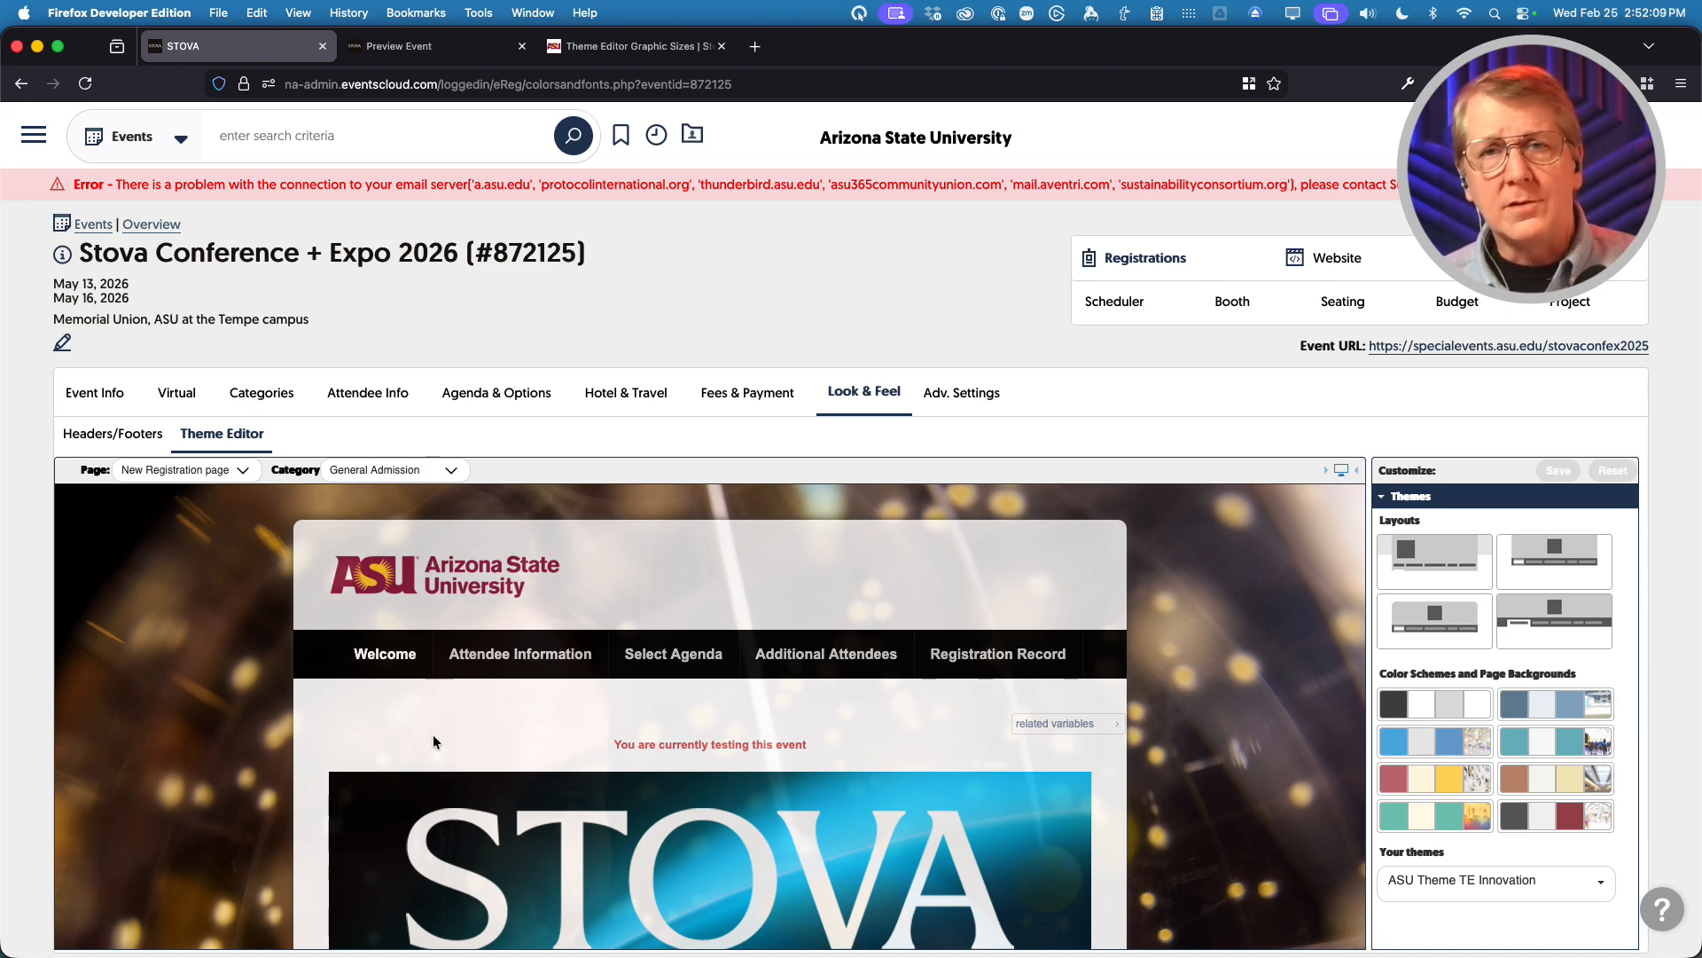
{"action": "left_click", "coordinate": [405, 742]}
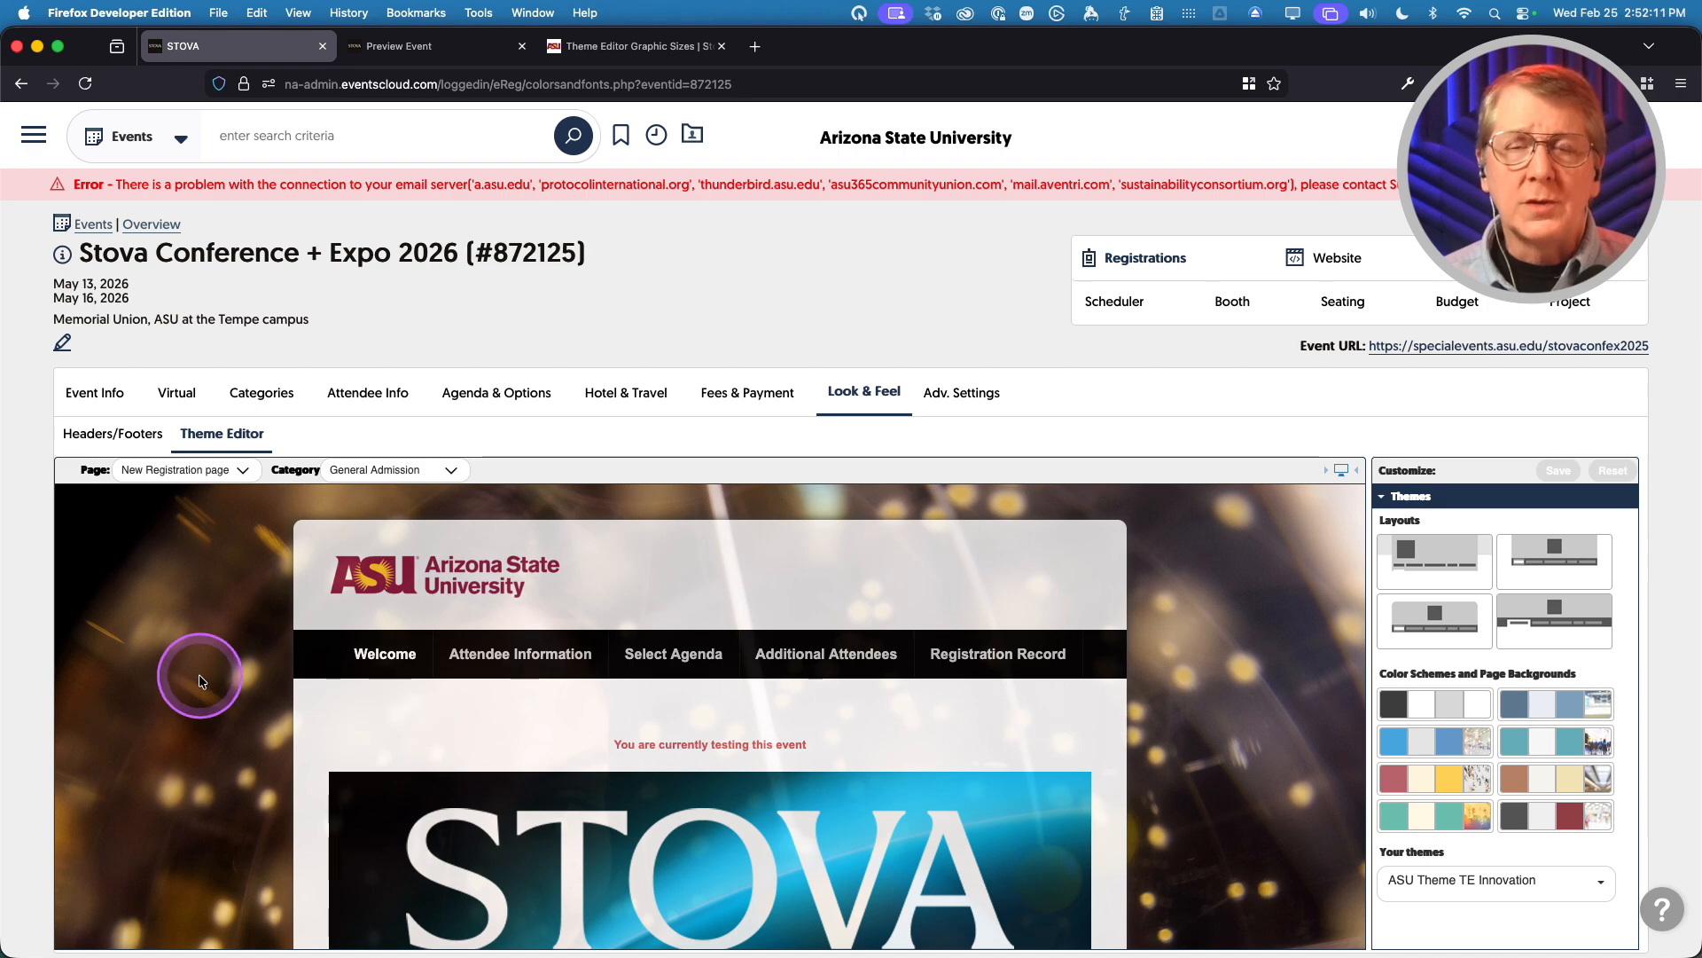
{"action": "scroll", "coordinate": [23, 616], "scroll_direction": "down", "scroll_amount": 1}
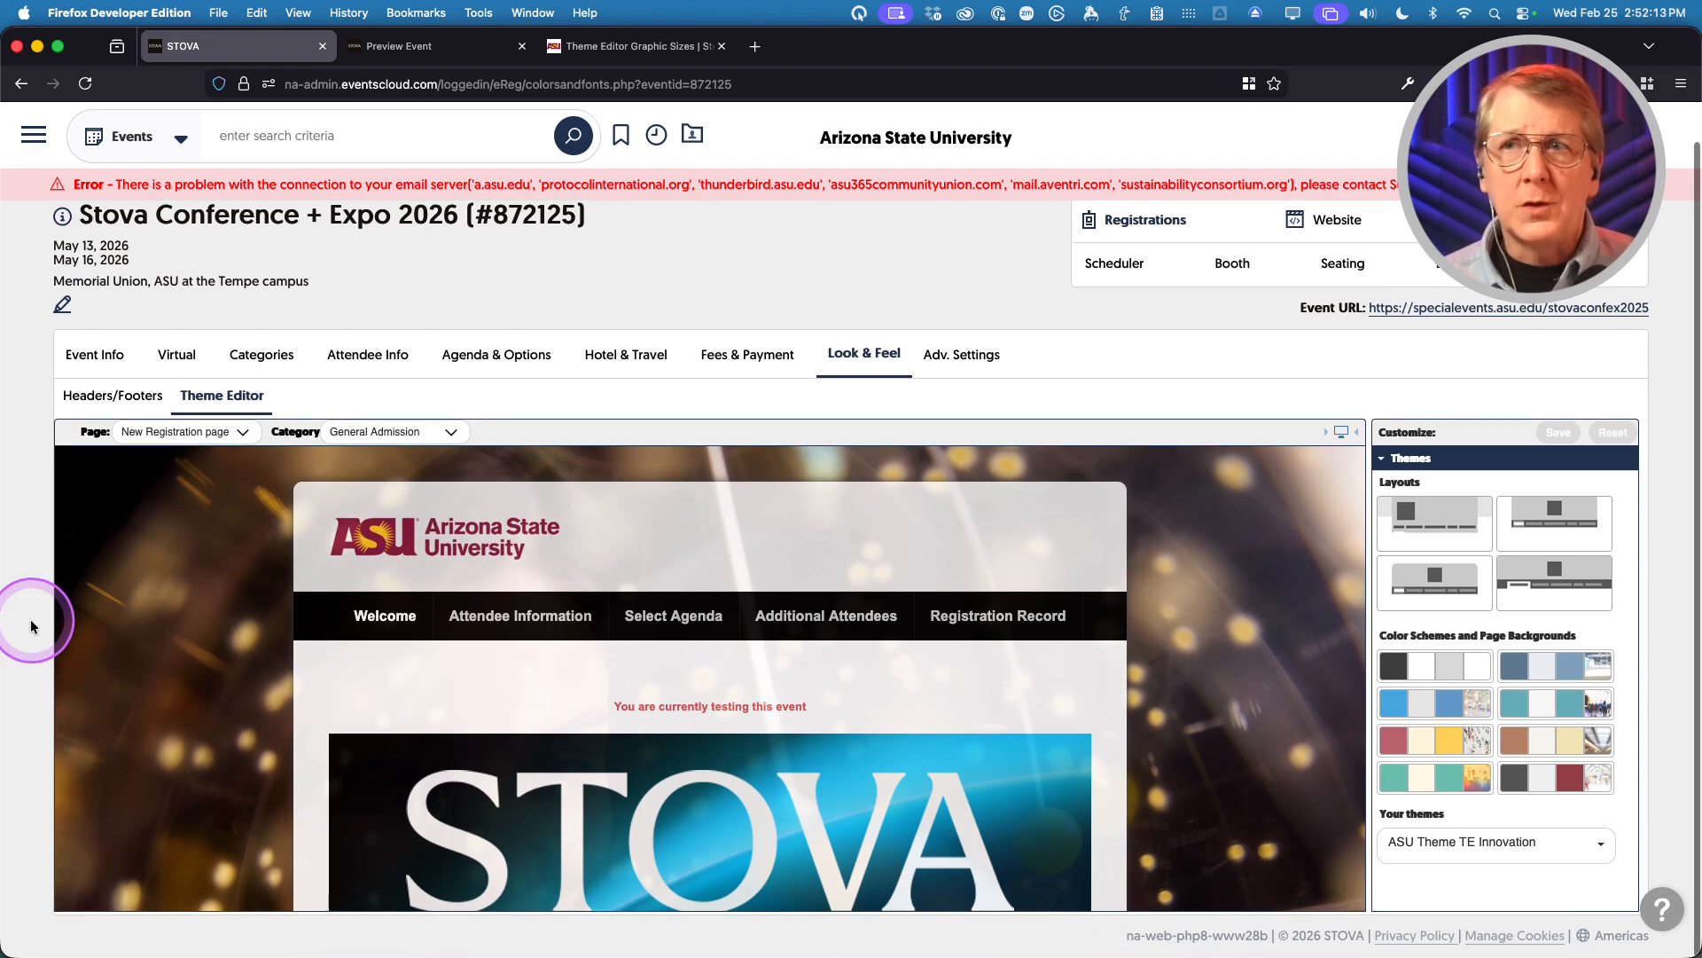
{"action": "left_click", "coordinate": [524, 661]}
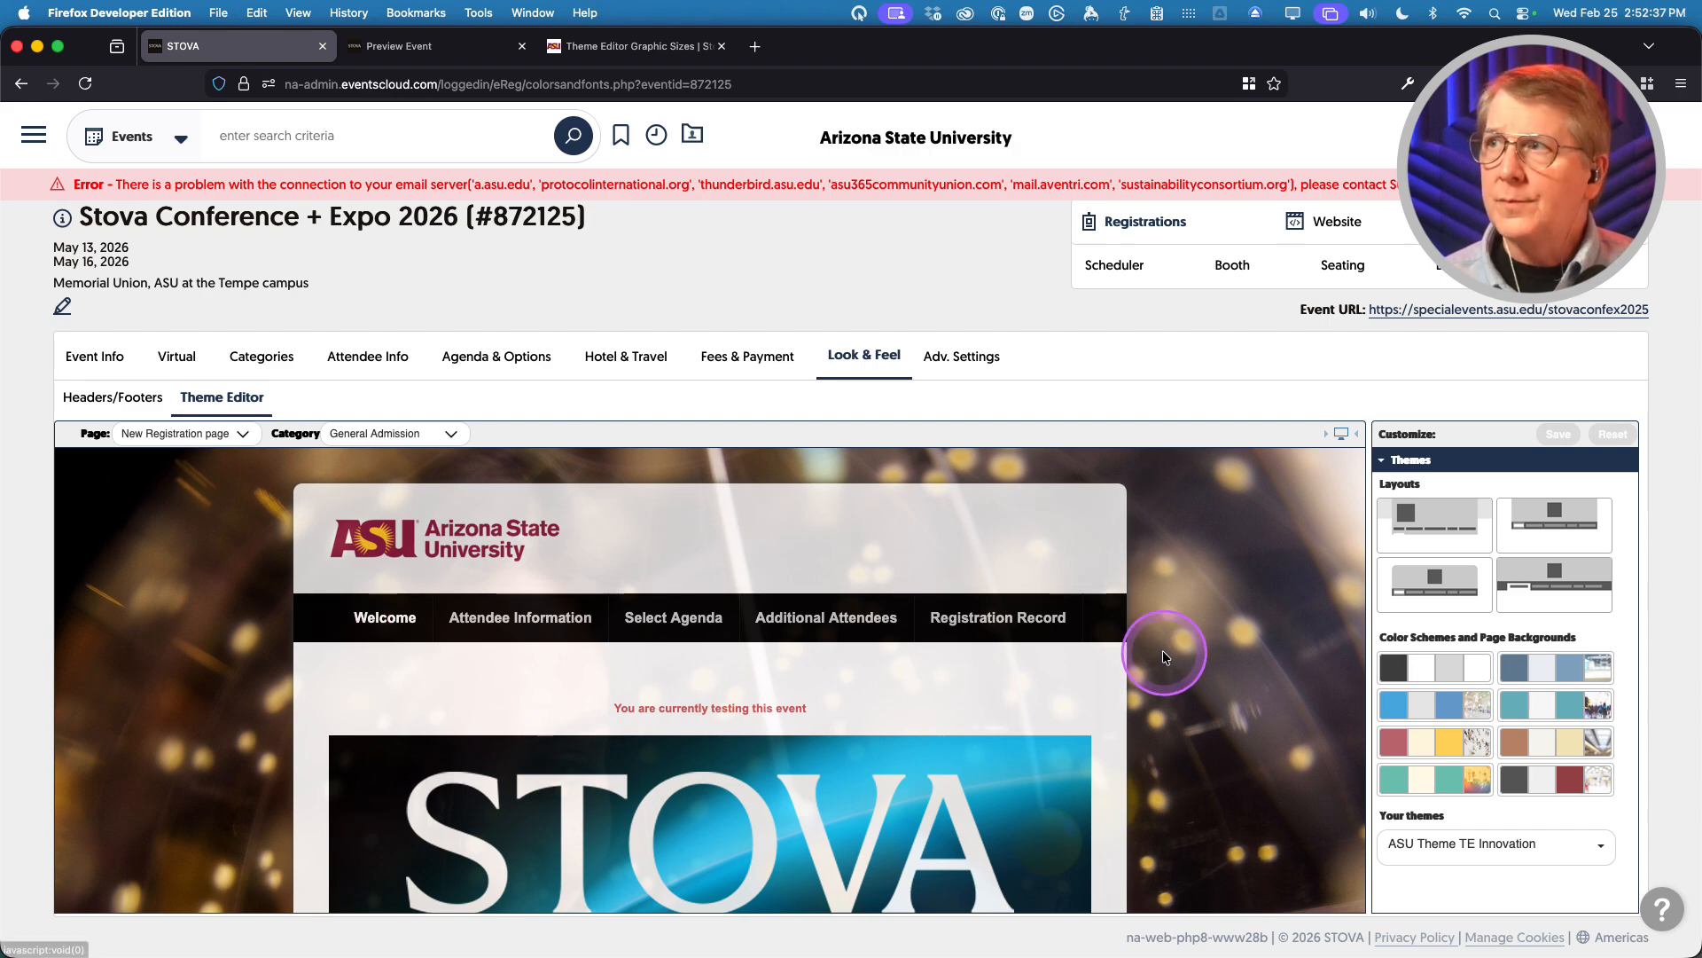
- Examine the theme layouts, the color schemes and page backgrounds, and the list of saved ASU themes
{"action": "left_click", "coordinate": [1482, 514]}
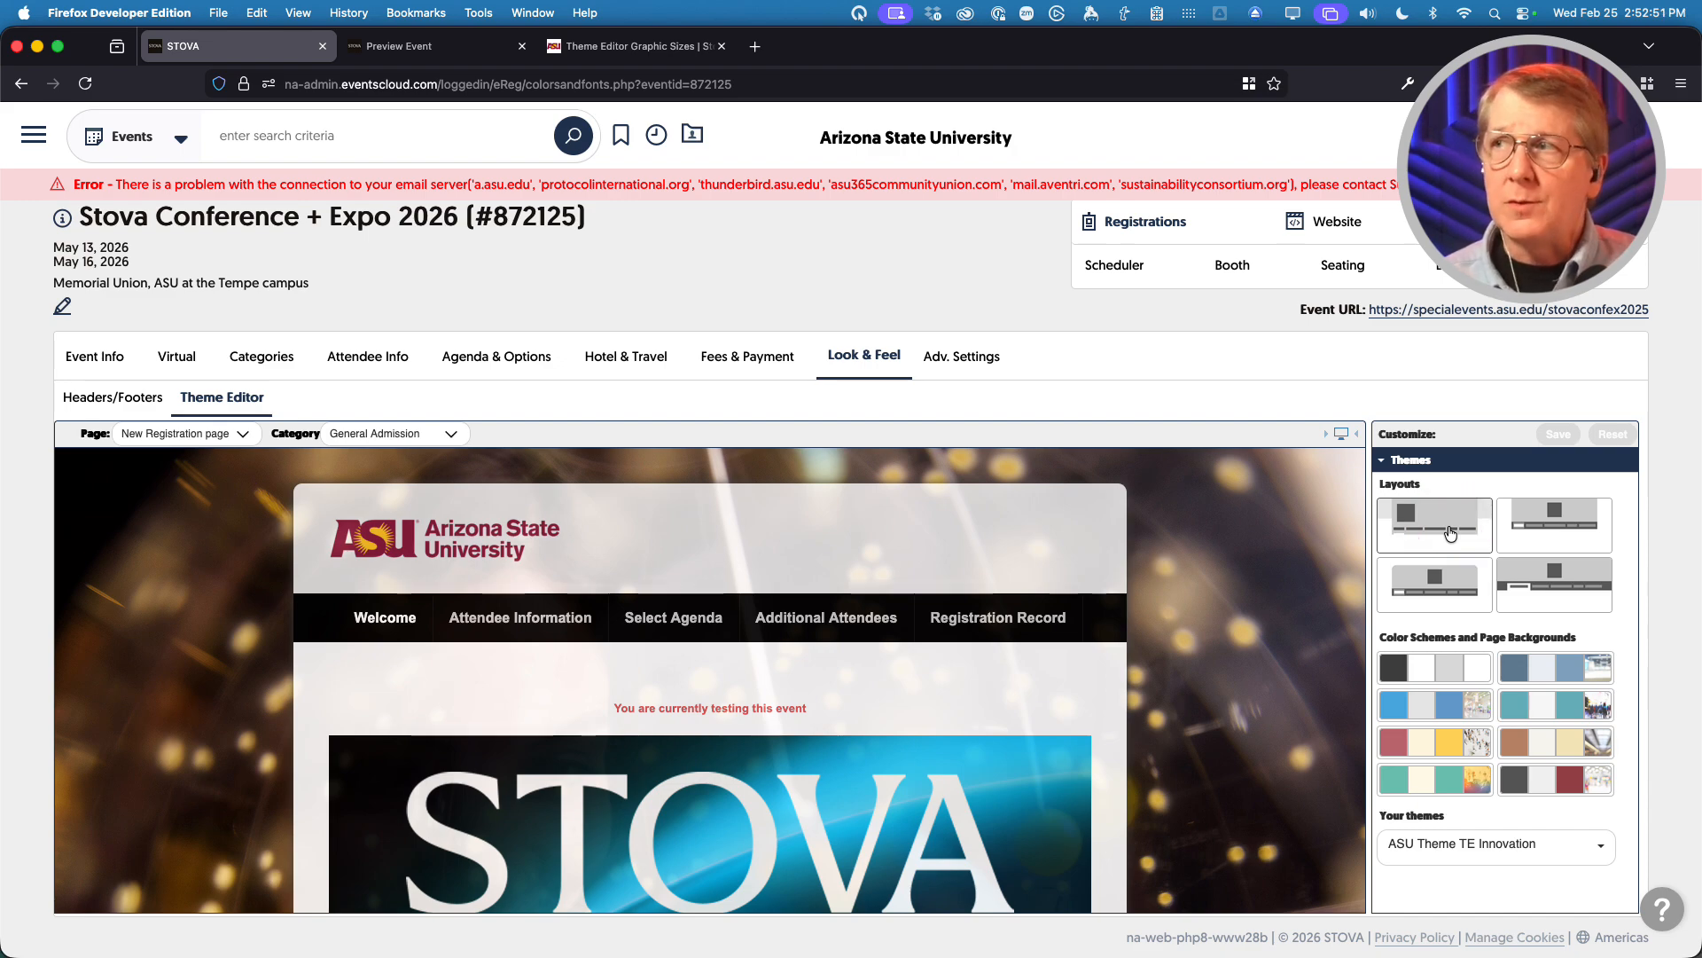
{"action": "left_click", "coordinate": [1443, 589]}
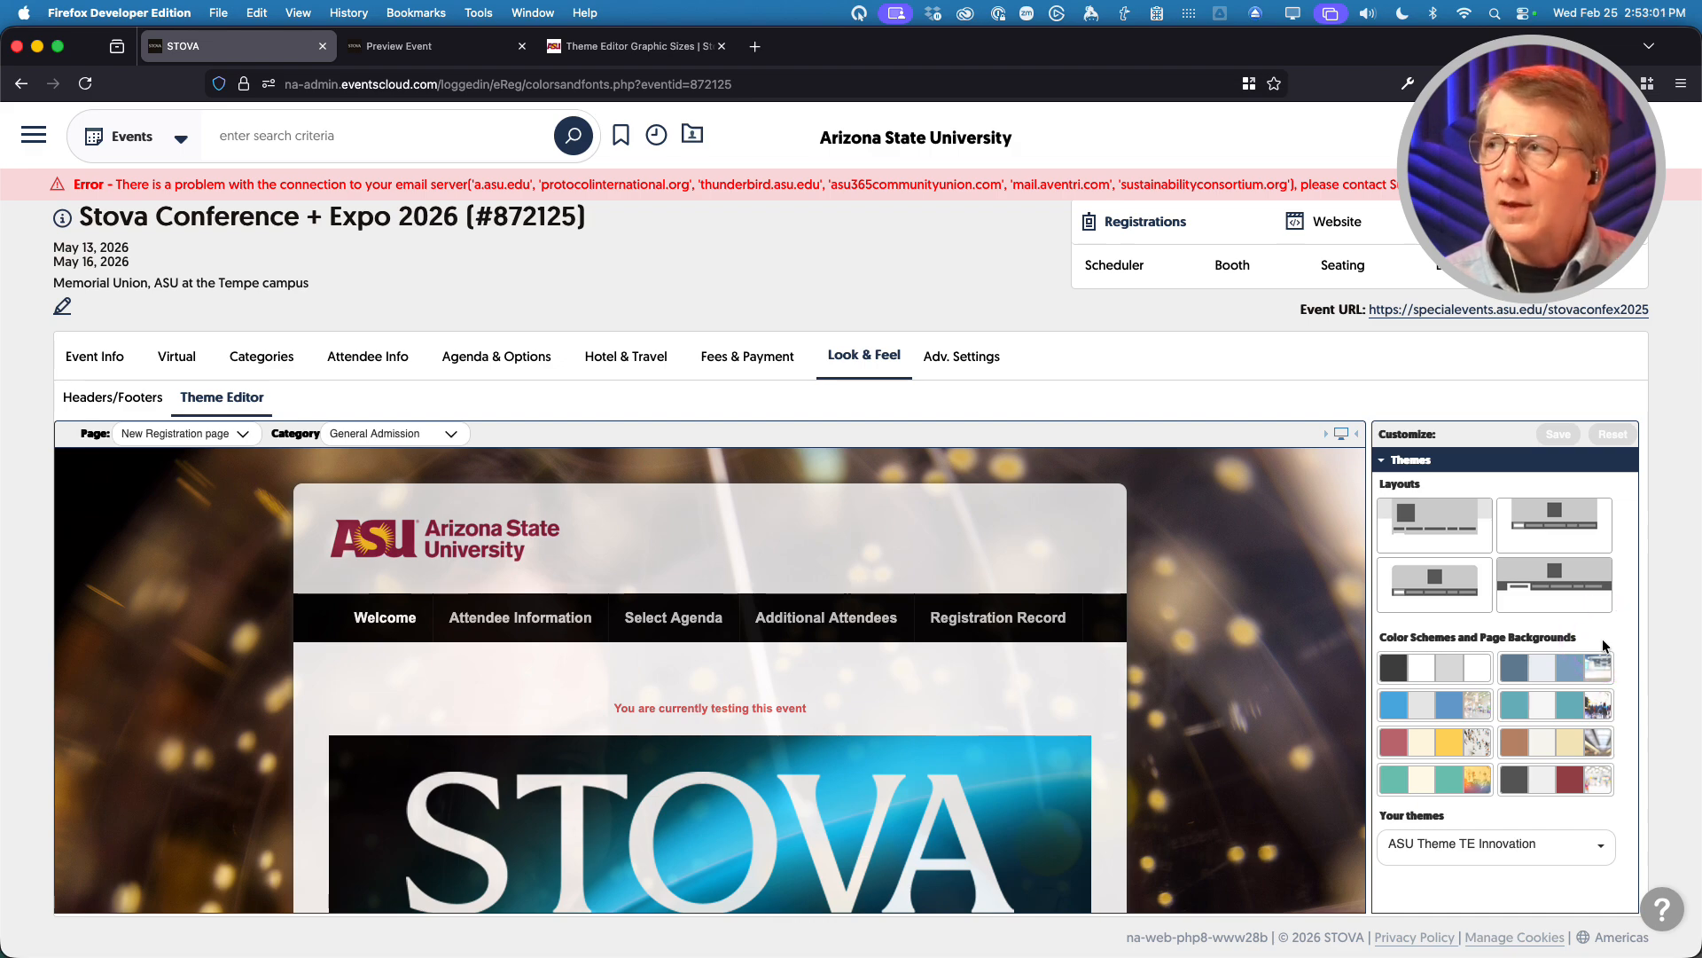
{"action": "scroll", "coordinate": [1615, 628], "scroll_direction": "down", "scroll_amount": 3}
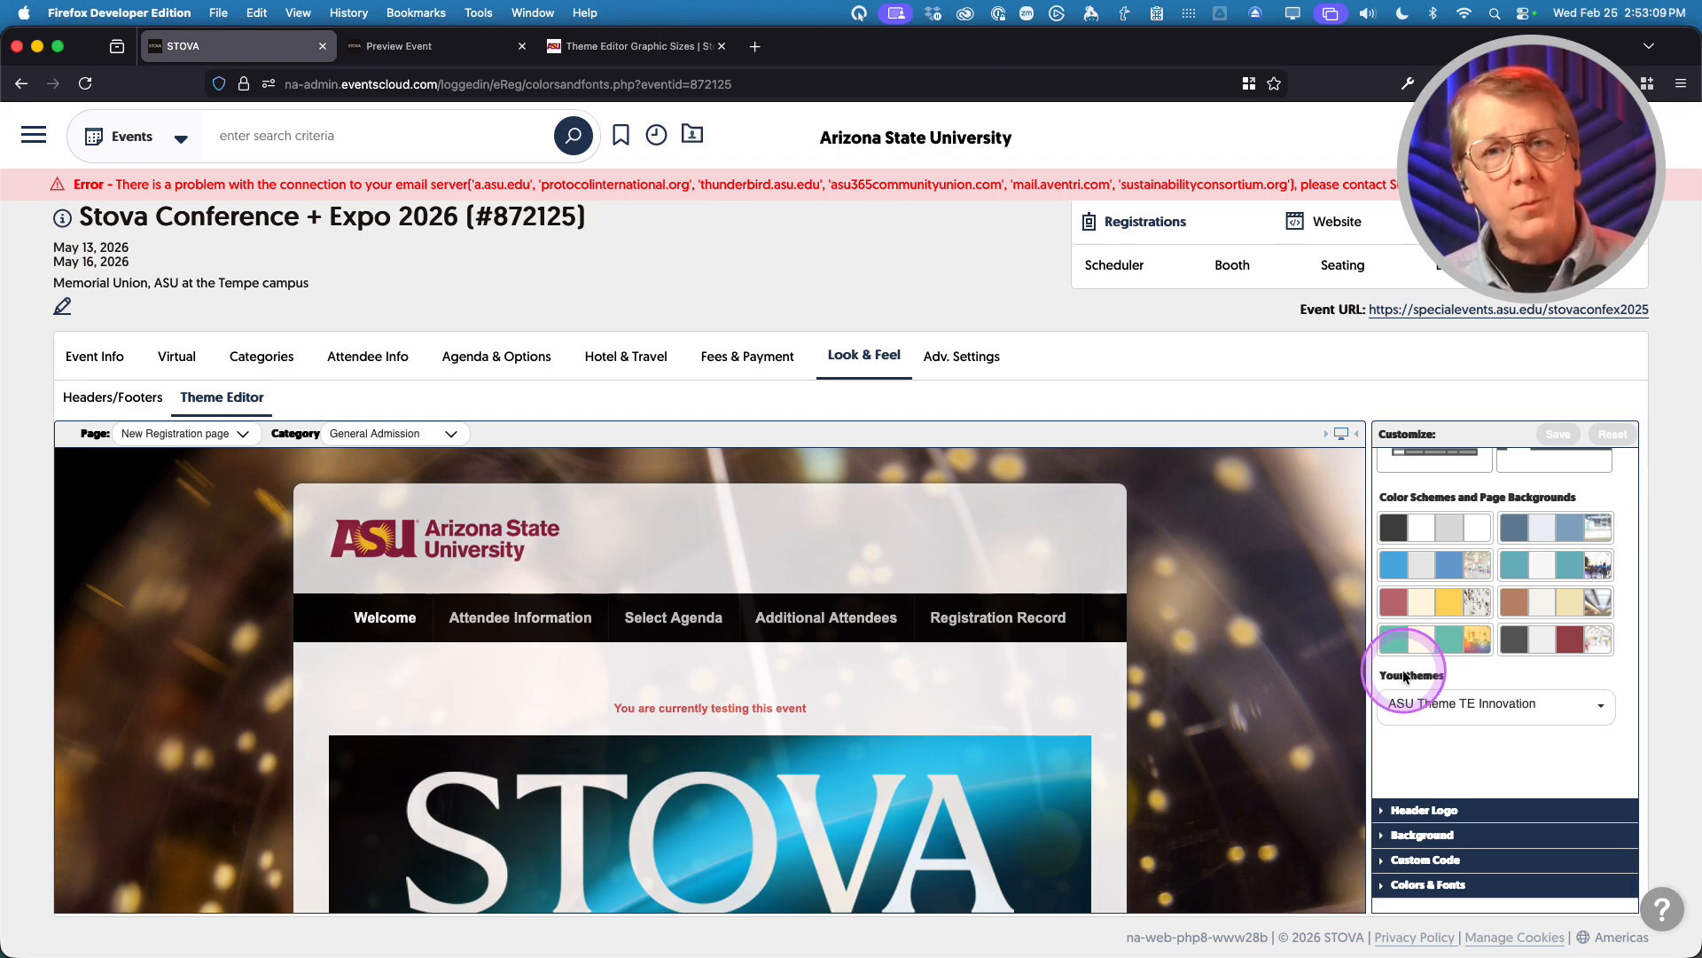
{"action": "scroll", "coordinate": [1615, 661], "scroll_direction": "down", "scroll_amount": 1}
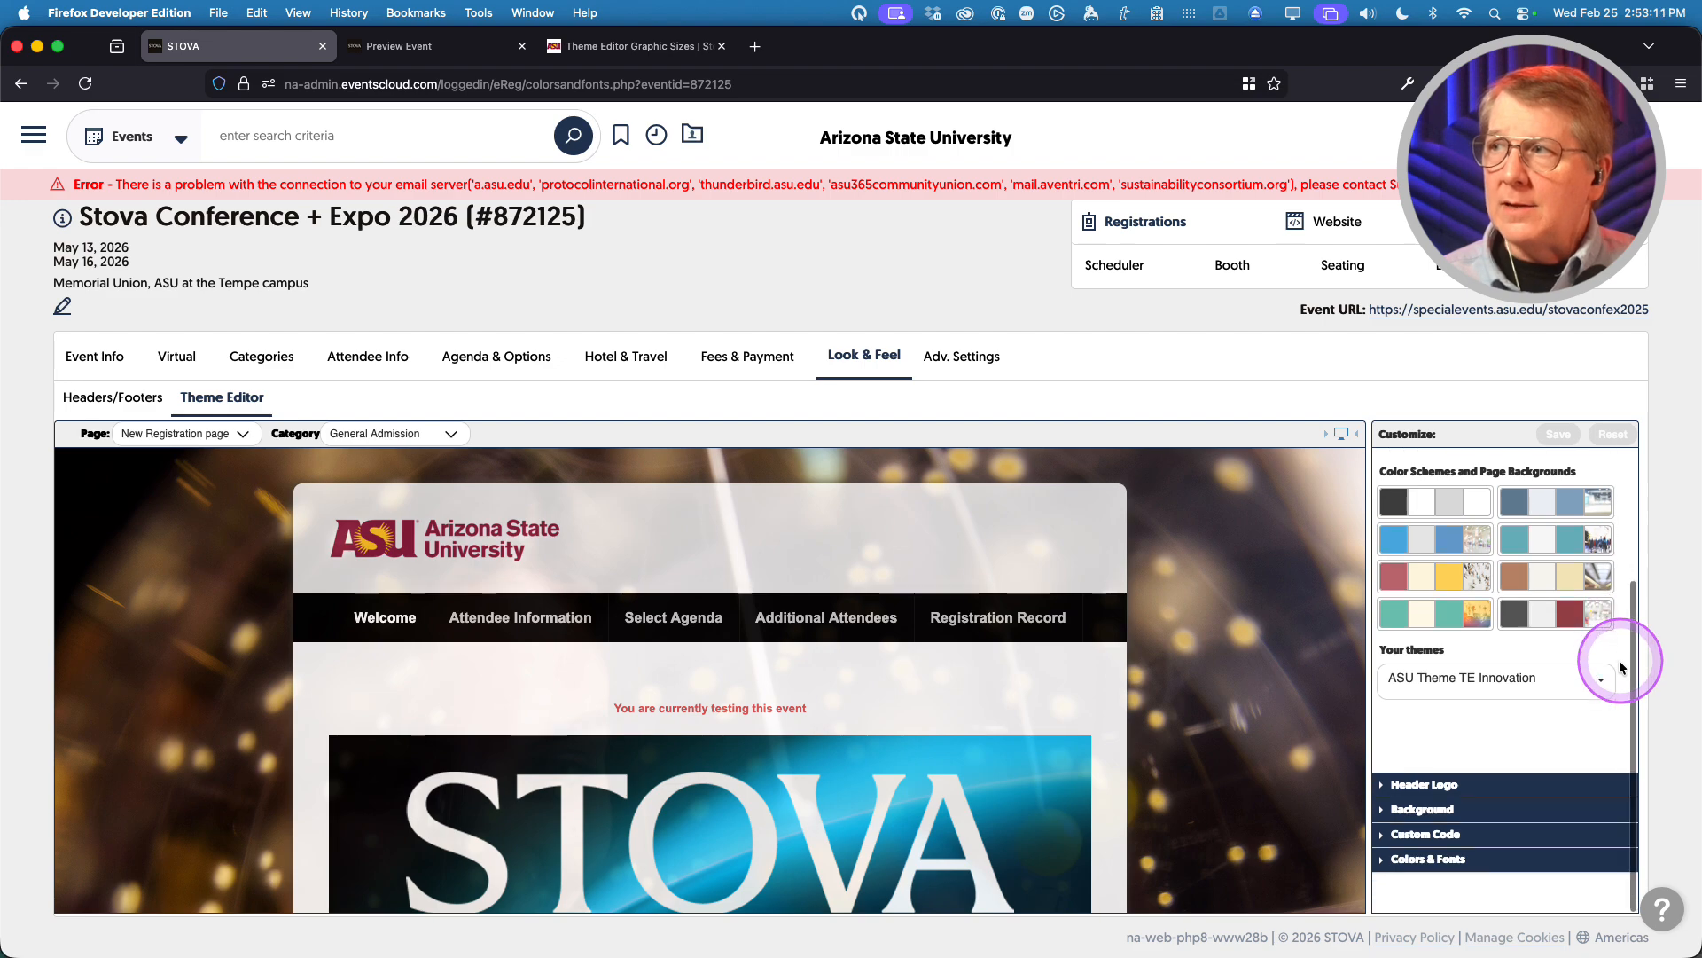
{"action": "left_click", "coordinate": [1587, 681]}
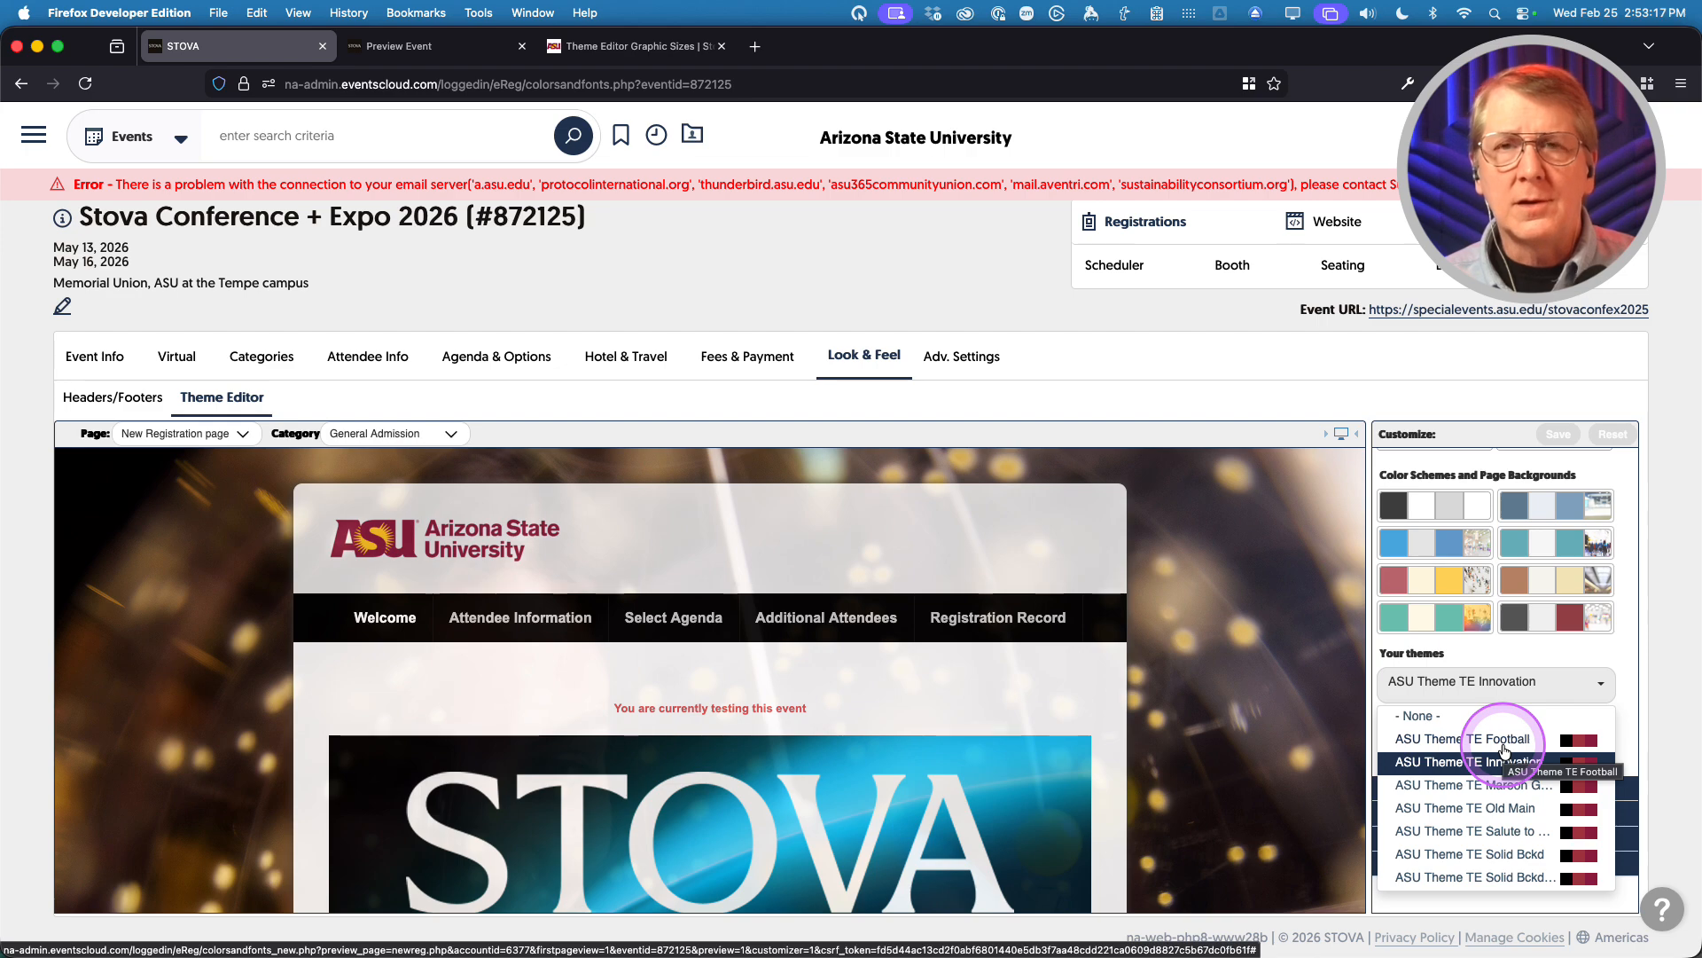
{"action": "scroll", "coordinate": [1487, 780], "scroll_direction": "down", "scroll_amount": 1}
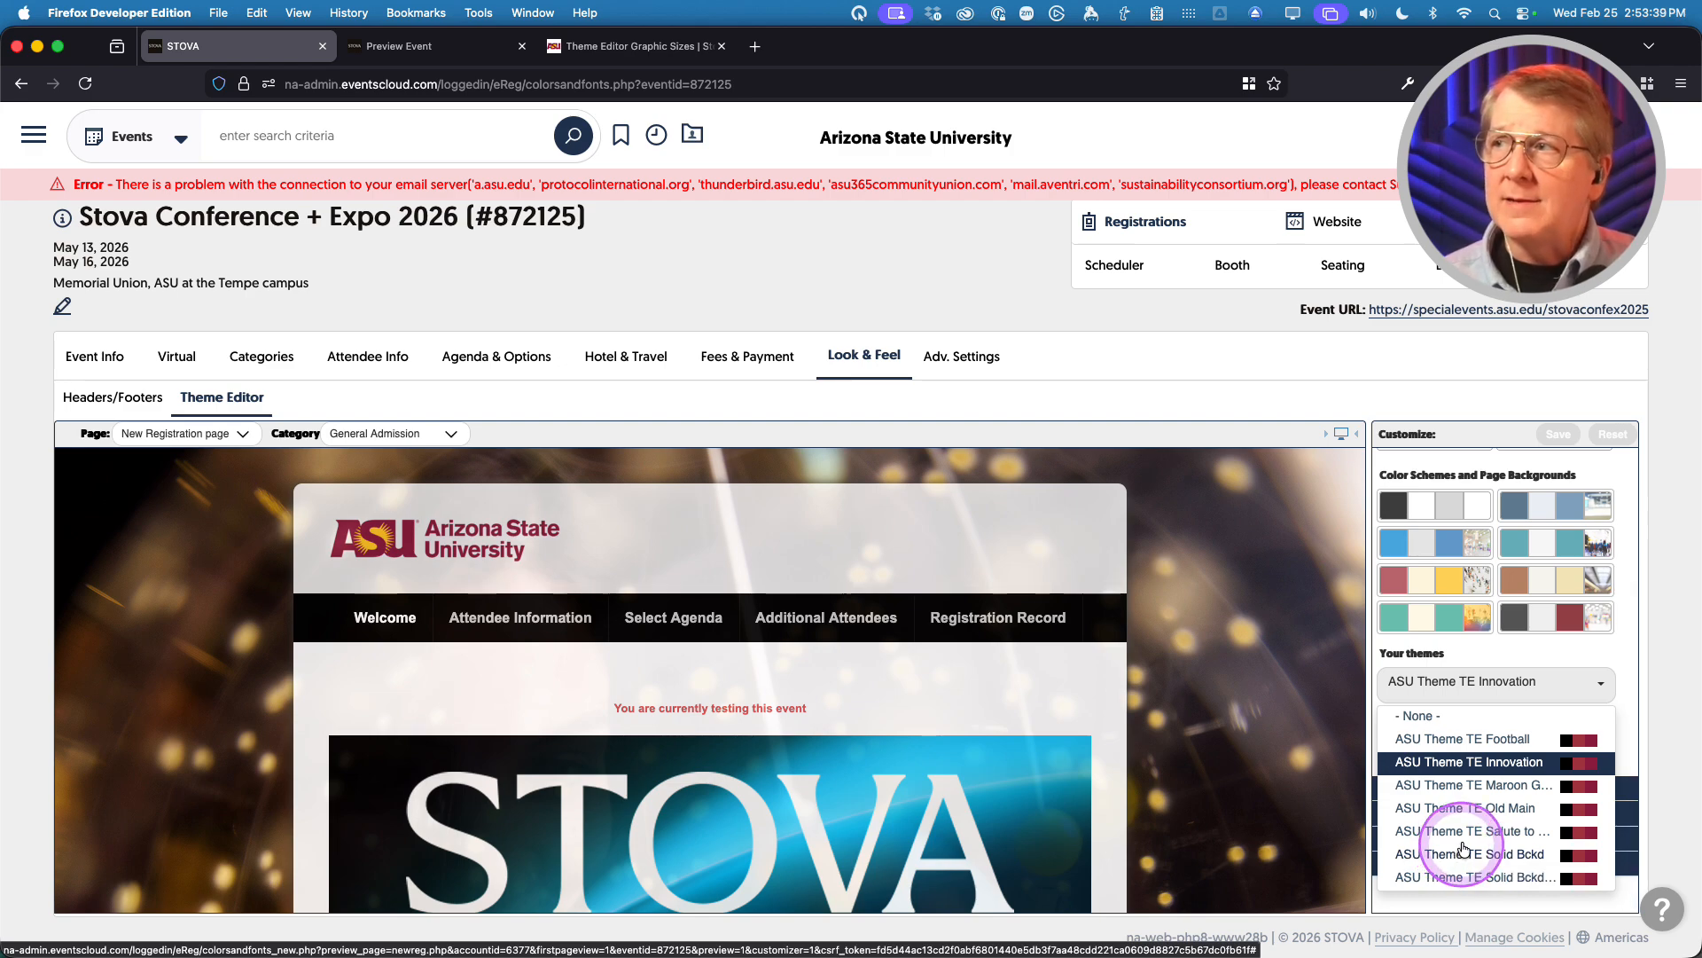
{"action": "left_click", "coordinate": [1600, 656]}
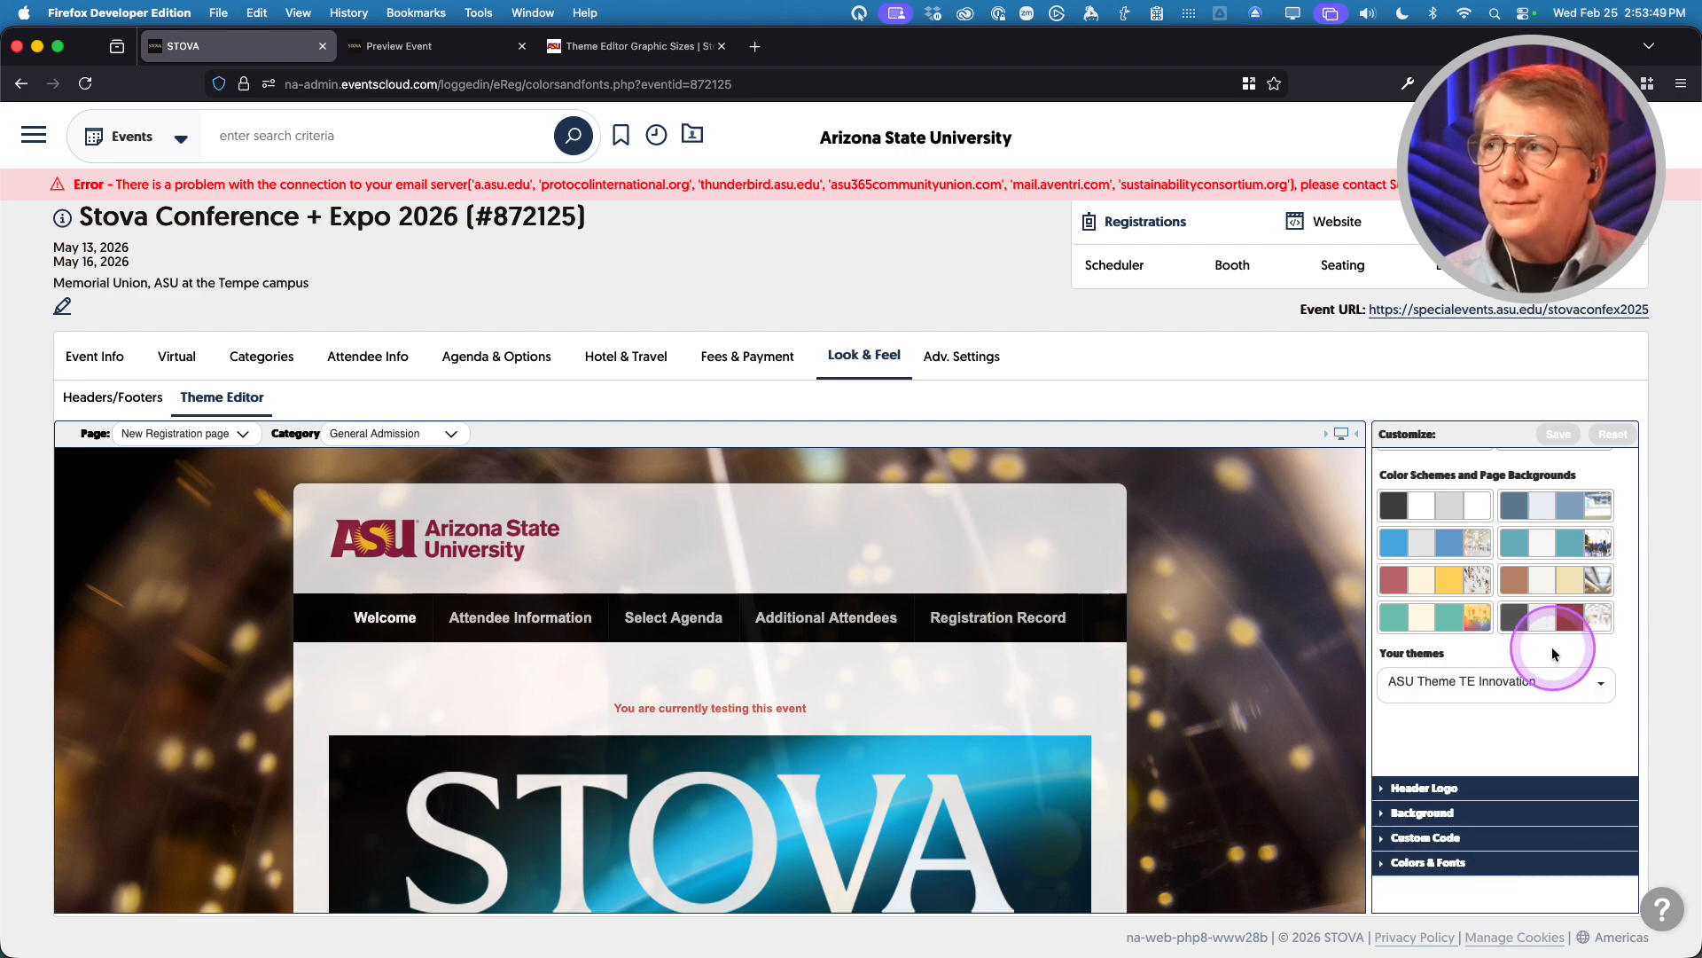
- Try the ASU Theme TE Old Main theme on the page and switch back to ASU Theme TE Innovation
{"action": "left_click", "coordinate": [1507, 687]}
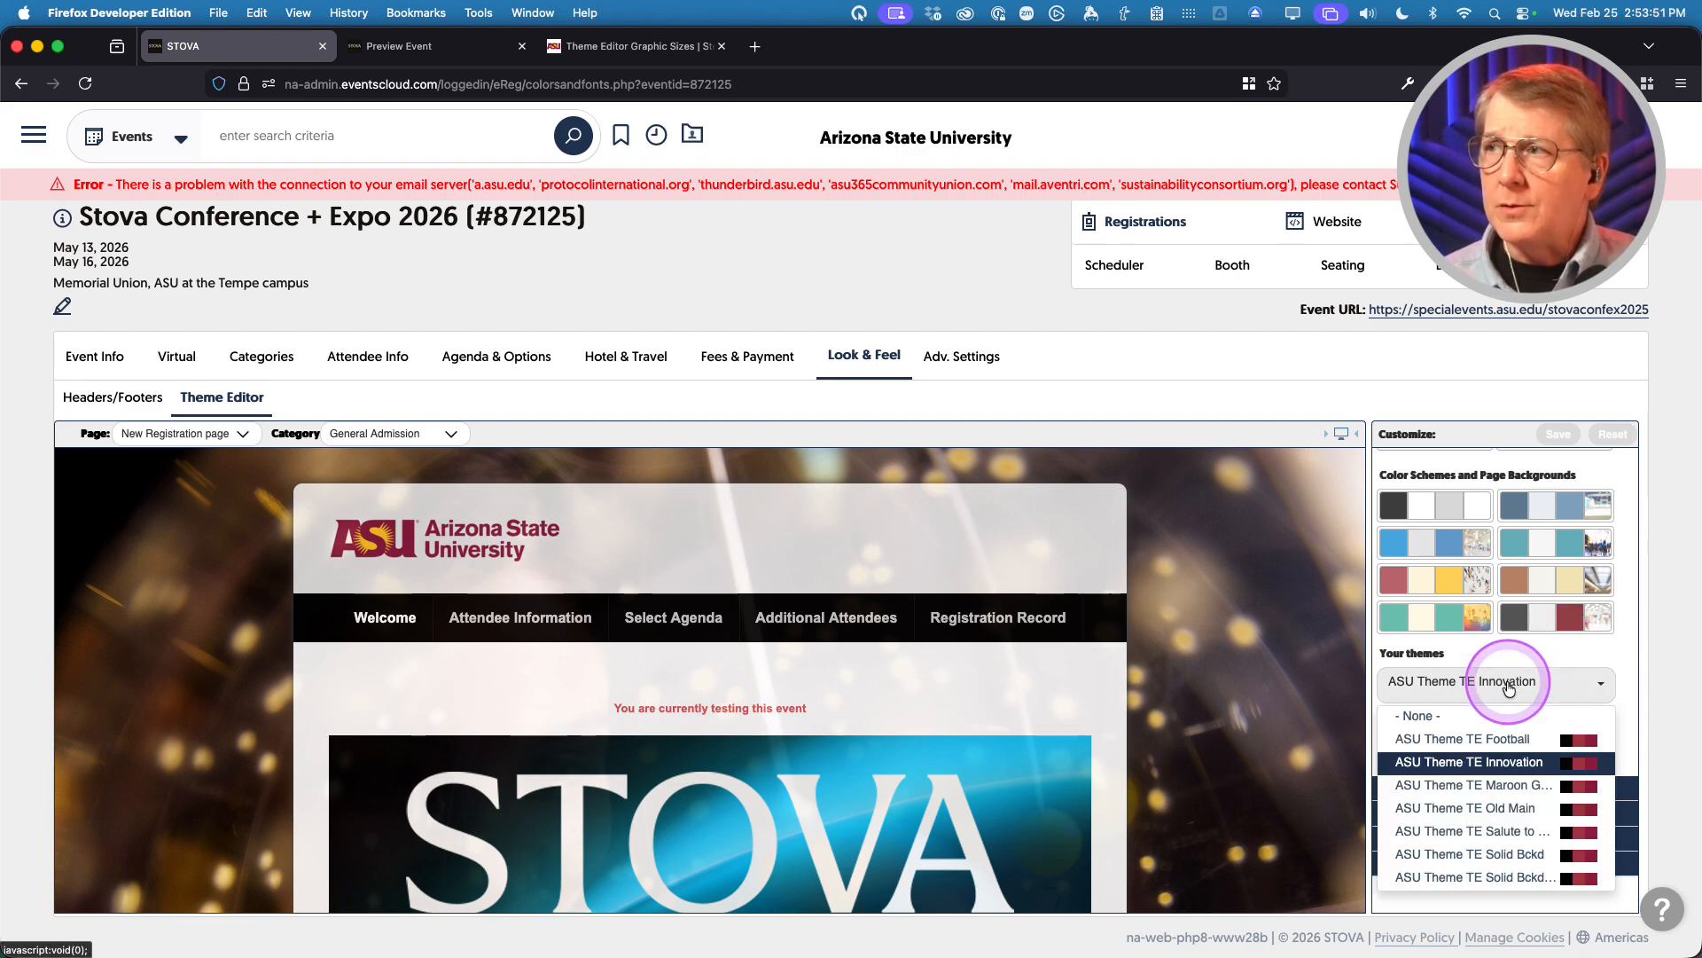
{"action": "left_click", "coordinate": [1490, 811]}
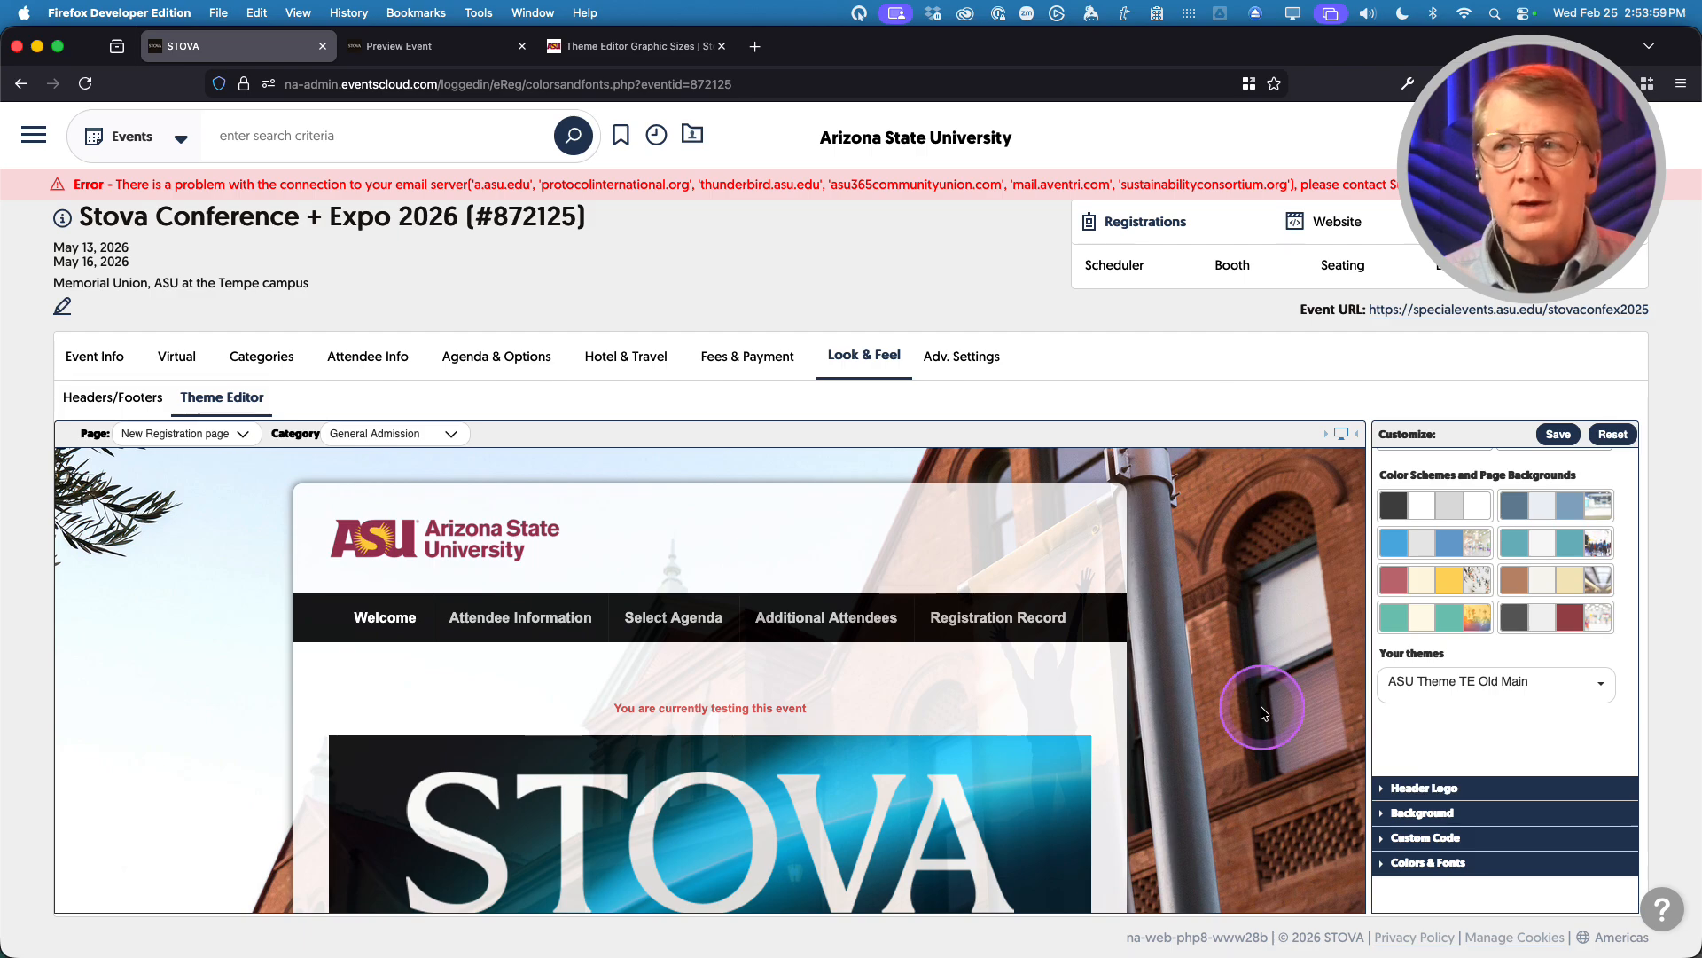
{"action": "left_click", "coordinate": [1566, 688]}
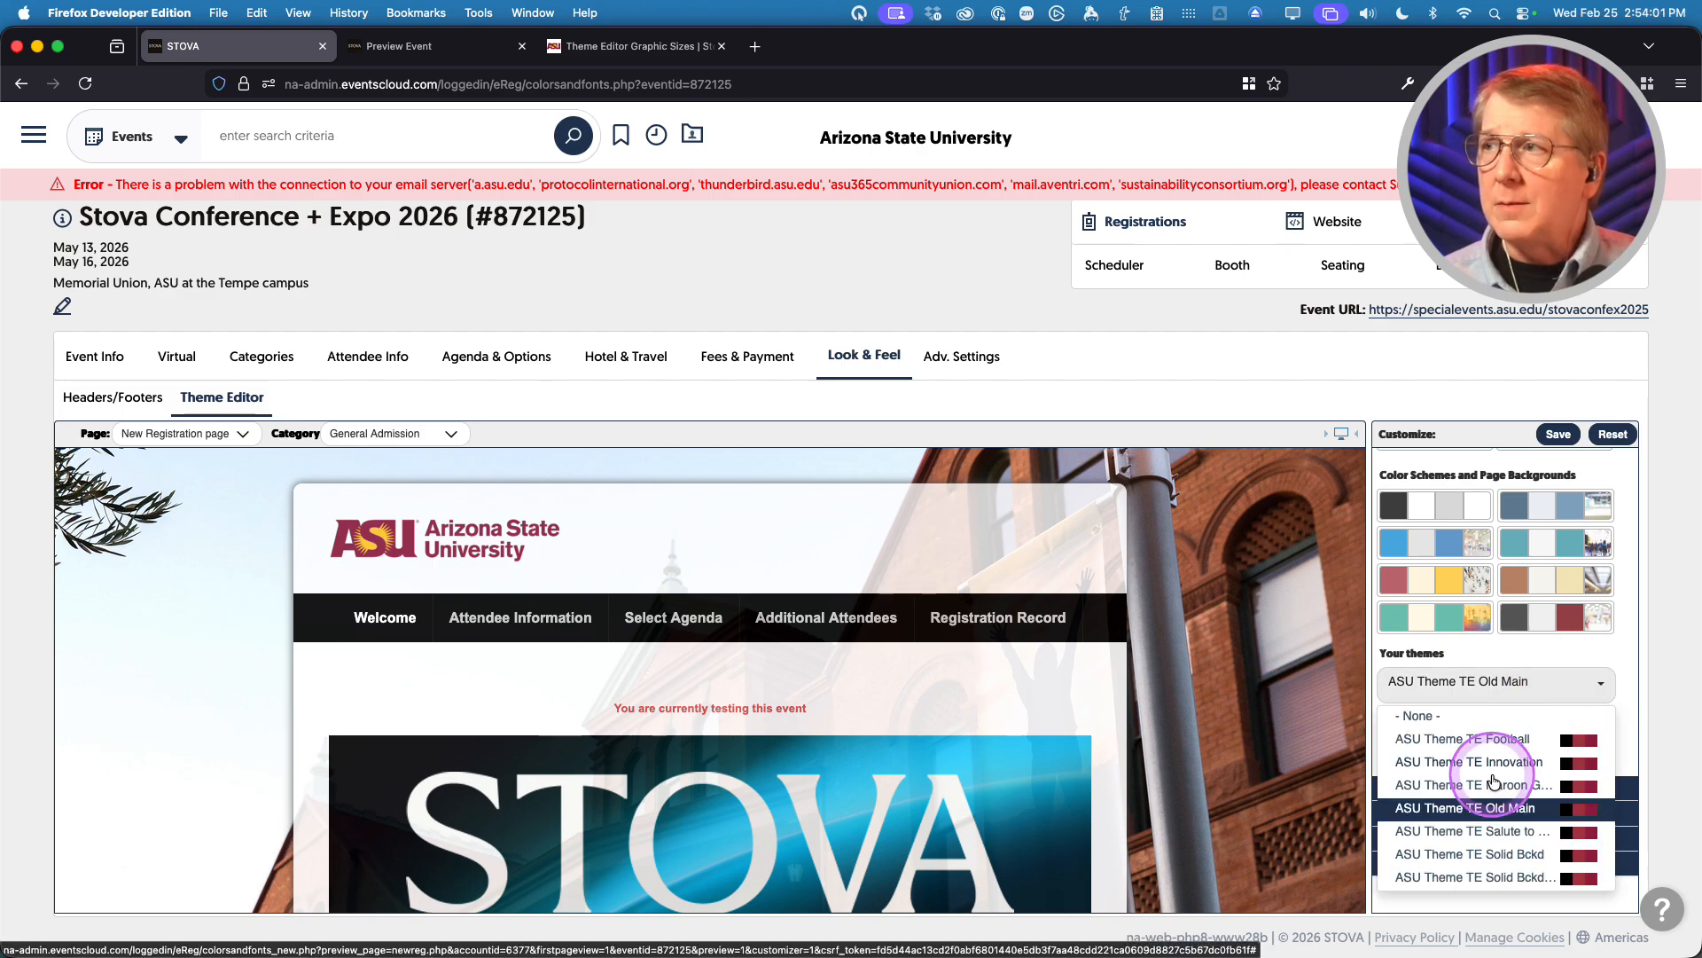
{"action": "left_click", "coordinate": [1493, 763]}
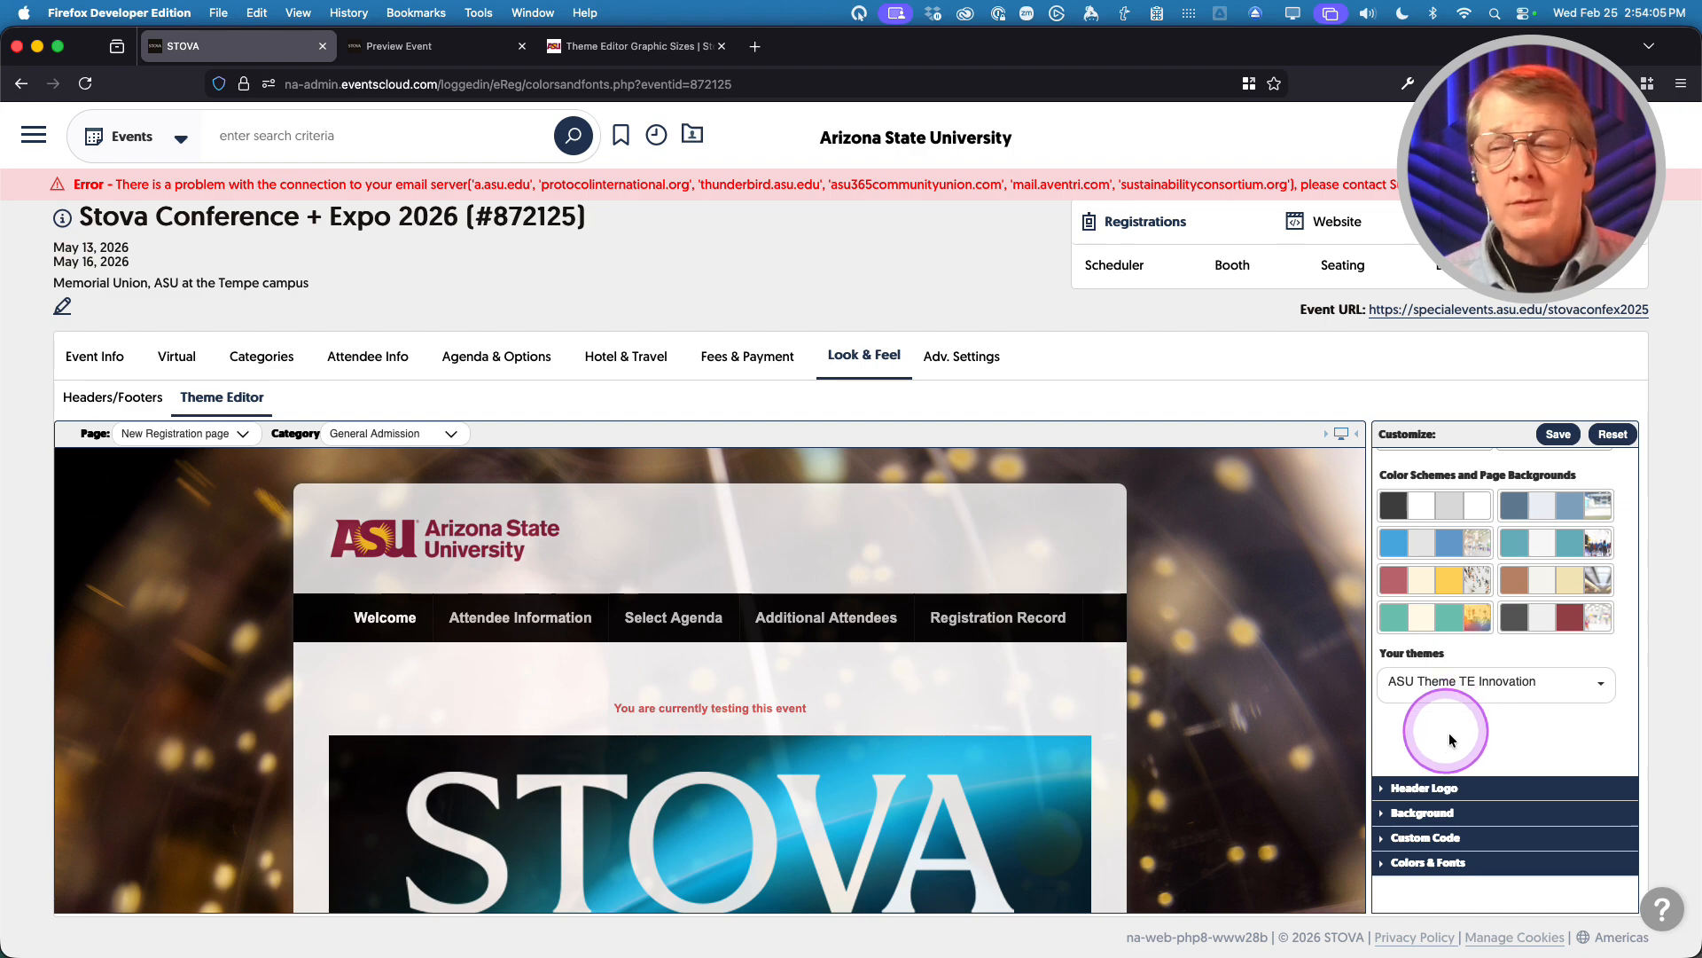
{"action": "left_click", "coordinate": [1559, 436]}
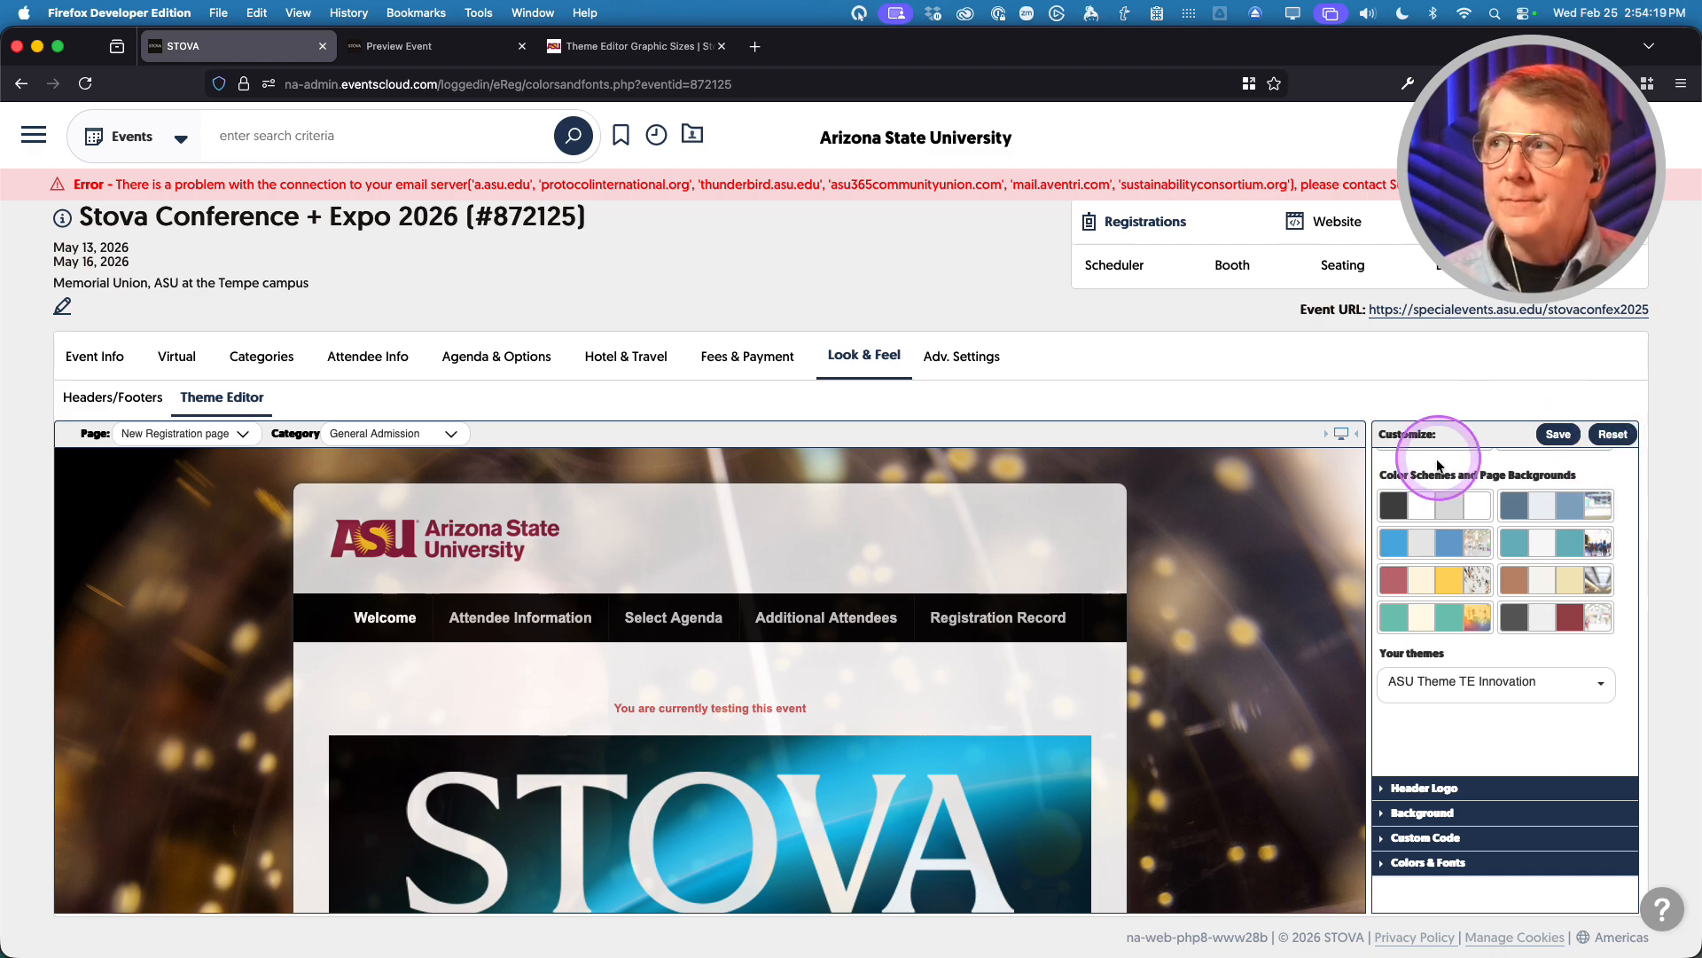
- Collapse the Themes settings and expand the Header Logo settings to inspect the logo image options
{"action": "scroll", "coordinate": [1489, 743], "scroll_direction": "up", "scroll_amount": 3}
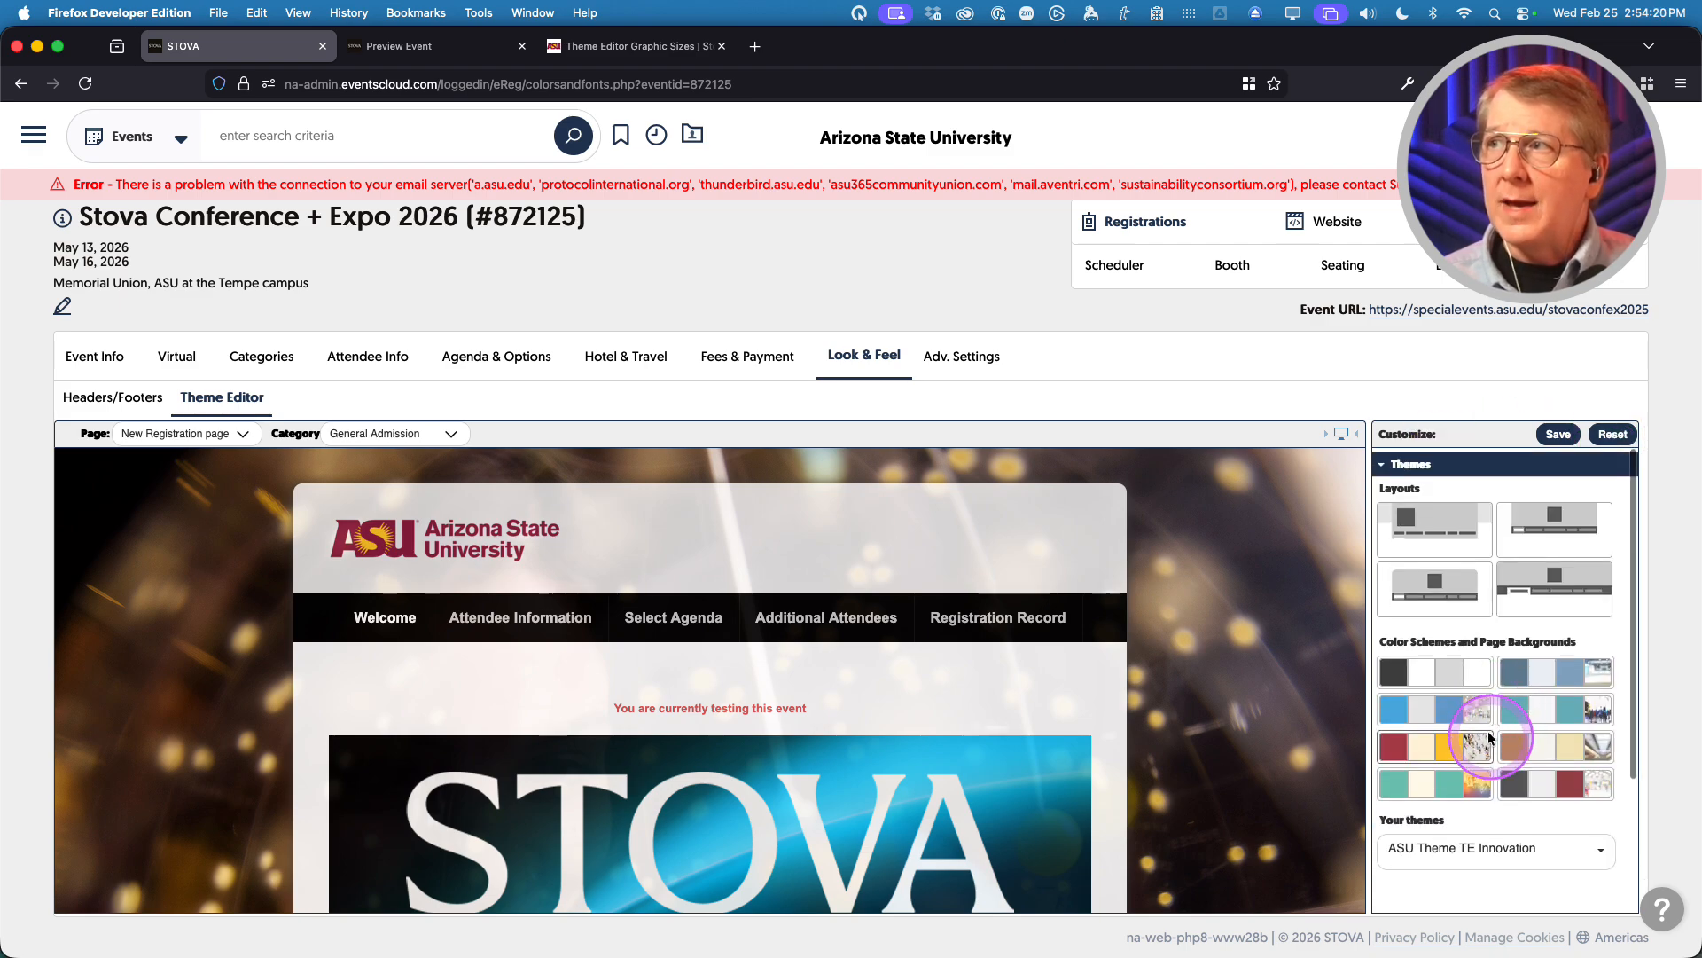
{"action": "left_click", "coordinate": [1419, 470]}
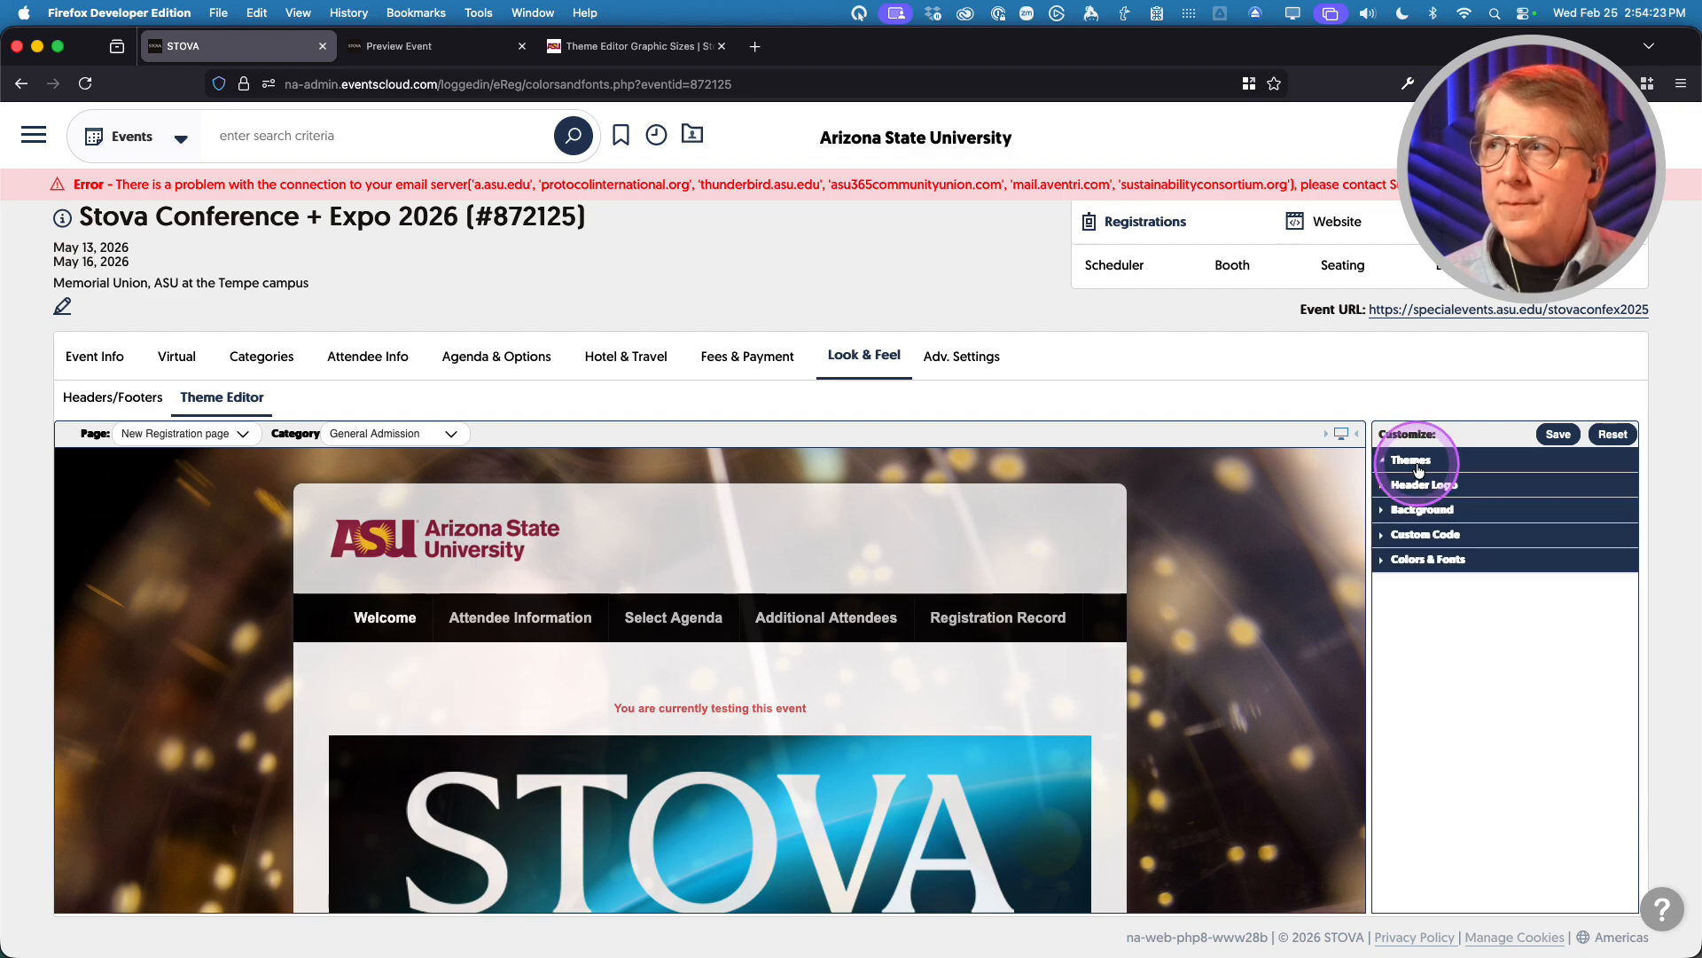
{"action": "left_click", "coordinate": [1416, 487]}
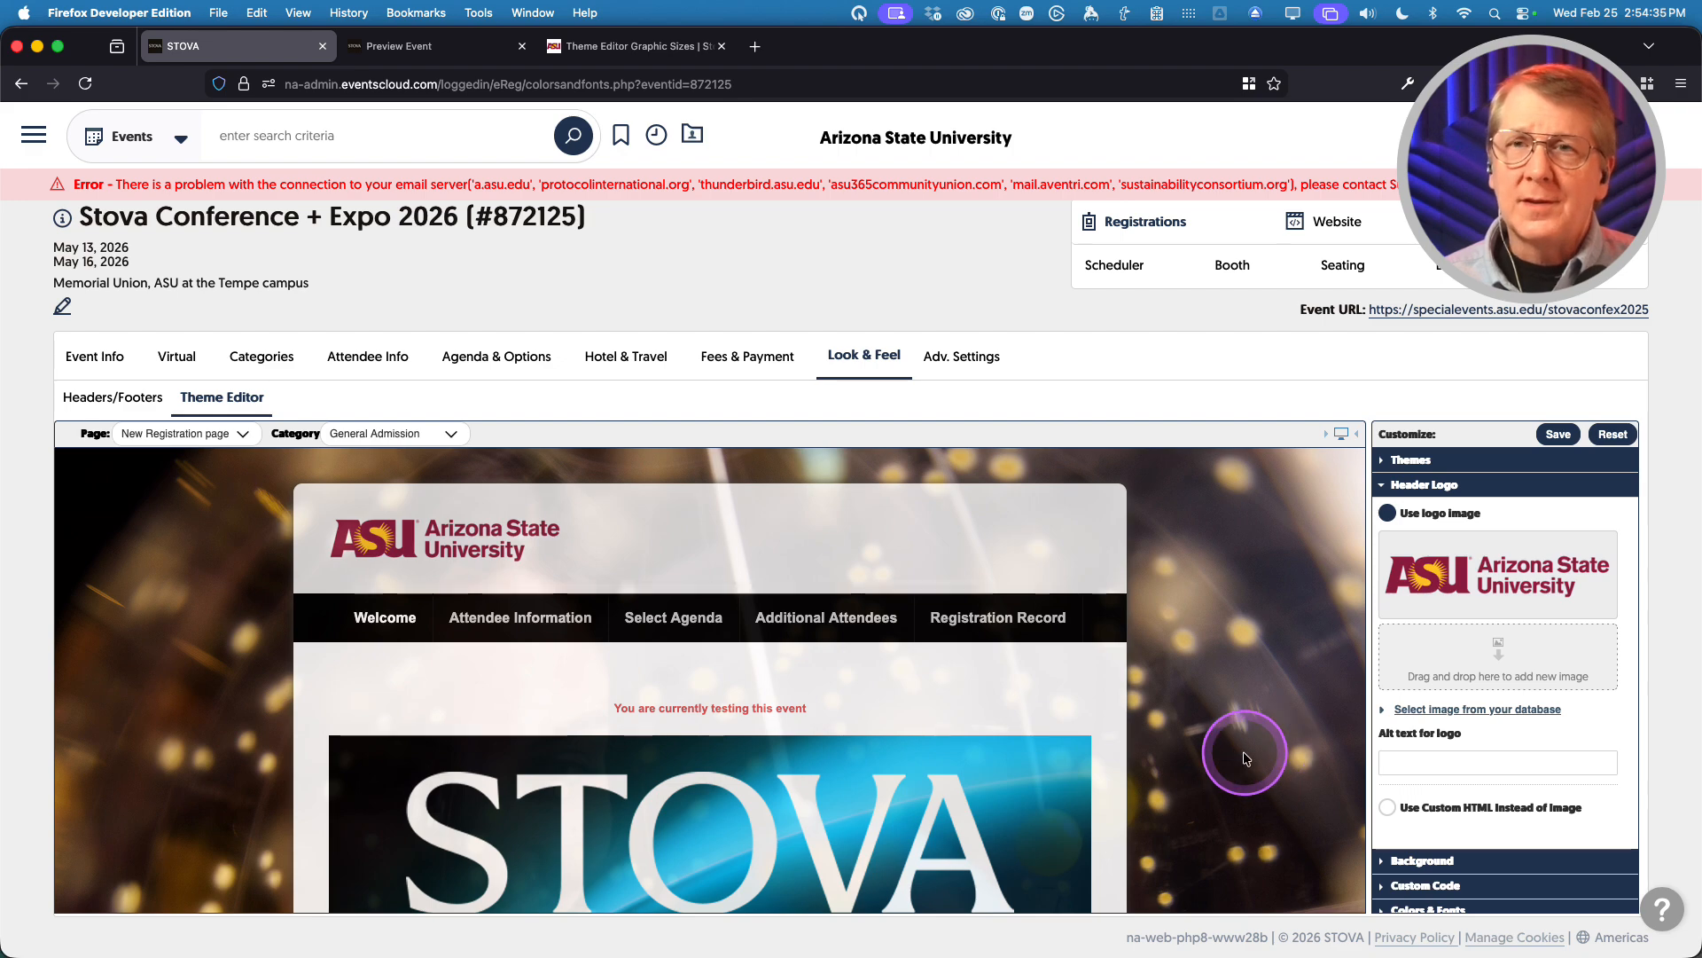
{"action": "key", "text": "ctrl+m"}
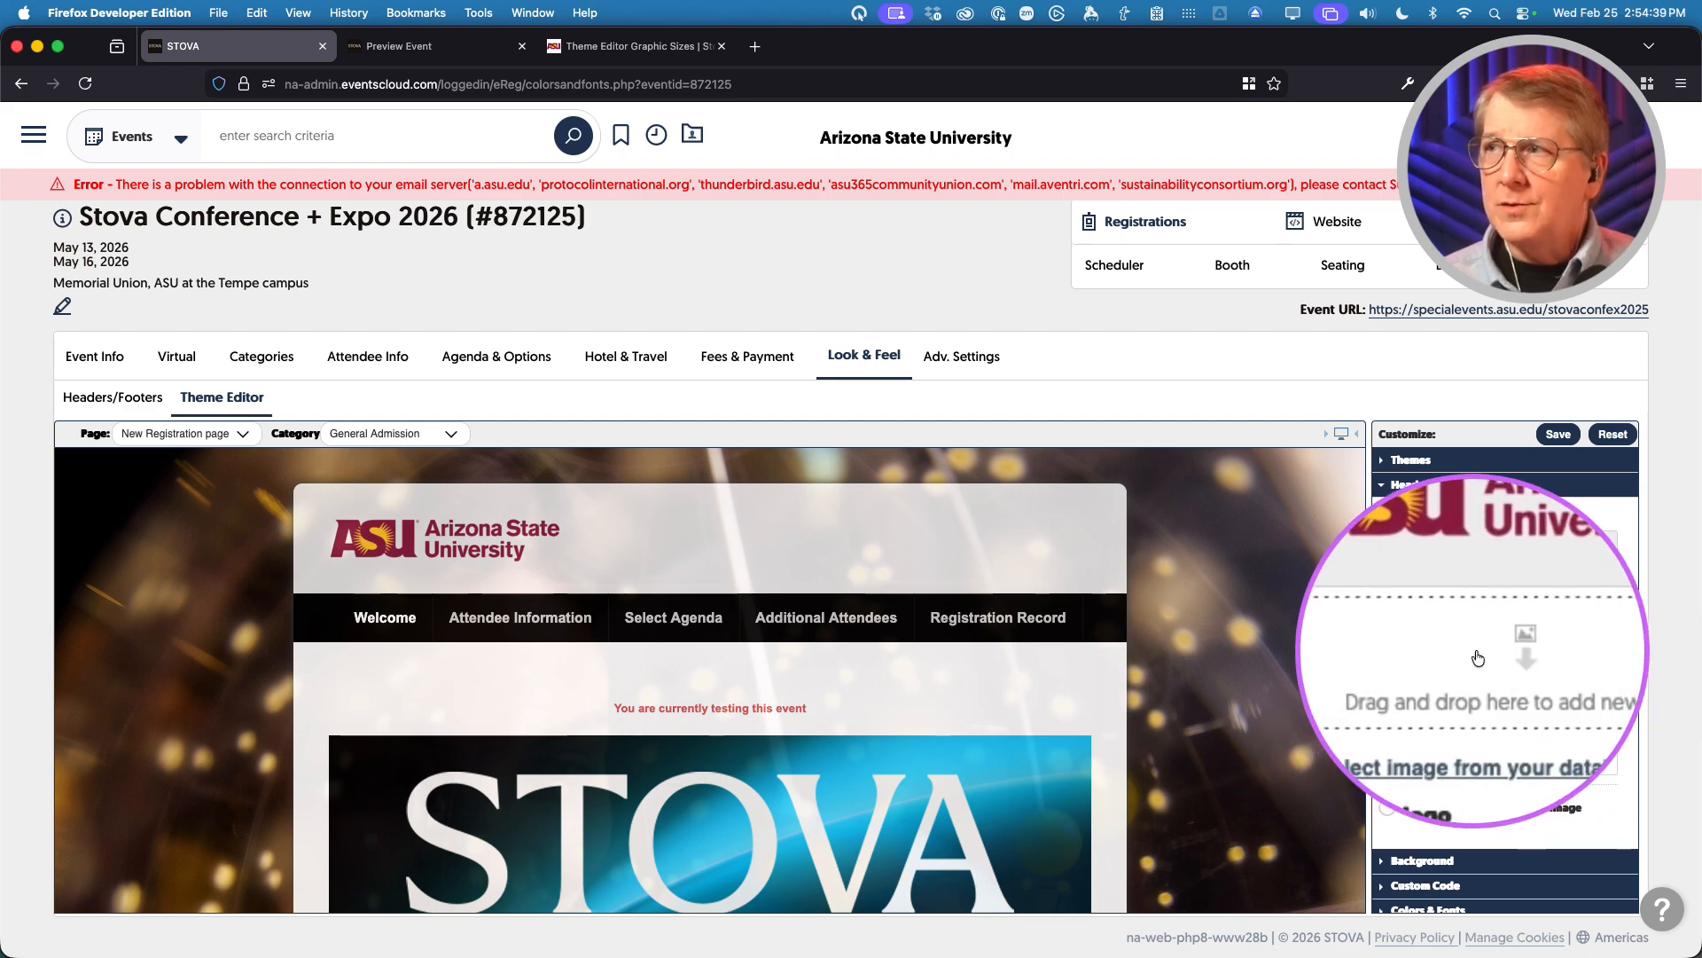
{"action": "key", "text": "ctrl+m"}
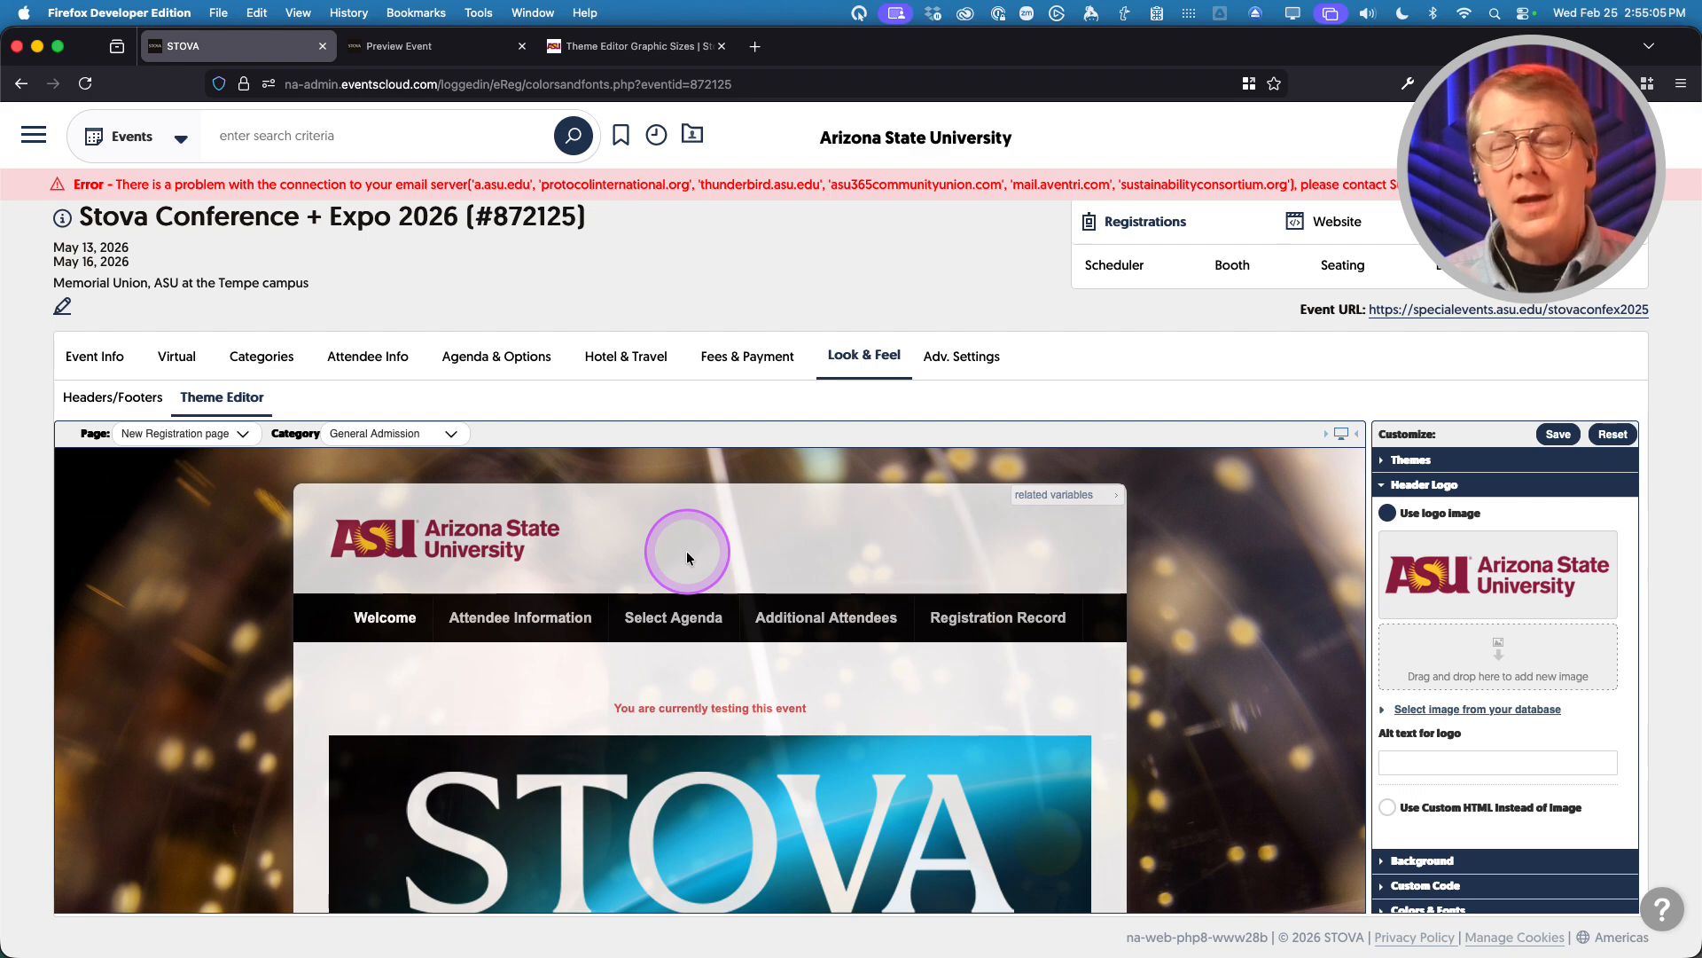
- Expand the image database for the header logo and open the College of Really Cool Ideas (CRCI) folder
{"action": "left_click", "coordinate": [1477, 714]}
{"action": "scroll", "coordinate": [1479, 717], "scroll_direction": "down", "scroll_amount": 4}
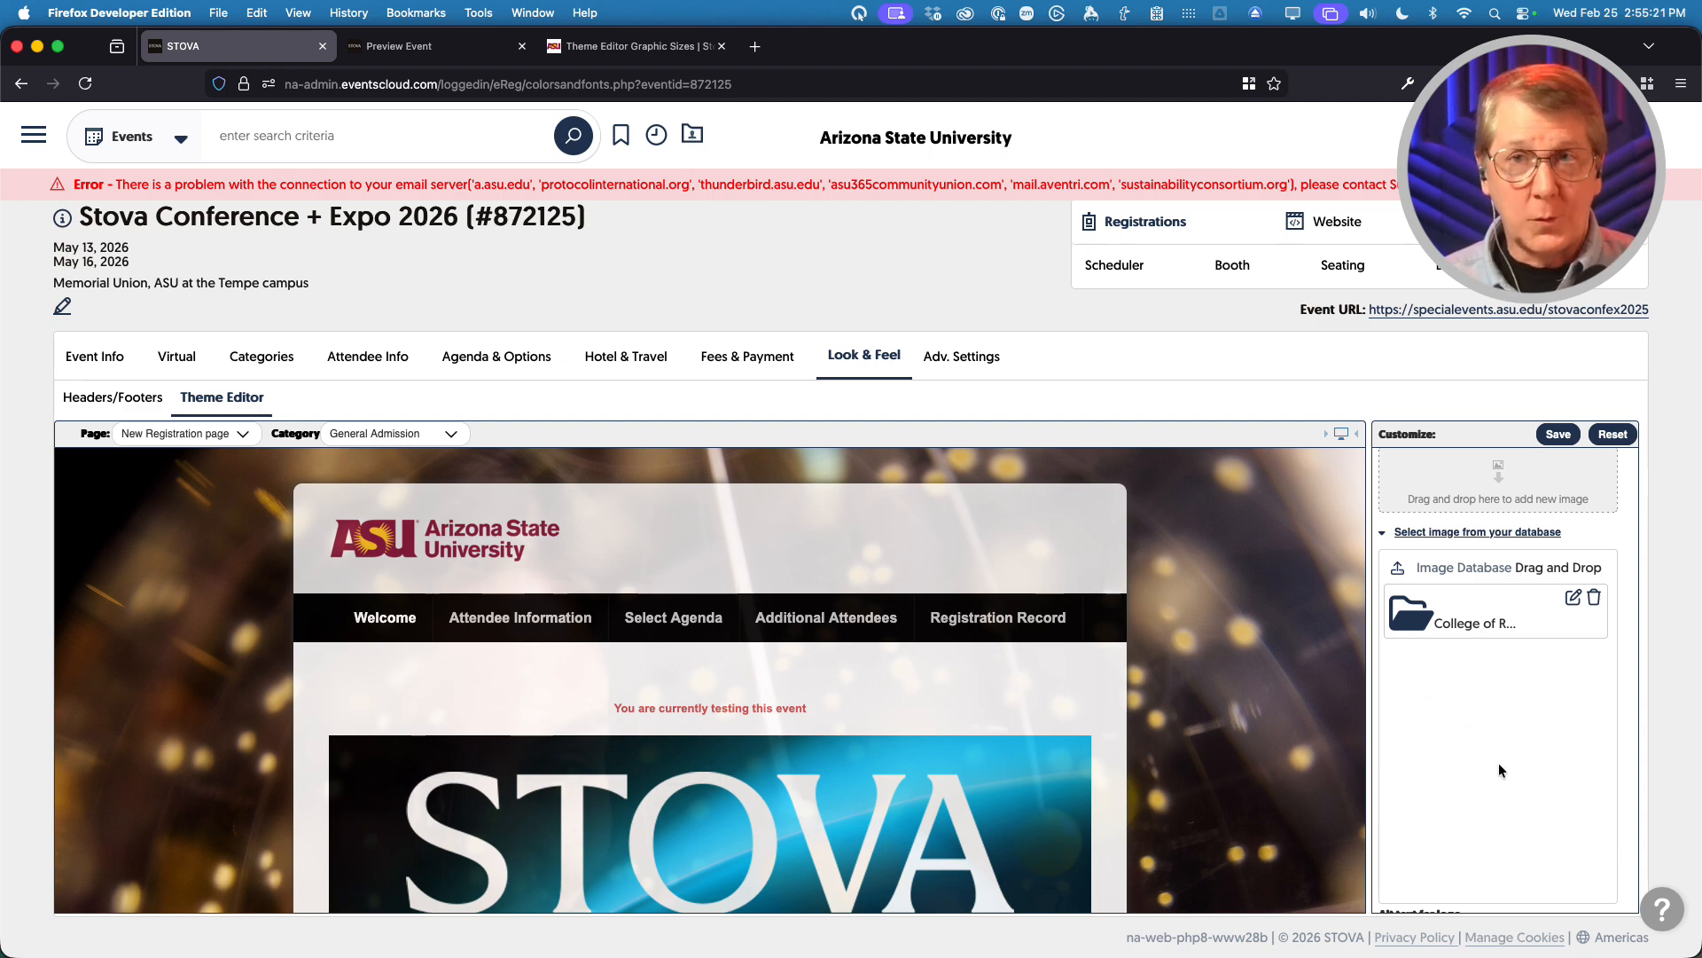
{"action": "left_click", "coordinate": [1465, 611]}
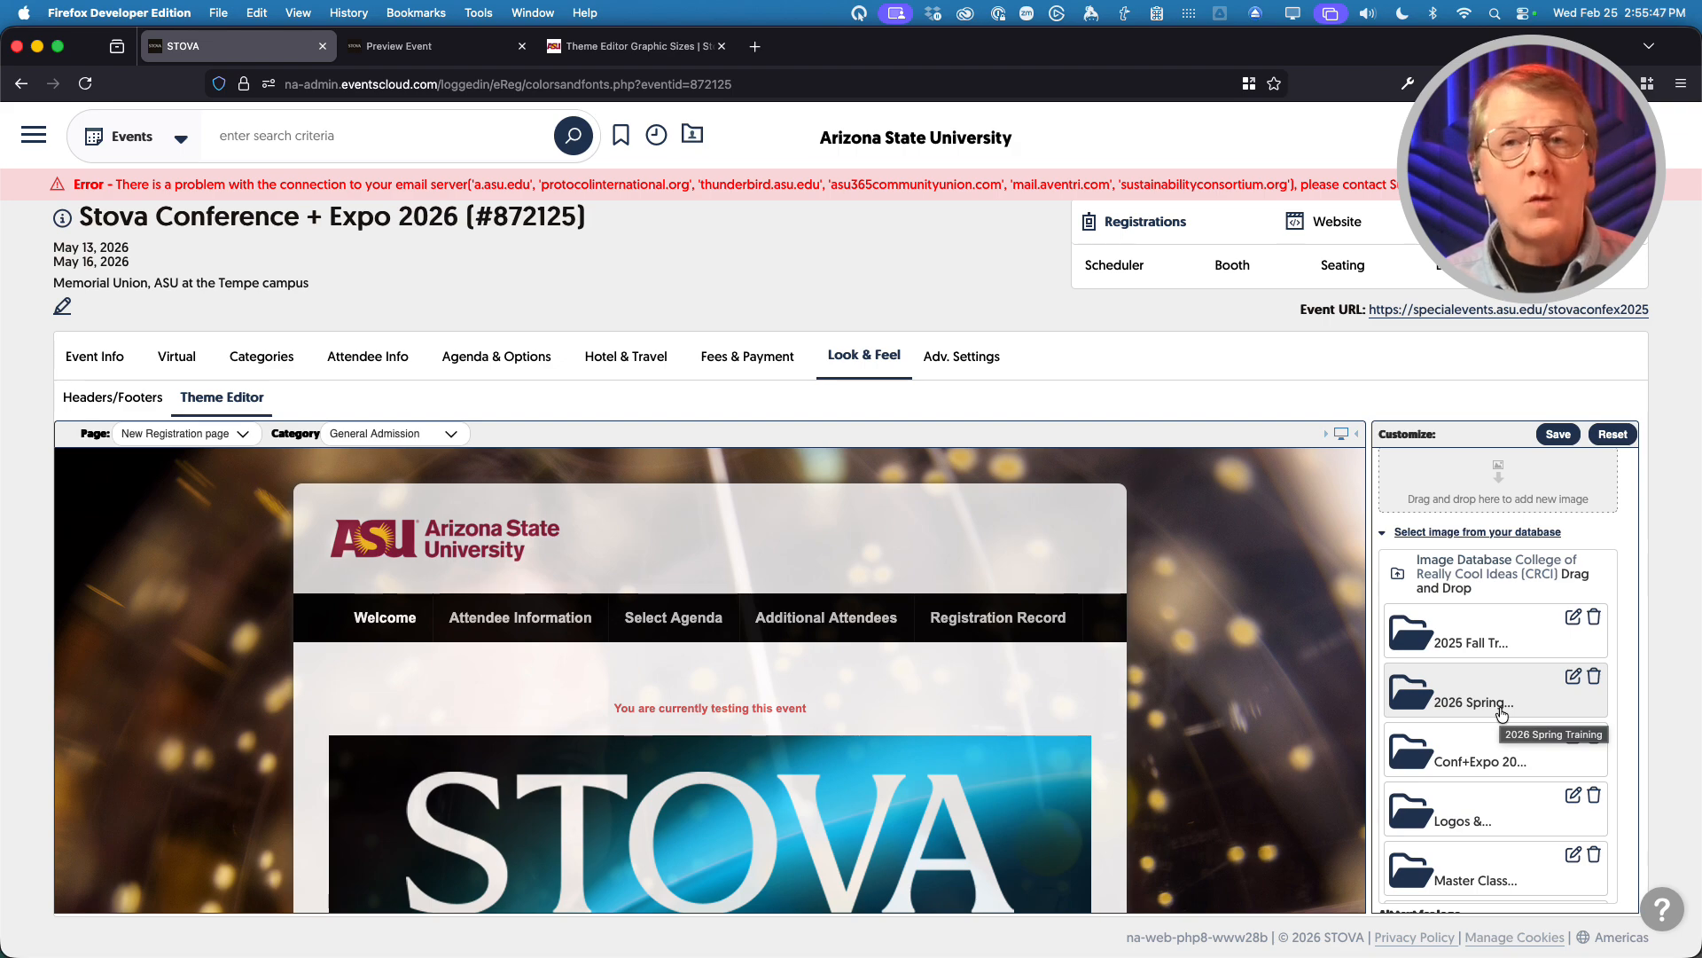
{"action": "scroll", "coordinate": [1501, 712], "scroll_direction": "down", "scroll_amount": 1}
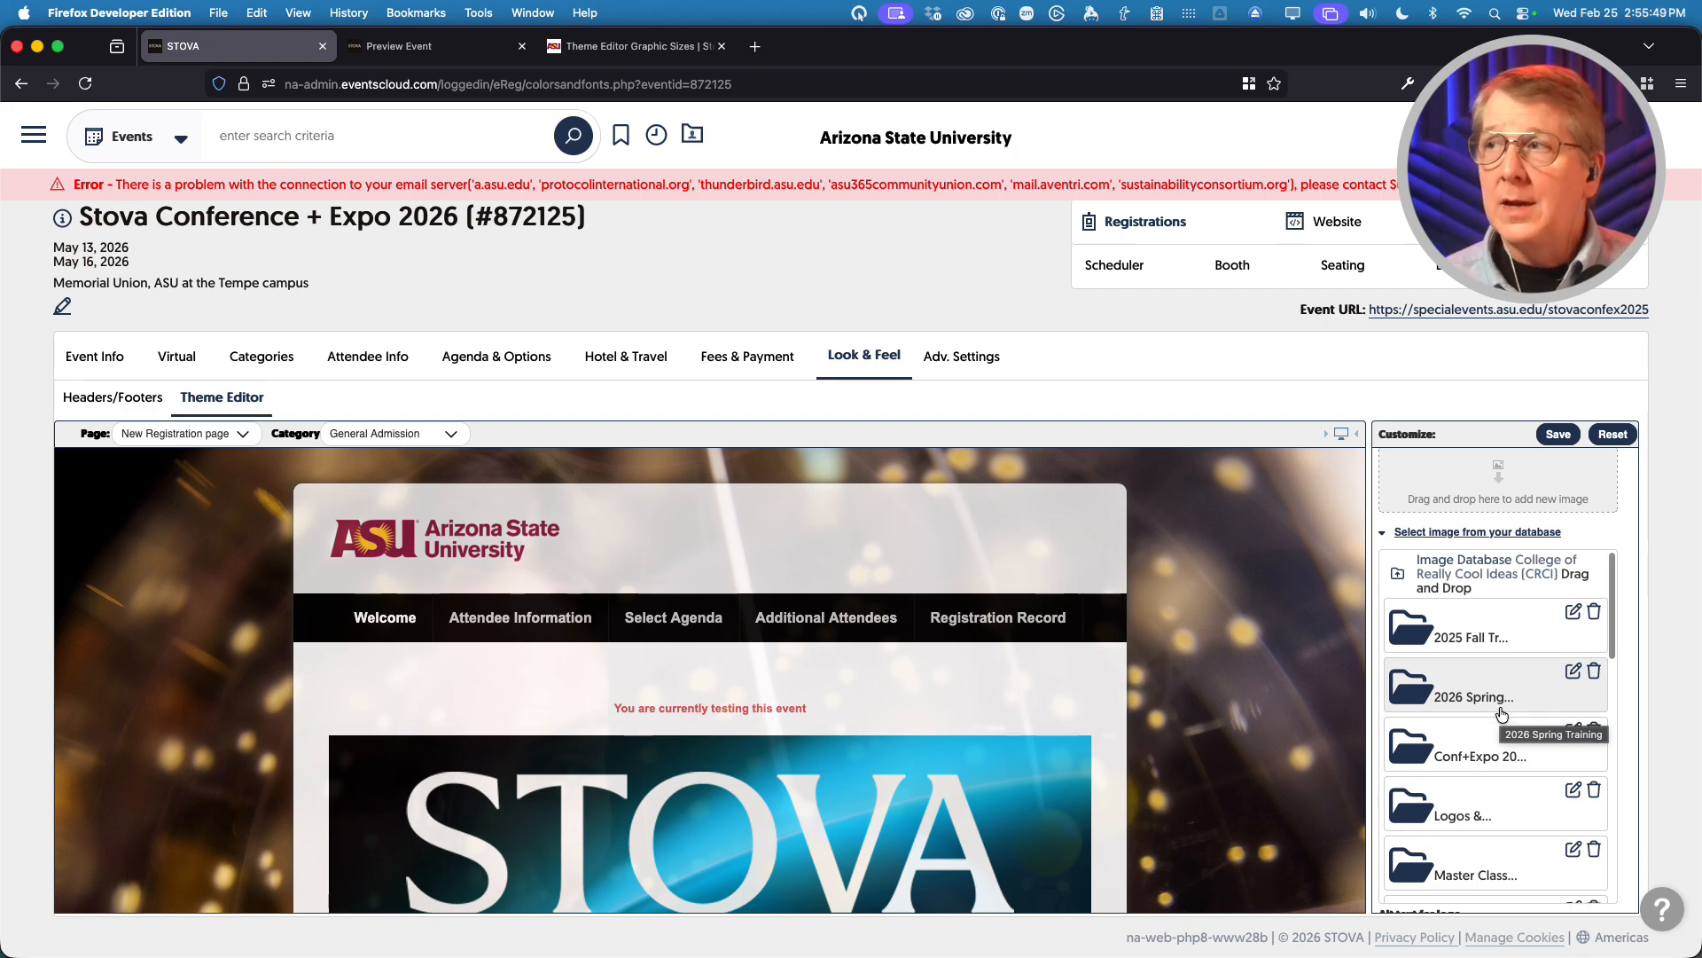
- Switch to Finder and rename Sample Folder in 04 Event Builder, Part 4 to "Example Folder"
{"action": "key", "text": "super+Tab"}
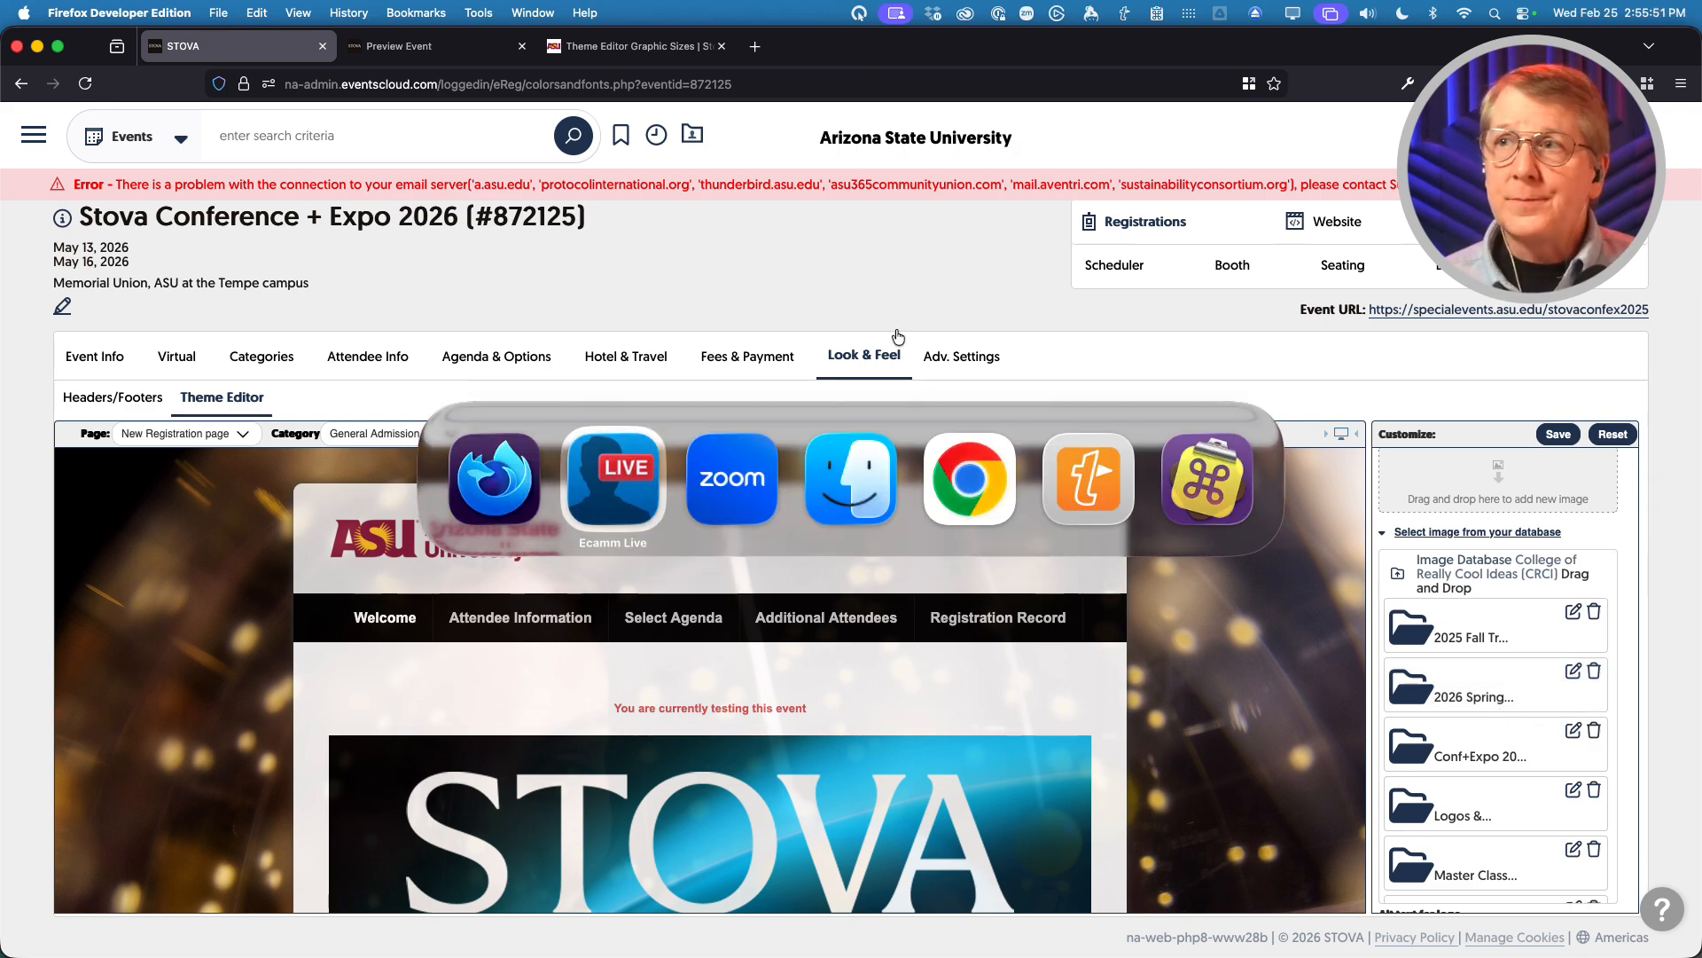
{"action": "left_click", "coordinate": [858, 478]}
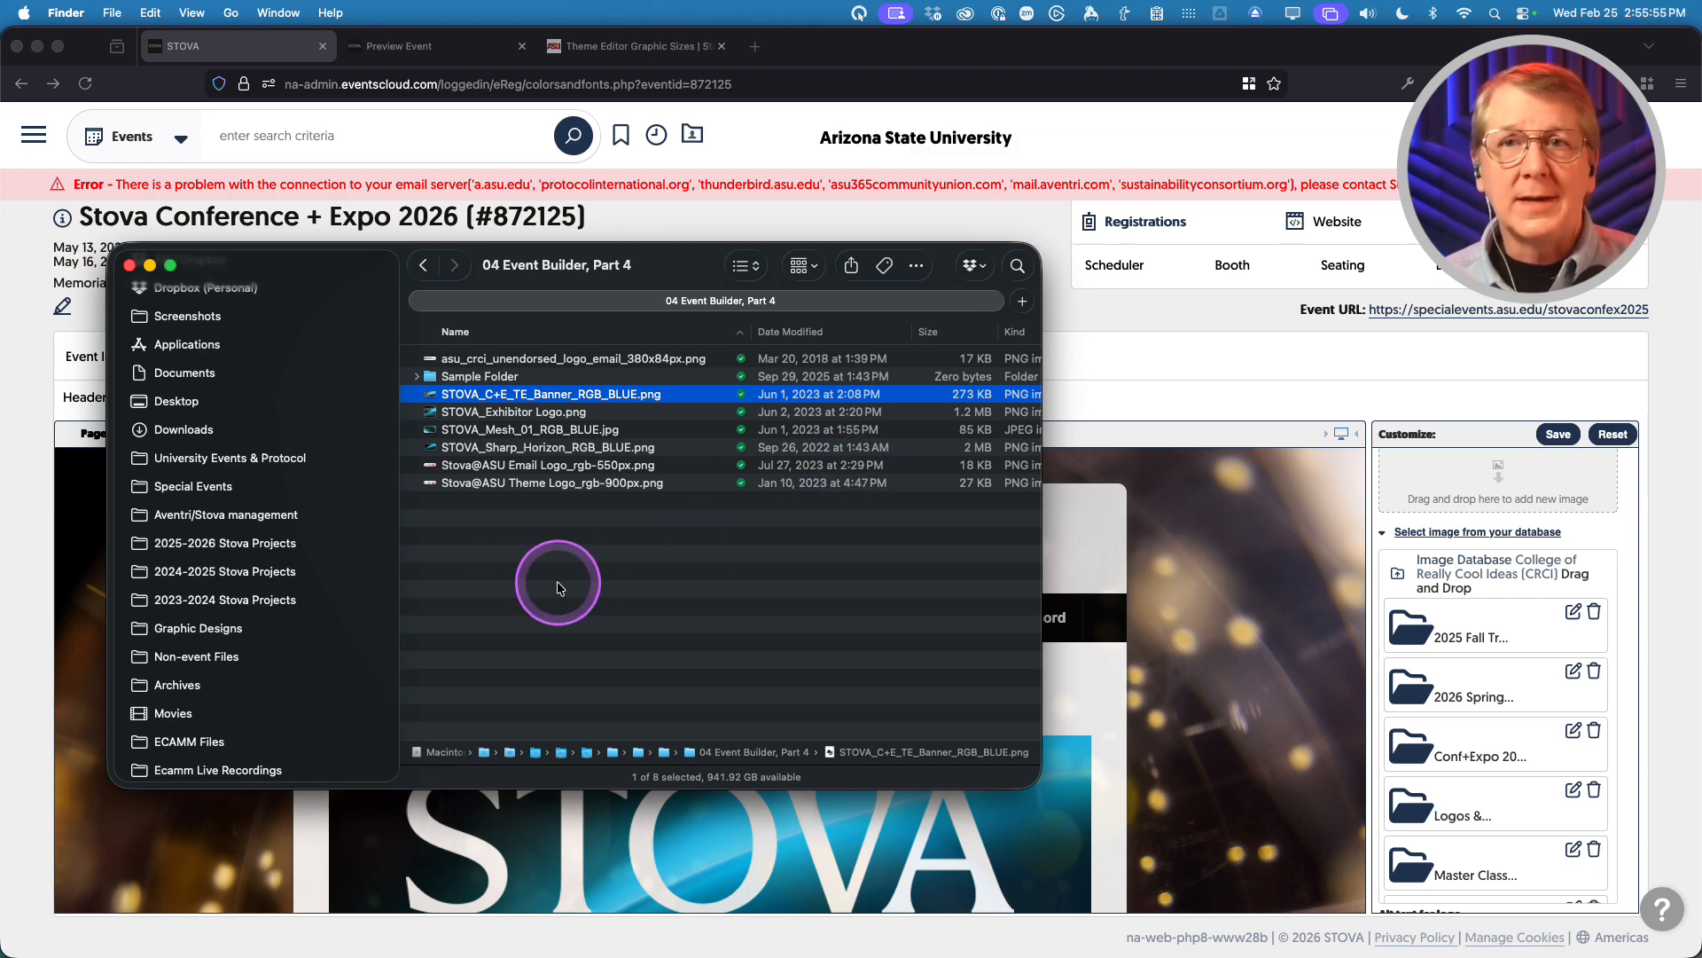
{"action": "left_click", "coordinate": [534, 564]}
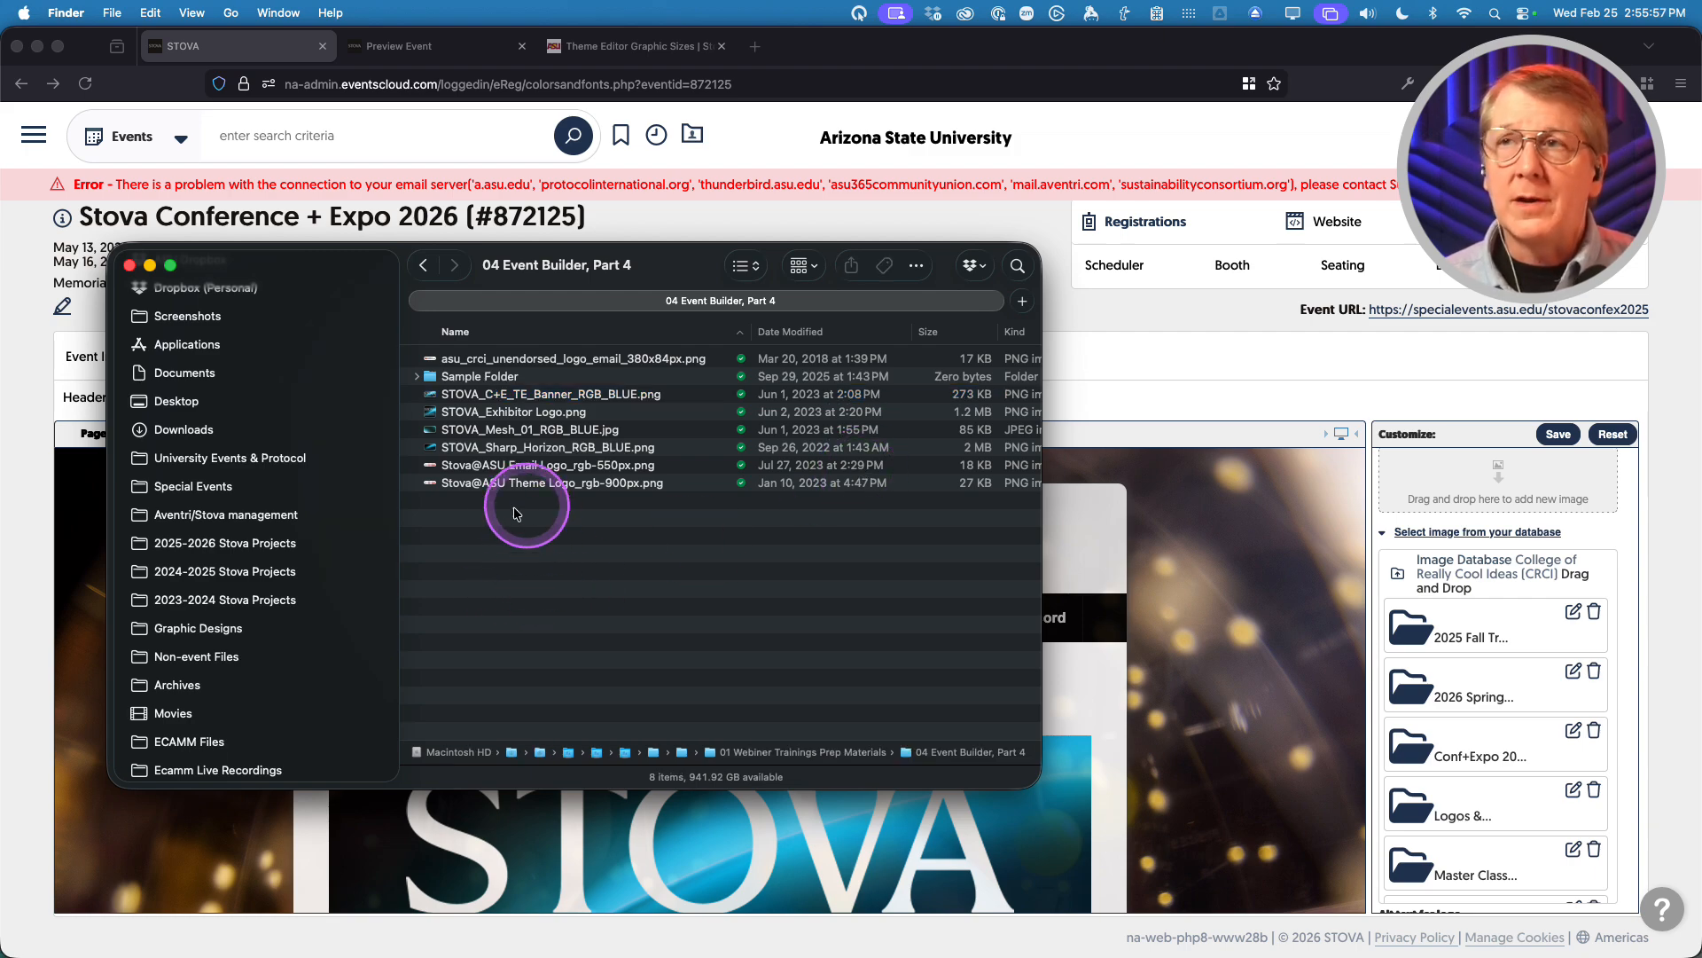
{"action": "left_click", "coordinate": [445, 381]}
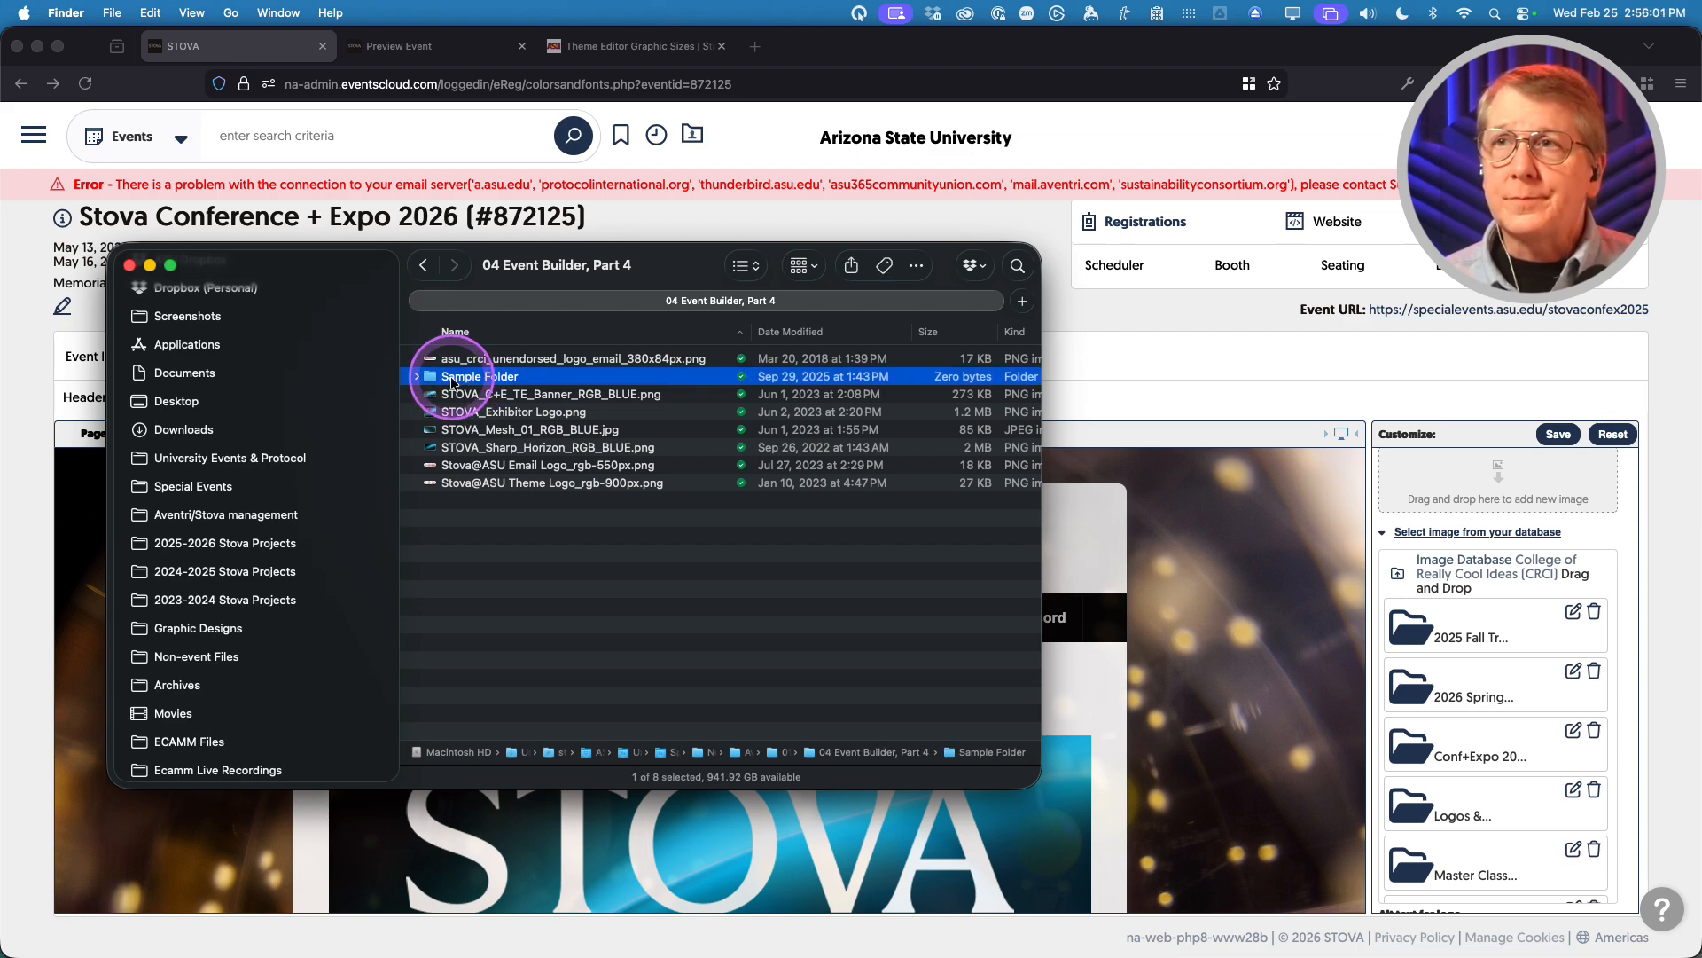
{"action": "key", "text": "Return"}
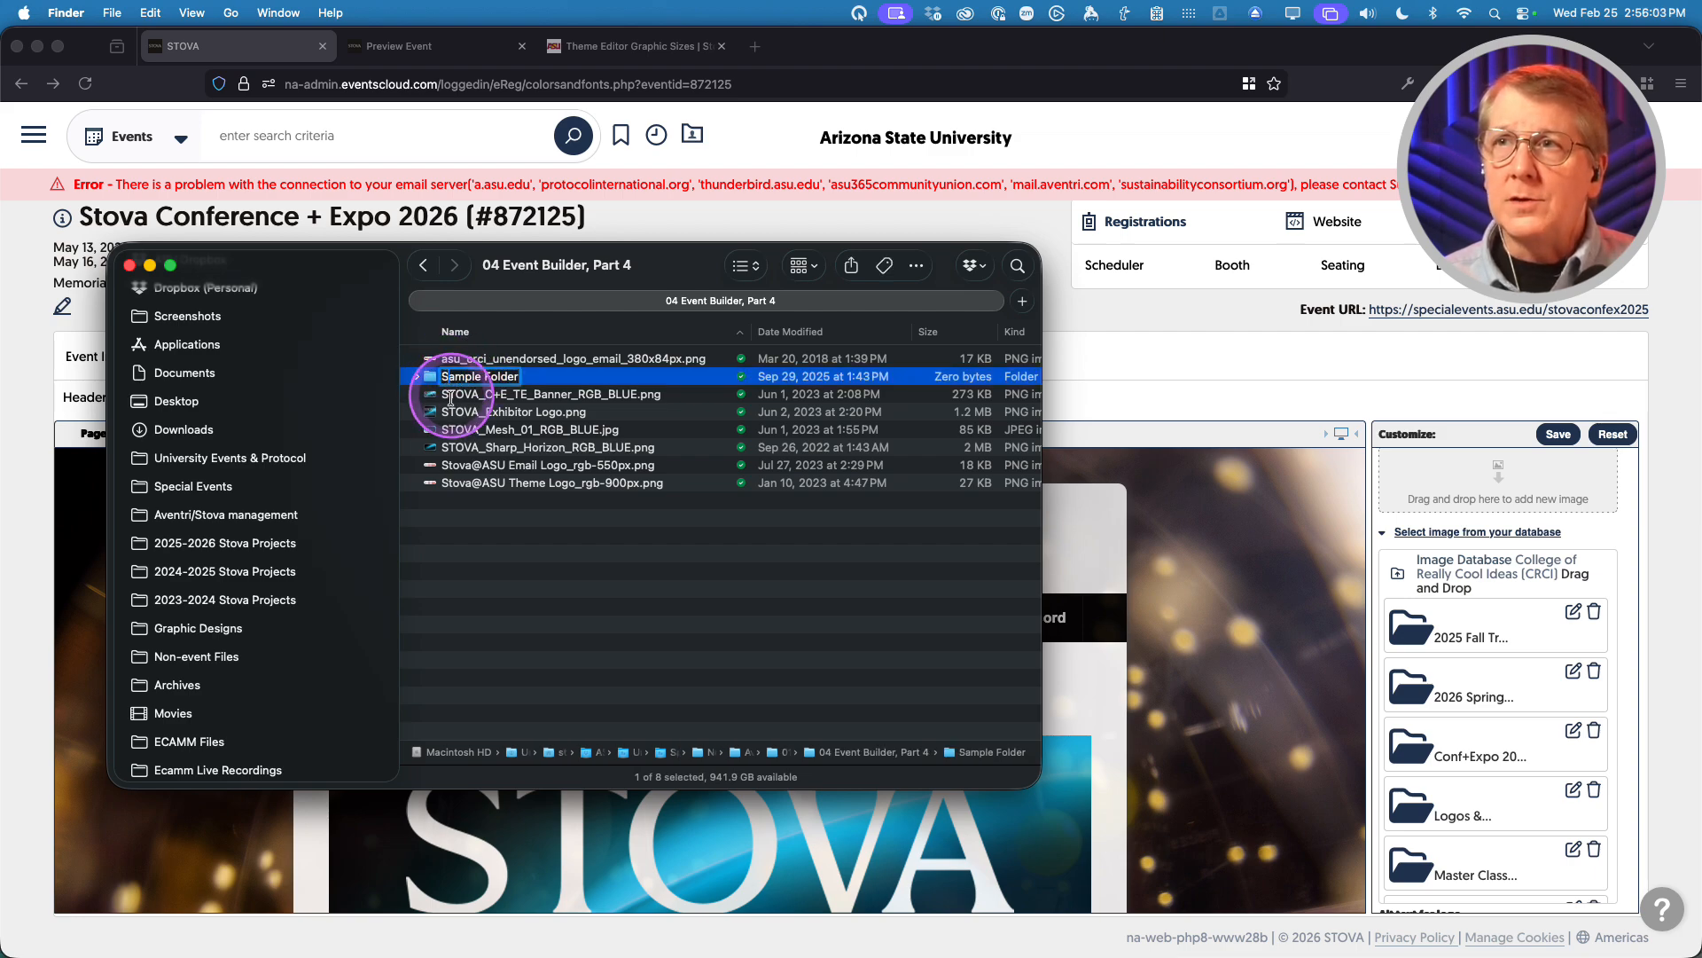
{"action": "type", "text": "Example Folder"}
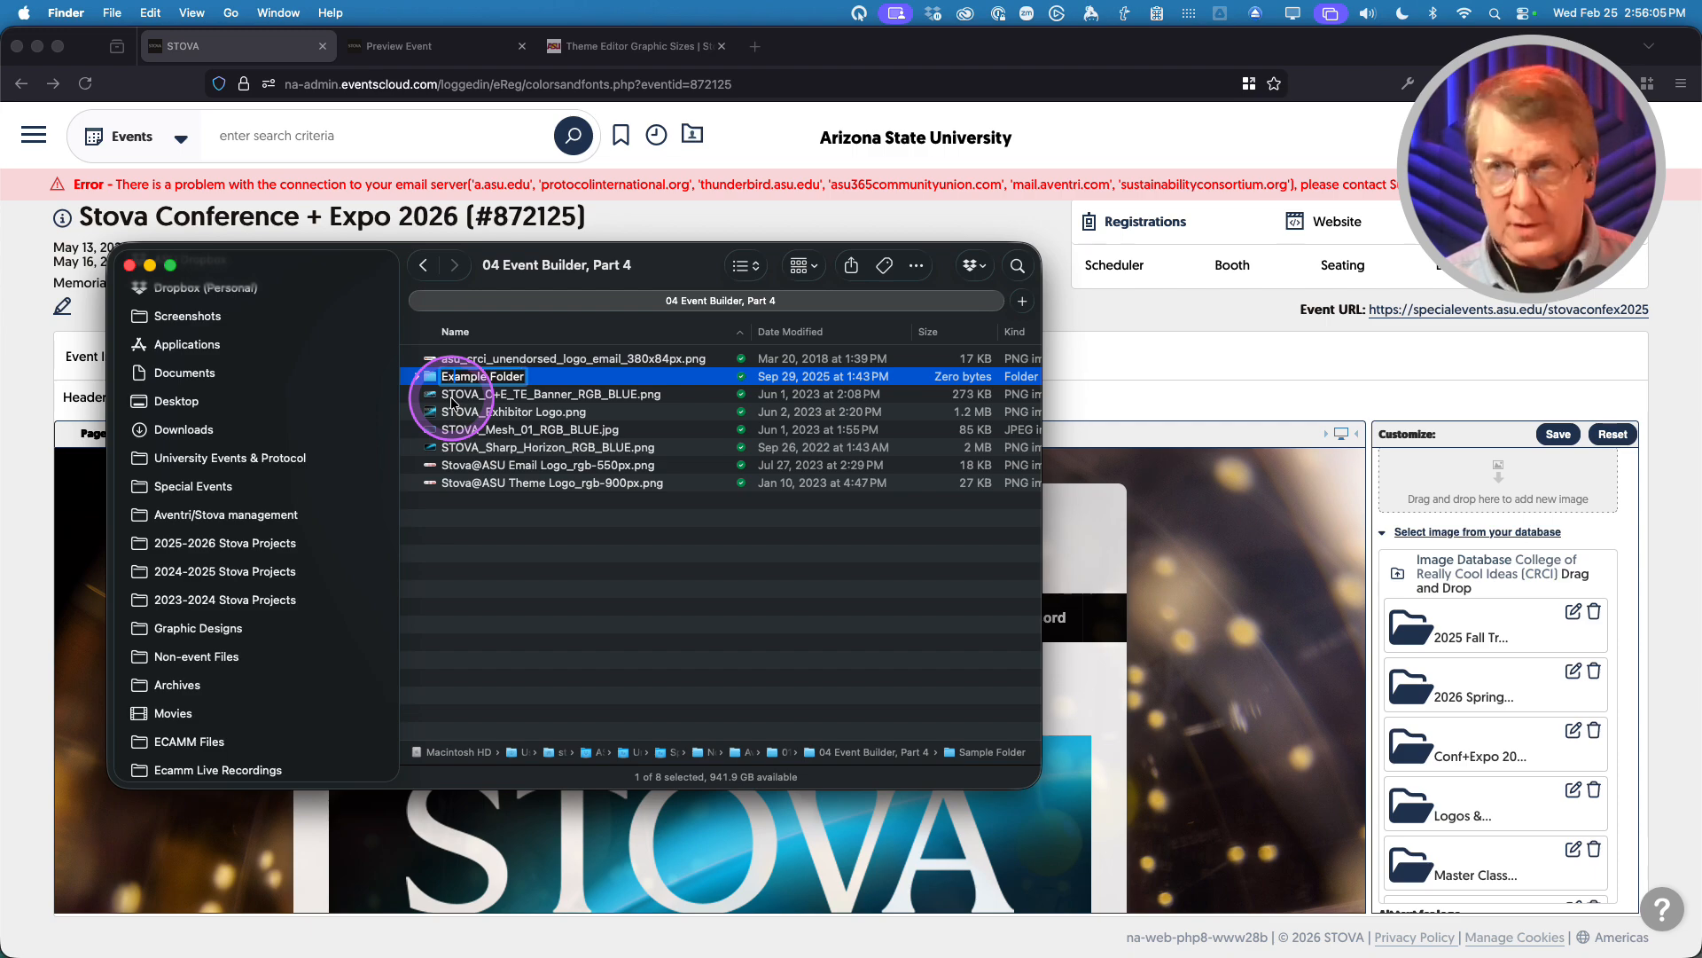
{"action": "key", "text": "Return"}
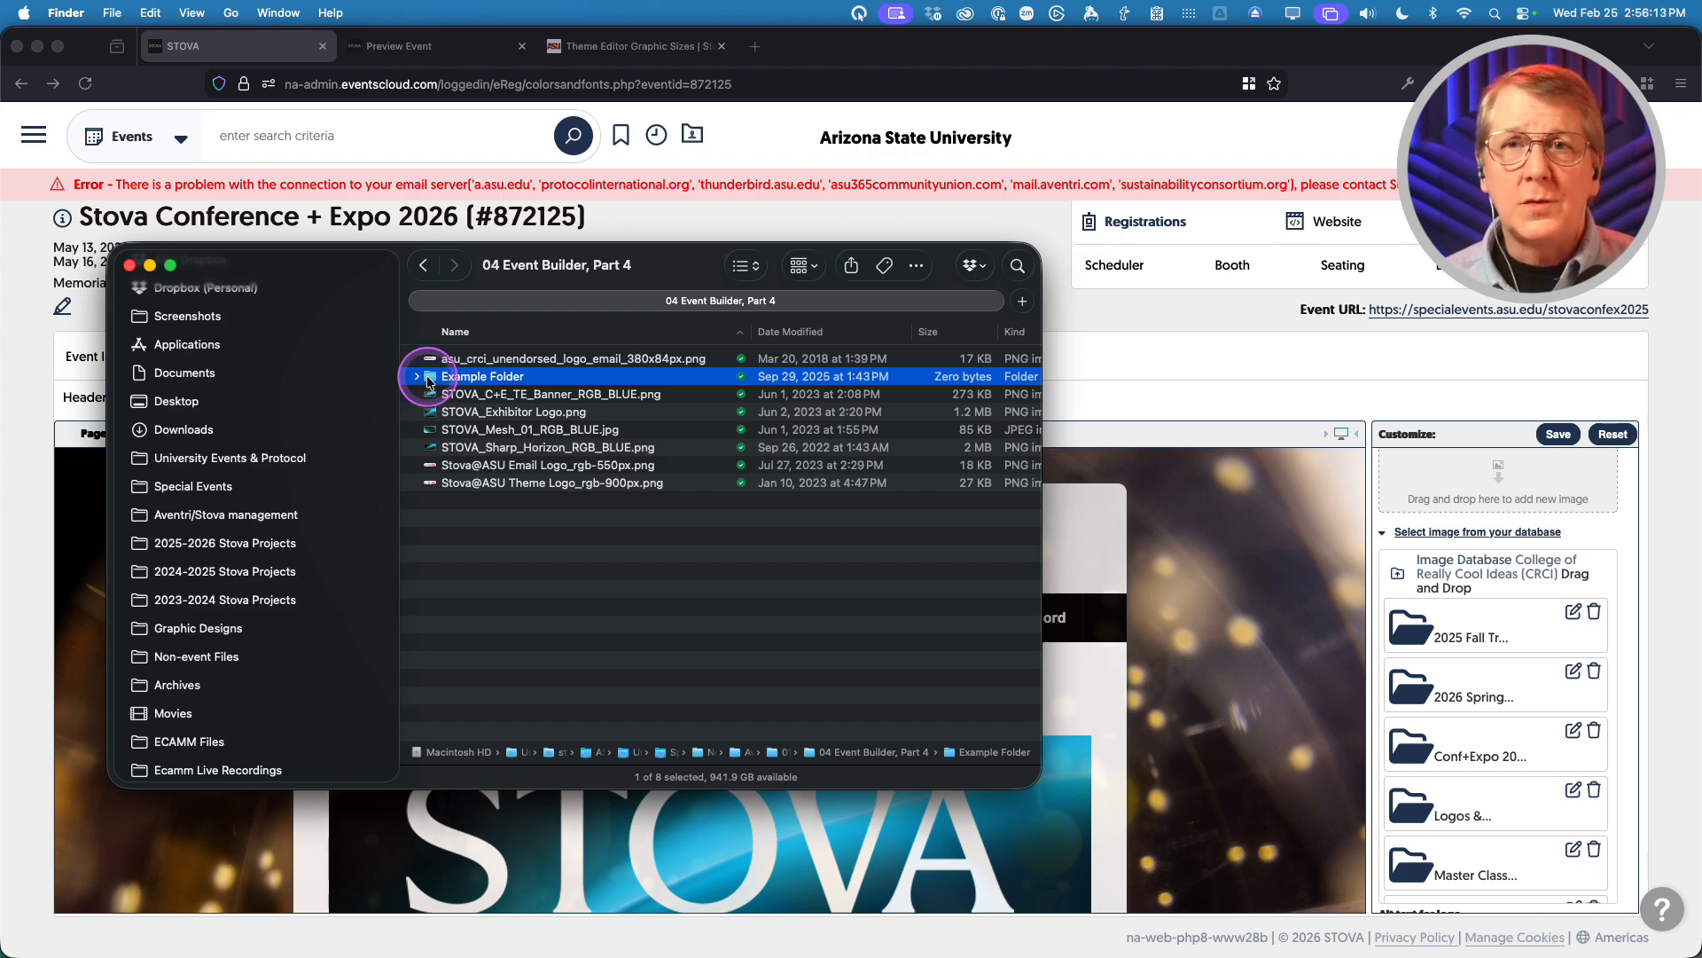
- Add the Example Folder from Finder to the College of Really Cool Ideas (CRCI) folder of the image database and check the folder list
{"action": "left_click_drag", "start_coordinate": [429, 382], "coordinate": [1488, 693]}
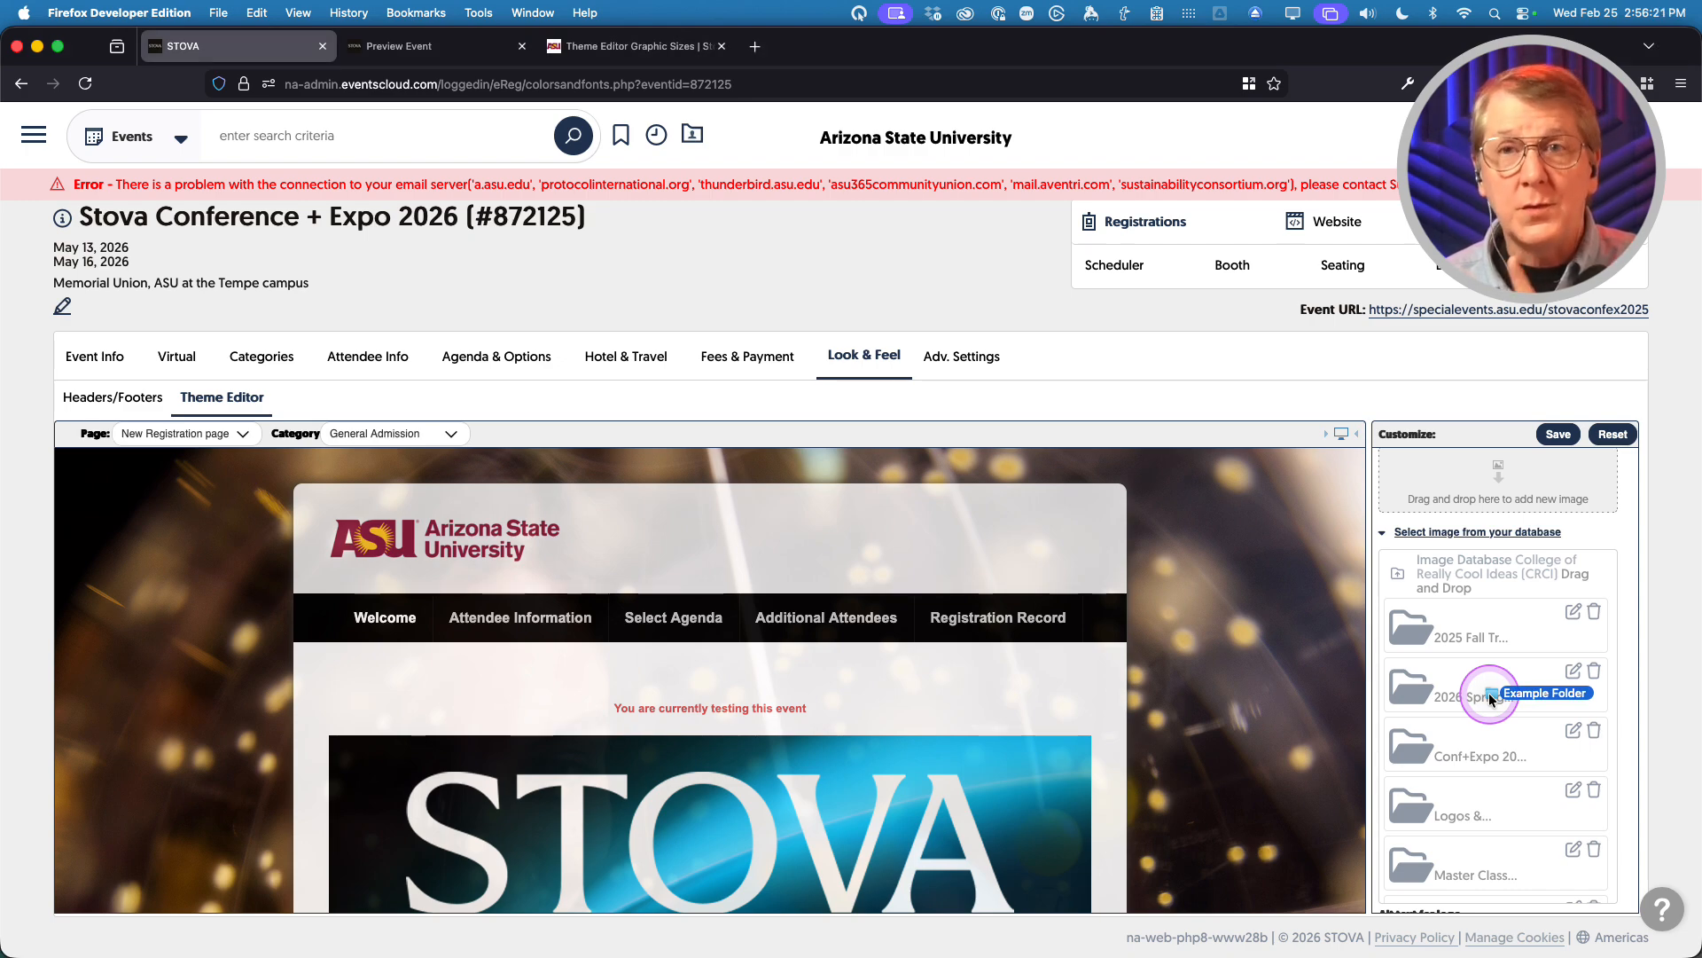
{"action": "left_click_drag", "start_coordinate": [1488, 693], "coordinate": [1488, 693]}
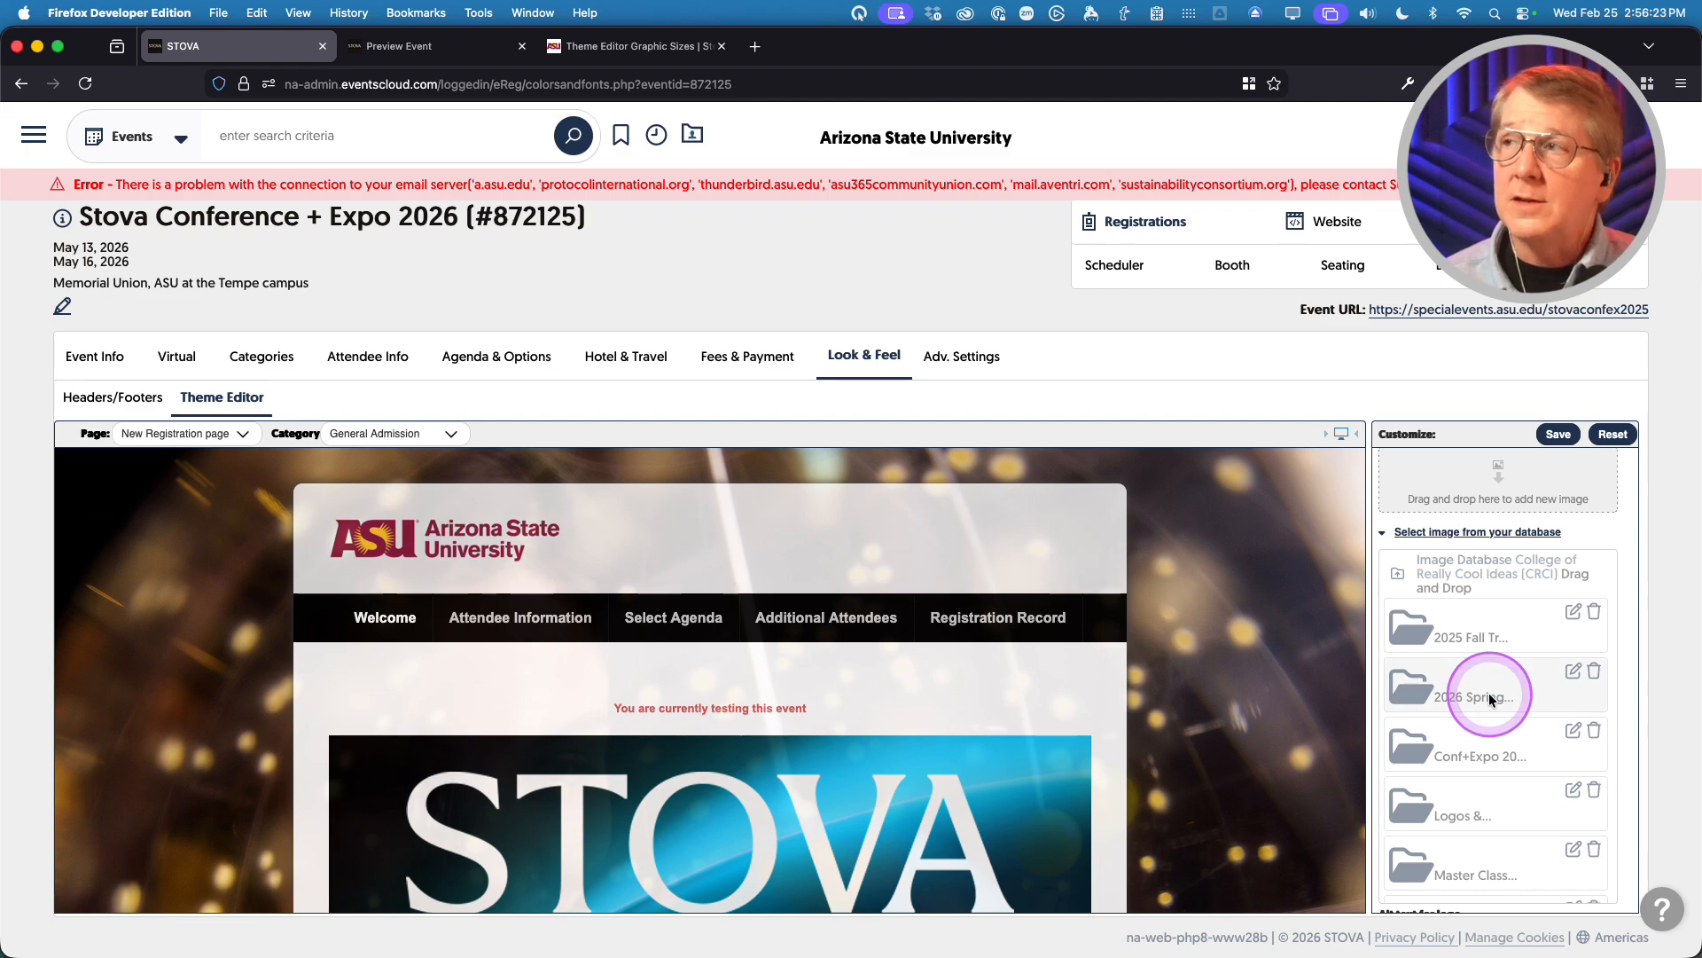
{"action": "left_click", "coordinate": [1489, 695]}
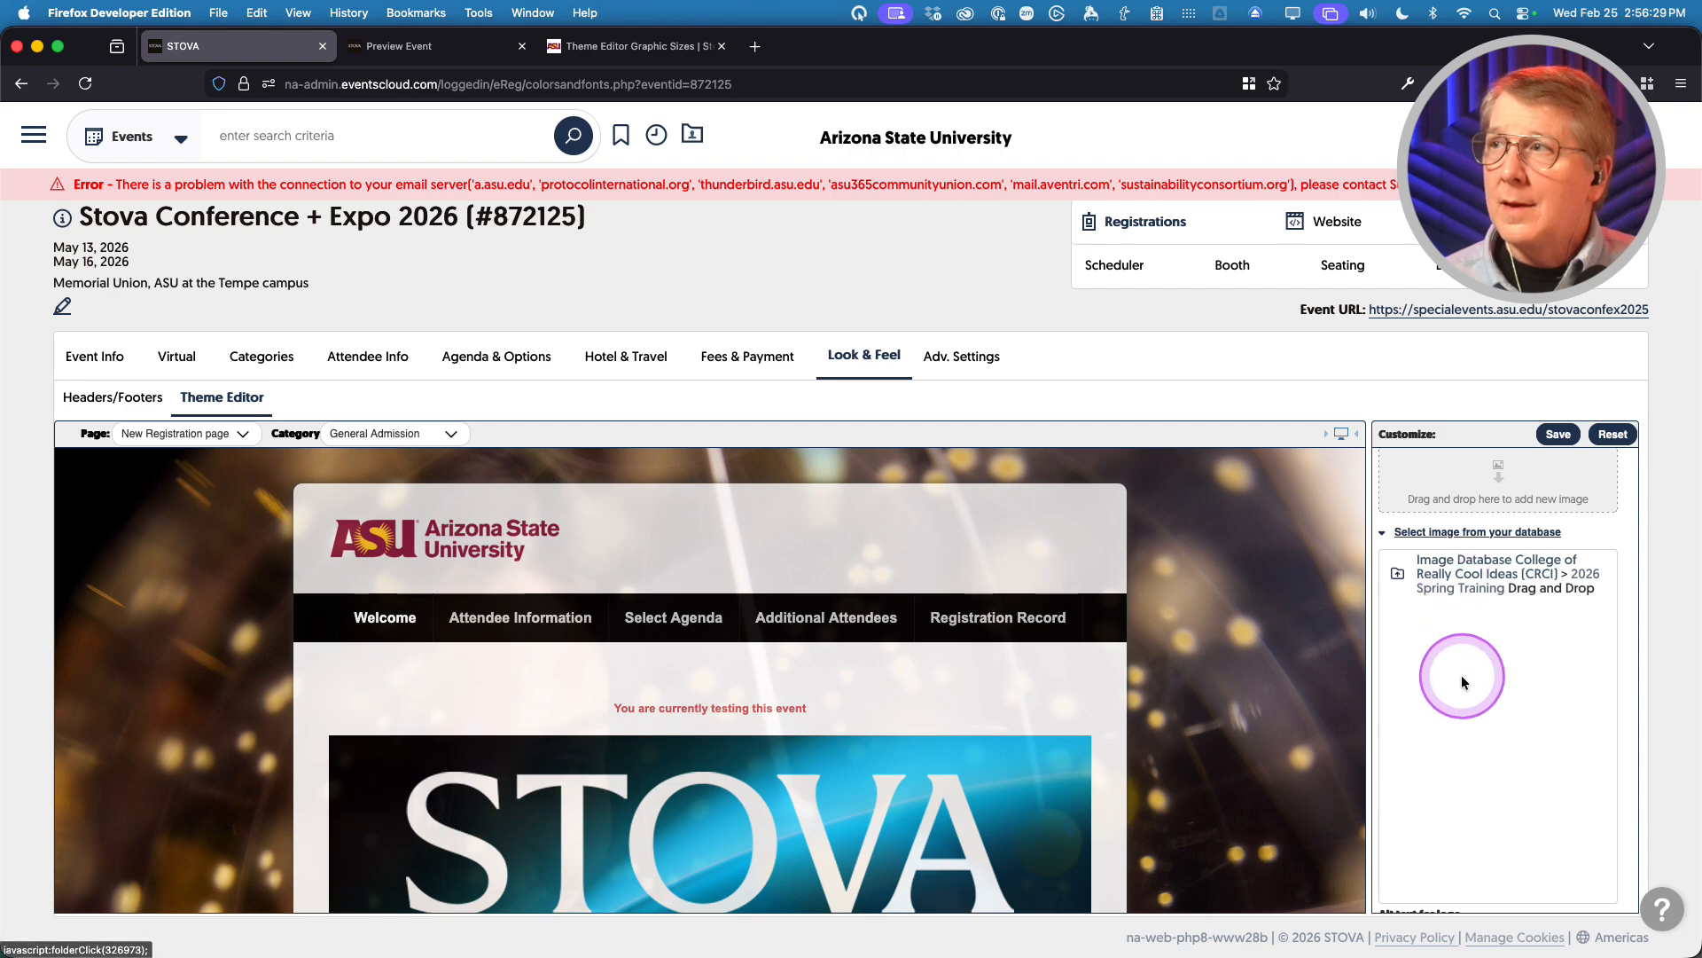
{"action": "left_click", "coordinate": [1468, 579]}
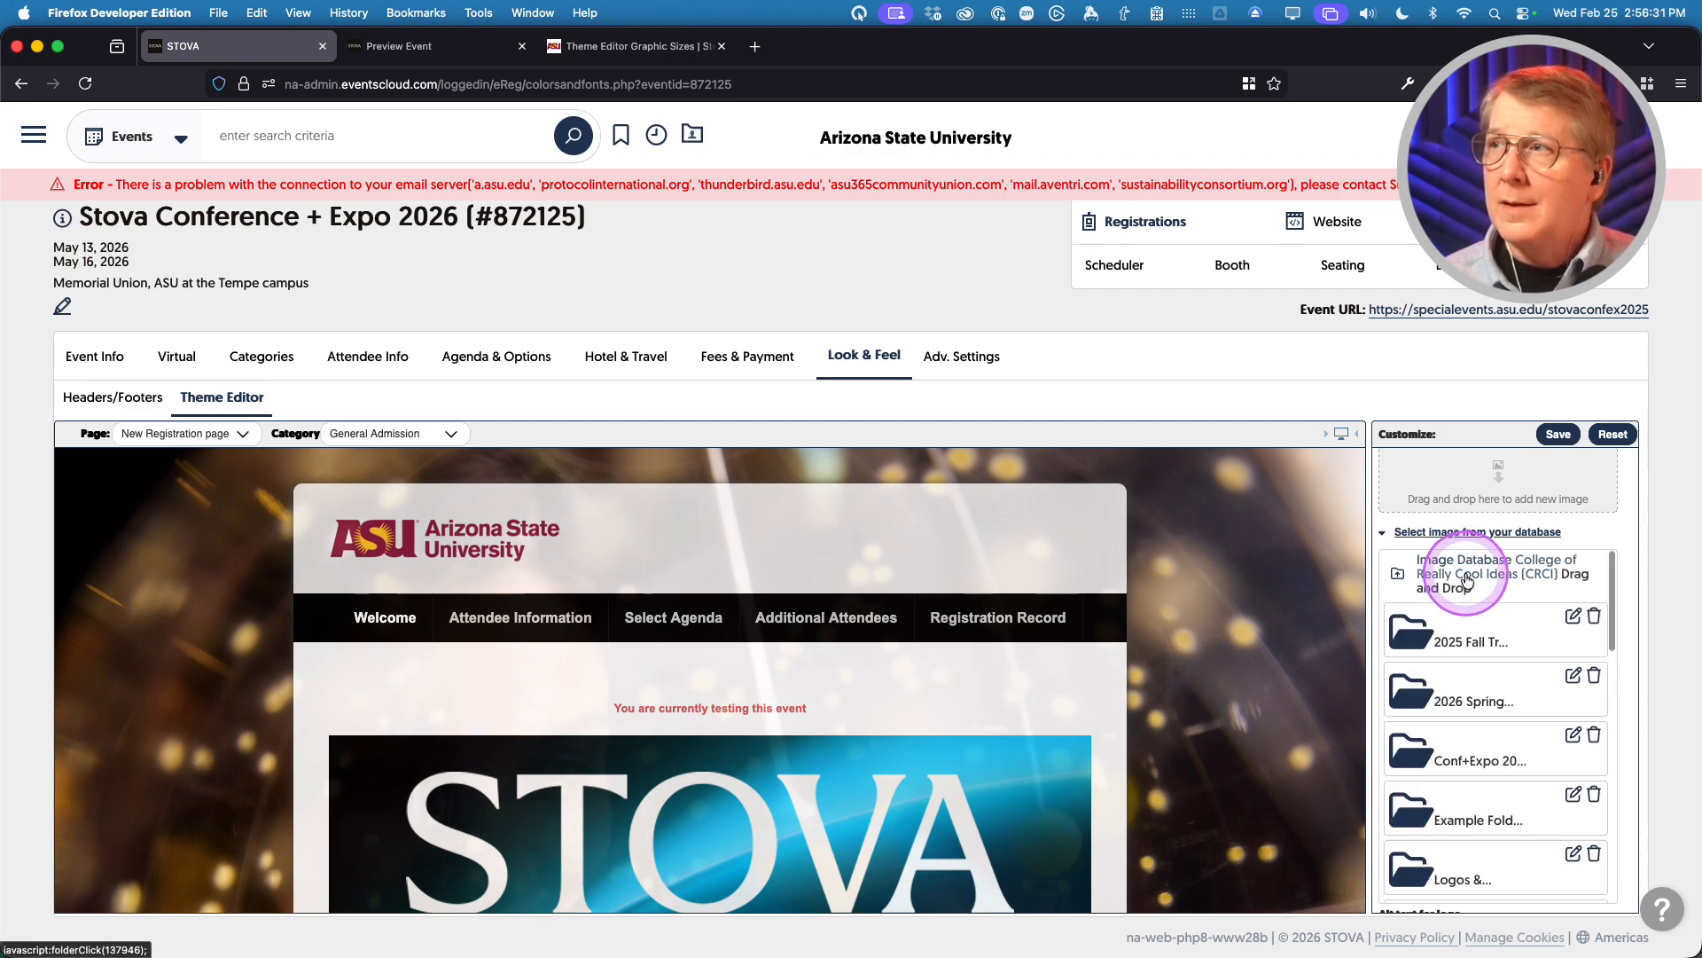
{"action": "scroll", "coordinate": [1499, 650], "scroll_direction": "down", "scroll_amount": 1}
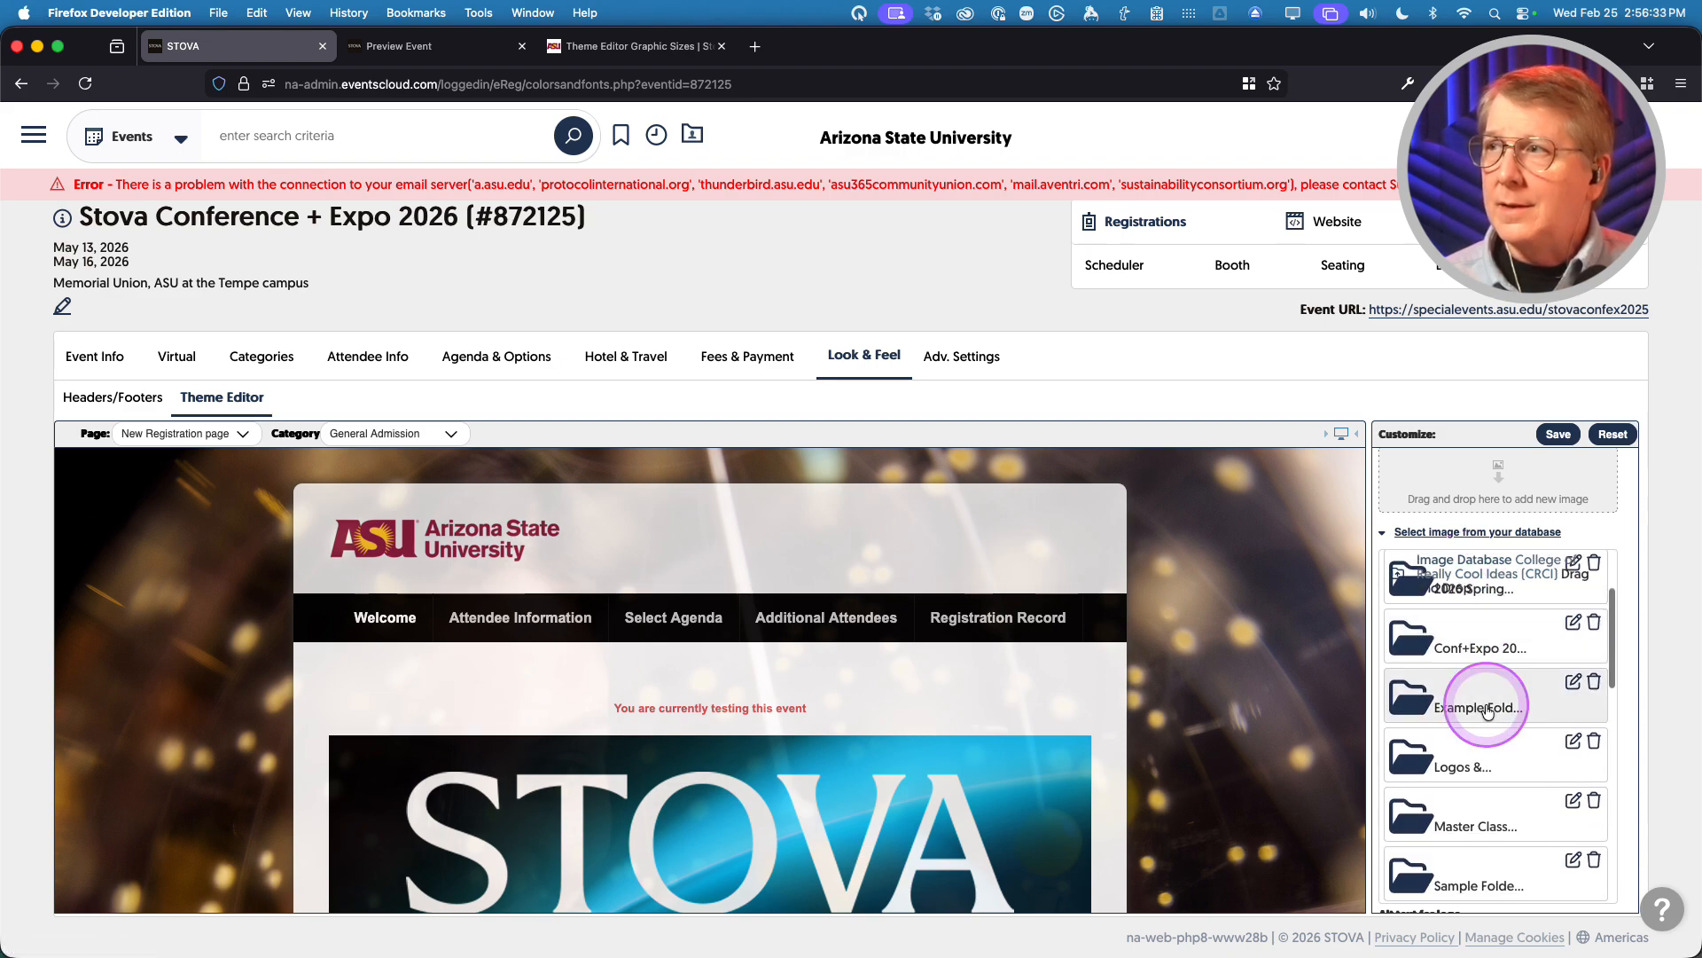
{"action": "scroll", "coordinate": [1498, 696], "scroll_direction": "up", "scroll_amount": 2}
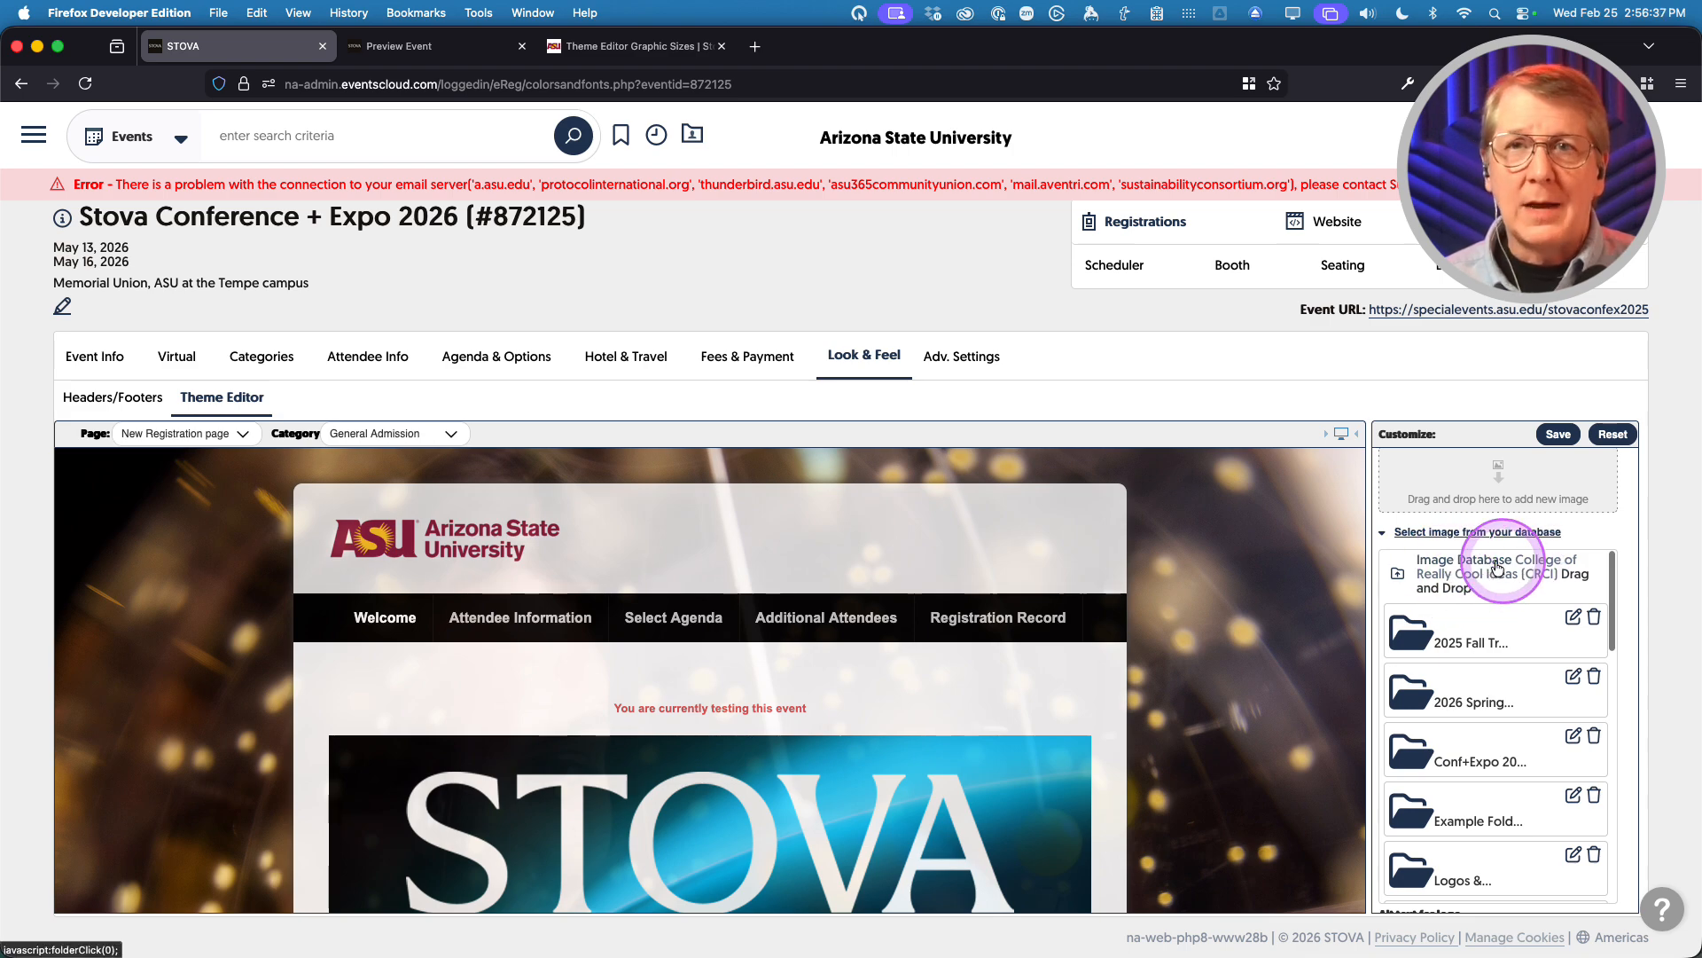
{"action": "scroll", "coordinate": [1498, 687], "scroll_direction": "down", "scroll_amount": 1}
{"action": "scroll", "coordinate": [1503, 692], "scroll_direction": "down", "scroll_amount": 1}
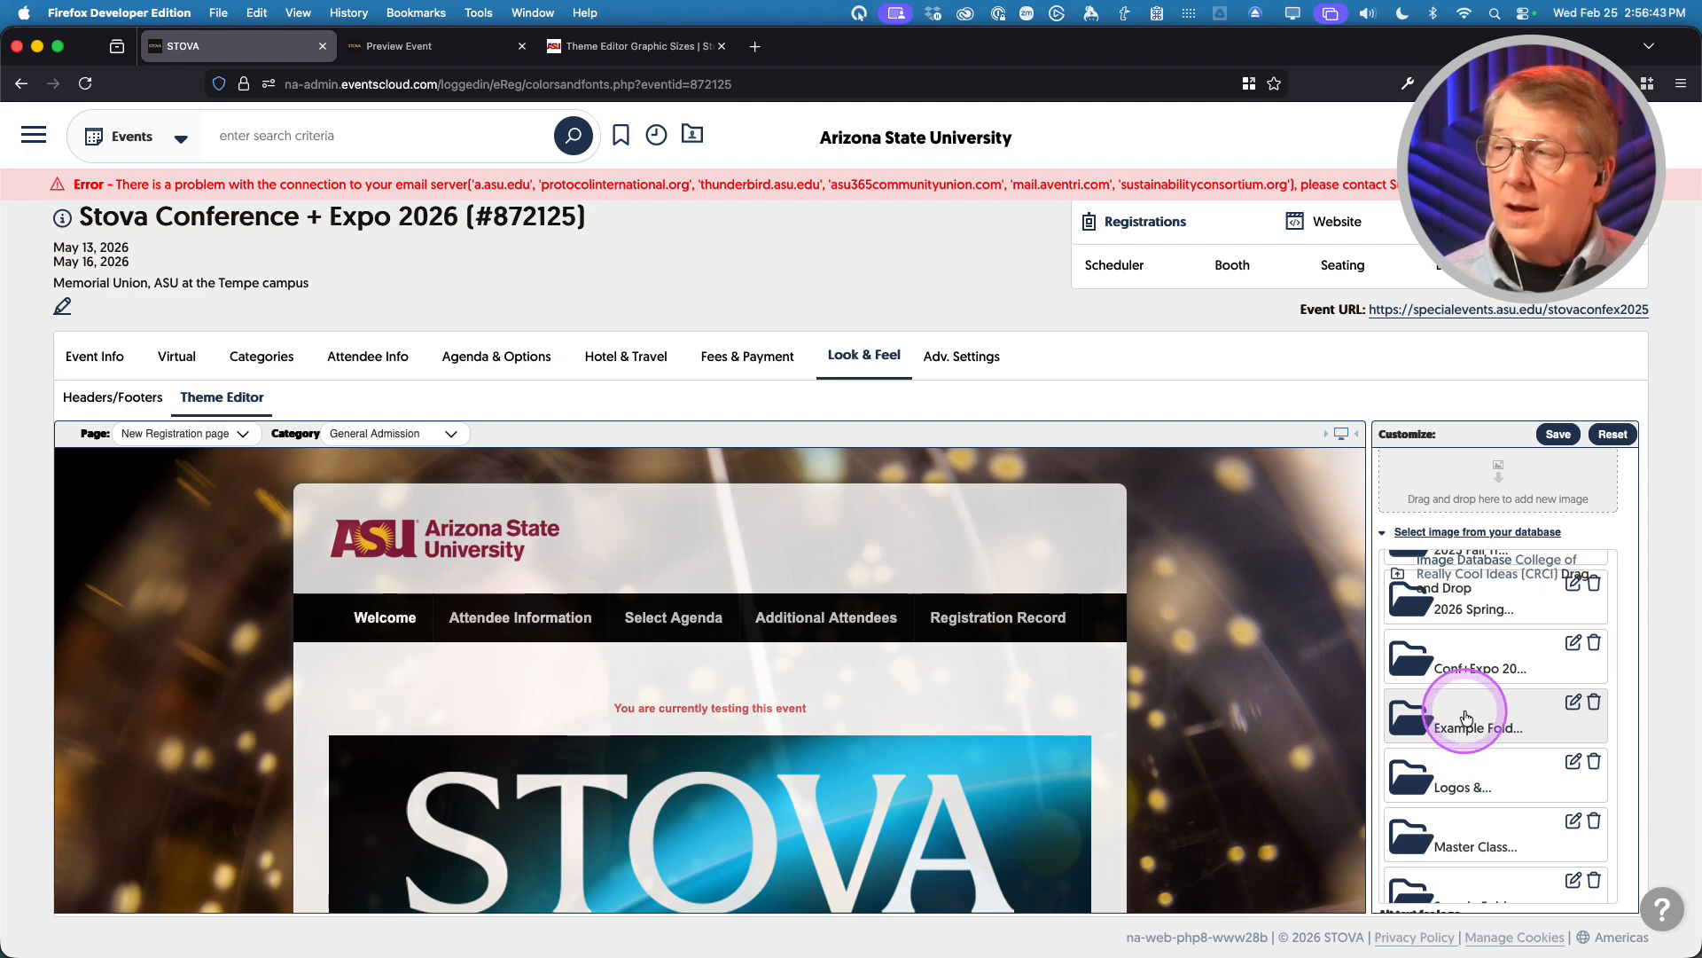
{"action": "scroll", "coordinate": [1461, 717], "scroll_direction": "up", "scroll_amount": 1}
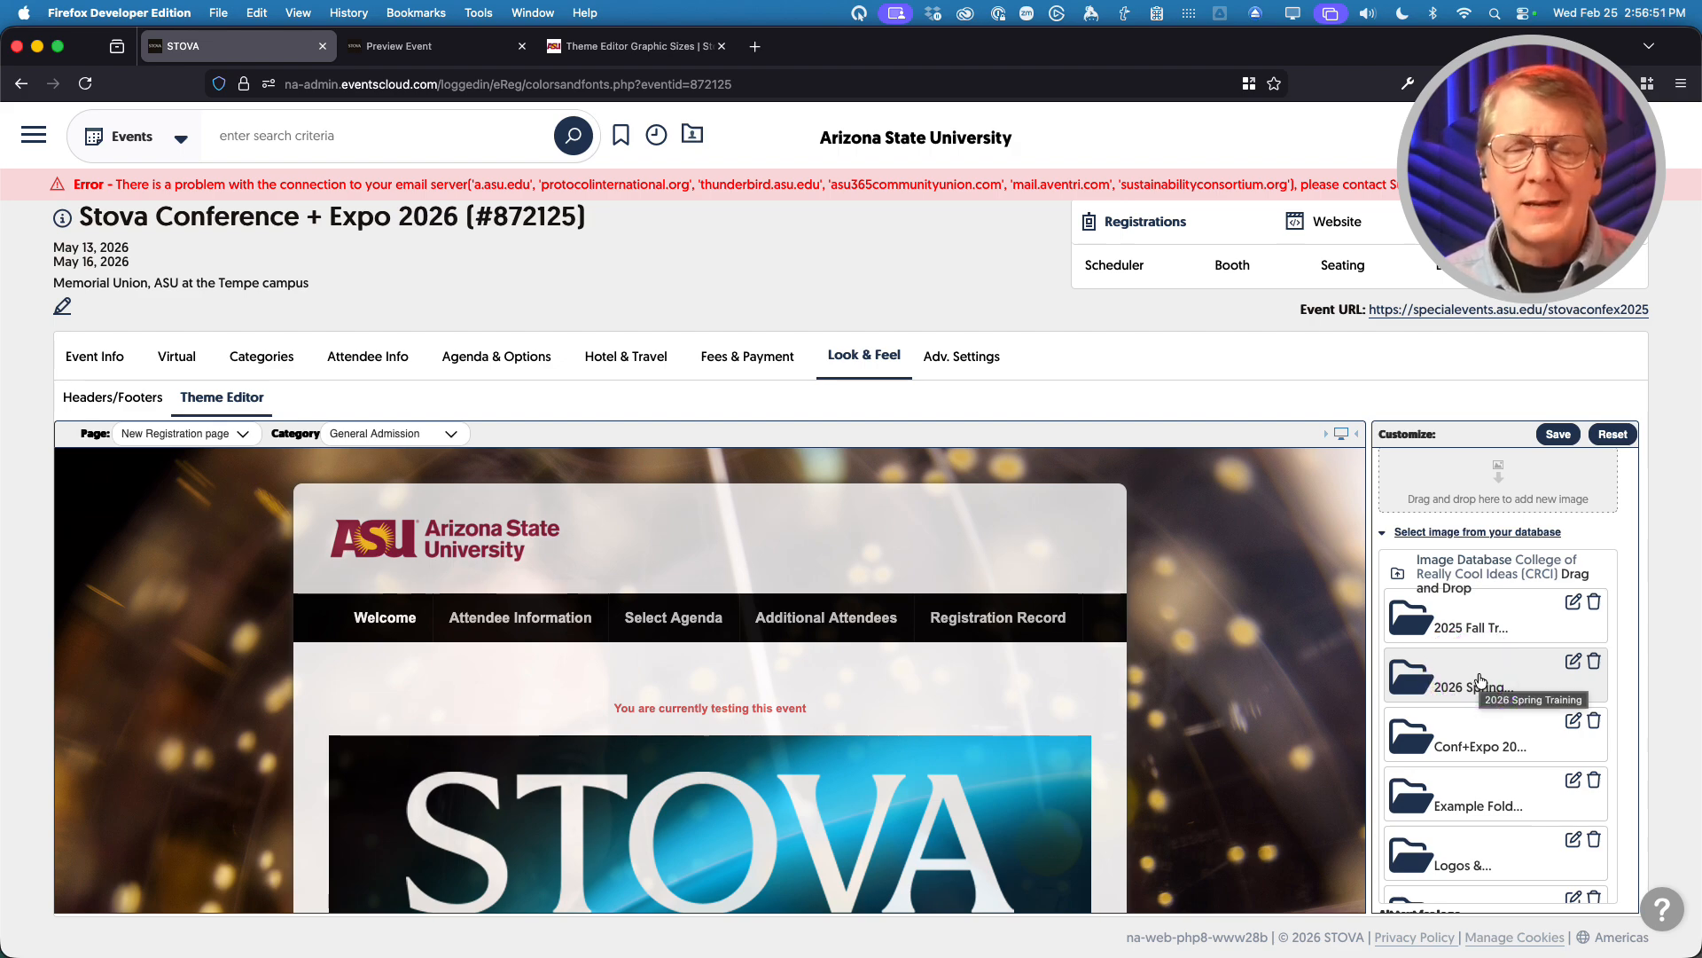
- Upload asu_crci_unendorsed_logo_email_380x84px.png, STOVA_Mesh_01_RGB_BLUE.jpg, STOVA_Sharp_Horizon_RGB_BLUE.png and Stova@ASU Theme Logo_rgb-900px.png from Finder into the image database's Example Folder
{"action": "left_click", "coordinate": [1472, 797]}
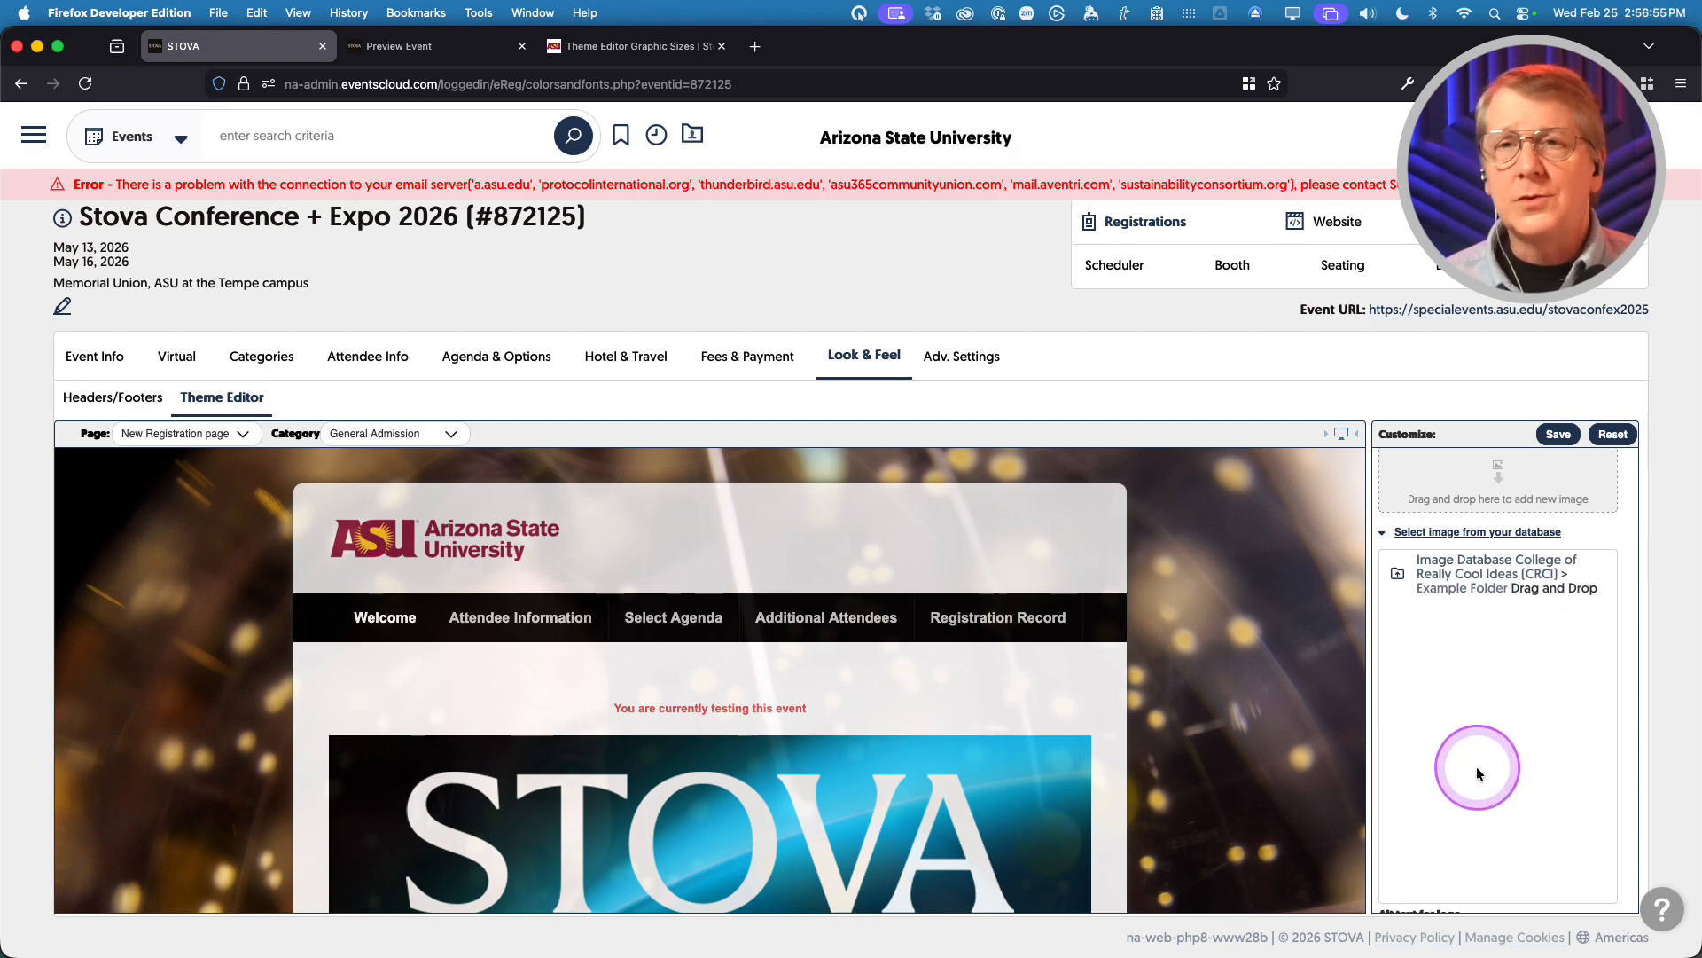
{"action": "key", "text": "super+Tab"}
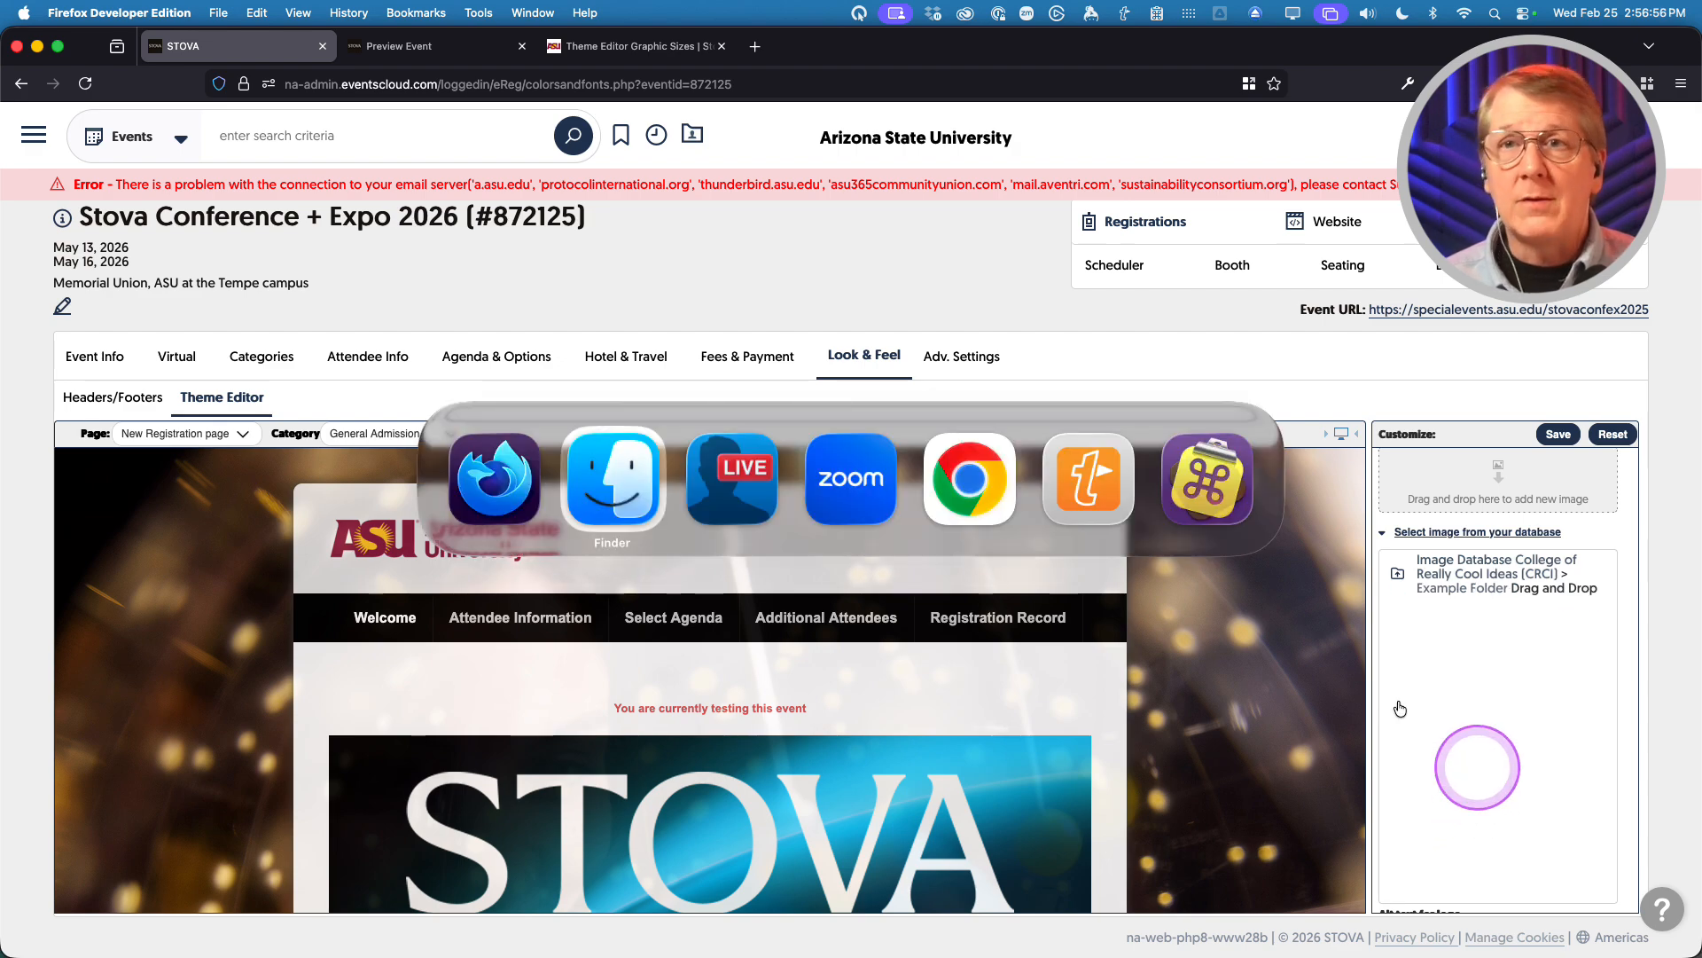
{"action": "left_click", "coordinate": [618, 476]}
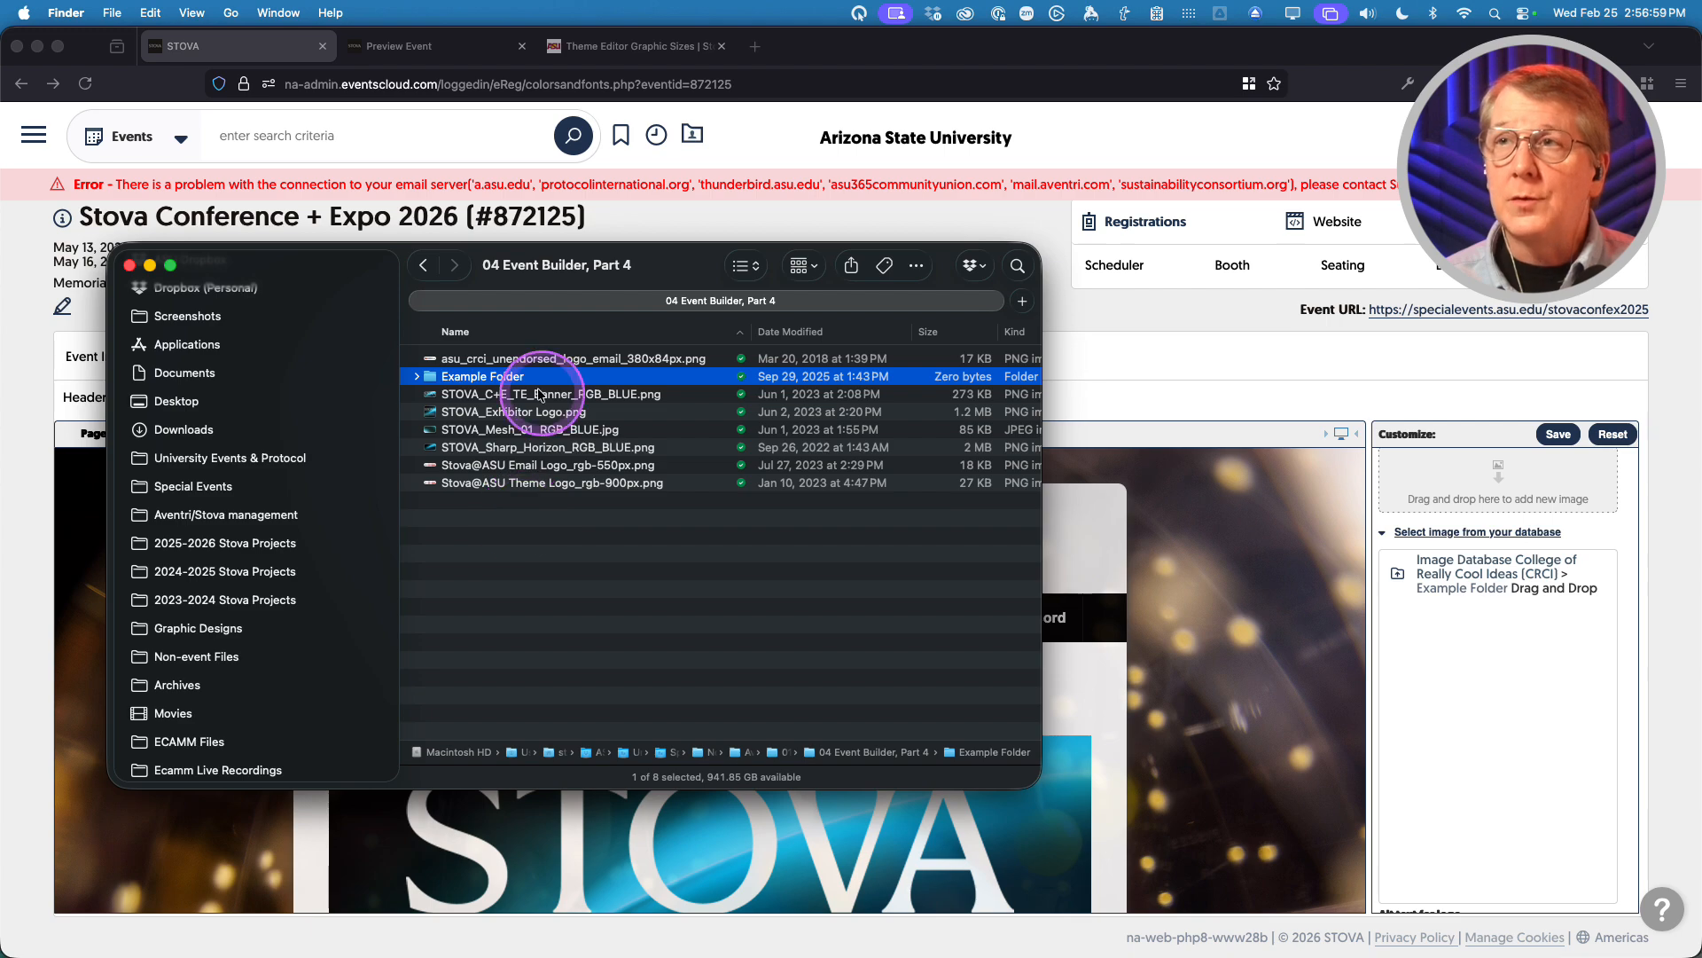
{"action": "left_click", "coordinate": [513, 360]}
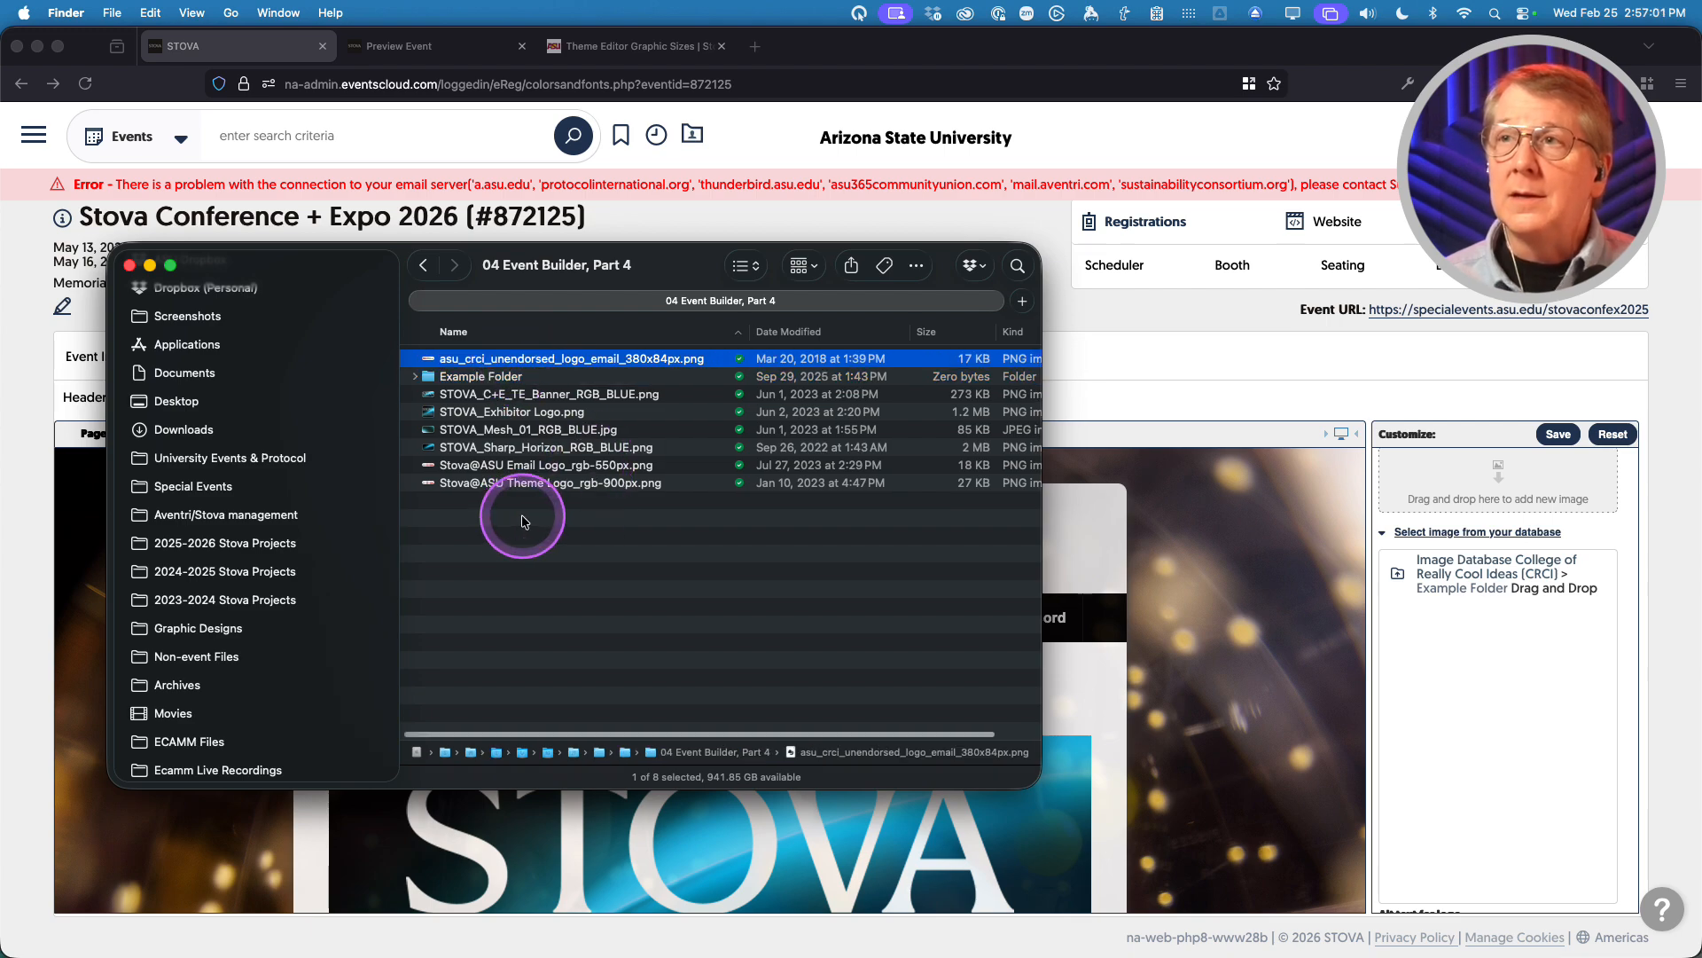
{"action": "left_click", "coordinate": [523, 486], "text": "super"}
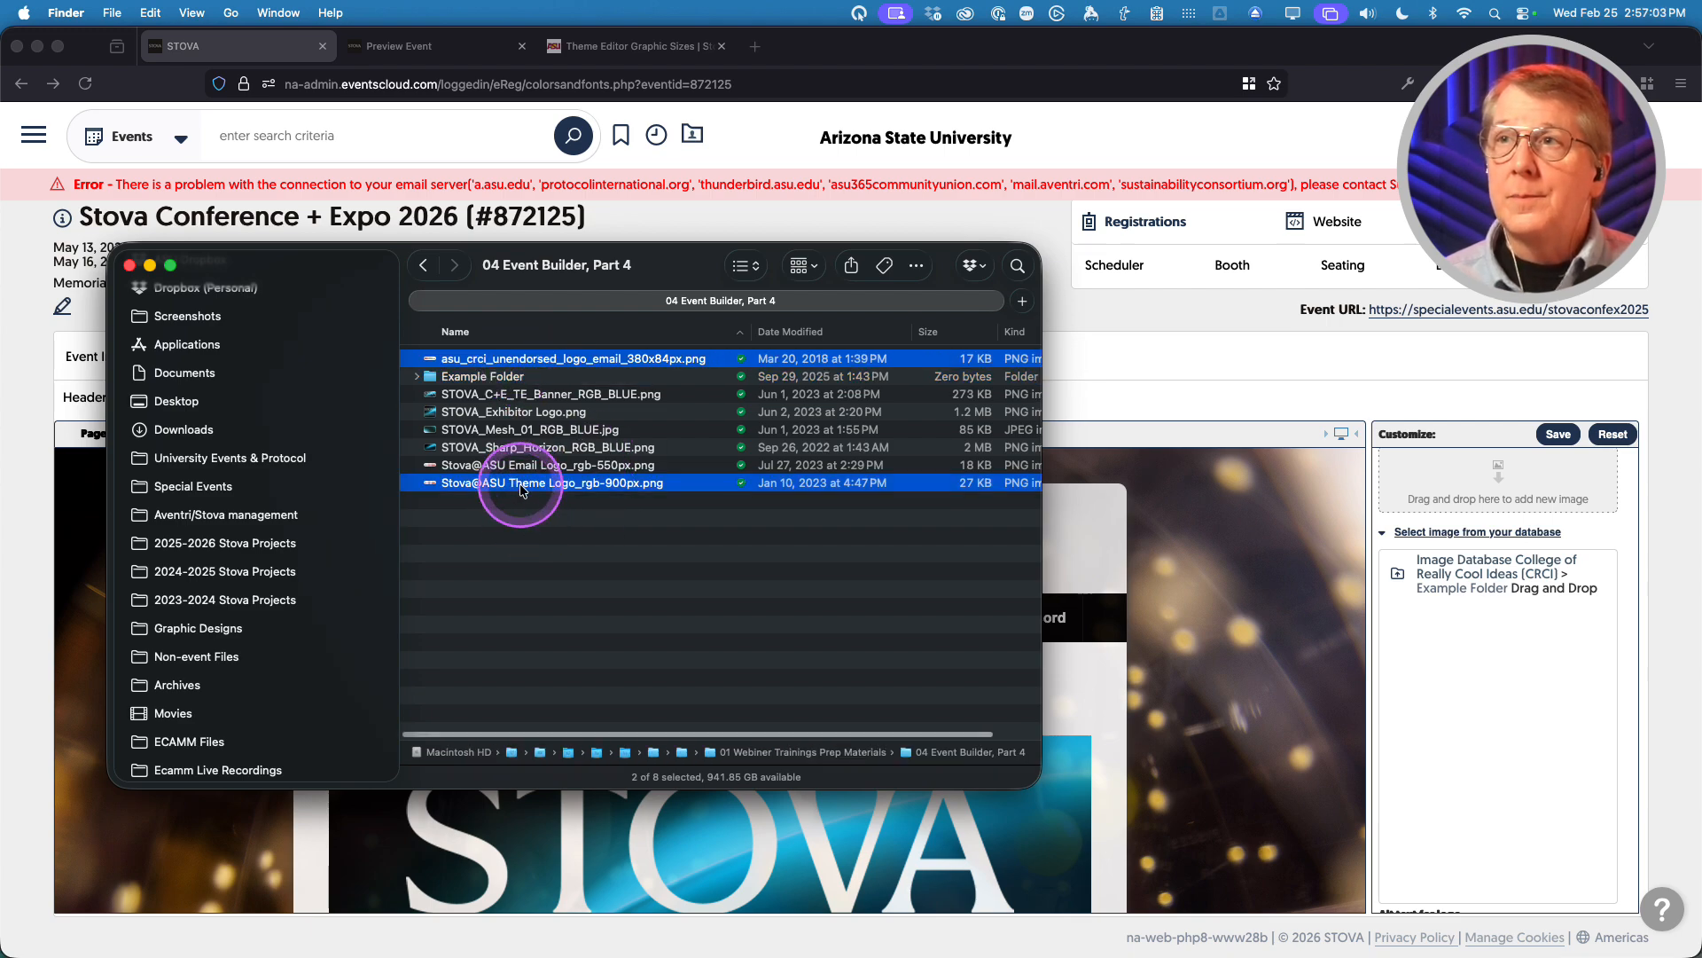
{"action": "left_click", "coordinate": [524, 447], "text": "super"}
{"action": "left_click", "coordinate": [523, 432], "text": "super"}
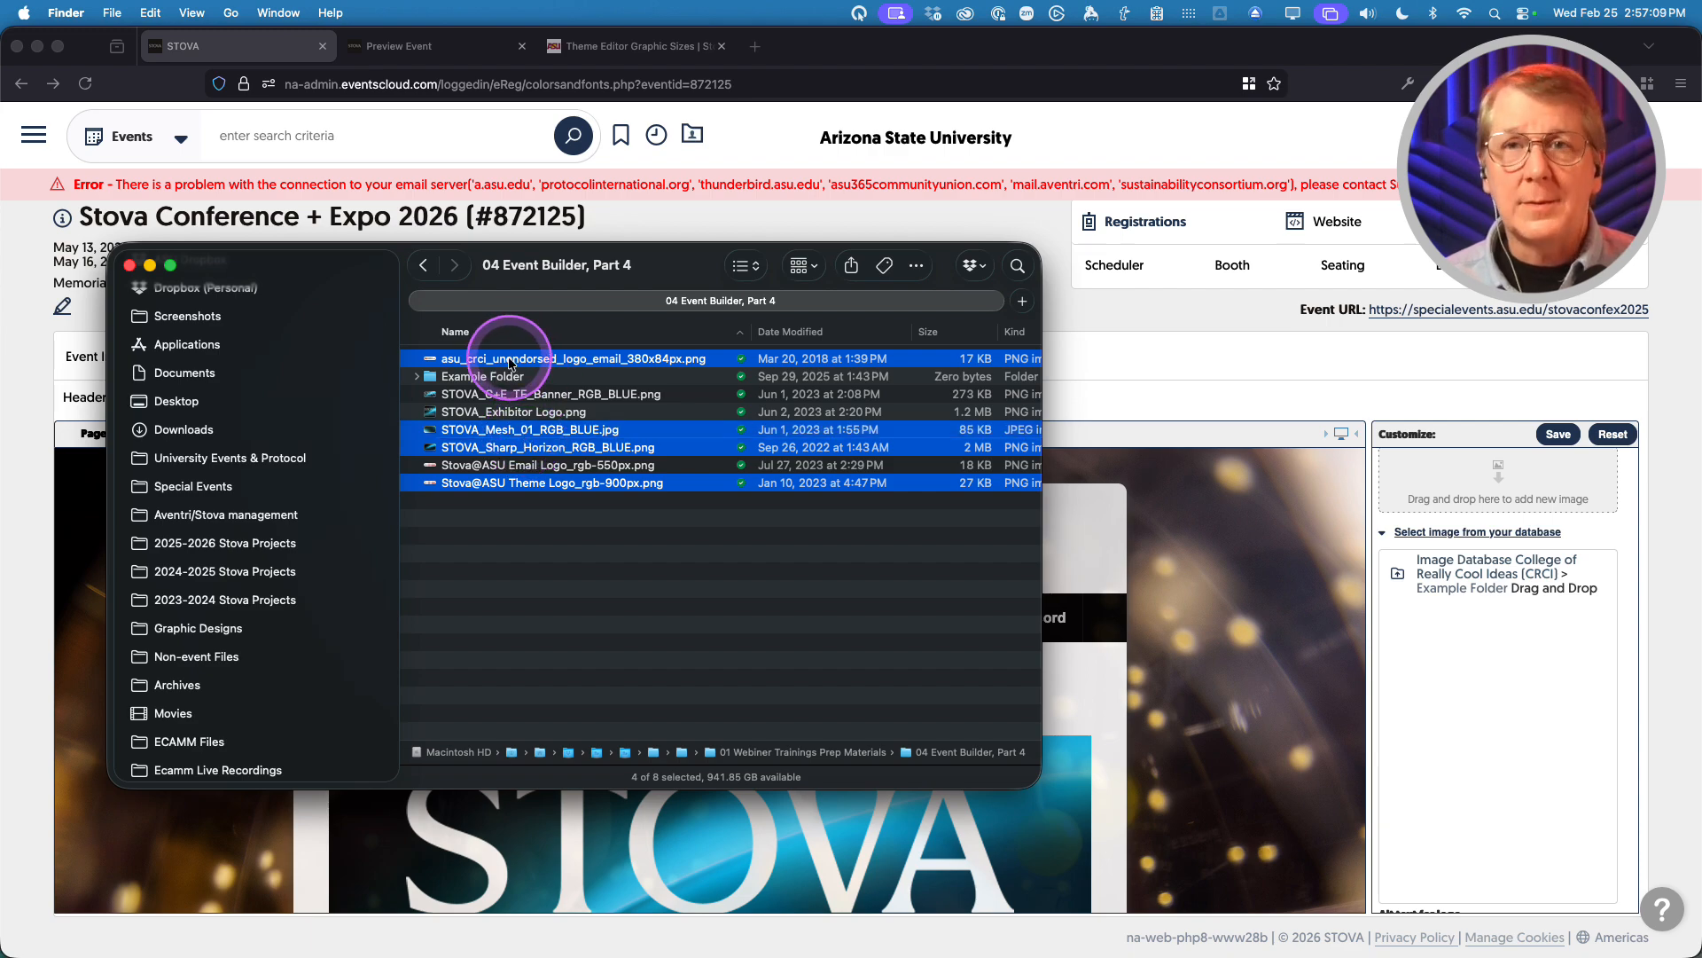
{"action": "left_click_drag", "start_coordinate": [510, 363], "coordinate": [1477, 696]}
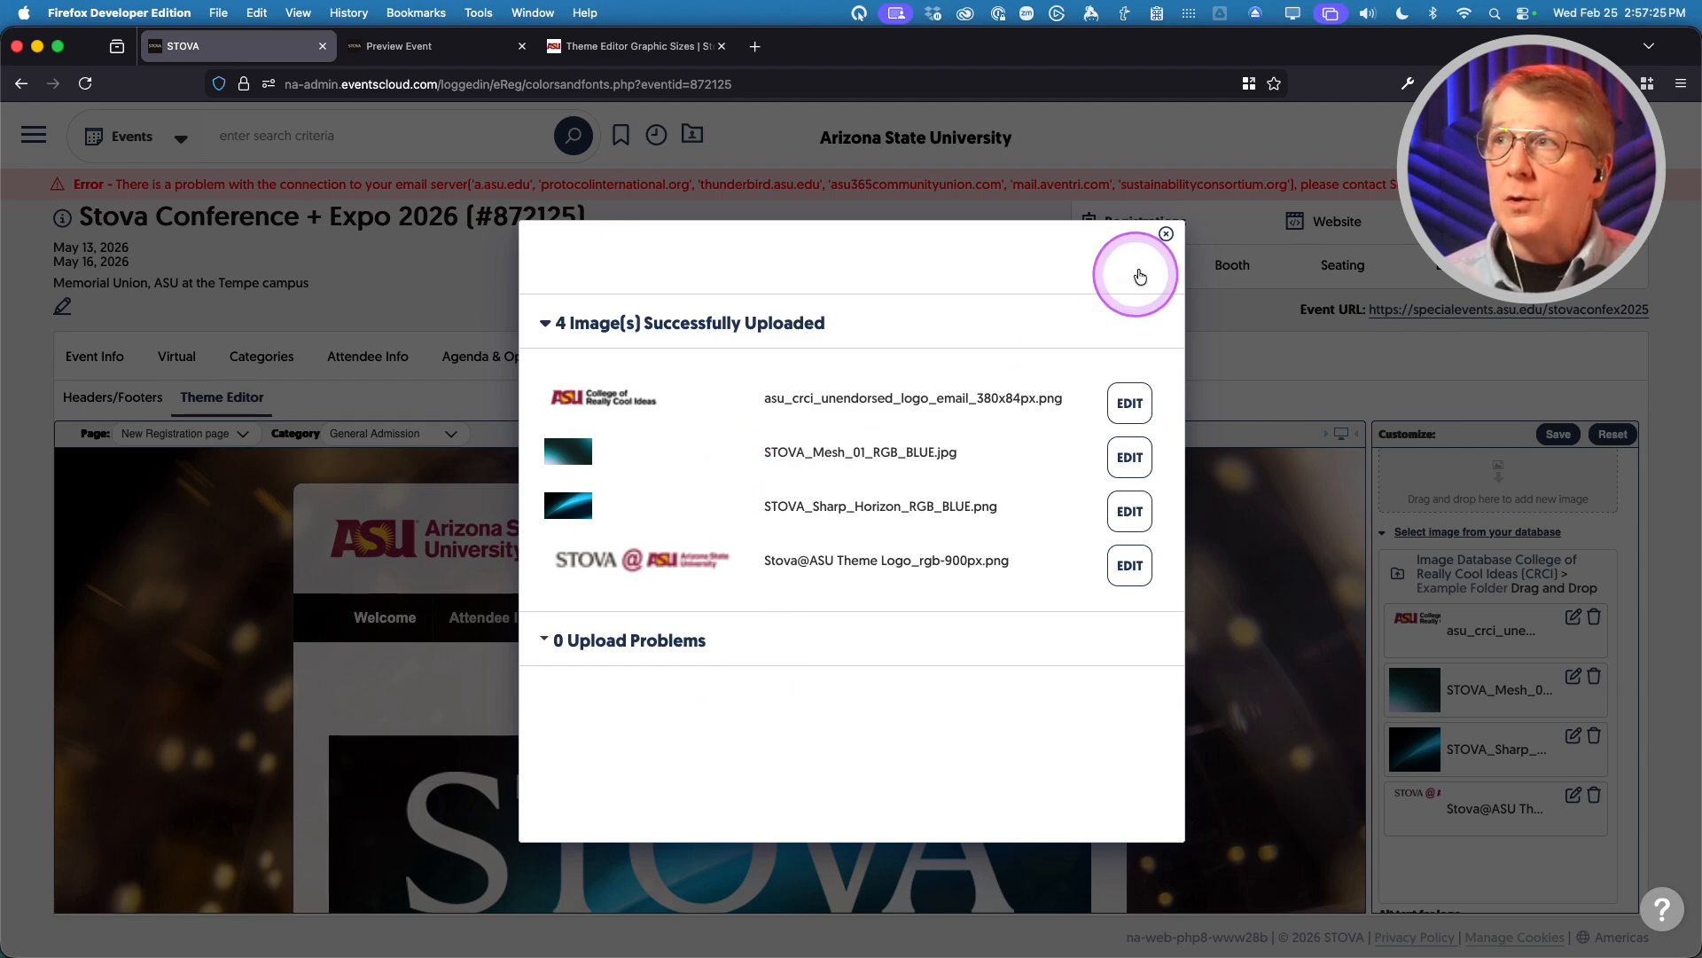
{"action": "left_click", "coordinate": [1166, 234]}
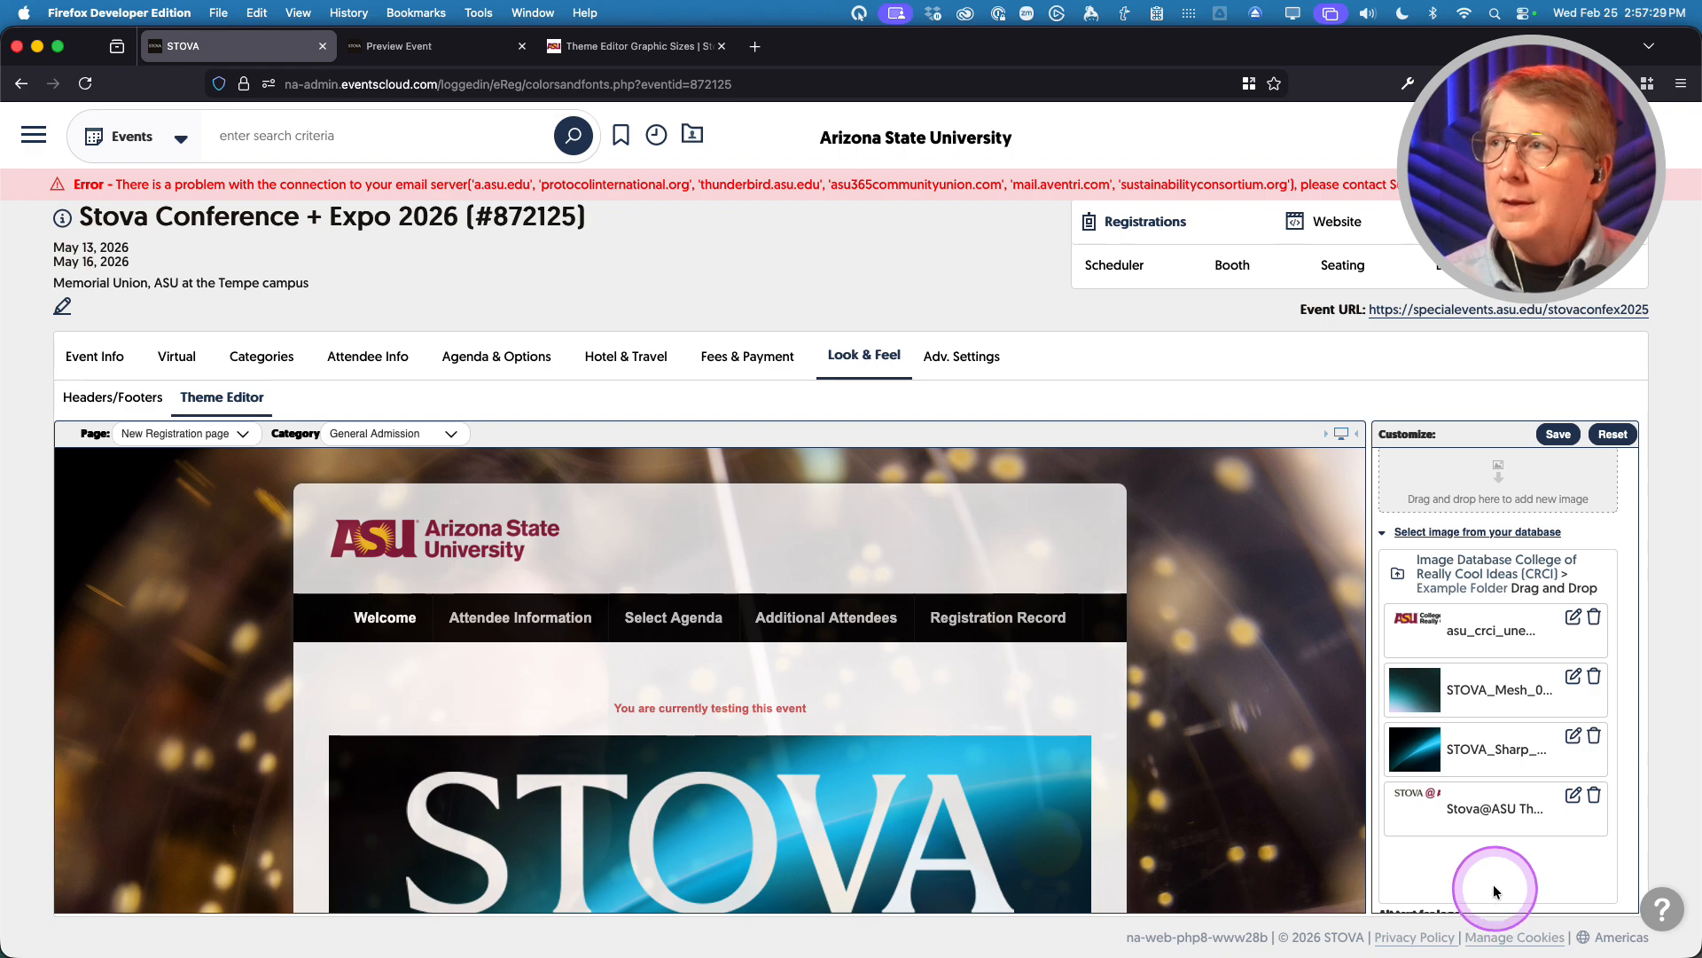
- Set the header logo to the asu_crci_unendorsed_logo_email_380x84px.png image from the Example Folder and save the theme
{"action": "scroll", "coordinate": [1462, 833], "scroll_direction": "up", "scroll_amount": 2}
{"action": "scroll", "coordinate": [1461, 833], "scroll_direction": "down", "scroll_amount": 2}
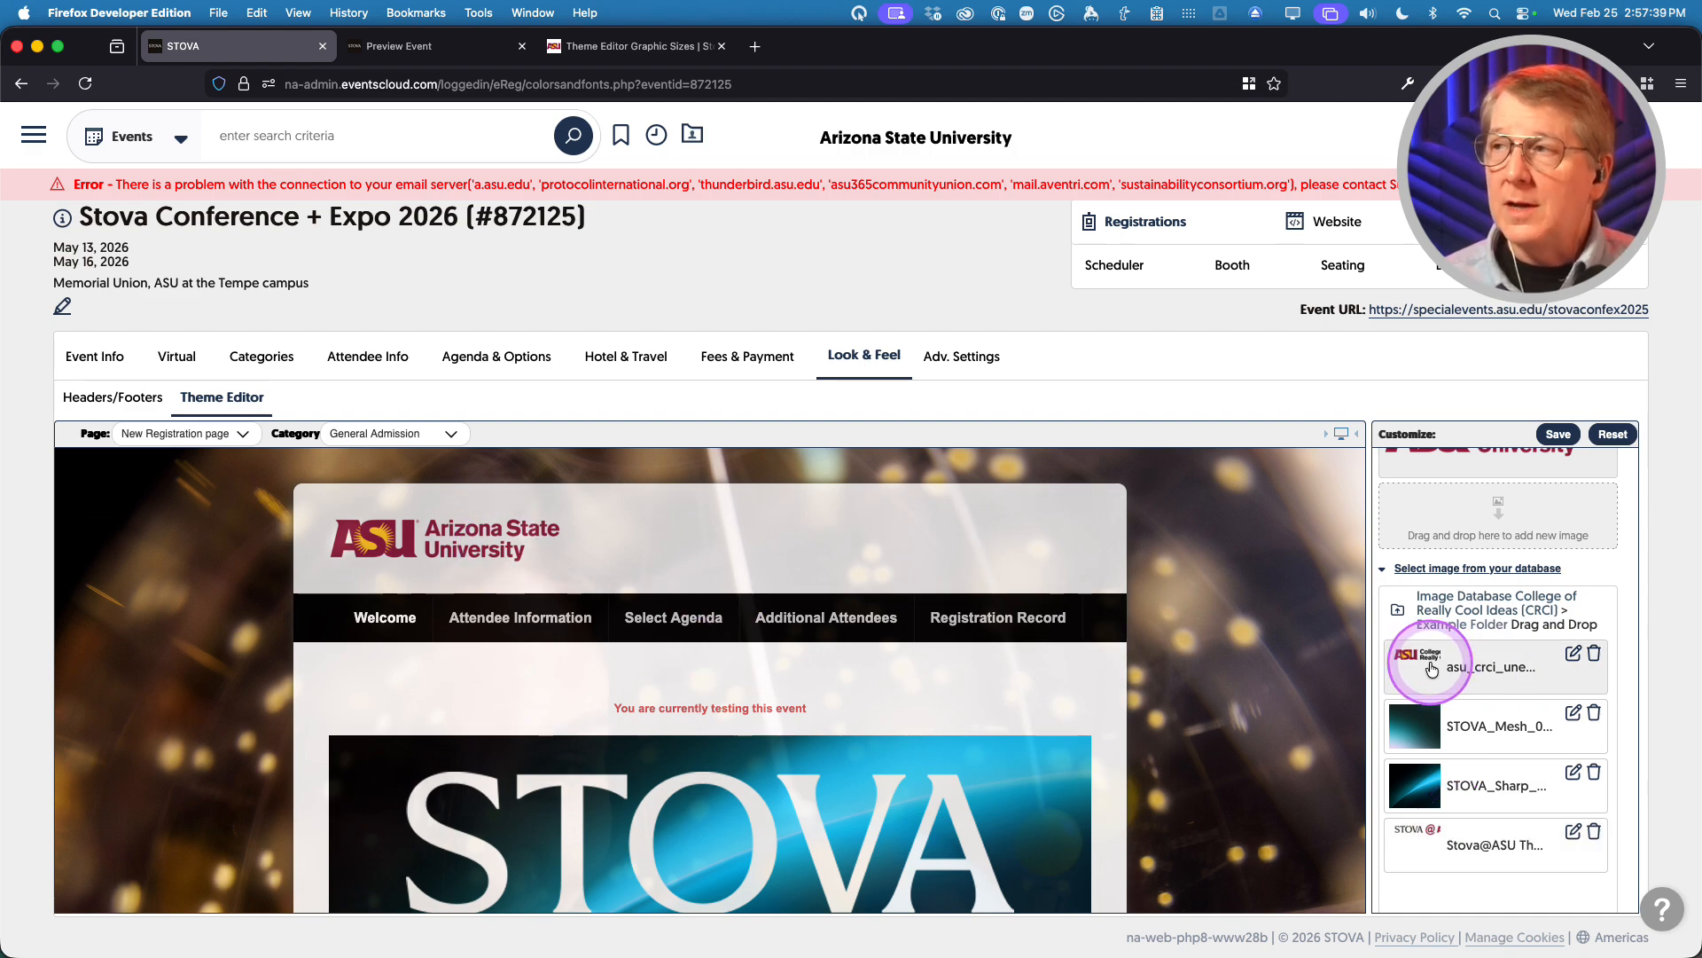
{"action": "left_click", "coordinate": [1474, 668]}
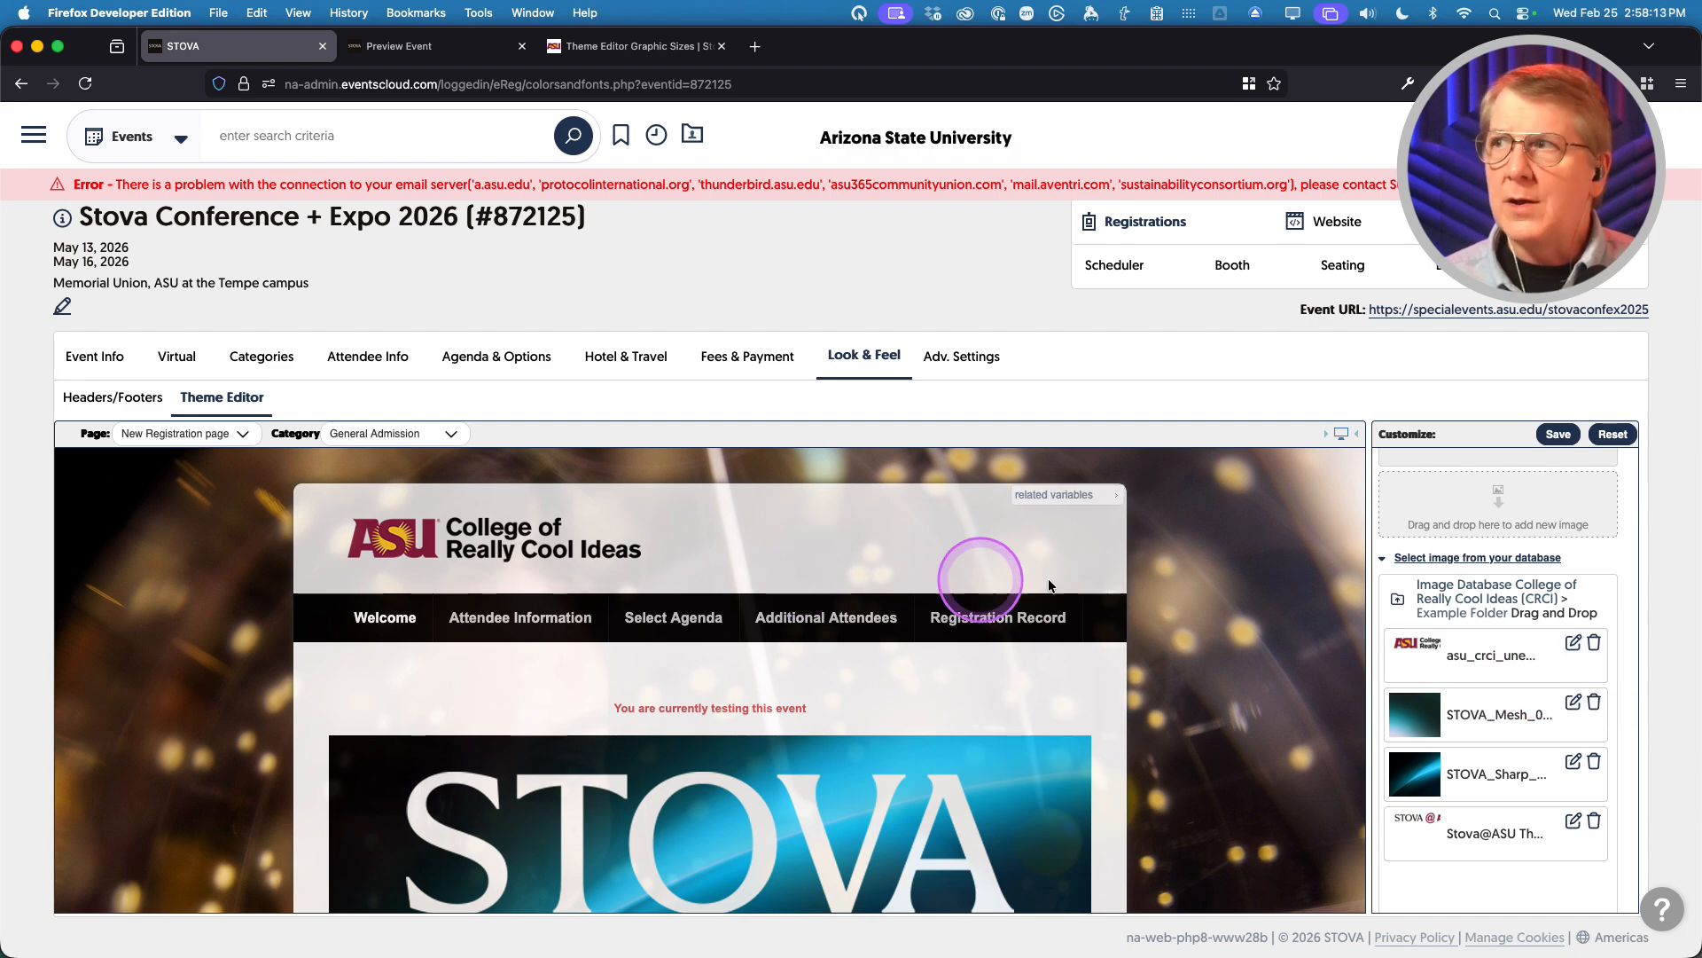
{"action": "scroll", "coordinate": [1419, 585], "scroll_direction": "up", "scroll_amount": 3}
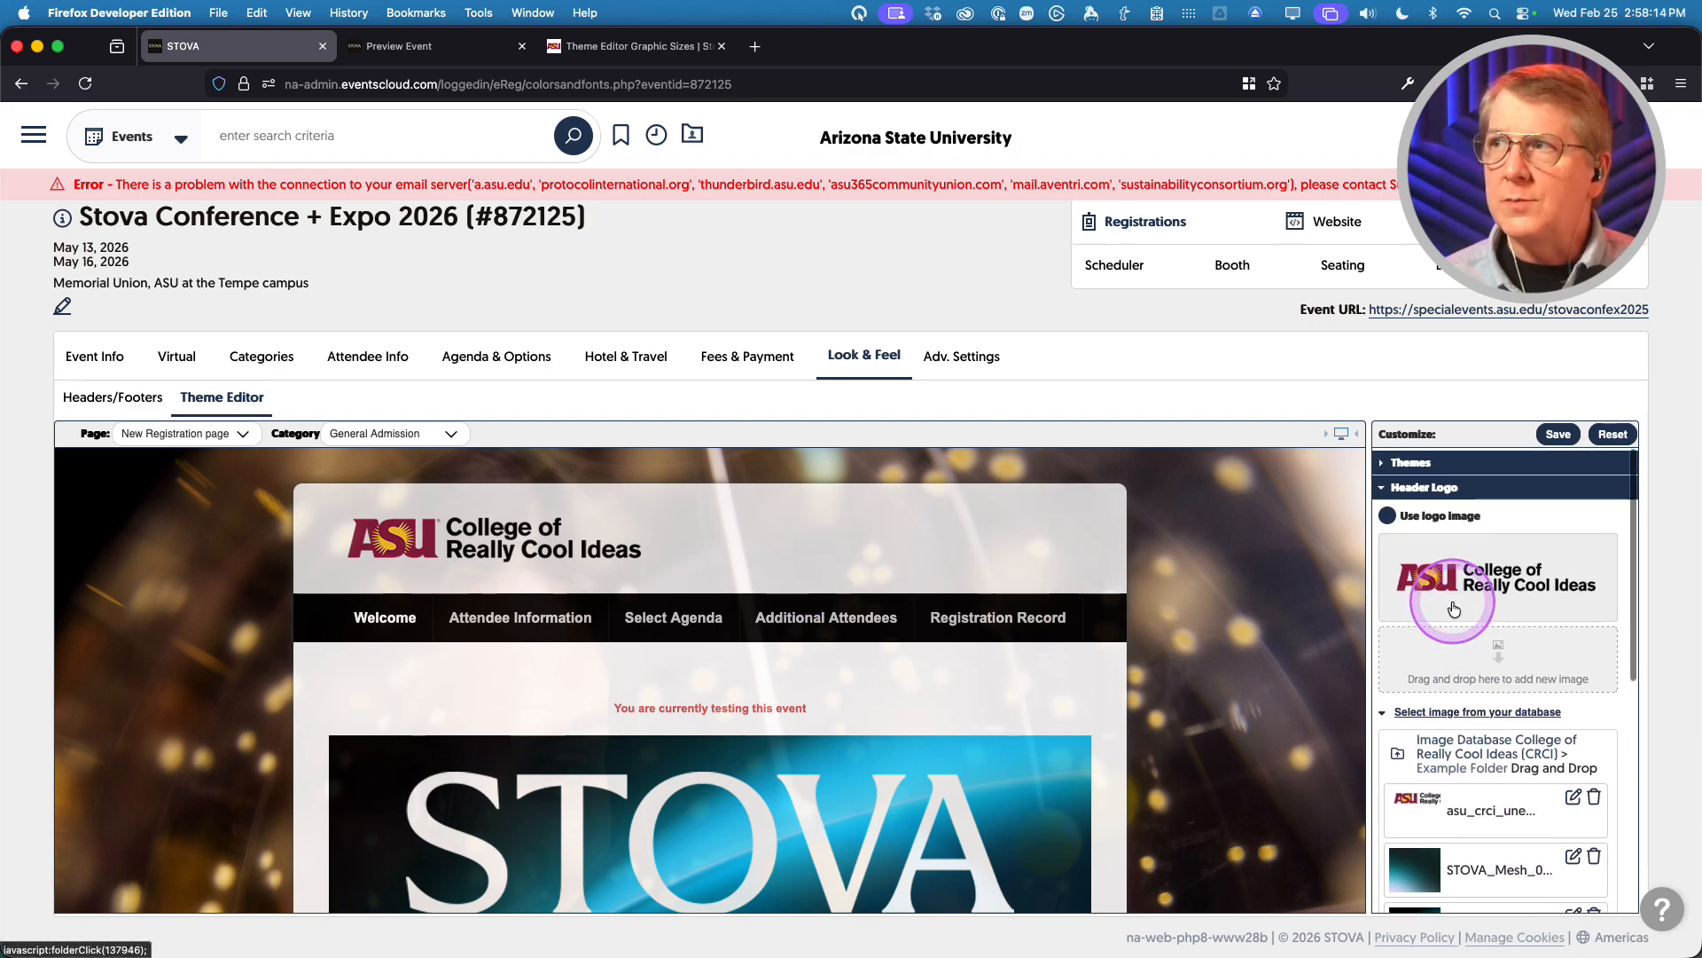
{"action": "left_click", "coordinate": [1426, 486]}
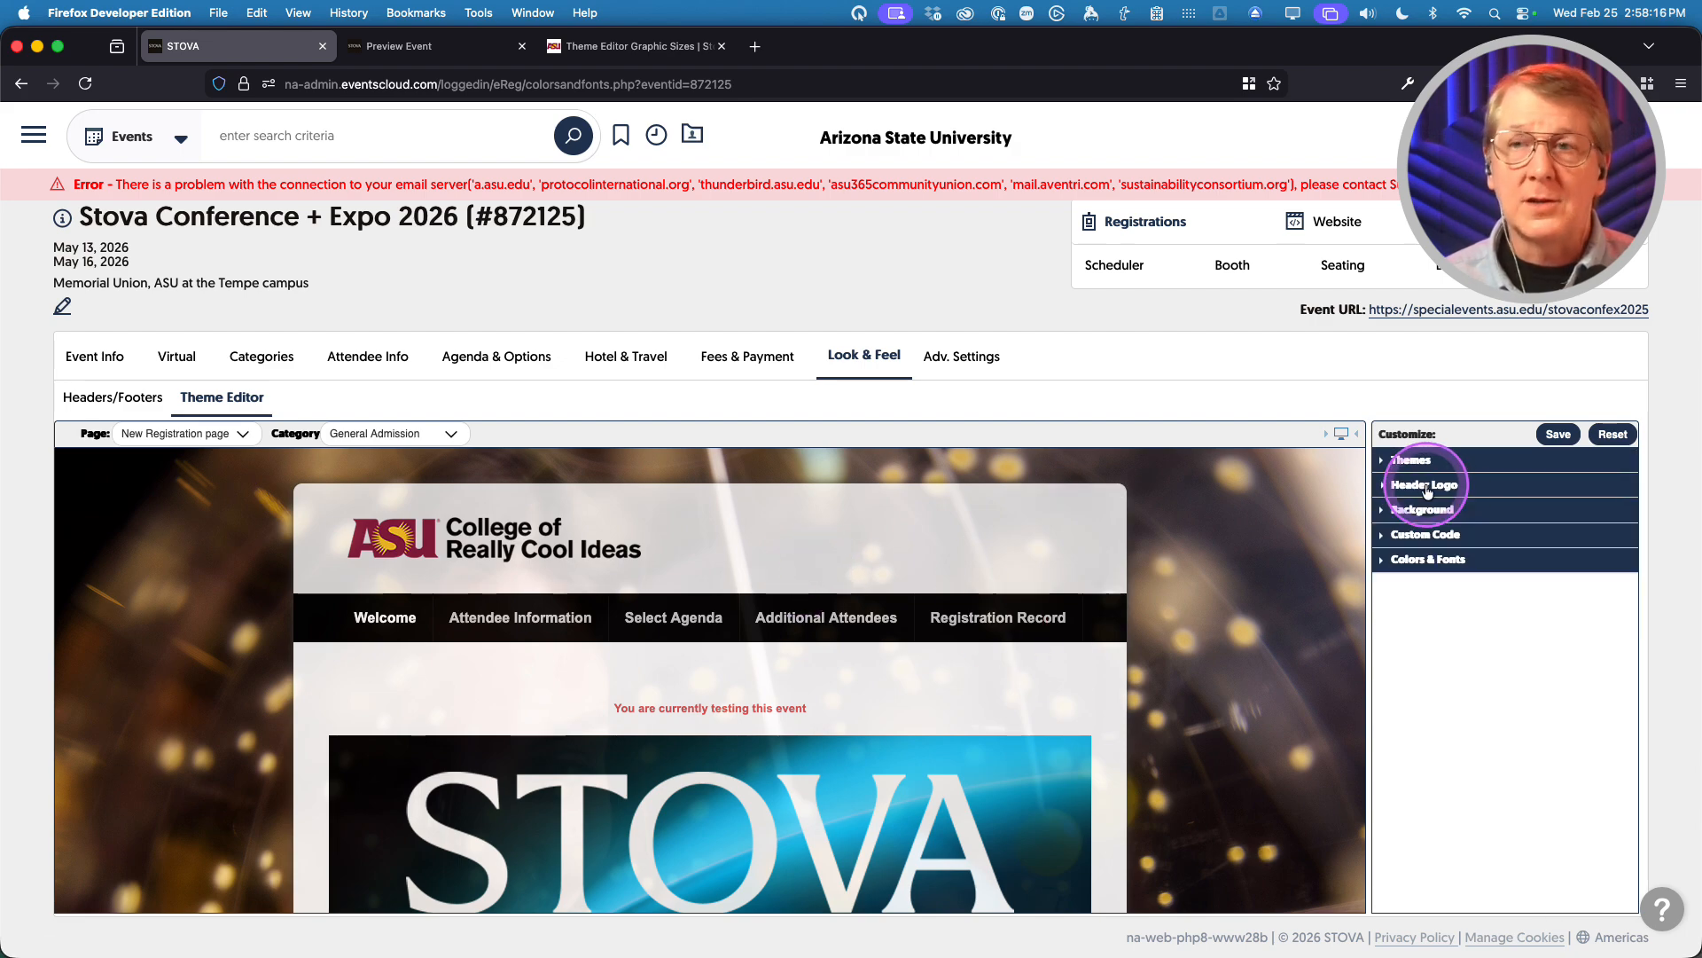
{"action": "left_click", "coordinate": [1553, 438]}
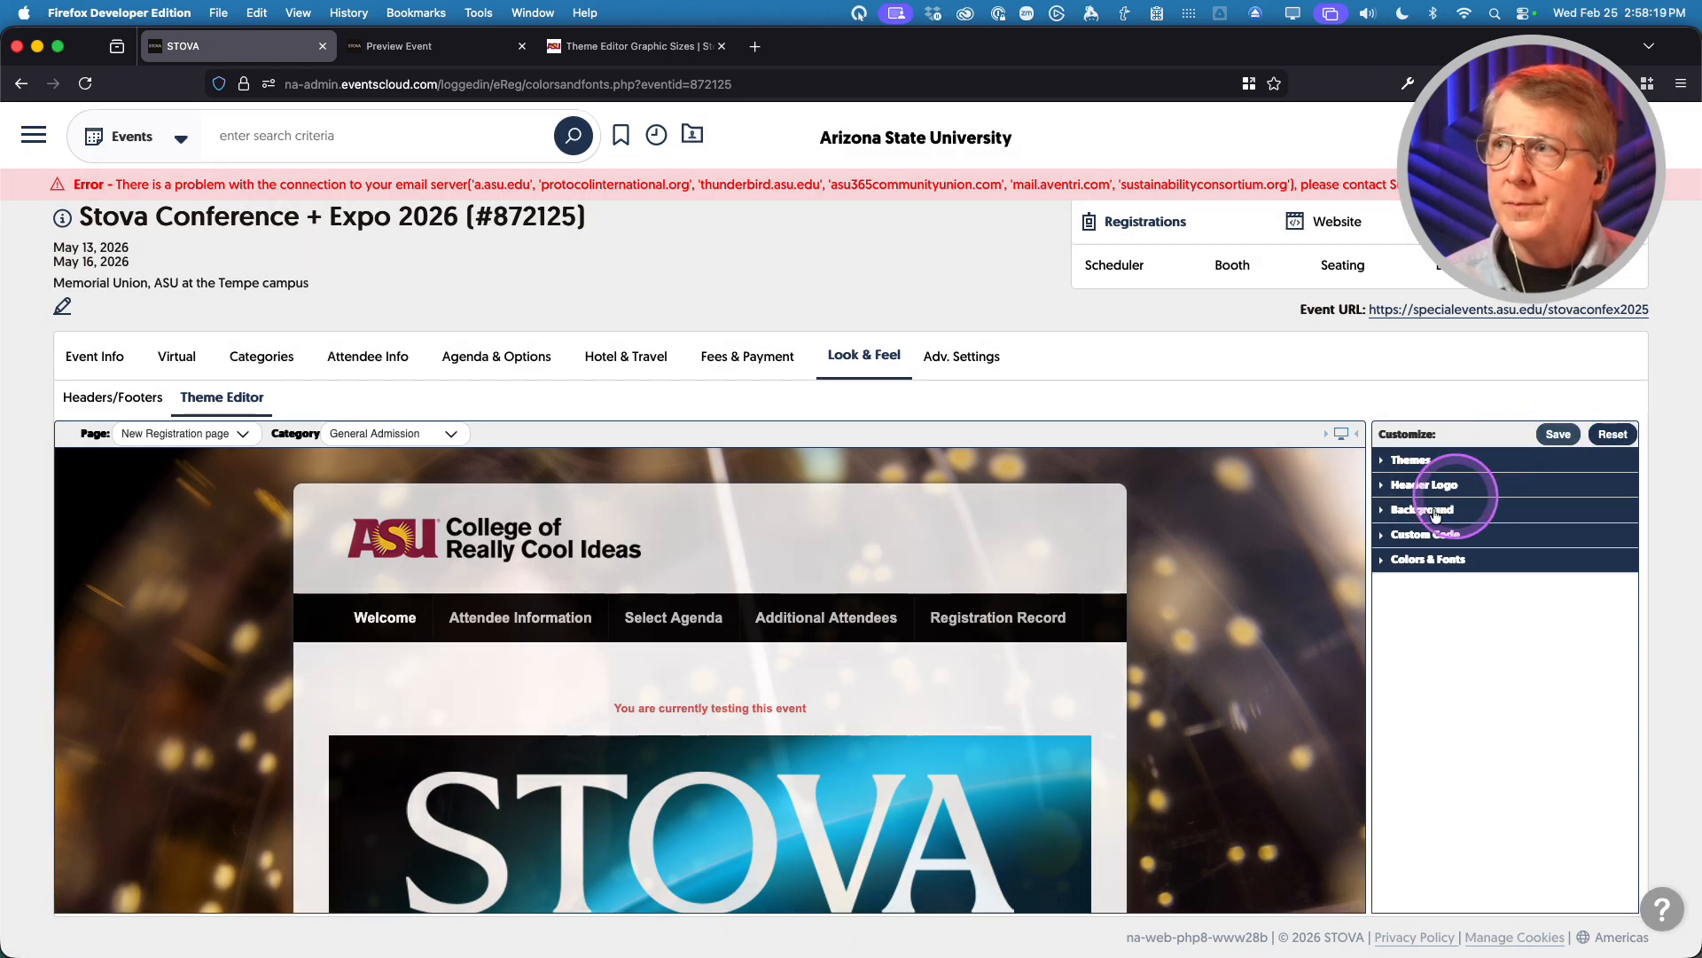
- Set the page's background image to STOVA_Sharp_Horizon_RGB_BLUE.png from the Example Folder in the CRCI image database and review it on the page
{"action": "left_click", "coordinate": [1383, 513]}
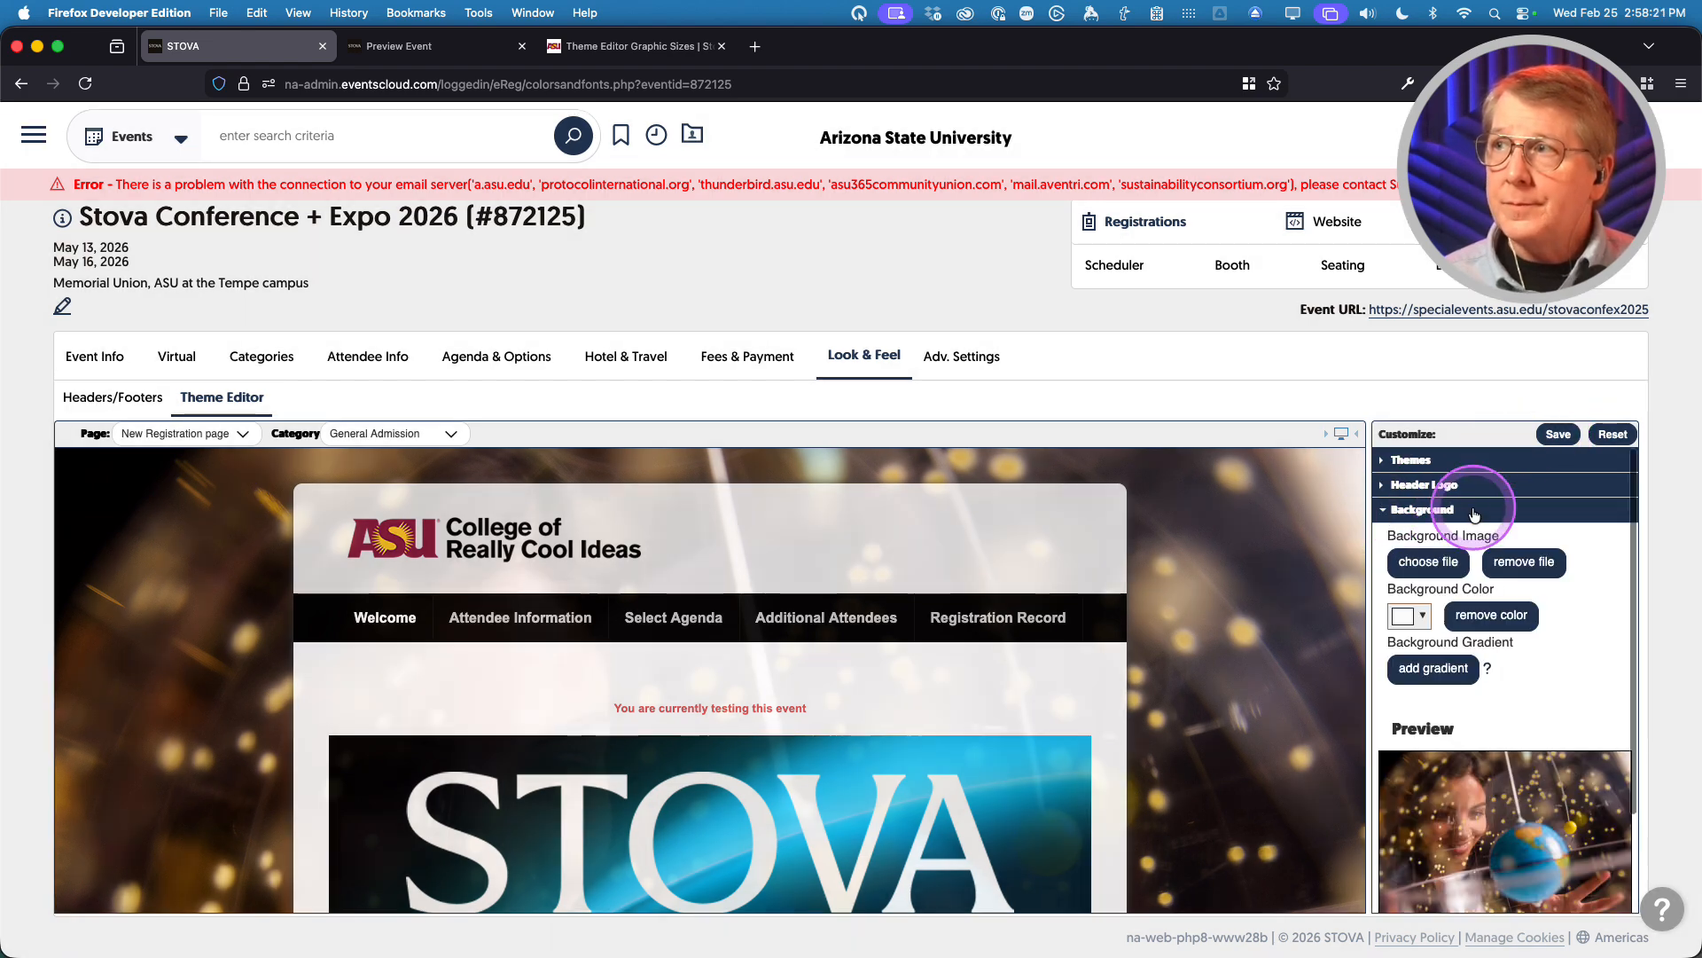
{"action": "scroll", "coordinate": [1550, 690], "scroll_direction": "down", "scroll_amount": 1}
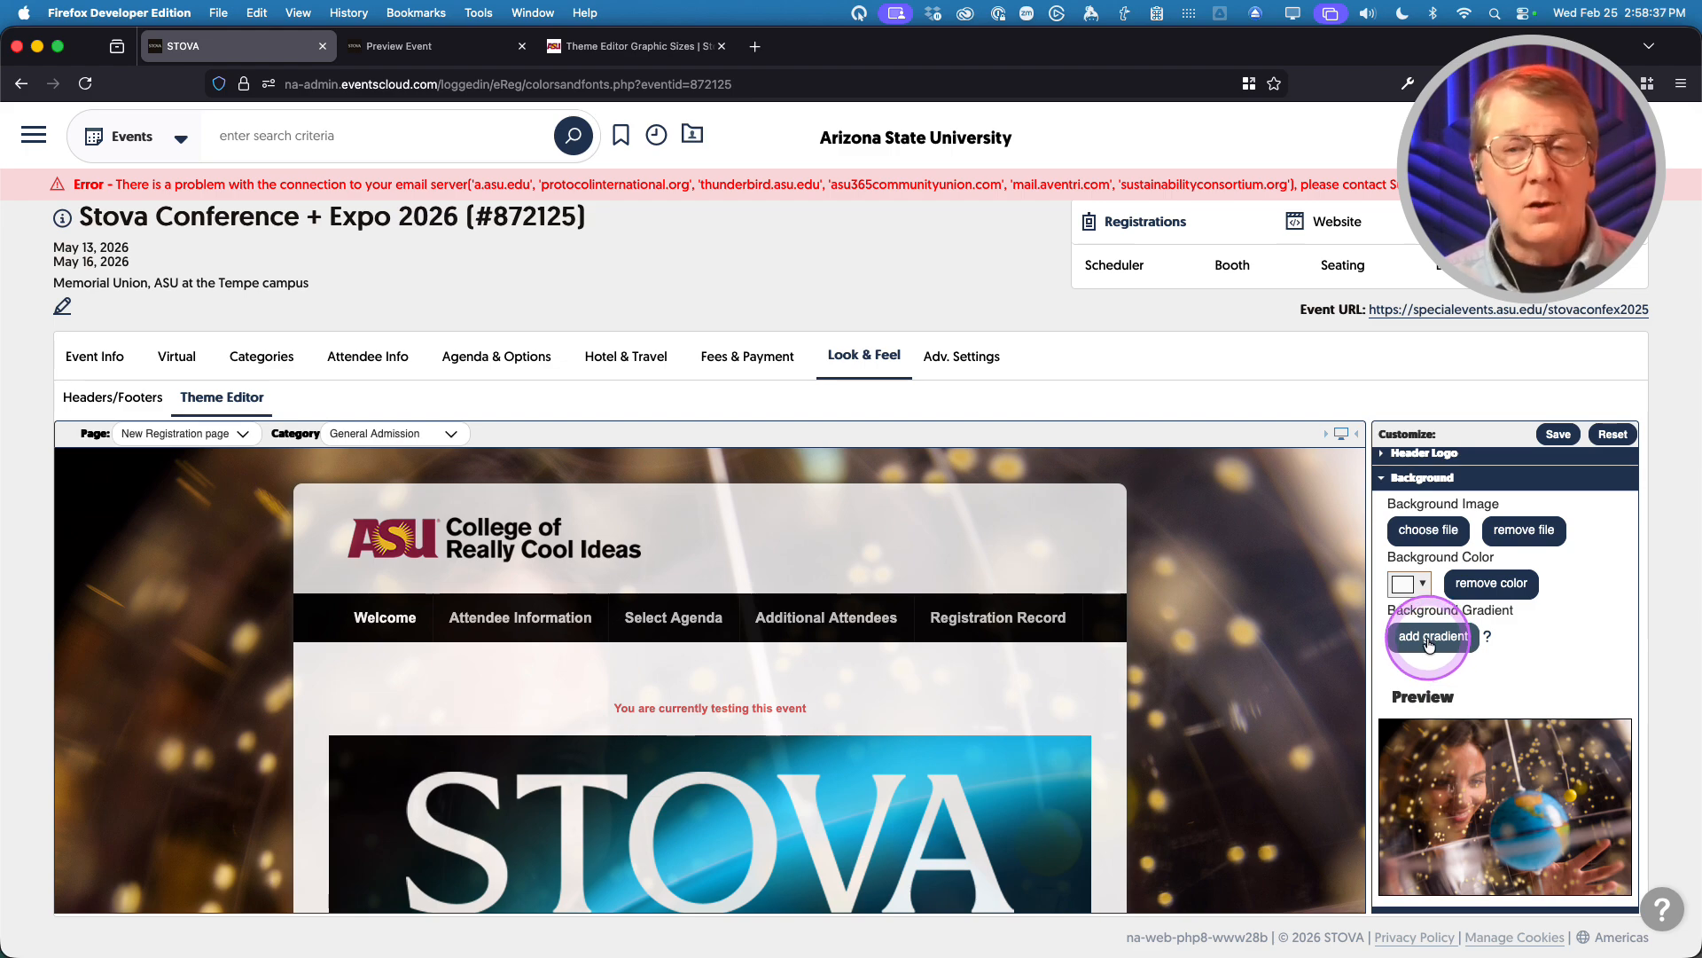
{"action": "left_click", "coordinate": [1439, 536]}
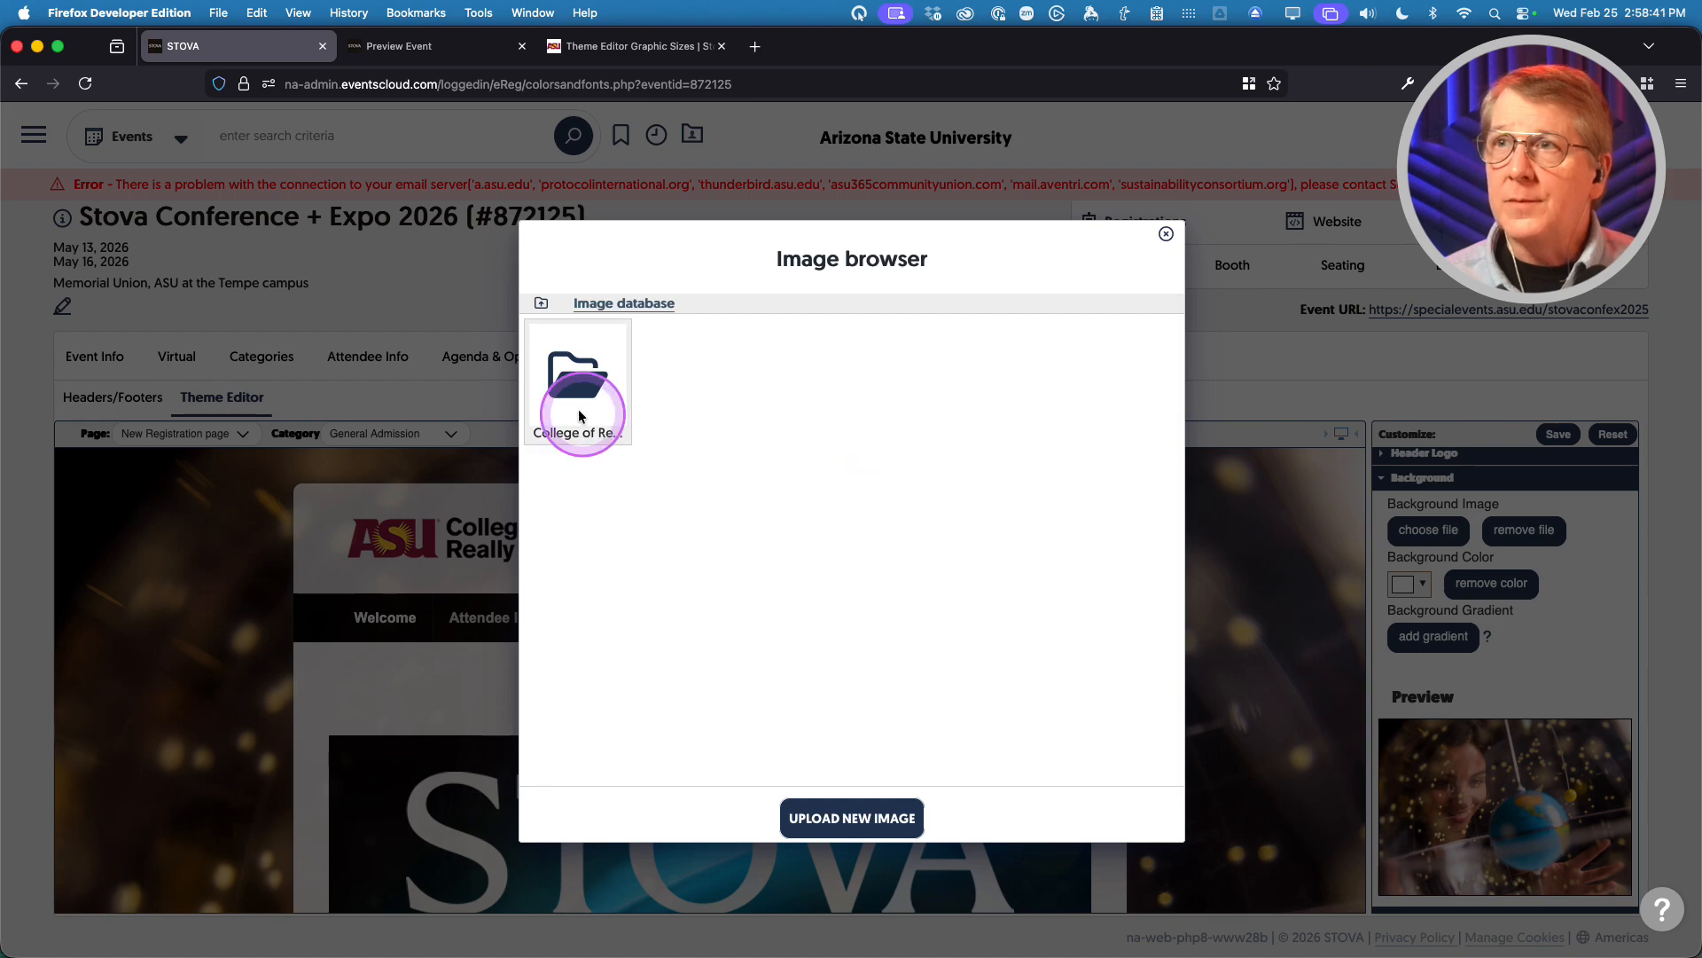
{"action": "left_click", "coordinate": [574, 386]}
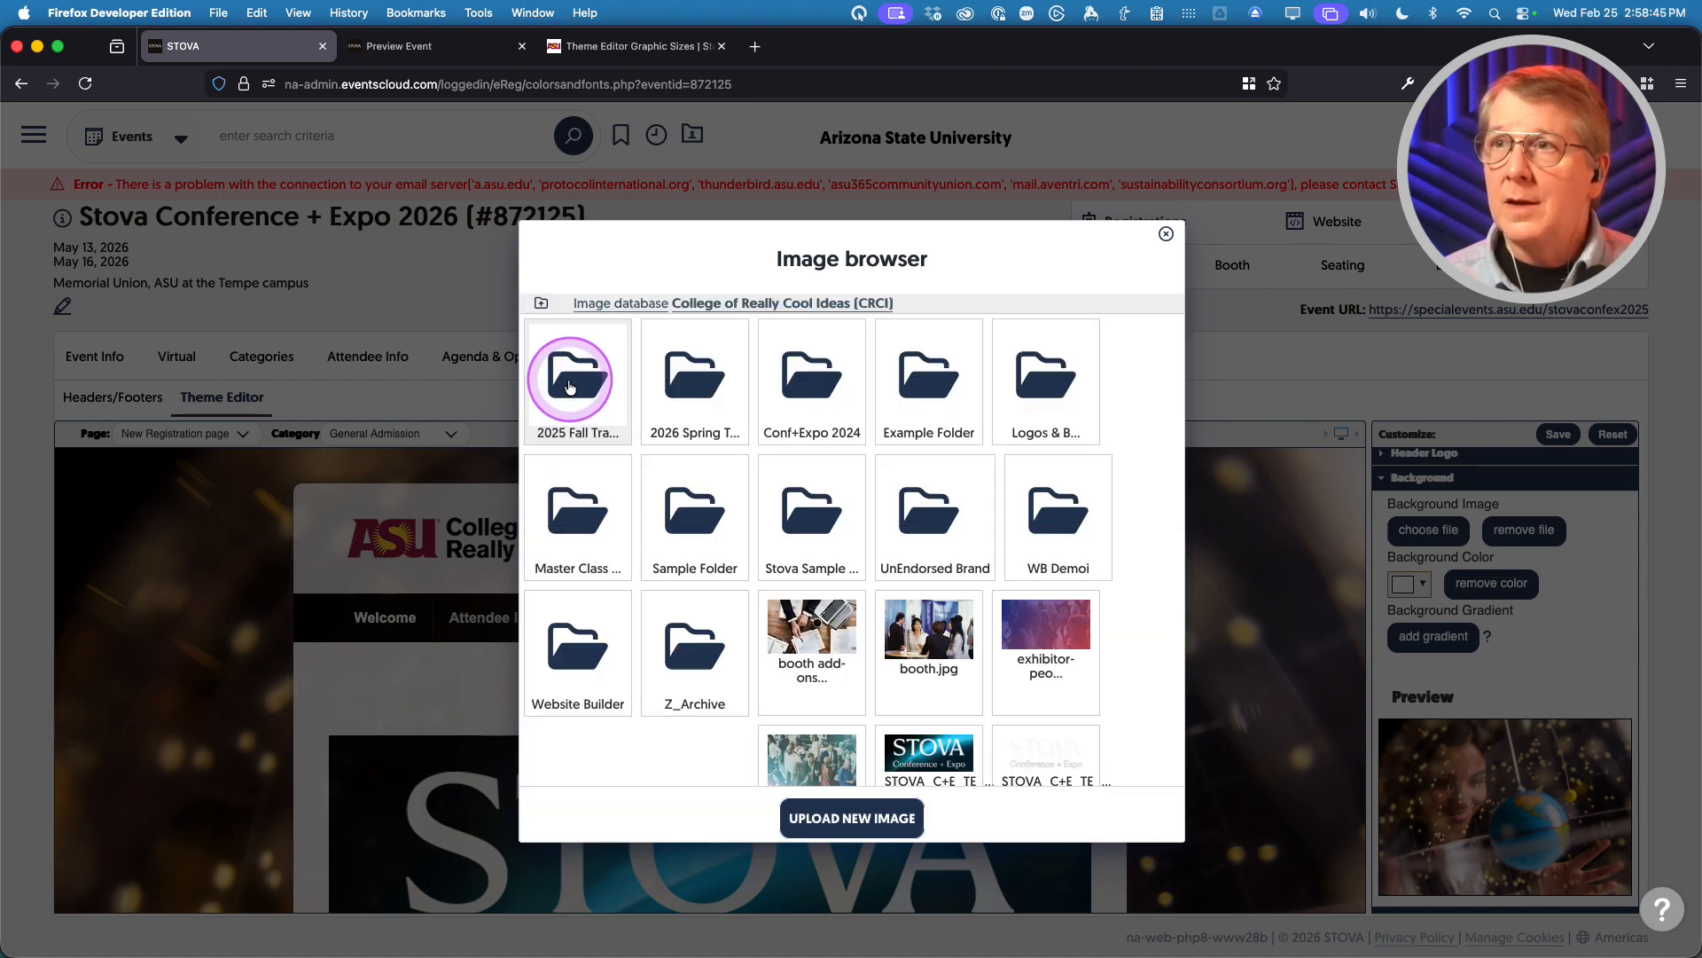
{"action": "left_click", "coordinate": [923, 383]}
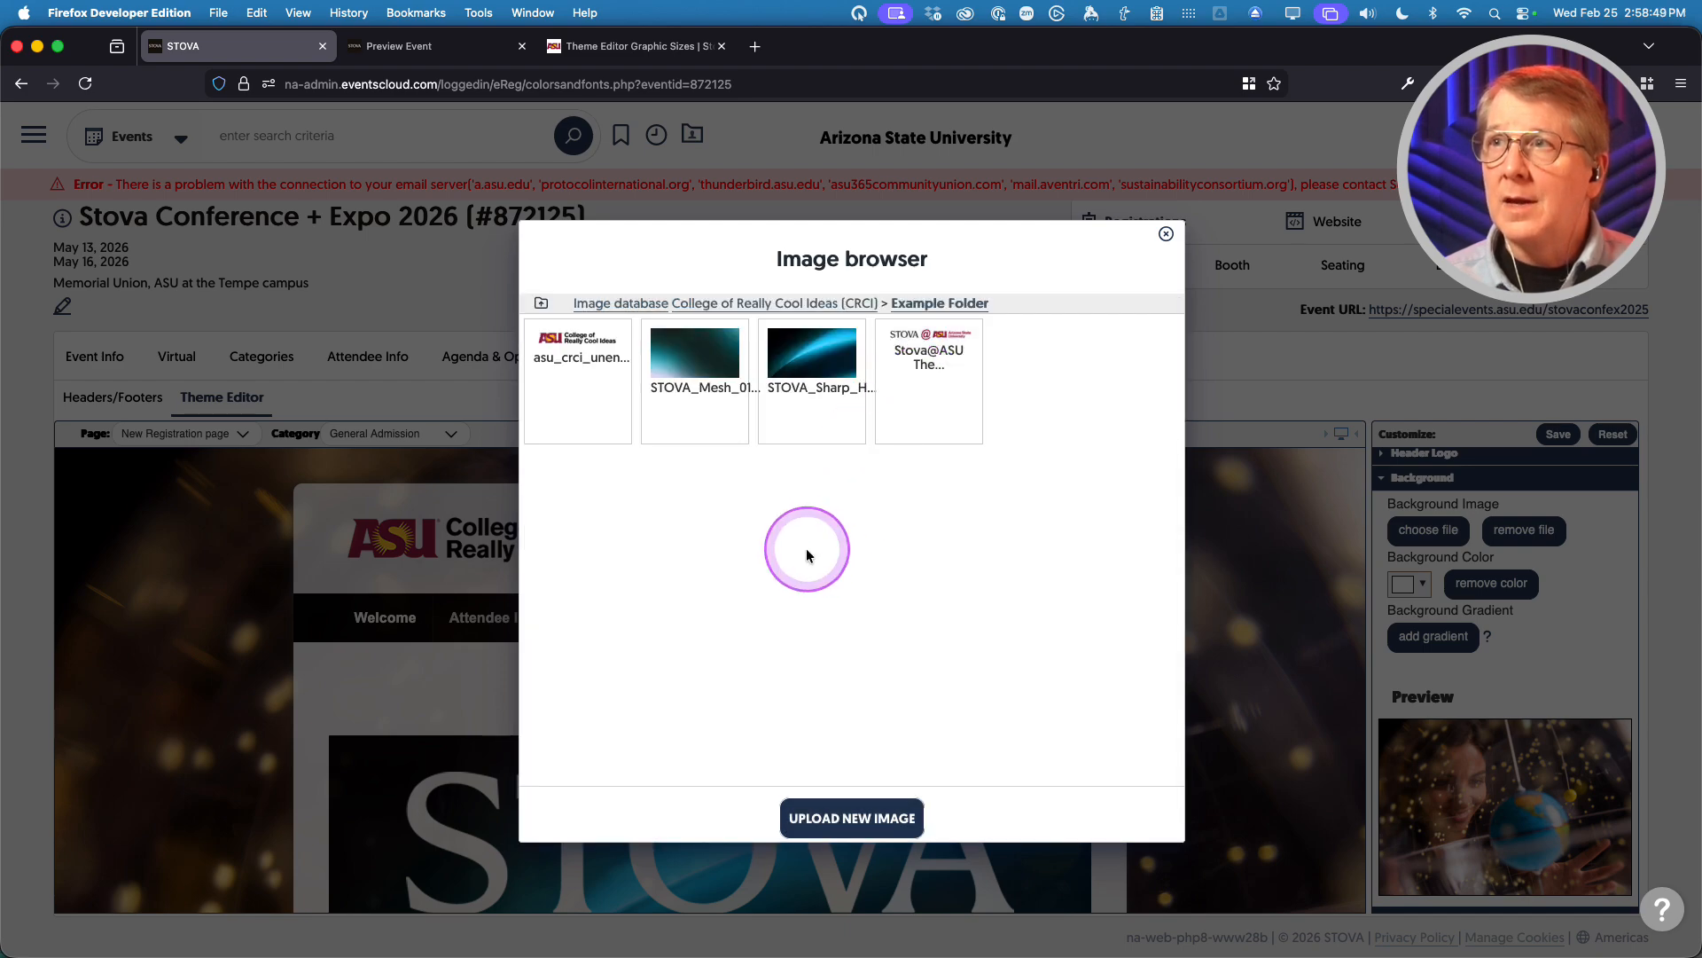
{"action": "left_click", "coordinate": [807, 381]}
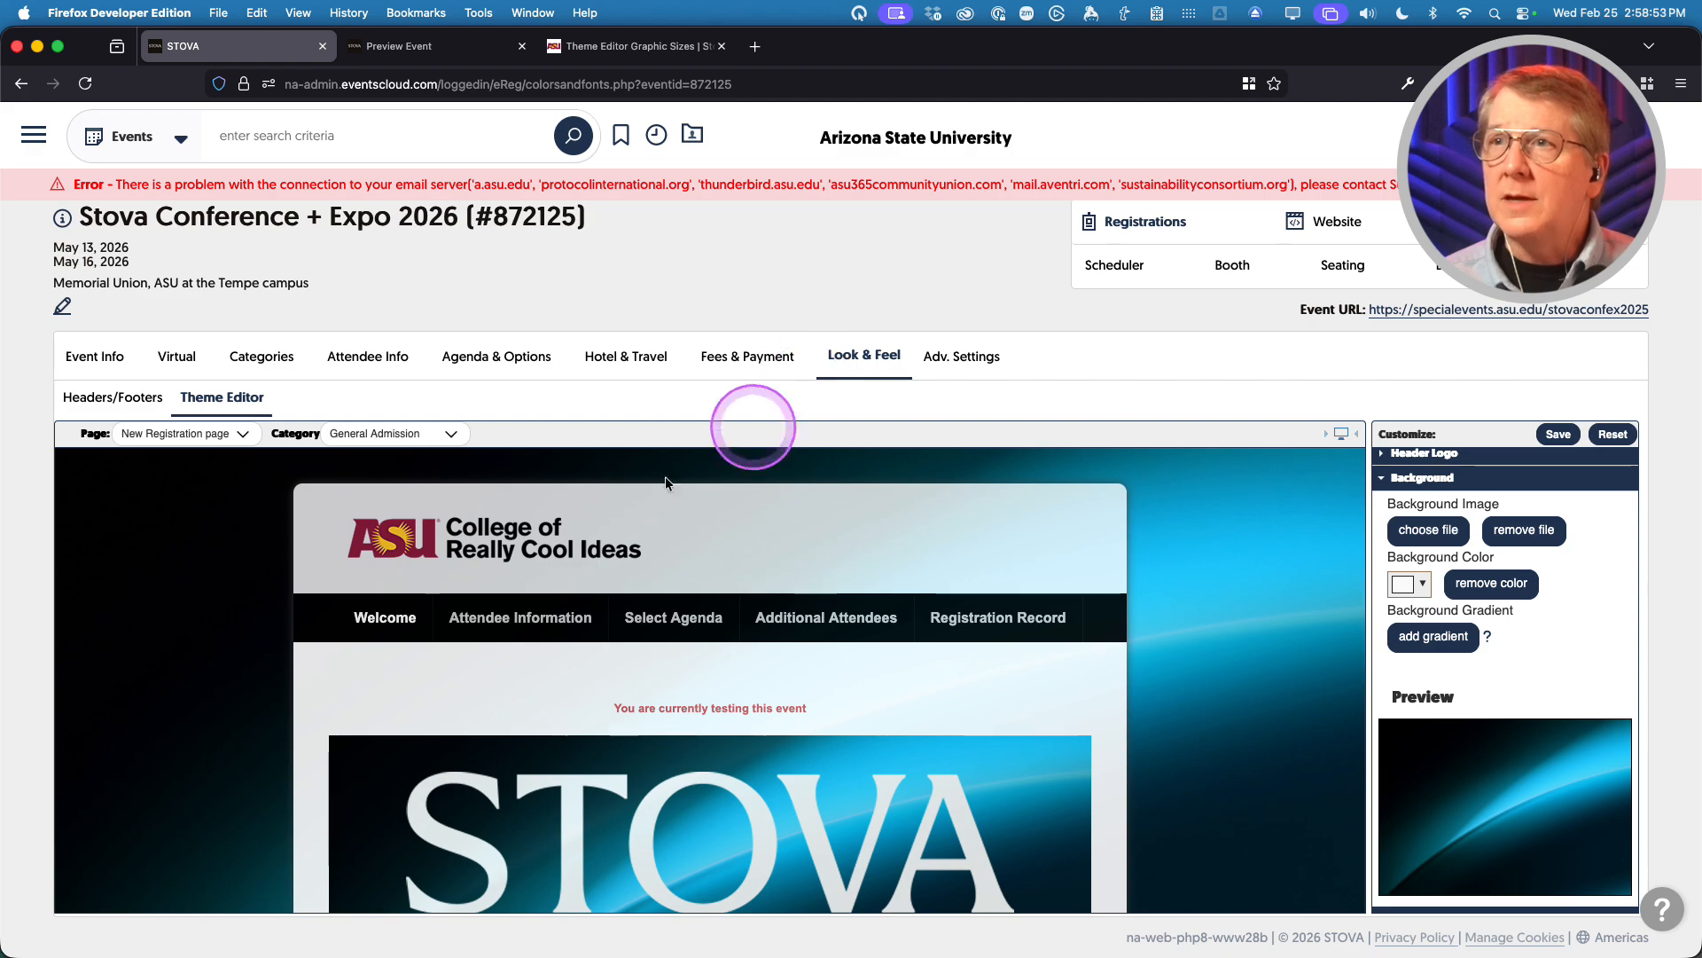
{"action": "scroll", "coordinate": [165, 586], "scroll_direction": "down", "scroll_amount": 8}
{"action": "scroll", "coordinate": [165, 586], "scroll_direction": "up", "scroll_amount": 5}
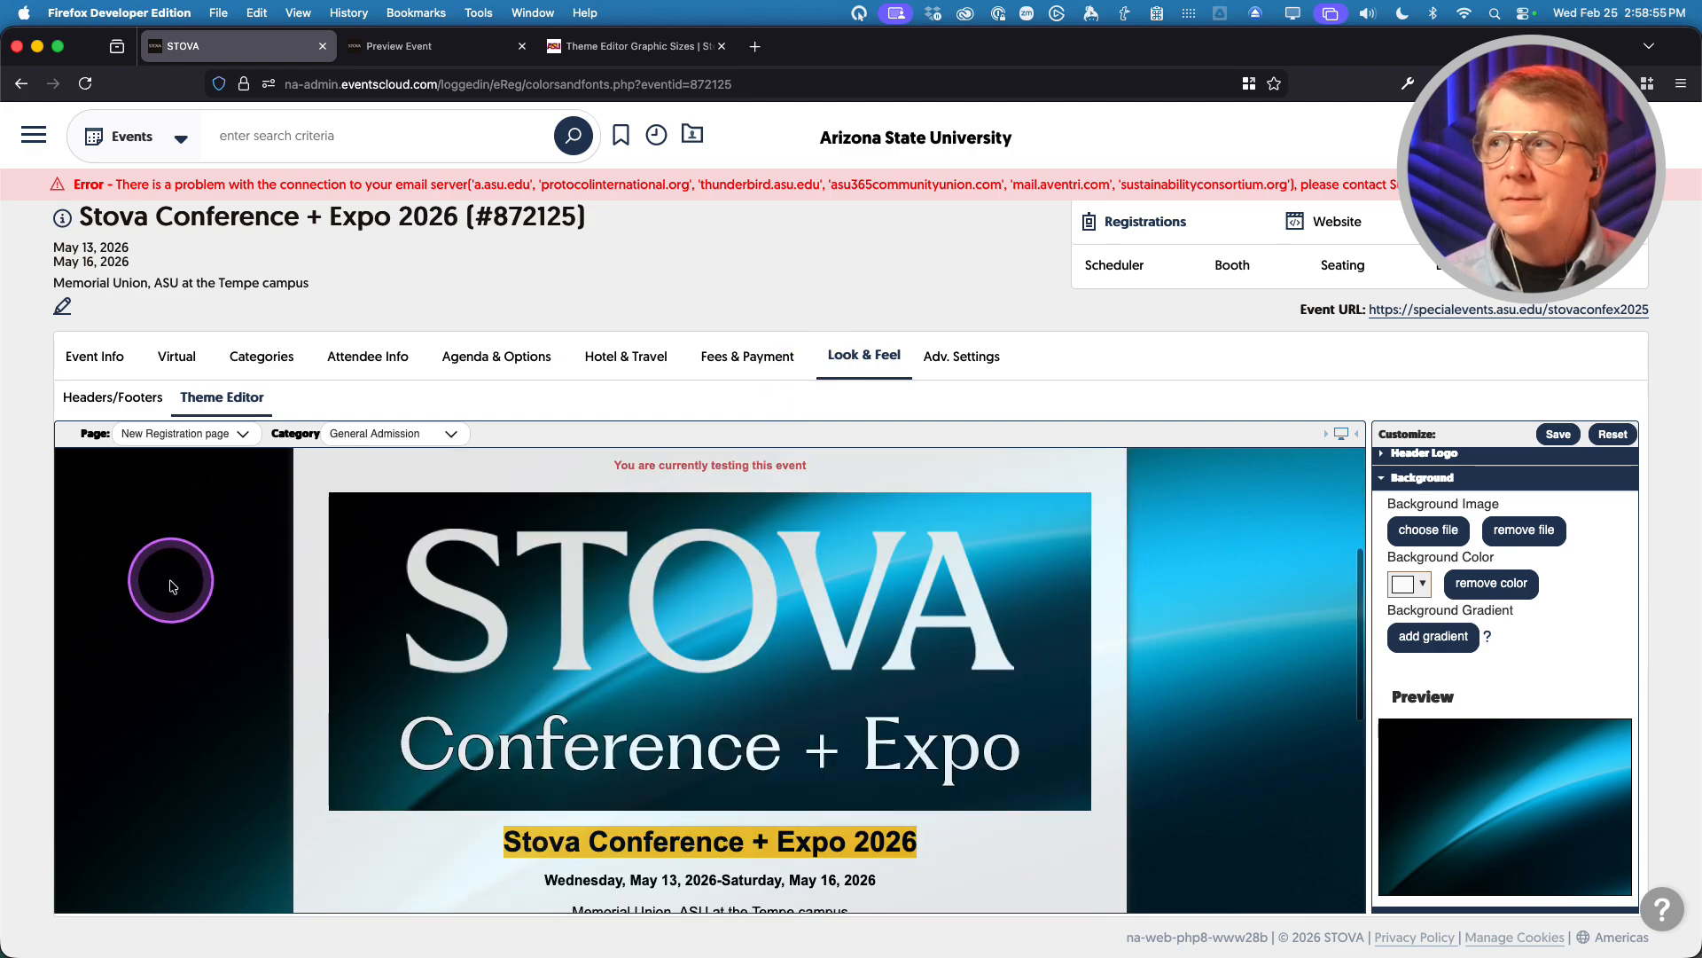
- Save the theme, reload the event preview to check the new logo and background, and collapse the Background settings in the Theme Editor
{"action": "left_click", "coordinate": [1562, 436]}
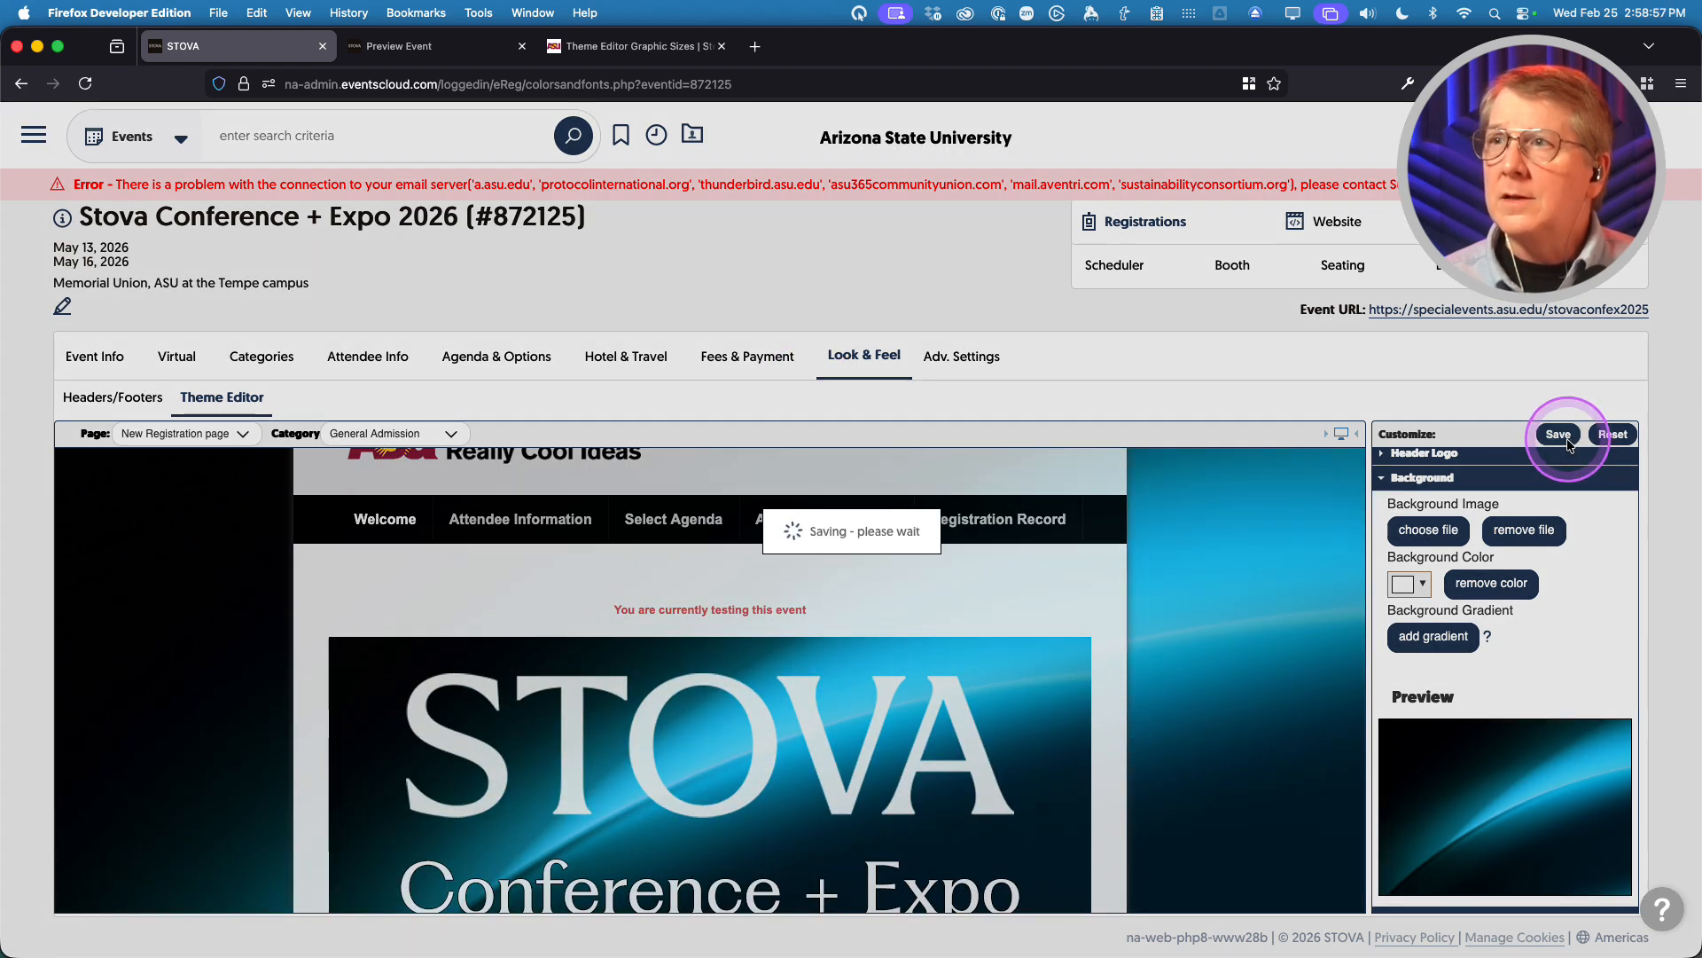
{"action": "left_click", "coordinate": [415, 49]}
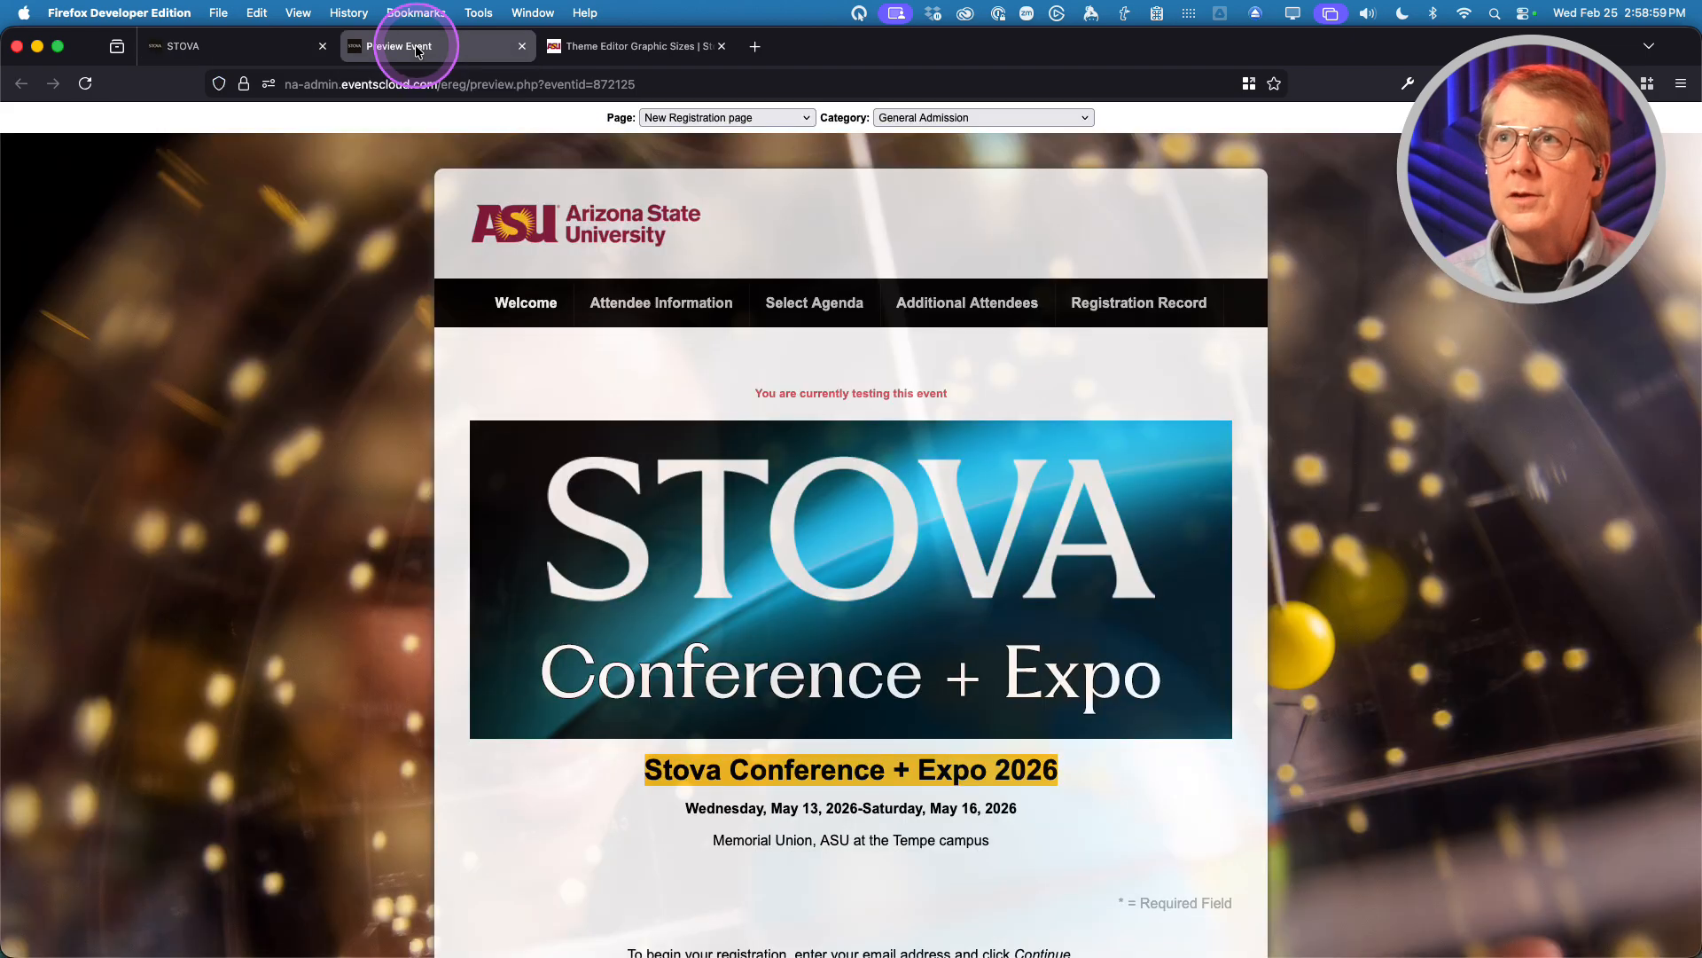
{"action": "key", "text": "super+r"}
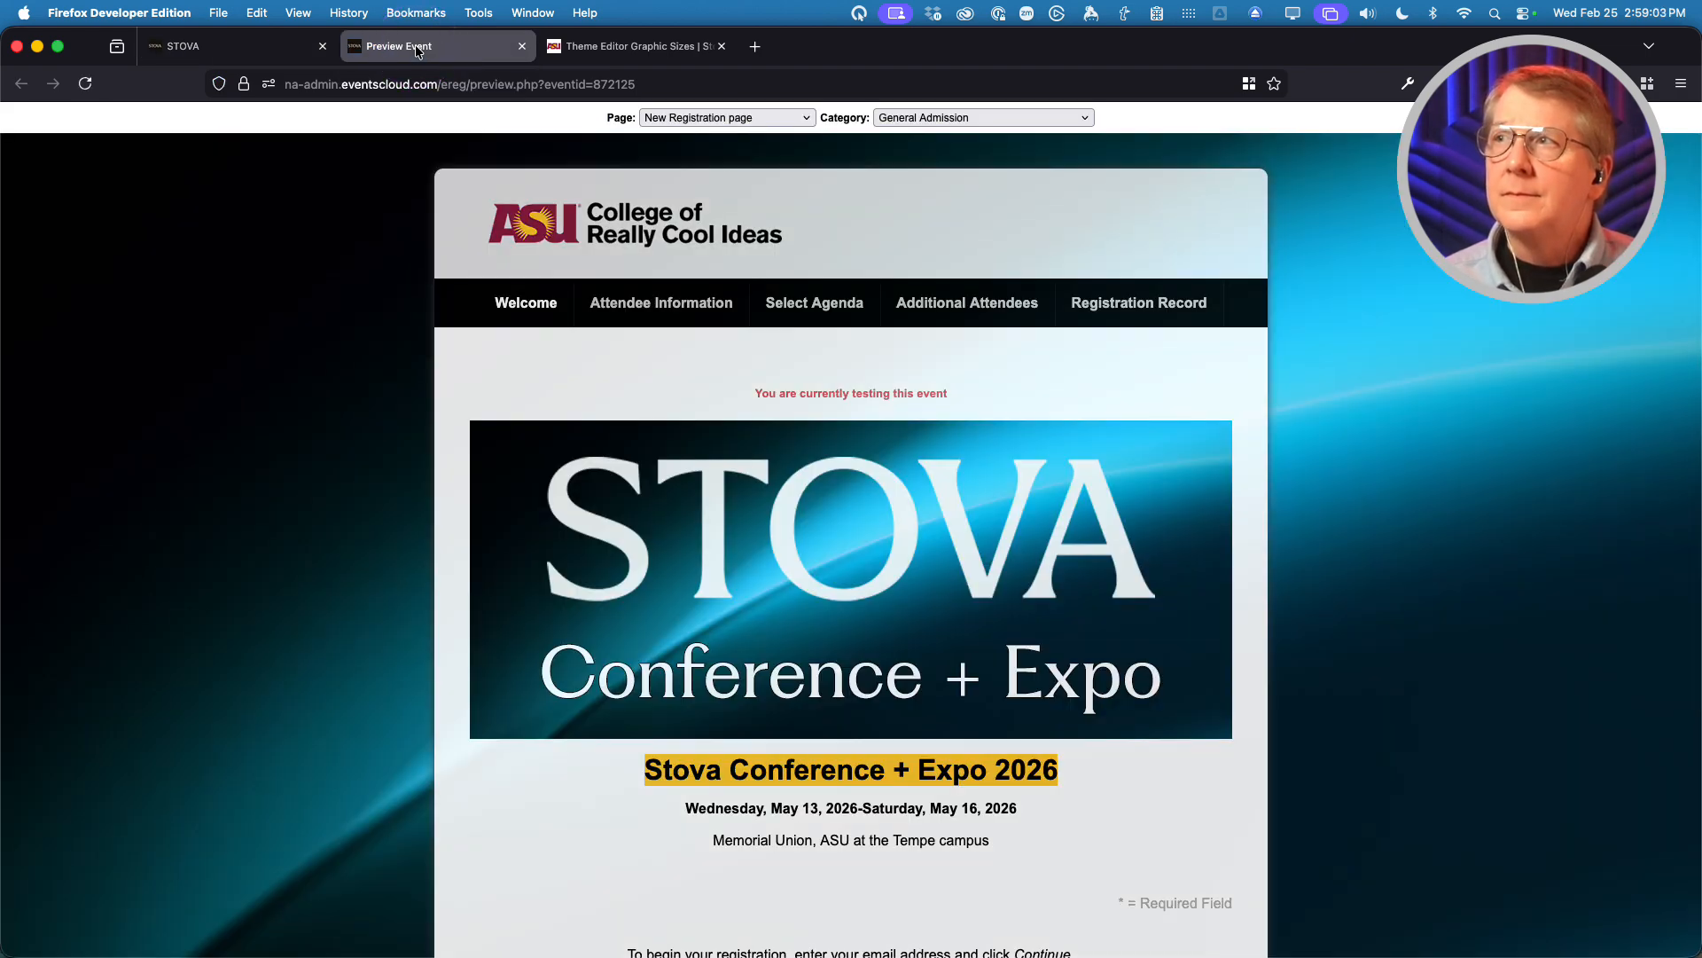
{"action": "left_click", "coordinate": [264, 44]}
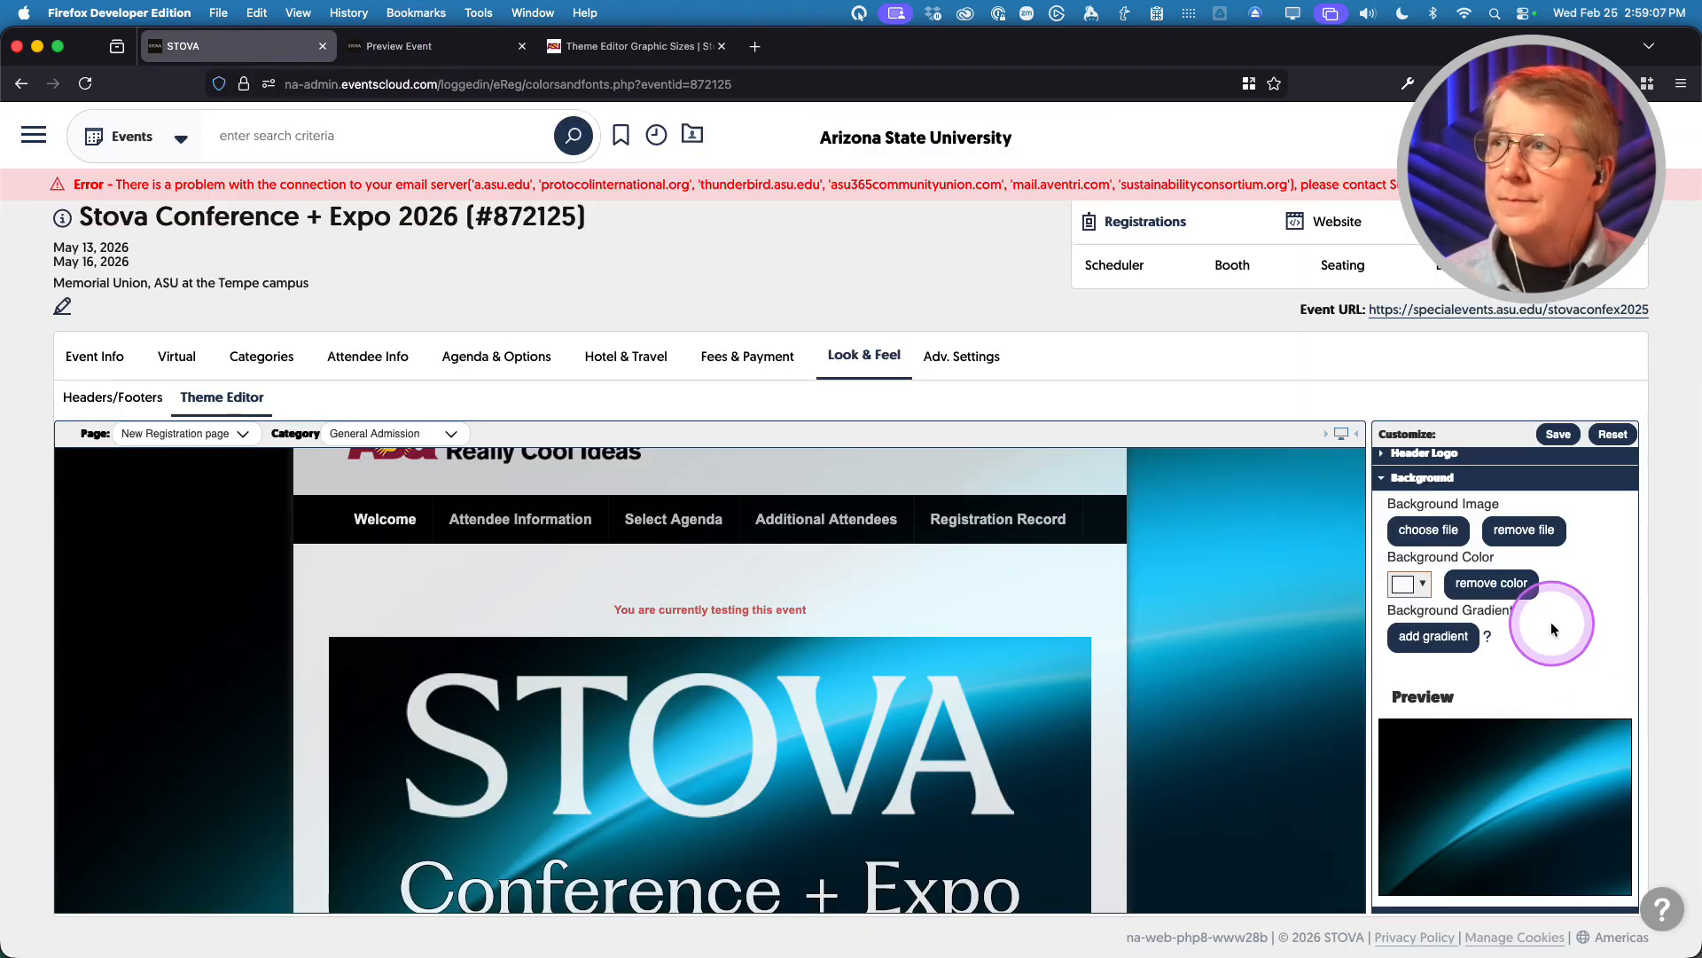
{"action": "scroll", "coordinate": [1550, 621], "scroll_direction": "up", "scroll_amount": 1}
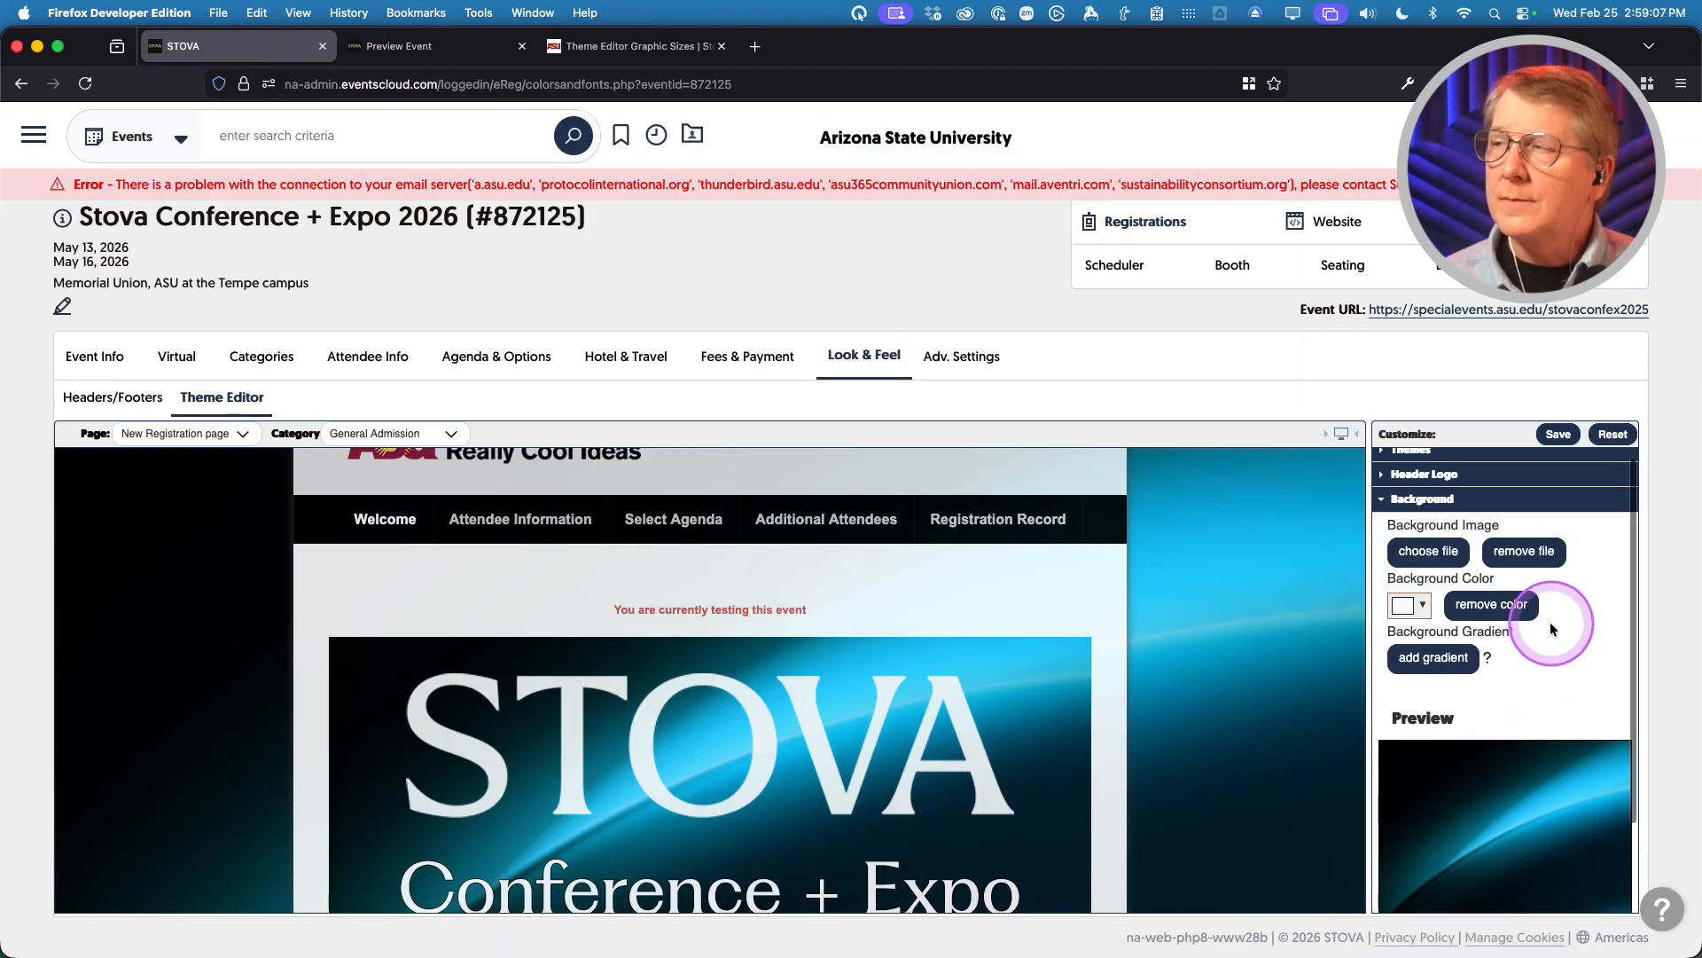
{"action": "left_click", "coordinate": [1438, 509]}
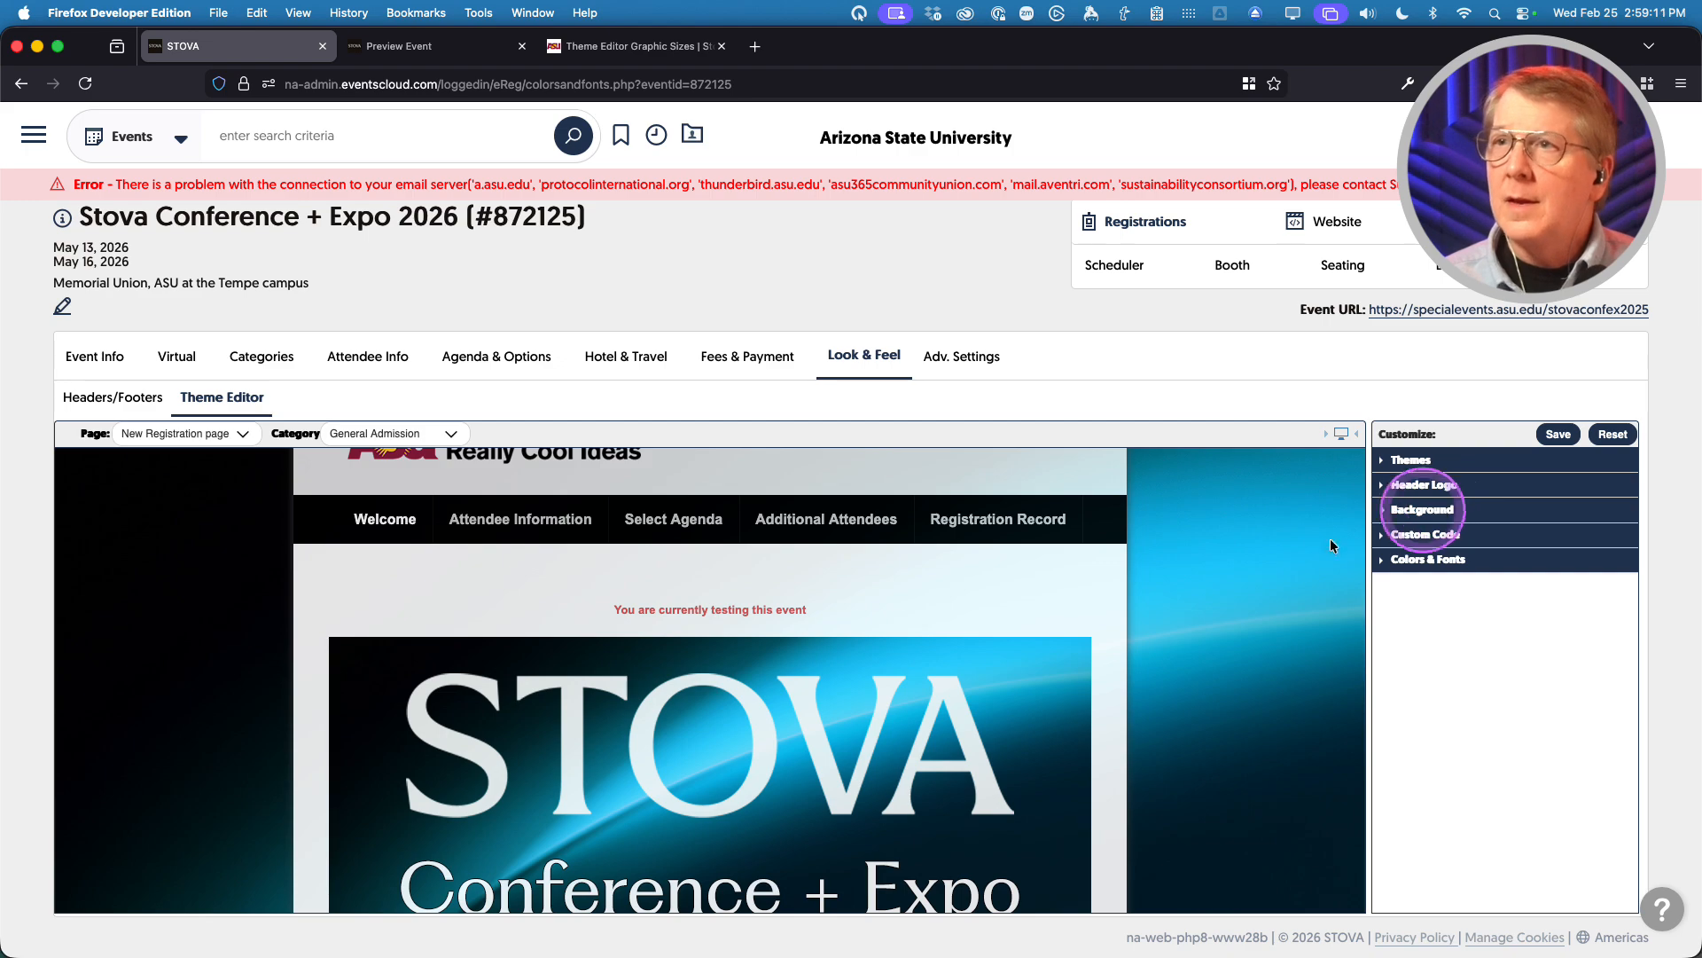
- Examine the registration page and the theme's Custom CSS for the ASU brand guide, including the branding header, navigation and header rules
{"action": "scroll", "coordinate": [223, 597], "scroll_direction": "up", "scroll_amount": 1}
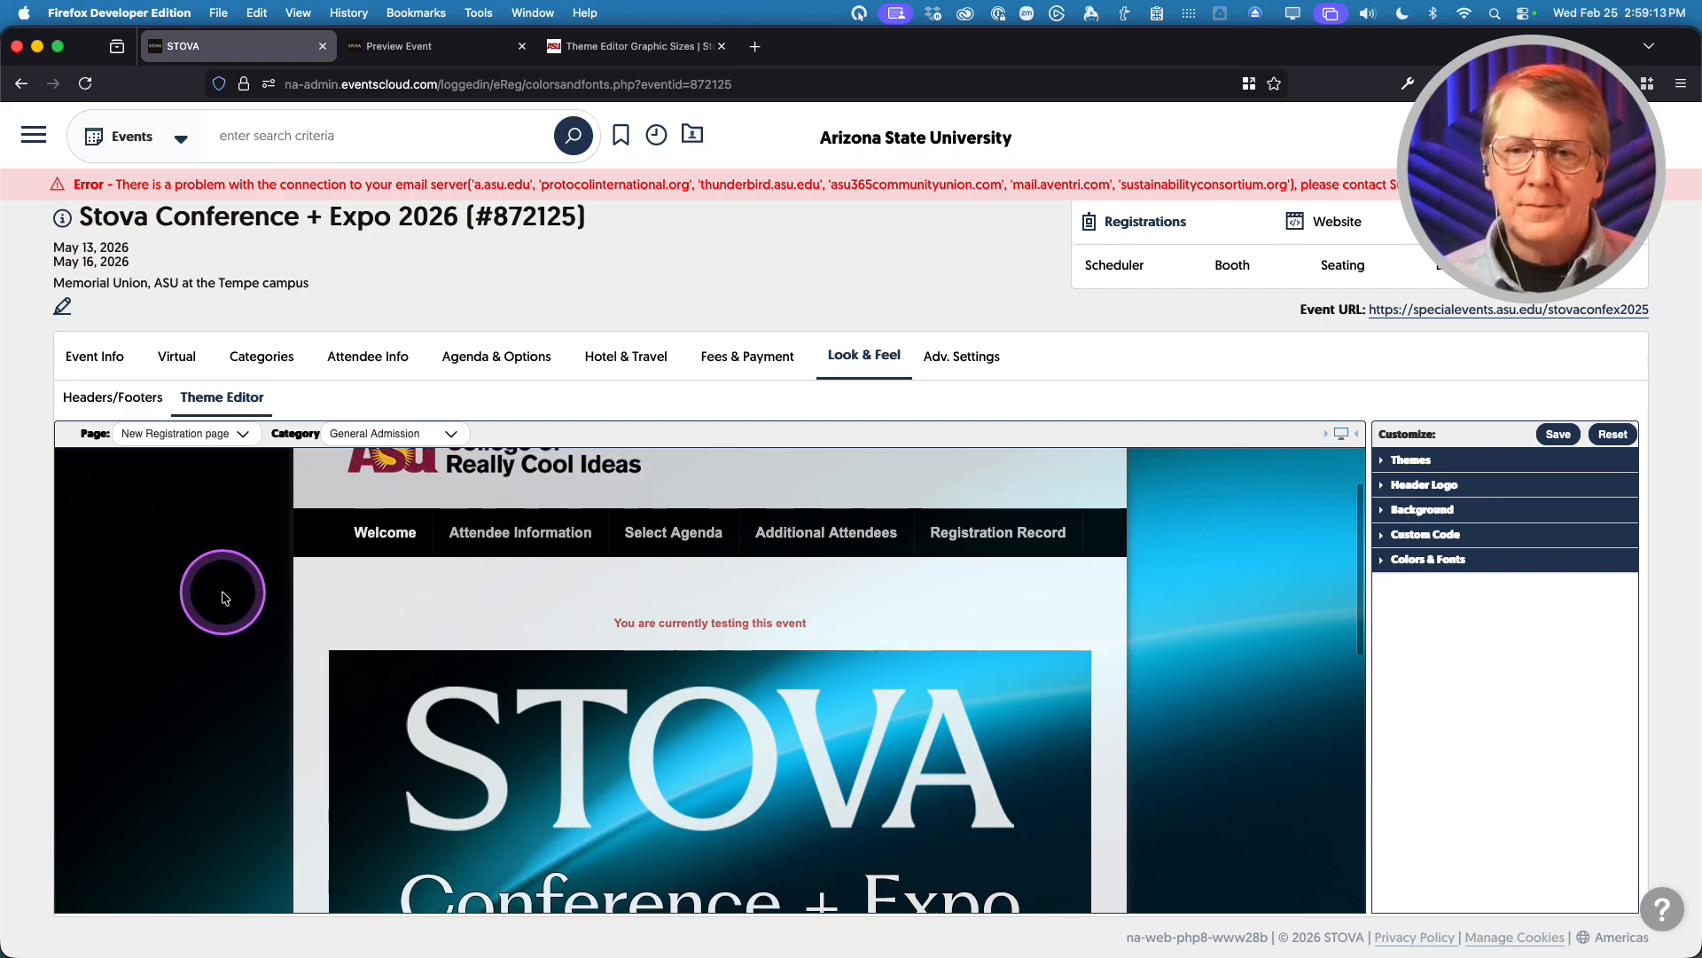
{"action": "scroll", "coordinate": [222, 596], "scroll_direction": "down", "scroll_amount": 3}
{"action": "scroll", "coordinate": [222, 596], "scroll_direction": "down", "scroll_amount": 2}
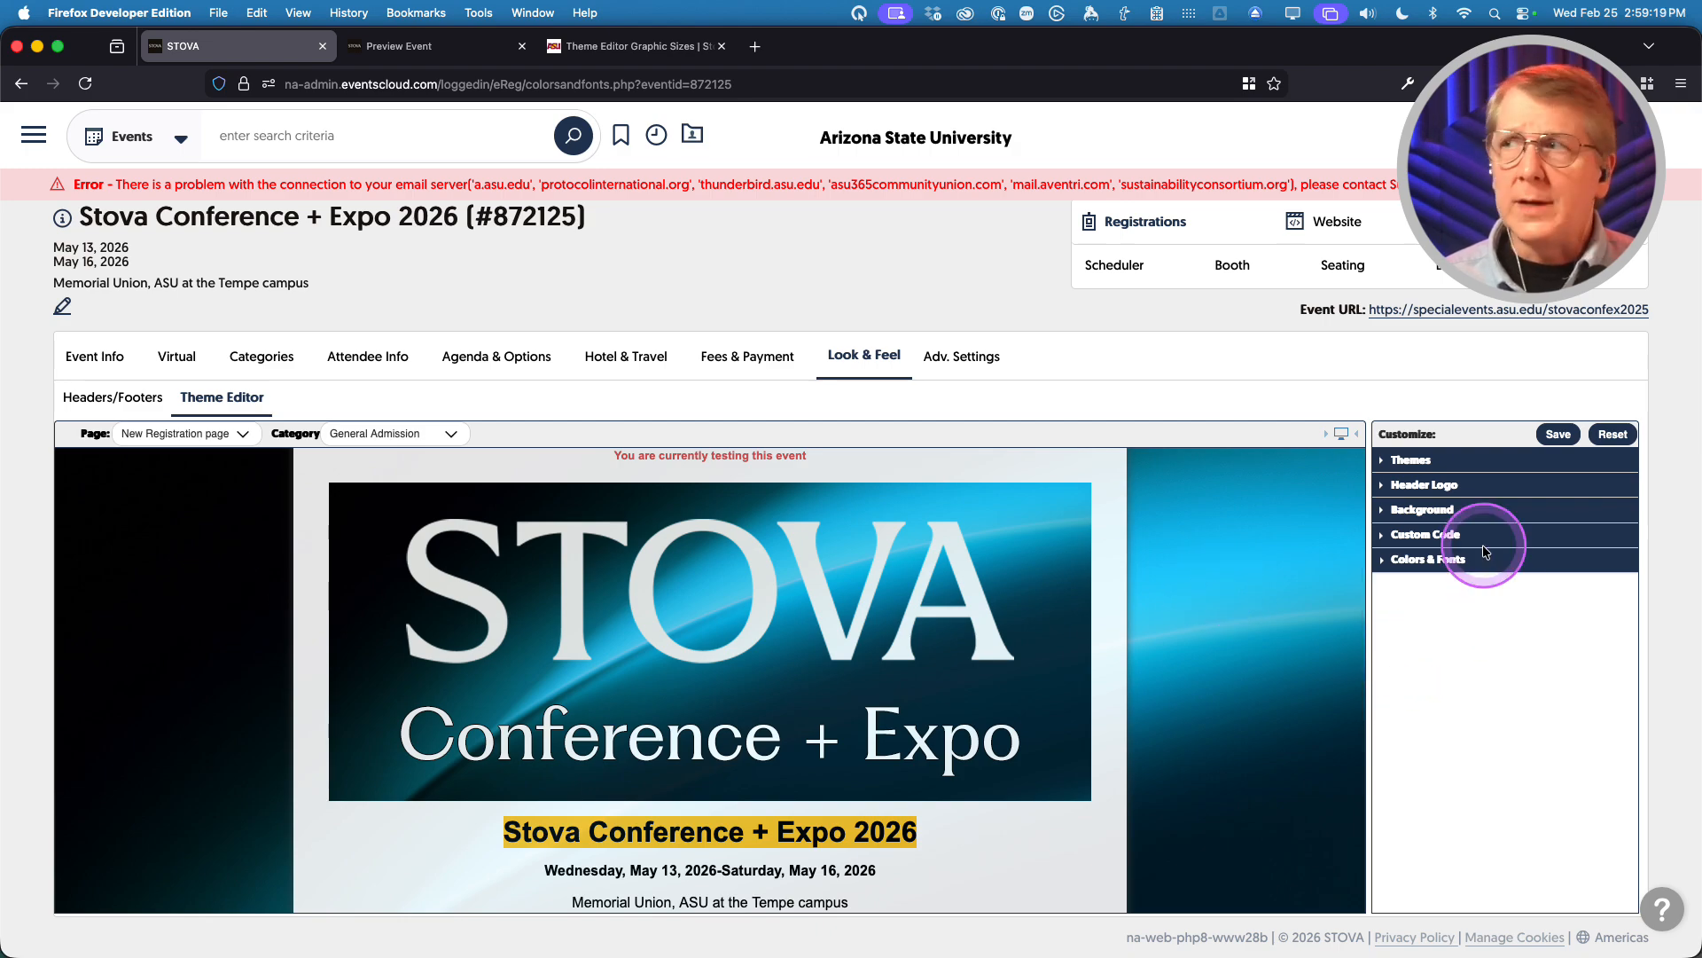
{"action": "left_click", "coordinate": [1388, 534]}
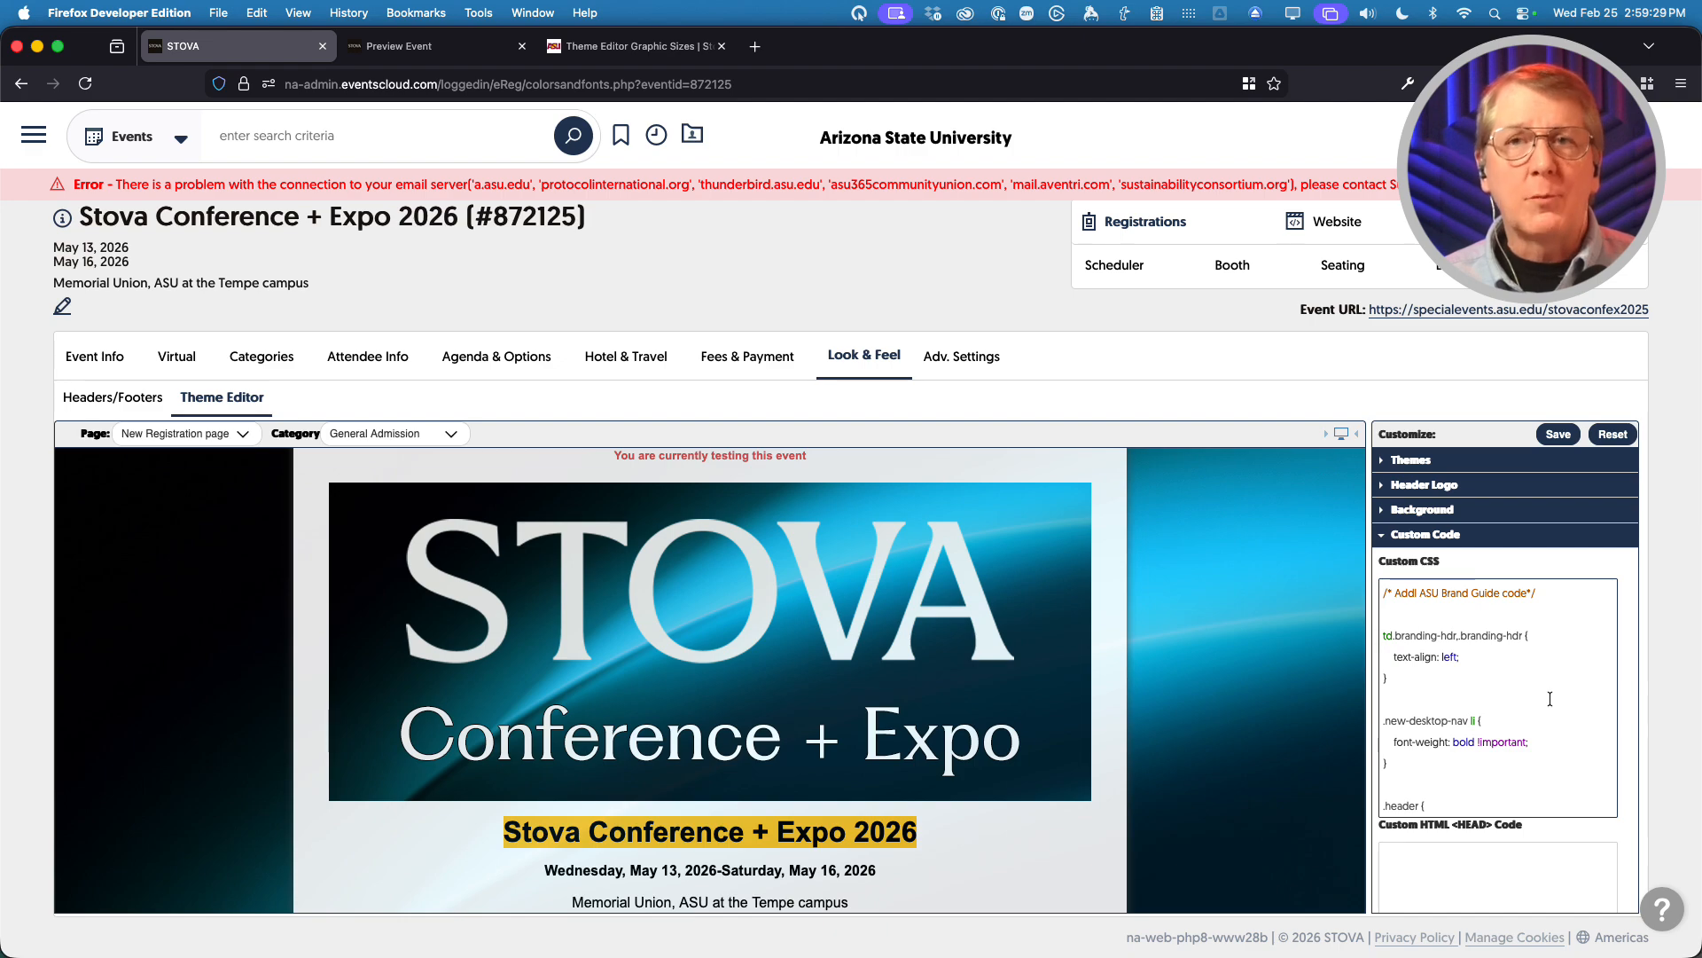
{"action": "scroll", "coordinate": [707, 644], "scroll_direction": "up", "scroll_amount": 5}
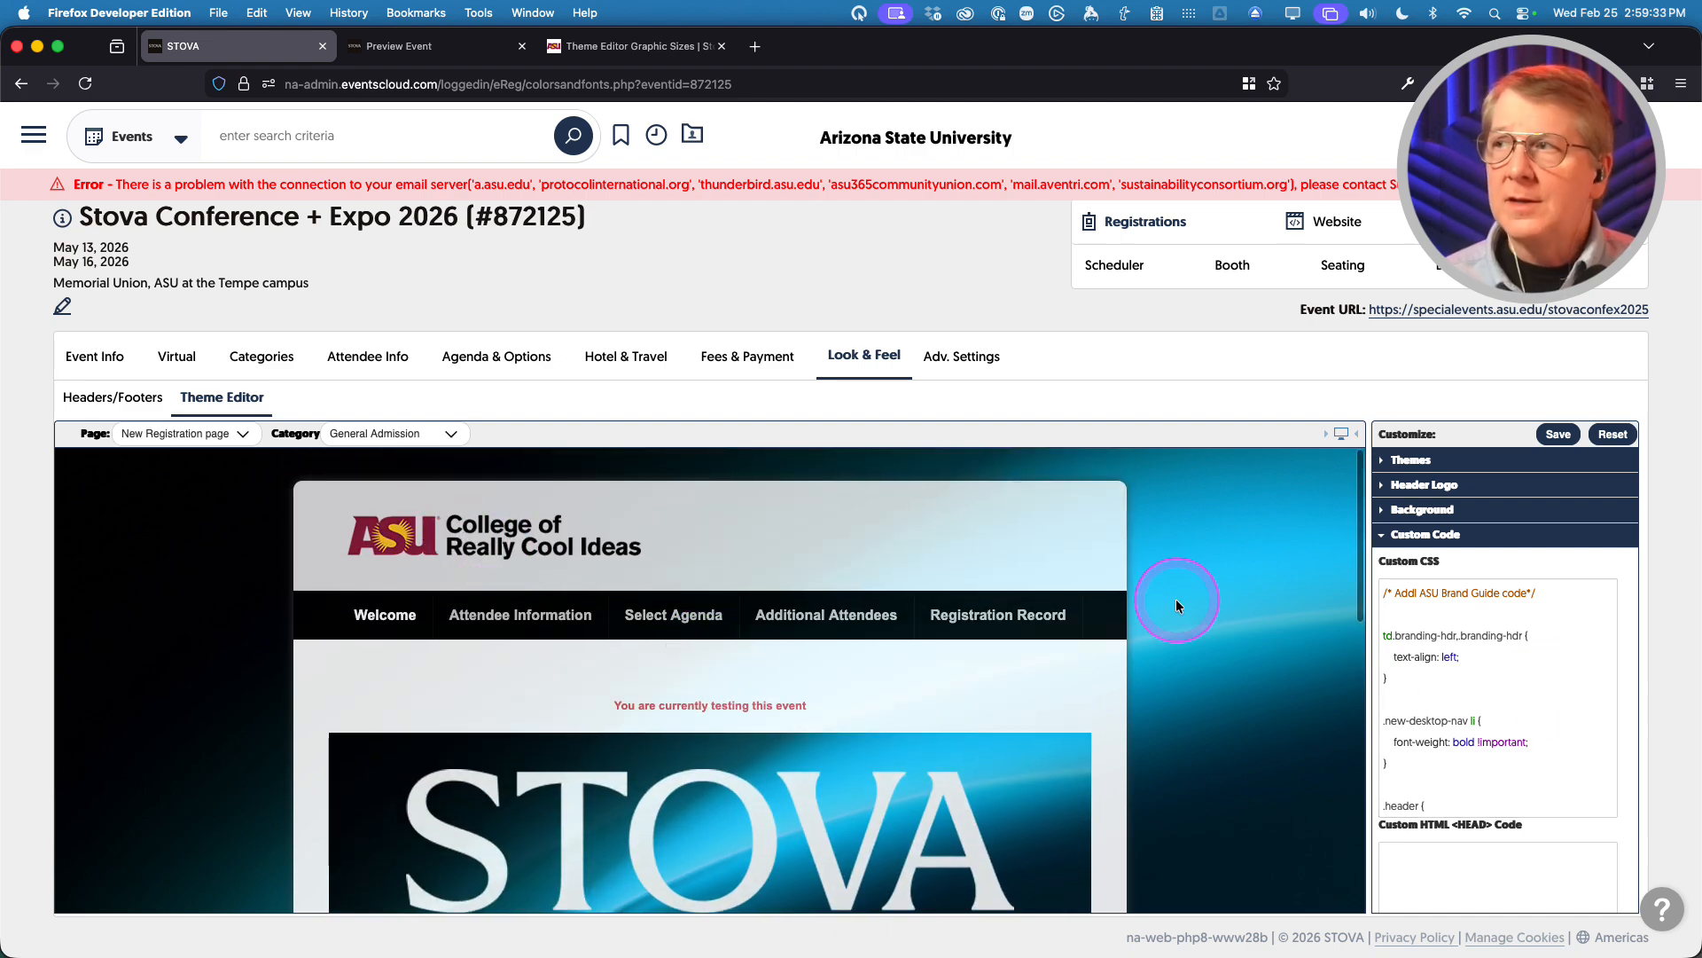
{"action": "scroll", "coordinate": [1500, 685], "scroll_direction": "down", "scroll_amount": 2}
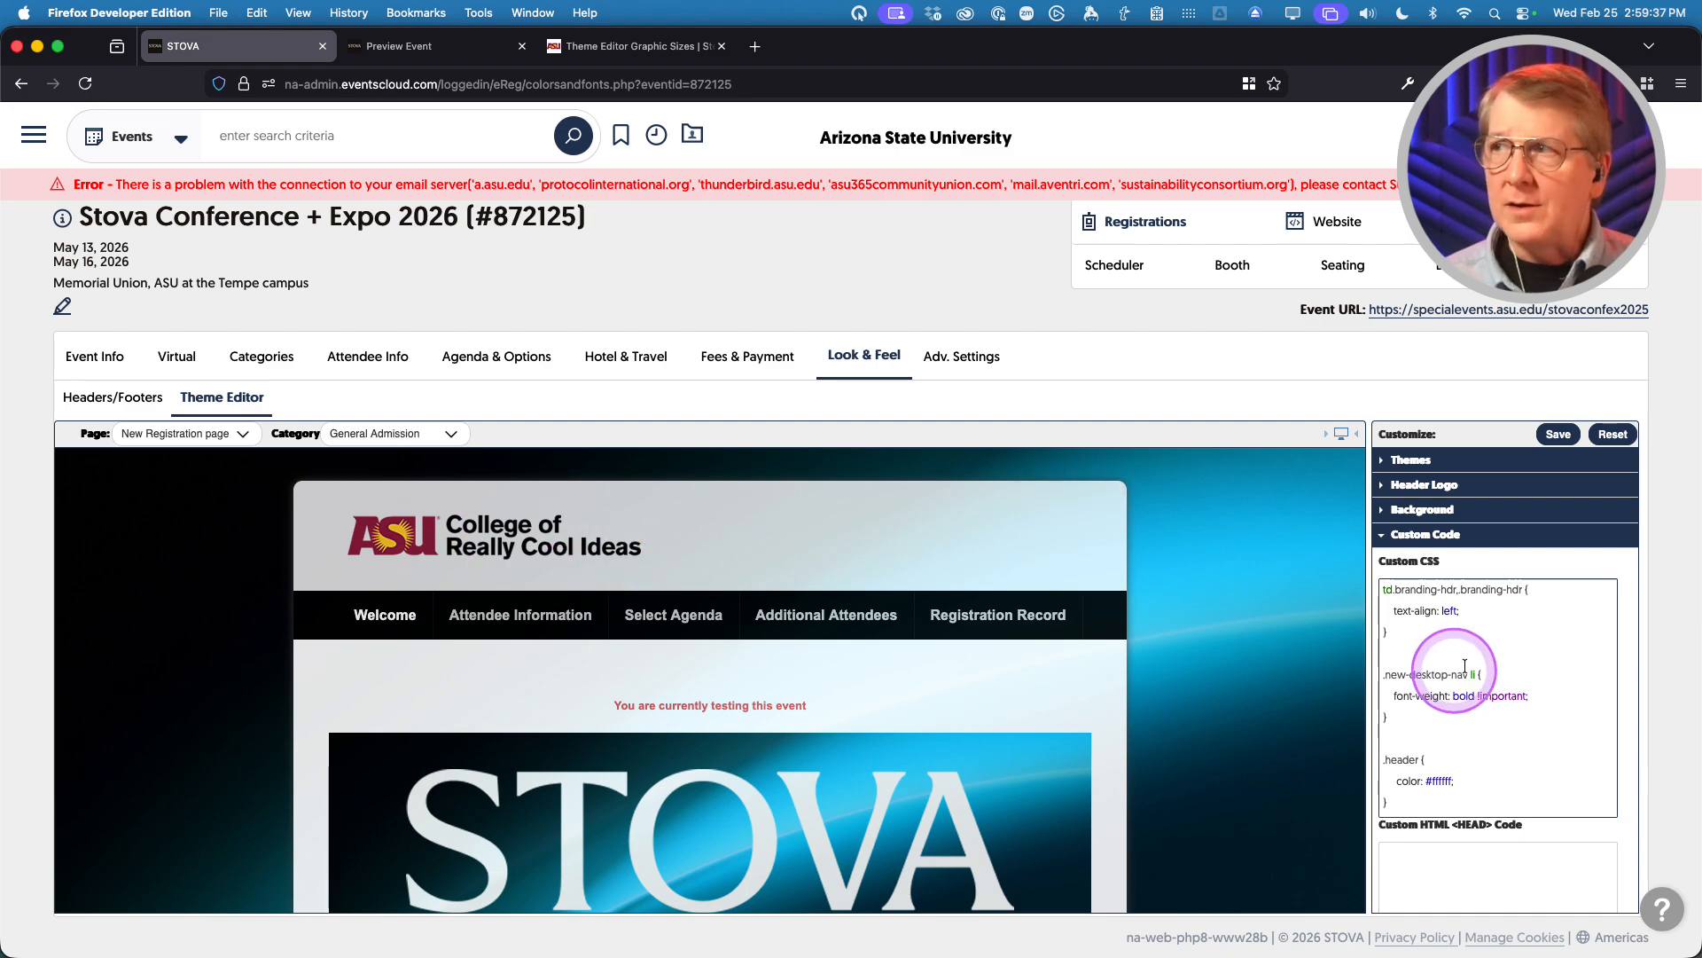
{"action": "left_click", "coordinate": [1513, 654]}
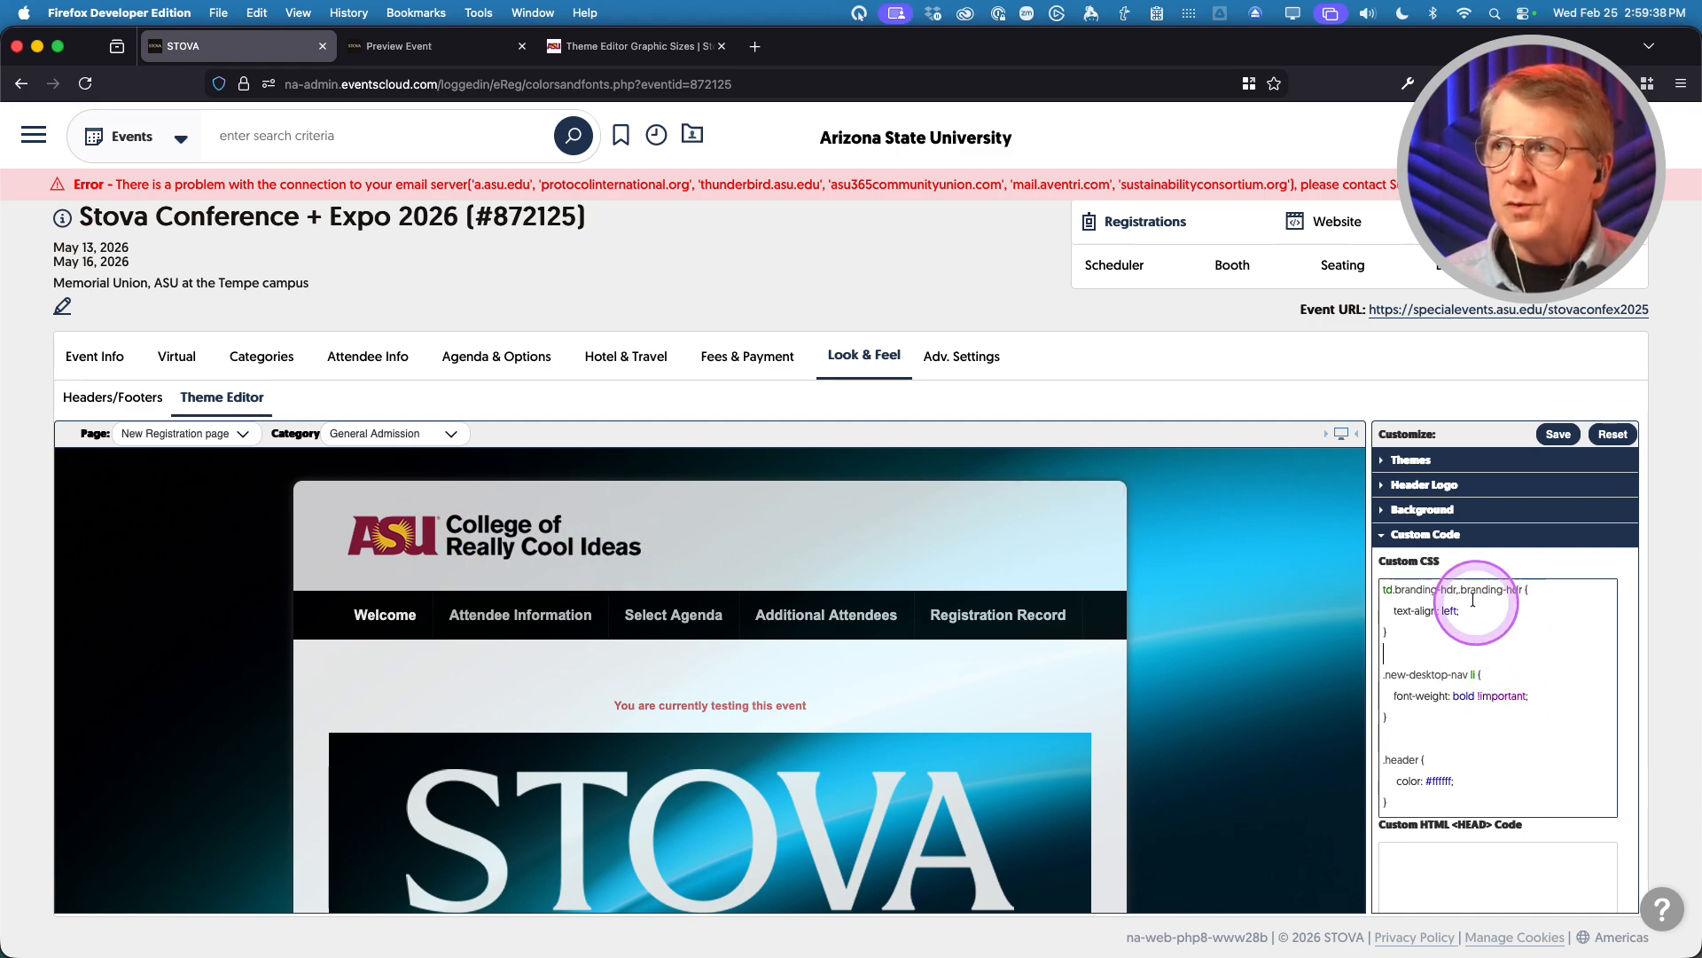
{"action": "left_click", "coordinate": [1419, 536]}
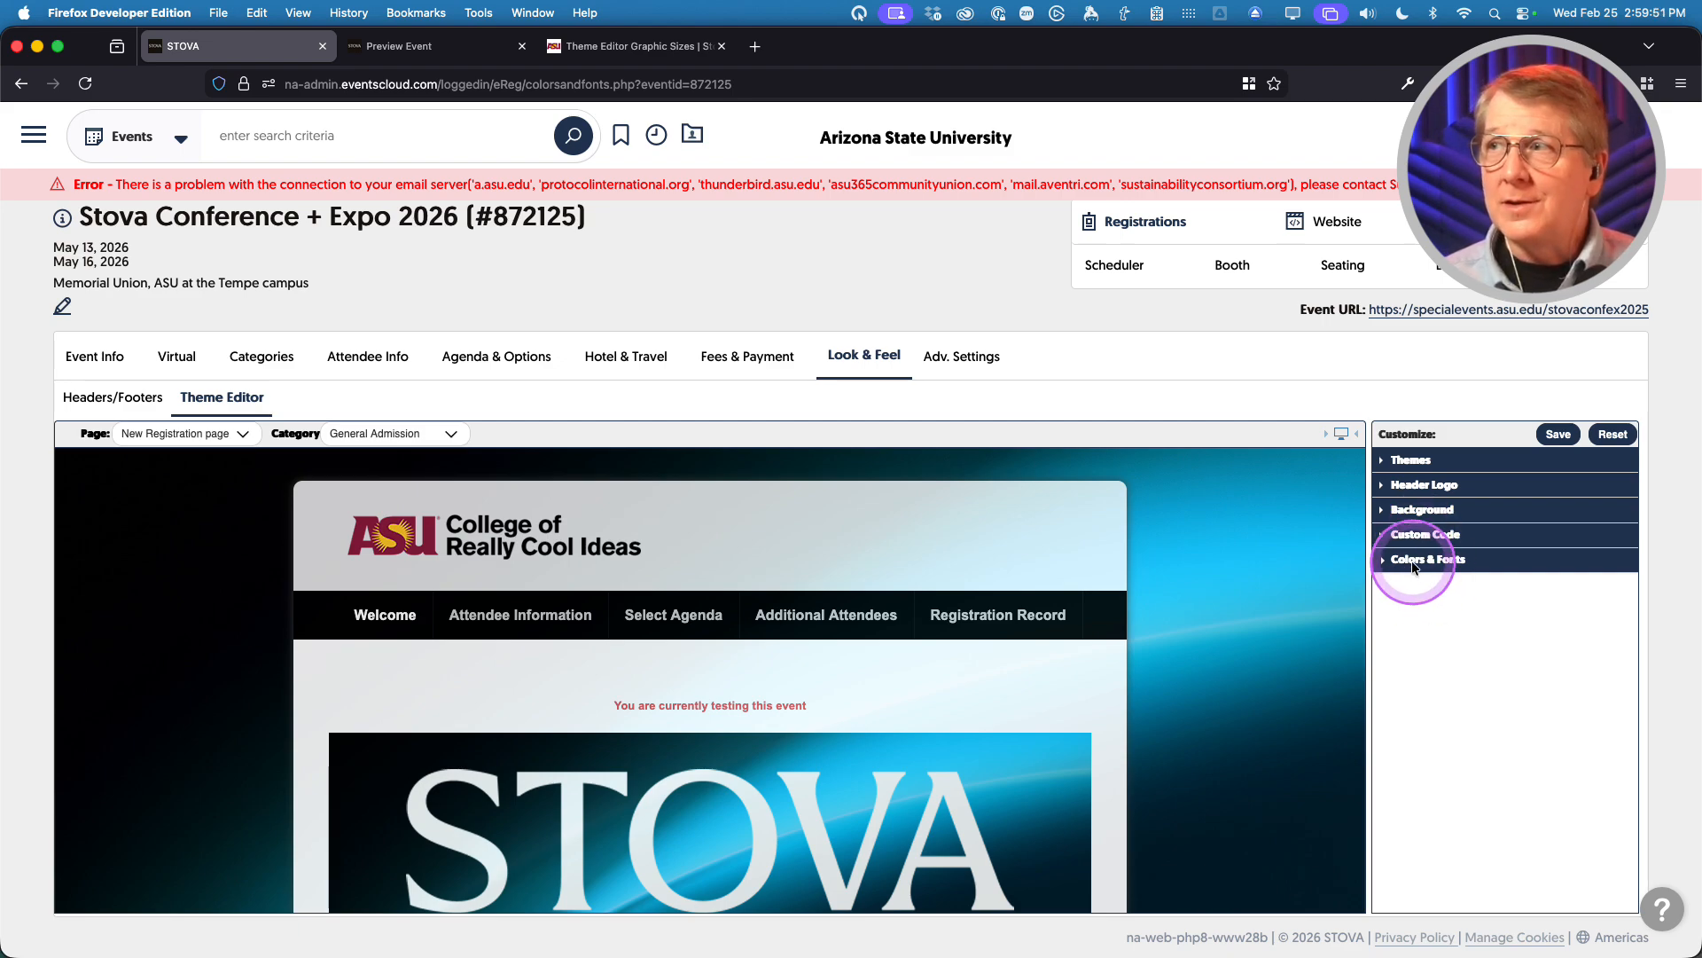
- Examine the theme's Colors & Fonts variables for the main font, standard size, standard color and link colors
{"action": "left_click", "coordinate": [1413, 568]}
{"action": "scroll", "coordinate": [1510, 596], "scroll_direction": "down", "scroll_amount": 3}
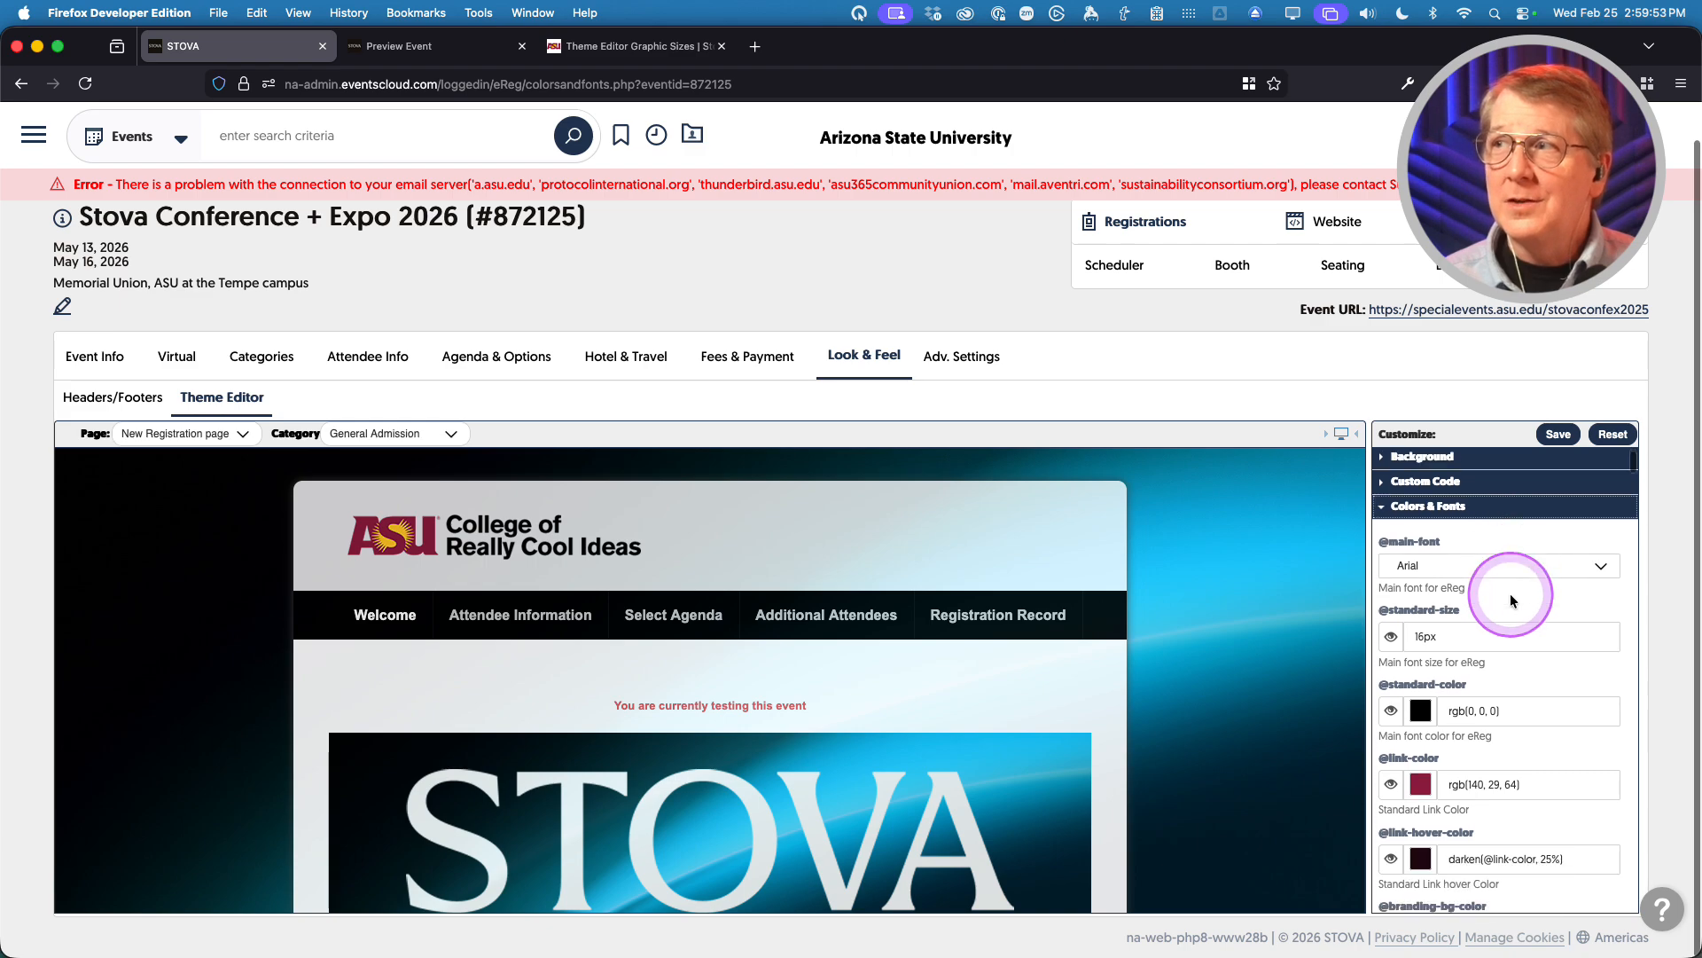
{"action": "scroll", "coordinate": [1510, 595], "scroll_direction": "down", "scroll_amount": 1}
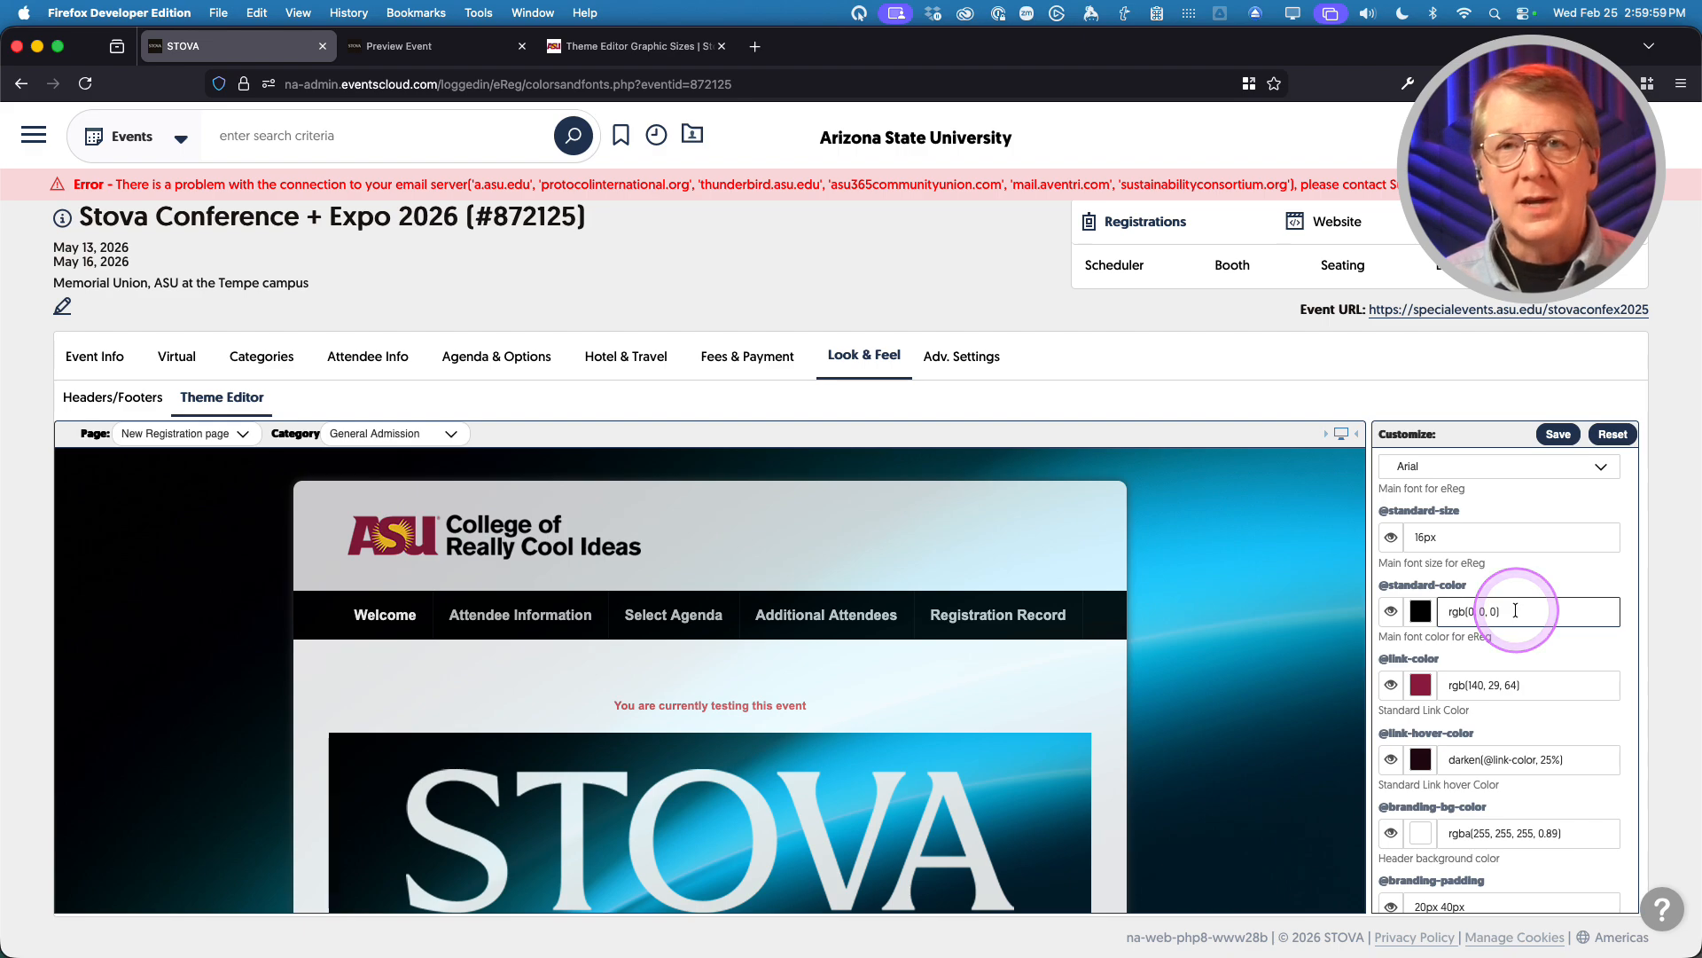
{"action": "scroll", "coordinate": [1522, 658], "scroll_direction": "up", "scroll_amount": 3}
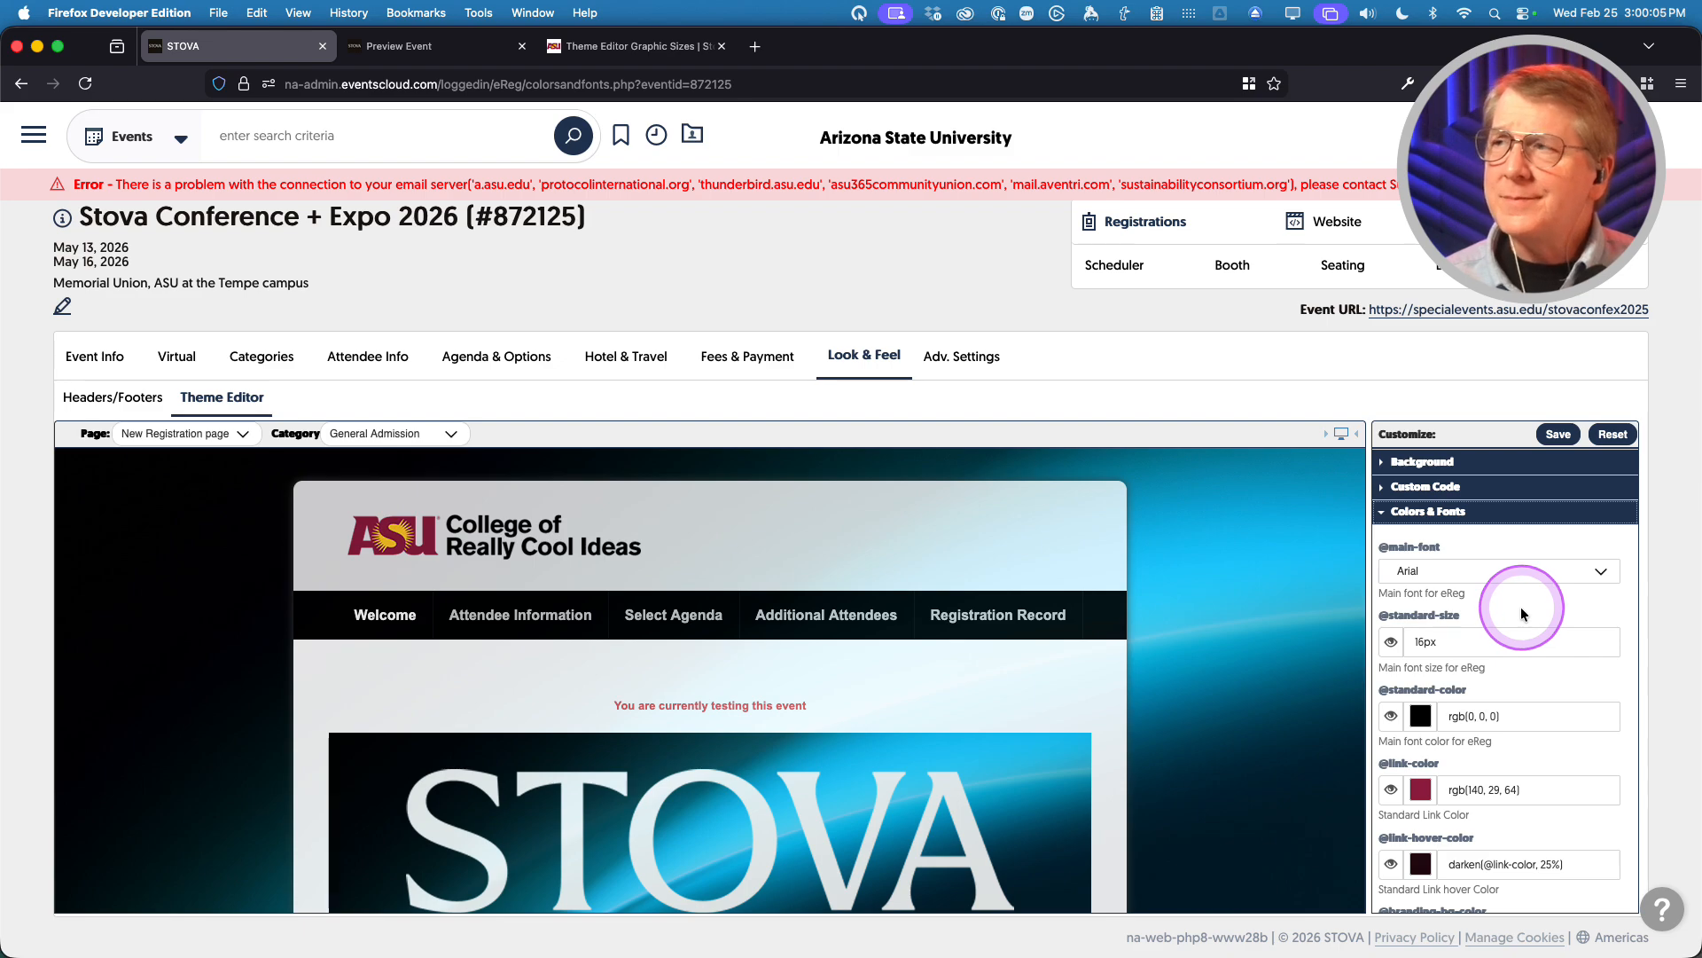
{"action": "scroll", "coordinate": [1520, 607], "scroll_direction": "down", "scroll_amount": 1}
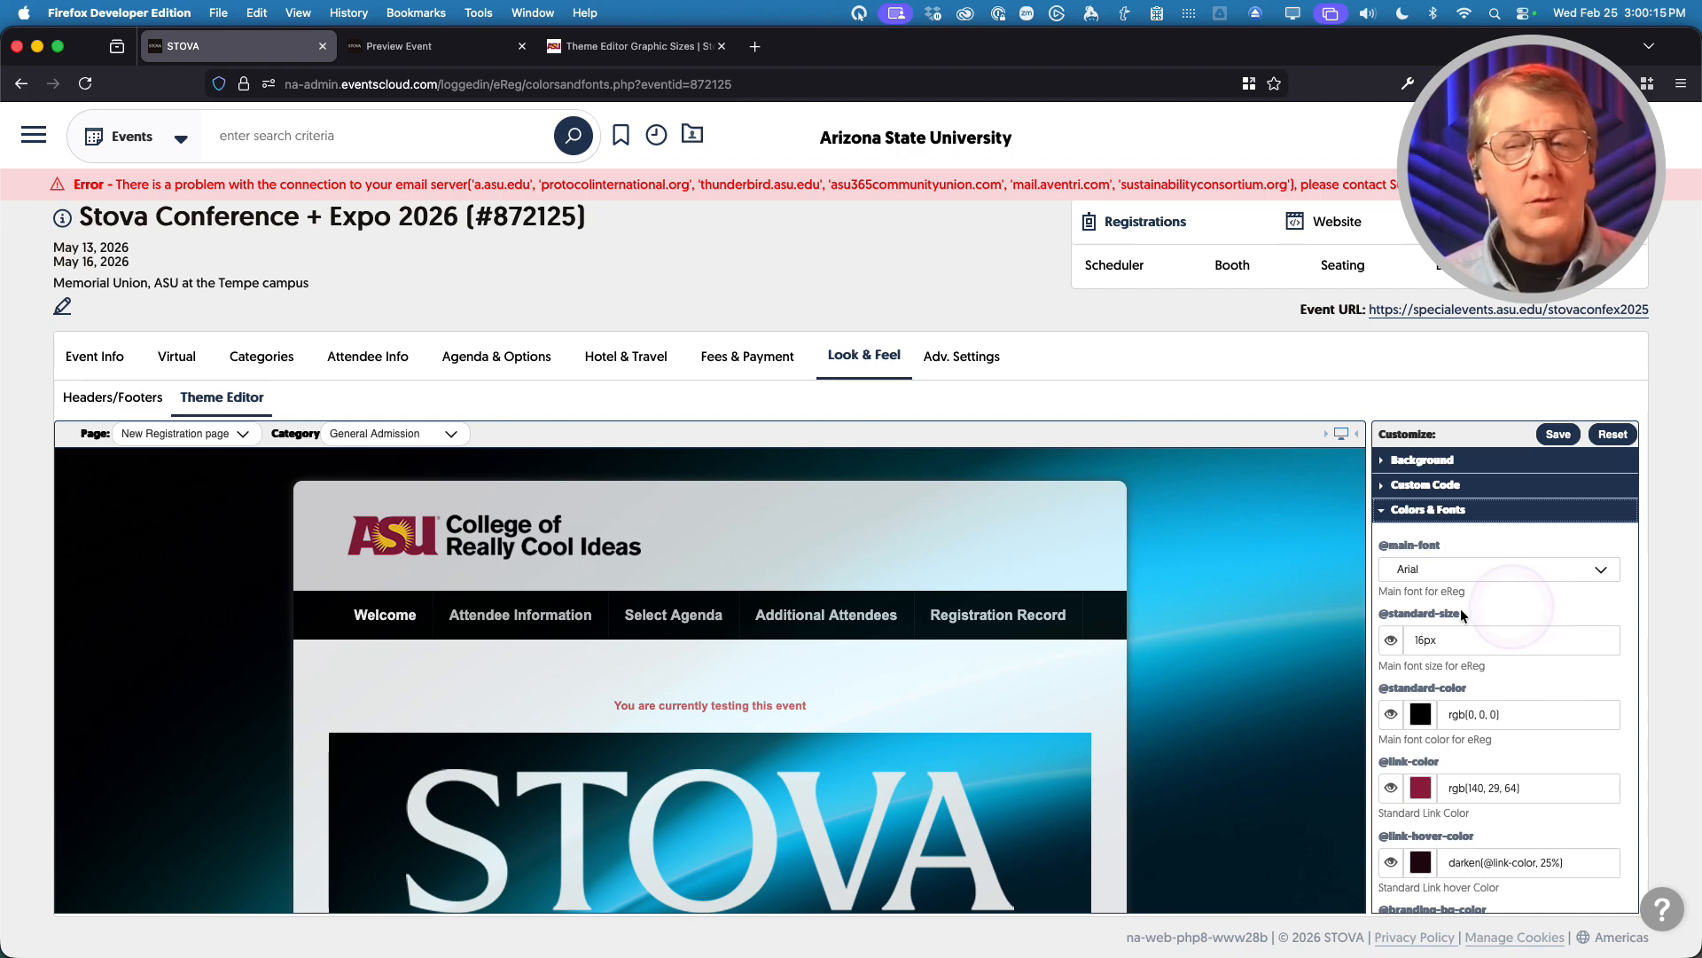
- Open the related variables for the email address and ID code questions on the New Registration page and look through the question label settings
{"action": "left_click", "coordinate": [930, 693]}
{"action": "scroll", "coordinate": [927, 696], "scroll_direction": "down", "scroll_amount": 4}
{"action": "scroll", "coordinate": [928, 693], "scroll_direction": "down", "scroll_amount": 5}
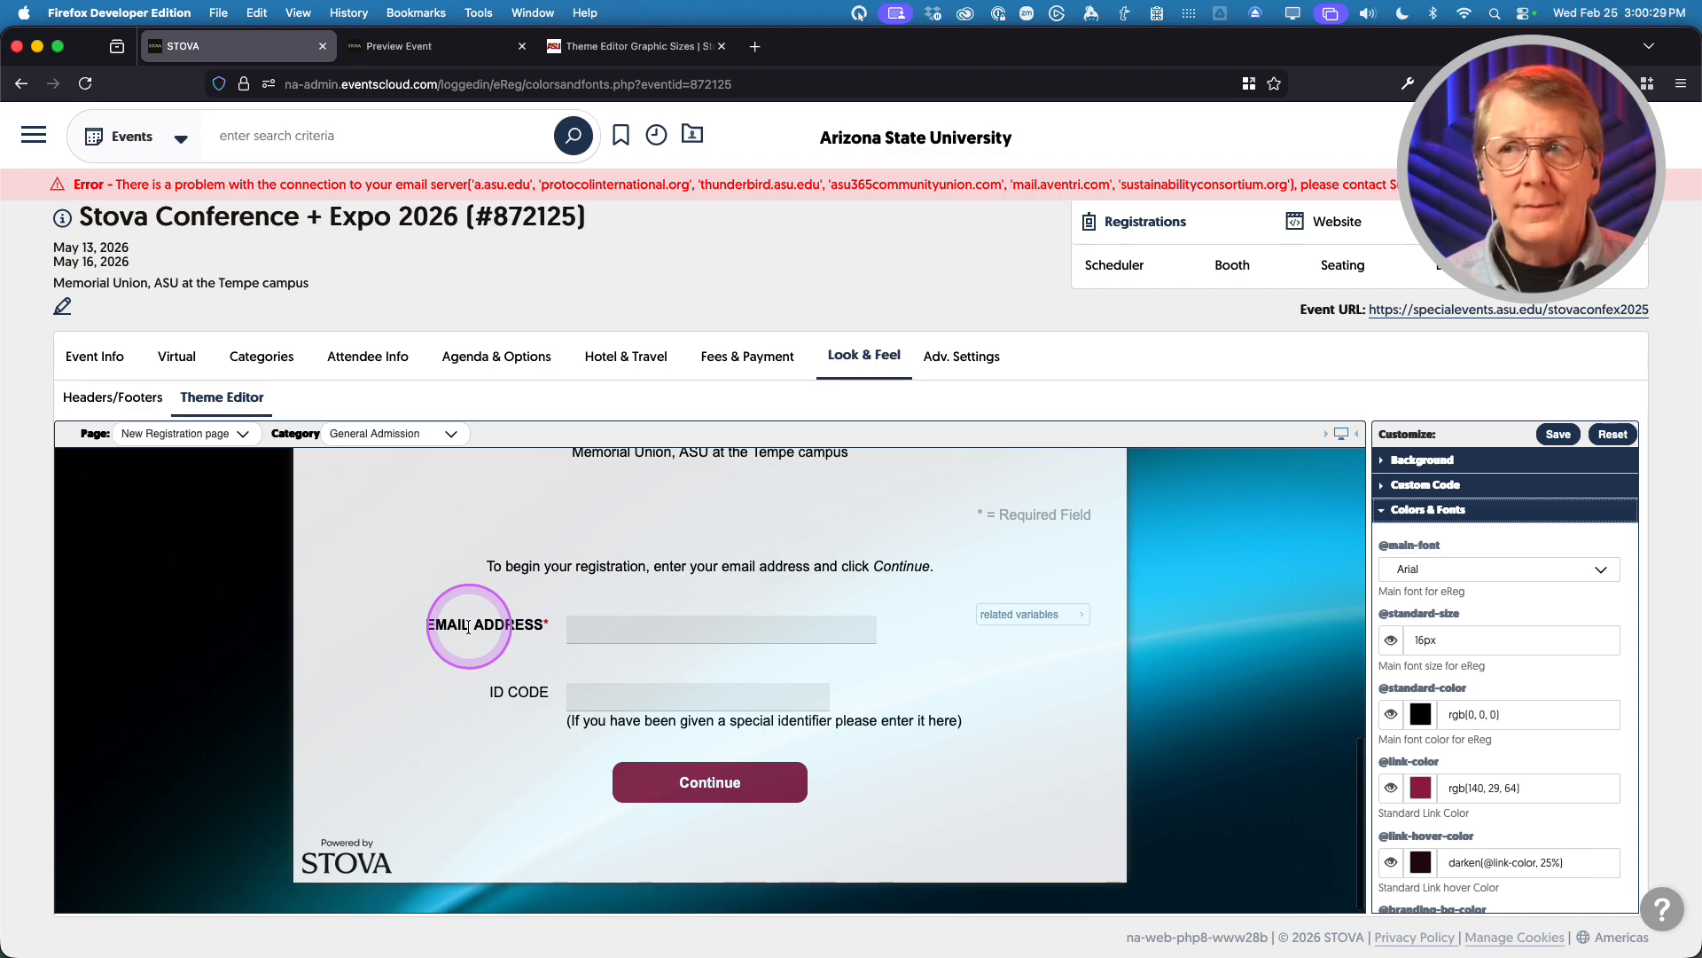
{"action": "scroll", "coordinate": [404, 683], "scroll_direction": "up", "scroll_amount": 1}
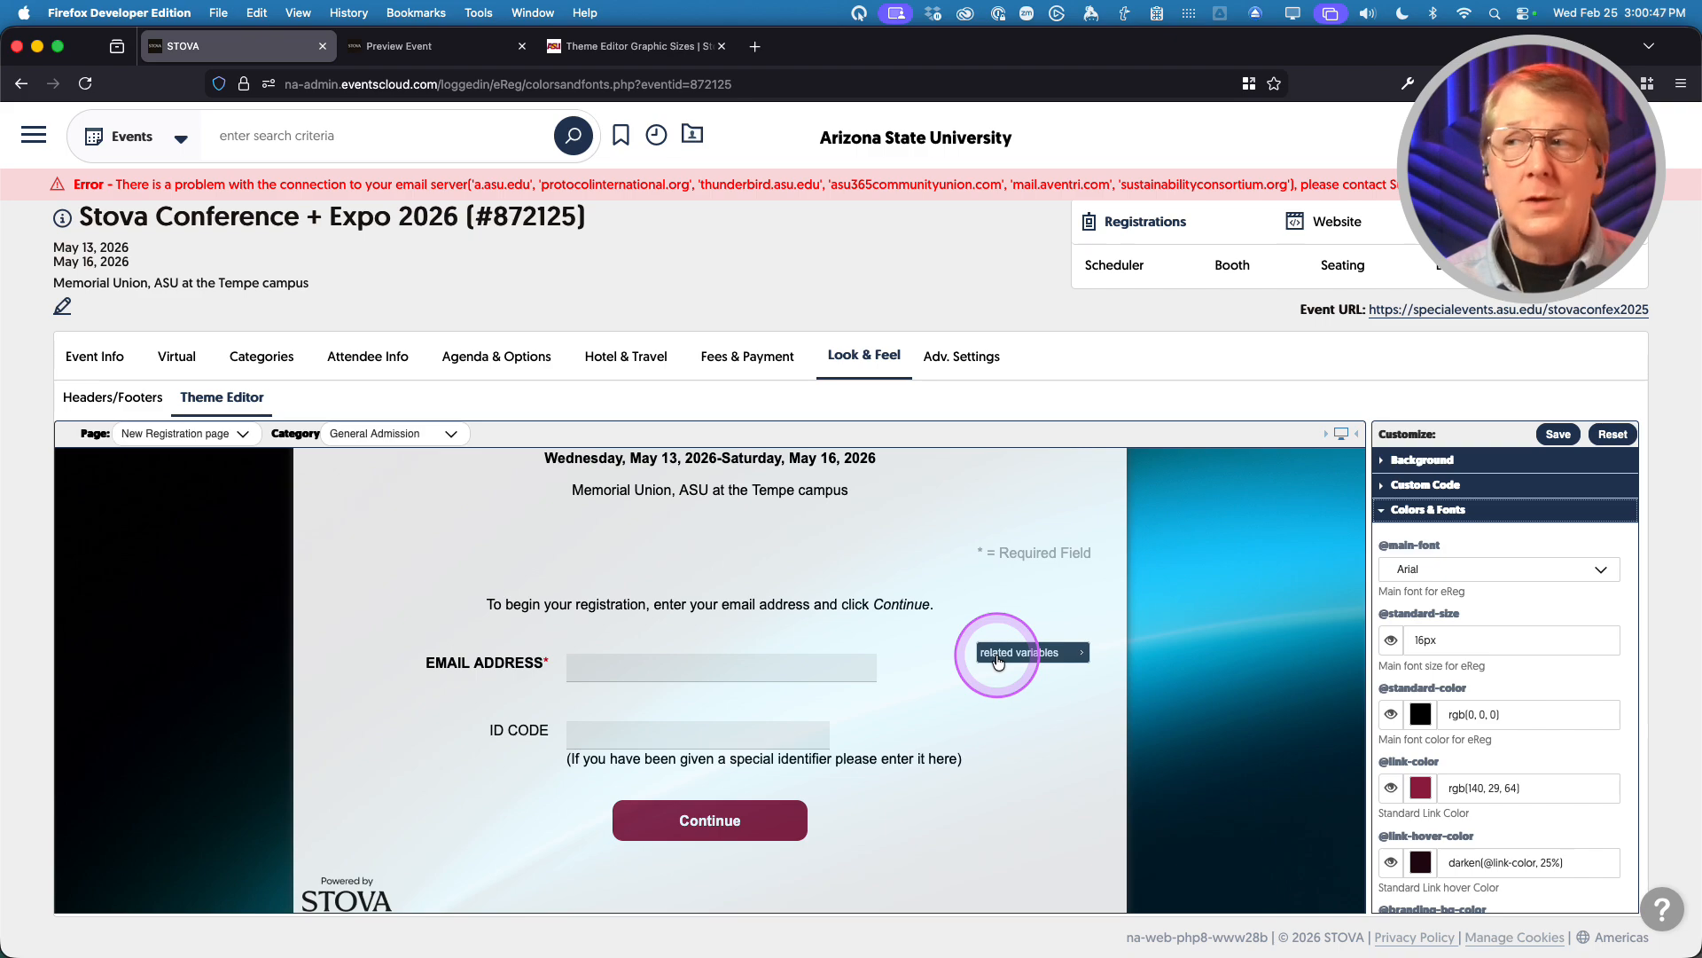
{"action": "left_click", "coordinate": [998, 660]}
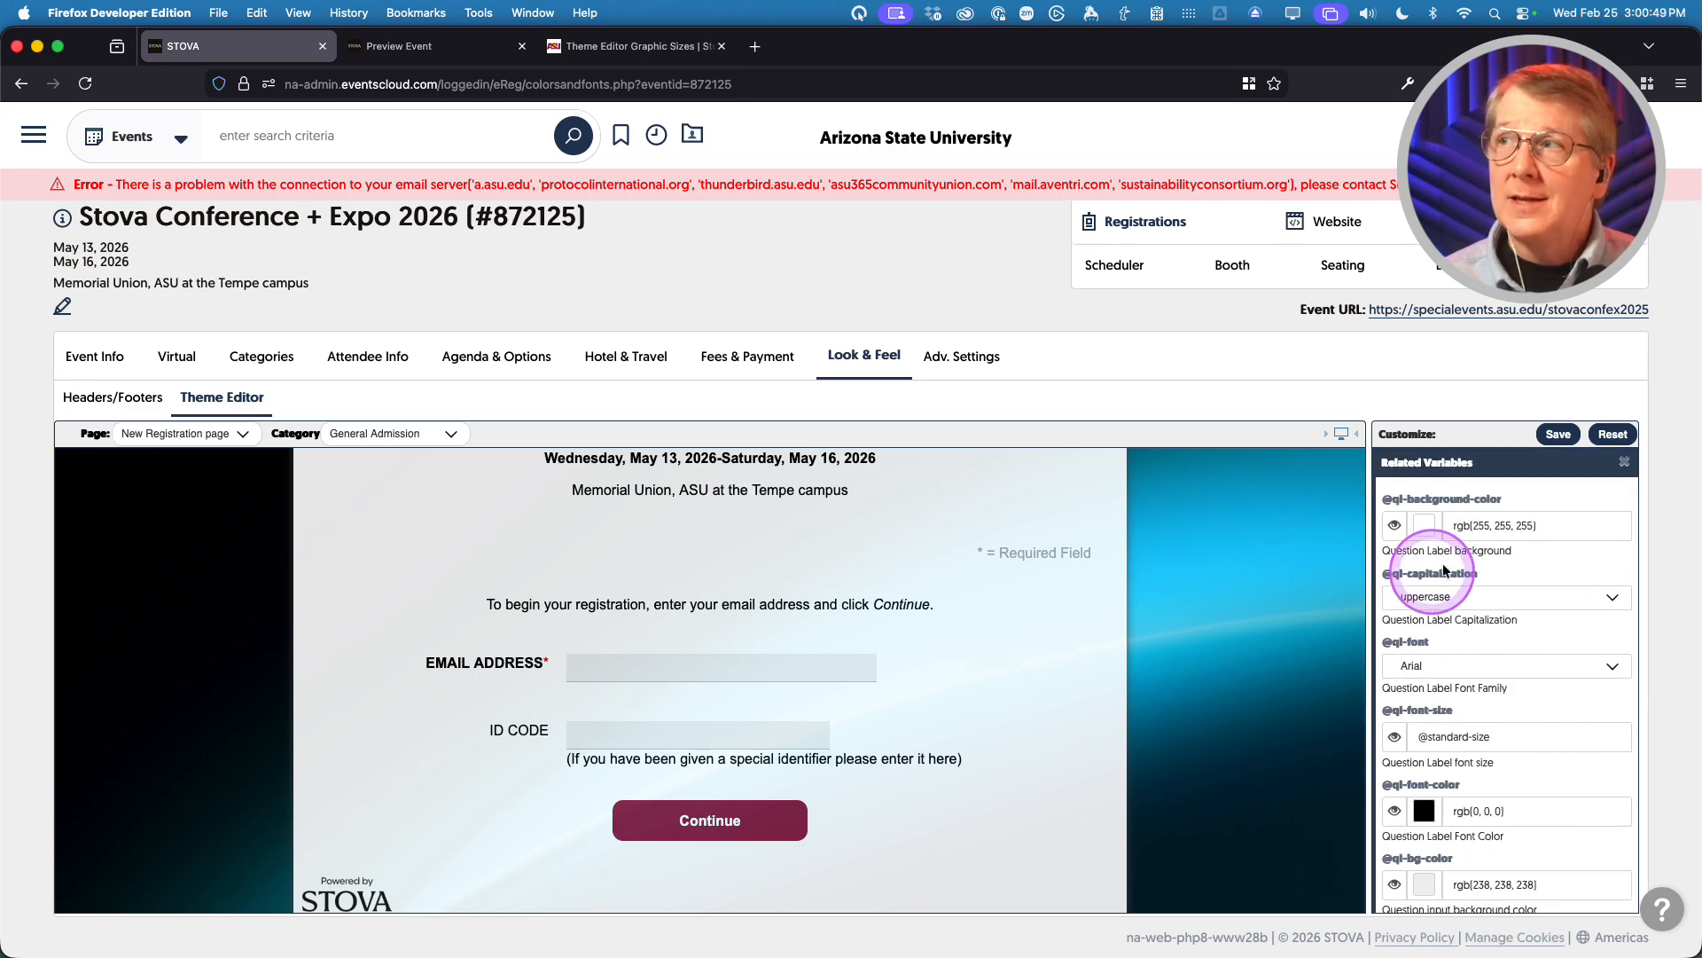
{"action": "scroll", "coordinate": [1486, 577], "scroll_direction": "up", "scroll_amount": 2}
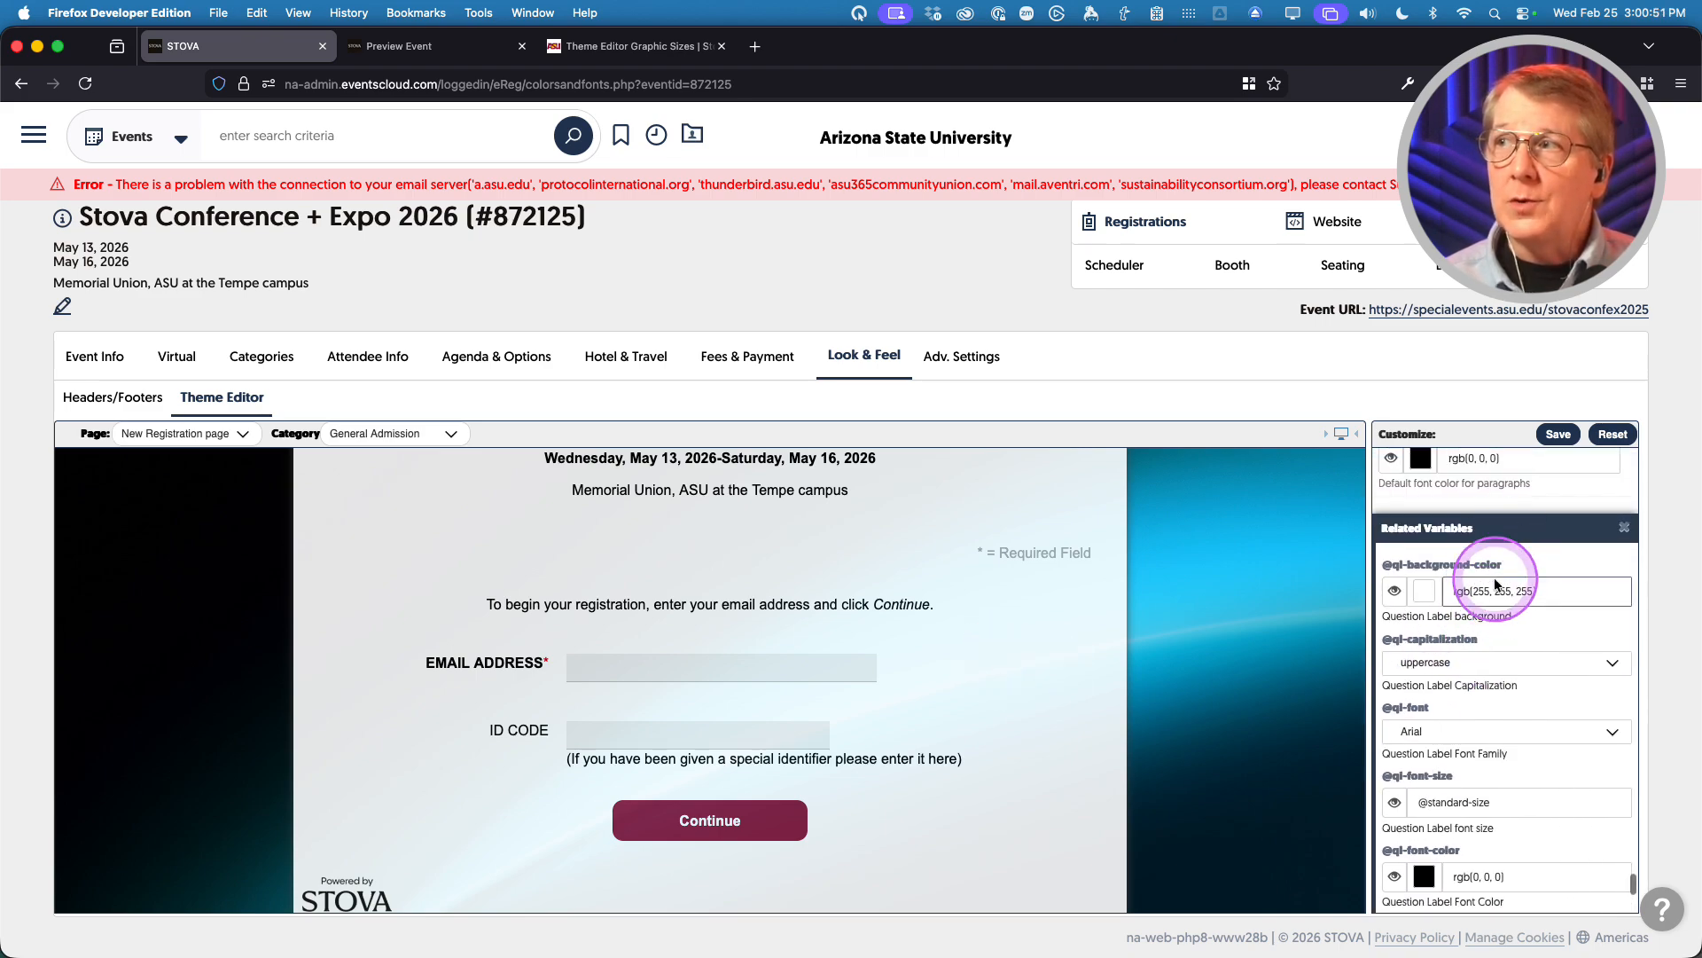
{"action": "scroll", "coordinate": [1498, 586], "scroll_direction": "down", "scroll_amount": 2}
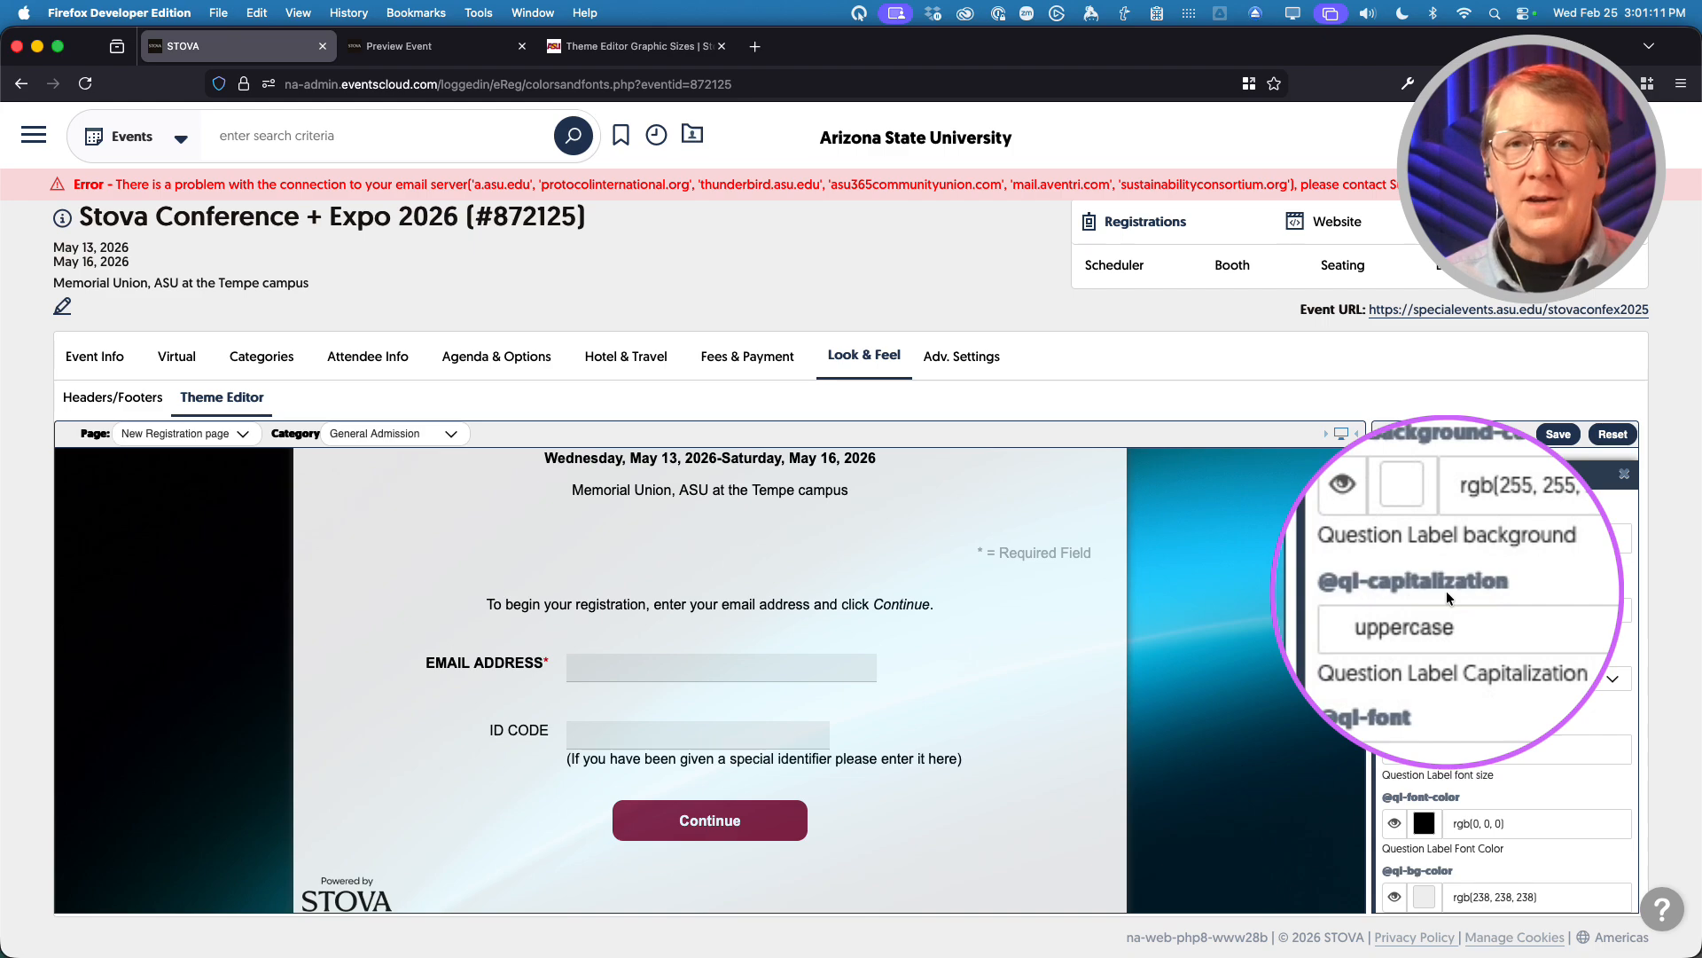
{"action": "left_click", "coordinate": [1470, 608]}
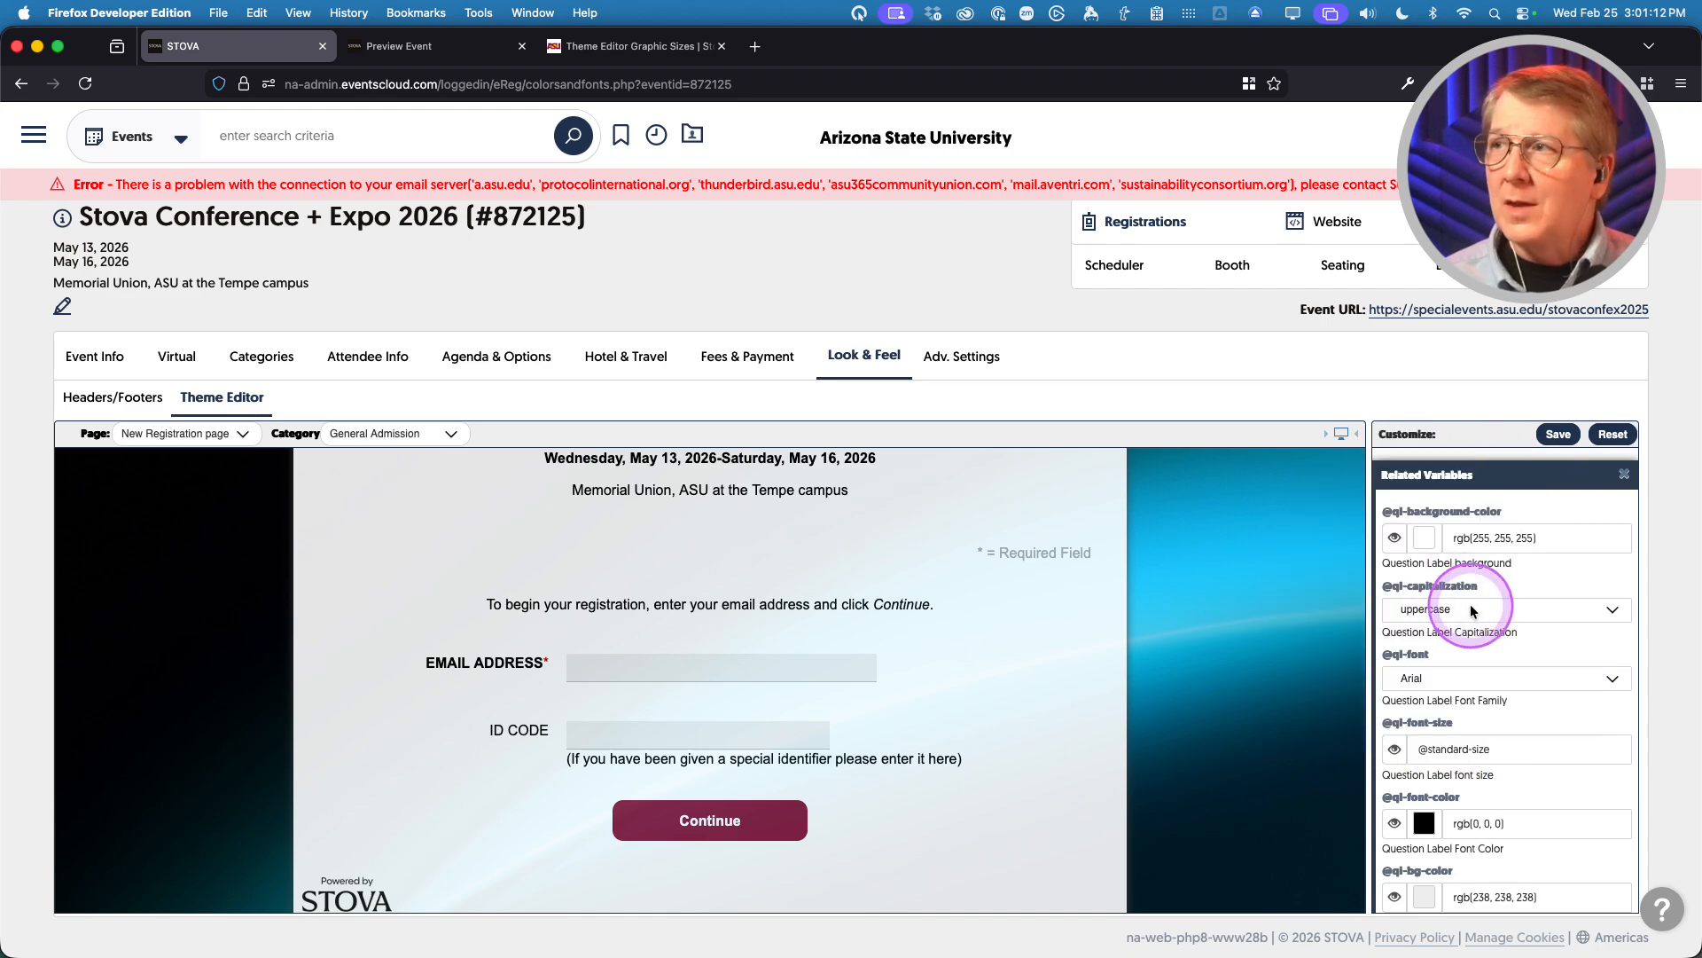
{"action": "left_click", "coordinate": [1594, 612]}
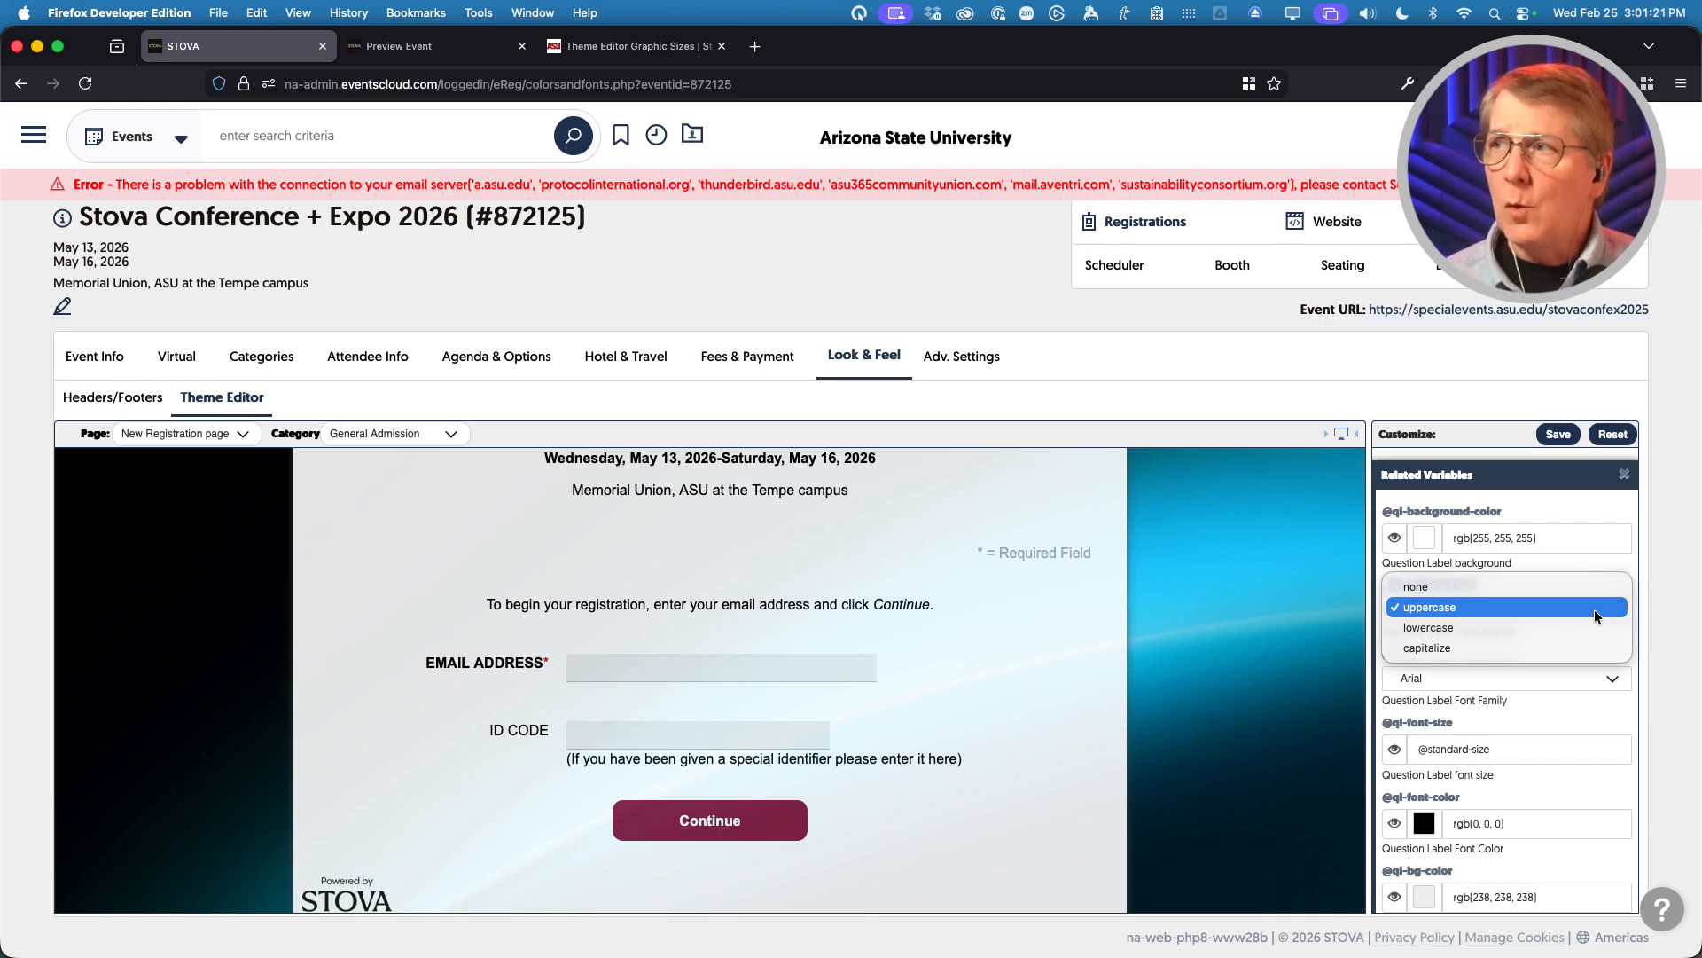
{"action": "left_click", "coordinate": [1593, 626]}
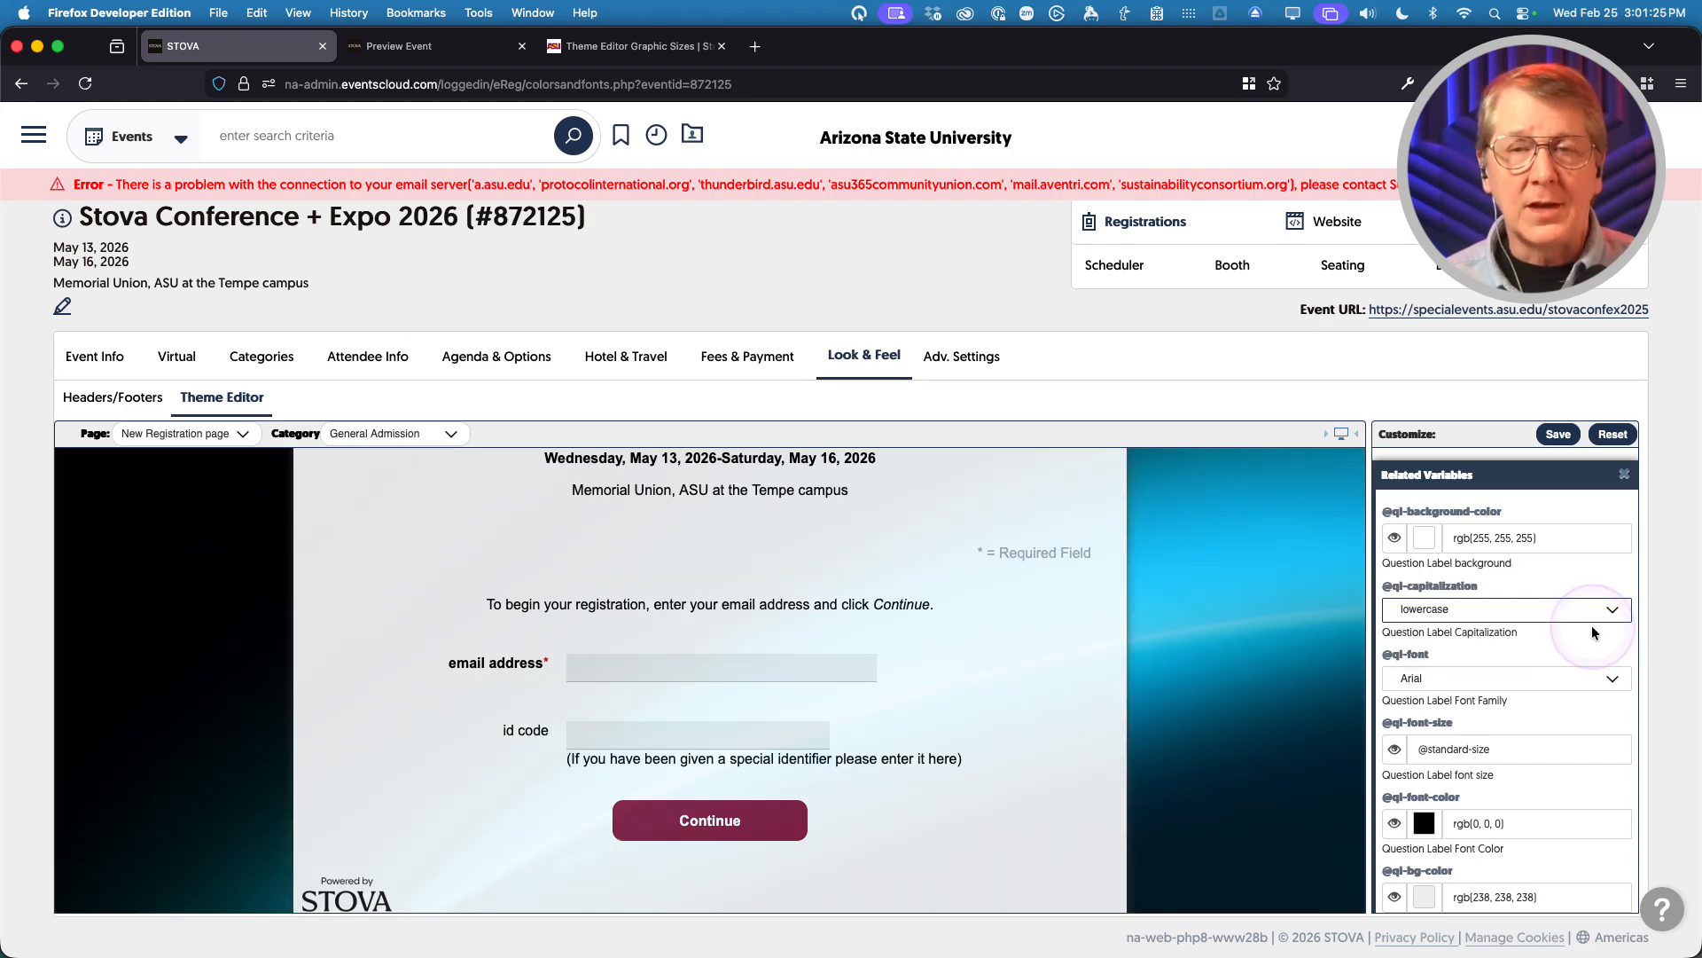
{"action": "left_click", "coordinate": [1582, 608]}
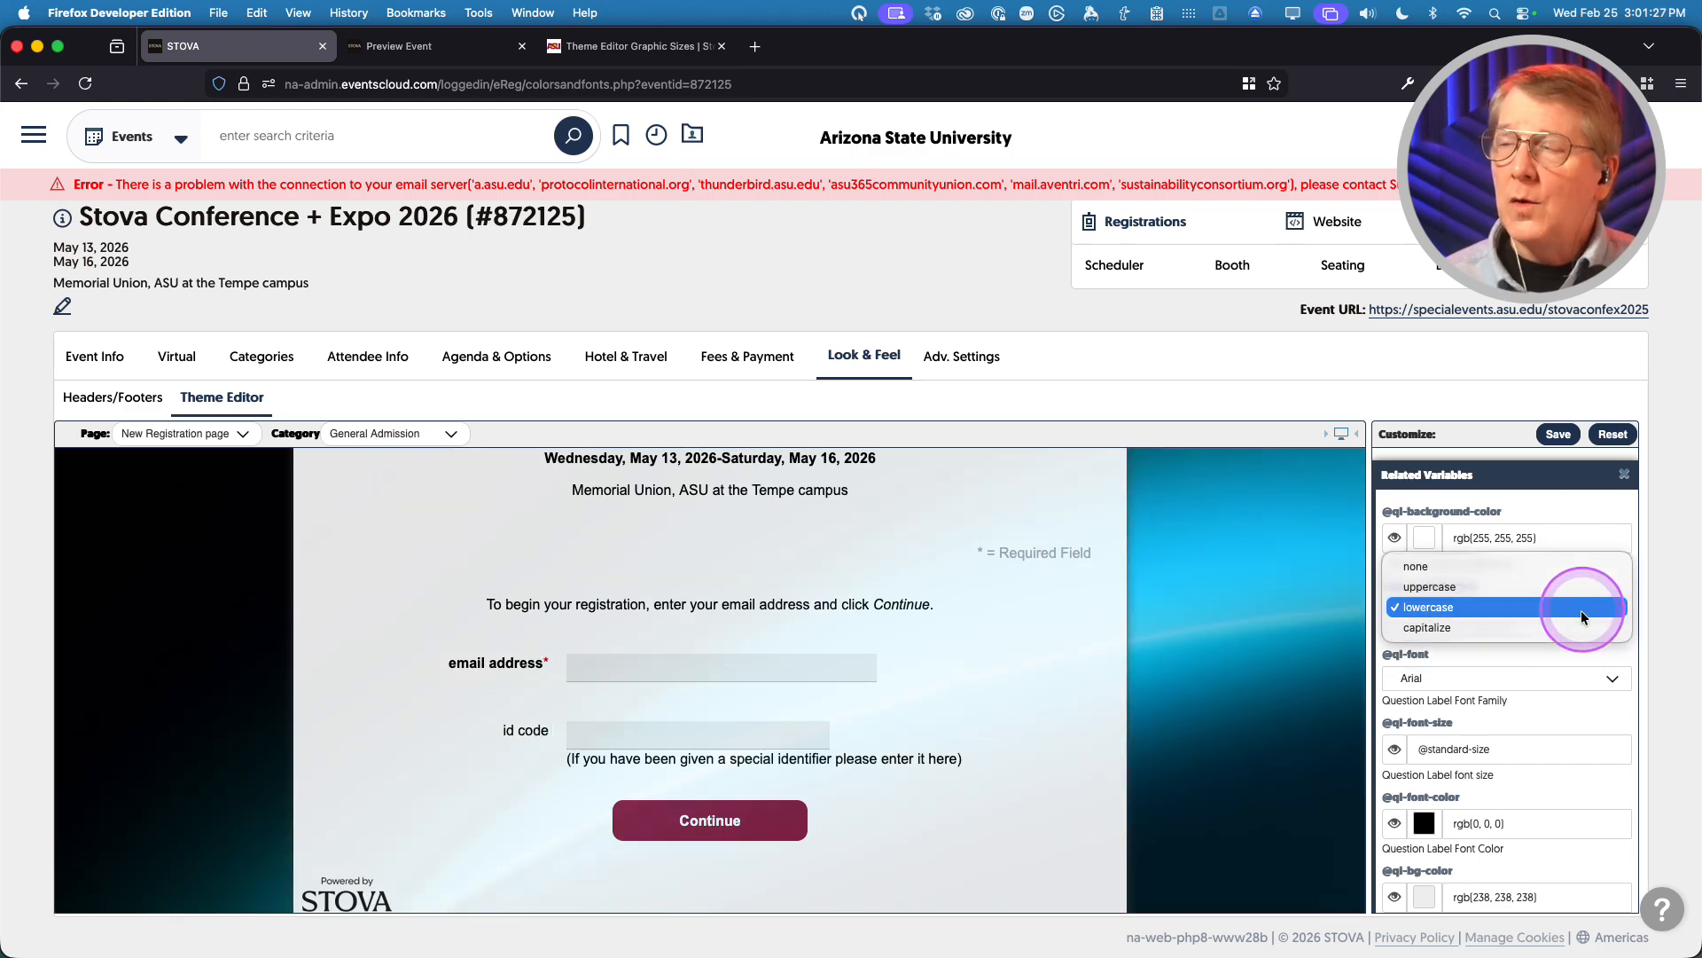
{"action": "left_click", "coordinate": [1583, 623]}
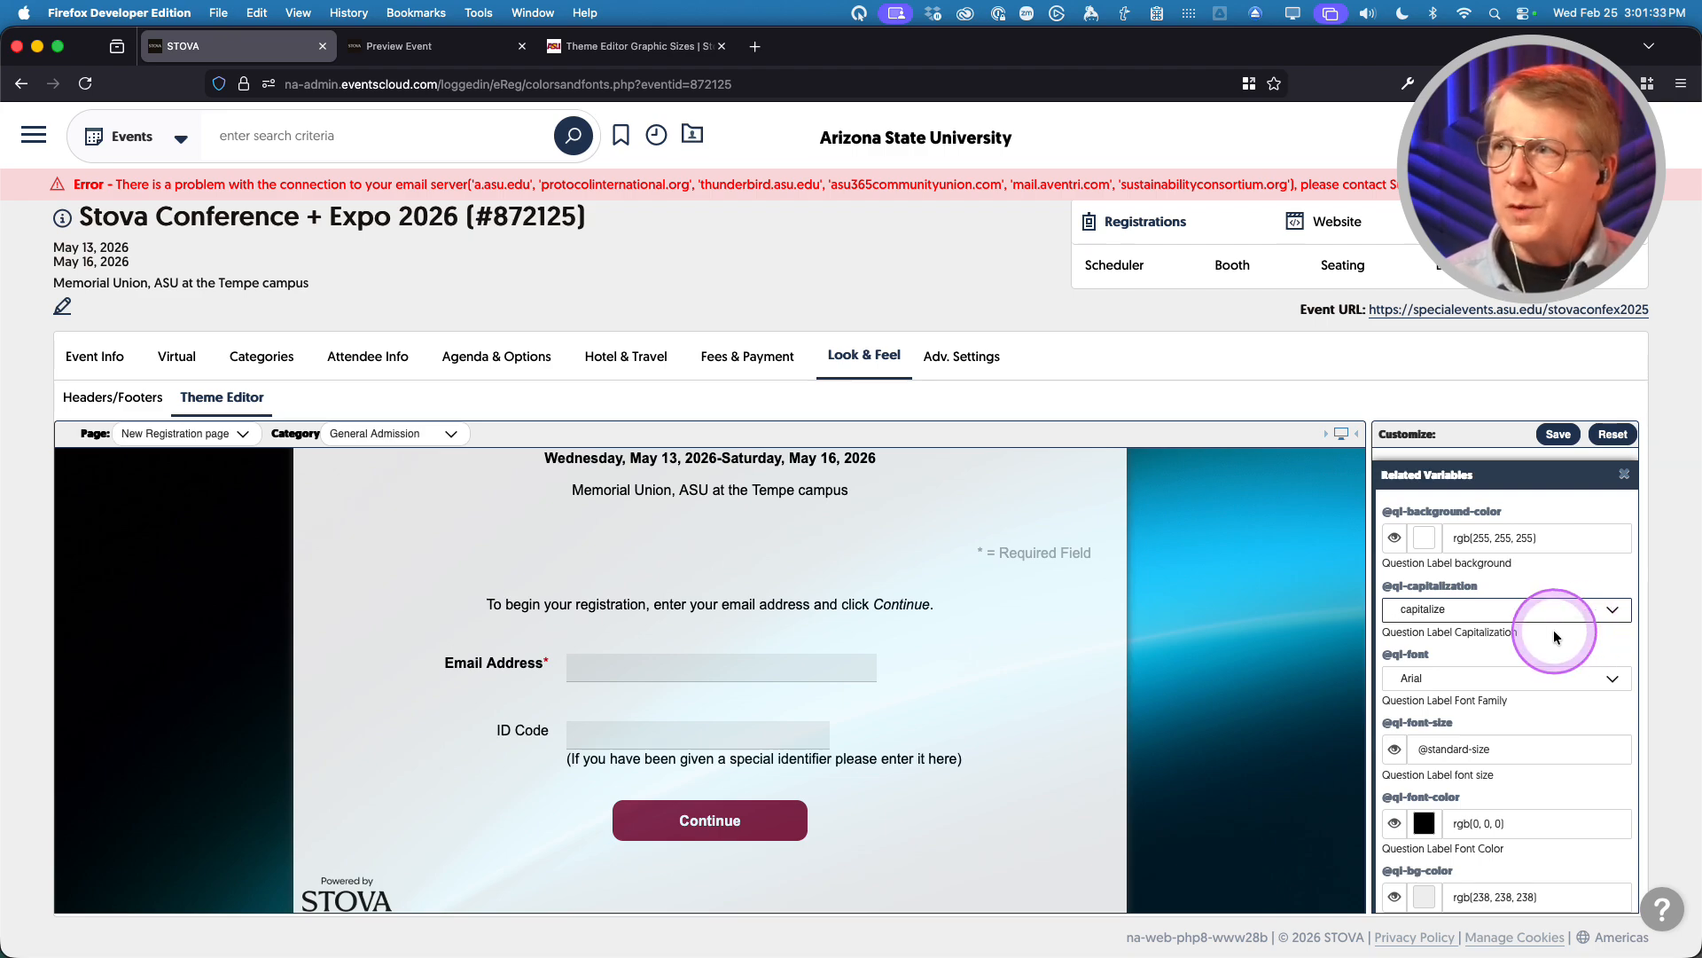
{"action": "left_click", "coordinate": [1558, 434]}
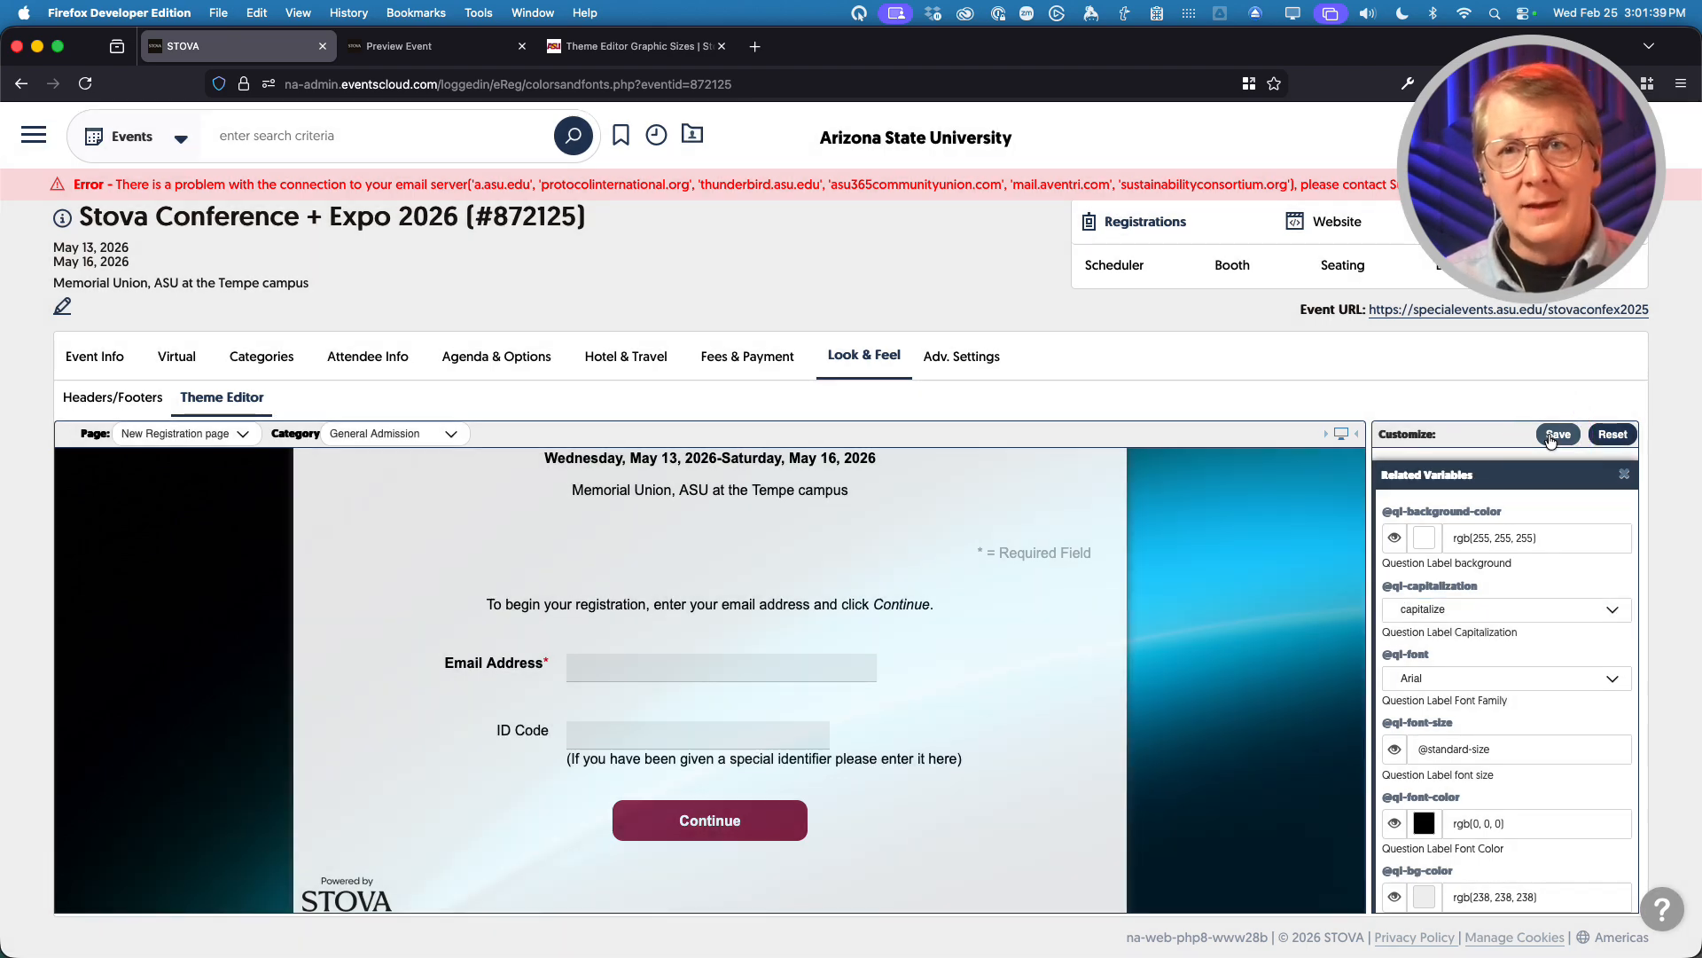
{"action": "left_click", "coordinate": [1565, 746]}
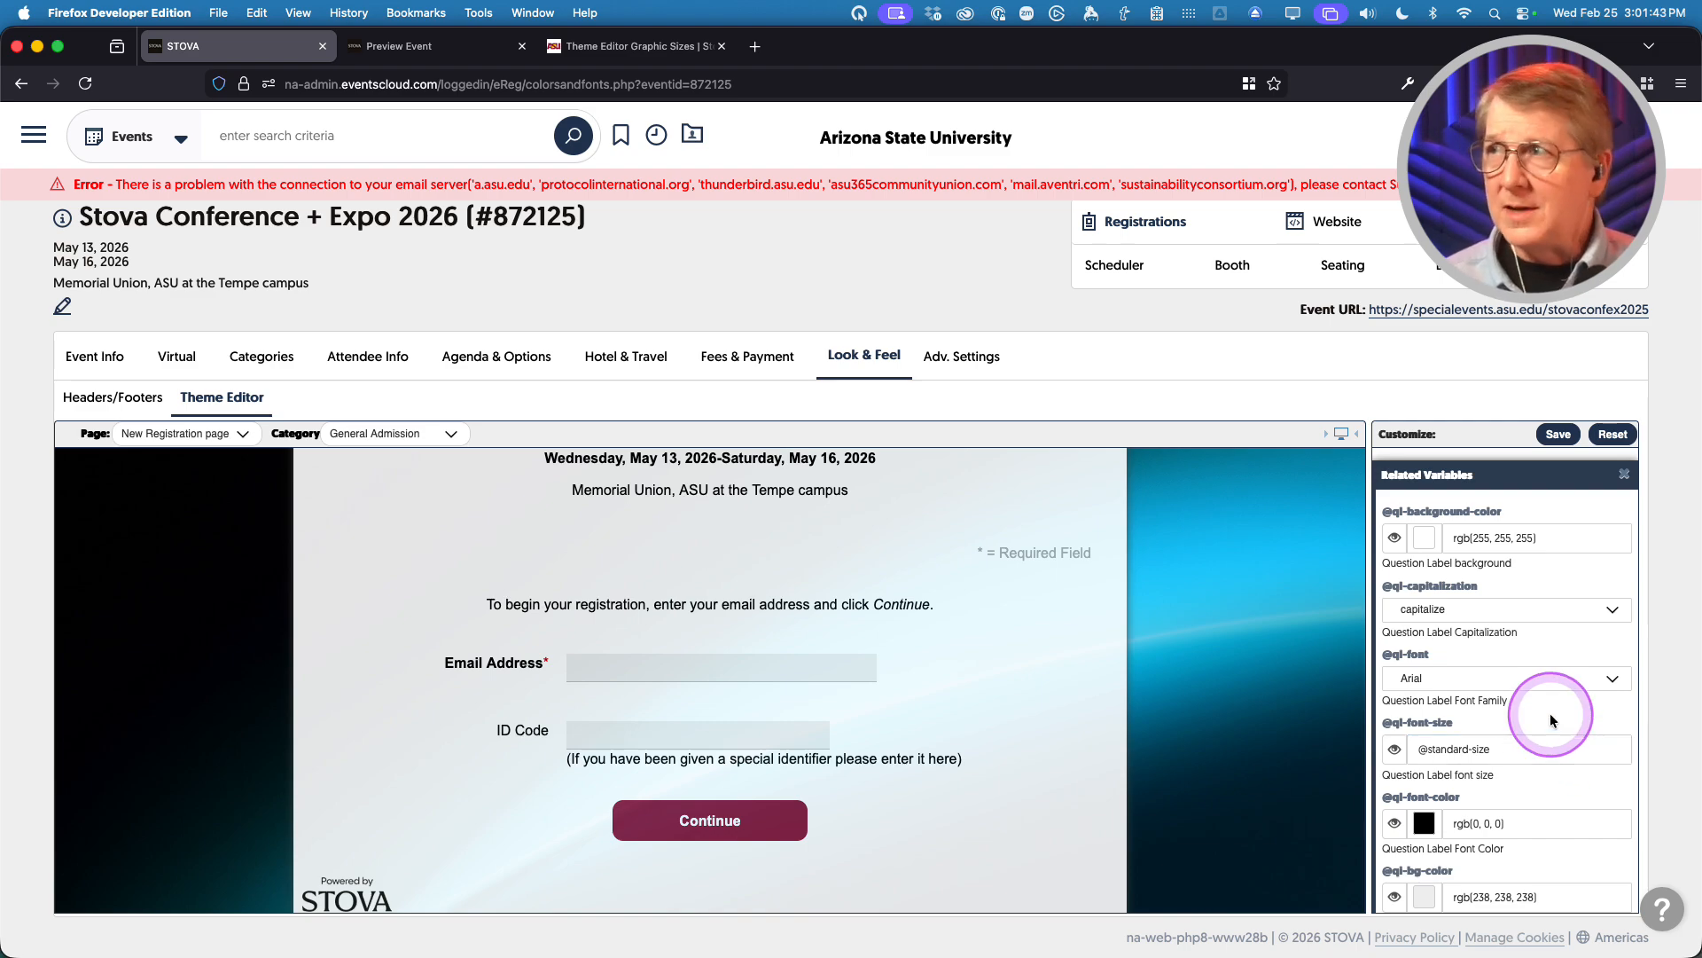
- Close the related variables and look through the full list of Colors & Fonts variables and the registration page
{"action": "left_click", "coordinate": [1623, 480]}
{"action": "scroll", "coordinate": [1558, 648], "scroll_direction": "down", "scroll_amount": 10}
{"action": "scroll", "coordinate": [1558, 648], "scroll_direction": "up", "scroll_amount": 10}
{"action": "scroll", "coordinate": [1558, 648], "scroll_direction": "up", "scroll_amount": 2}
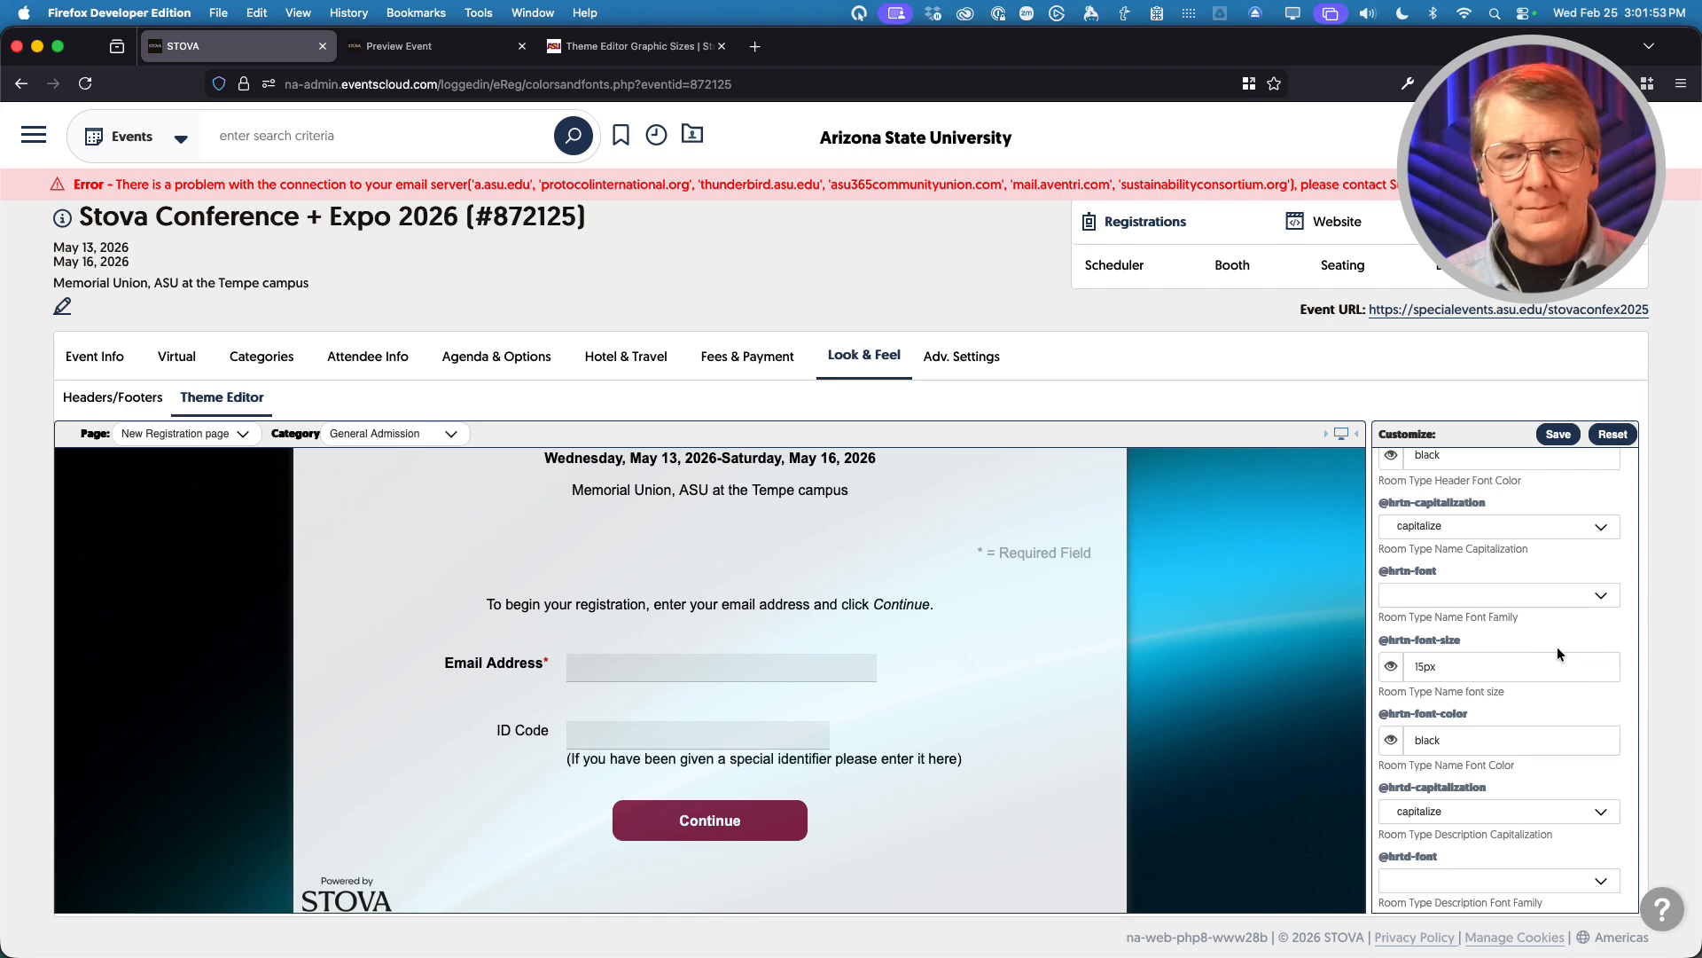
{"action": "scroll", "coordinate": [1558, 652], "scroll_direction": "up", "scroll_amount": 10}
{"action": "scroll", "coordinate": [1558, 647], "scroll_direction": "down", "scroll_amount": 5}
{"action": "scroll", "coordinate": [1001, 810], "scroll_direction": "up", "scroll_amount": 5}
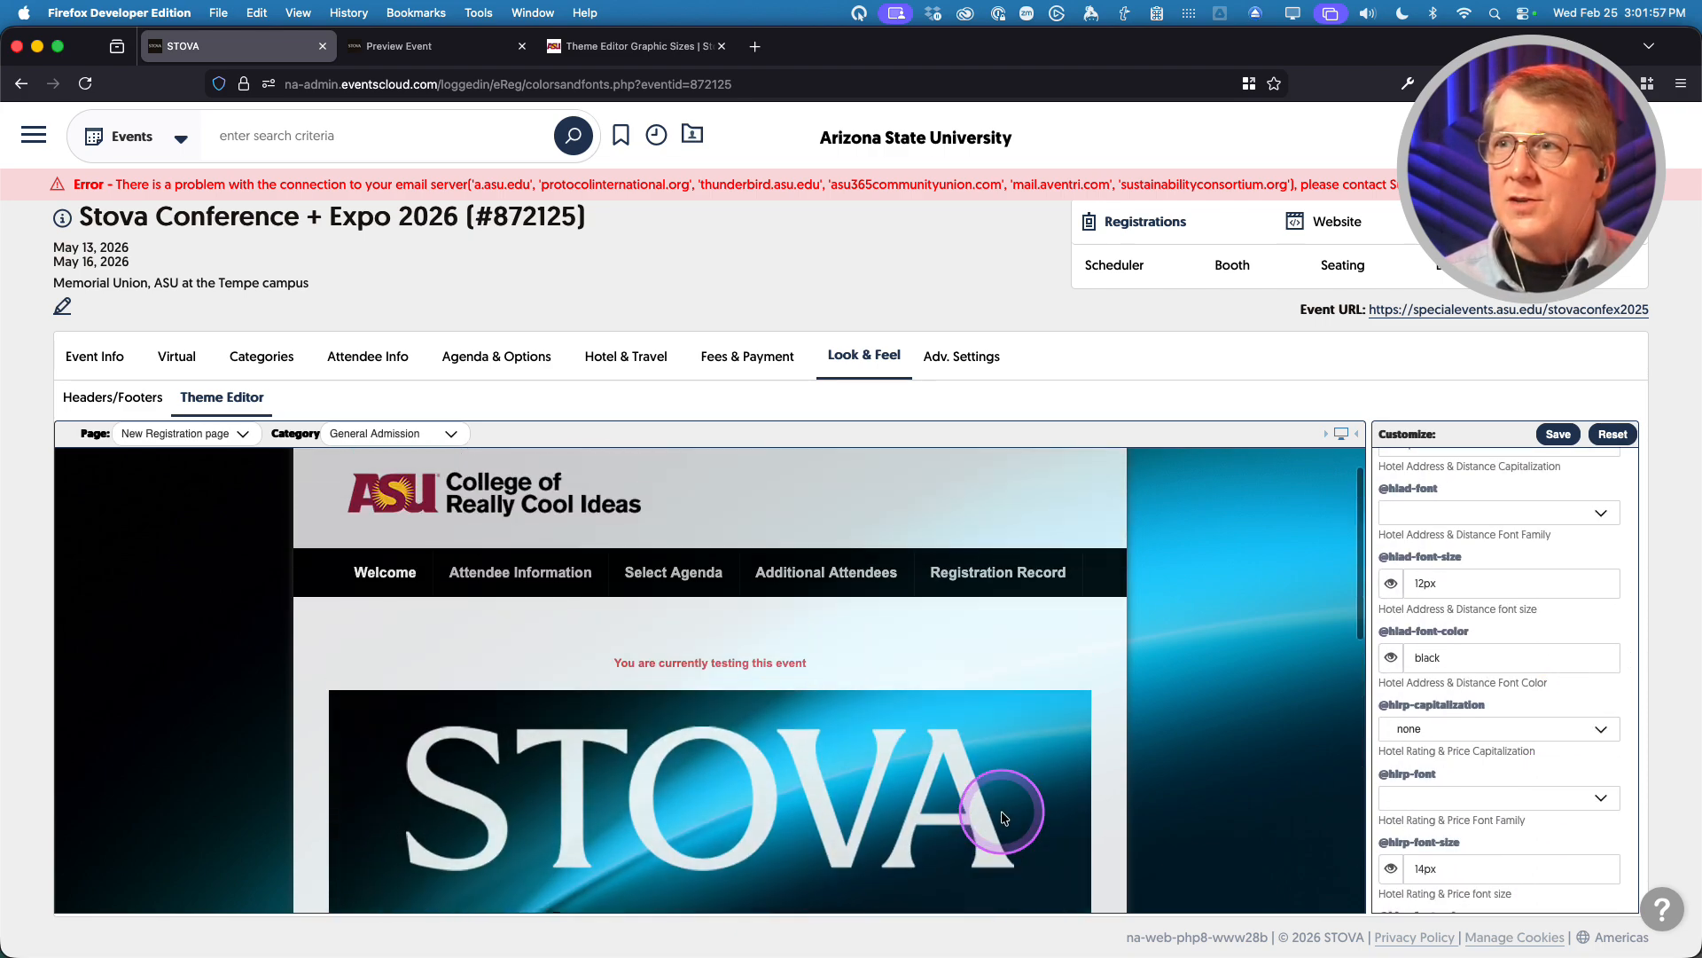
{"action": "scroll", "coordinate": [1002, 817], "scroll_direction": "down", "scroll_amount": 4}
{"action": "scroll", "coordinate": [1002, 816], "scroll_direction": "up", "scroll_amount": 5}
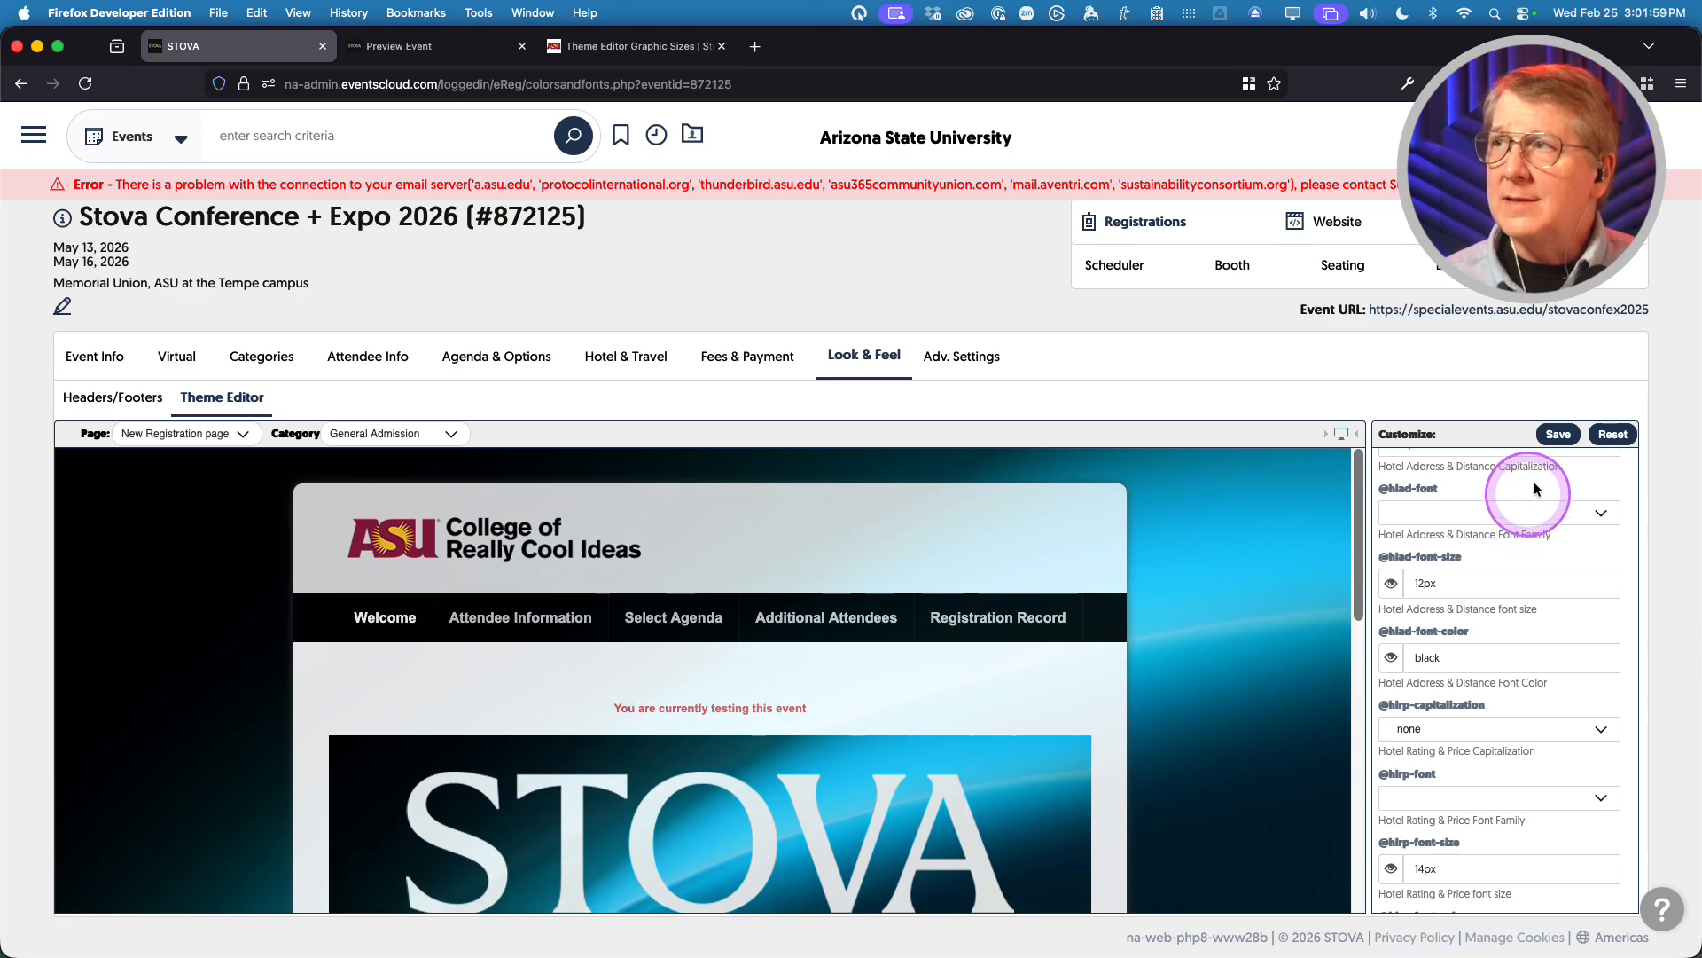
- Save the theme changes for the registration pages
{"action": "left_click", "coordinate": [1550, 437]}
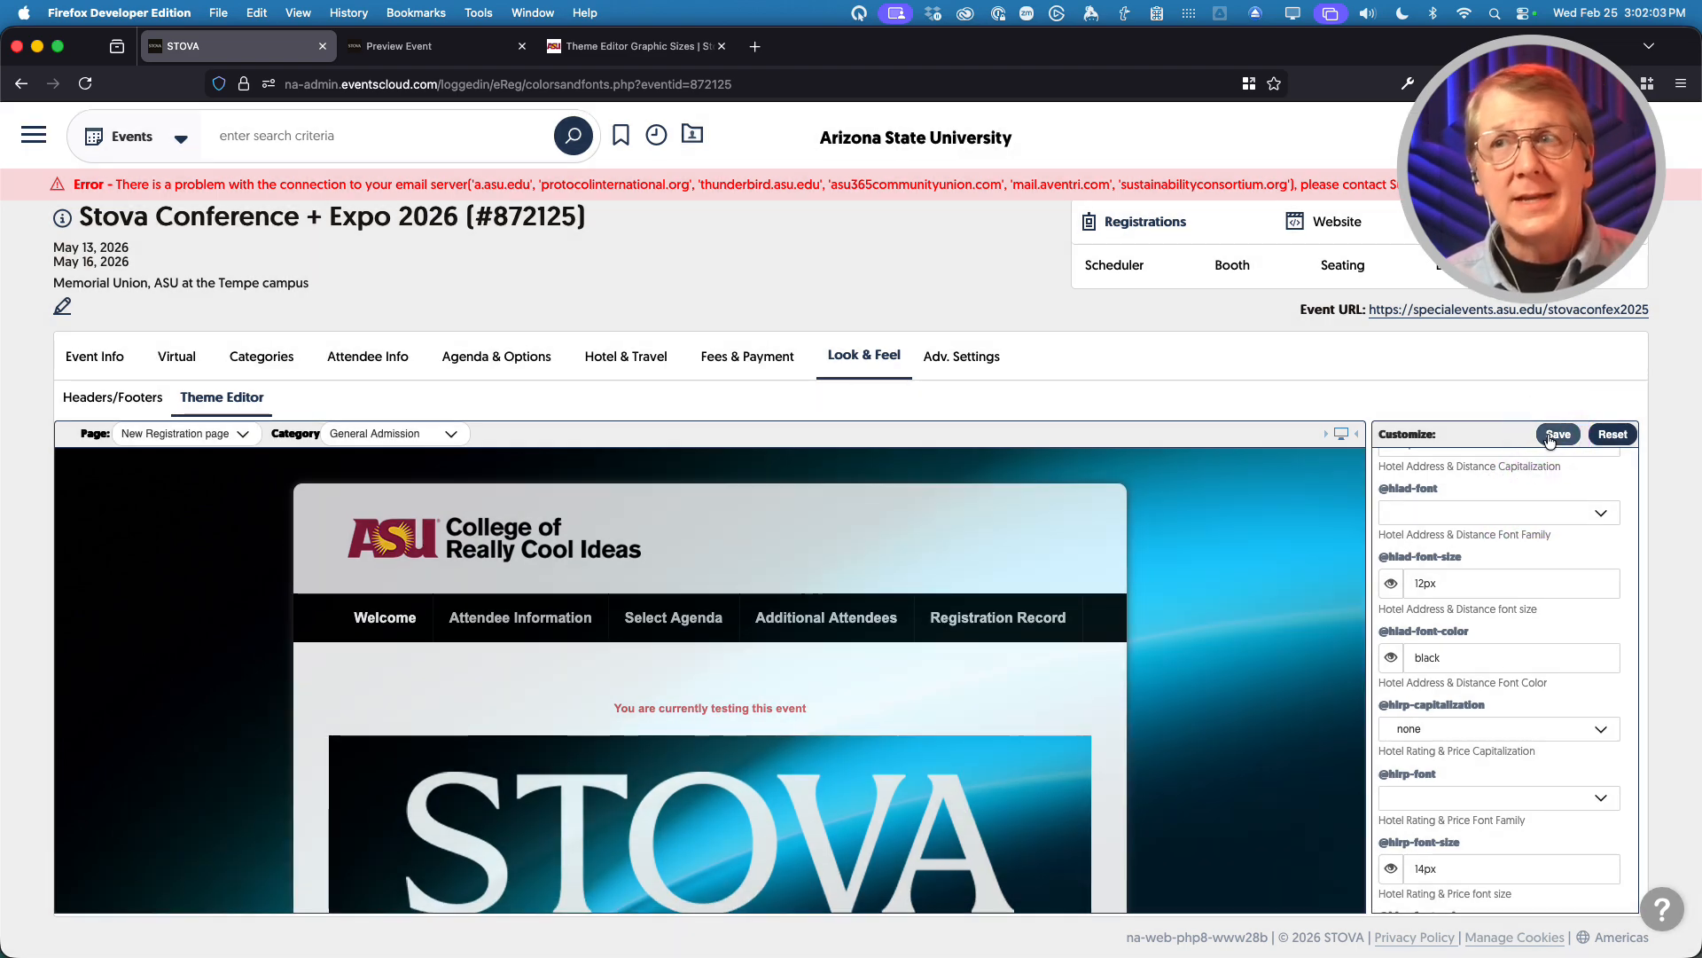
{"action": "left_click", "coordinate": [1549, 439]}
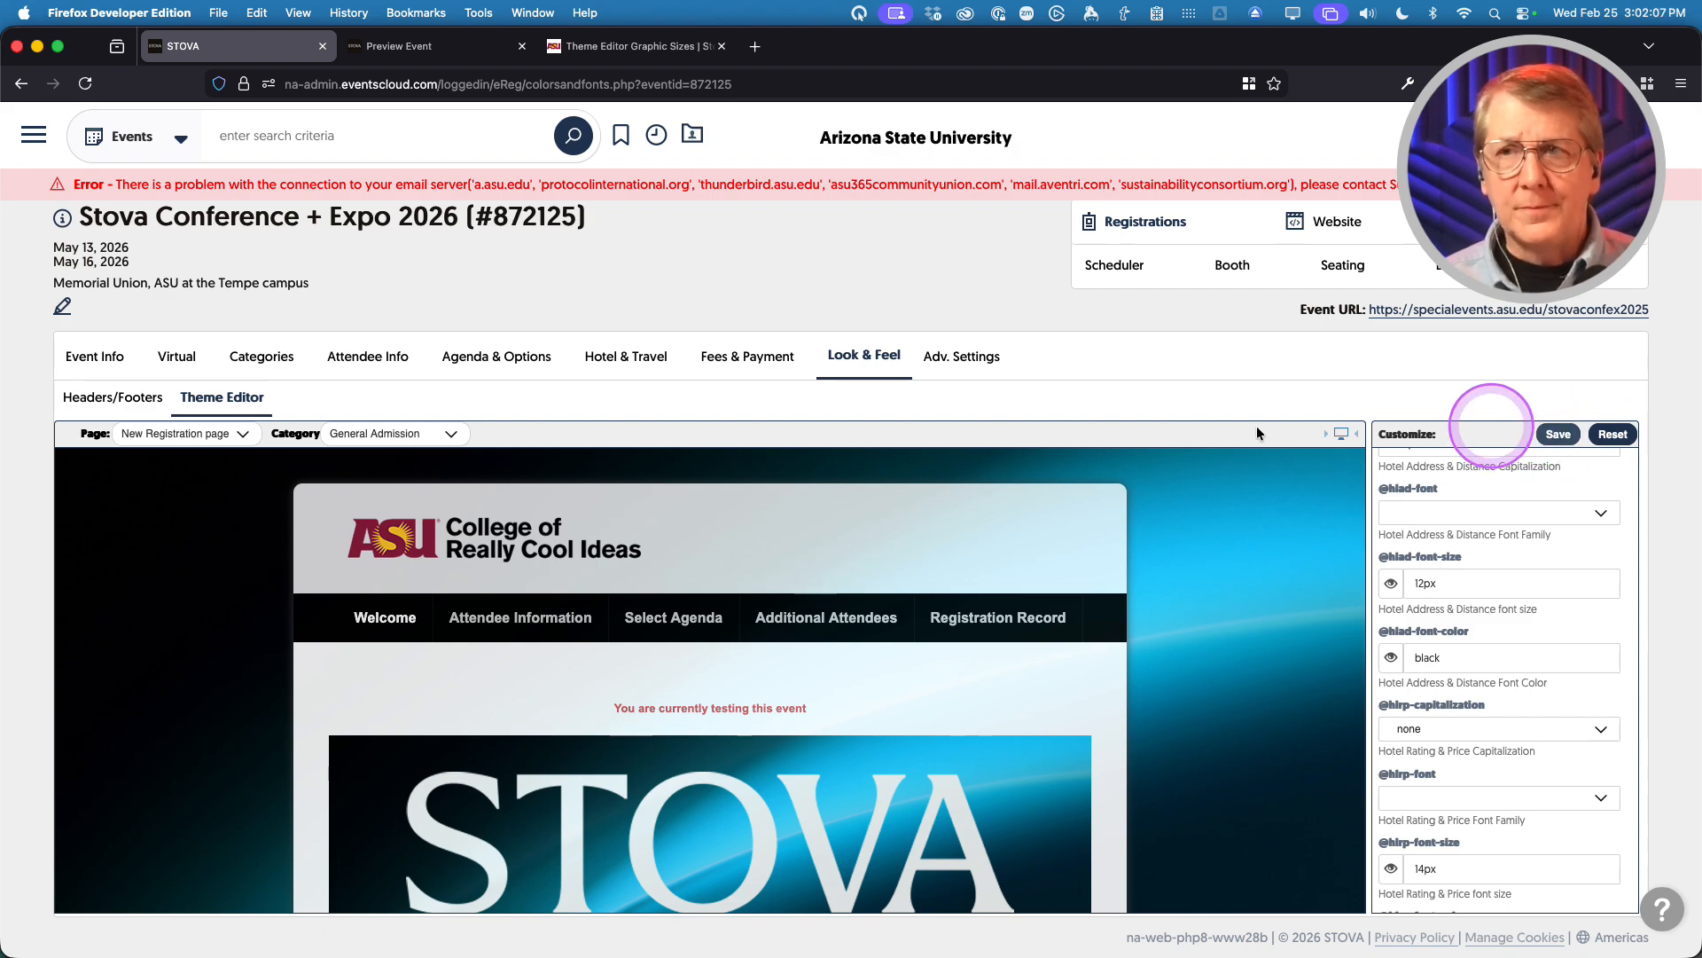
{"action": "left_click", "coordinate": [705, 436]}
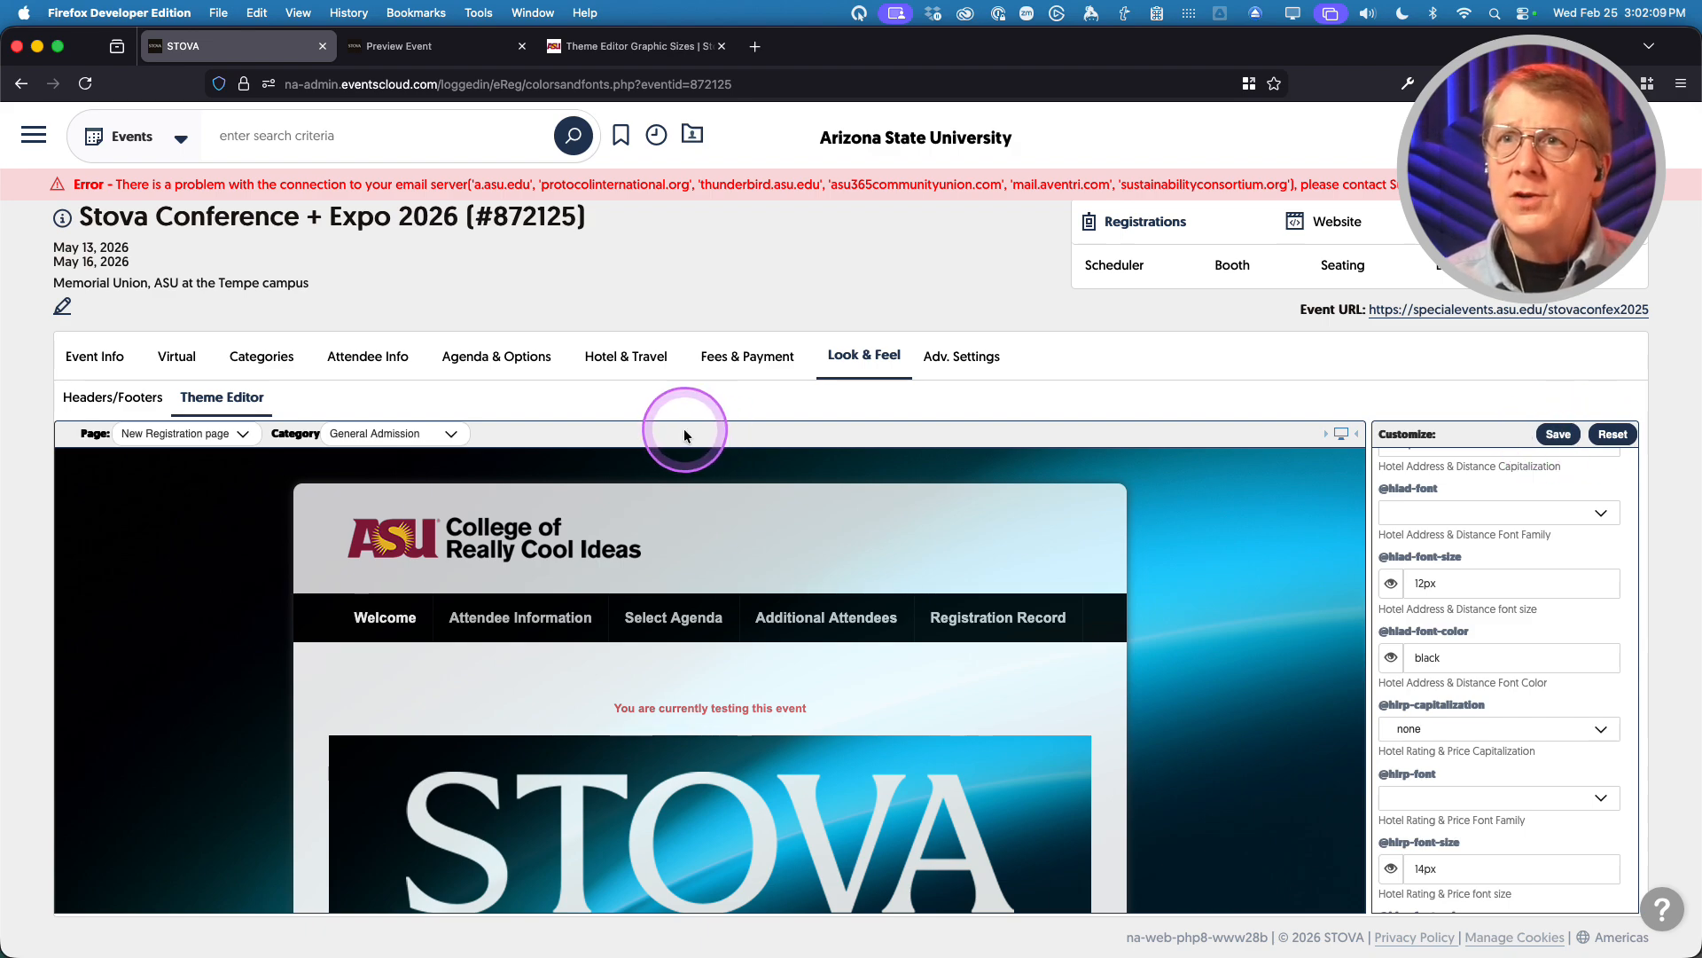
- Reload the event preview and check the question labels on the New Registration page
{"action": "left_click", "coordinate": [443, 48]}
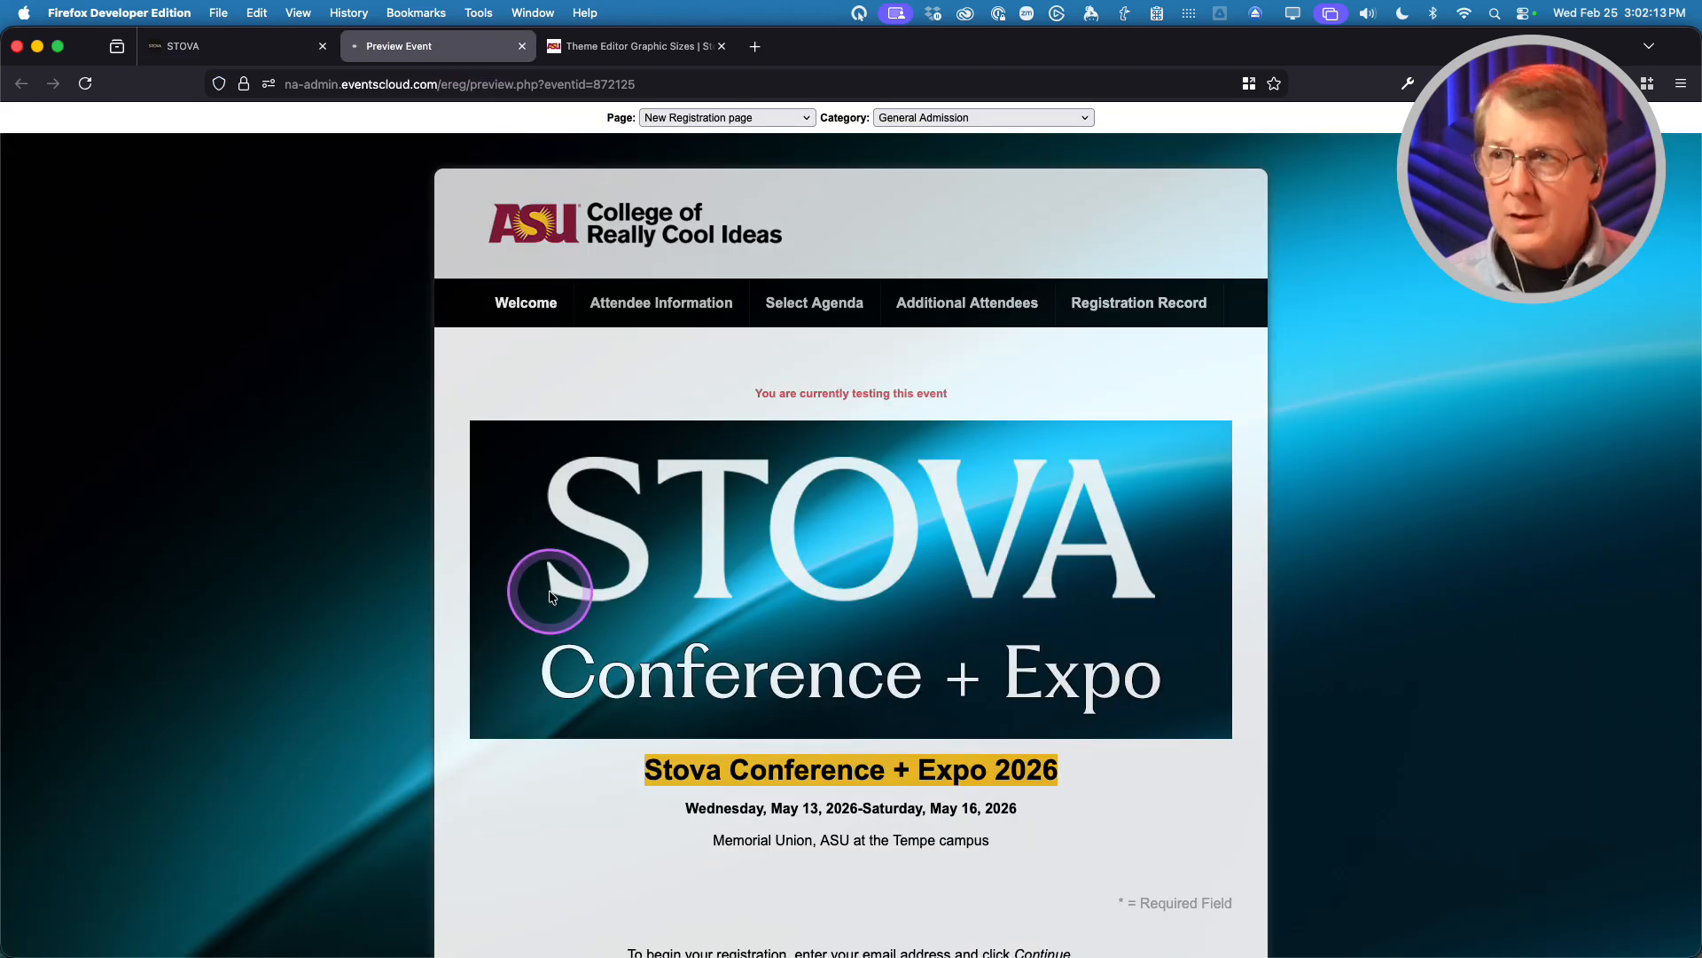
{"action": "key", "text": "super+r"}
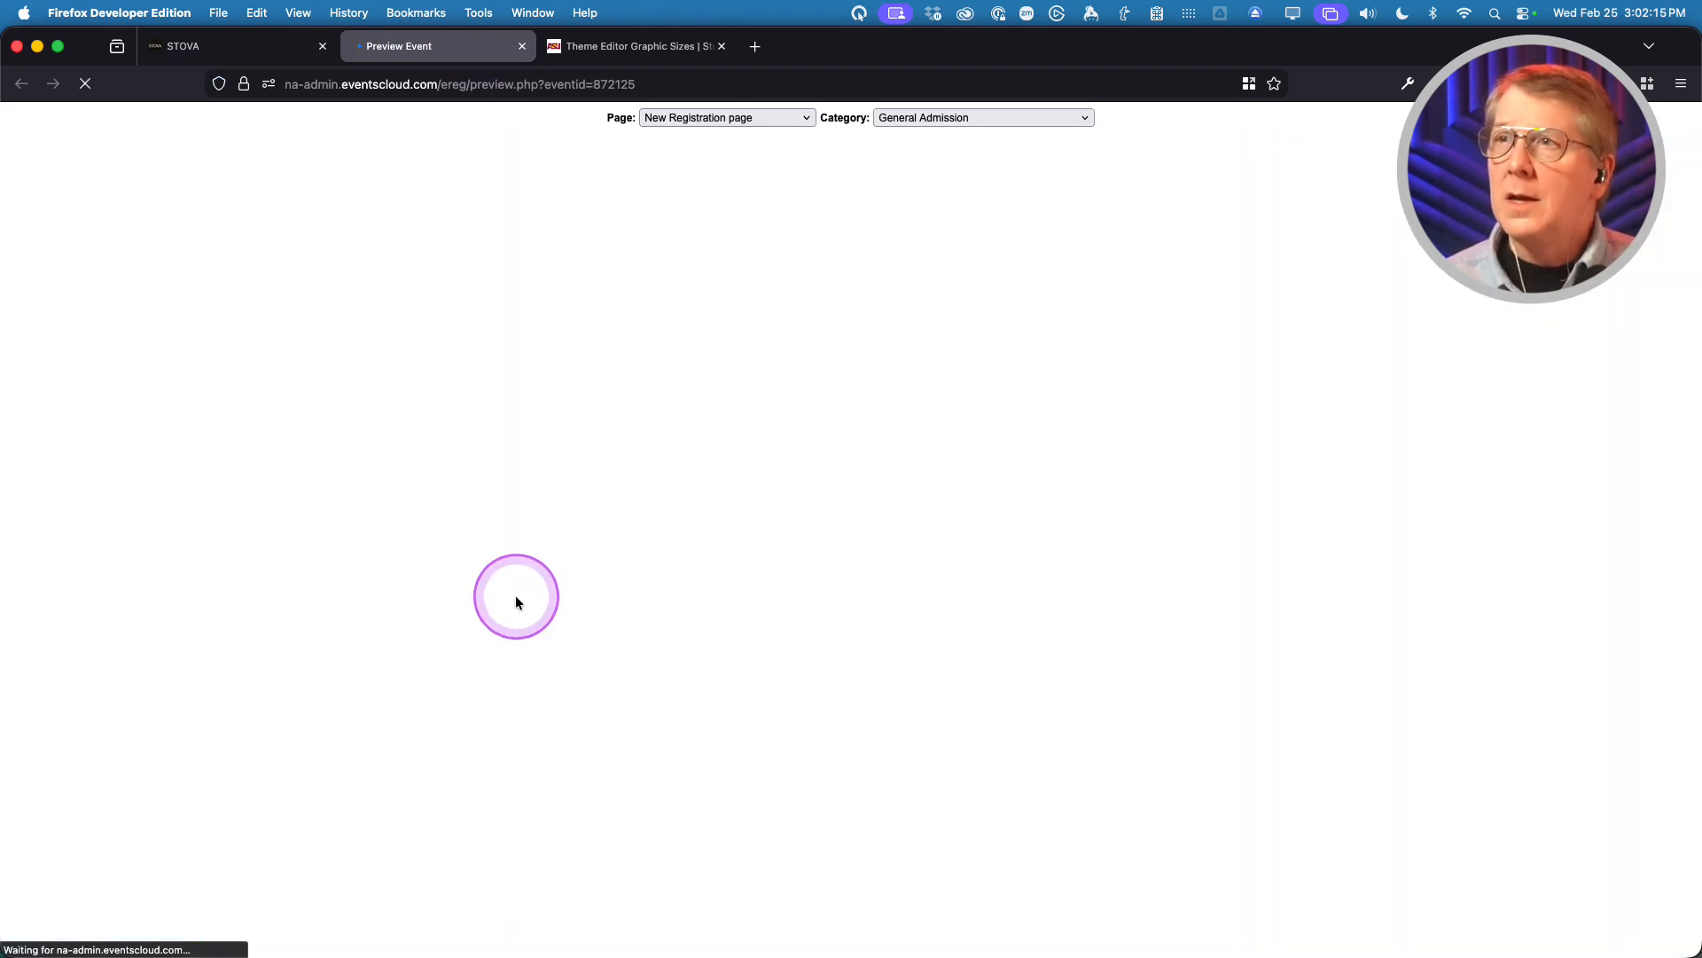
{"action": "scroll", "coordinate": [516, 603], "scroll_direction": "down", "scroll_amount": 1}
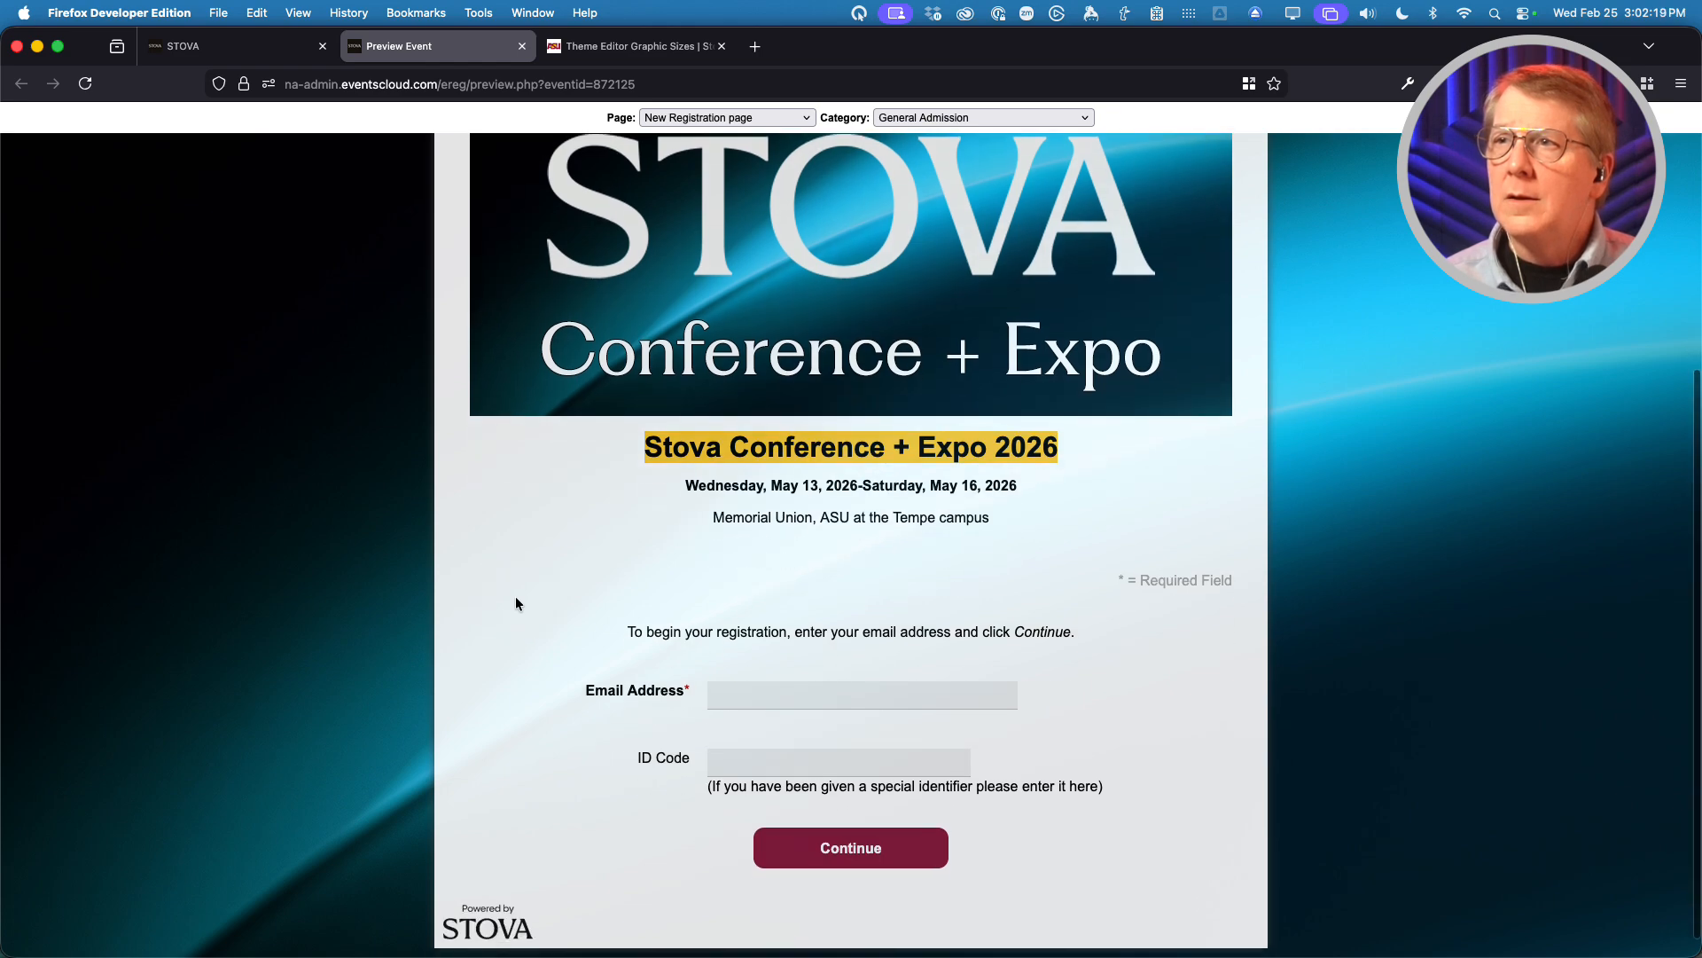
{"action": "scroll", "coordinate": [516, 601], "scroll_direction": "down", "scroll_amount": 5}
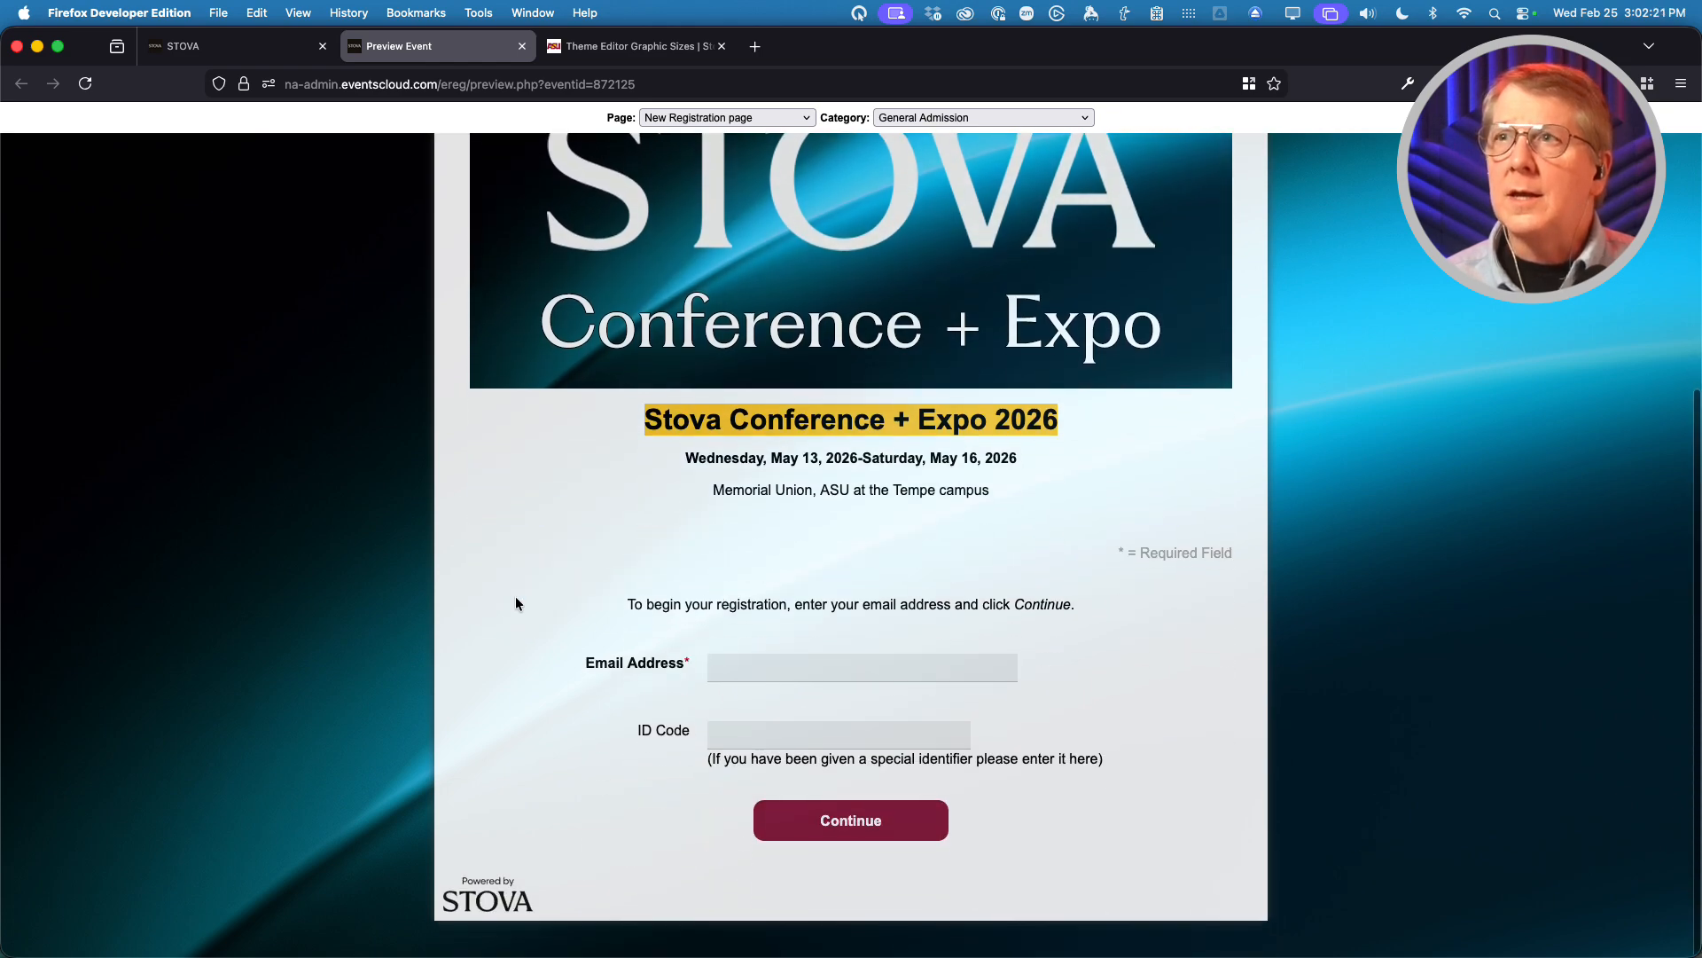
{"action": "left_click", "coordinate": [527, 628]}
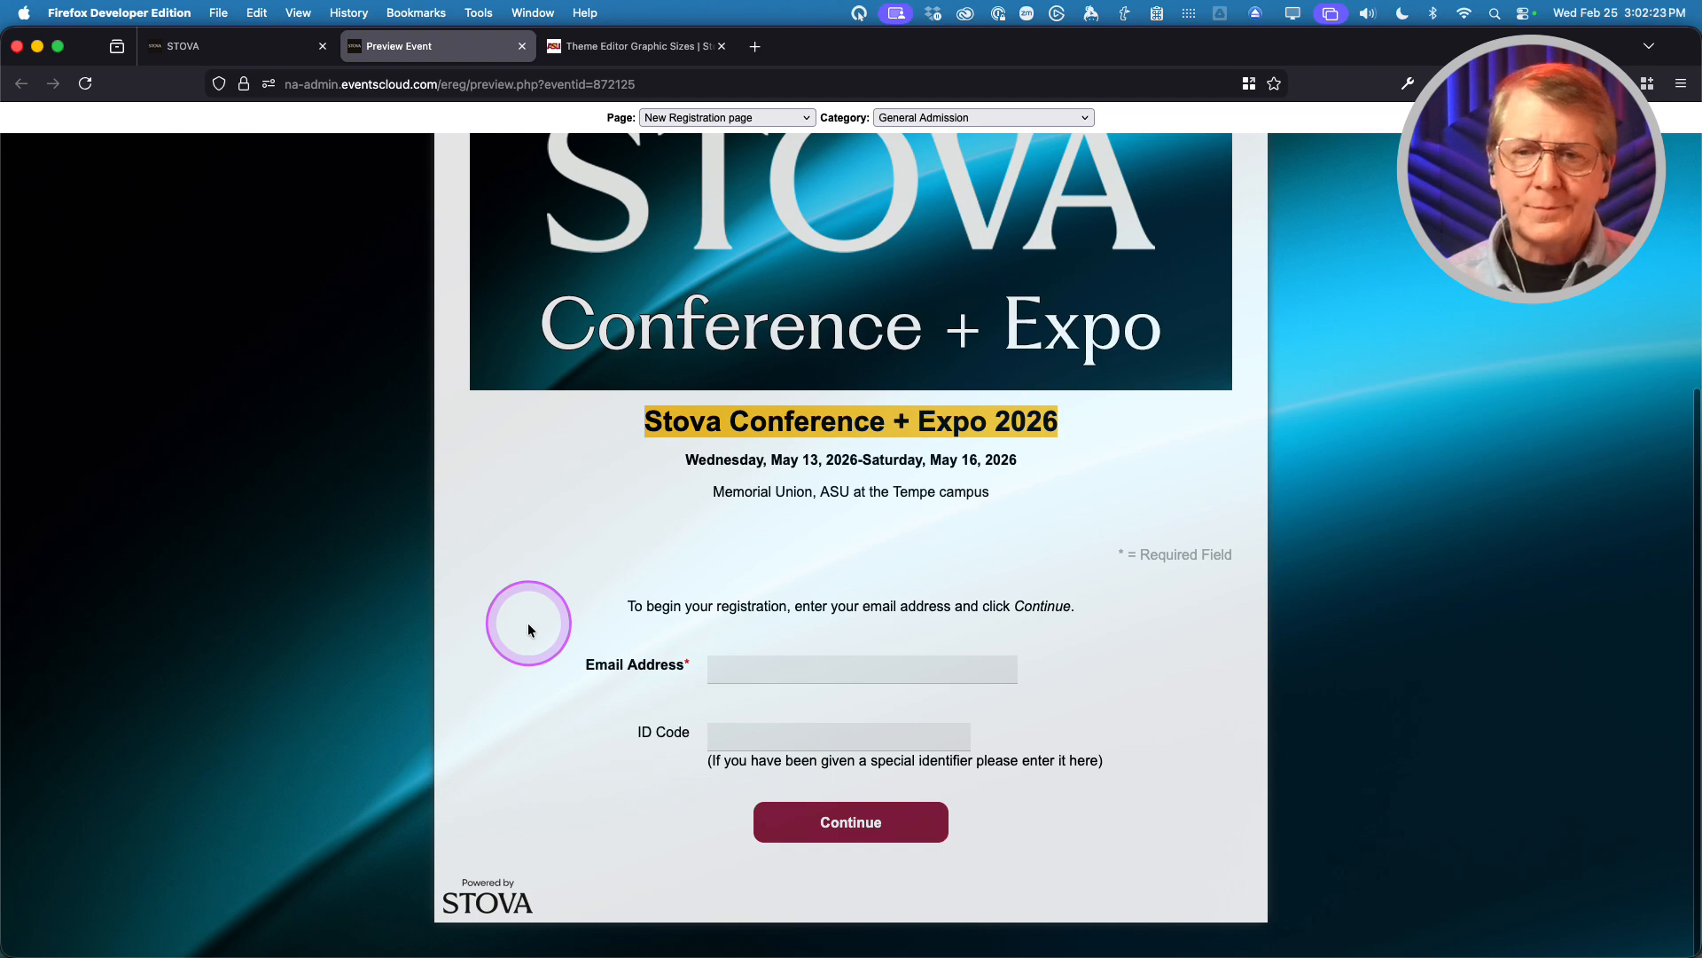
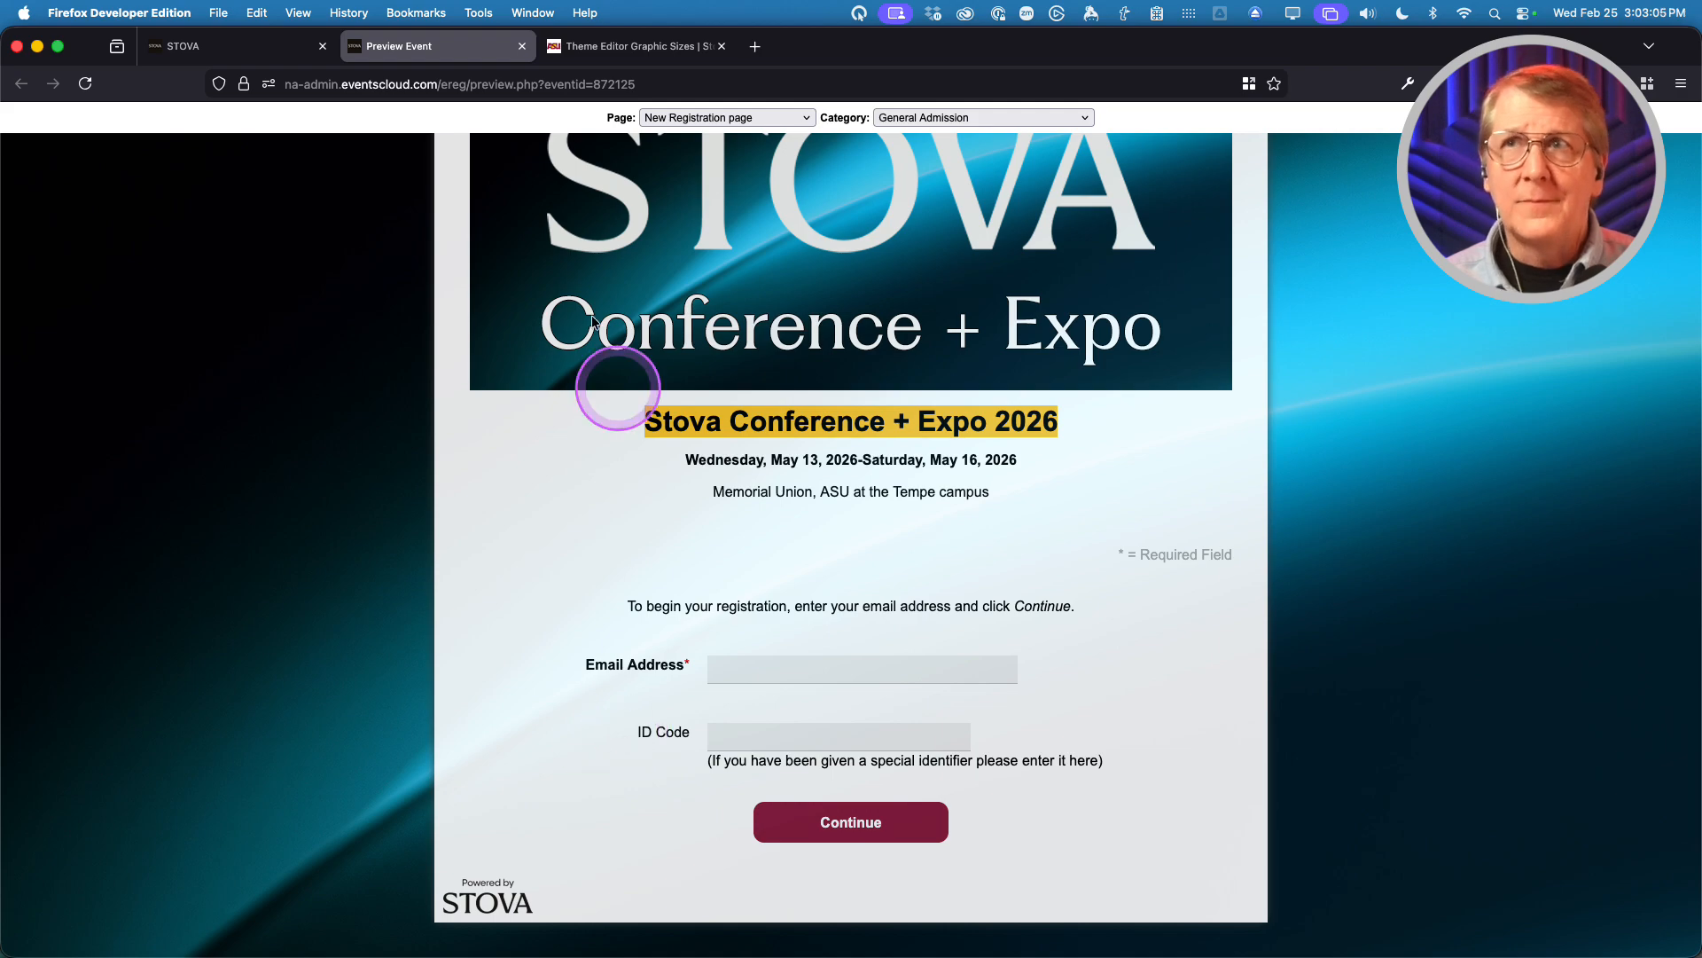
{"action": "left_click", "coordinate": [281, 52]}
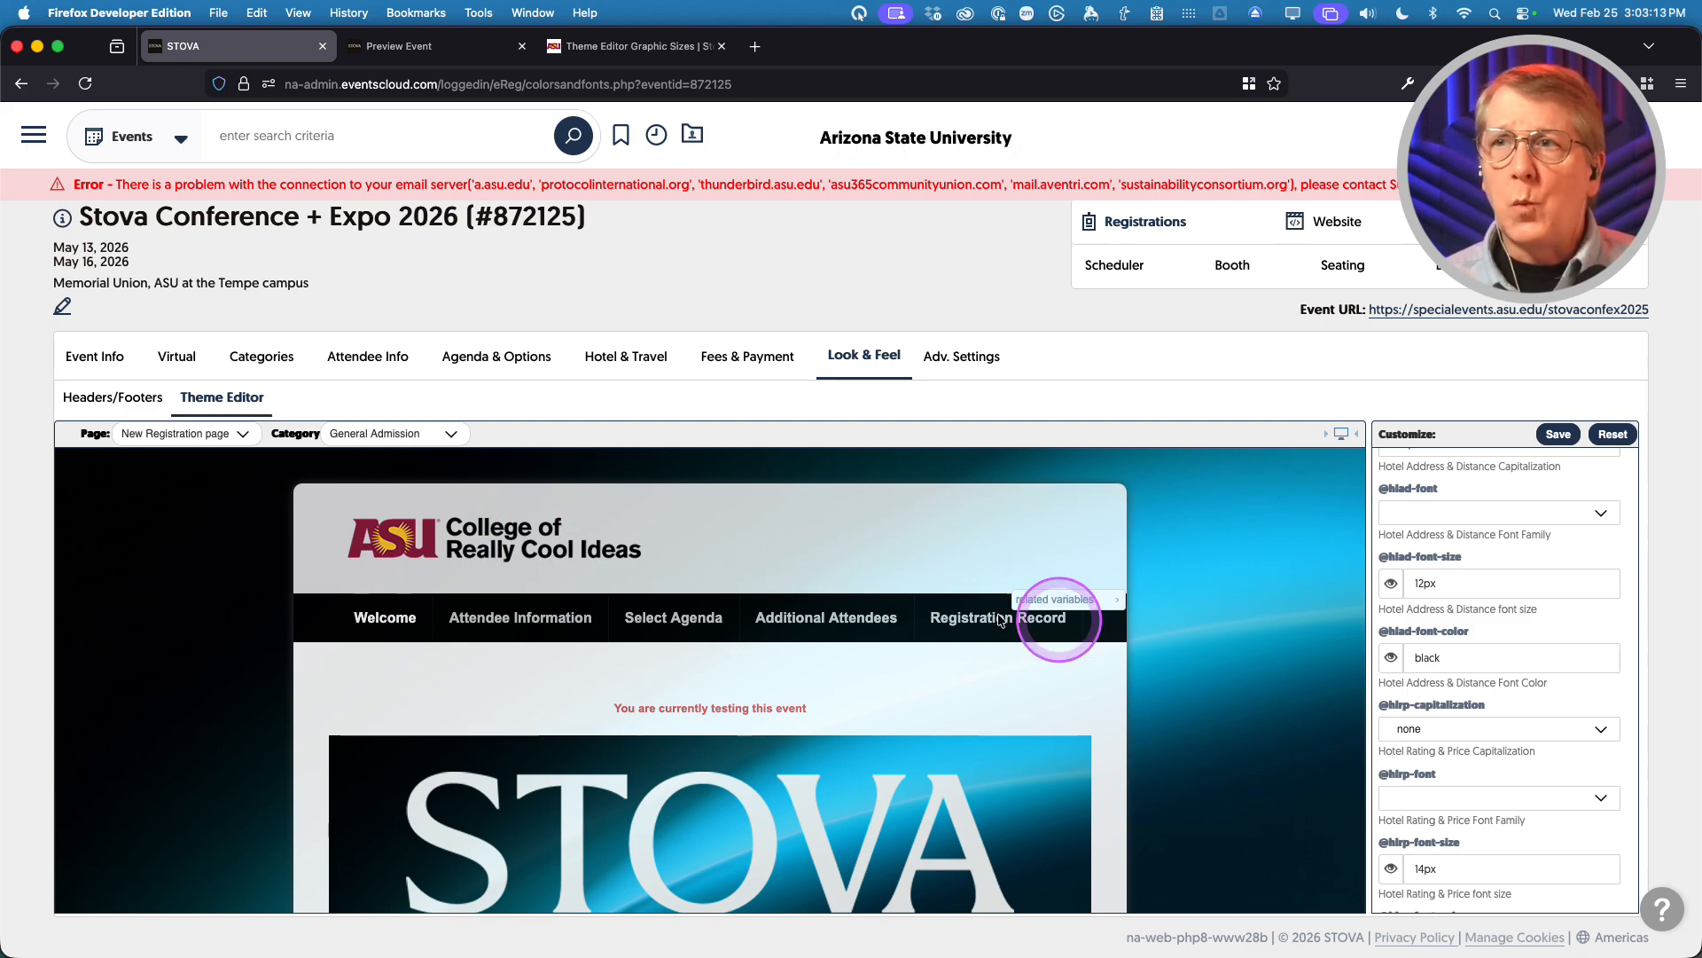
{"action": "scroll", "coordinate": [305, 594], "scroll_direction": "down", "scroll_amount": 1}
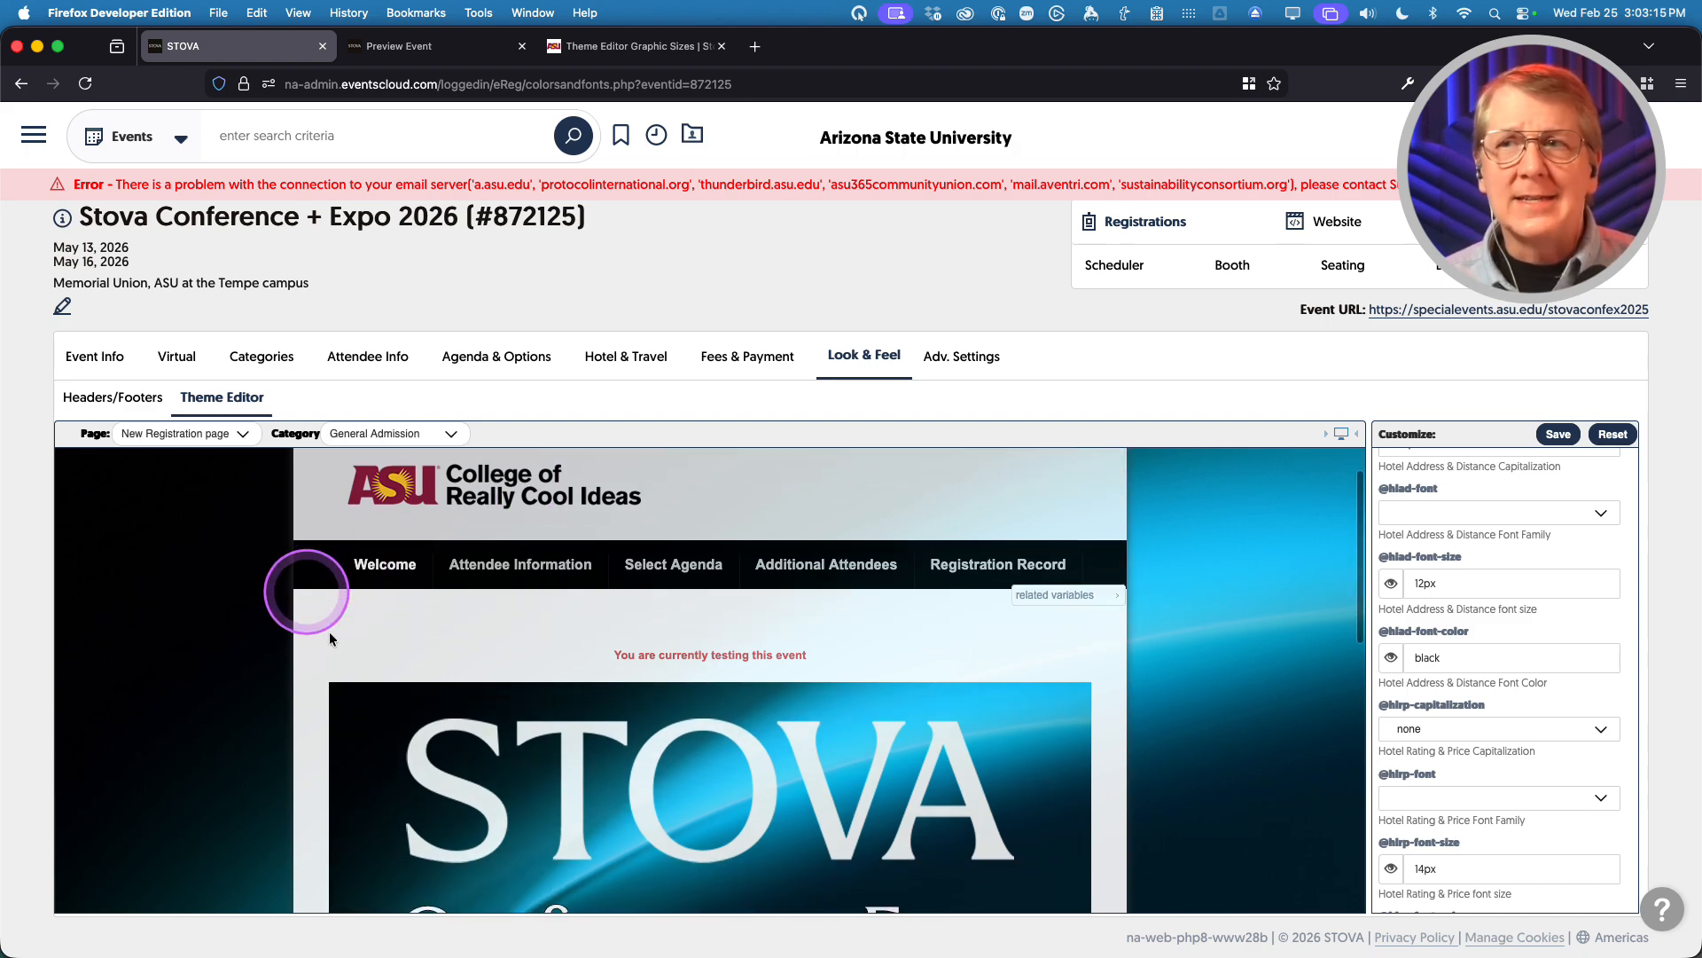
{"action": "scroll", "coordinate": [244, 709], "scroll_direction": "up", "scroll_amount": 1}
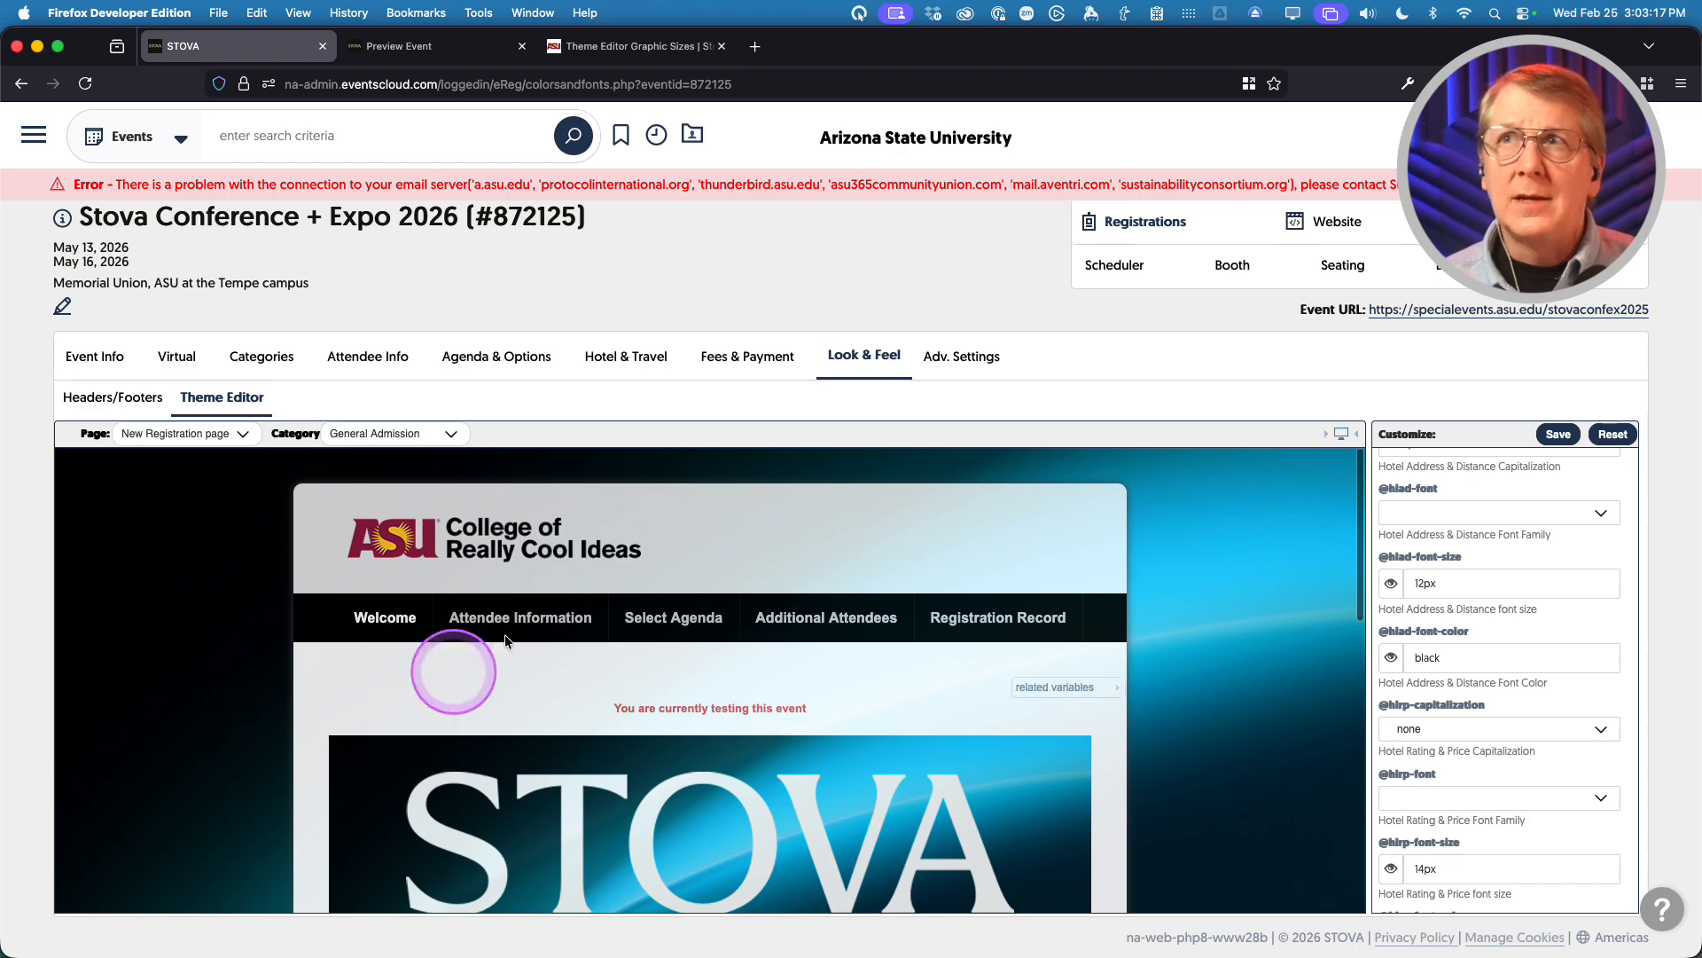
- Look over the Theme Editor Graphic Sizes guide and the Look & Feel topics in the user guide's Registration section
{"action": "left_click", "coordinate": [622, 55]}
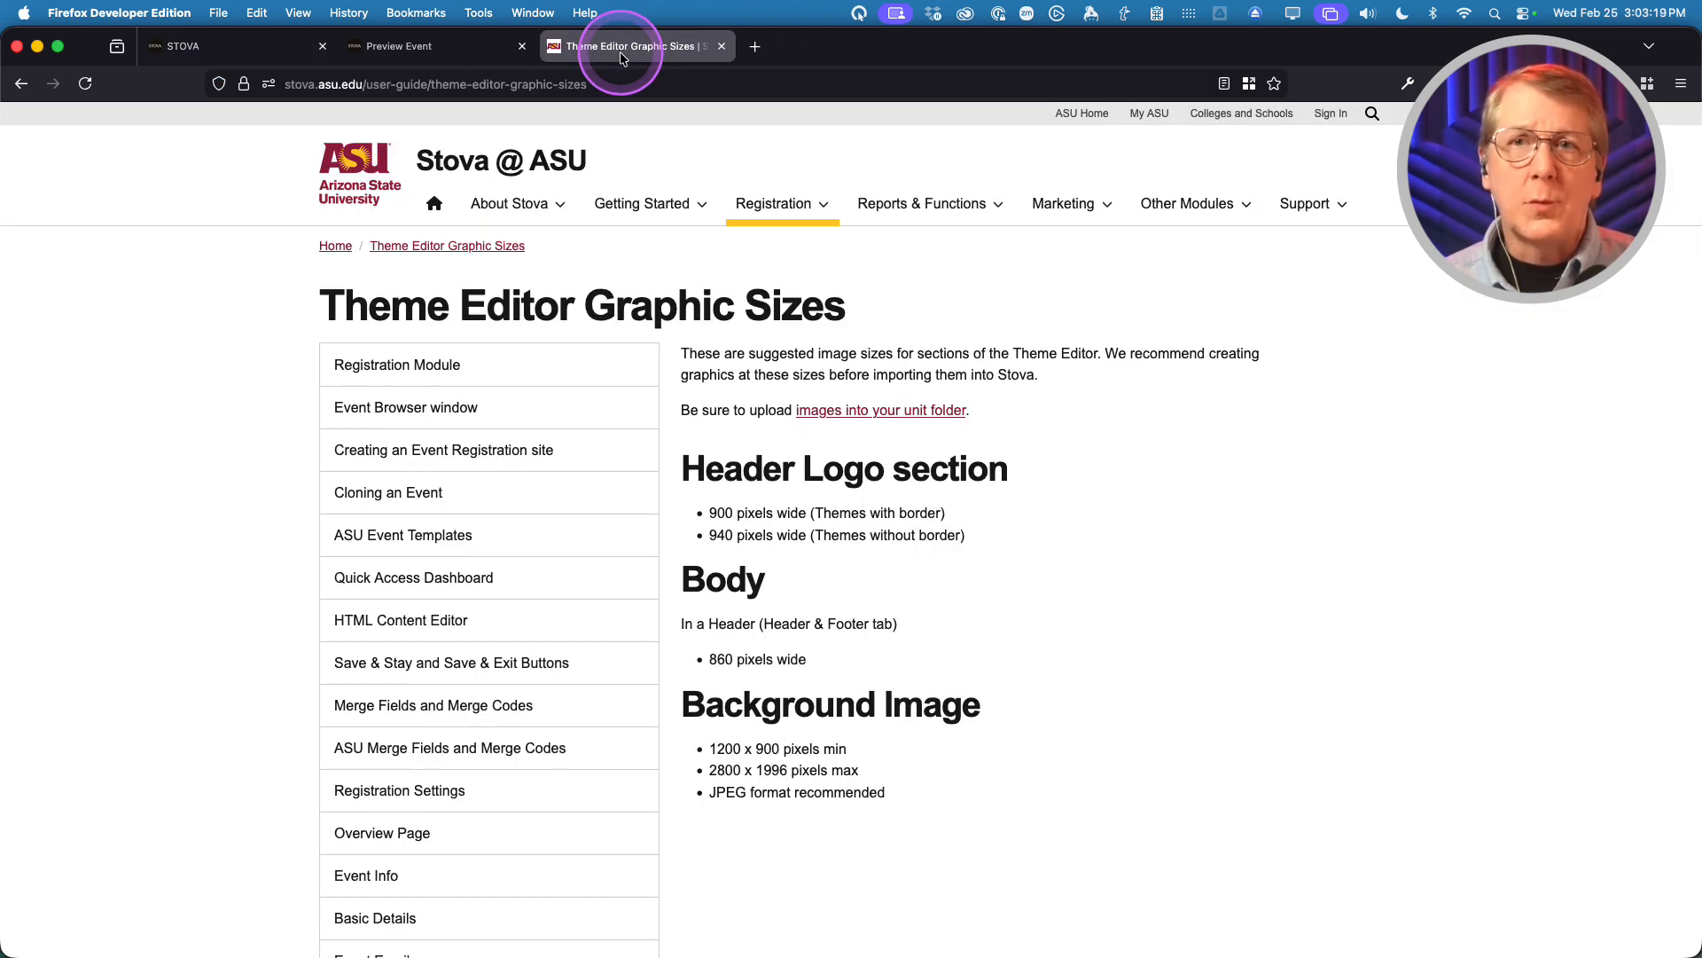
{"action": "left_click", "coordinate": [512, 203]}
{"action": "left_click", "coordinate": [1089, 591]}
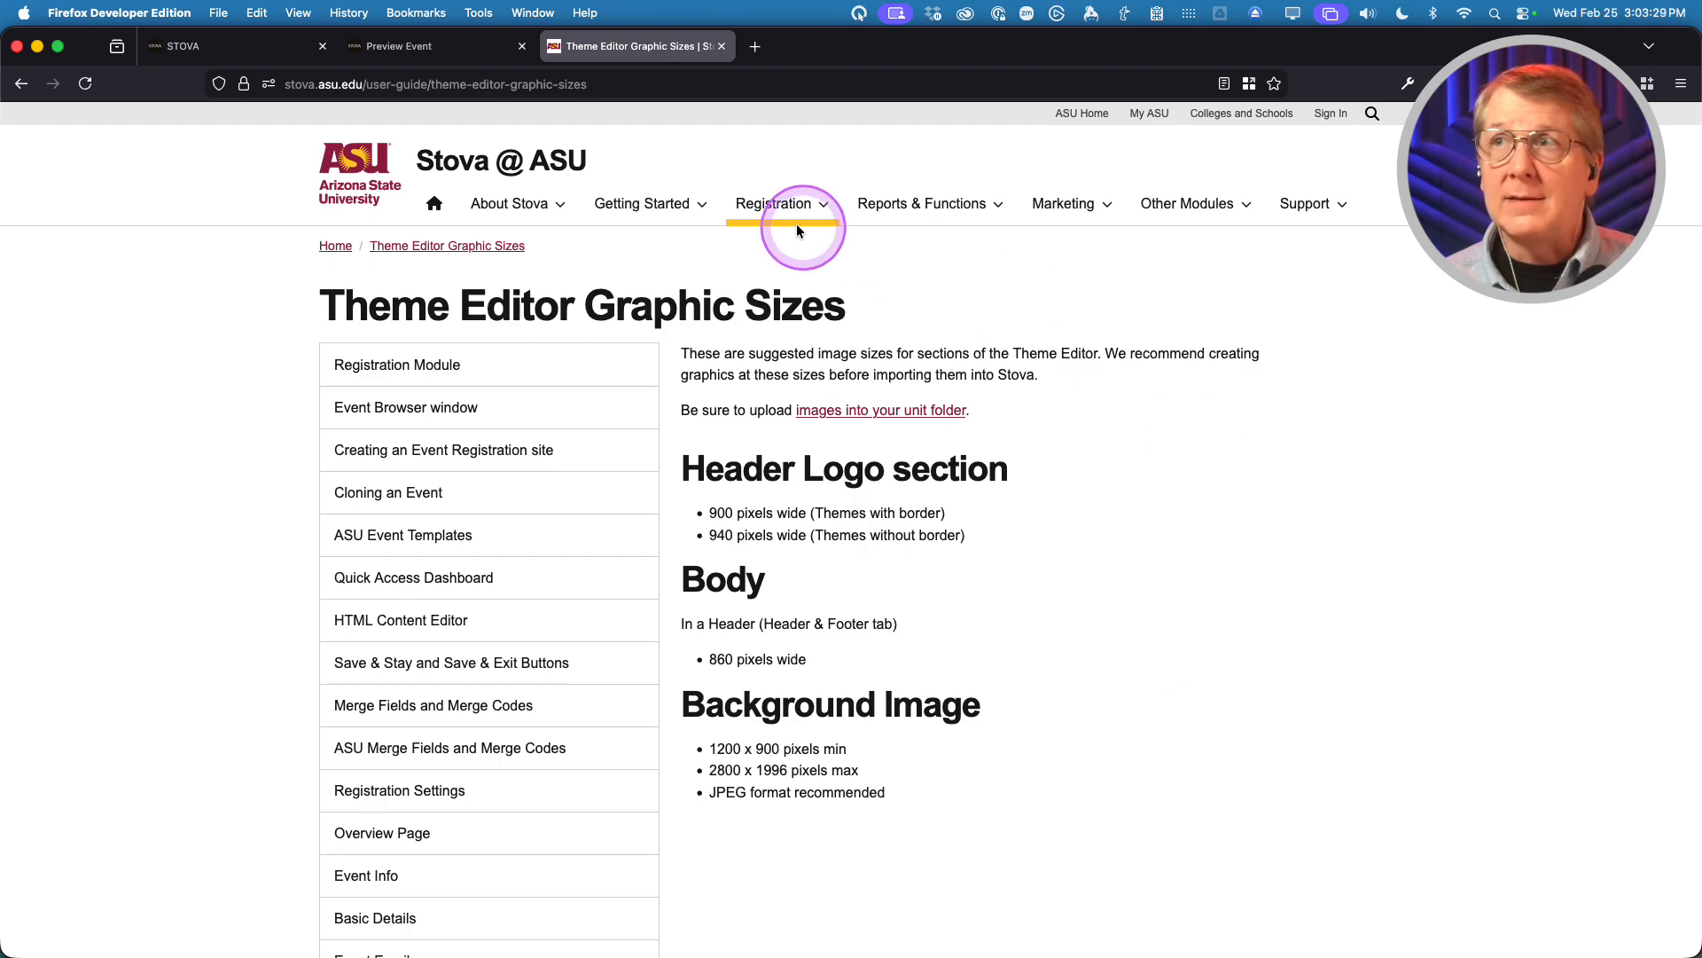
{"action": "left_click", "coordinate": [769, 205]}
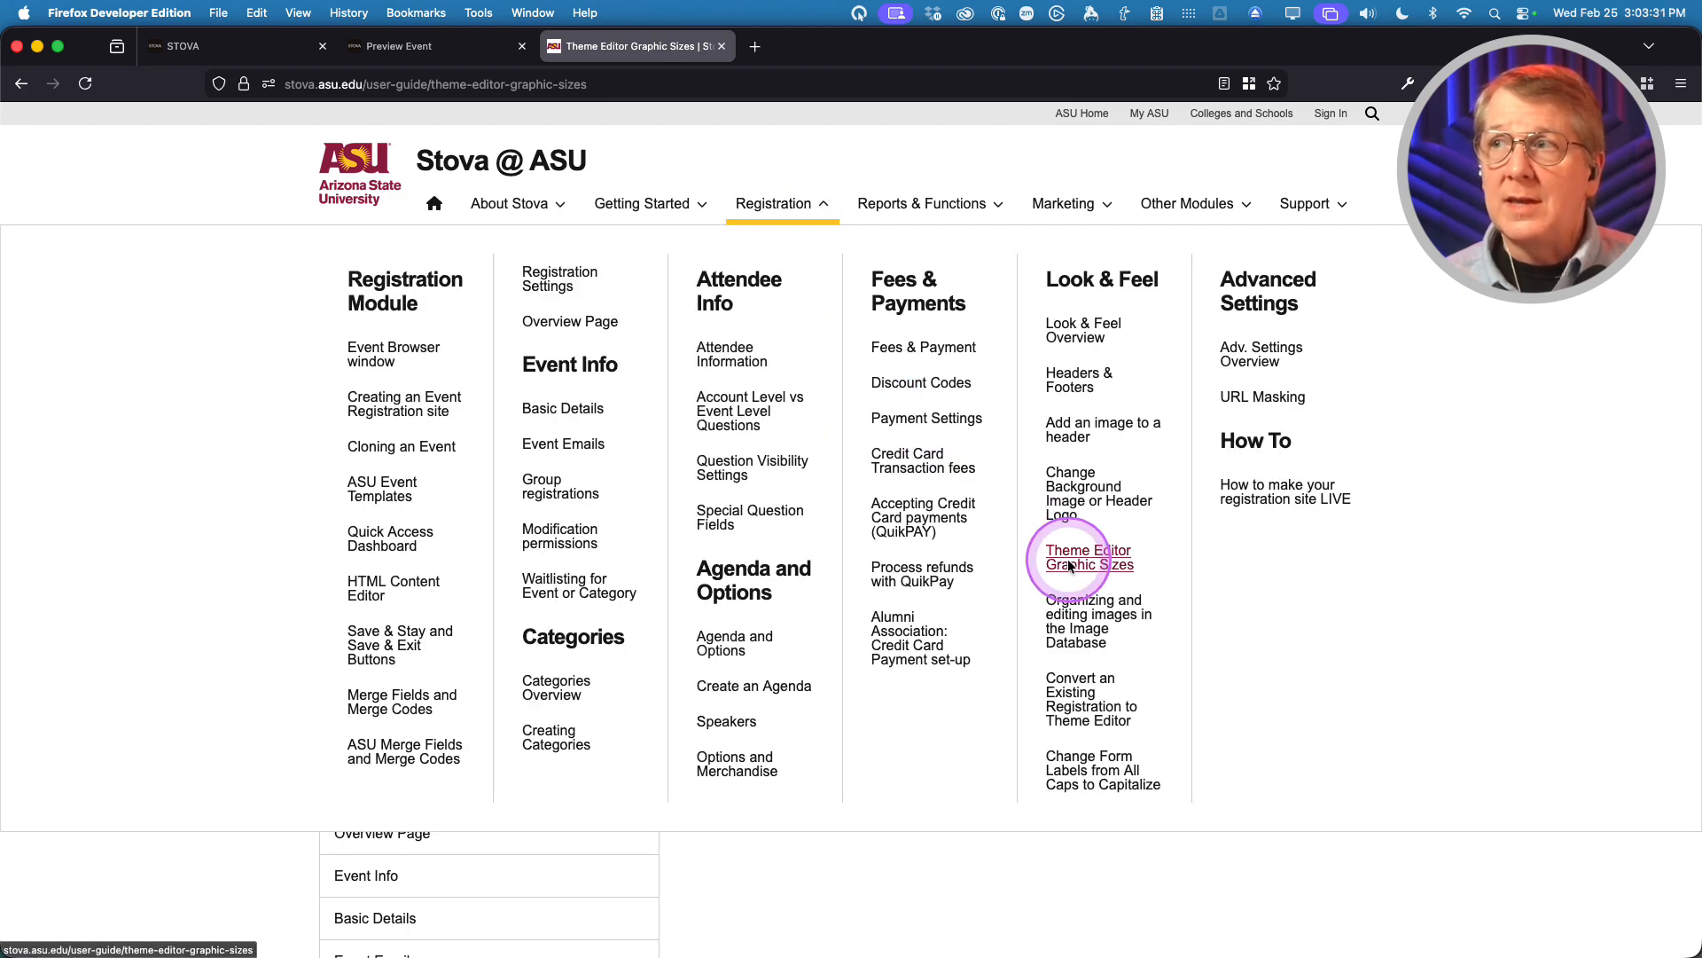
{"action": "left_click", "coordinate": [1227, 841]}
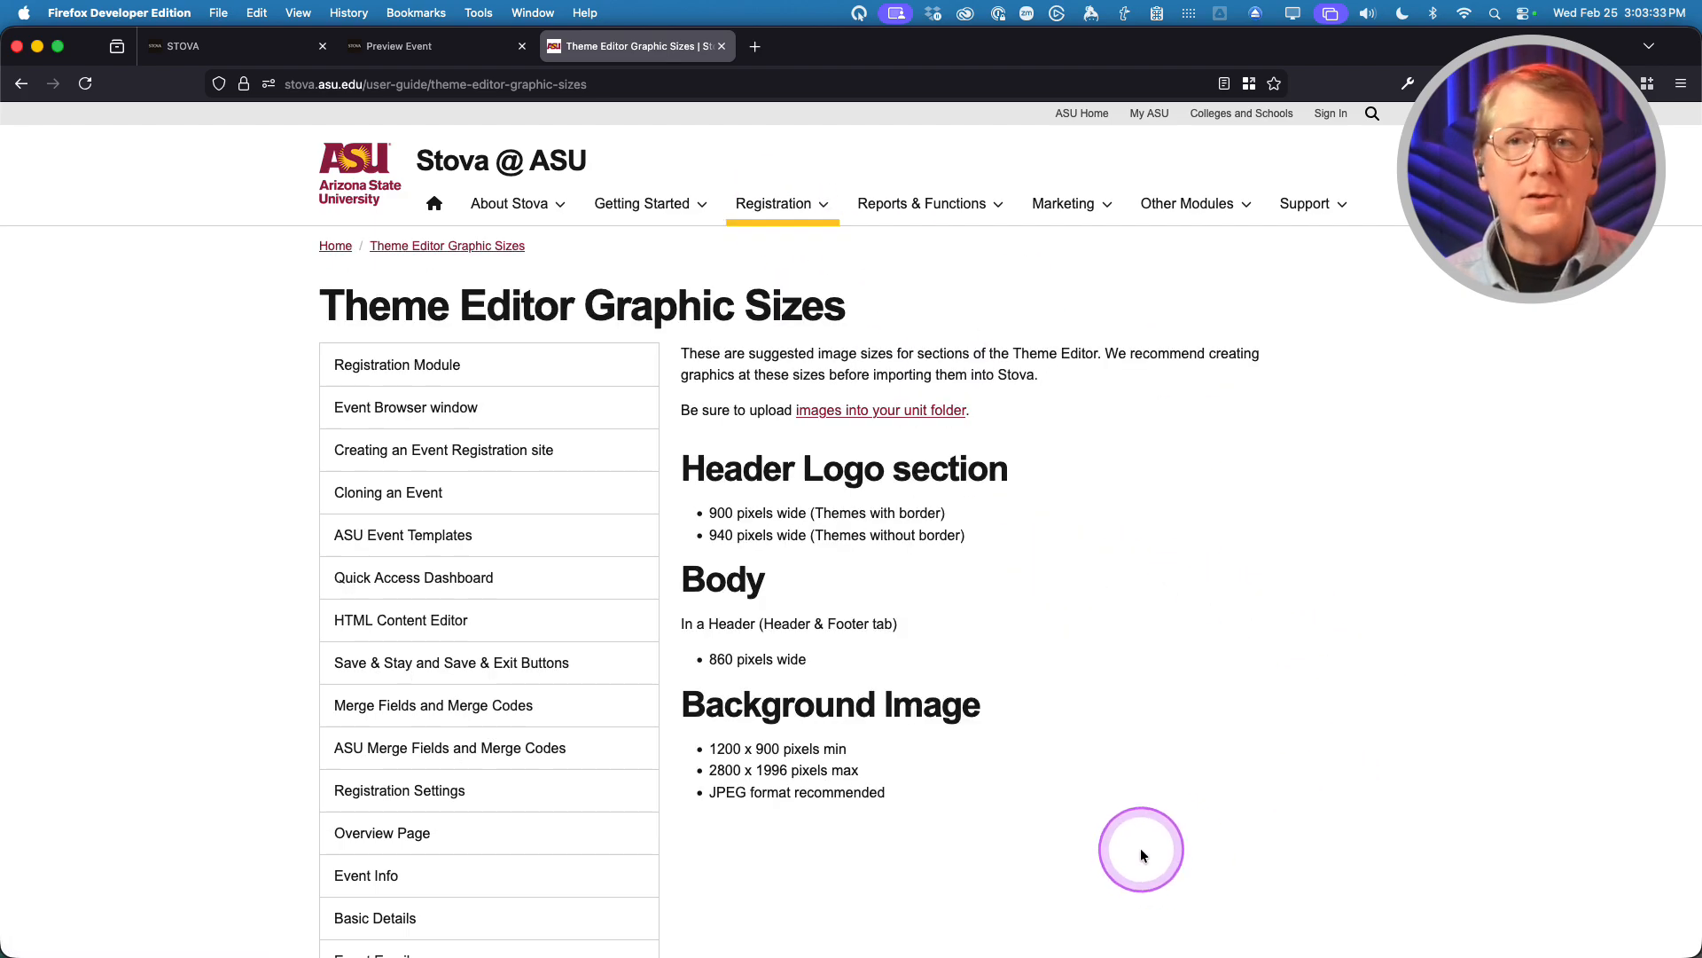
- Open the general advanced settings of the Stova event and view the visual/aesthetic options
{"action": "left_click", "coordinate": [280, 47]}
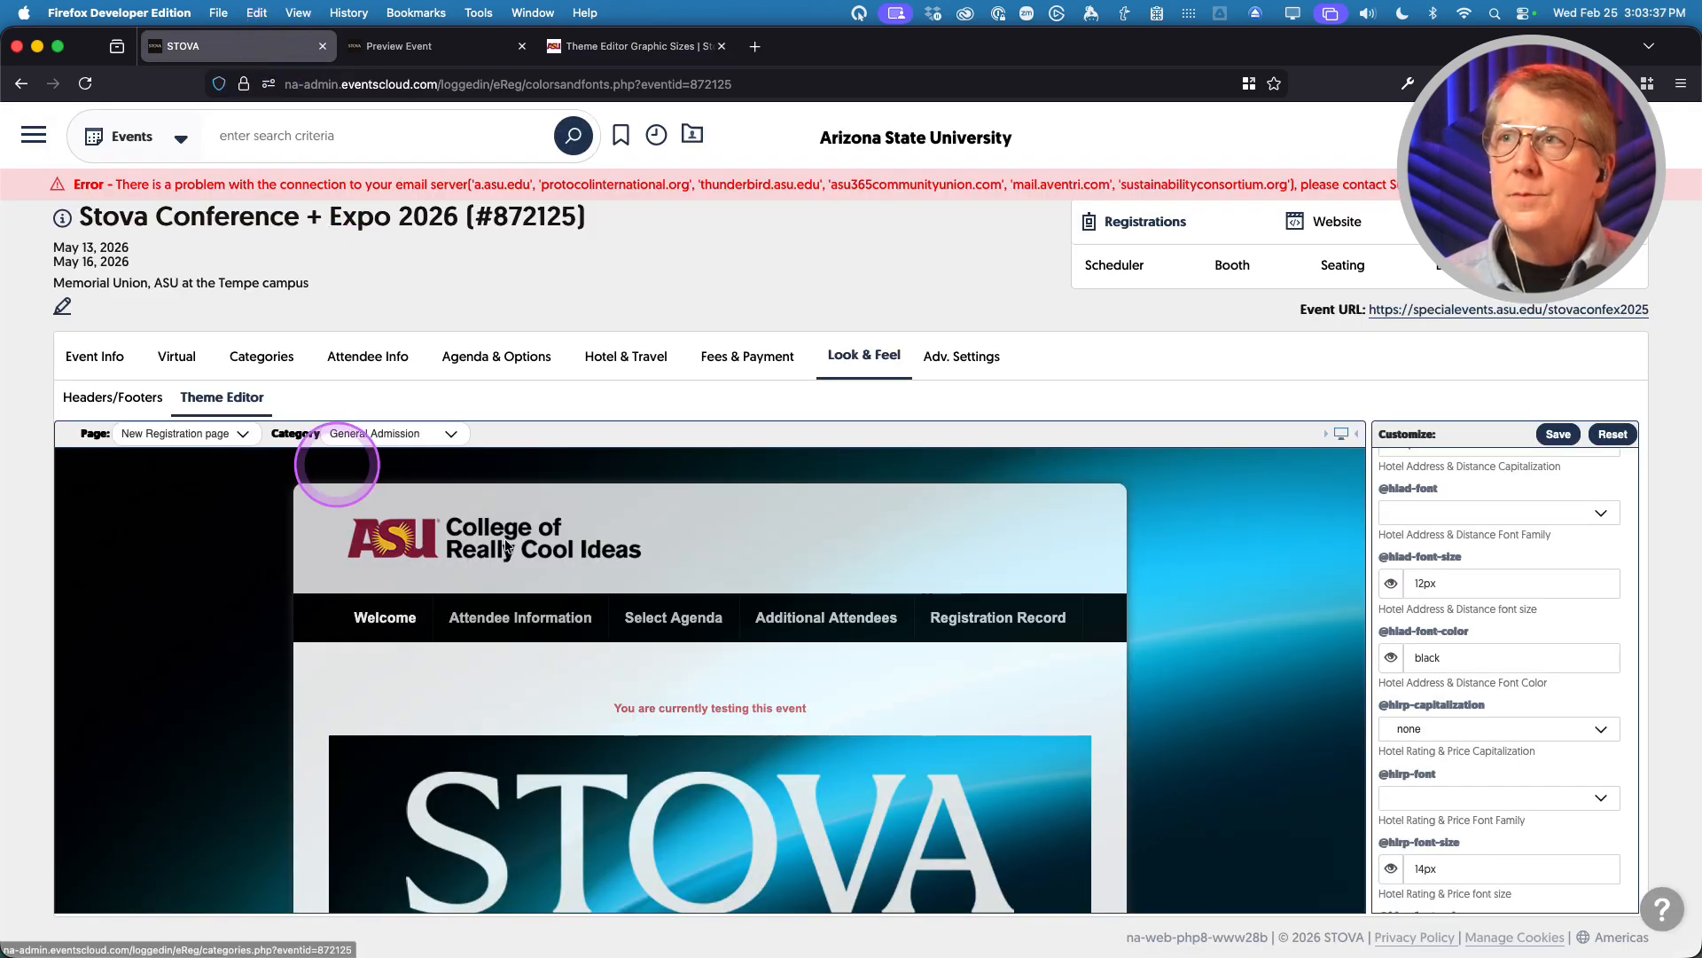
{"action": "left_click", "coordinate": [972, 360]}
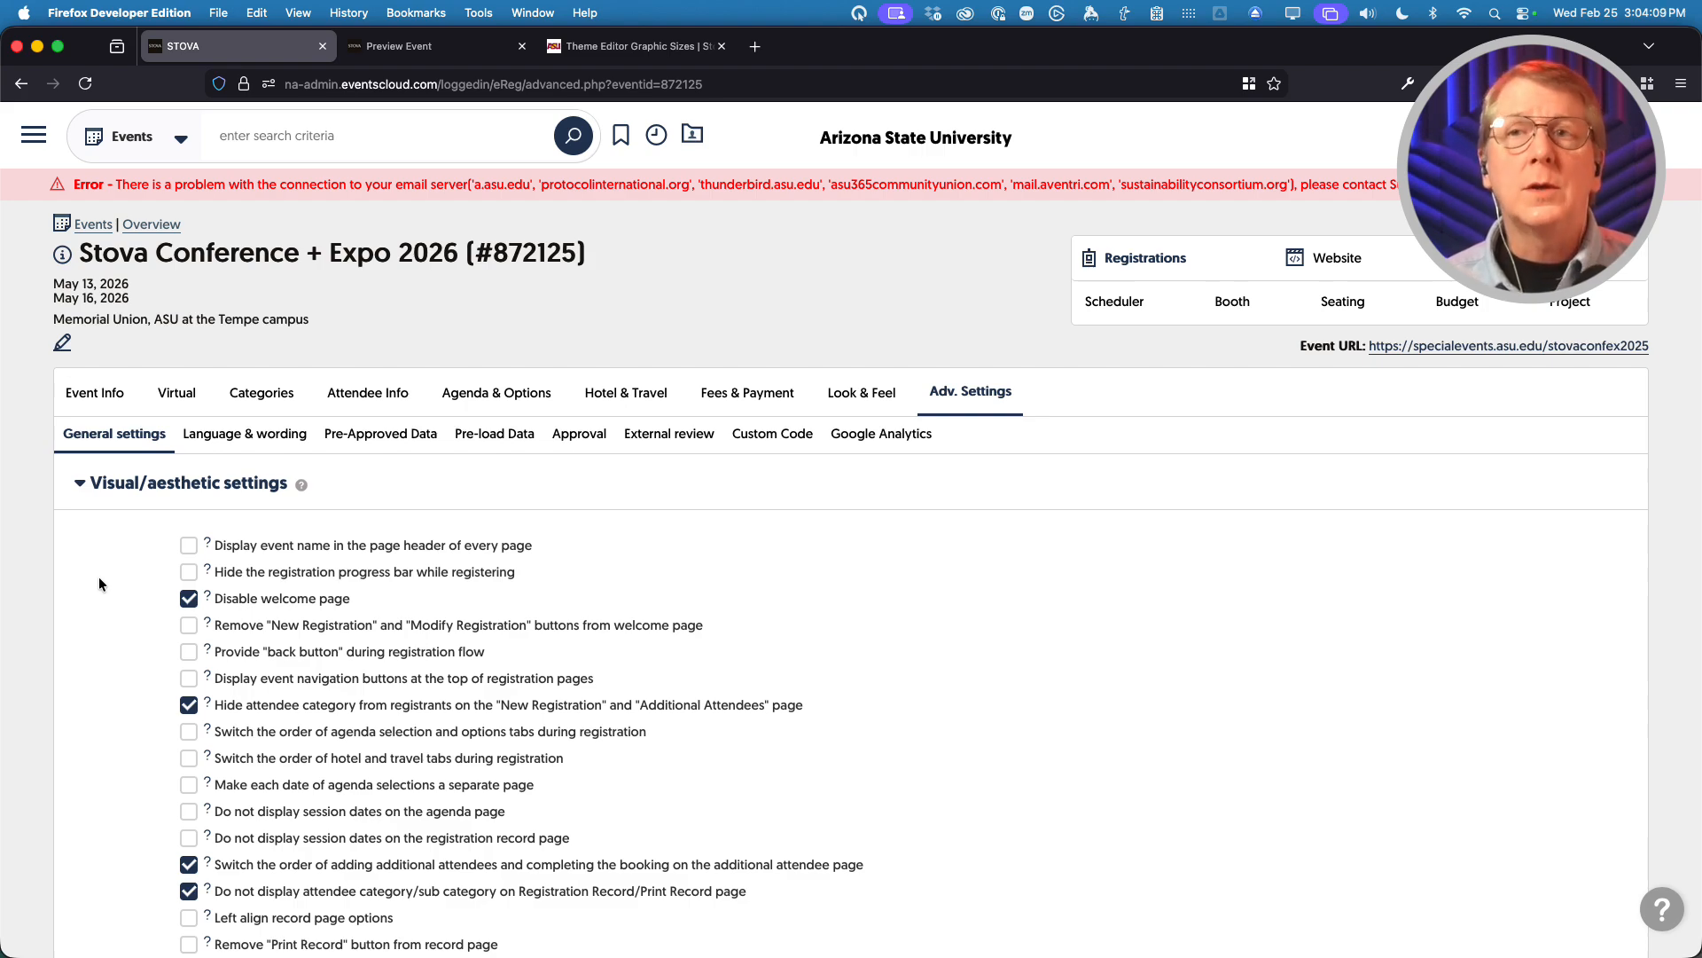
{"action": "scroll", "coordinate": [115, 573], "scroll_direction": "down", "scroll_amount": 1}
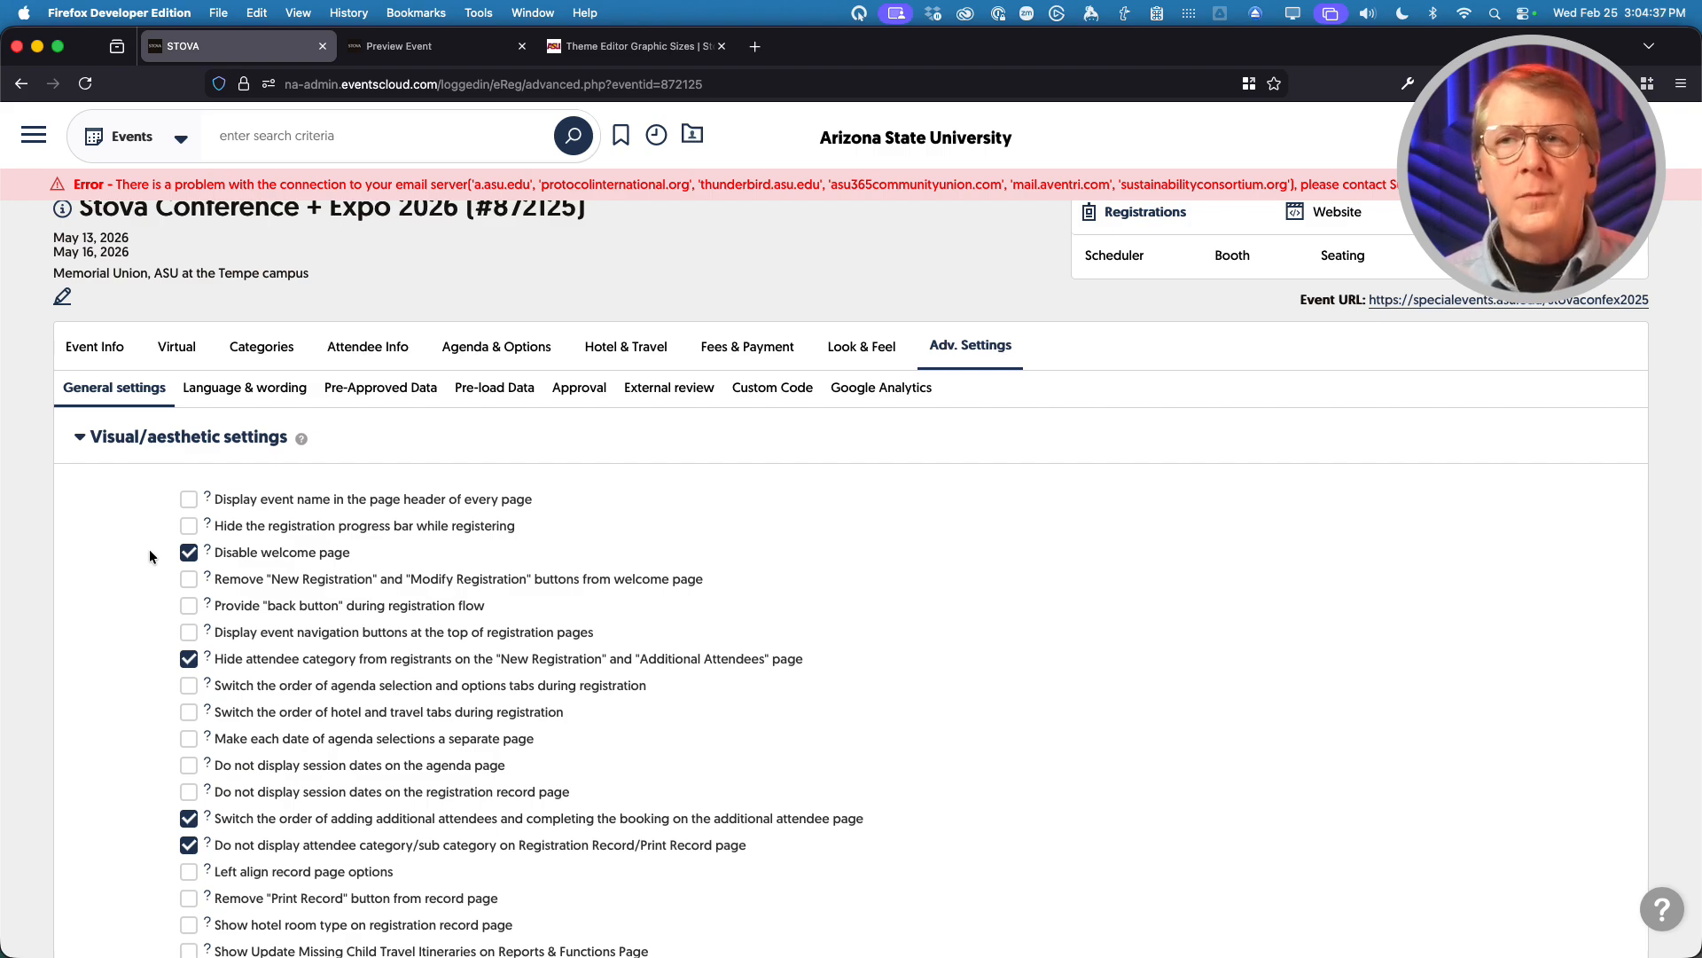
- Turn off the Disable welcome page option in the visual/aesthetic settings and save
{"action": "left_click", "coordinate": [188, 553]}
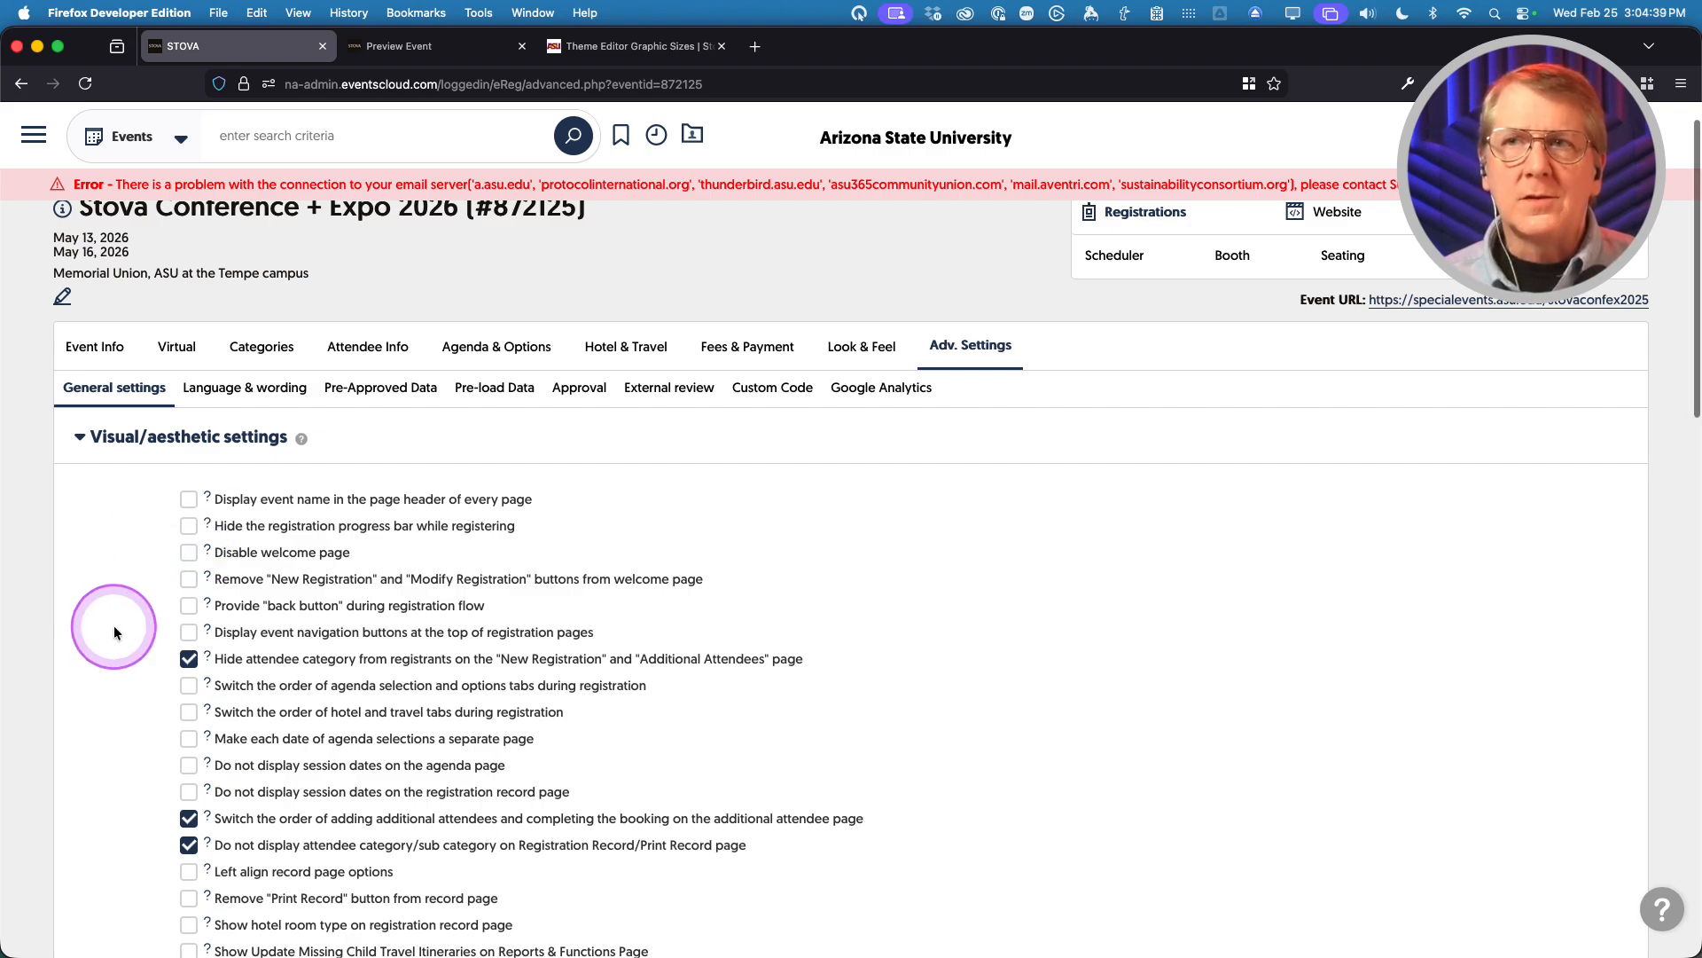
{"action": "scroll", "coordinate": [128, 626], "scroll_direction": "down", "scroll_amount": 20}
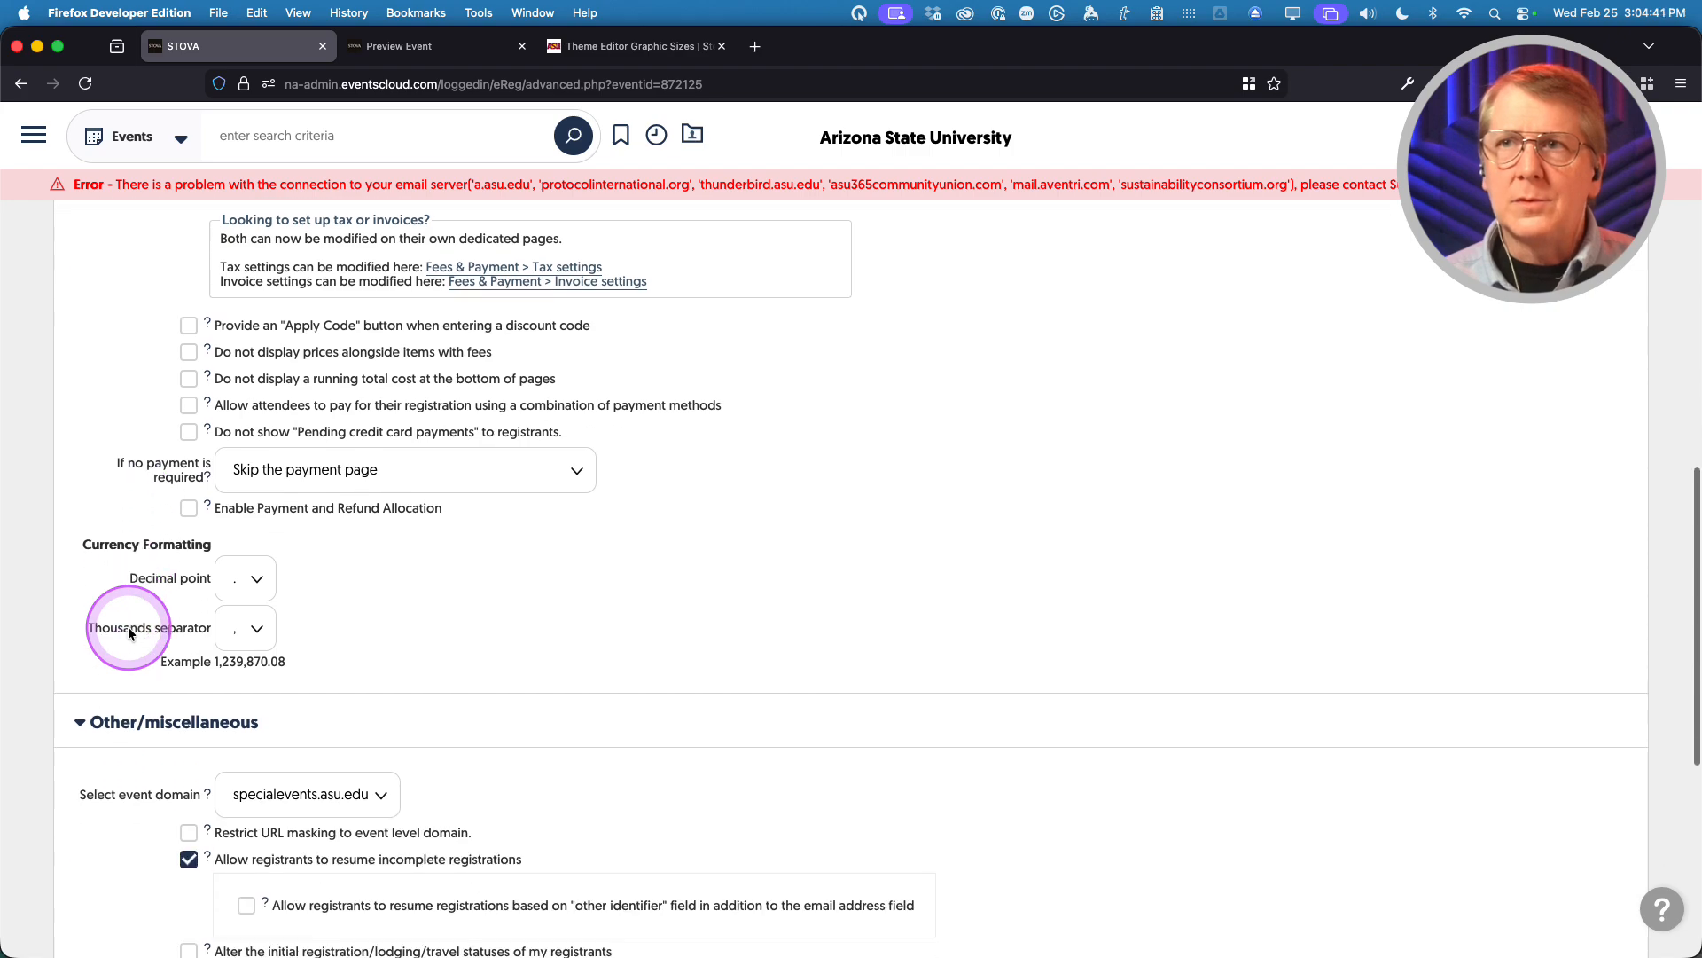
{"action": "left_click", "coordinate": [759, 873]}
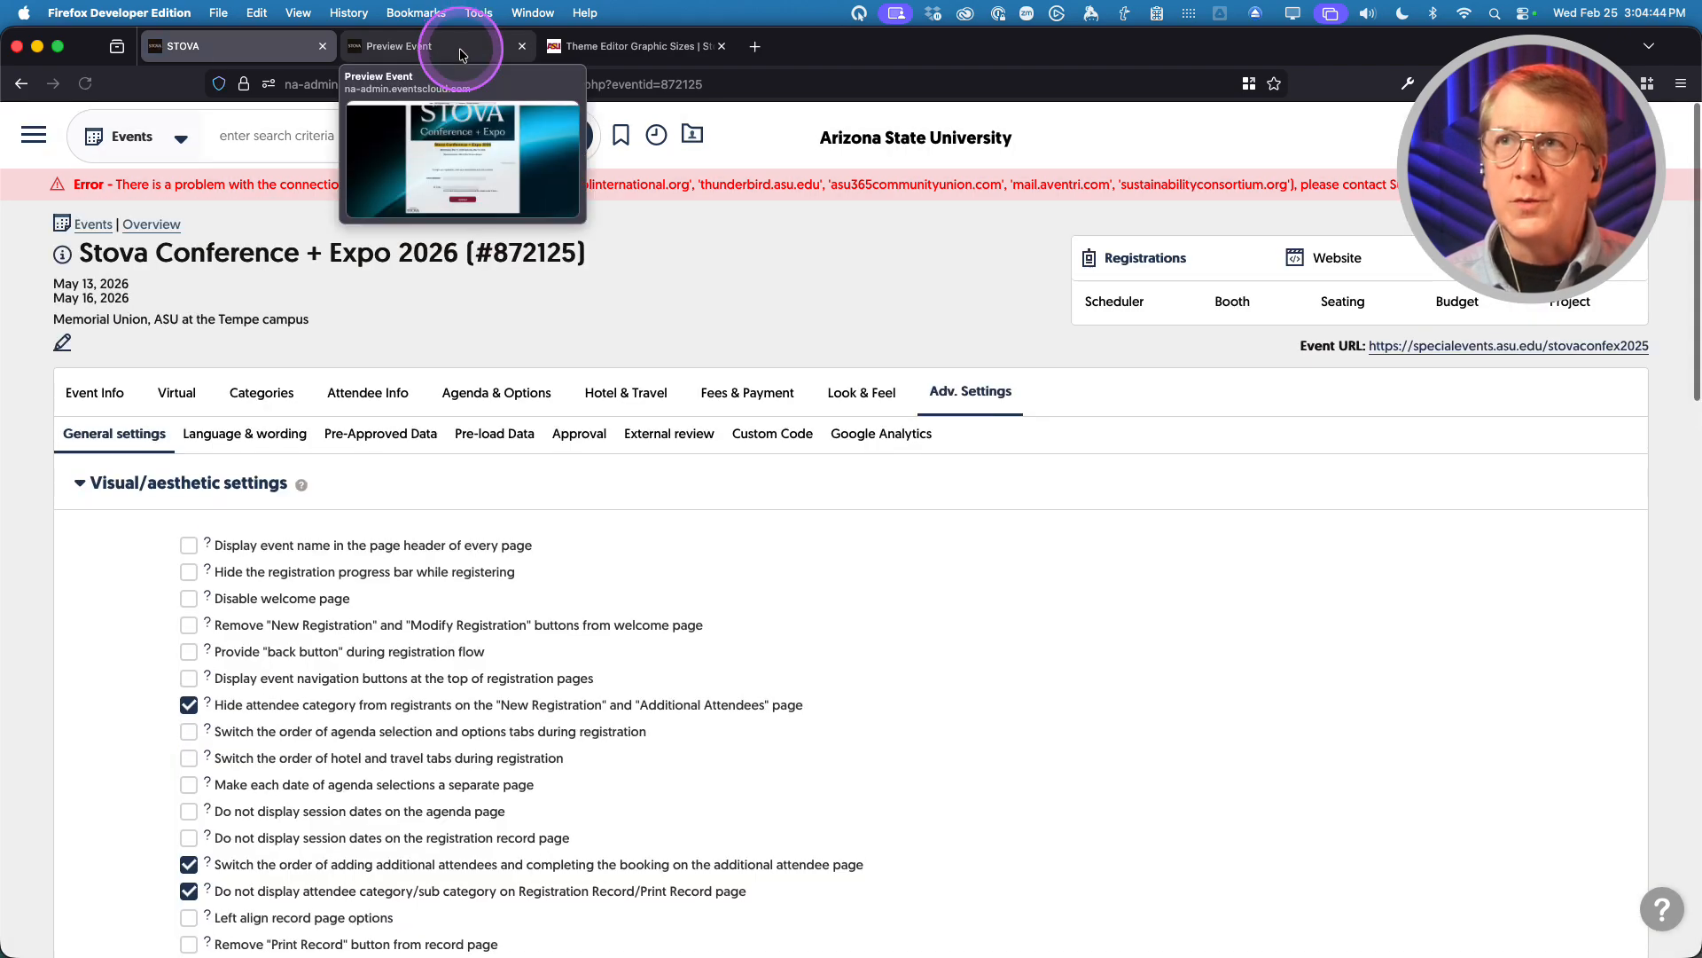
- Reload the event preview and examine the Welcome page with its registration buttons
{"action": "left_click", "coordinate": [459, 46]}
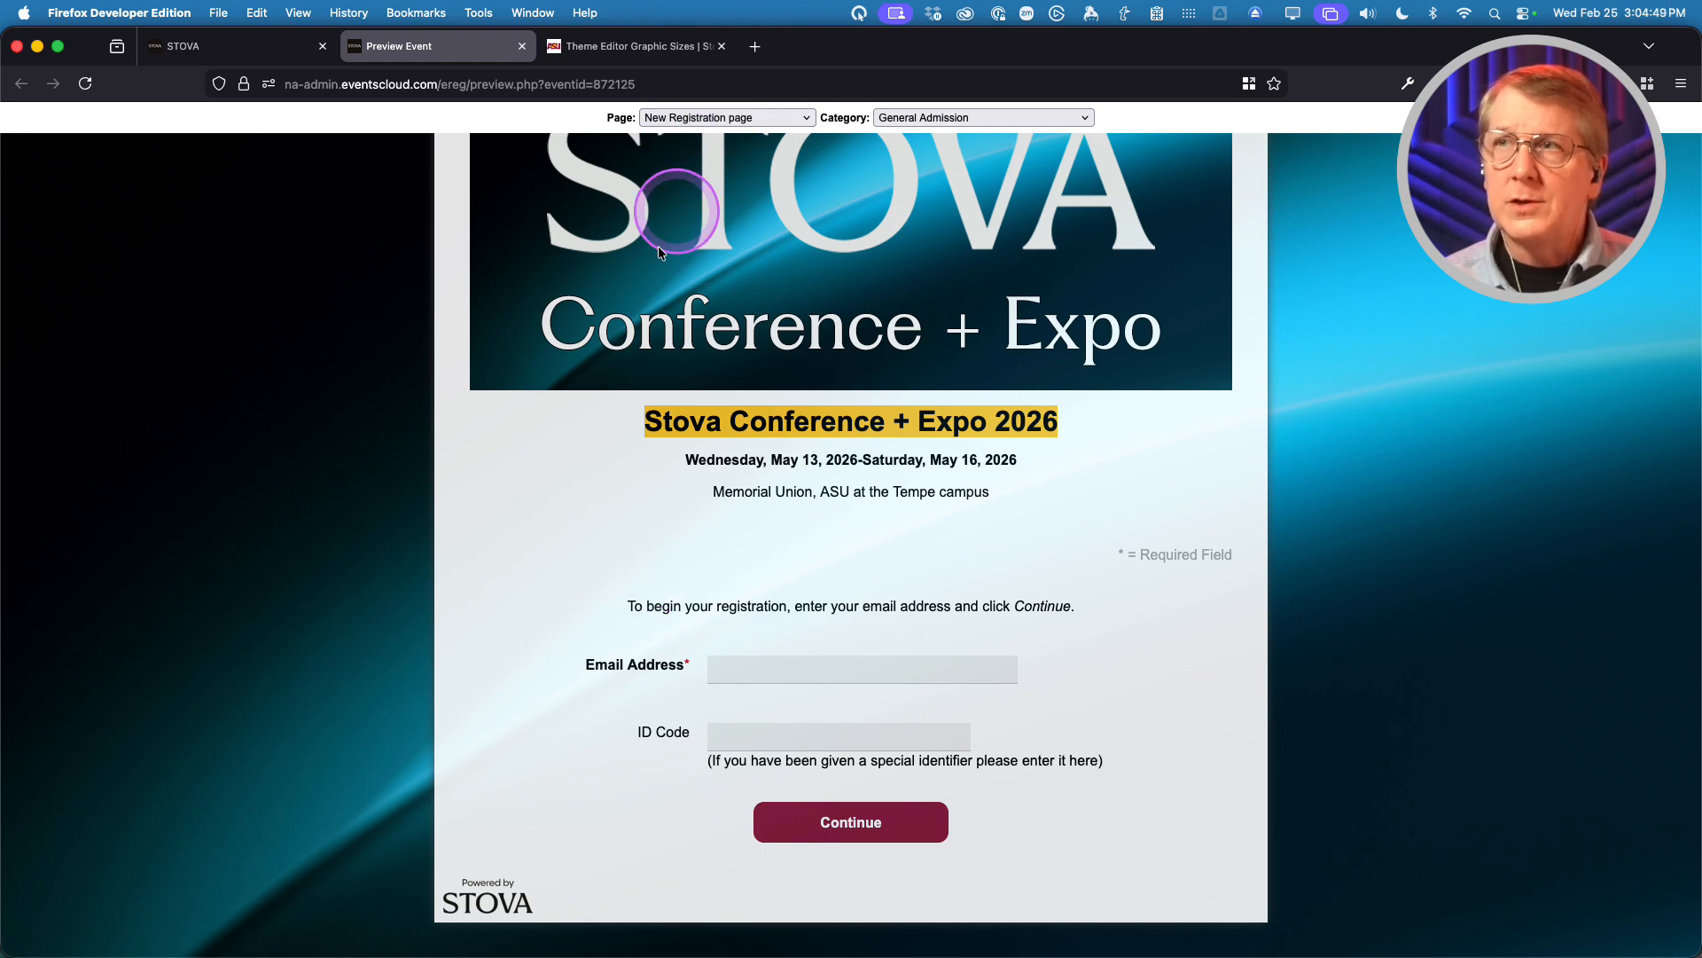
{"action": "key", "text": "super+r"}
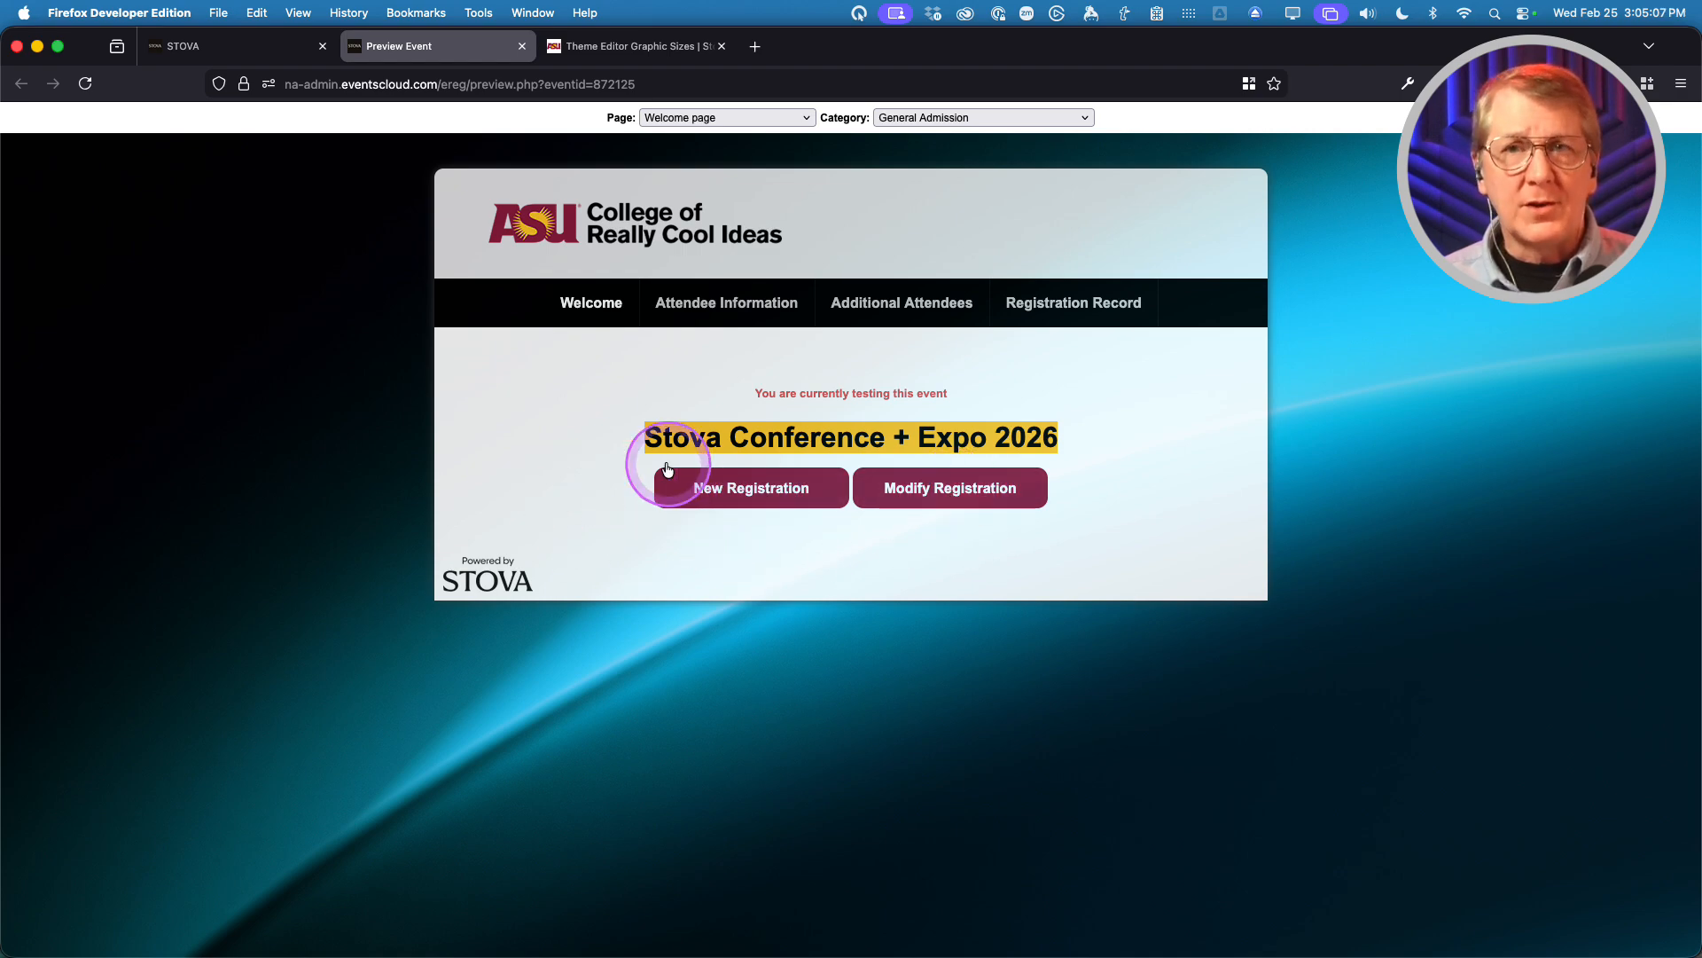
{"action": "left_click", "coordinate": [558, 504]}
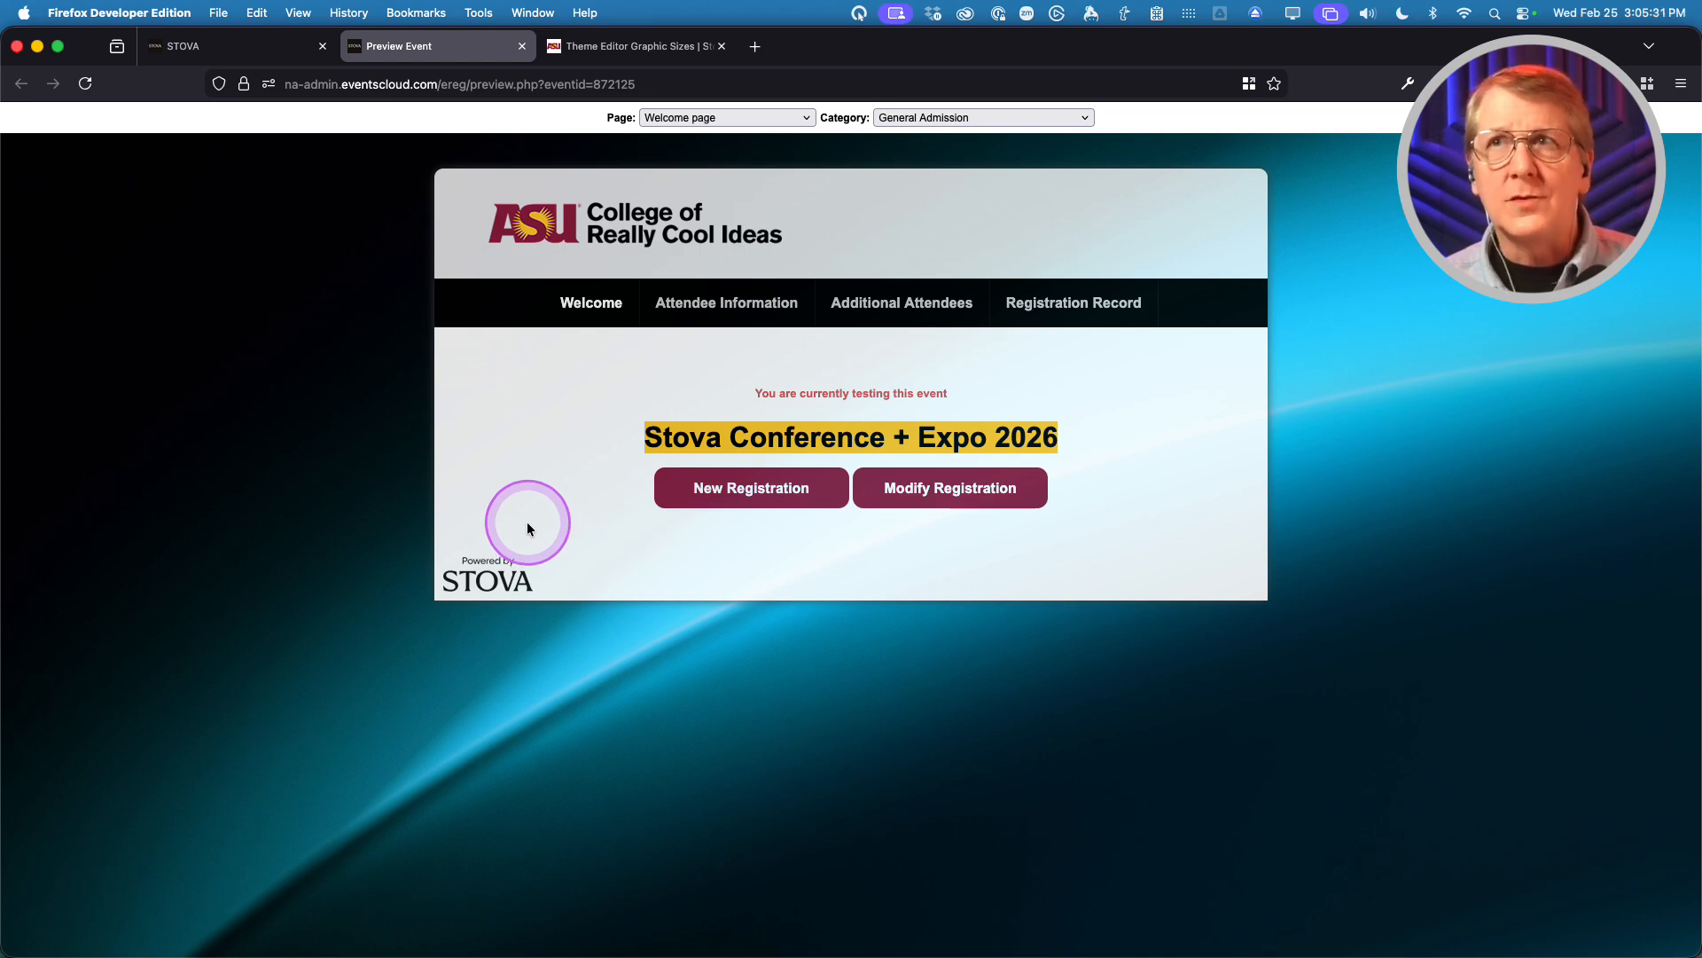
- Turn the Disable welcome page option back on in the general advanced settings and save
{"action": "left_click", "coordinate": [277, 54]}
{"action": "left_click", "coordinate": [188, 603]}
{"action": "scroll", "coordinate": [129, 649], "scroll_direction": "down", "scroll_amount": 10}
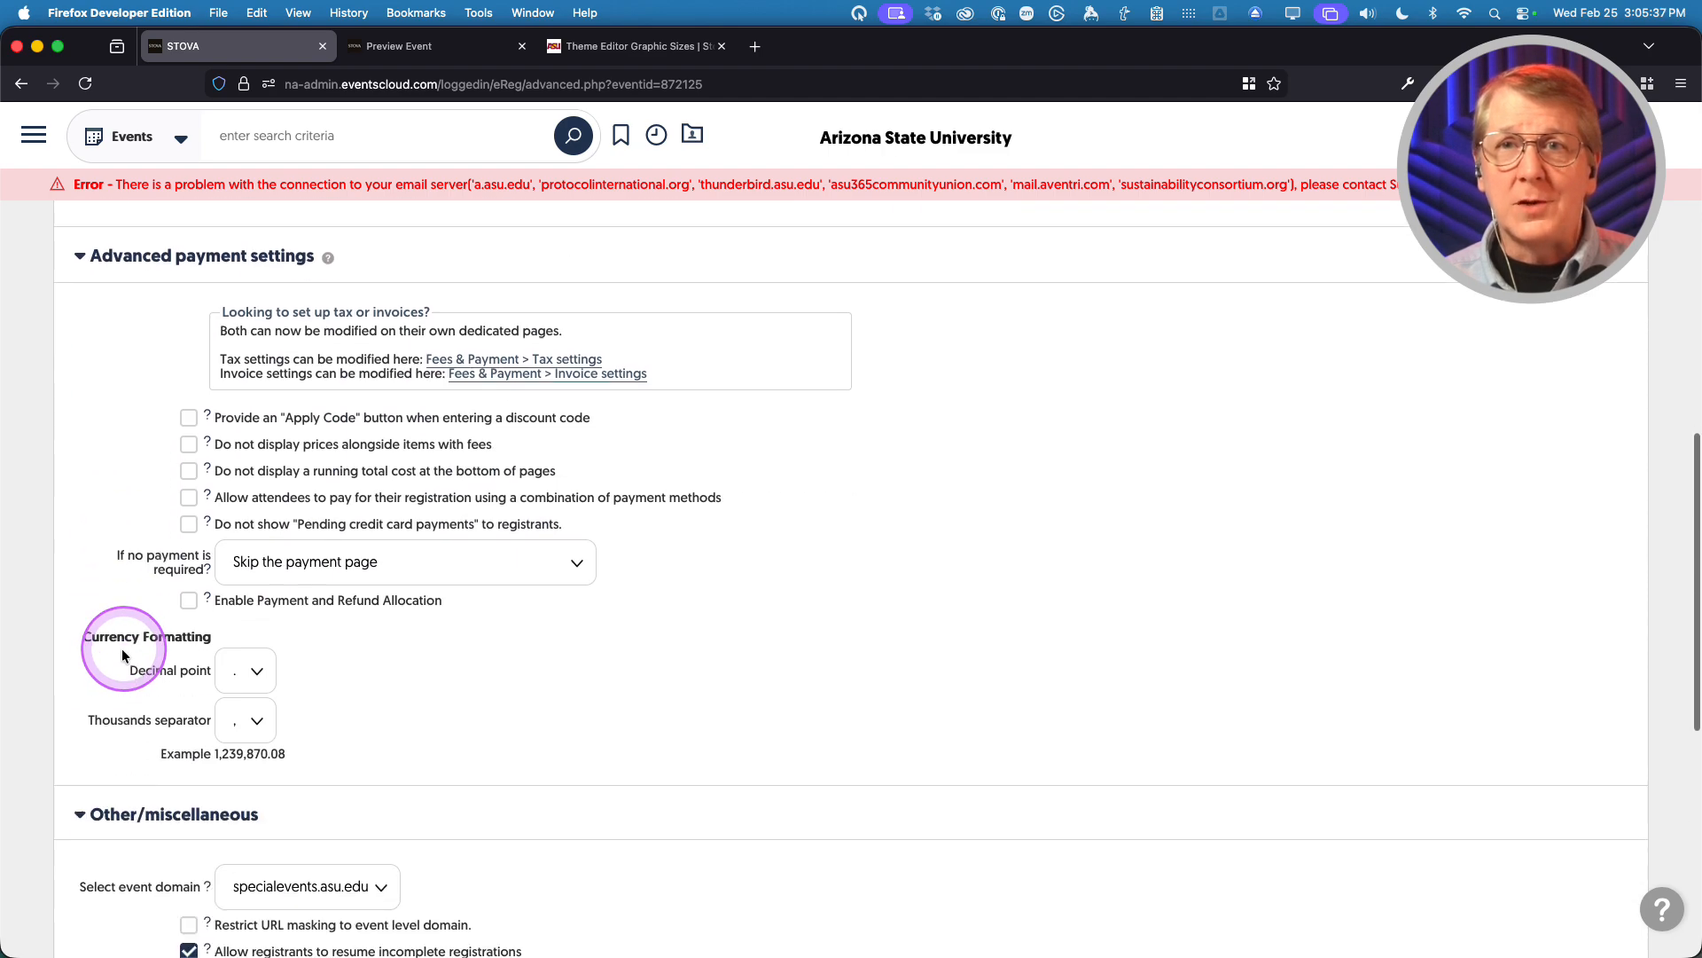
{"action": "scroll", "coordinate": [133, 665], "scroll_direction": "down", "scroll_amount": 7}
{"action": "left_click", "coordinate": [716, 891]}
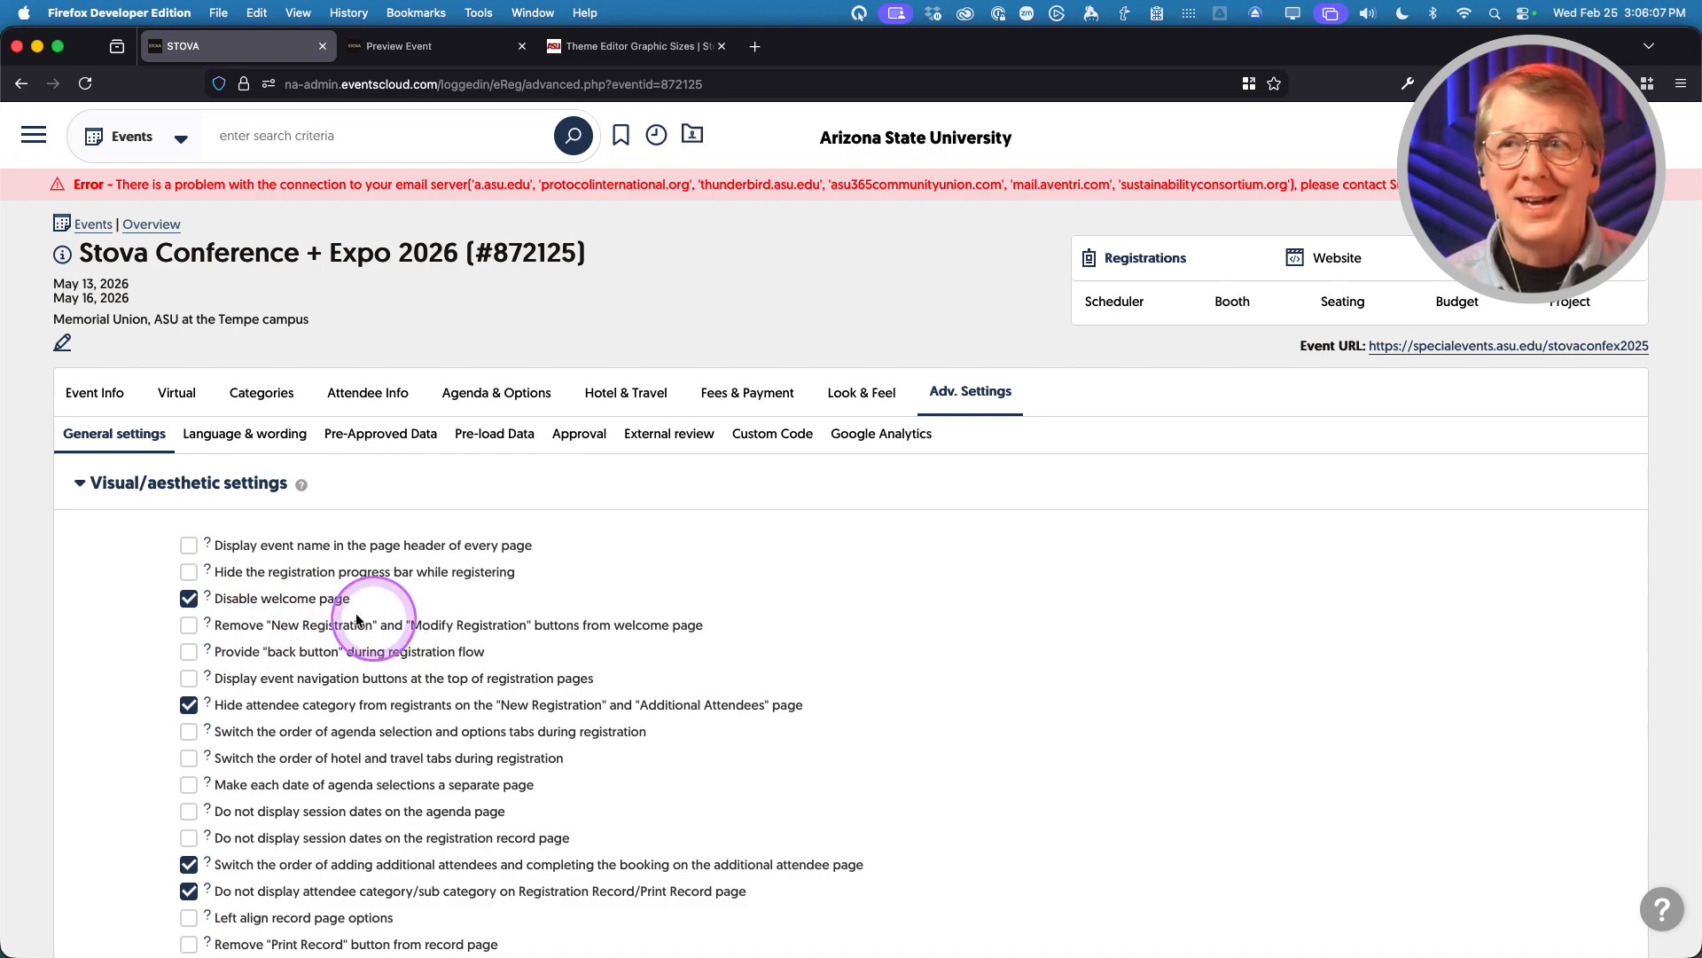
- Review the visual/aesthetic options, including hiding the attendee category and switching the order on the additional attendee page
{"action": "scroll", "coordinate": [109, 630], "scroll_direction": "down", "scroll_amount": 1}
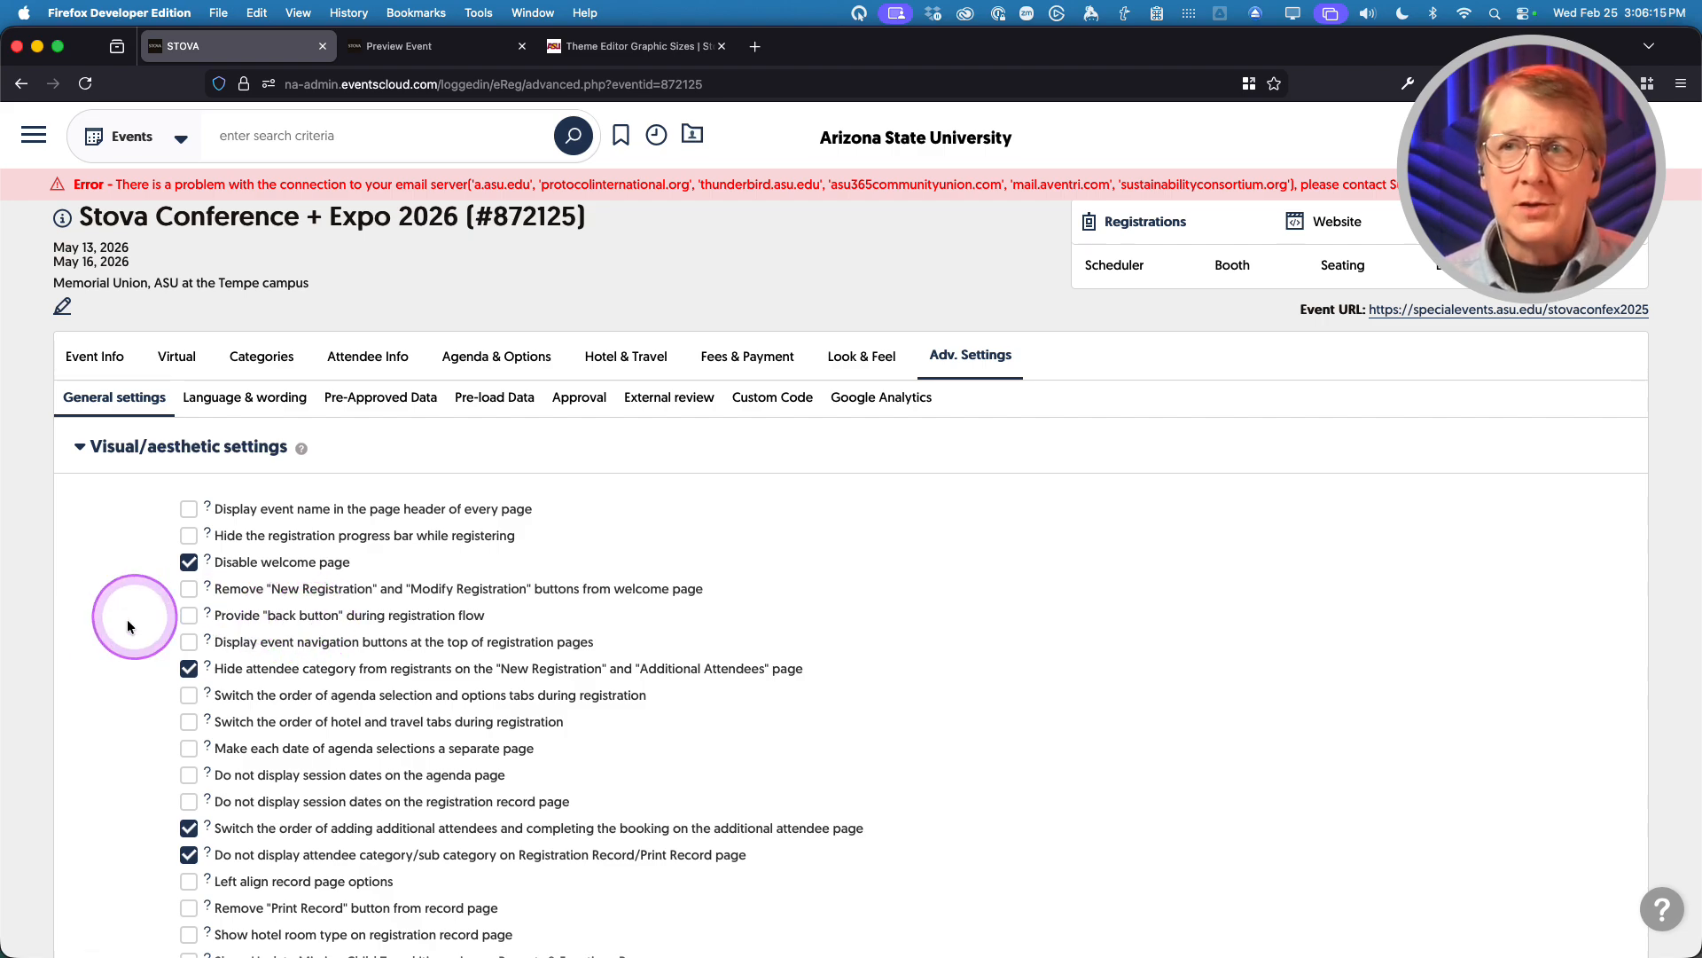
{"action": "scroll", "coordinate": [124, 647], "scroll_direction": "down", "scroll_amount": 2}
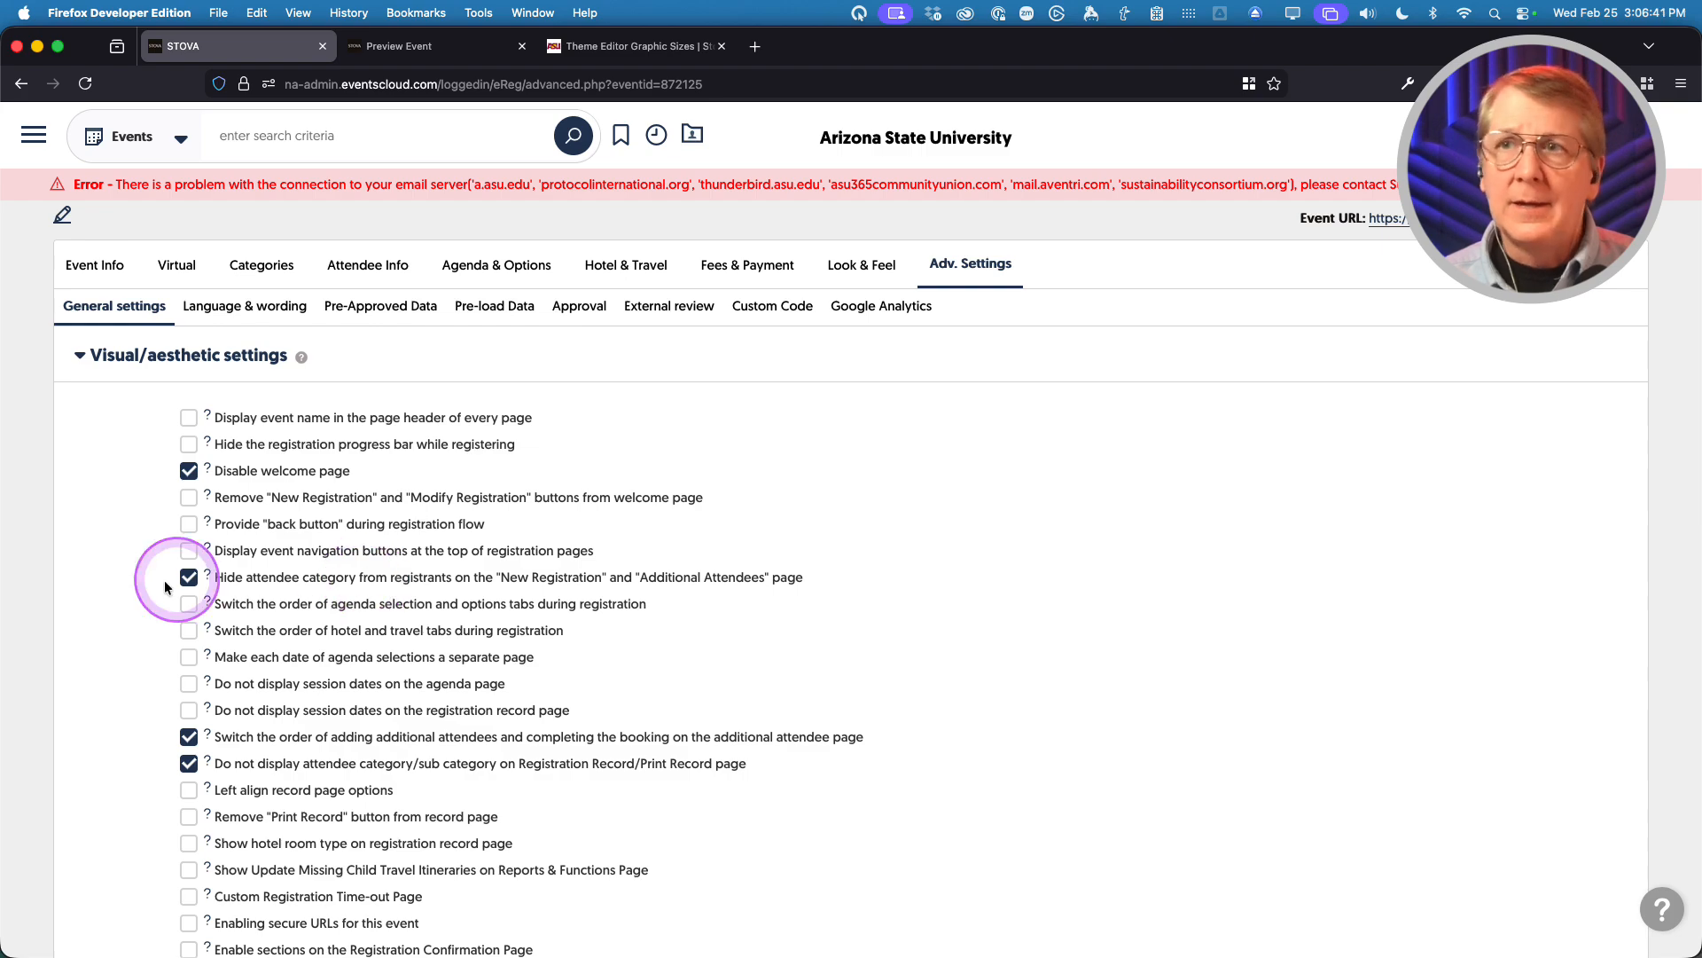
{"action": "scroll", "coordinate": [103, 640], "scroll_direction": "down", "scroll_amount": 2}
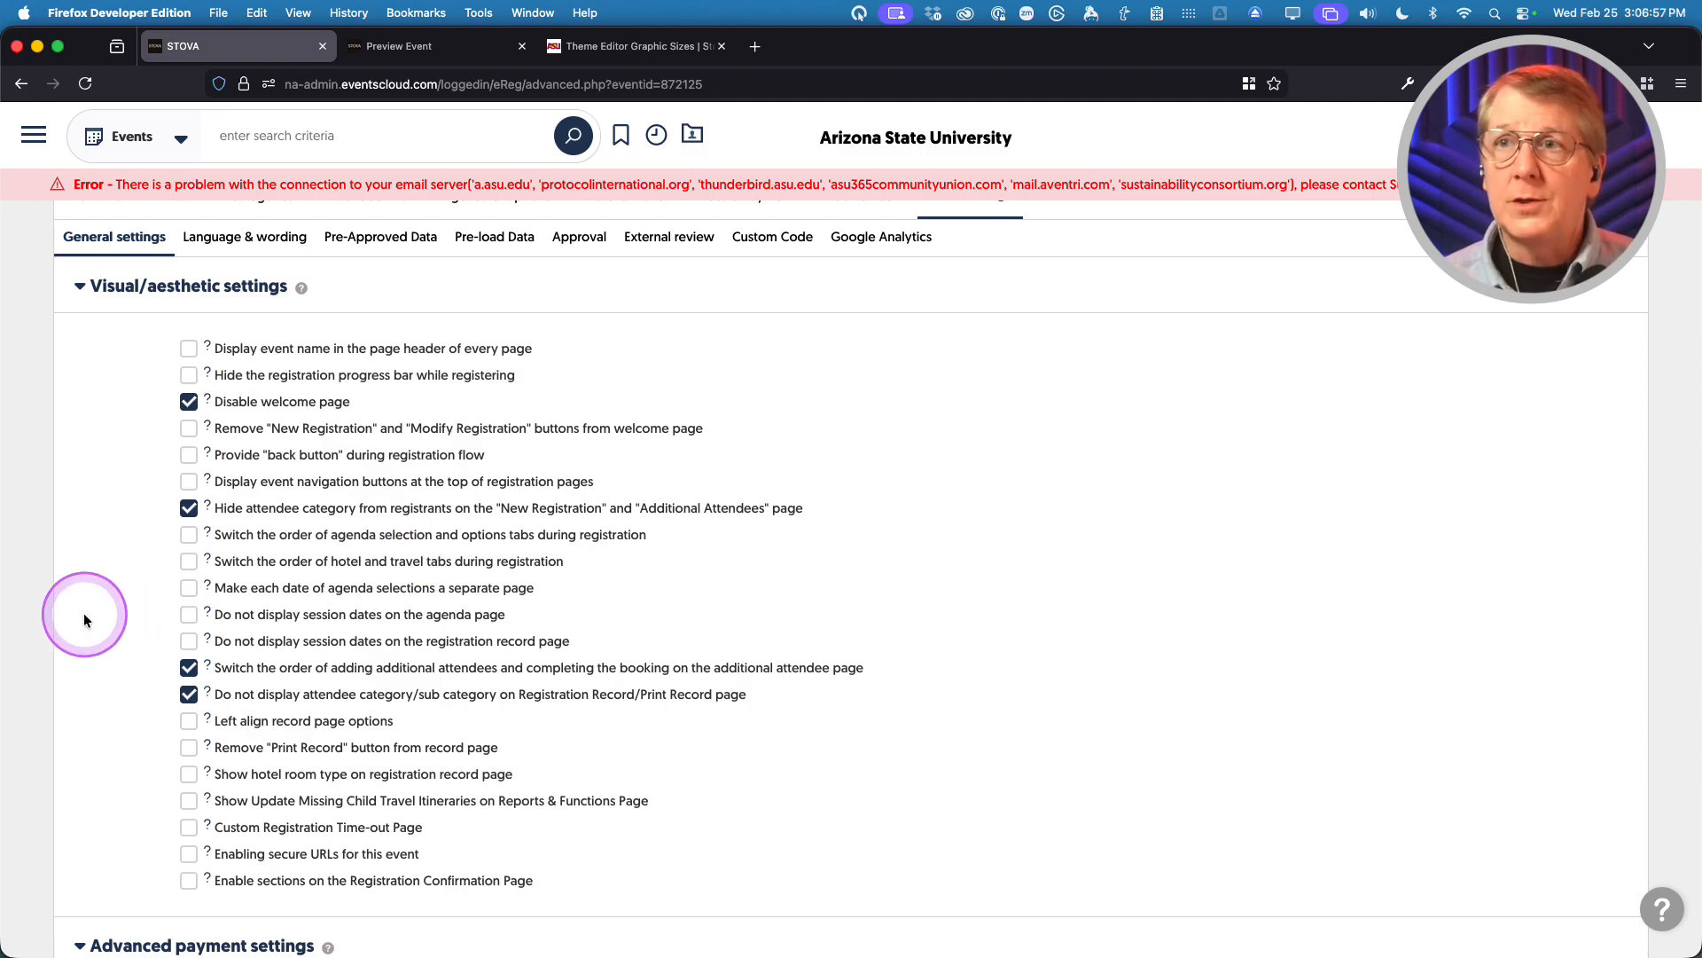
{"action": "scroll", "coordinate": [94, 619], "scroll_direction": "down", "scroll_amount": 1}
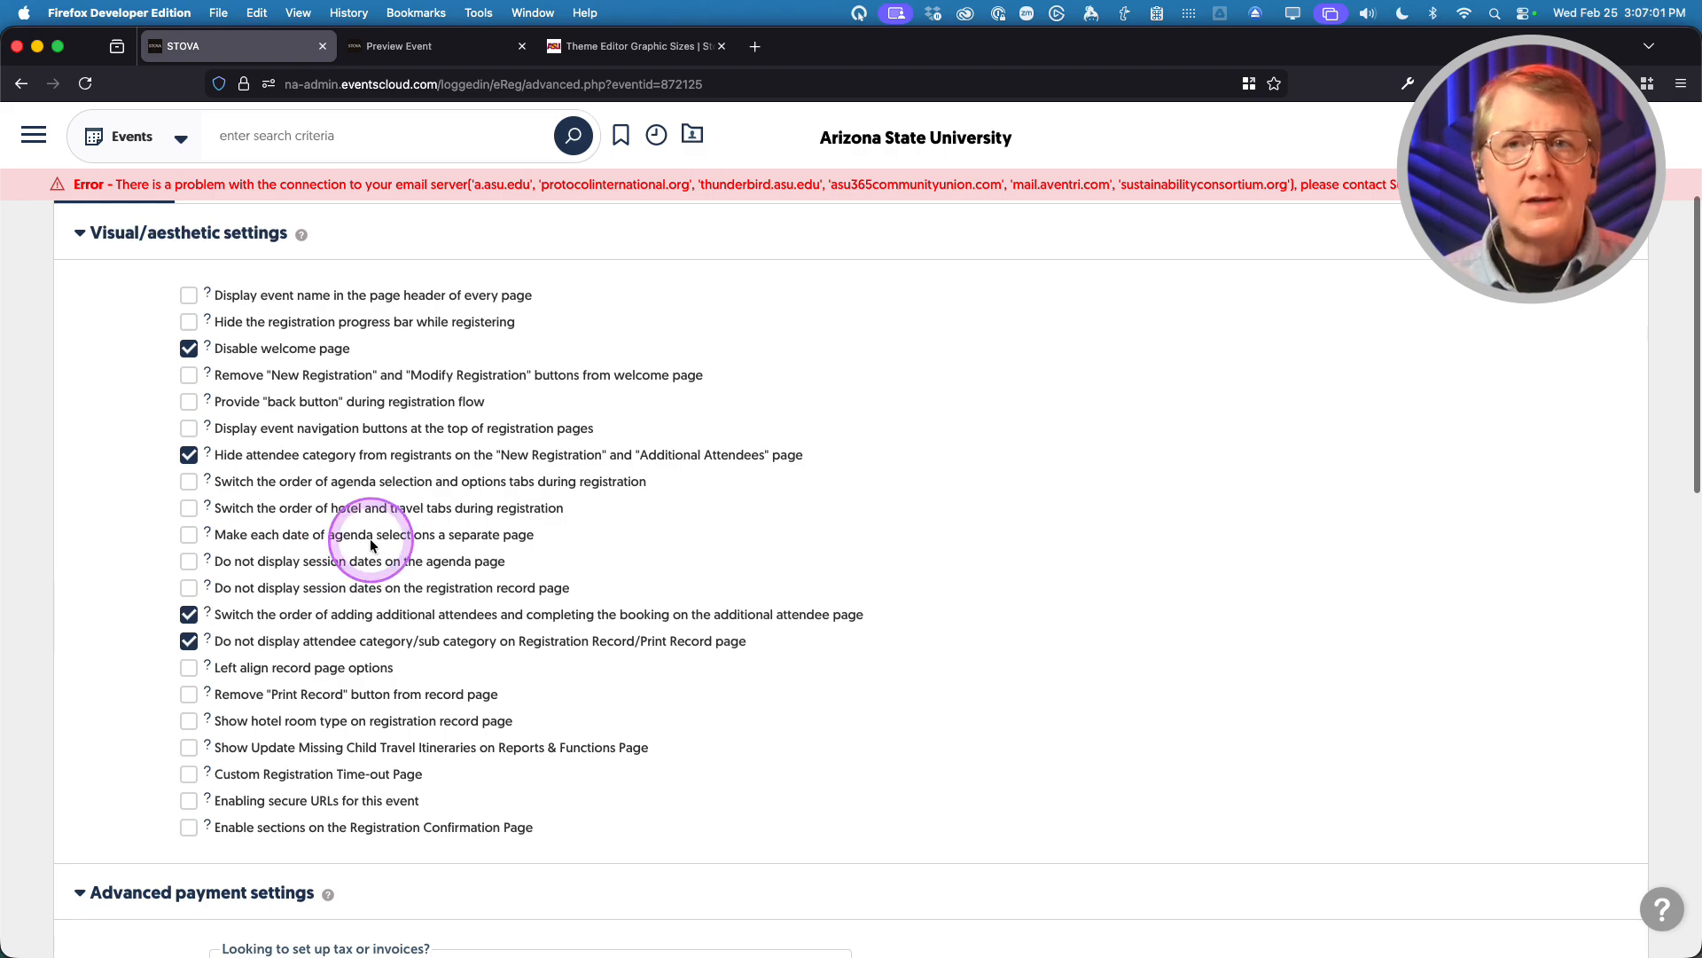
{"action": "scroll", "coordinate": [125, 568], "scroll_direction": "down", "scroll_amount": 1}
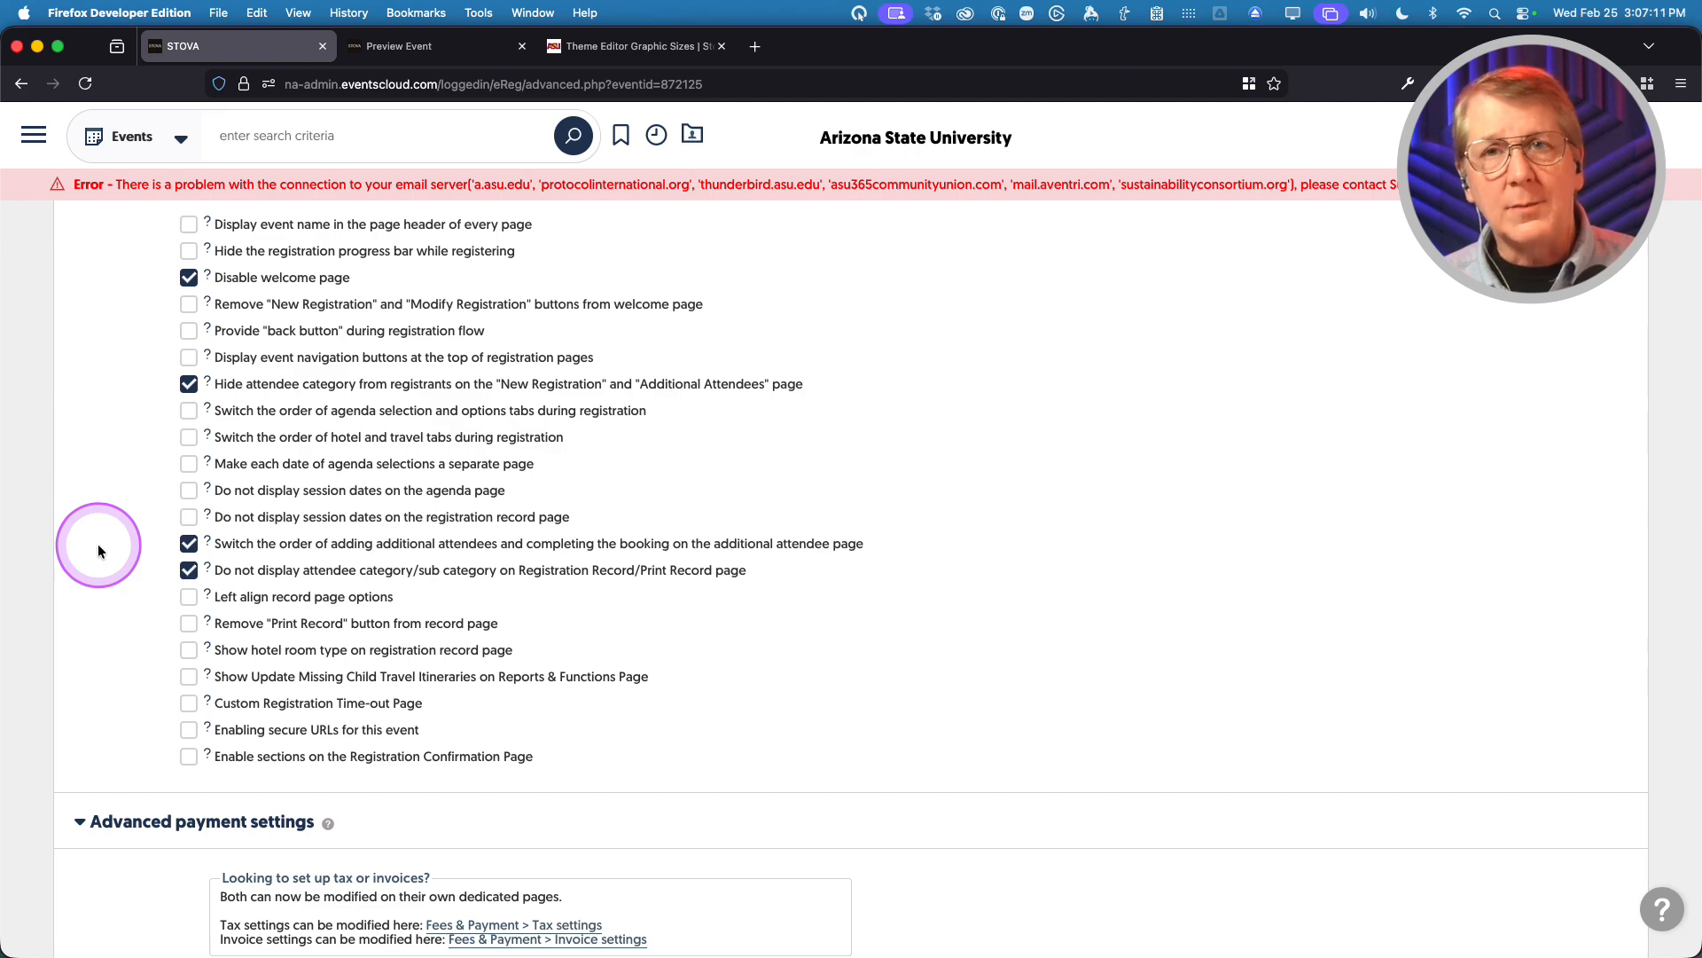
- Preview the Additional Attendees page and examine the order of its registration and completion sections
{"action": "left_click", "coordinate": [481, 45]}
{"action": "left_click", "coordinate": [764, 119]}
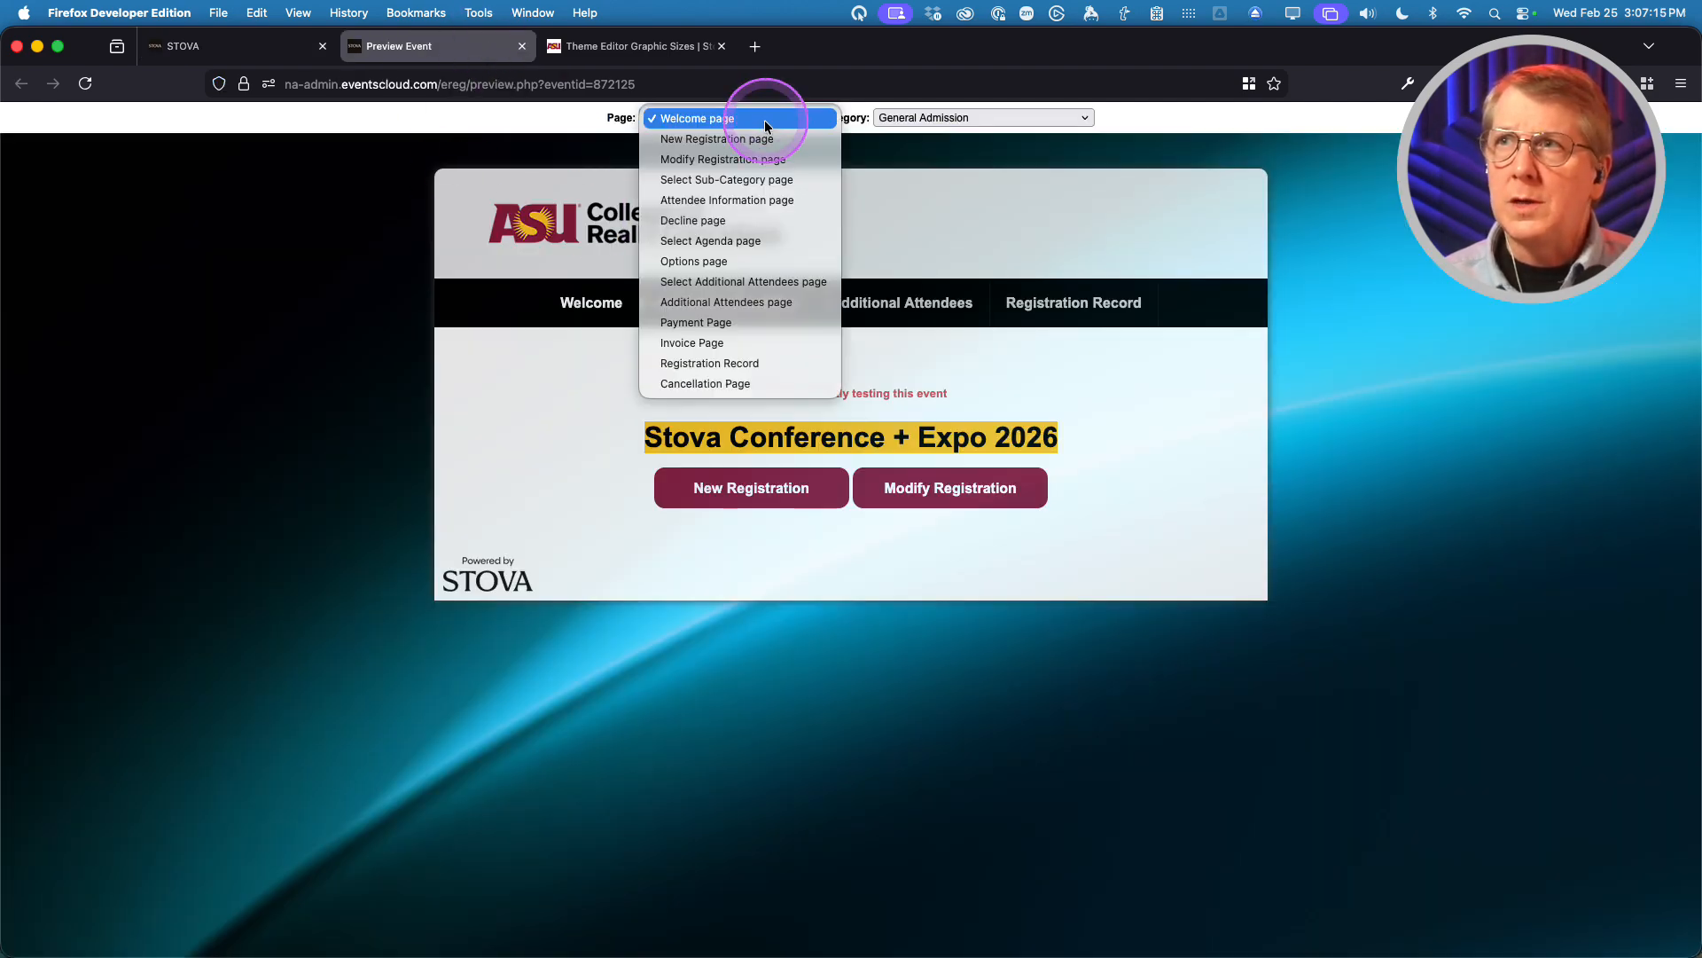
{"action": "left_click", "coordinate": [787, 303]}
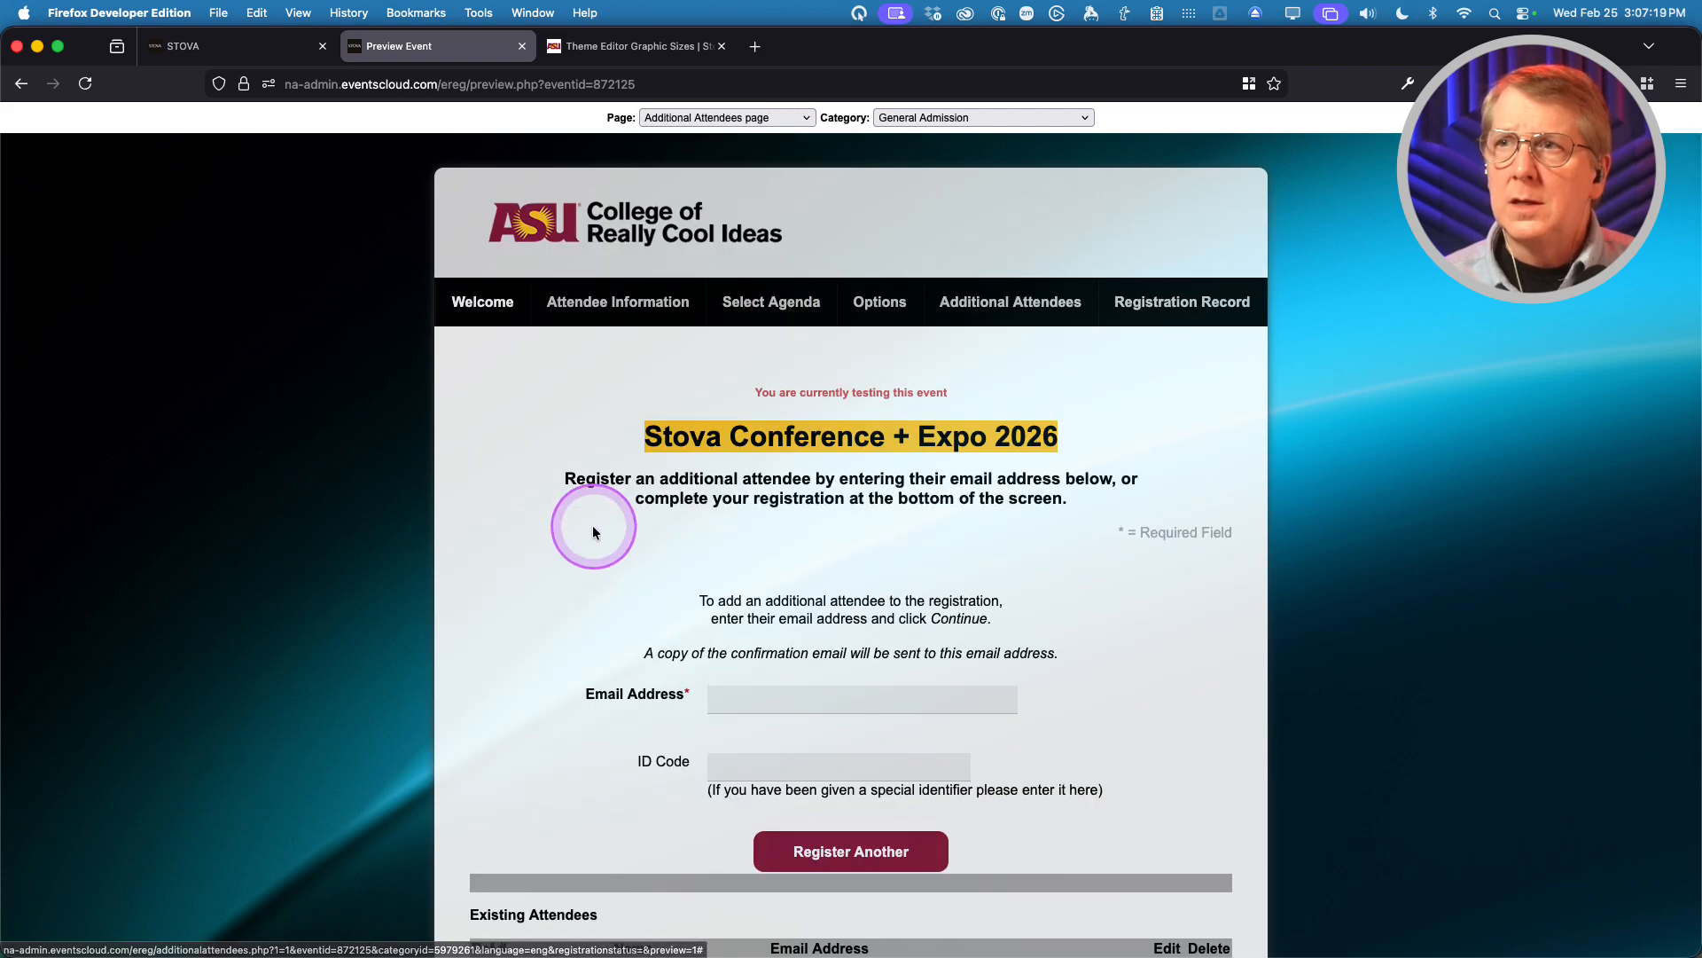
{"action": "scroll", "coordinate": [576, 518], "scroll_direction": "down", "scroll_amount": 3}
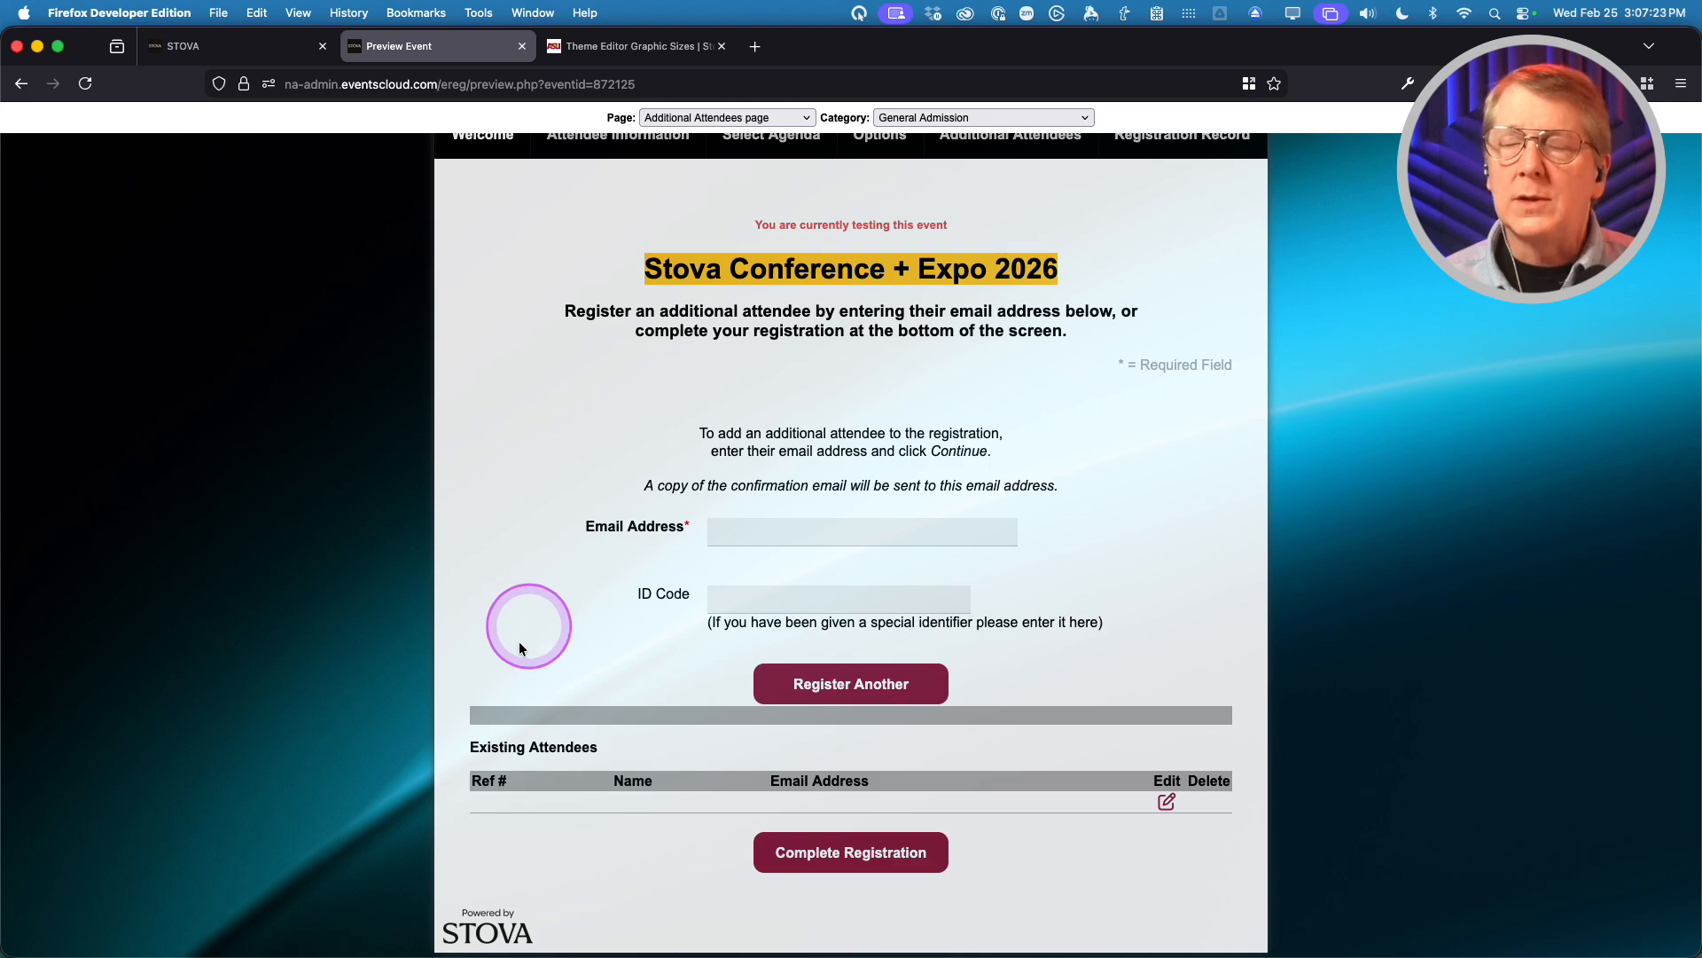
{"action": "scroll", "coordinate": [646, 758], "scroll_direction": "up", "scroll_amount": 1}
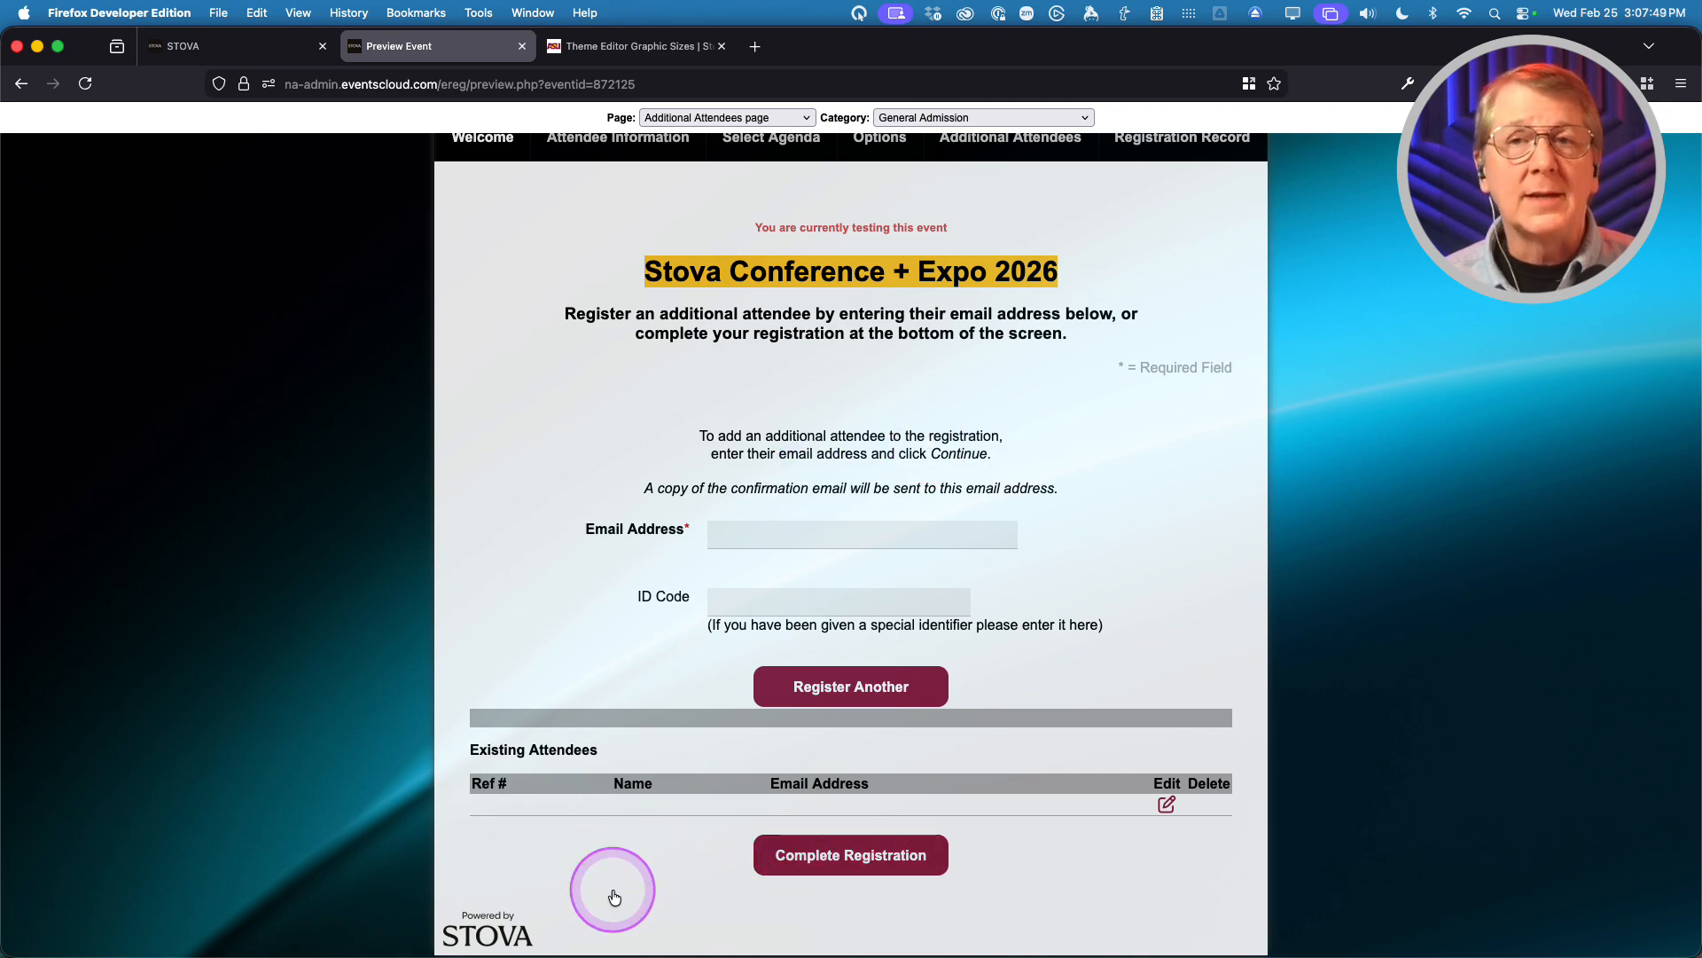
- Return to the general advanced settings and review the remaining visual/aesthetic options and the advanced payment settings
{"action": "left_click", "coordinate": [269, 52]}
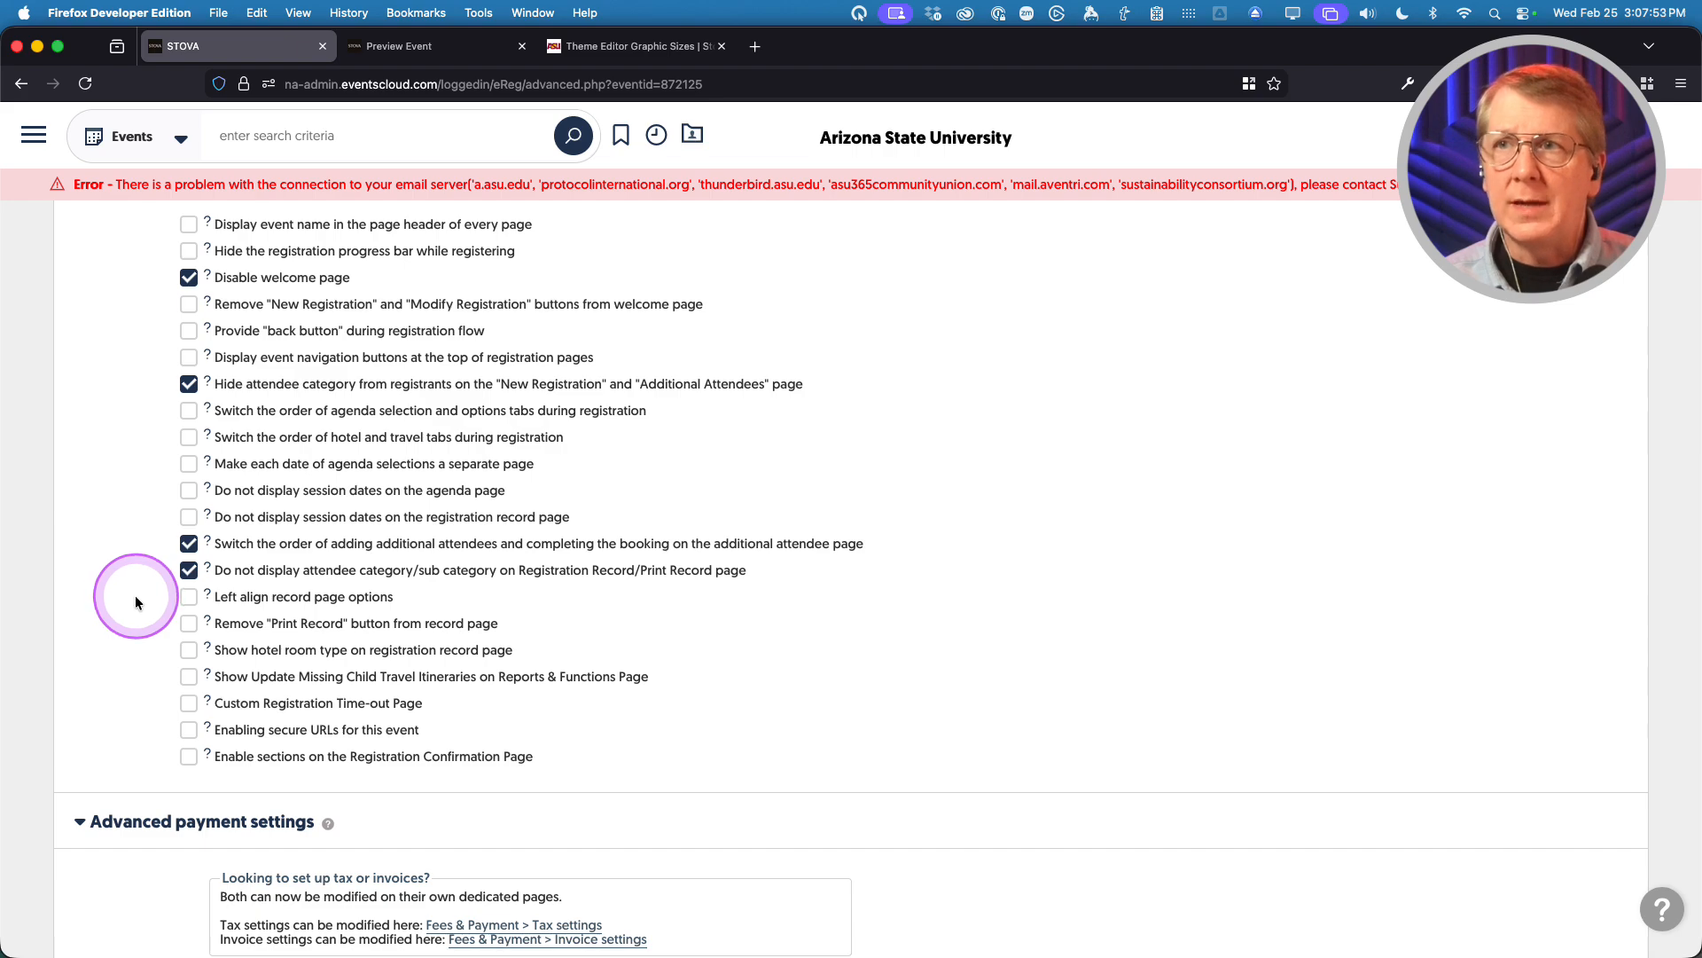
{"action": "scroll", "coordinate": [135, 602], "scroll_direction": "down", "scroll_amount": 2}
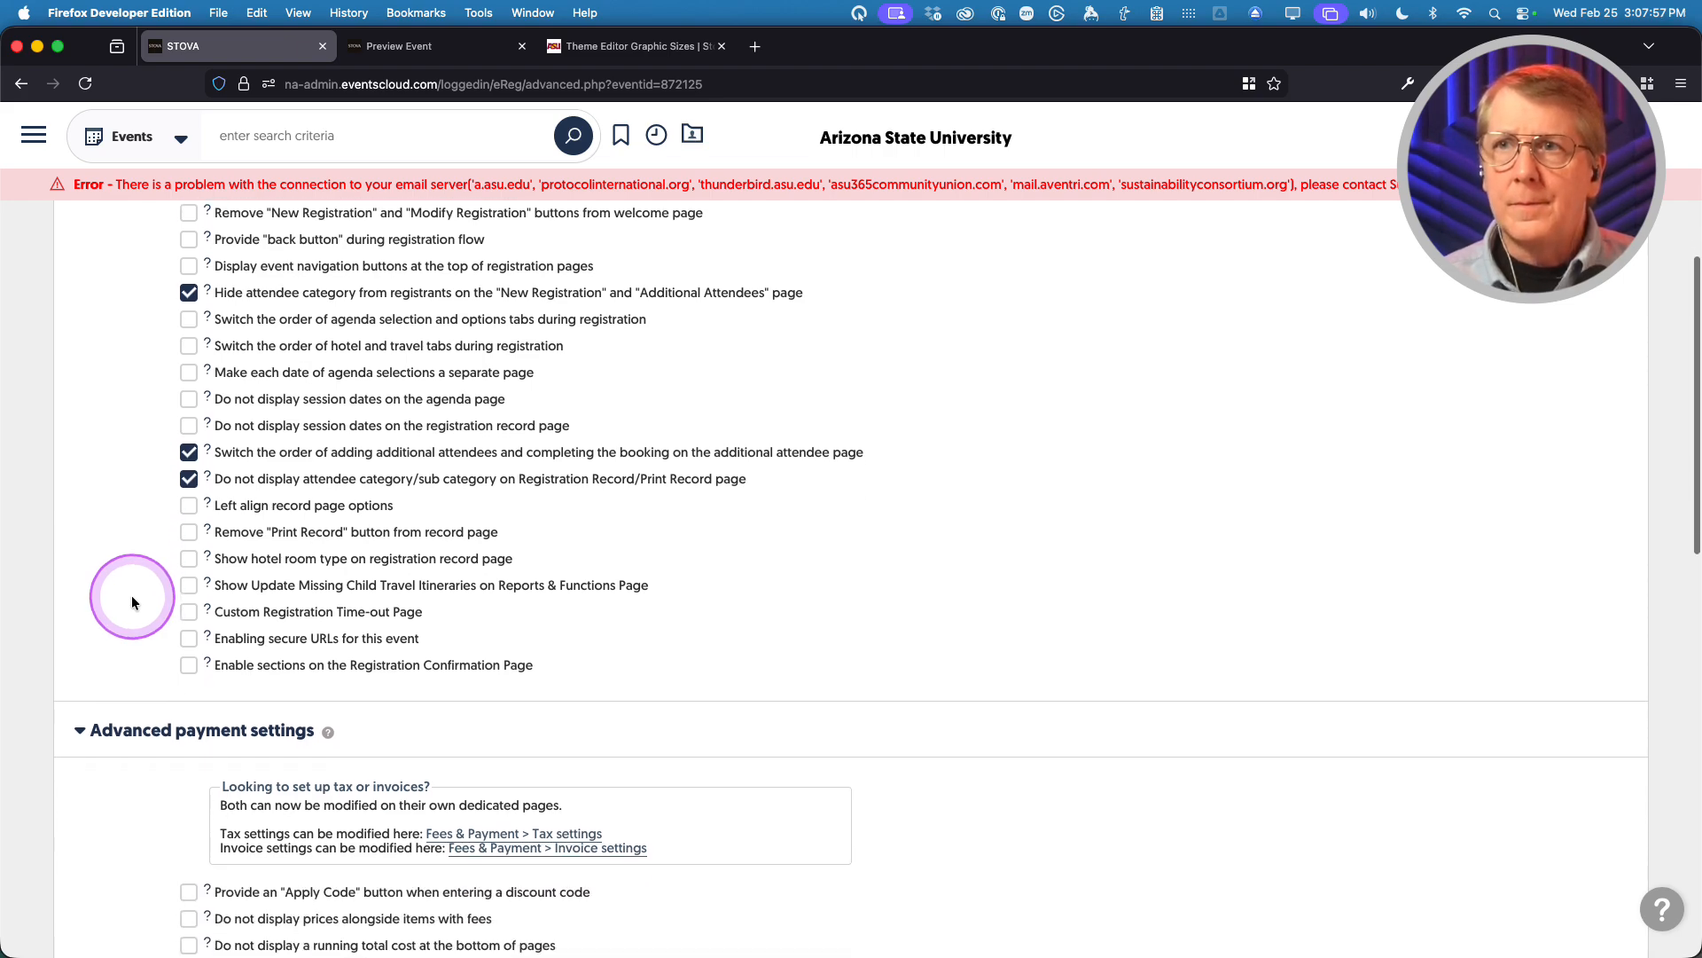
{"action": "scroll", "coordinate": [133, 602], "scroll_direction": "down", "scroll_amount": 2}
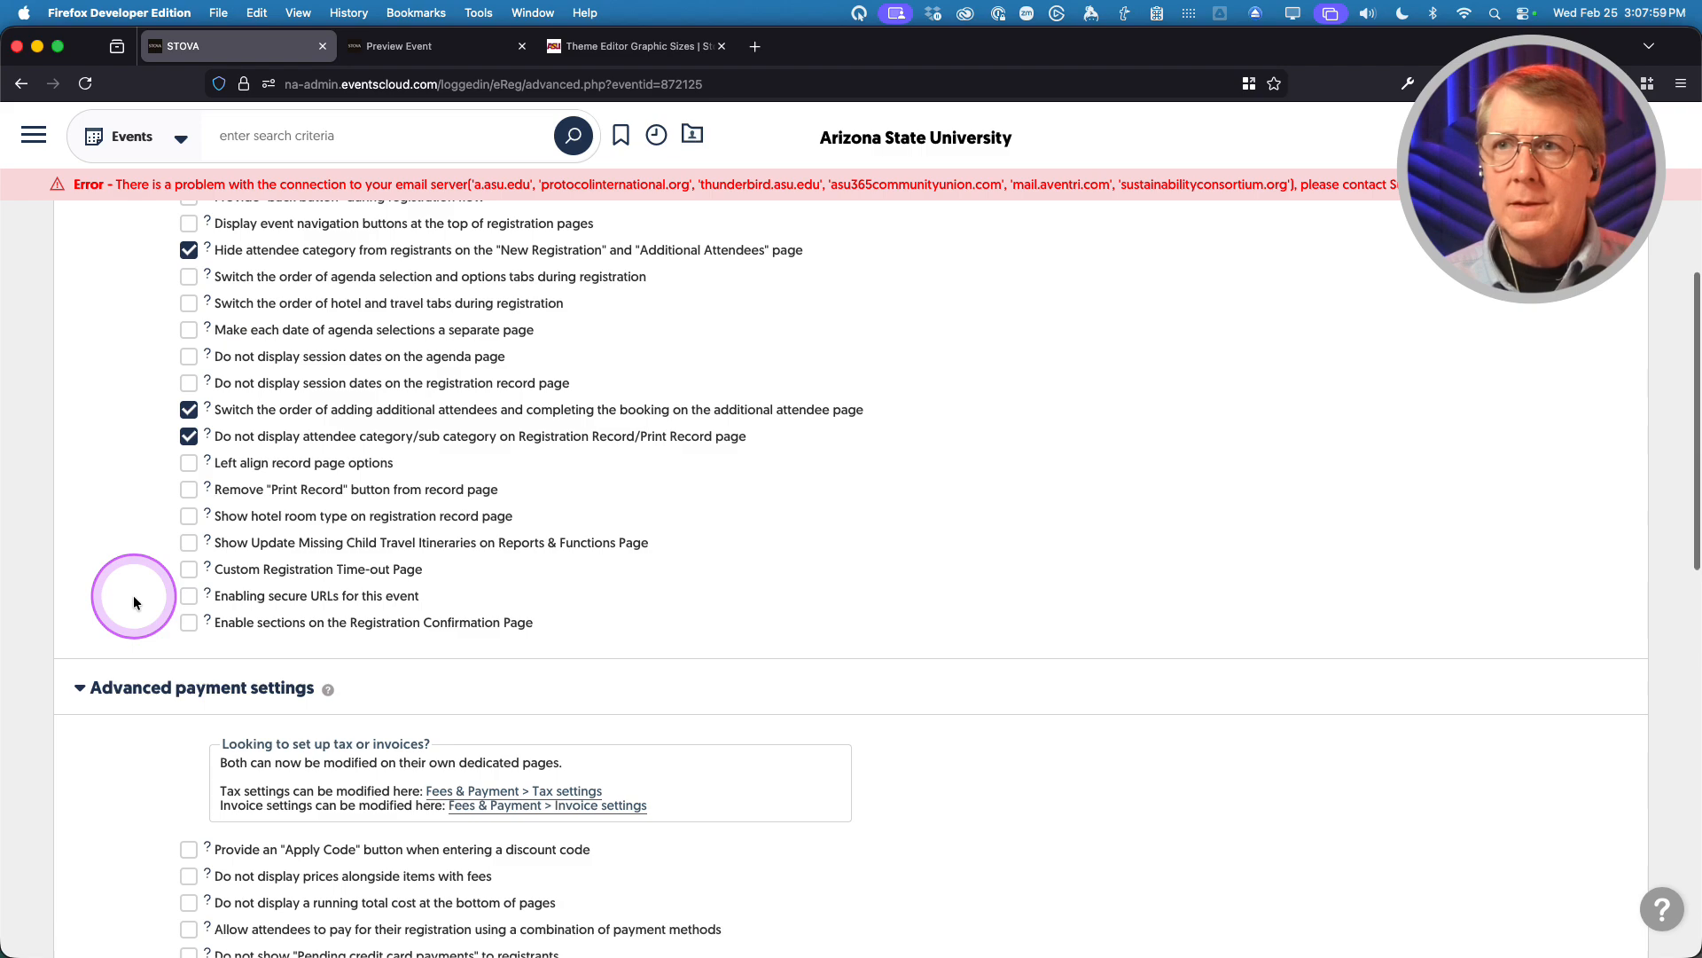
{"action": "scroll", "coordinate": [134, 602], "scroll_direction": "down", "scroll_amount": 1}
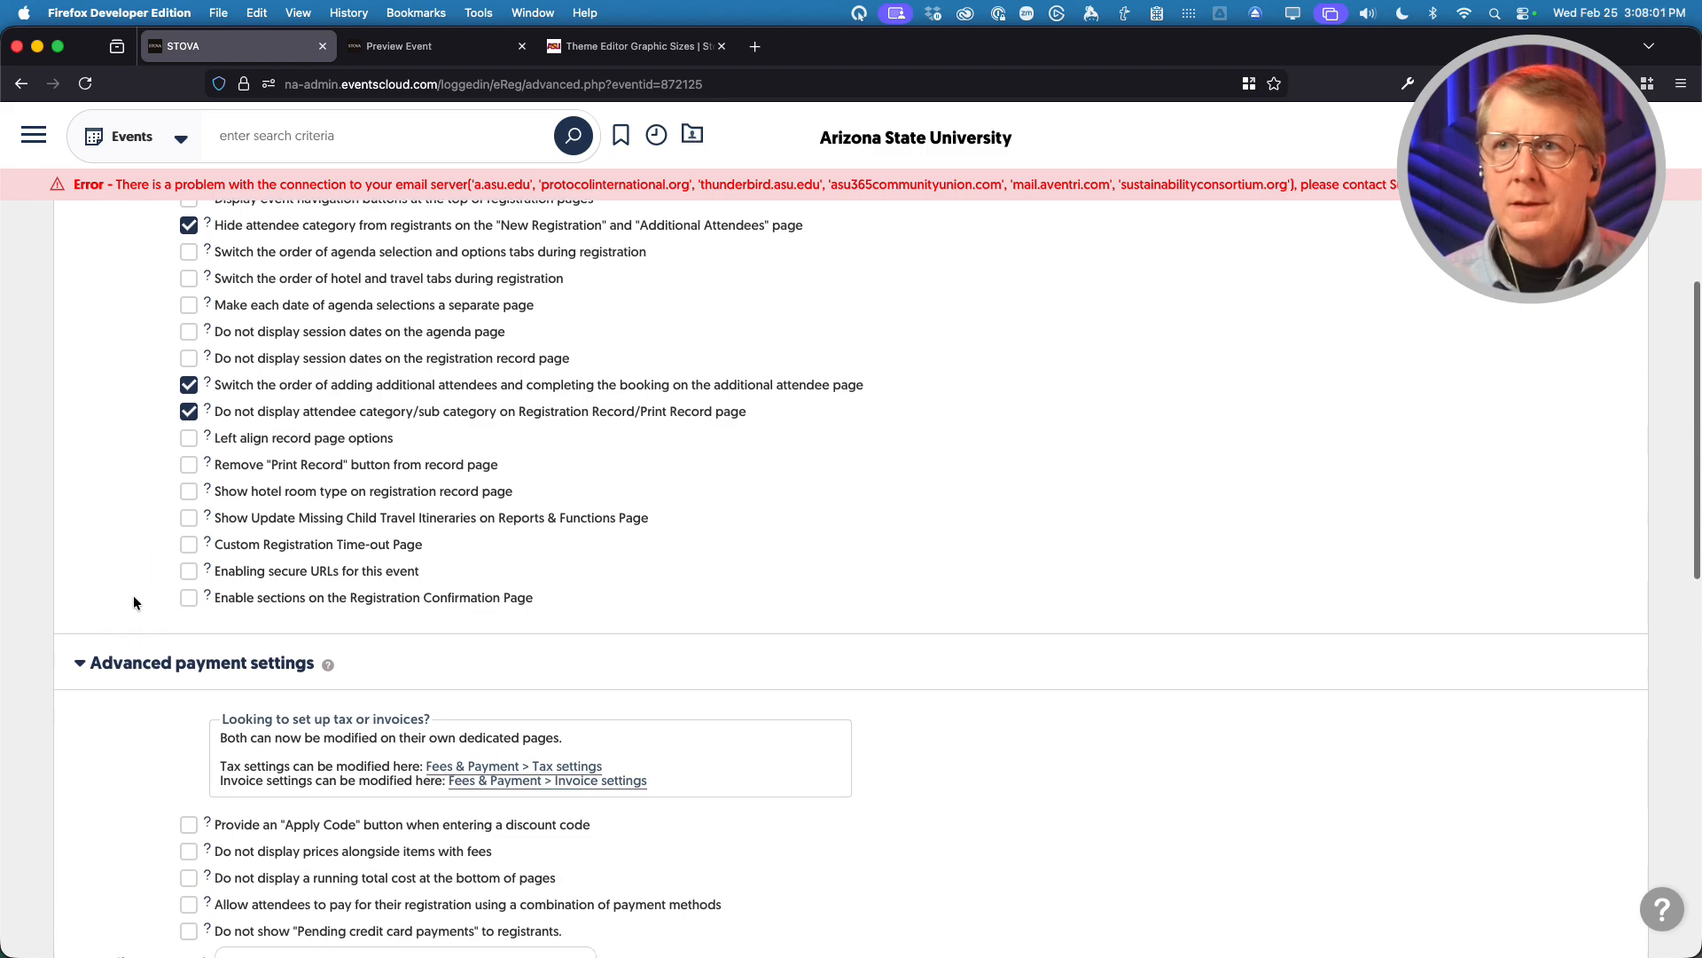
{"action": "scroll", "coordinate": [134, 602], "scroll_direction": "down", "scroll_amount": 8}
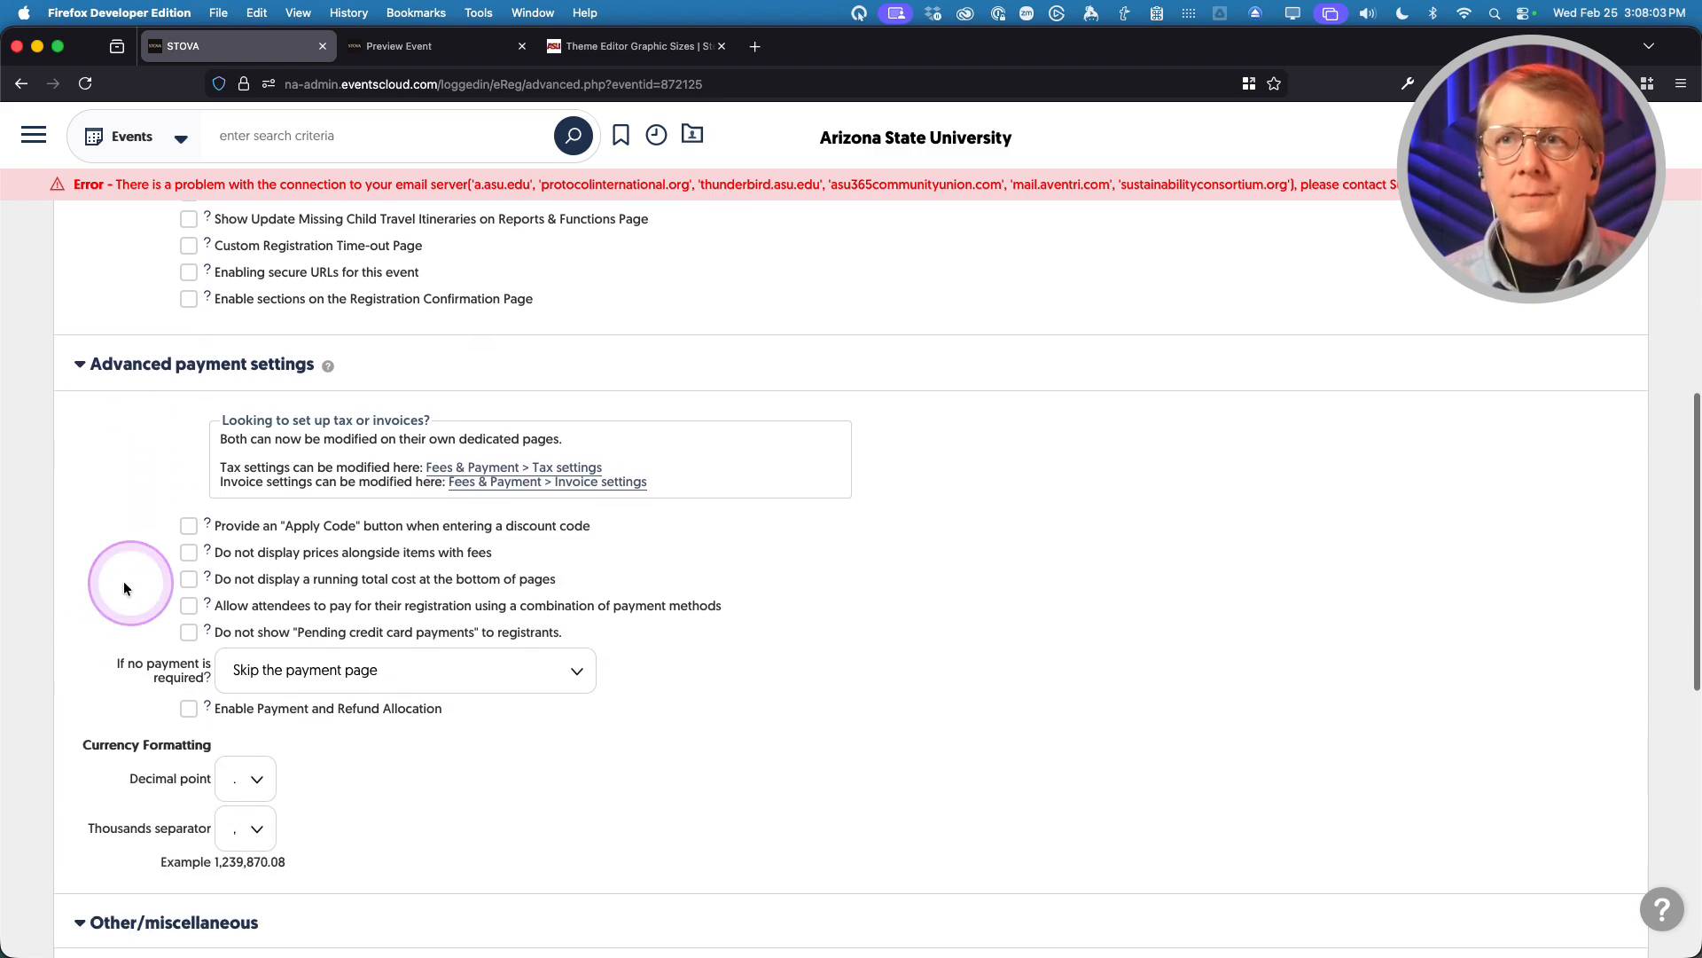
{"action": "scroll", "coordinate": [117, 576], "scroll_direction": "down", "scroll_amount": 1}
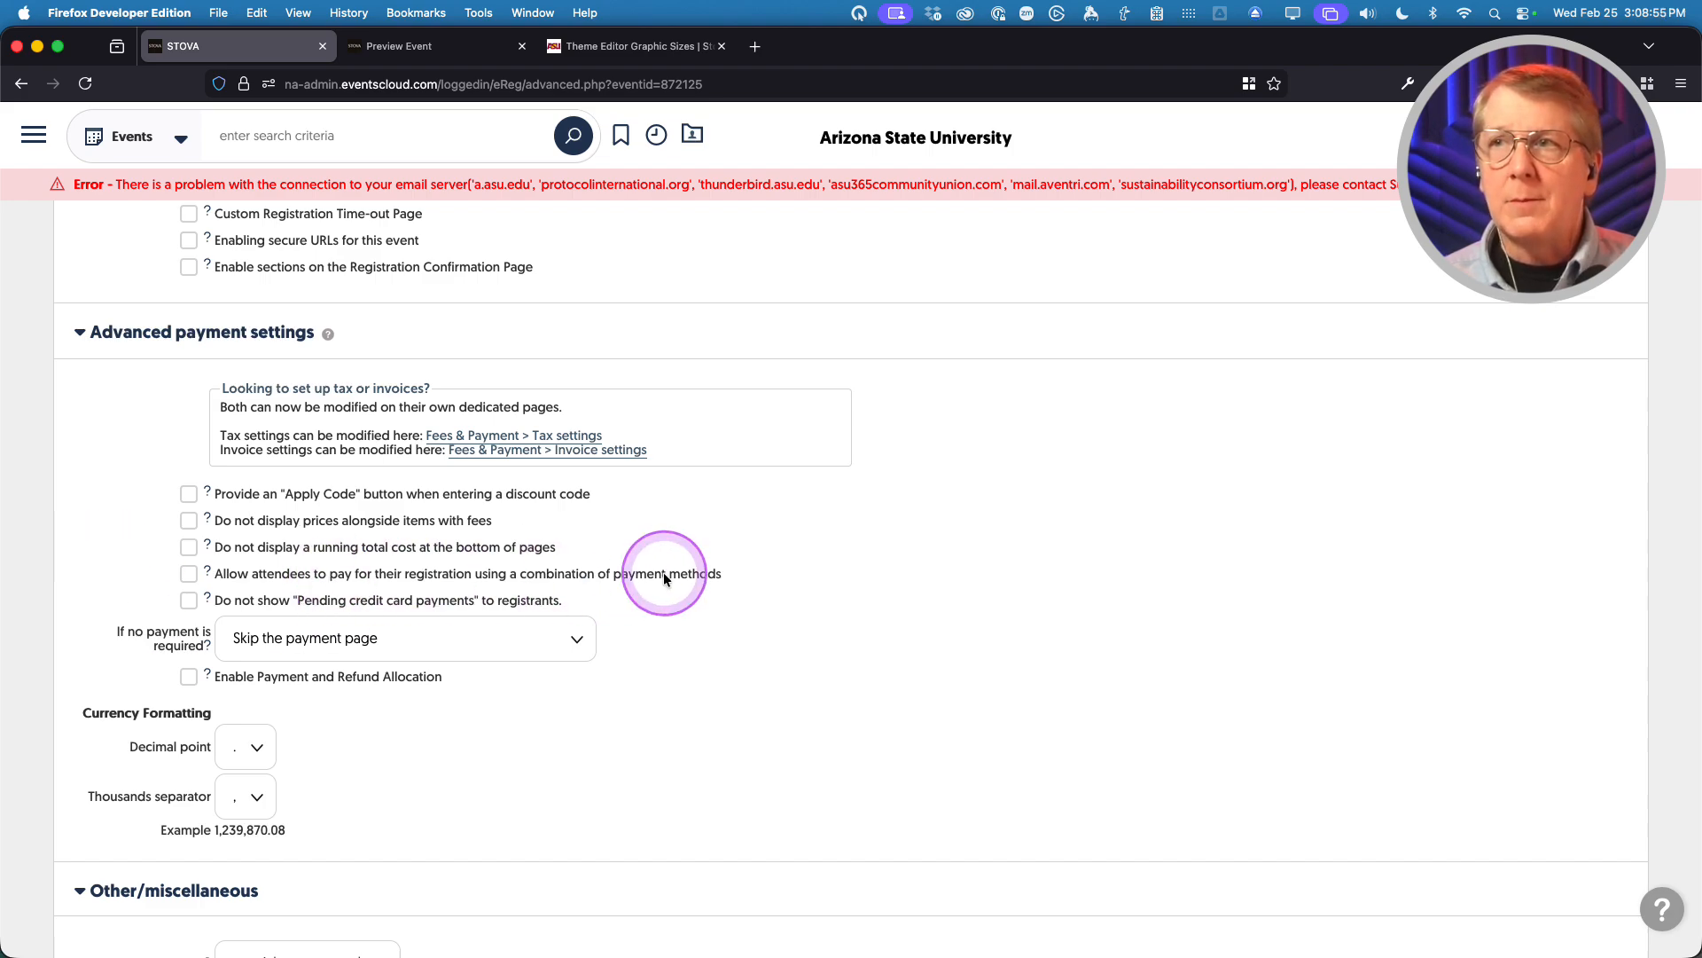
{"action": "scroll", "coordinate": [119, 554], "scroll_direction": "down", "scroll_amount": 5}
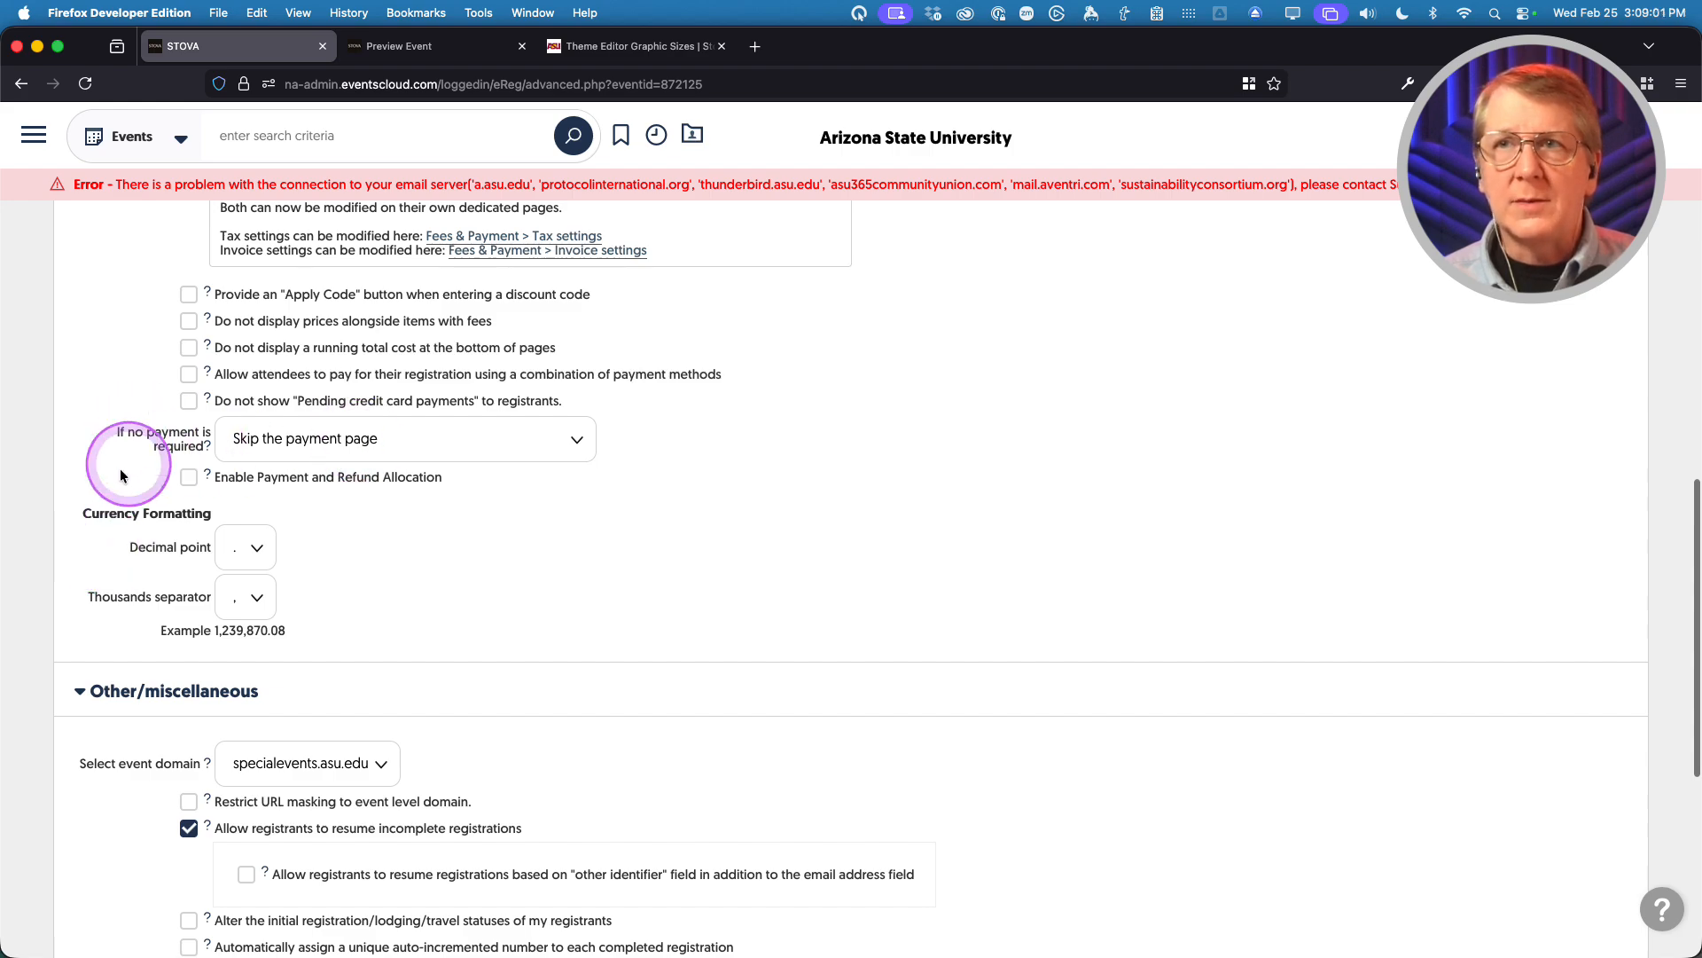
- Set the event domain under Other/miscellaneous to the blank choice and save the settings
{"action": "scroll", "coordinate": [108, 482], "scroll_direction": "down", "scroll_amount": 6}
{"action": "scroll", "coordinate": [98, 579], "scroll_direction": "down", "scroll_amount": 3}
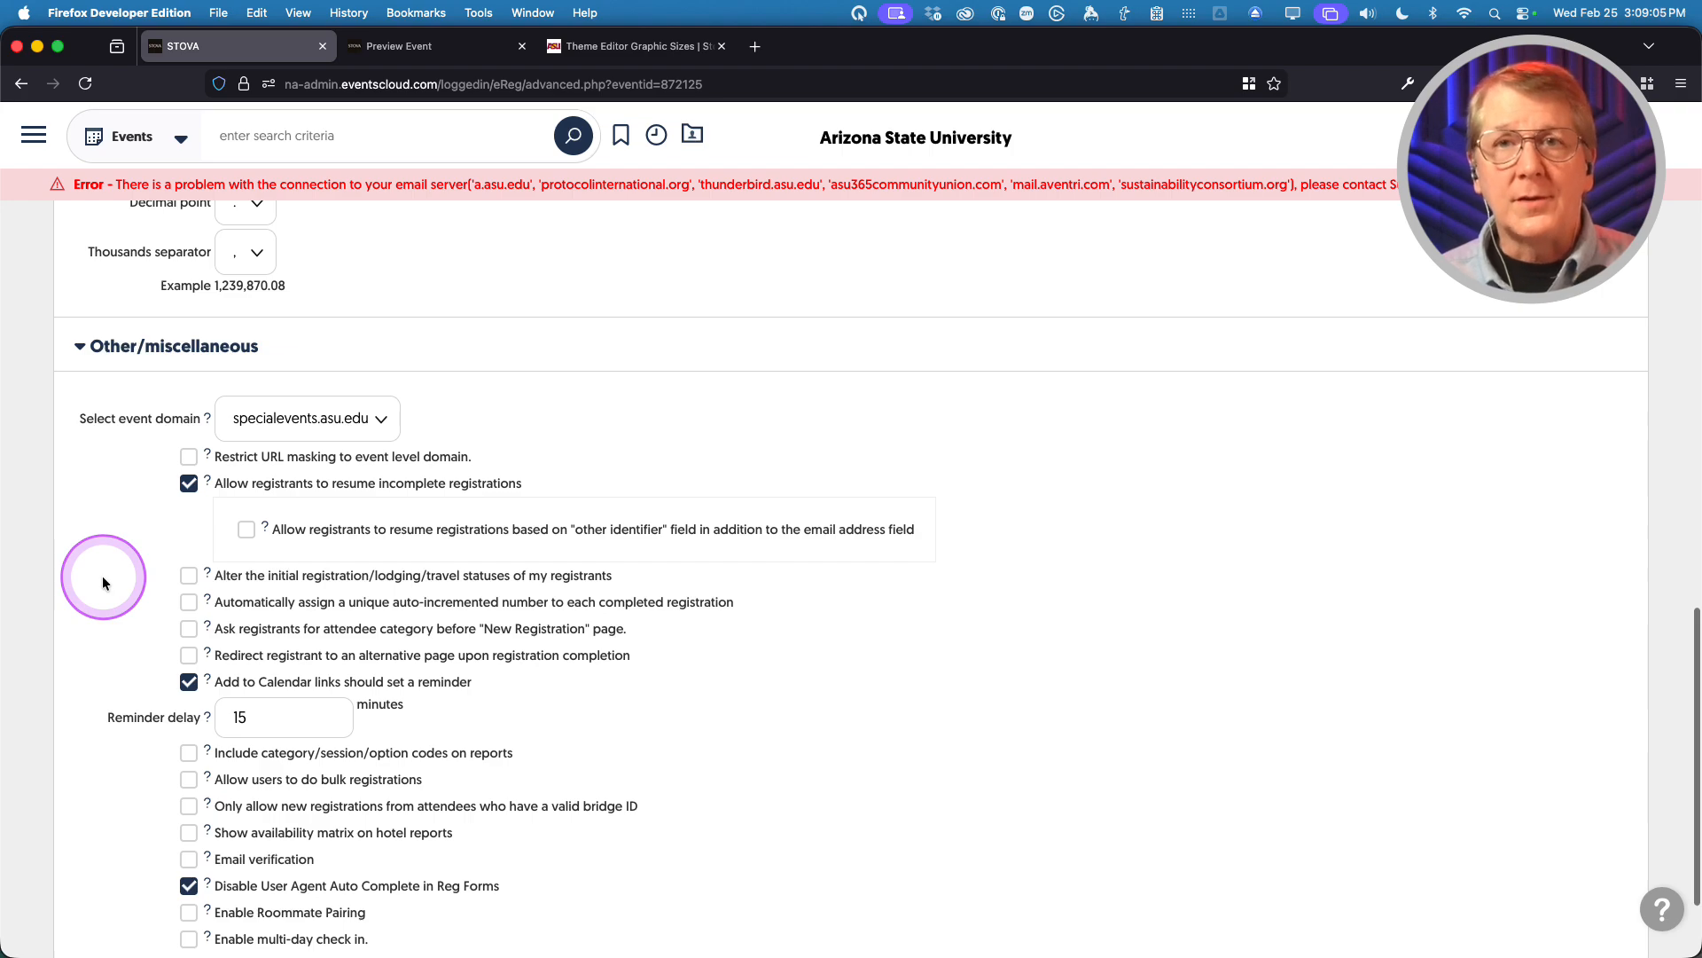
{"action": "scroll", "coordinate": [103, 577], "scroll_direction": "up", "scroll_amount": 1}
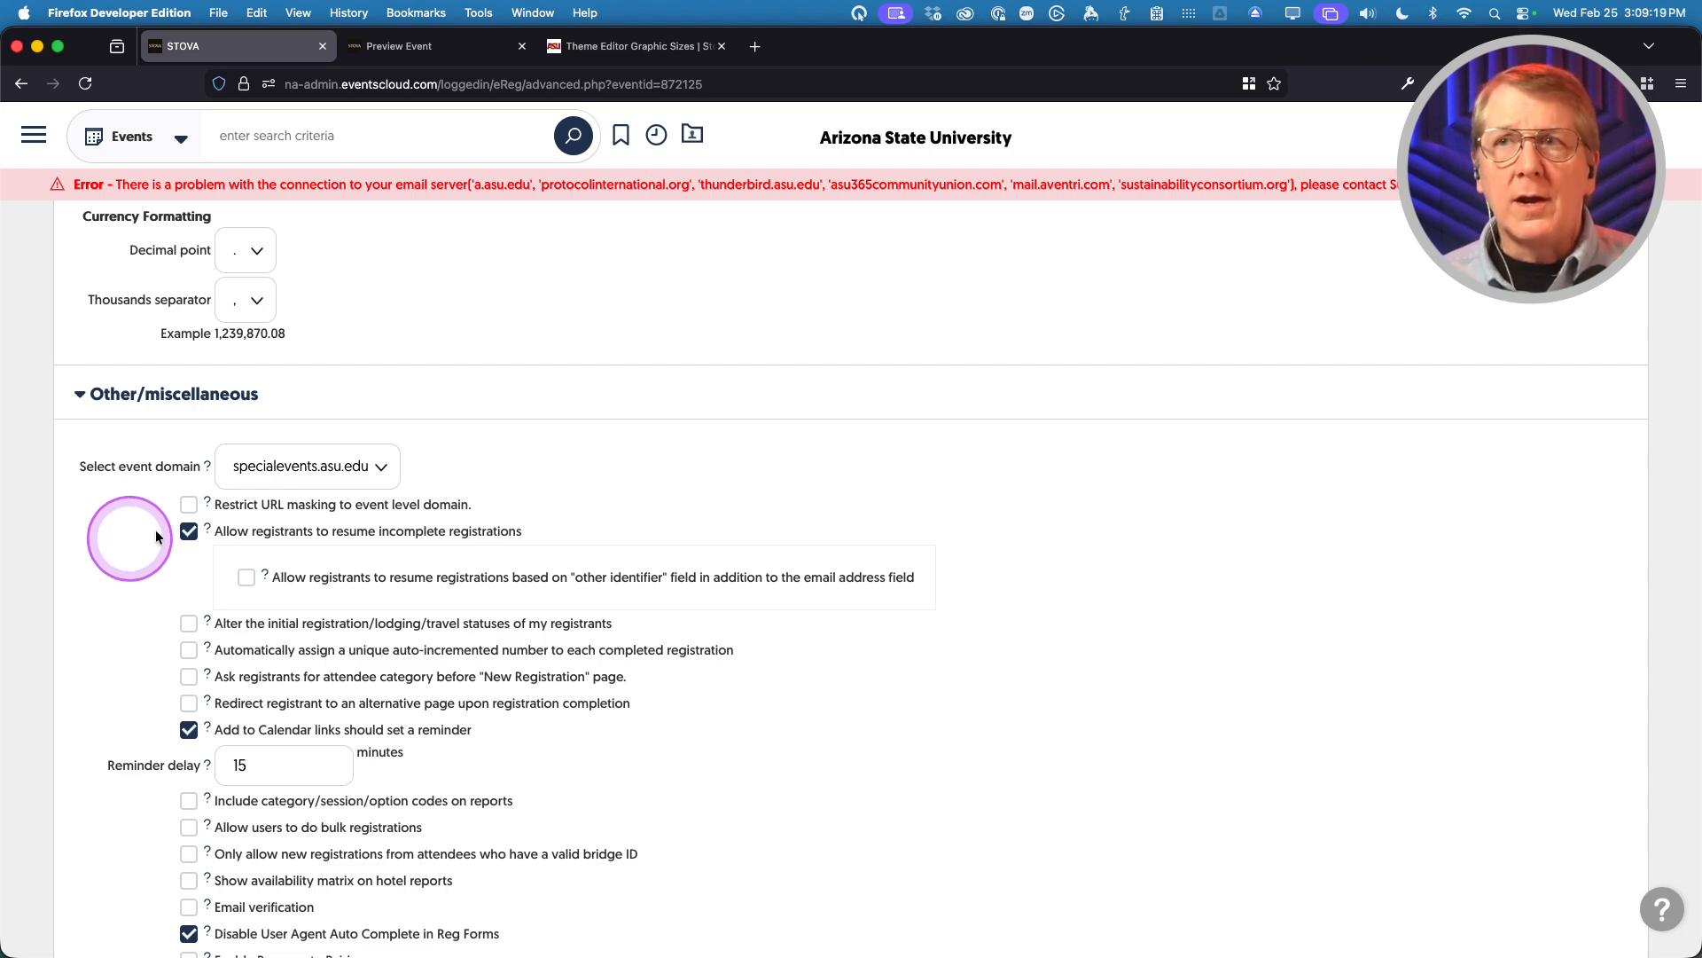
{"action": "left_click", "coordinate": [283, 461]}
{"action": "left_click", "coordinate": [277, 432]}
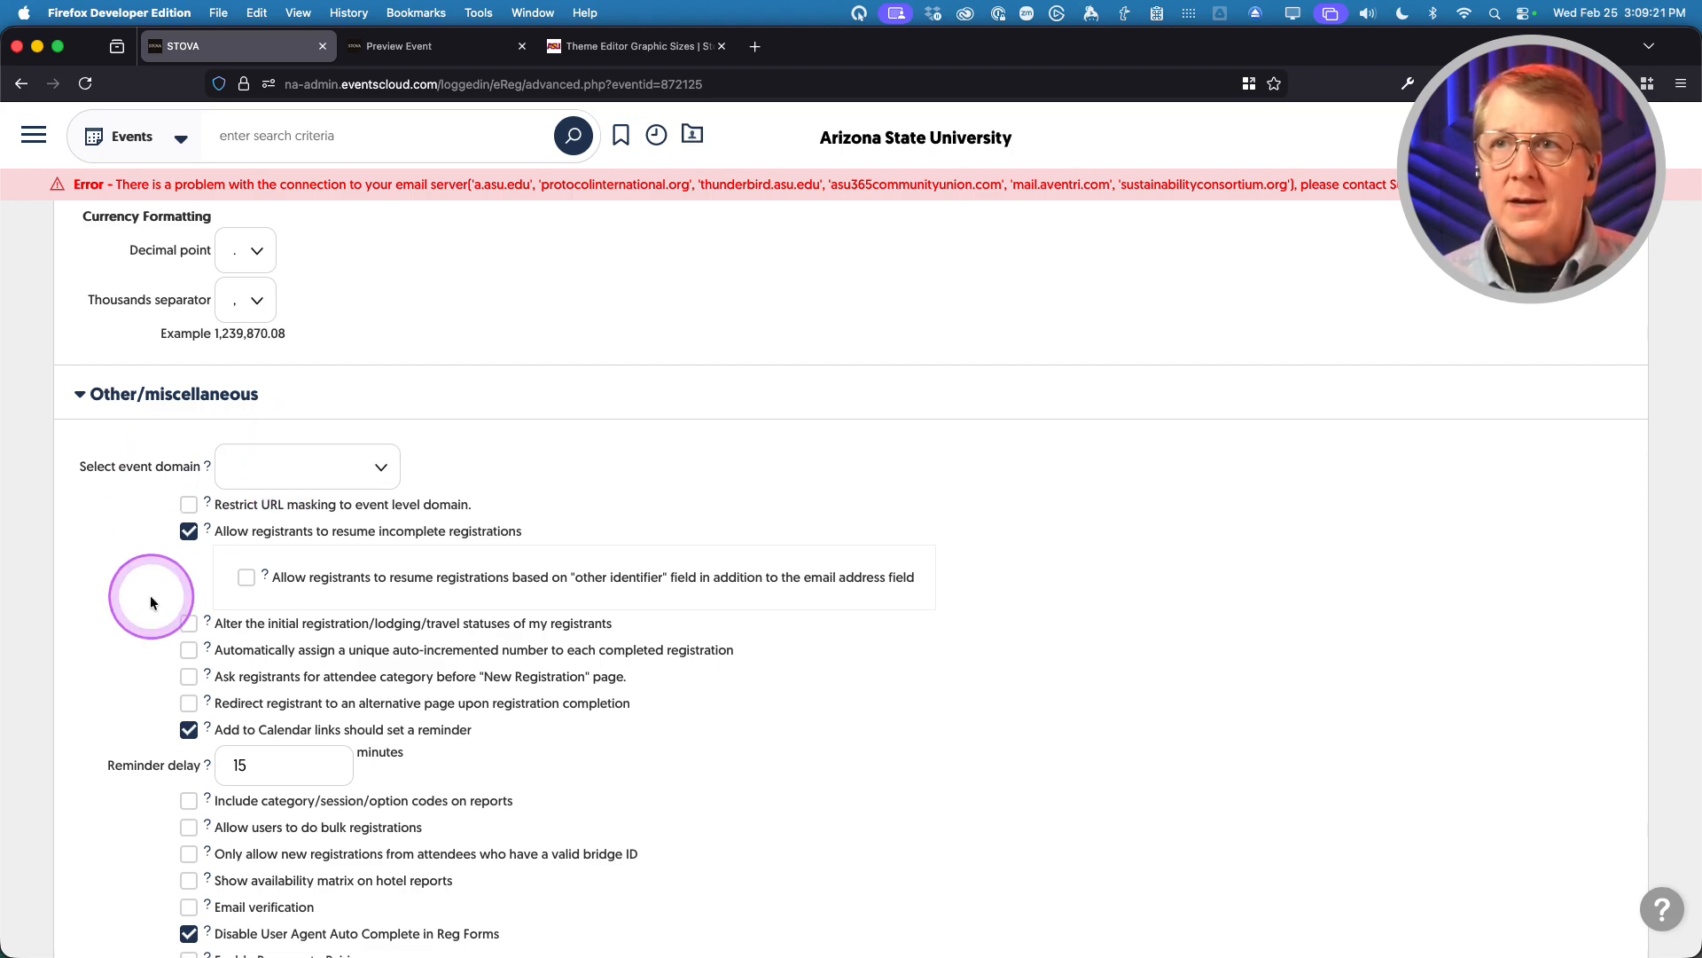
{"action": "scroll", "coordinate": [142, 594], "scroll_direction": "down", "scroll_amount": 3}
{"action": "left_click", "coordinate": [778, 859]}
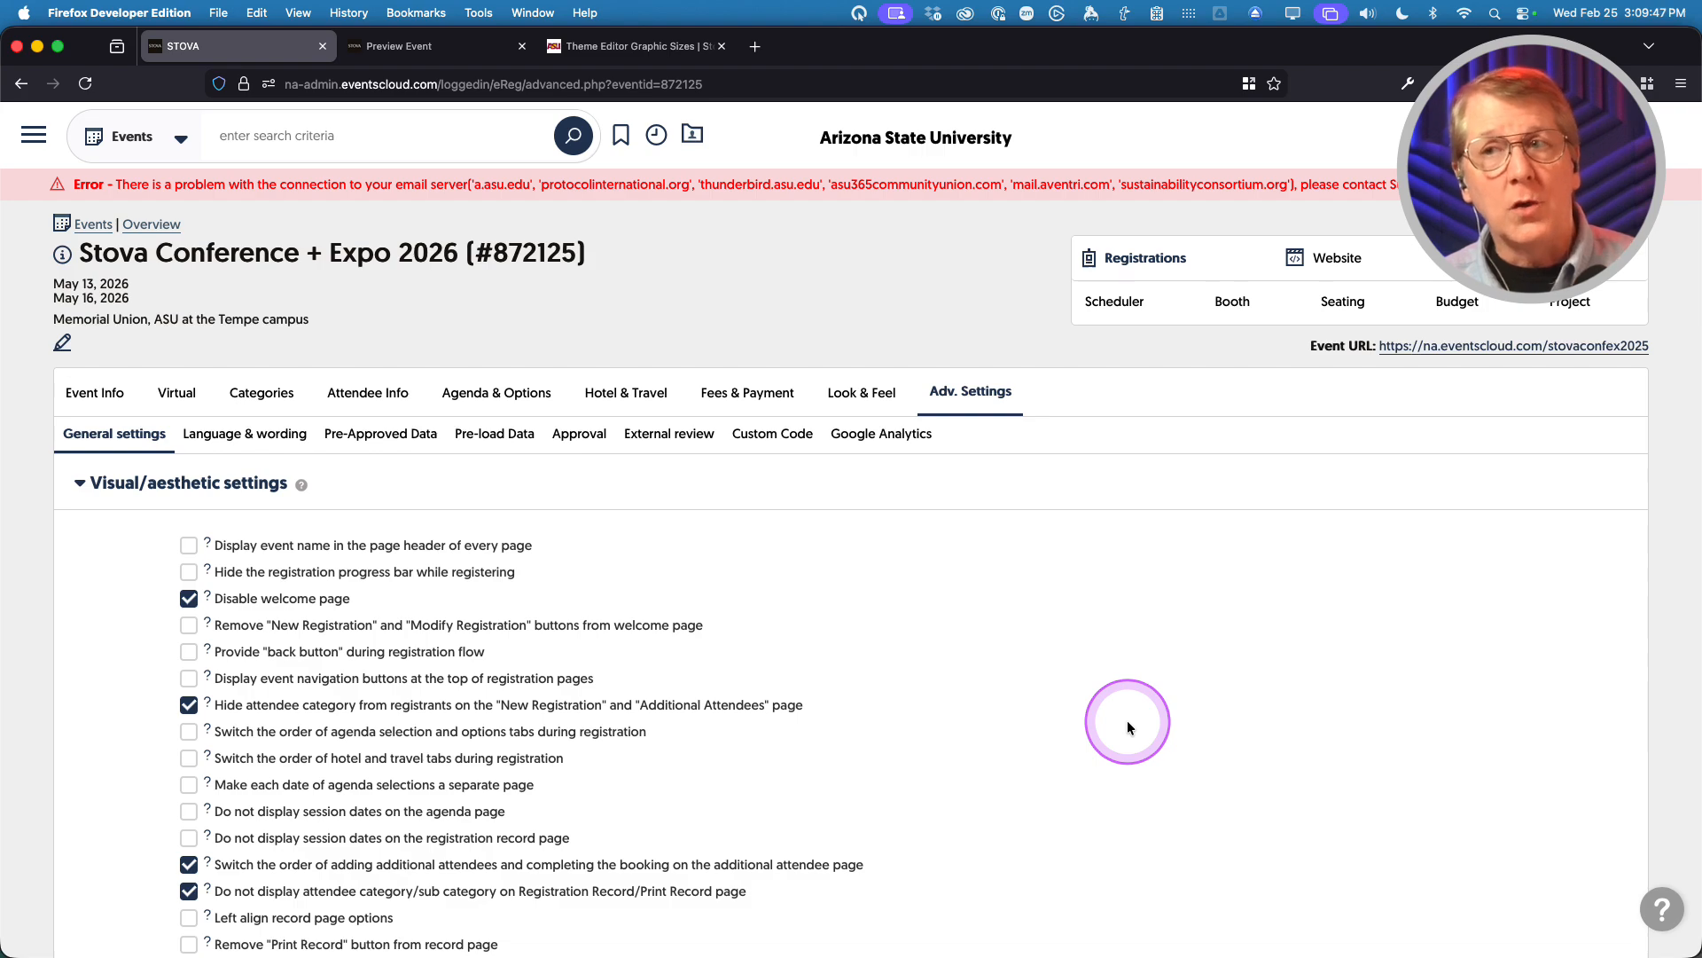
- Set the event domain to specialevents.asu.edu, save the settings and check the event URL in the page header
{"action": "scroll", "coordinate": [142, 711], "scroll_direction": "down", "scroll_amount": 15}
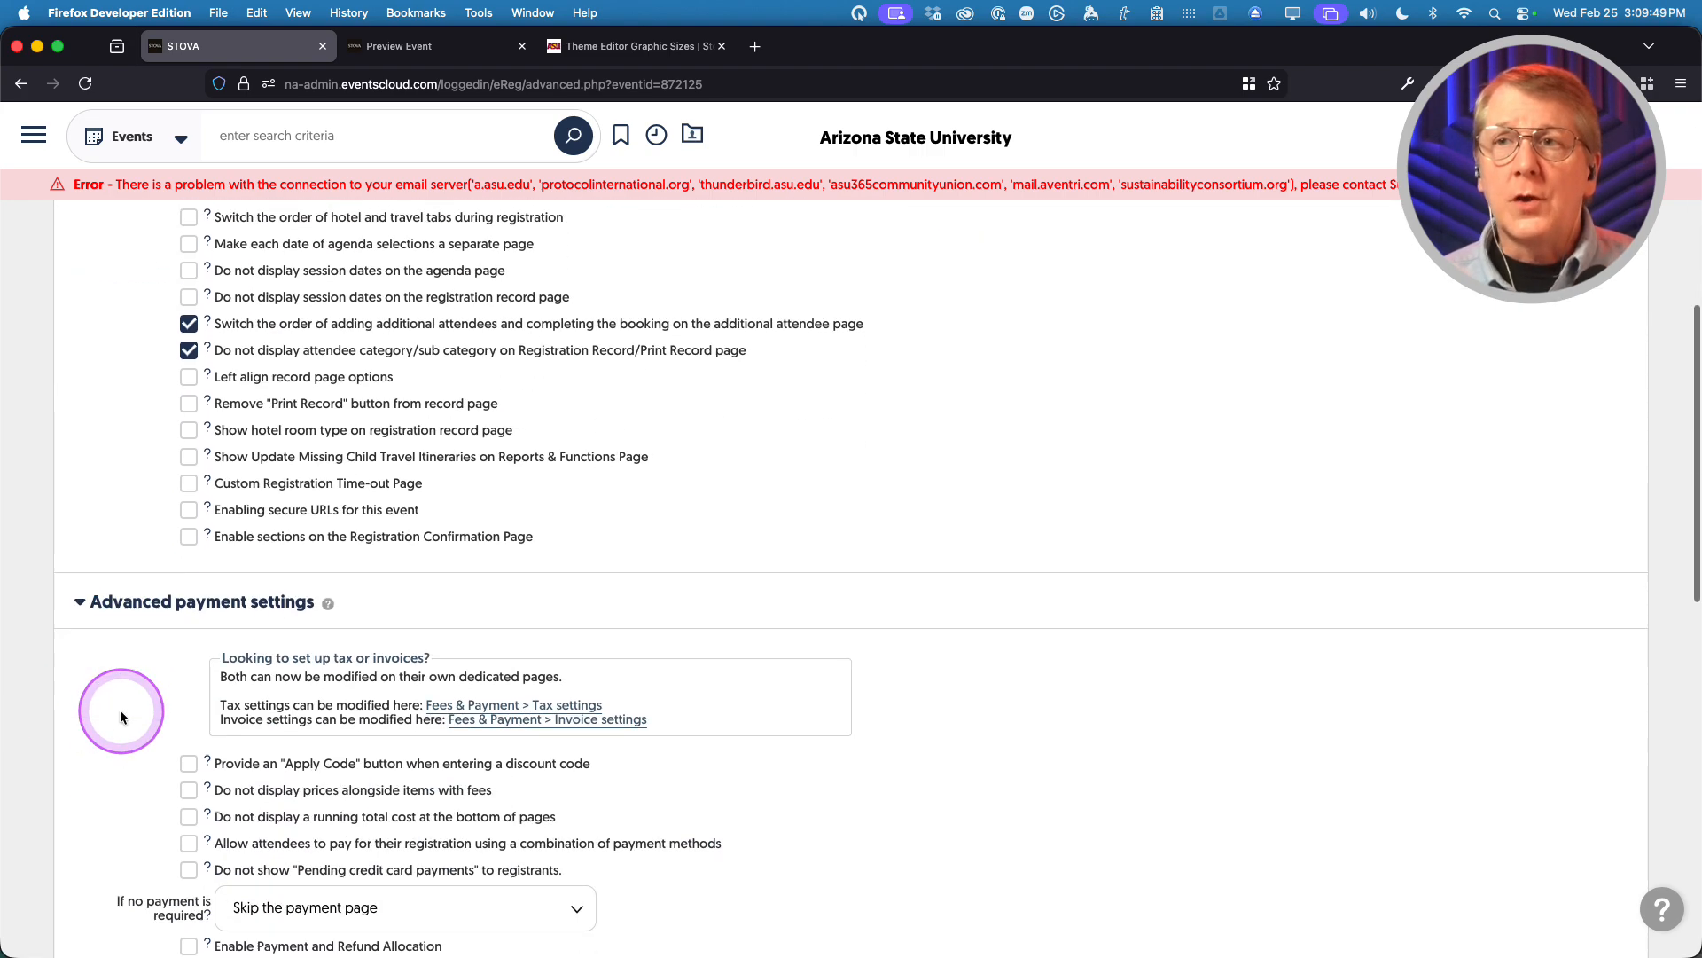
{"action": "scroll", "coordinate": [121, 716], "scroll_direction": "down", "scroll_amount": 1}
{"action": "left_click", "coordinate": [296, 530]}
{"action": "left_click", "coordinate": [296, 546]}
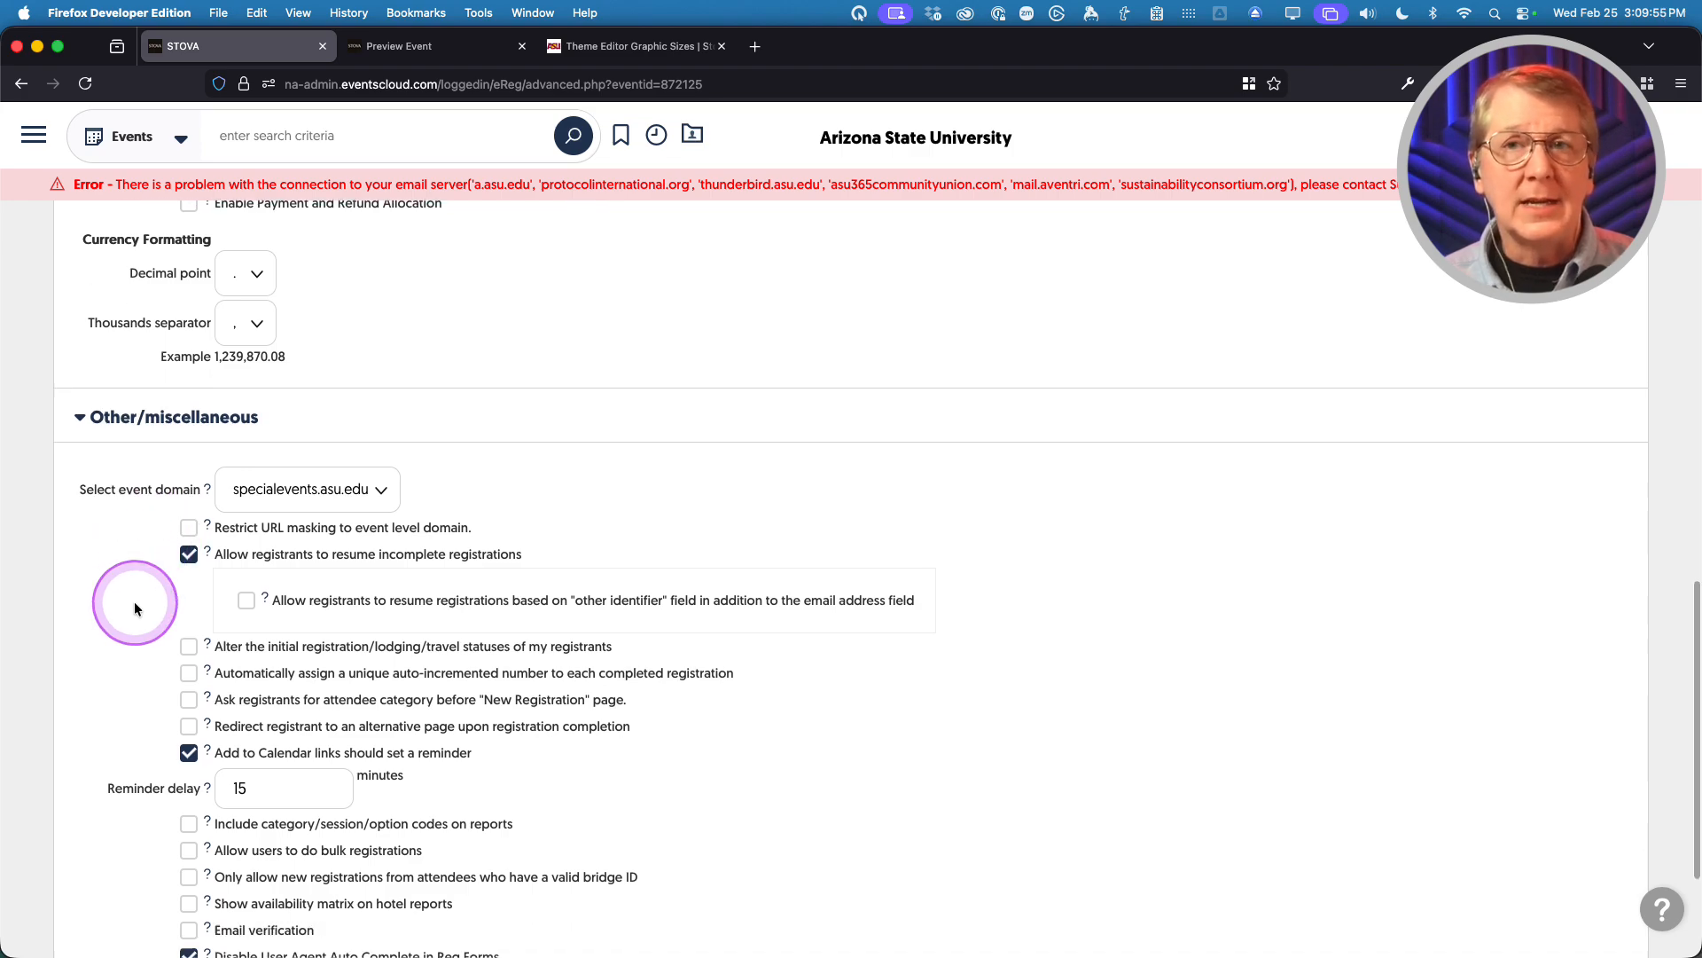
{"action": "scroll", "coordinate": [135, 612], "scroll_direction": "down", "scroll_amount": 3}
{"action": "left_click", "coordinate": [739, 867]}
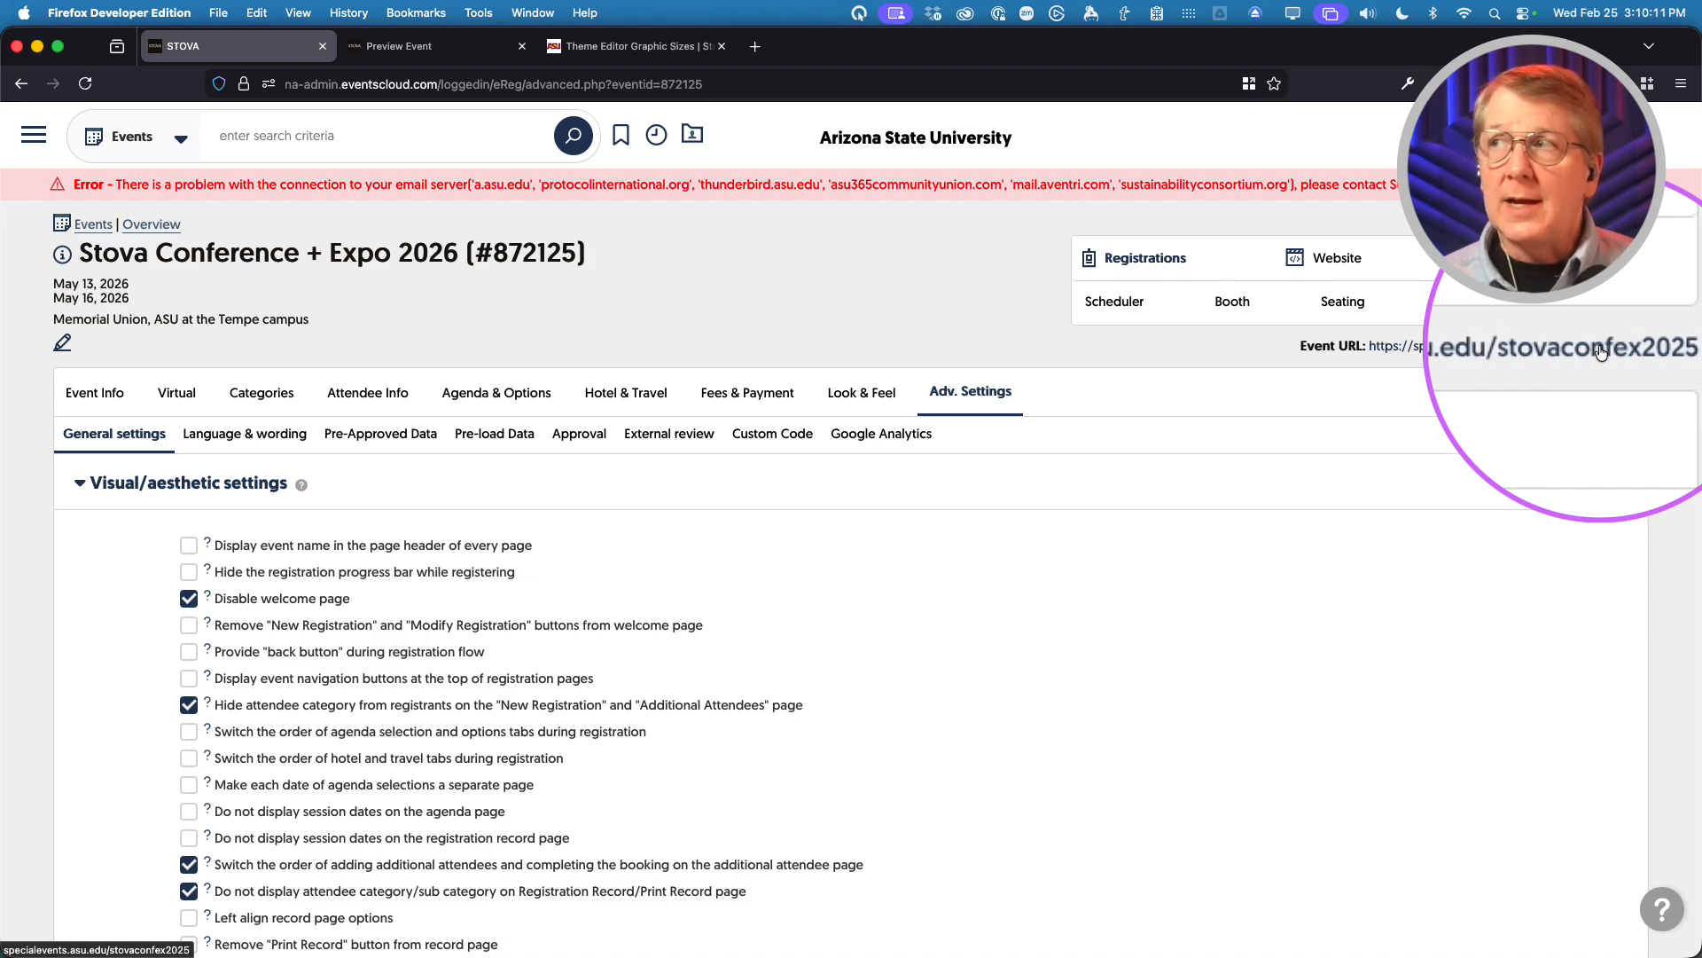
{"action": "scroll", "coordinate": [1599, 351], "scroll_direction": "down", "scroll_amount": 1}
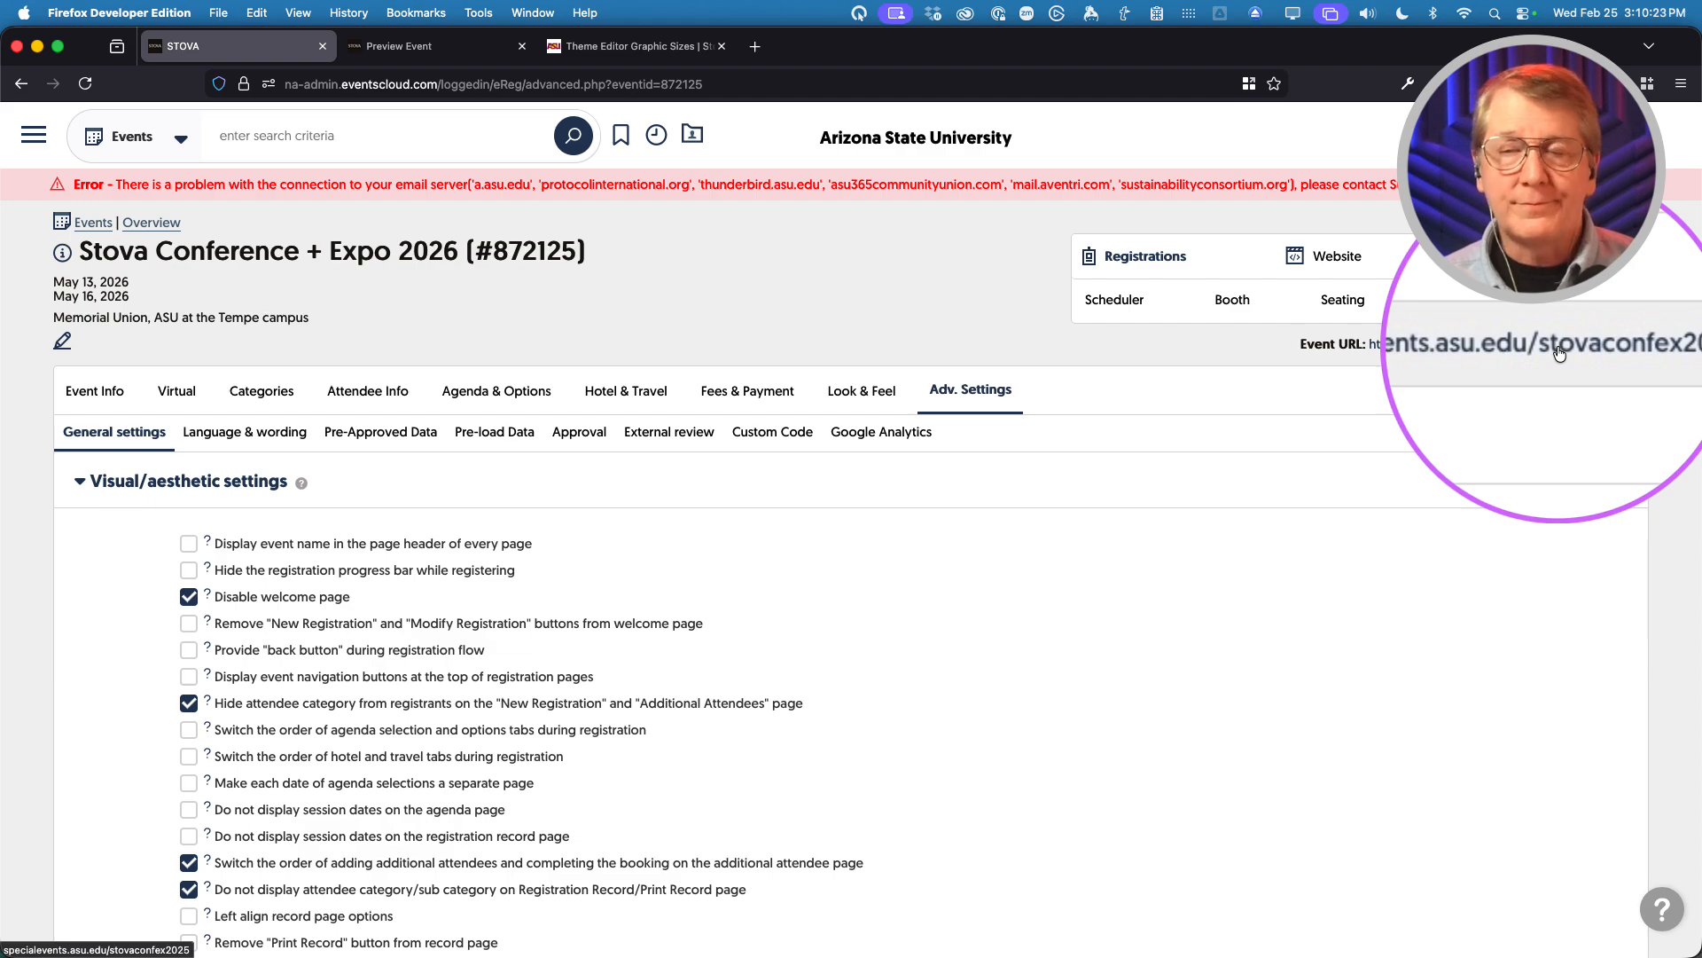
{"action": "key", "text": "ctrl+alt+m"}
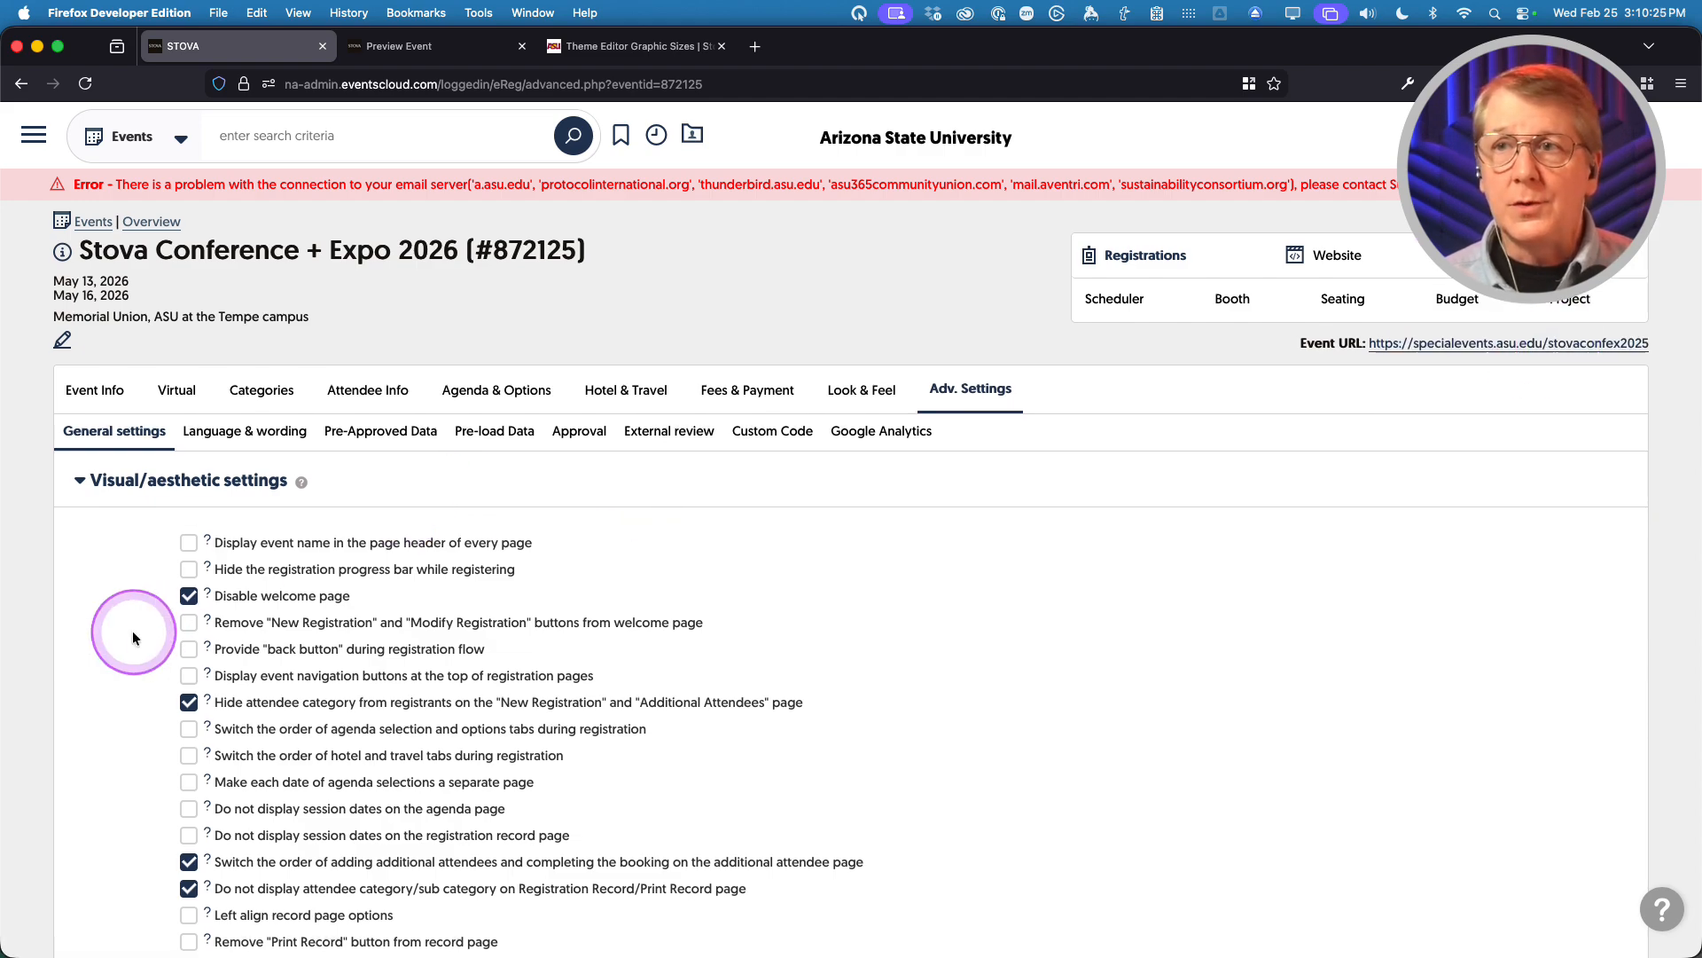
- Review the Other/miscellaneous options, including resuming incomplete registrations, completion redirects, calendar reminders and bulk registrations
{"action": "scroll", "coordinate": [131, 627], "scroll_direction": "down", "scroll_amount": 10}
{"action": "scroll", "coordinate": [116, 609], "scroll_direction": "down", "scroll_amount": 6}
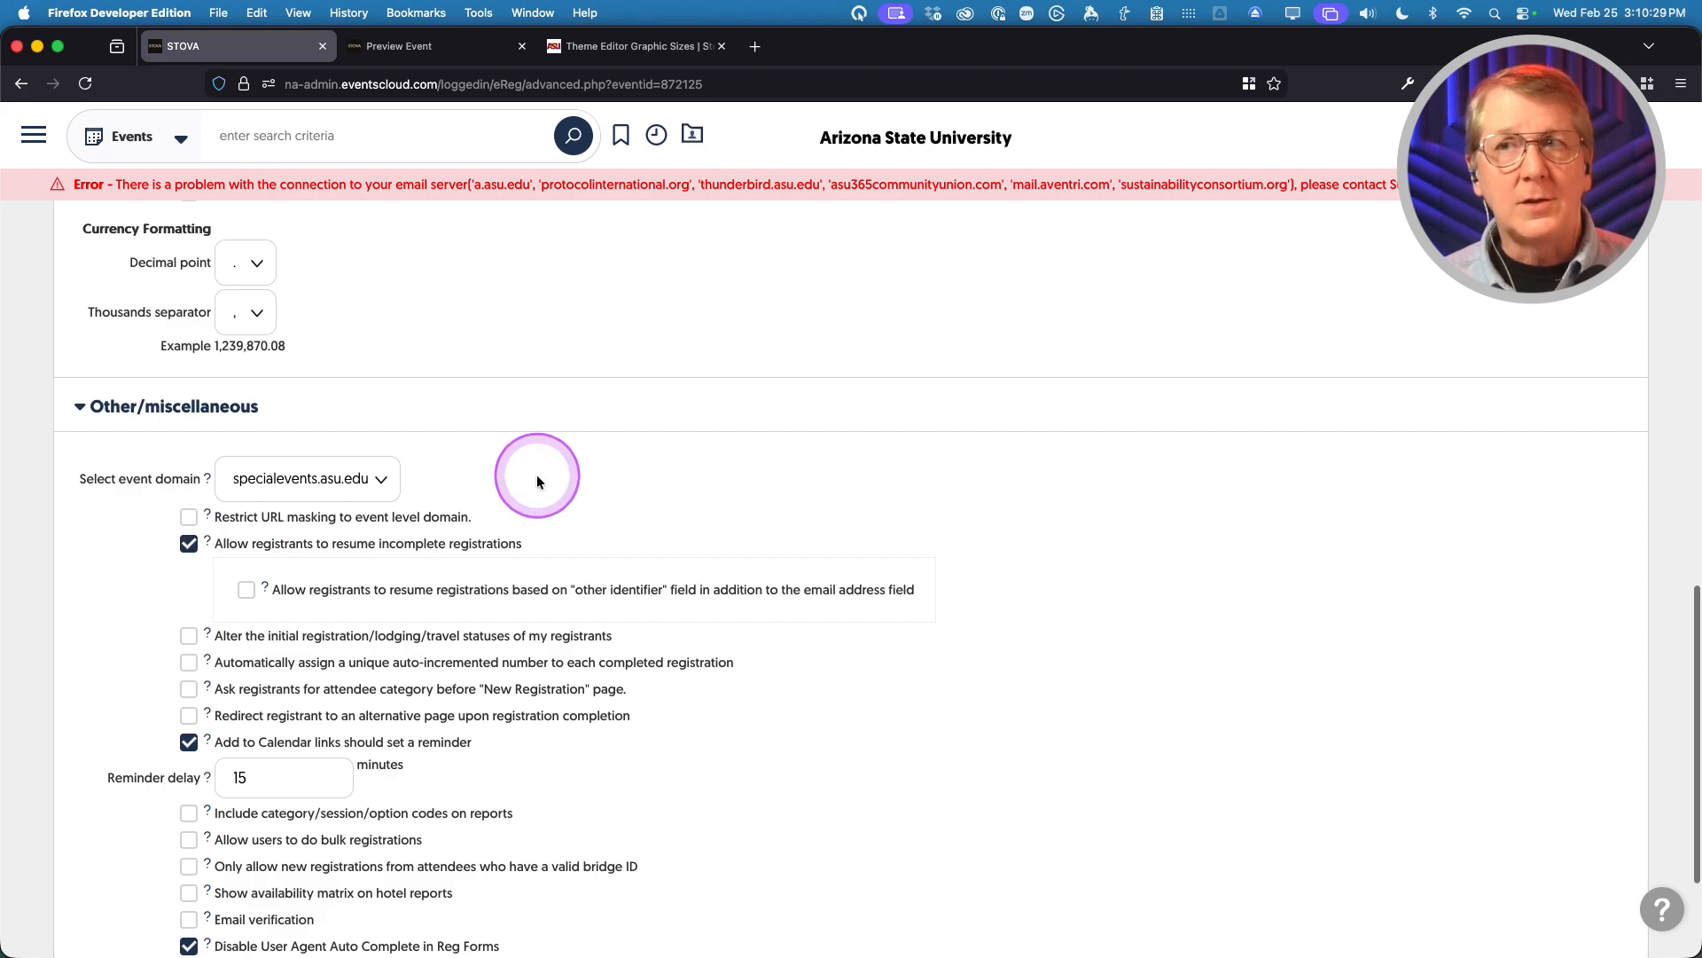
{"action": "scroll", "coordinate": [87, 597], "scroll_direction": "down", "scroll_amount": 1}
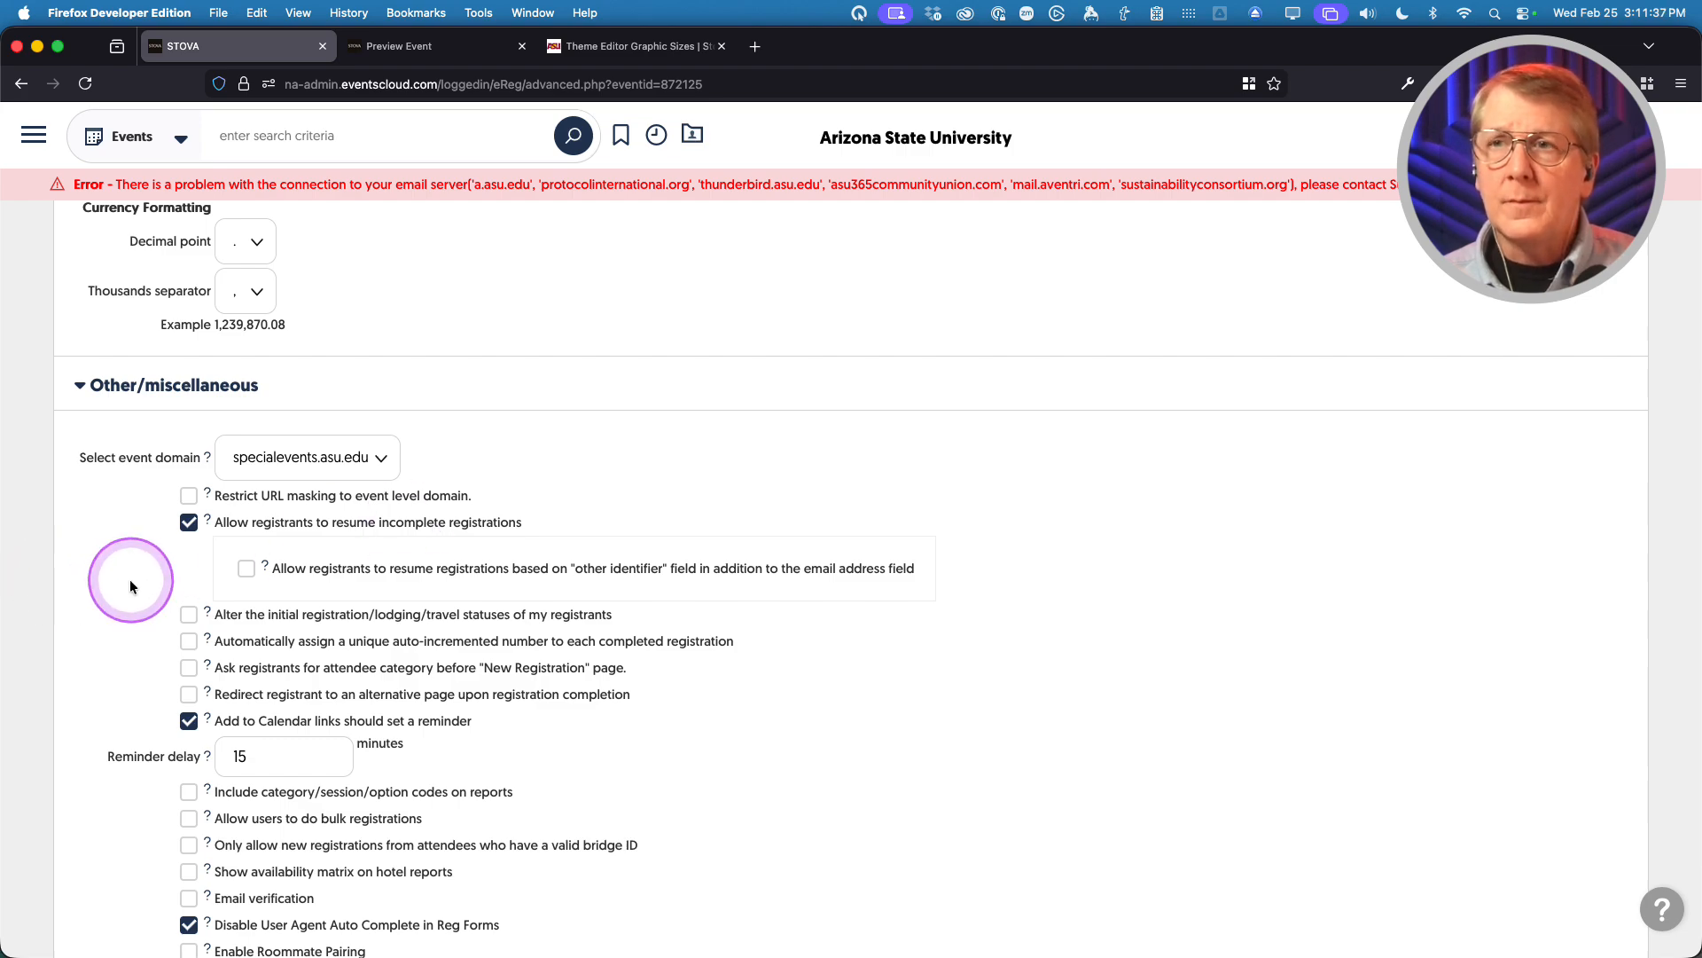
{"action": "scroll", "coordinate": [130, 586], "scroll_direction": "down", "scroll_amount": 2}
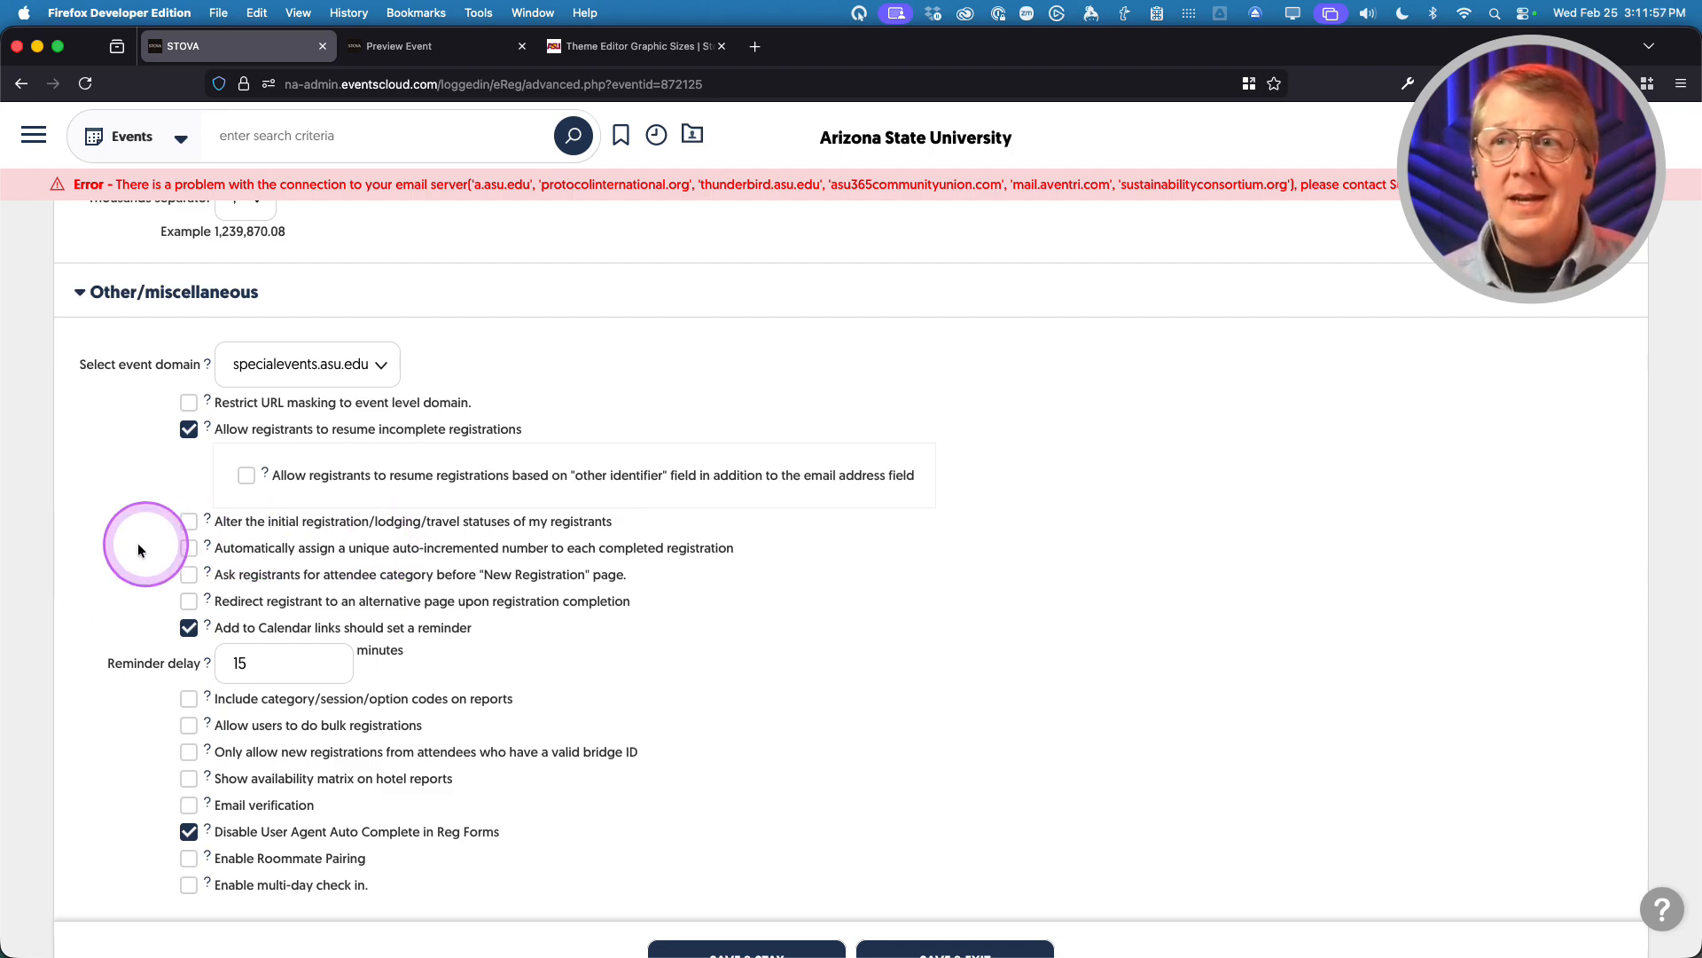
{"action": "scroll", "coordinate": [118, 551], "scroll_direction": "down", "scroll_amount": 1}
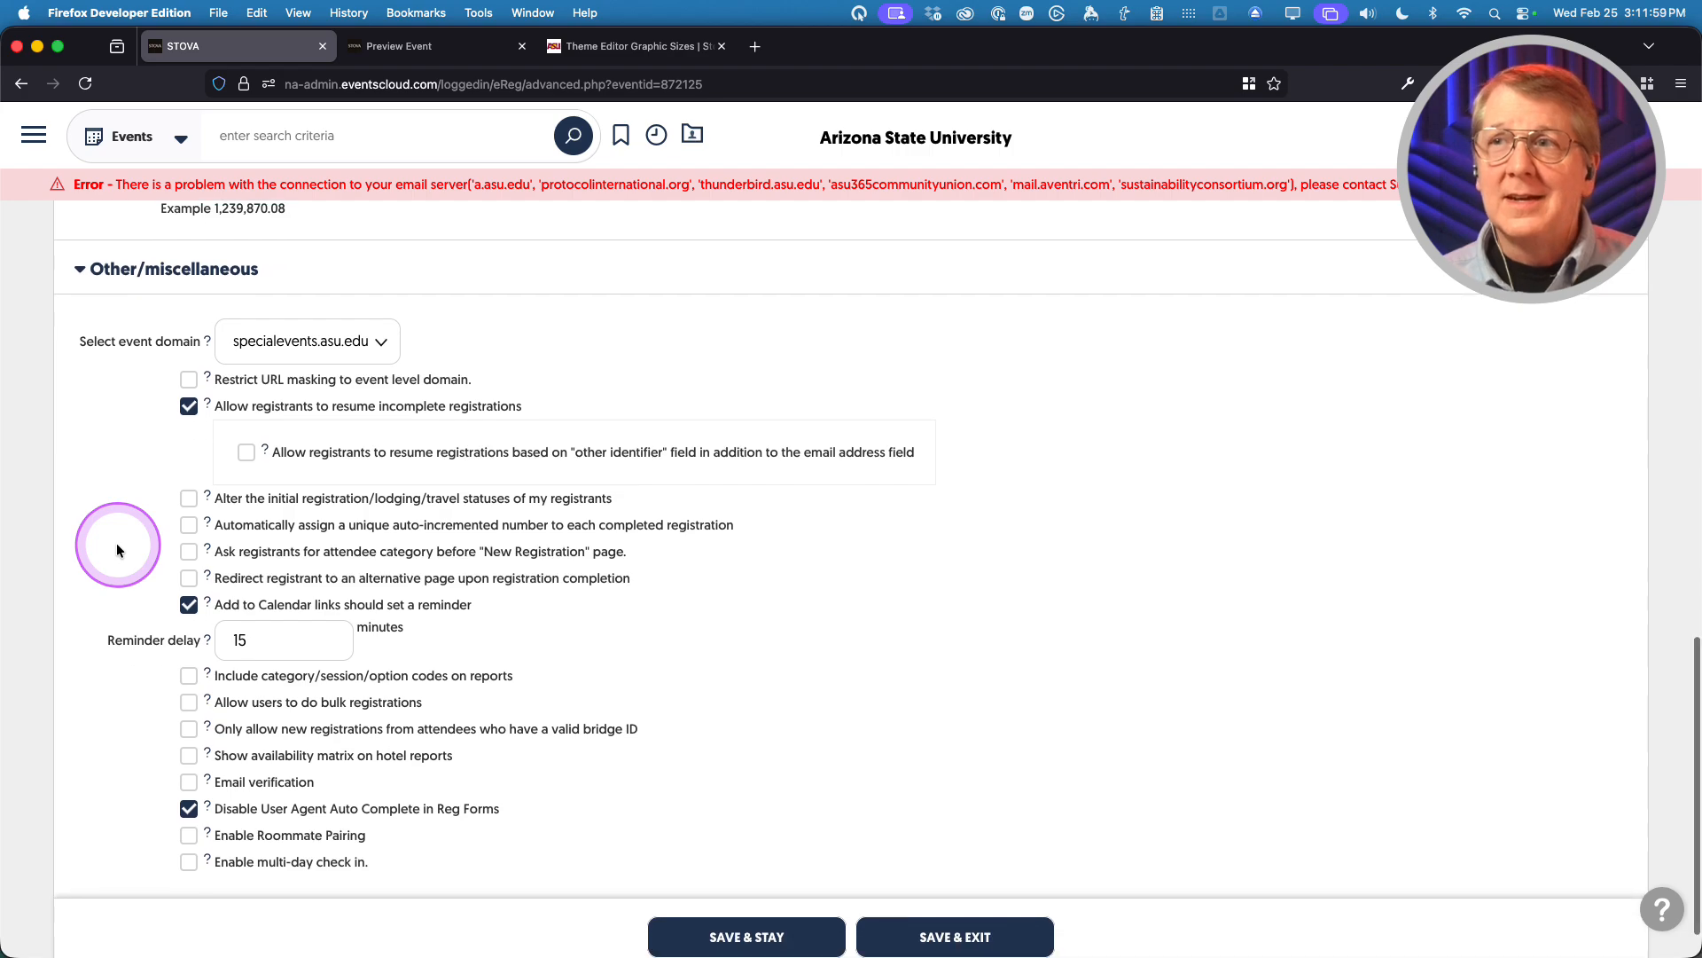
{"action": "scroll", "coordinate": [113, 536], "scroll_direction": "down", "scroll_amount": 1}
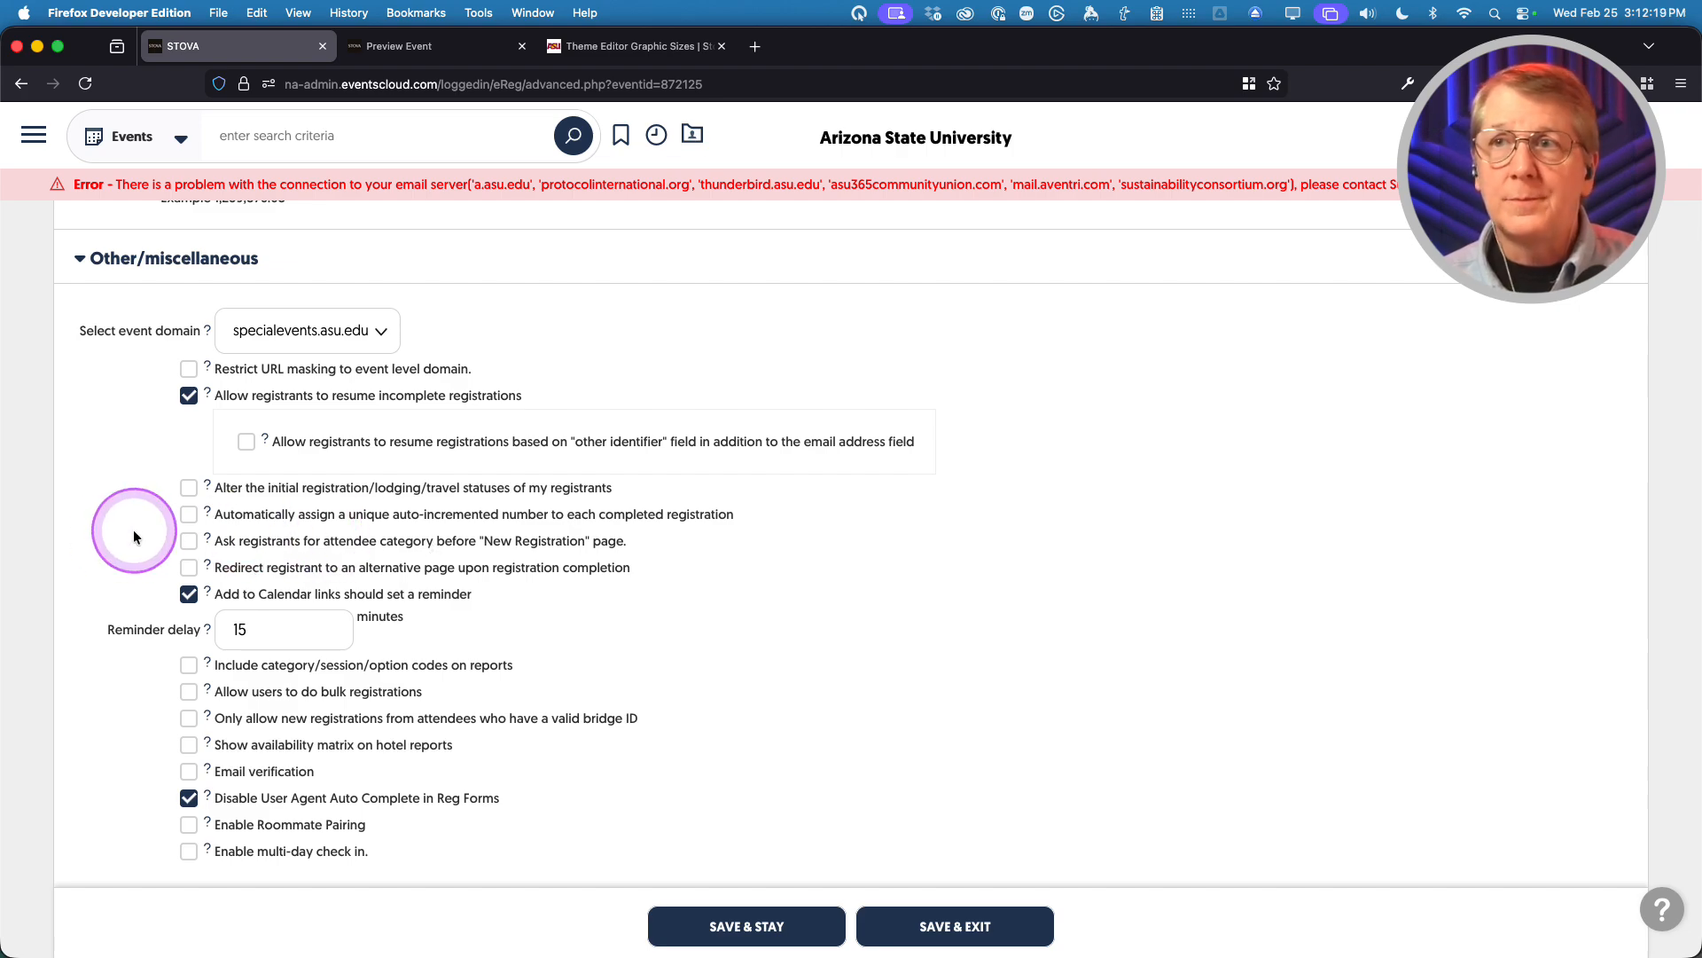
{"action": "scroll", "coordinate": [136, 527], "scroll_direction": "down", "scroll_amount": 1}
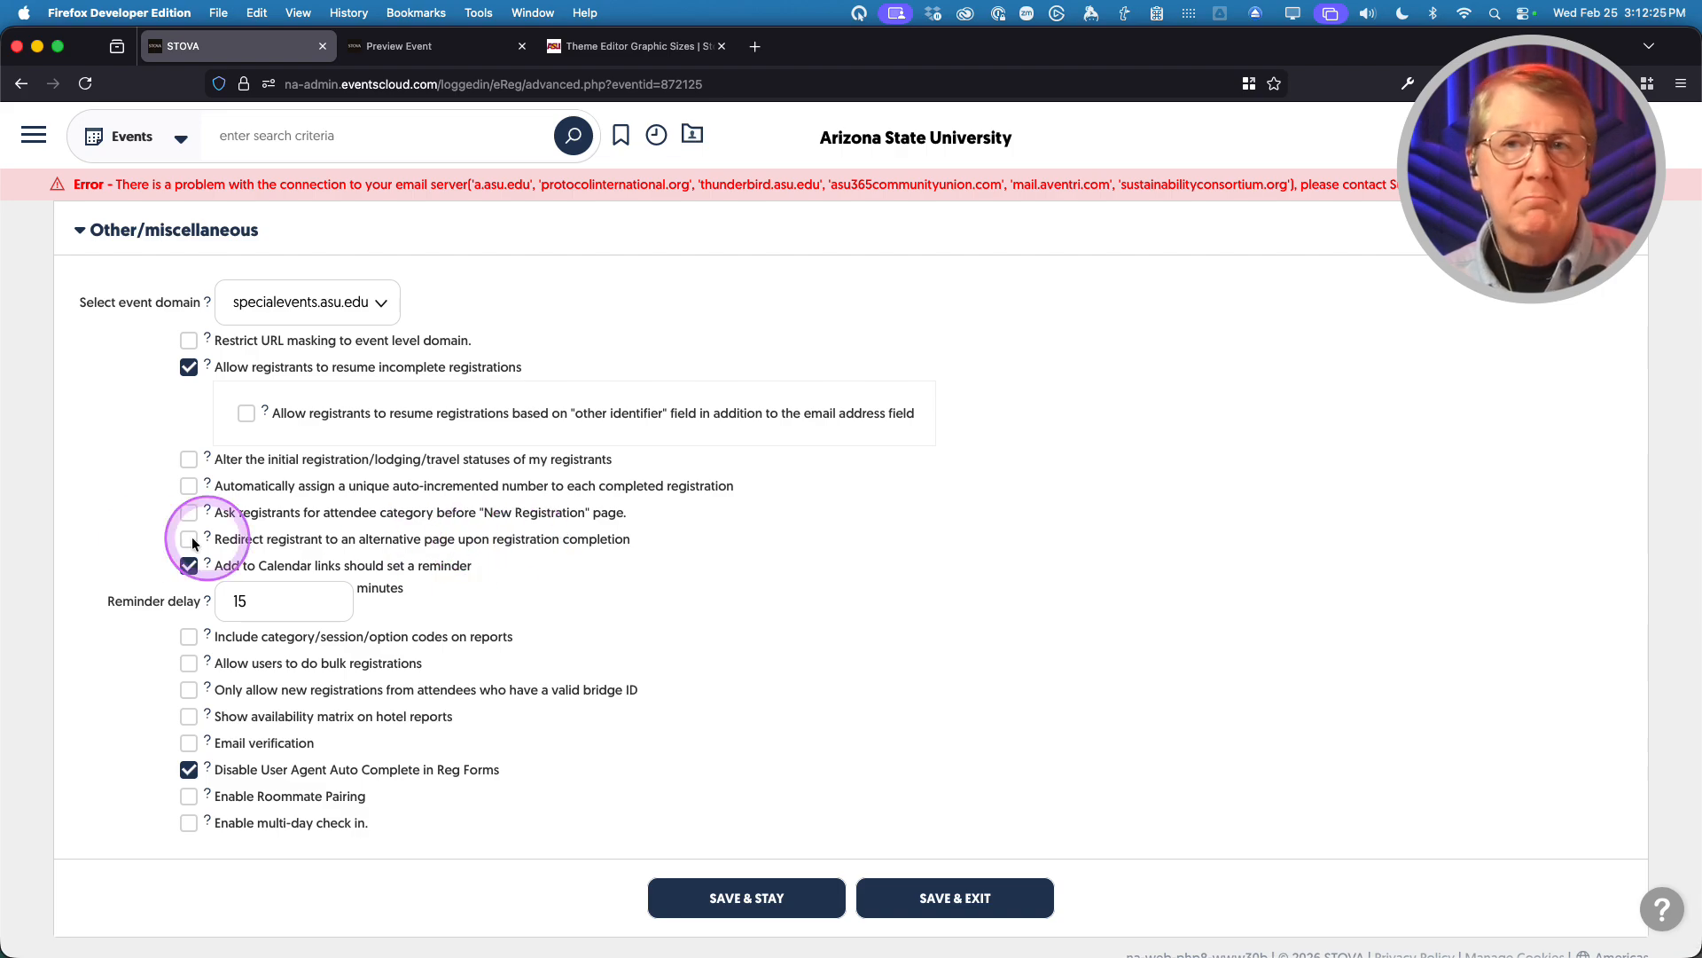
{"action": "scroll", "coordinate": [106, 538], "scroll_direction": "down", "scroll_amount": 1}
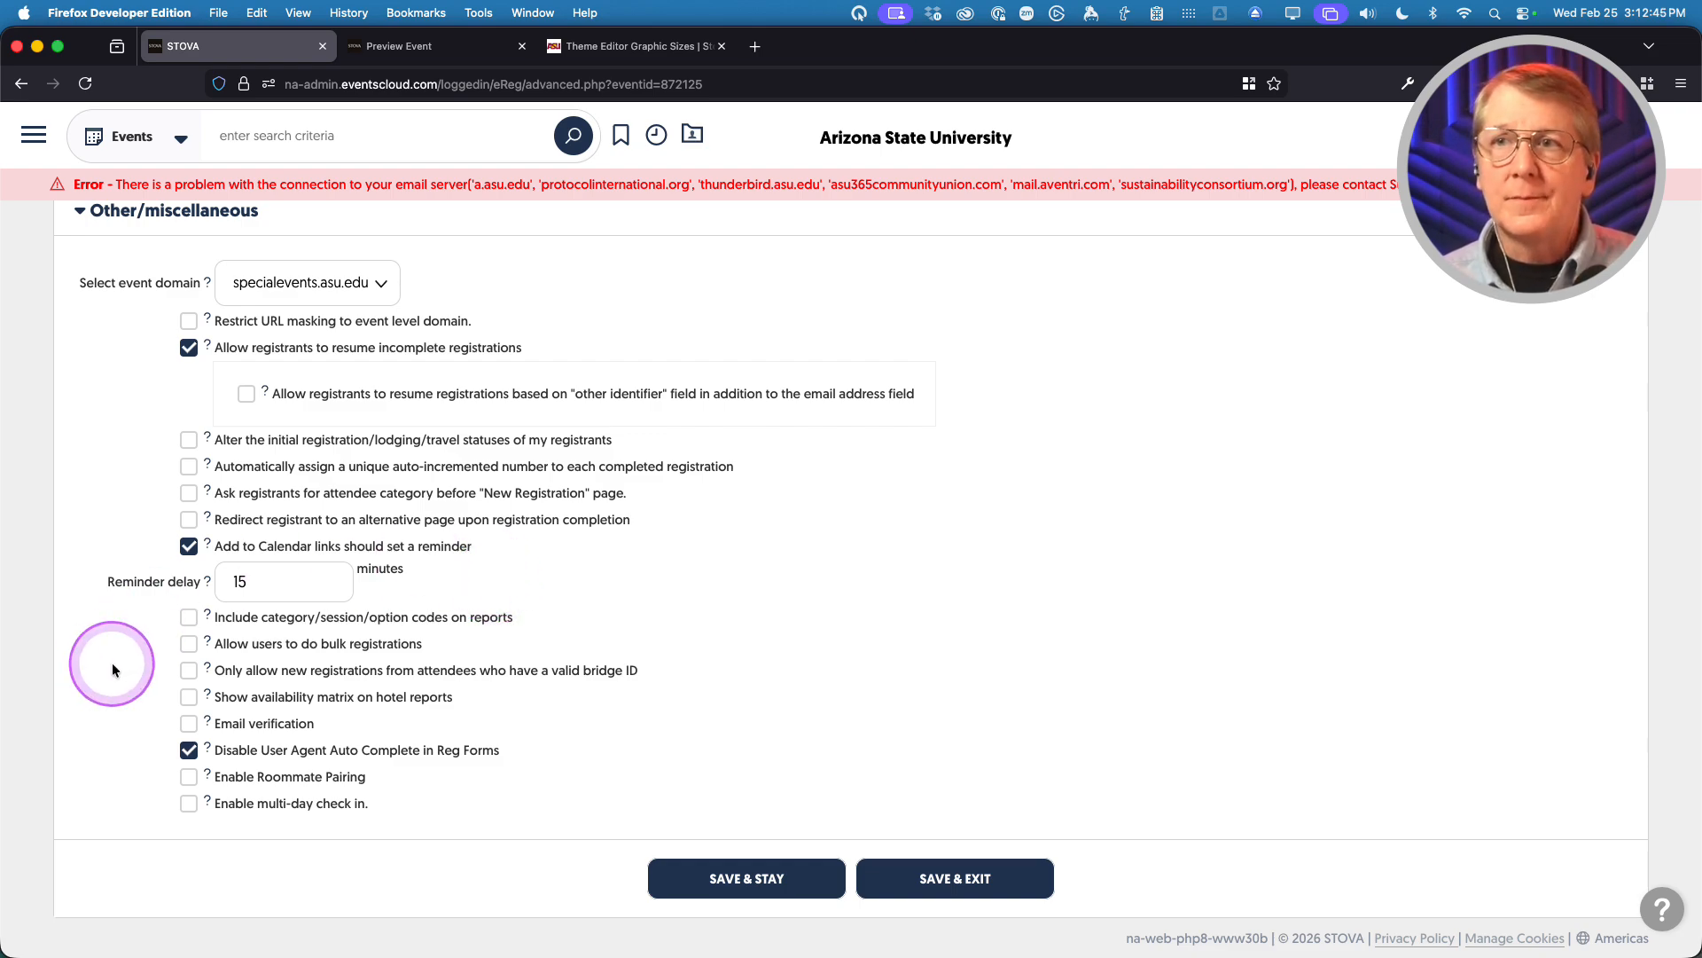
- Enable multi-day check in under Other/miscellaneous and save the general advanced settings
{"action": "scroll", "coordinate": [128, 671], "scroll_direction": "down", "scroll_amount": 1}
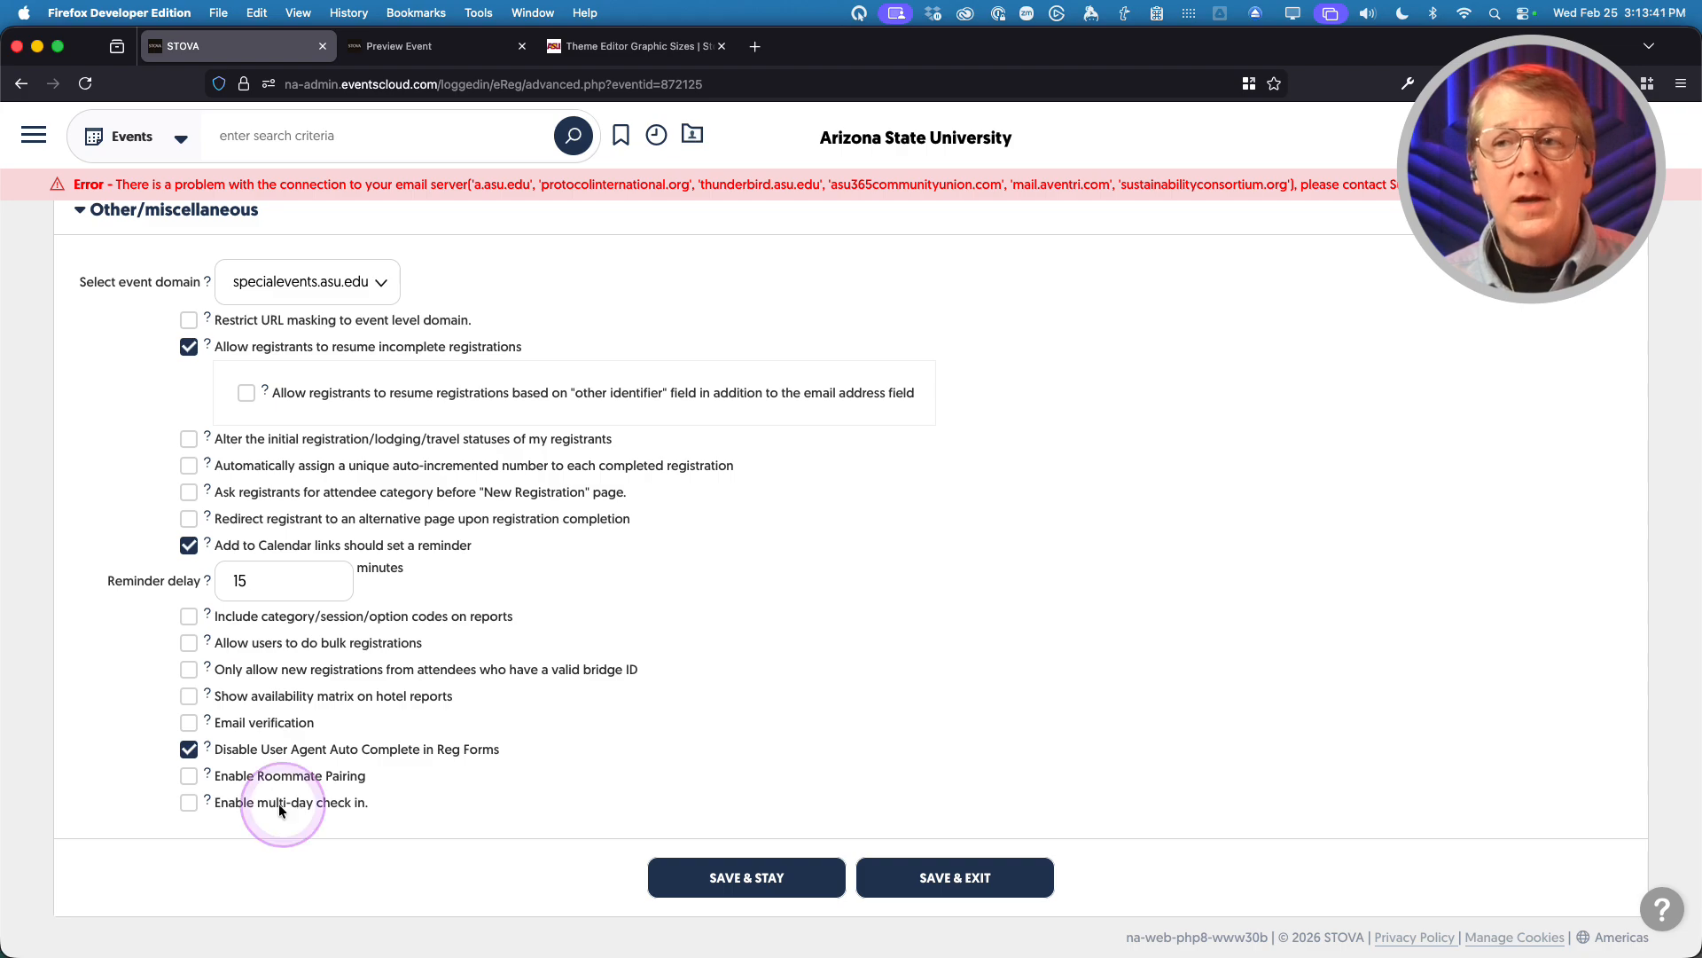
{"action": "left_click", "coordinate": [184, 802]}
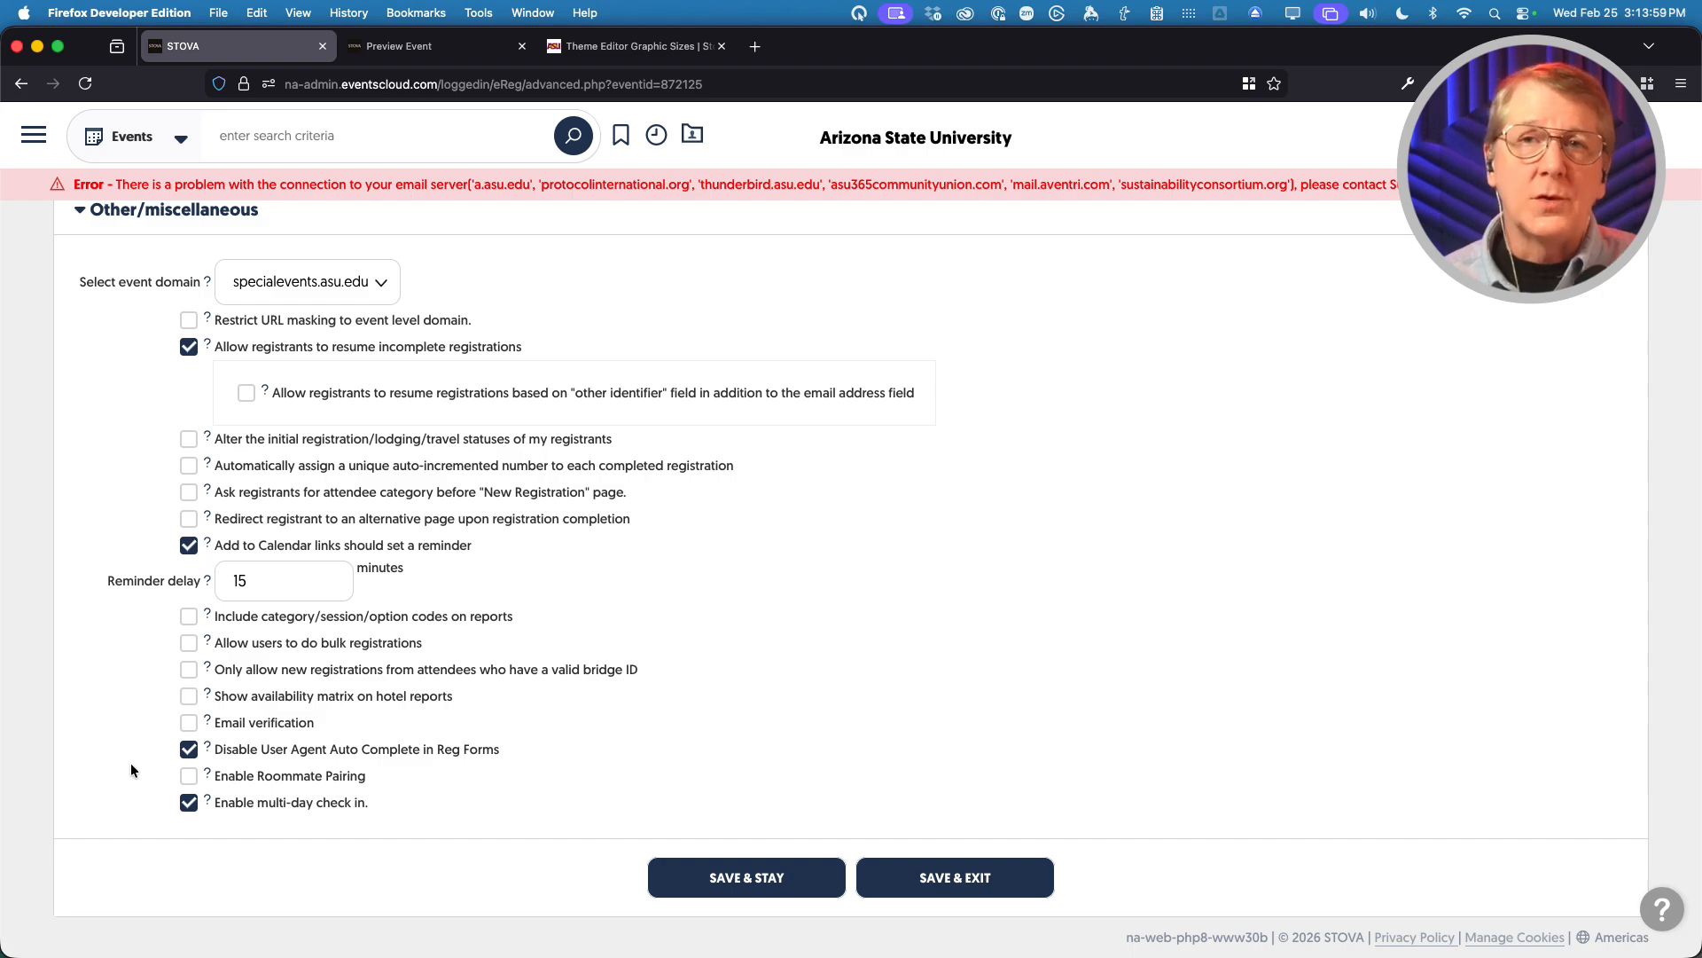
{"action": "left_click", "coordinate": [743, 882]}
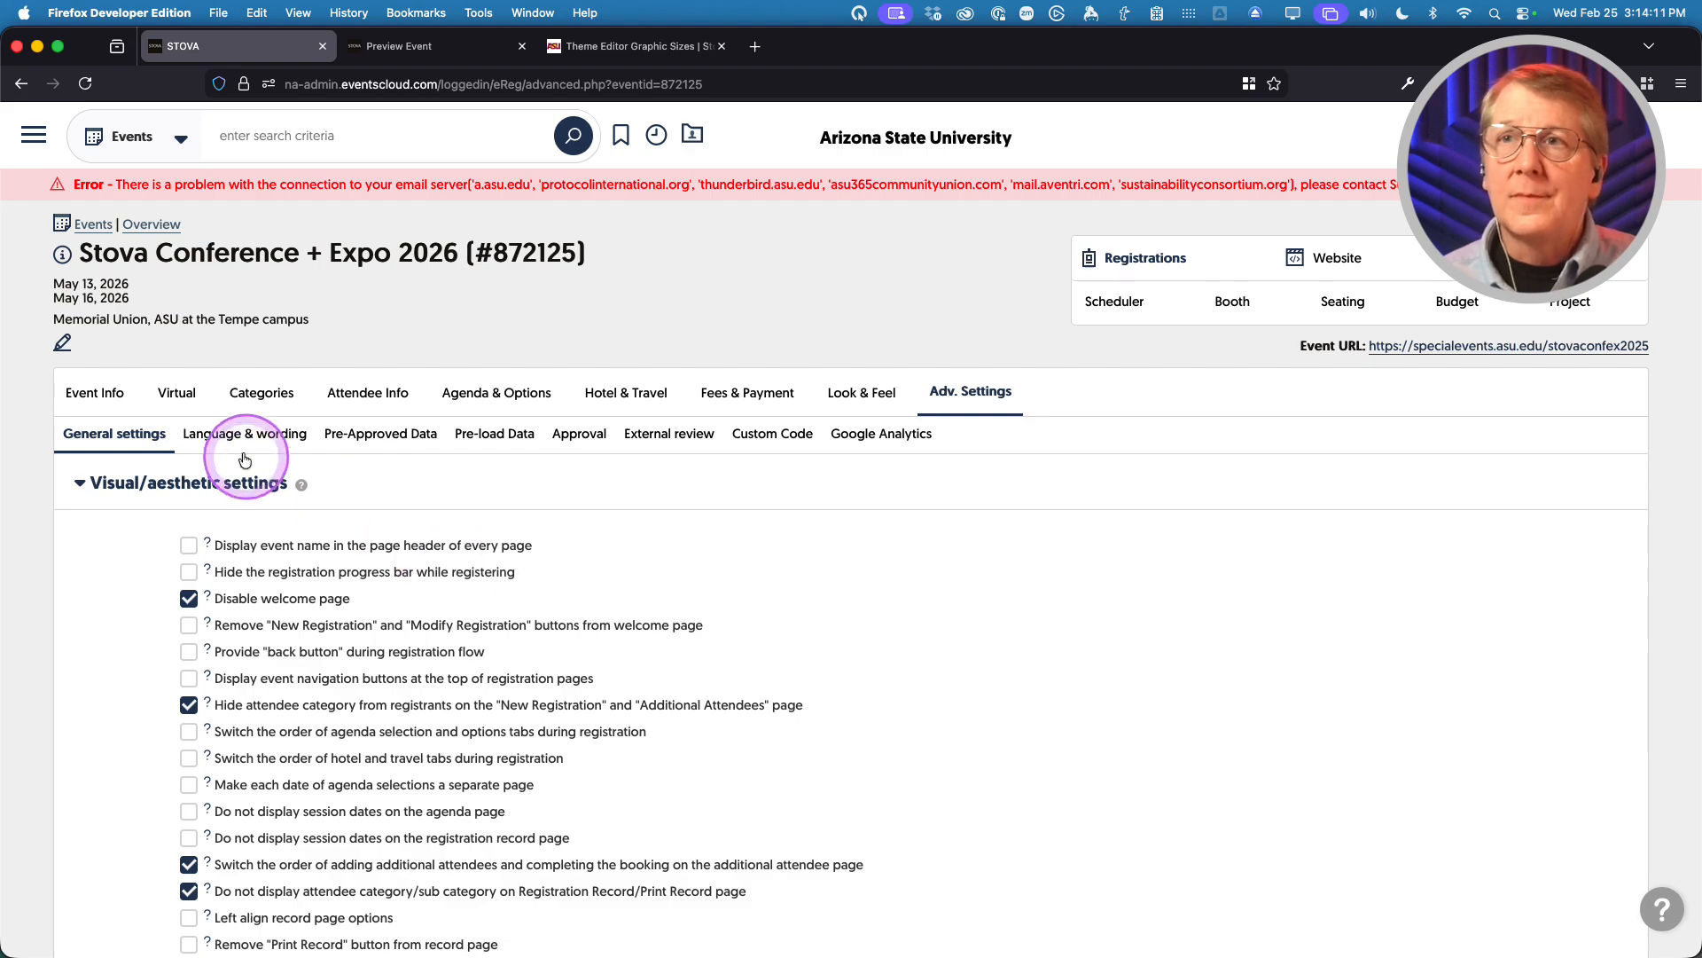
- Add Spanish and French as event languages in the Language & wording settings and save
{"action": "left_click", "coordinate": [222, 435]}
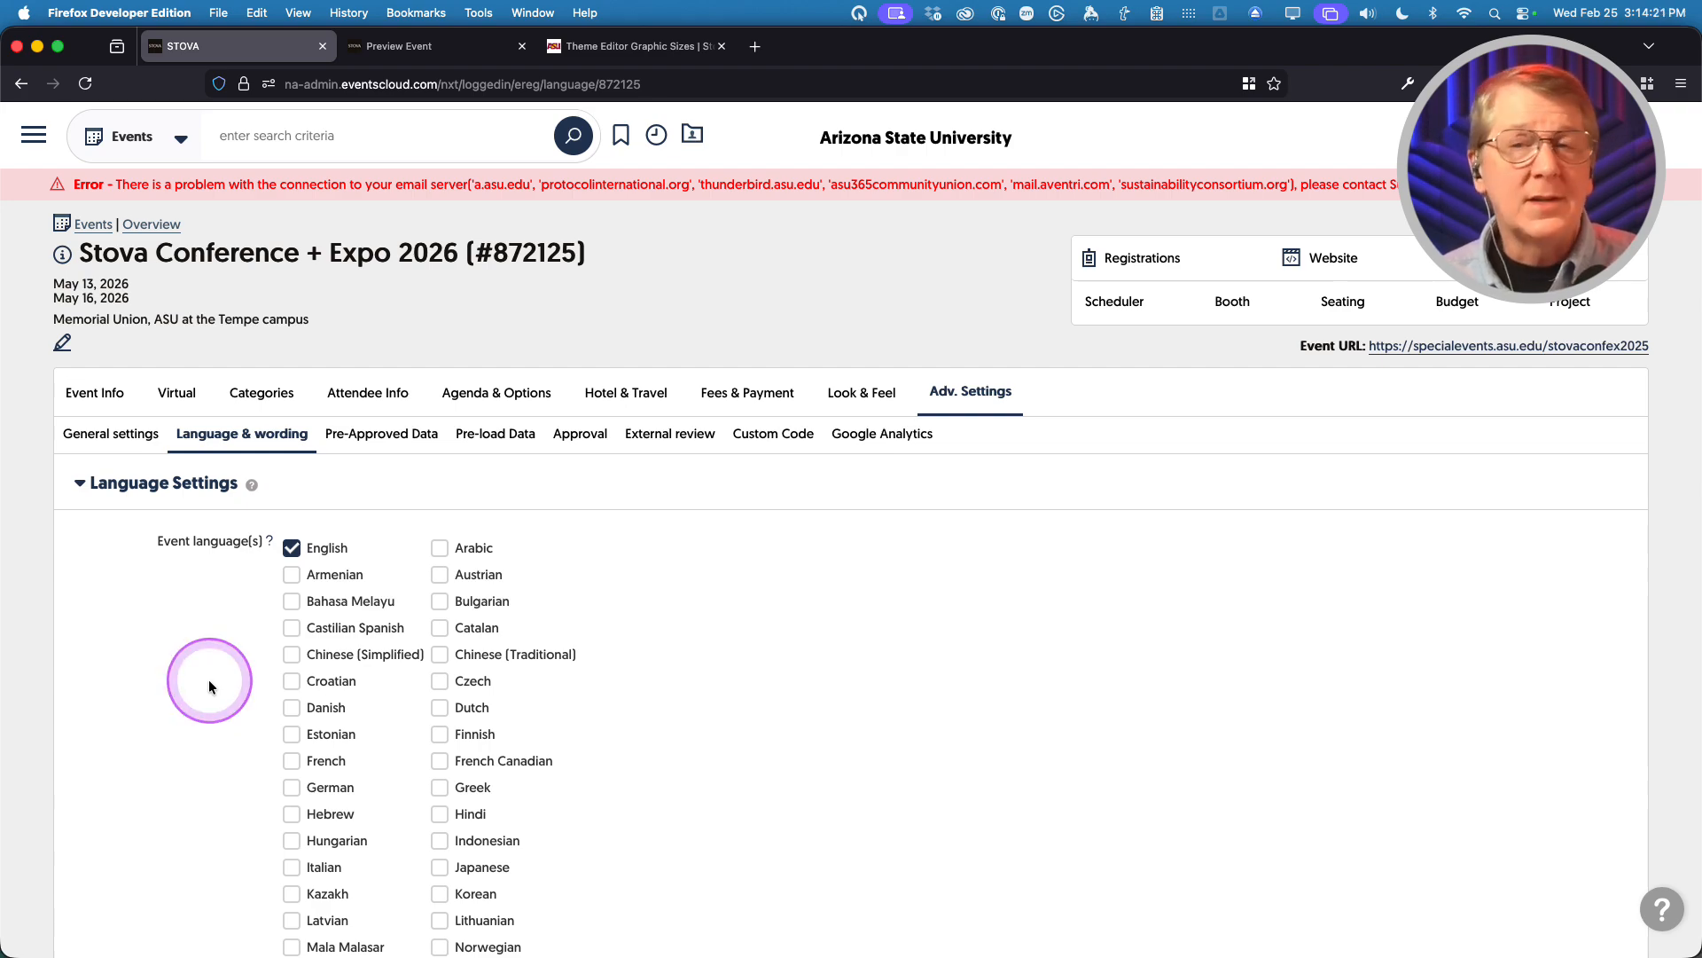
{"action": "scroll", "coordinate": [209, 679], "scroll_direction": "down", "scroll_amount": 3}
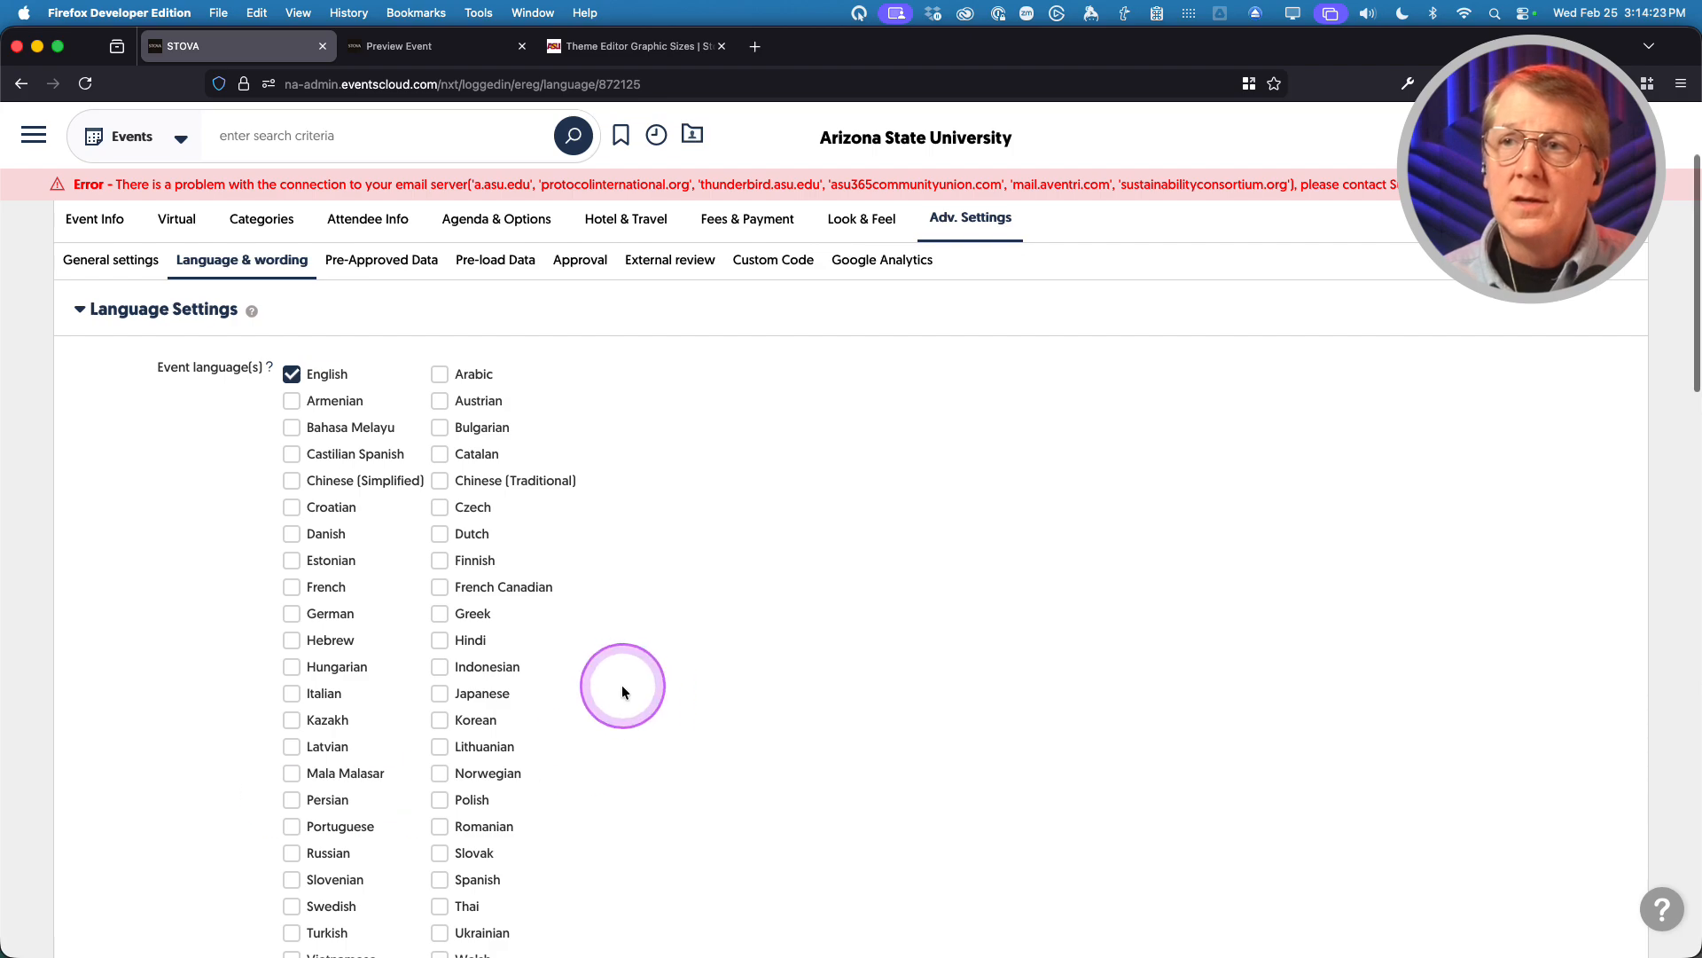
{"action": "scroll", "coordinate": [625, 684], "scroll_direction": "down", "scroll_amount": 1}
{"action": "left_click", "coordinate": [441, 831]}
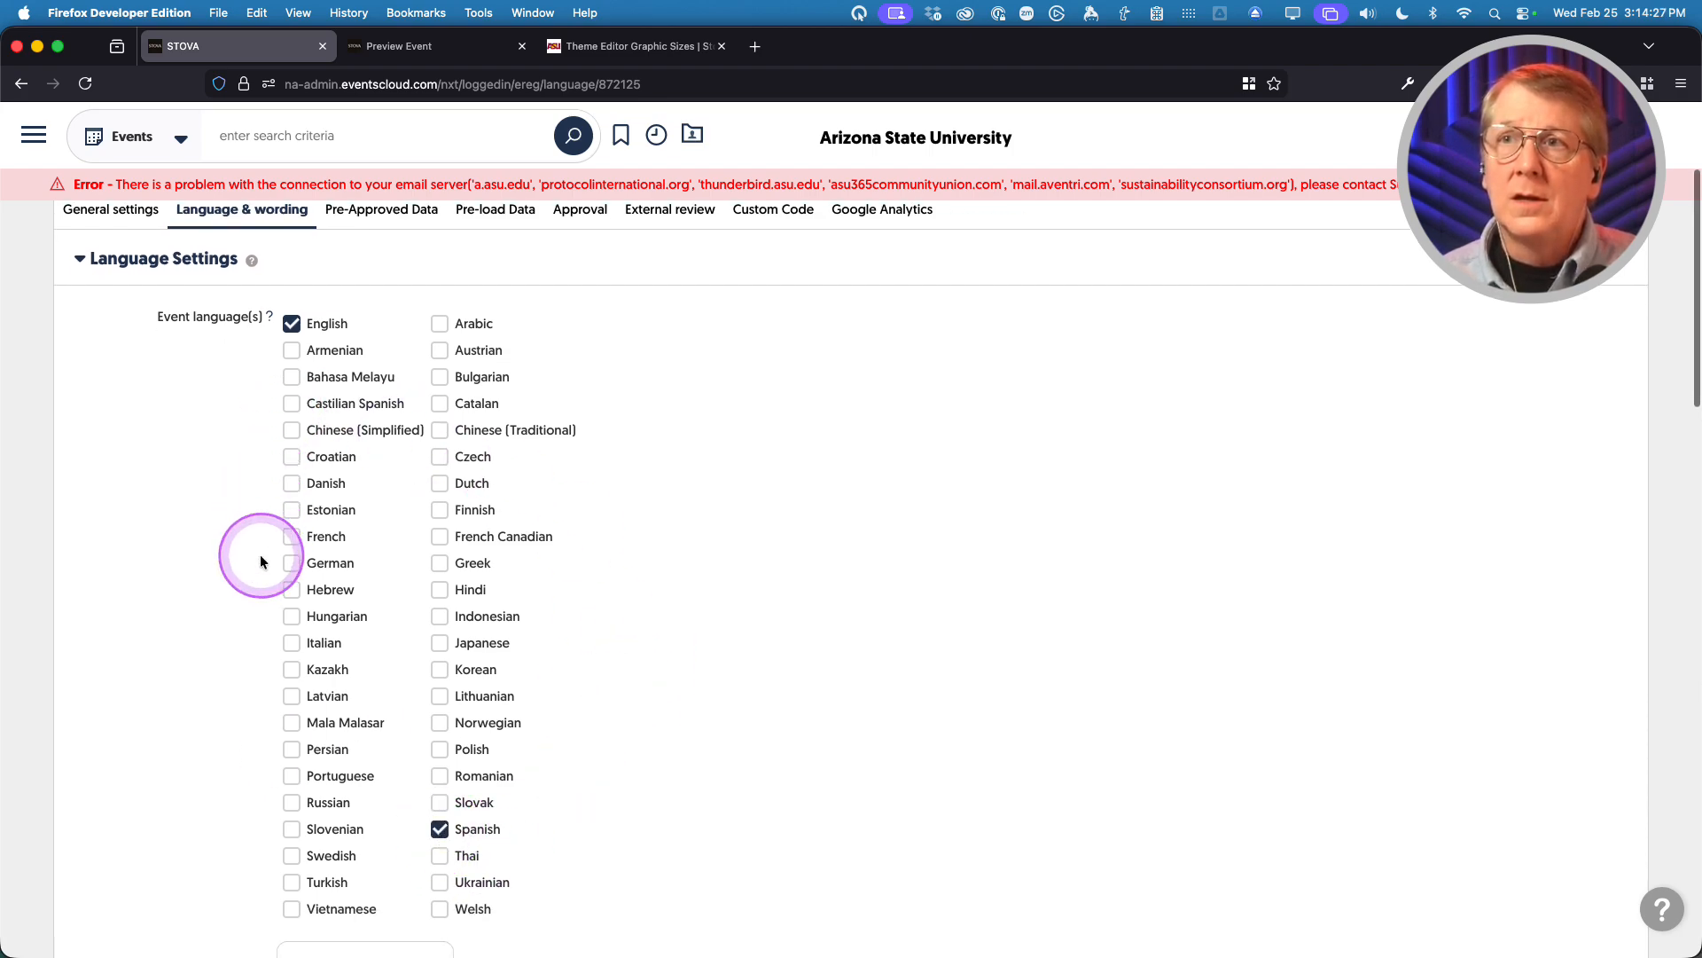
{"action": "left_click", "coordinate": [290, 537]}
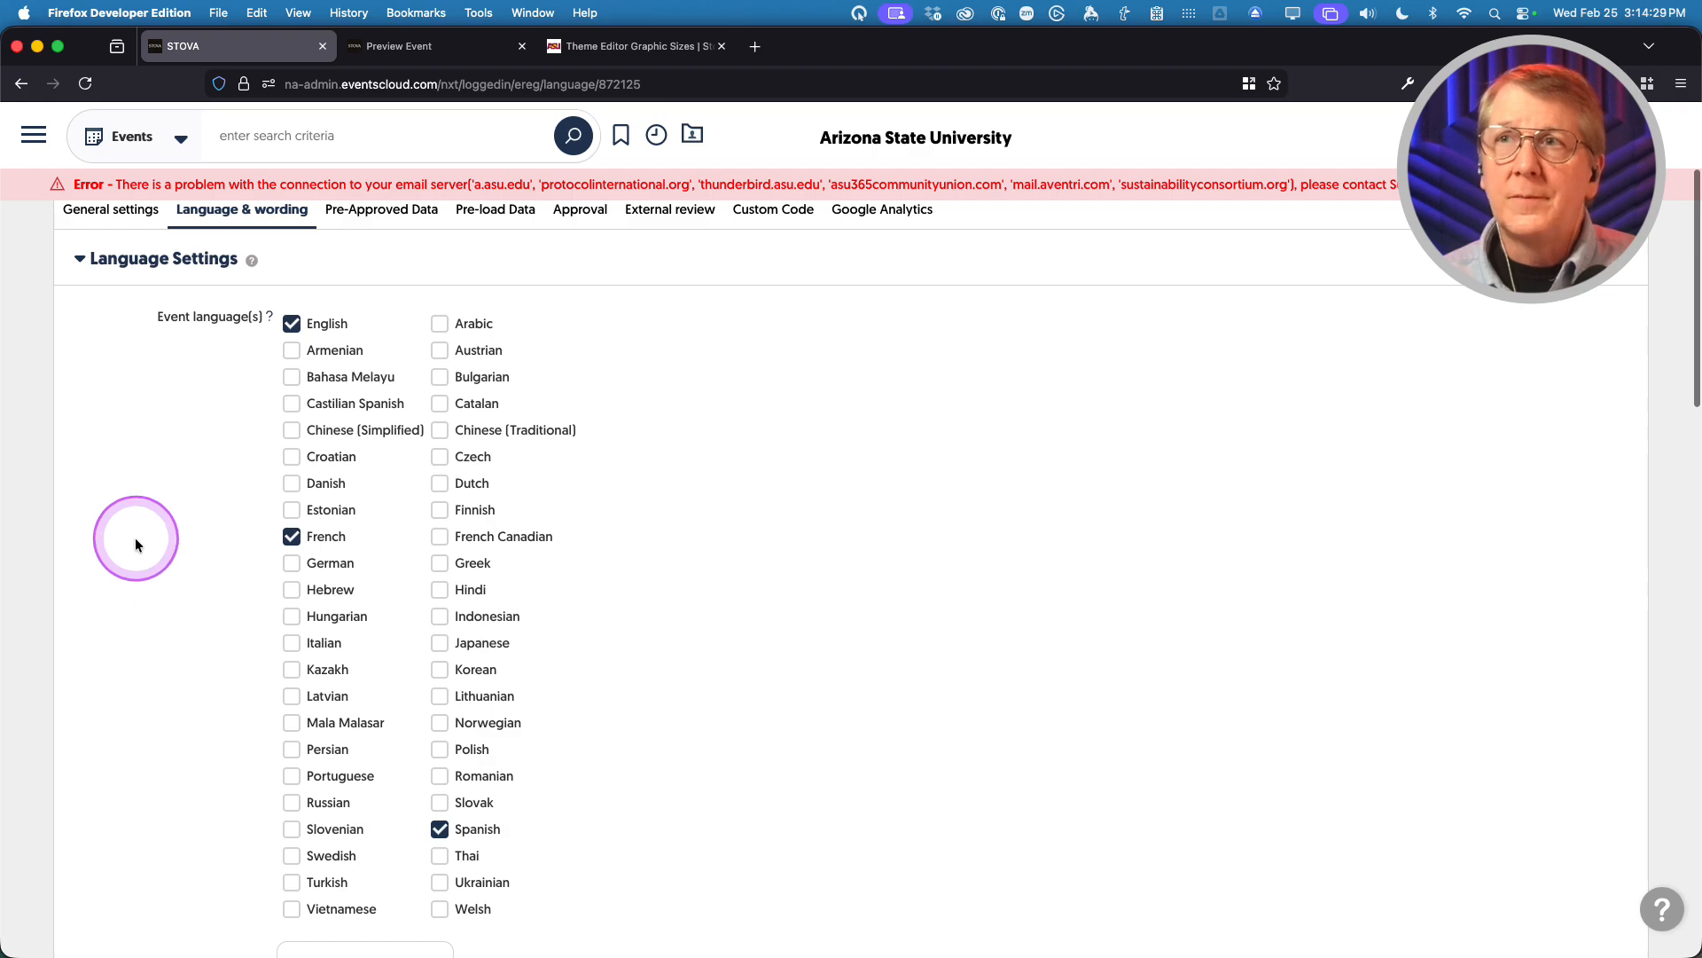
{"action": "scroll", "coordinate": [808, 653], "scroll_direction": "down", "scroll_amount": 10}
{"action": "scroll", "coordinate": [809, 658], "scroll_direction": "up", "scroll_amount": 1}
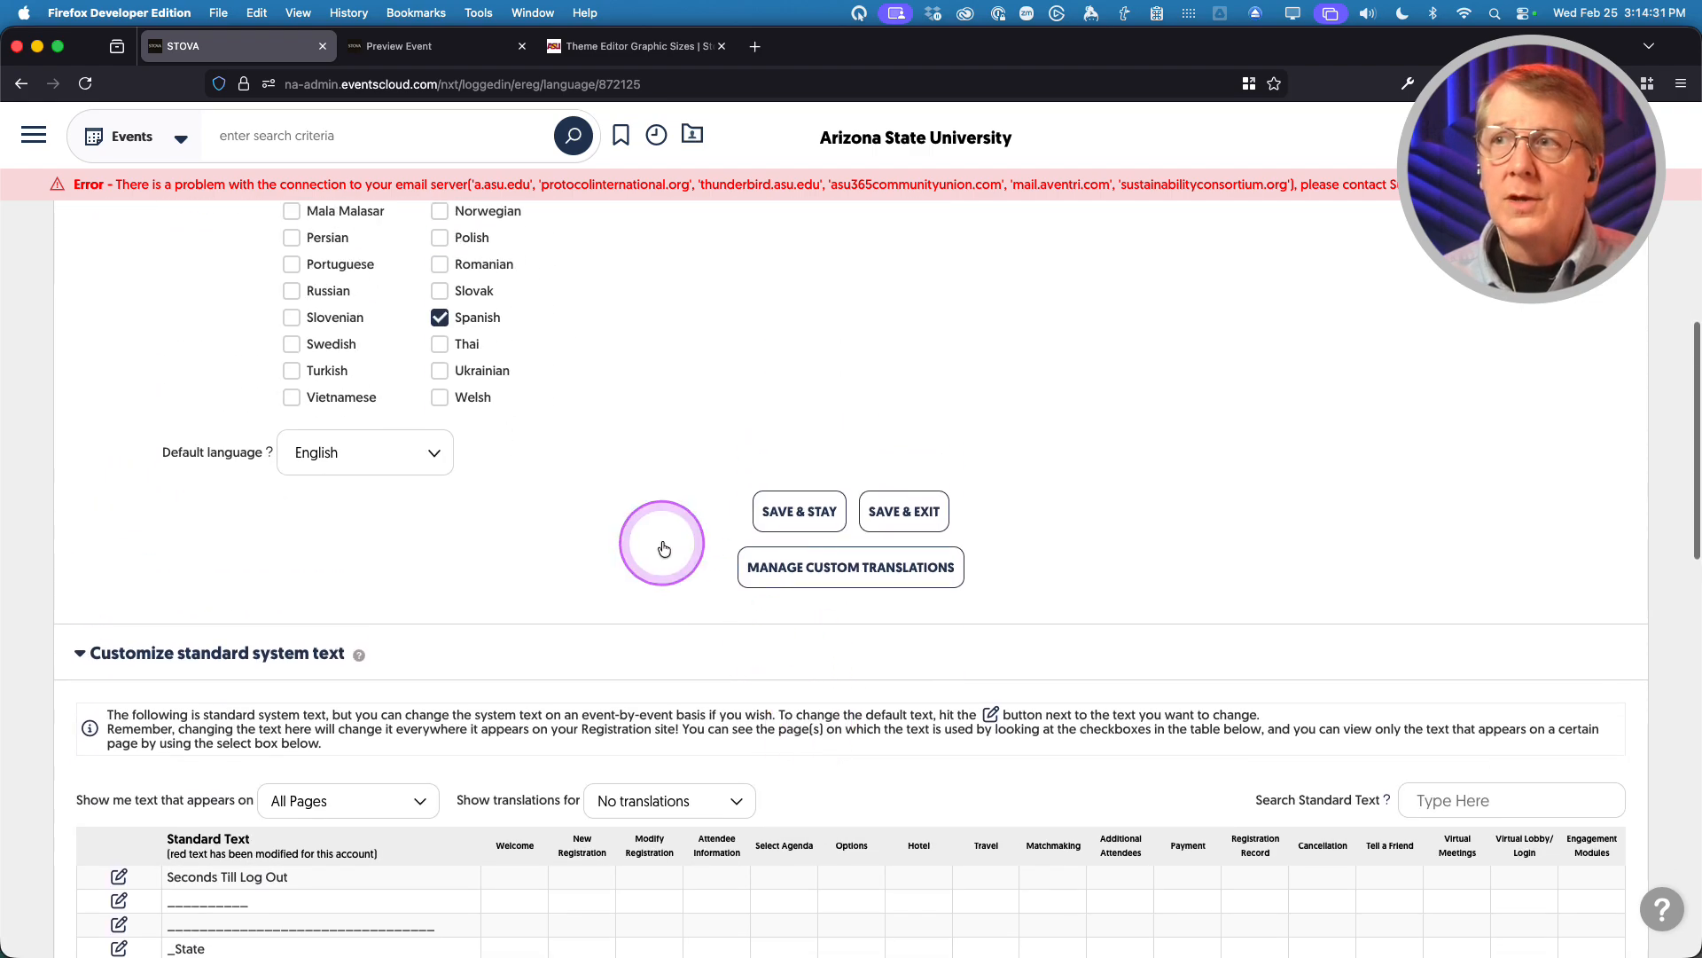
{"action": "left_click", "coordinate": [805, 524]}
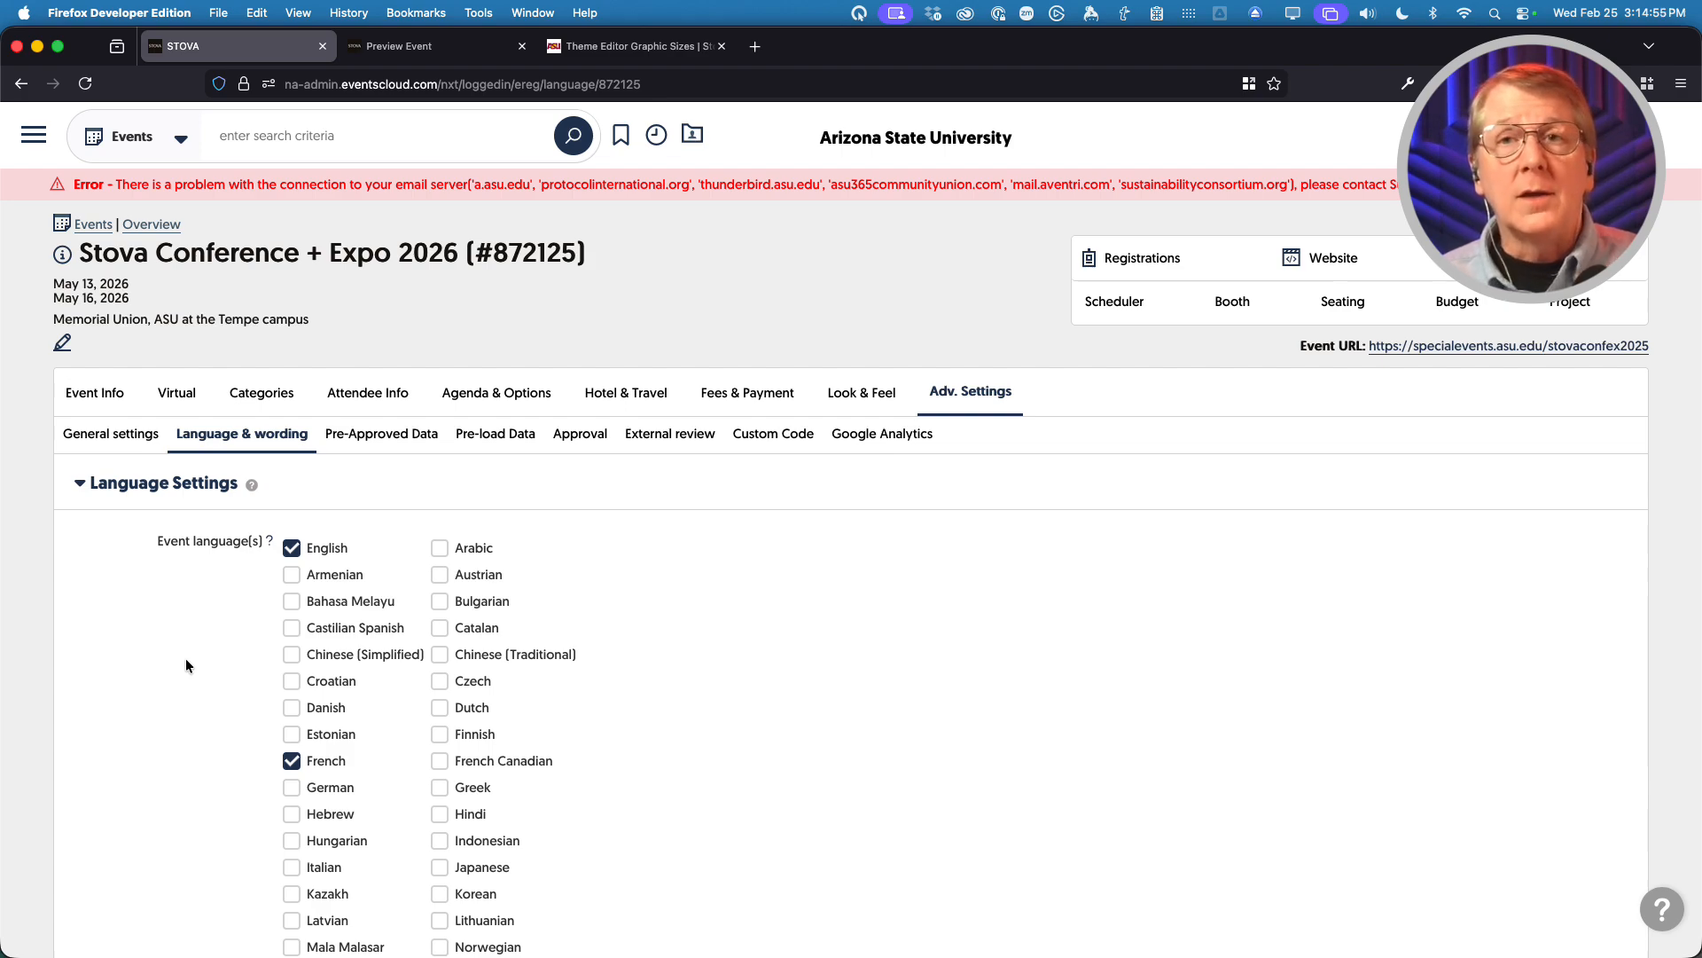
- Open the event's Basic details and examine the event name fields for each language
{"action": "mouse_move", "coordinate": [94, 392]}
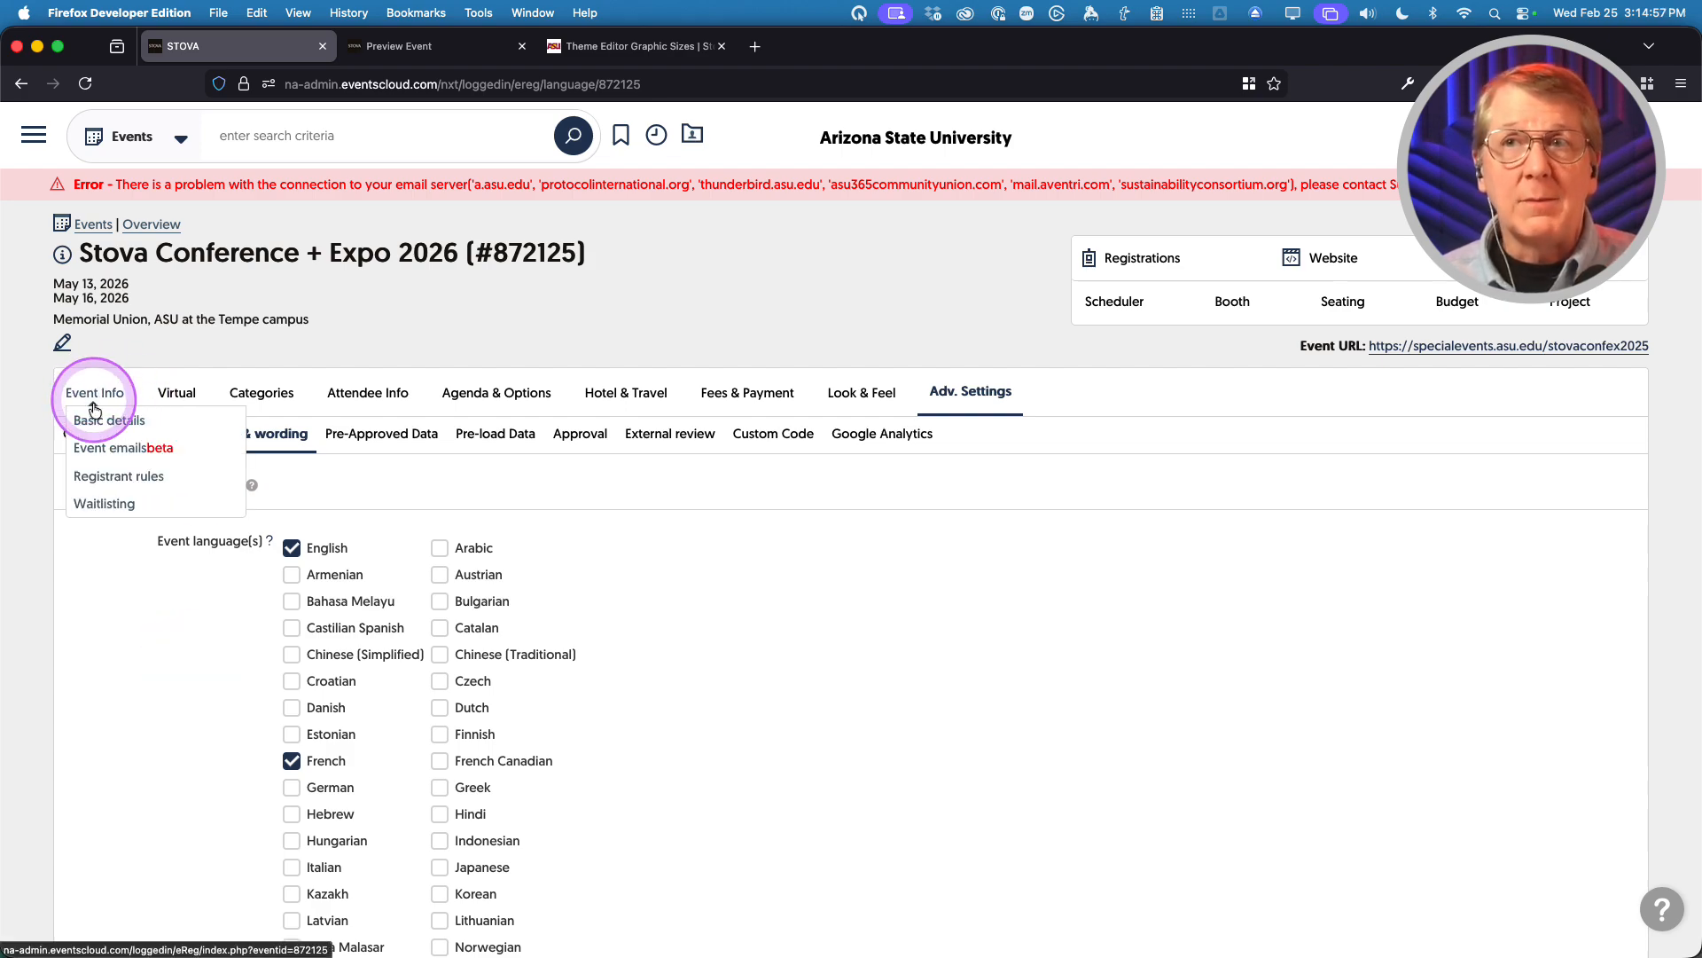
{"action": "left_click", "coordinate": [96, 420]}
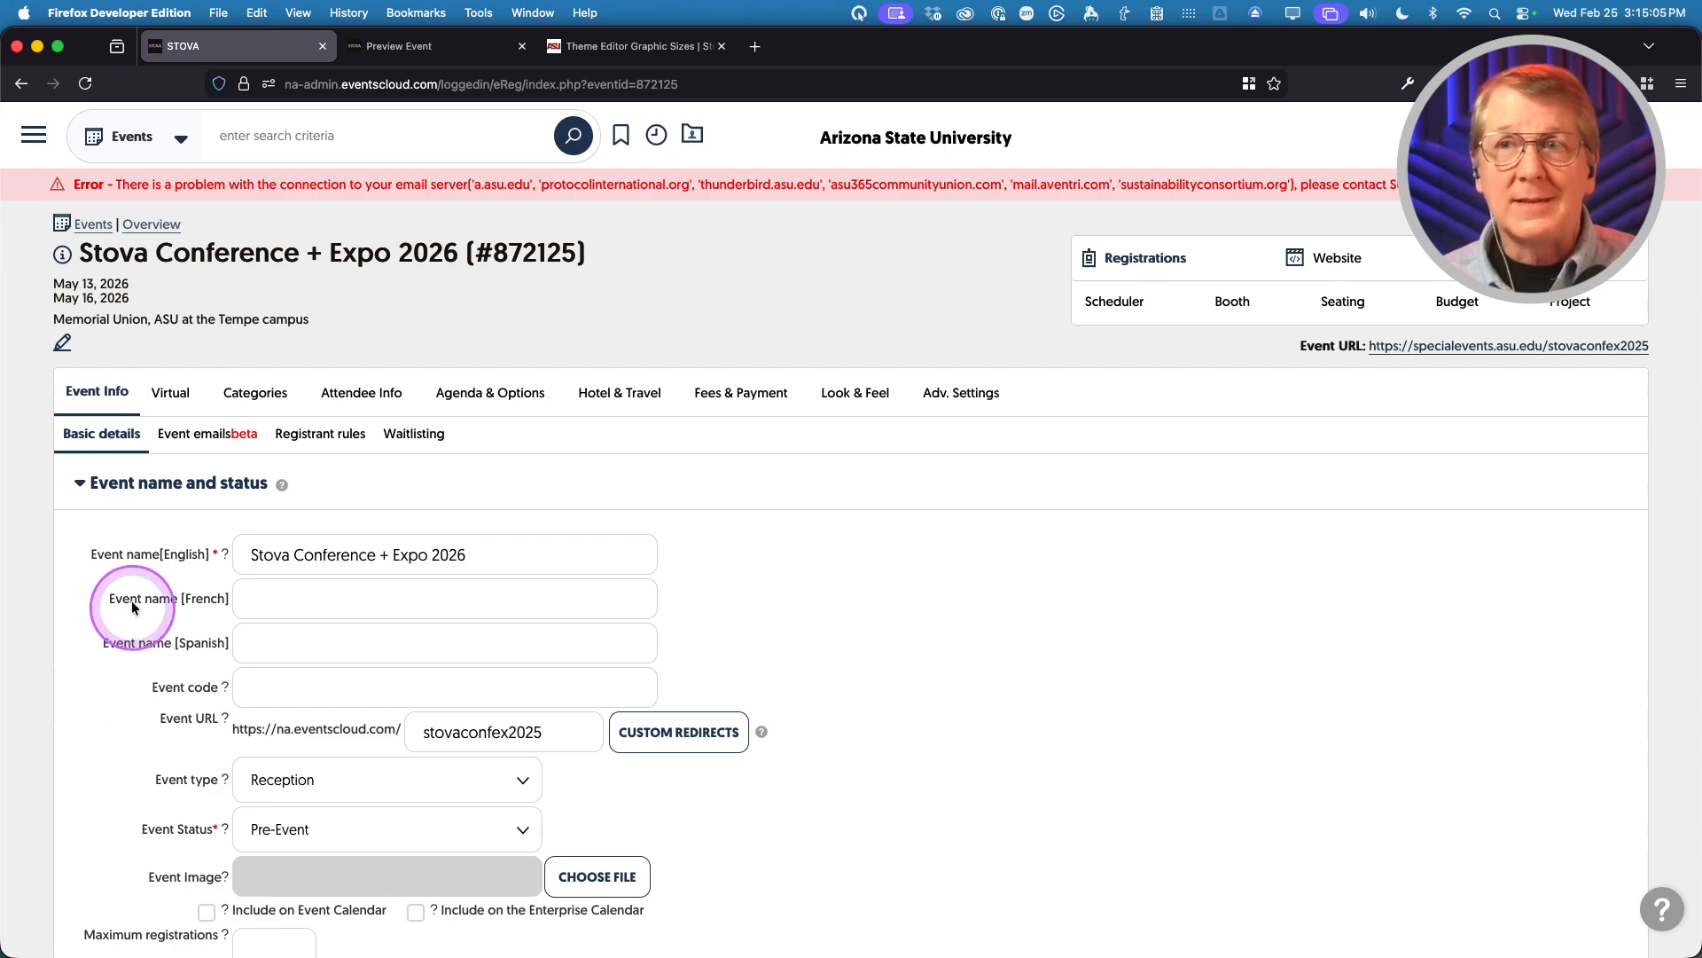
{"action": "scroll", "coordinate": [273, 598], "scroll_direction": "down", "scroll_amount": 1}
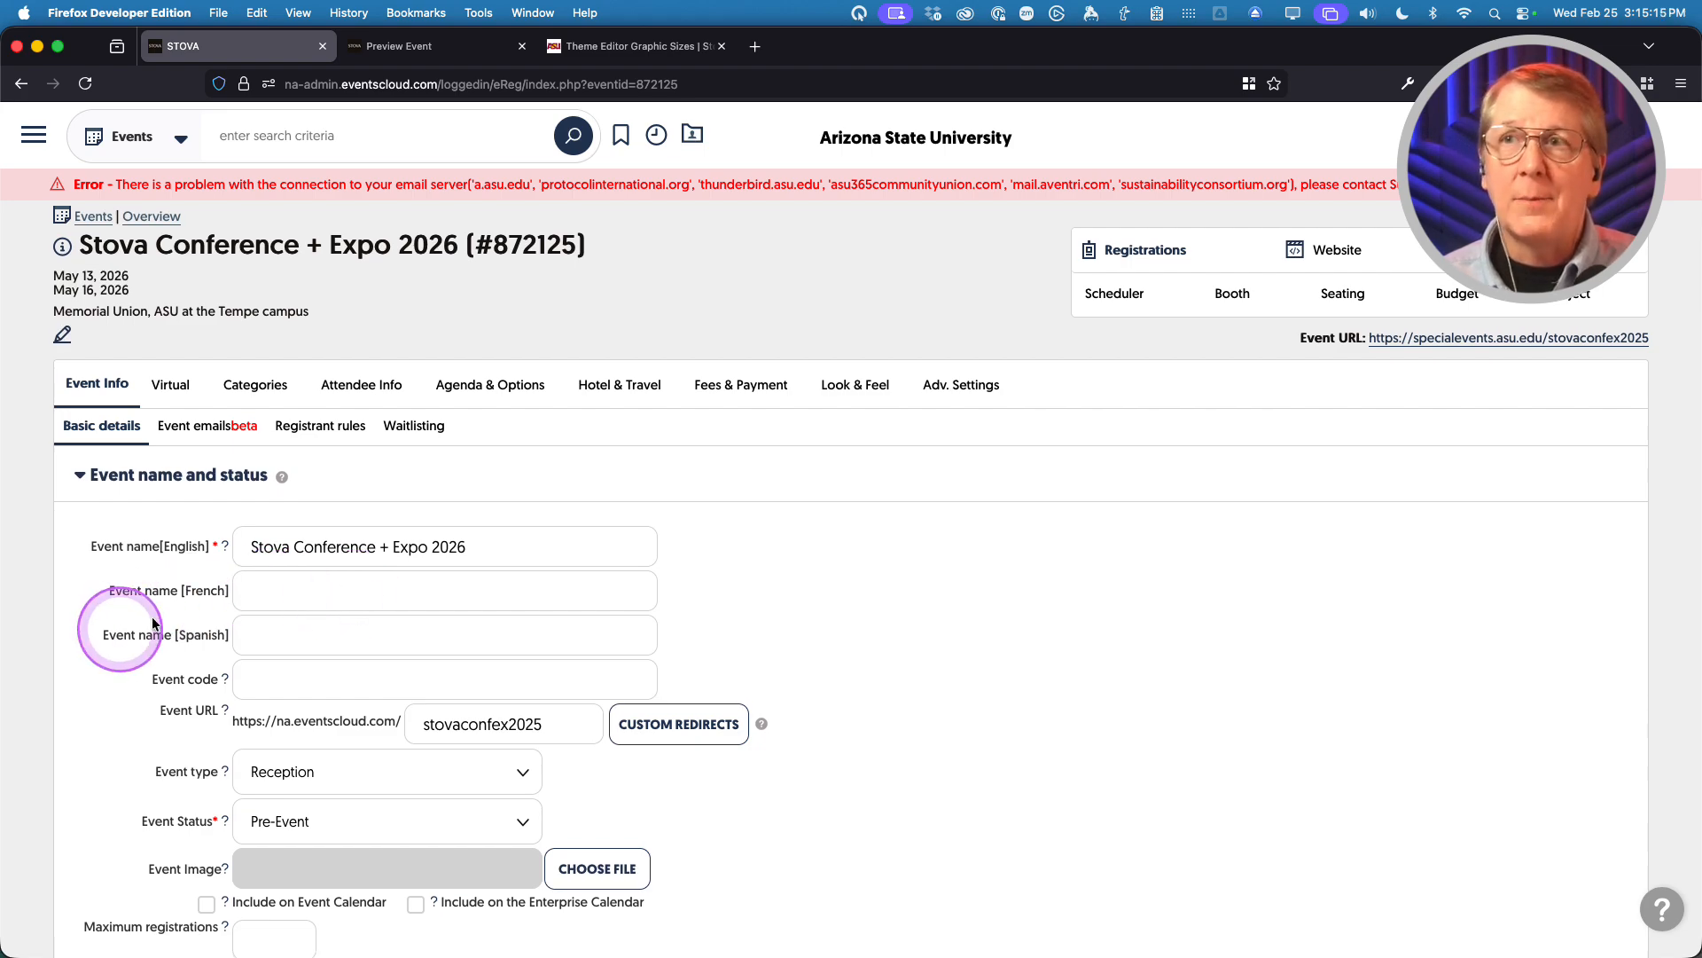
- Open the General Admission attendee category for editing, examine its French fields, return to English, and close the editor
{"action": "left_click", "coordinate": [277, 375]}
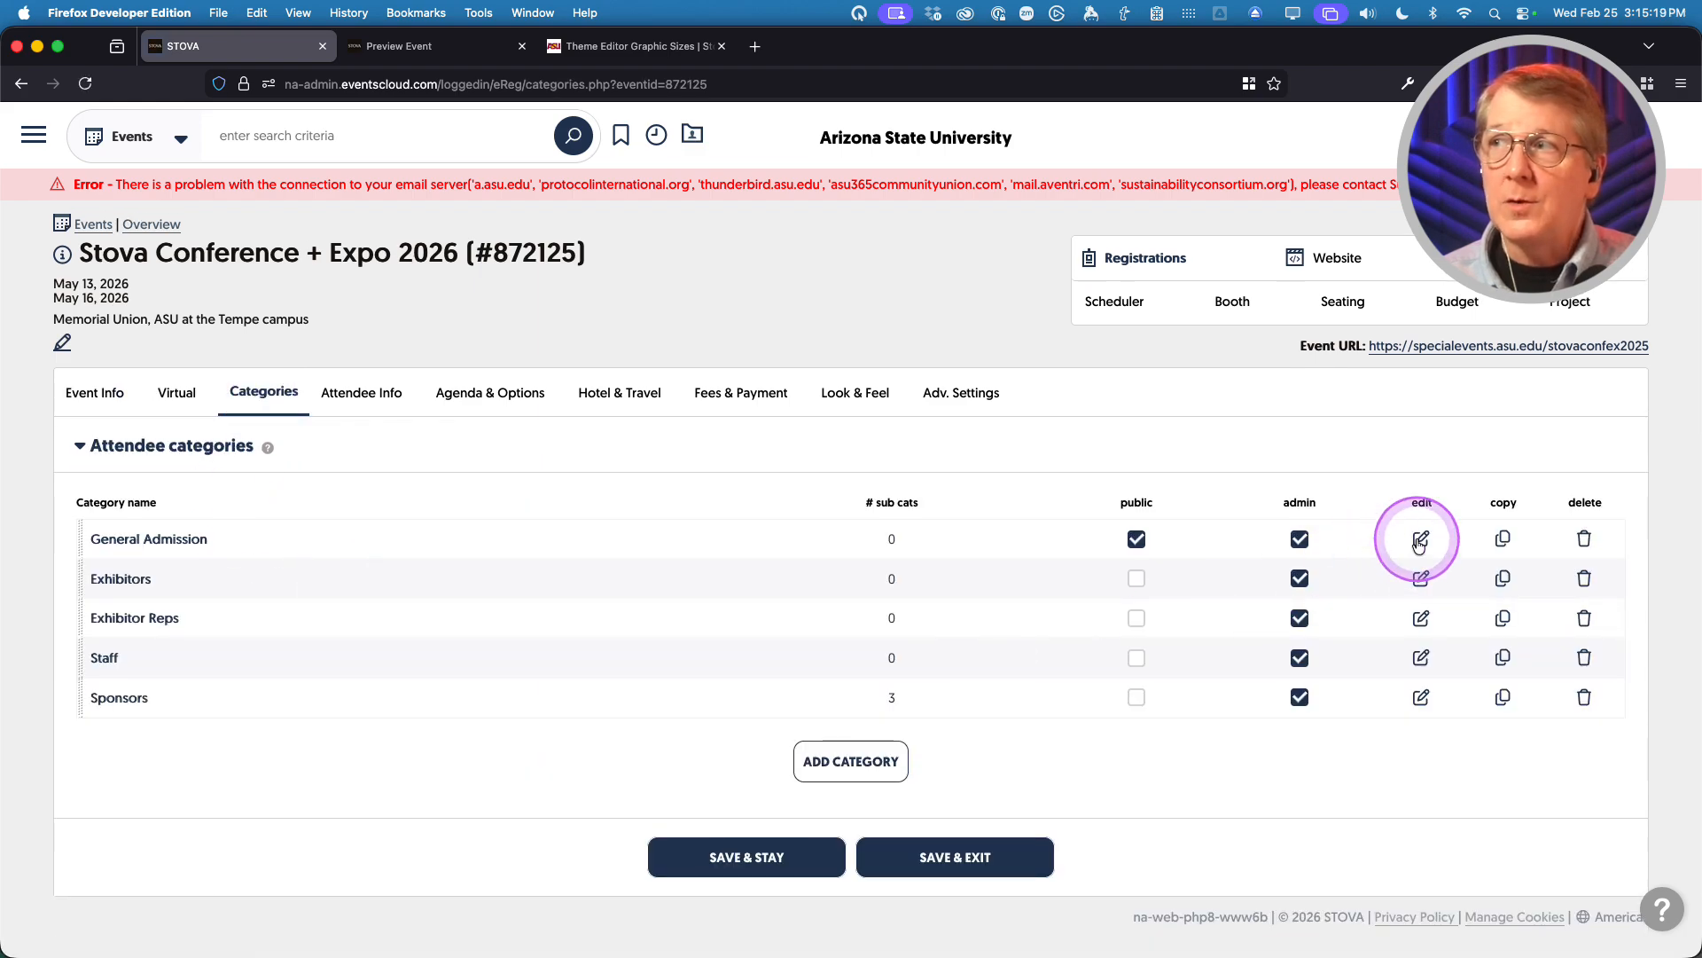
{"action": "left_click", "coordinate": [1420, 540]}
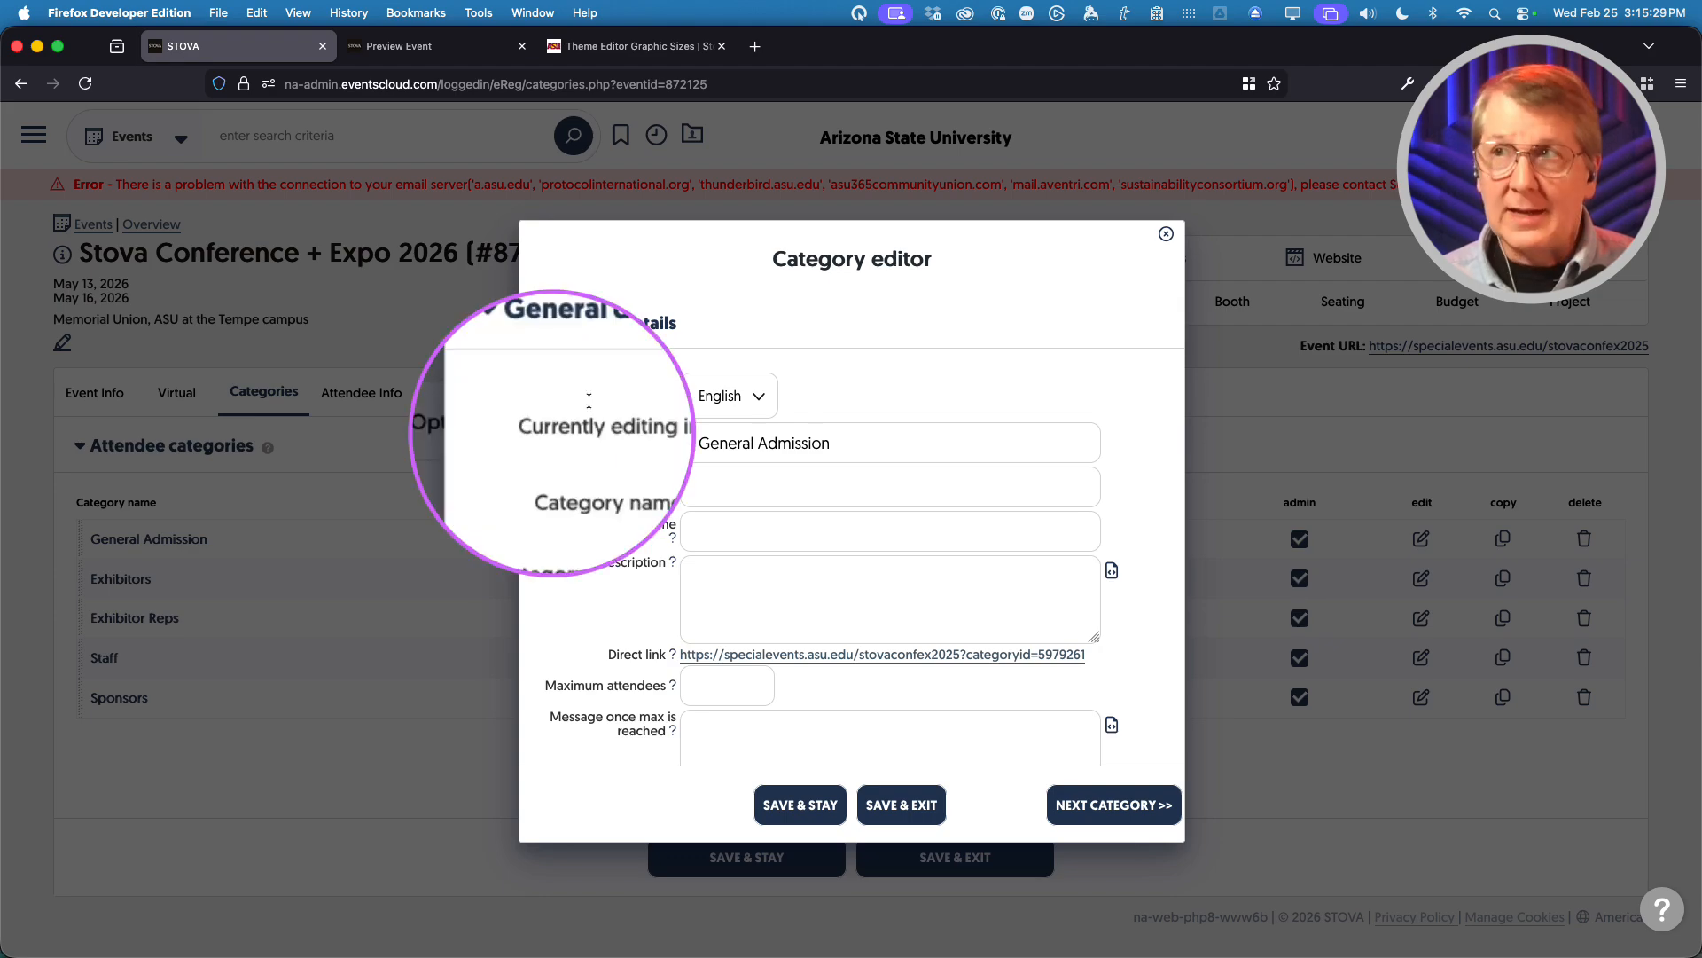
{"action": "left_click", "coordinate": [756, 395]}
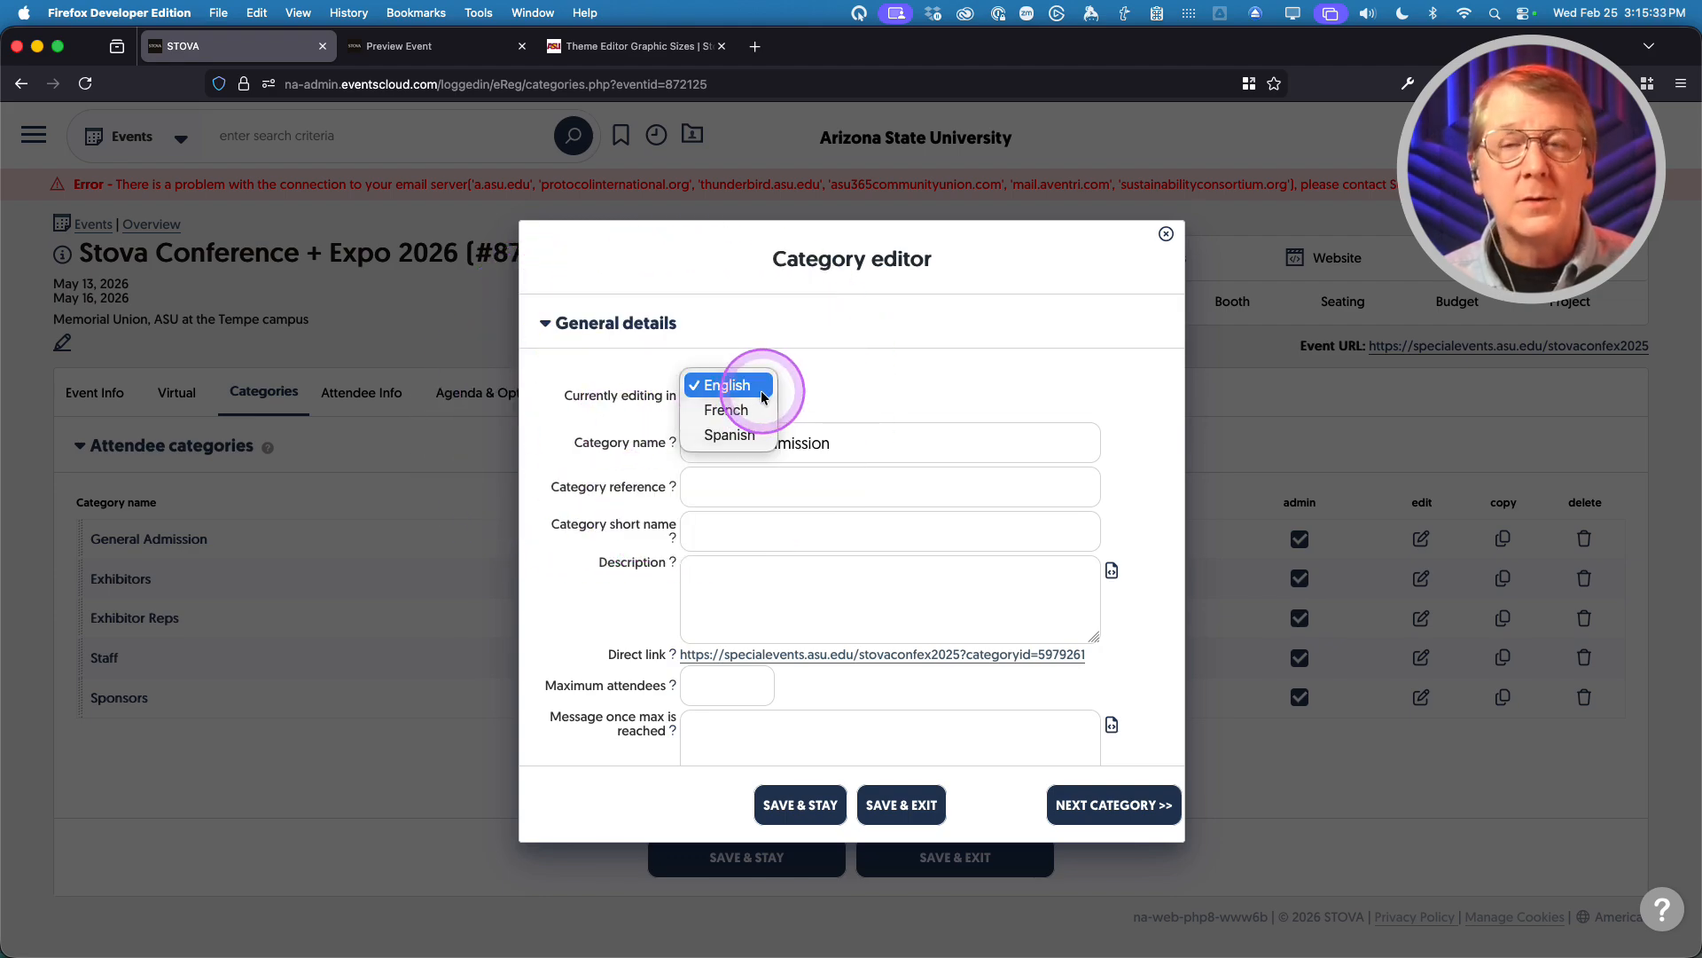
{"action": "left_click", "coordinate": [714, 409]}
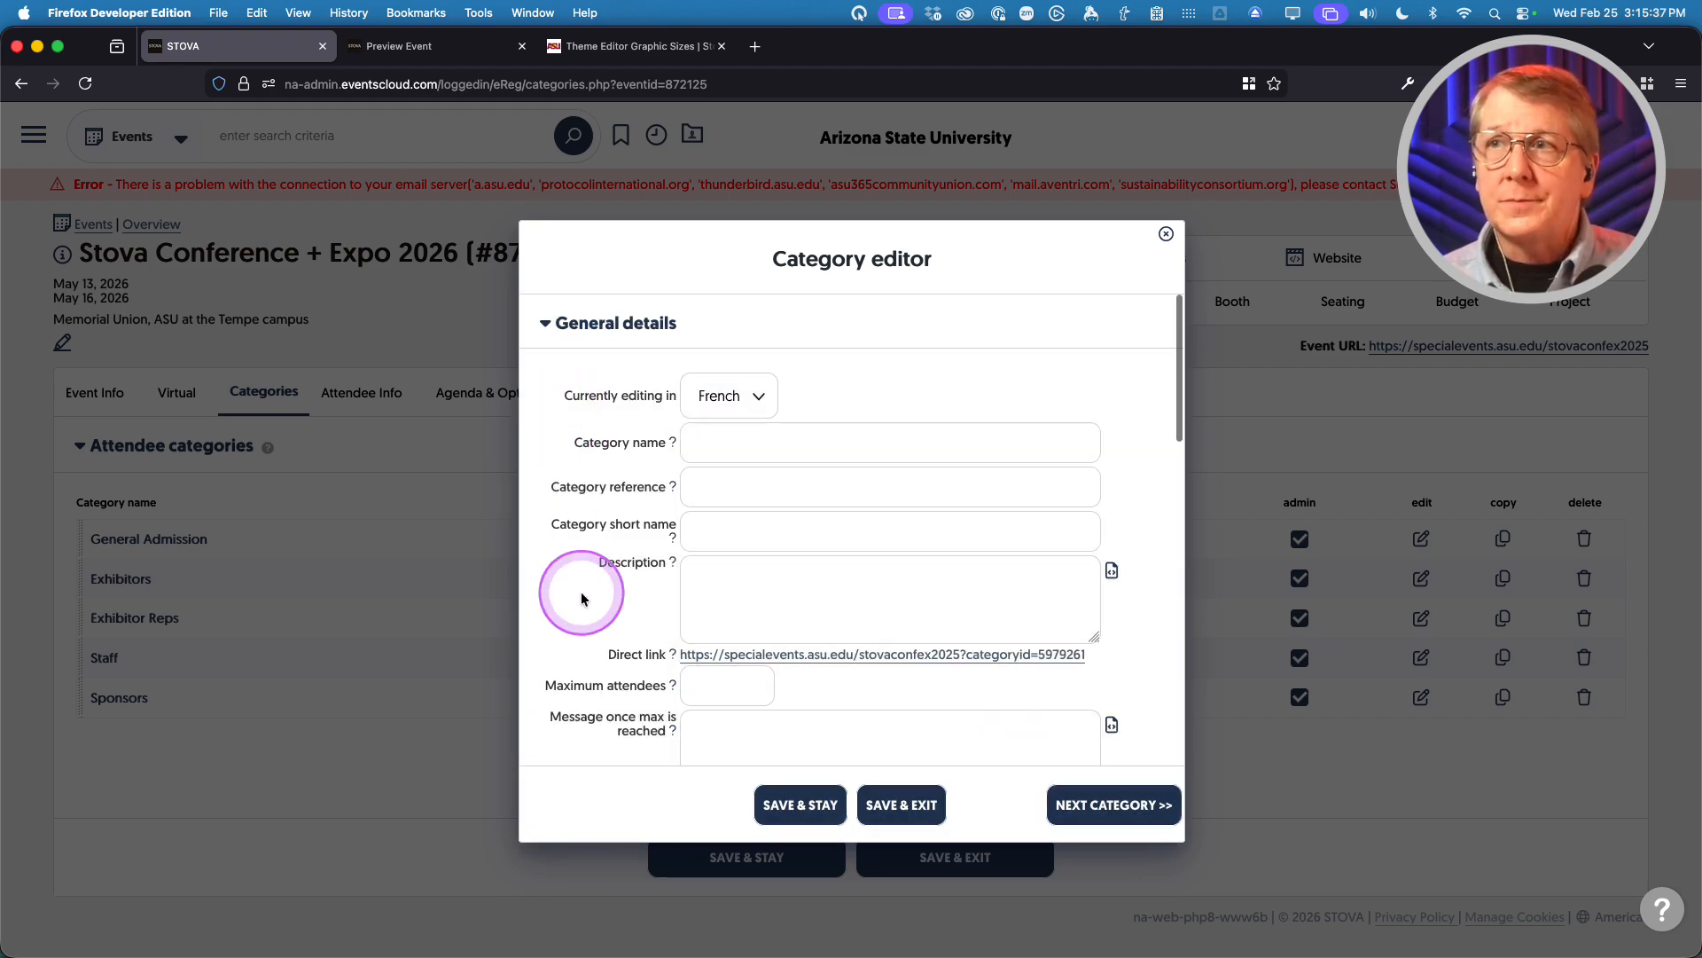
{"action": "scroll", "coordinate": [582, 592], "scroll_direction": "down", "scroll_amount": 6}
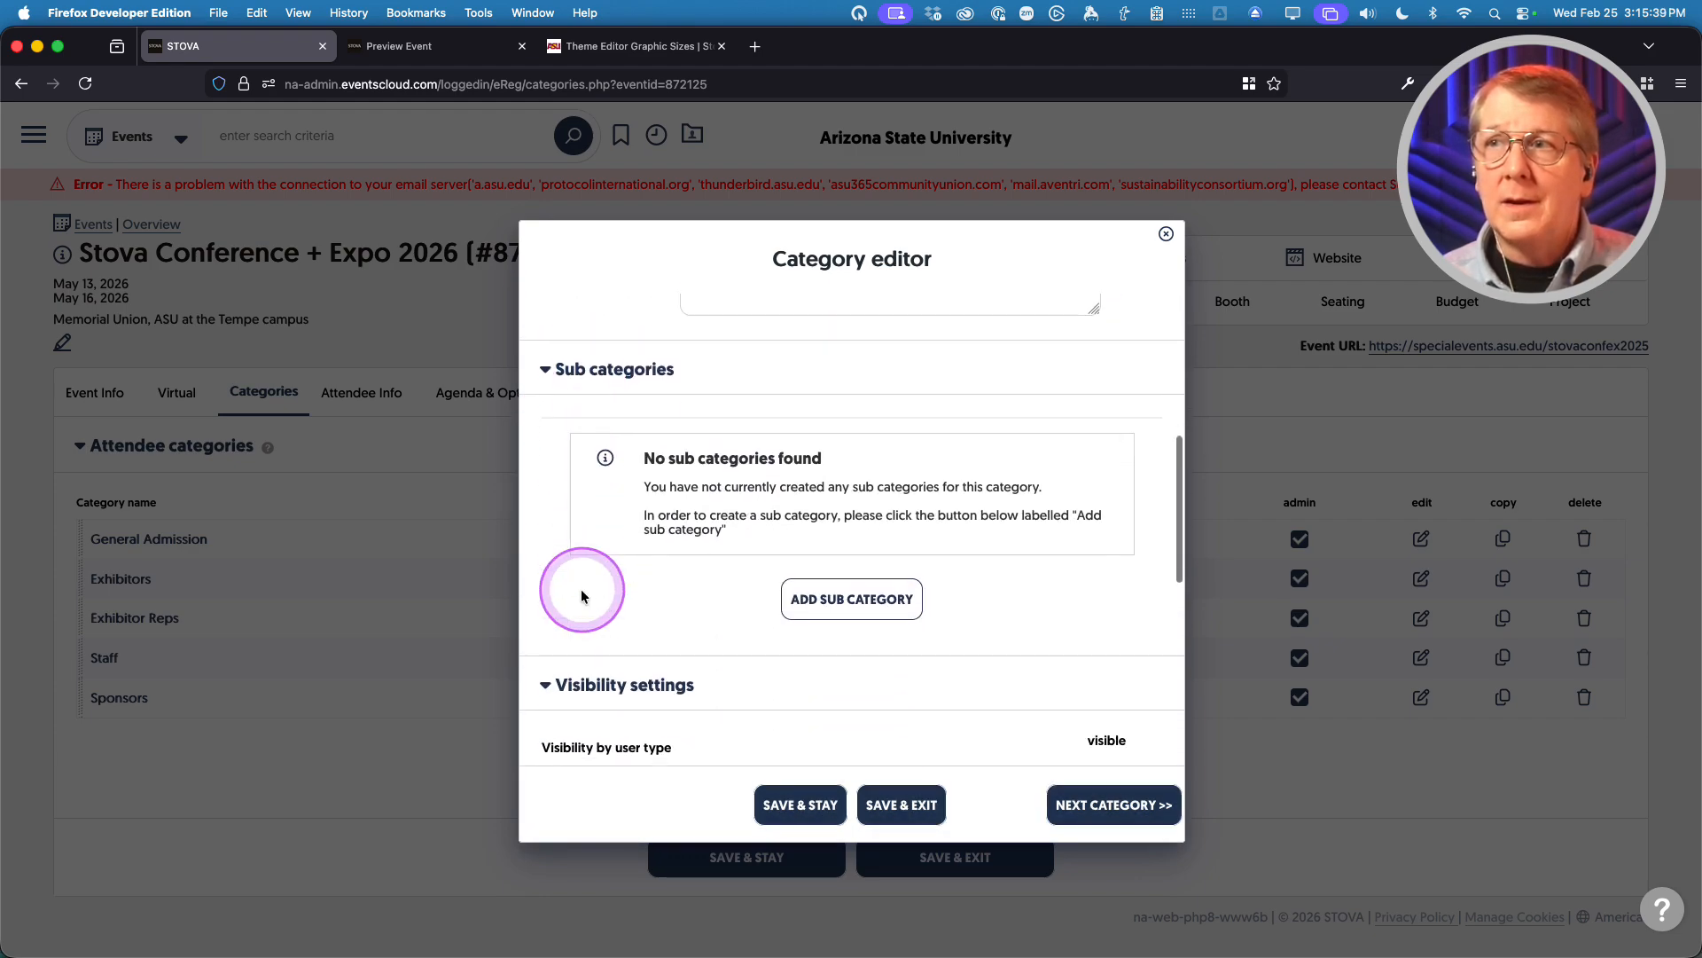
{"action": "scroll", "coordinate": [582, 595], "scroll_direction": "up", "scroll_amount": 6}
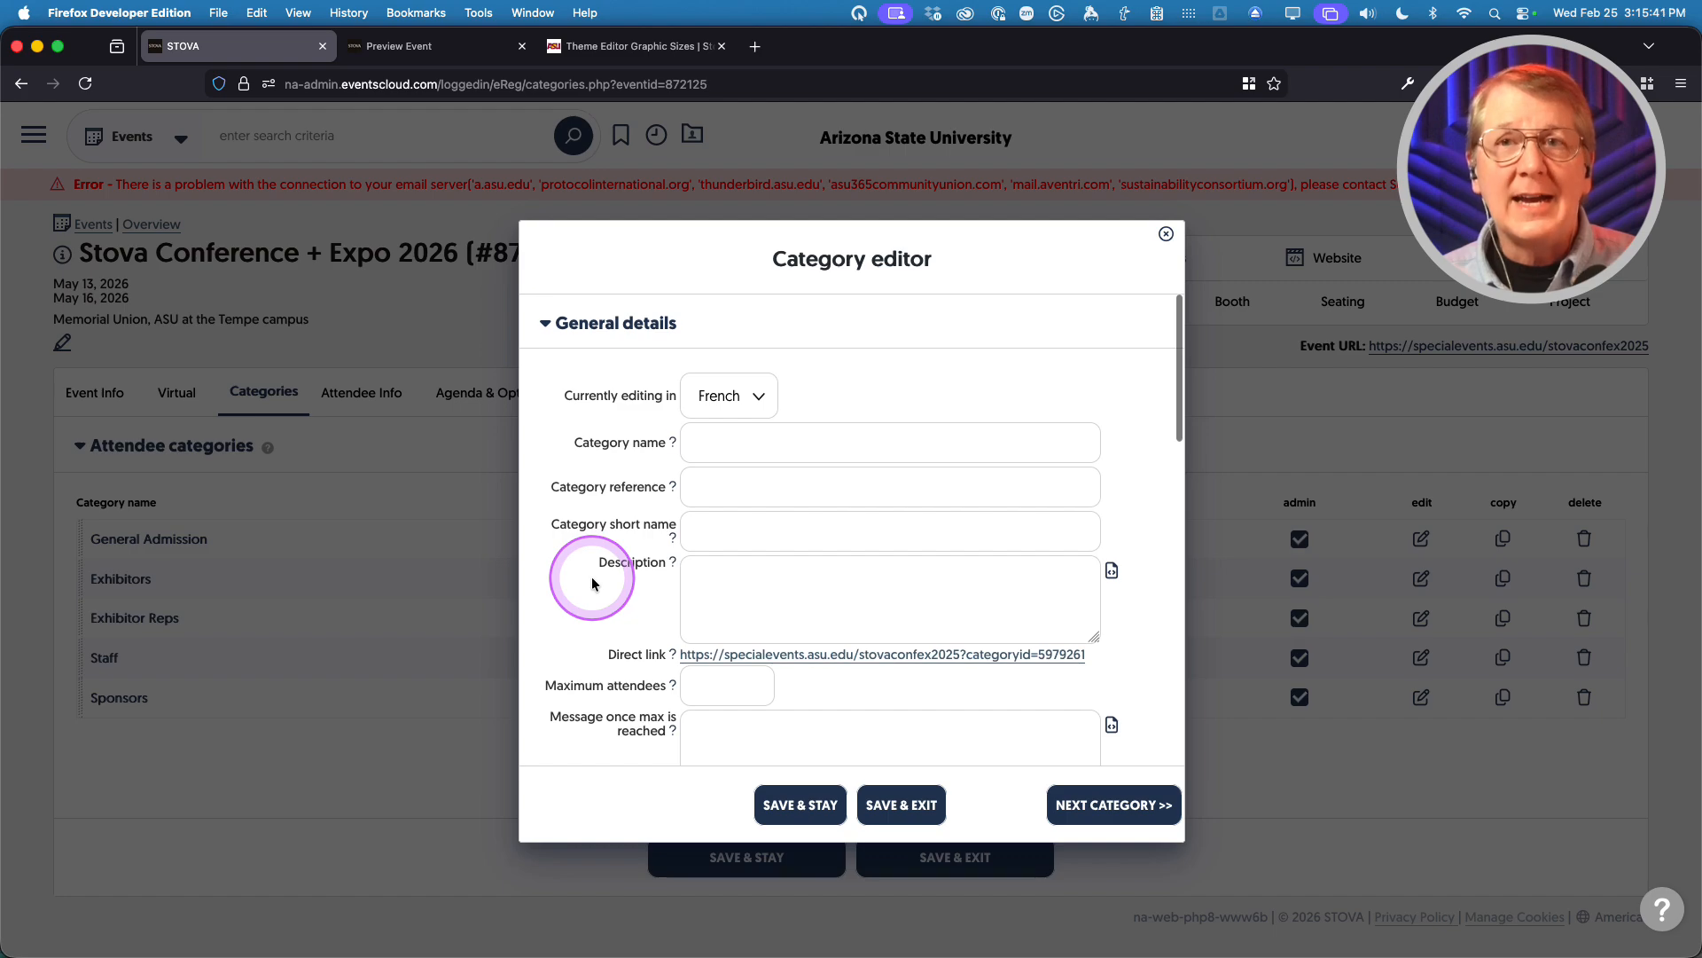
{"action": "left_click", "coordinate": [732, 396]}
{"action": "left_click", "coordinate": [718, 360]}
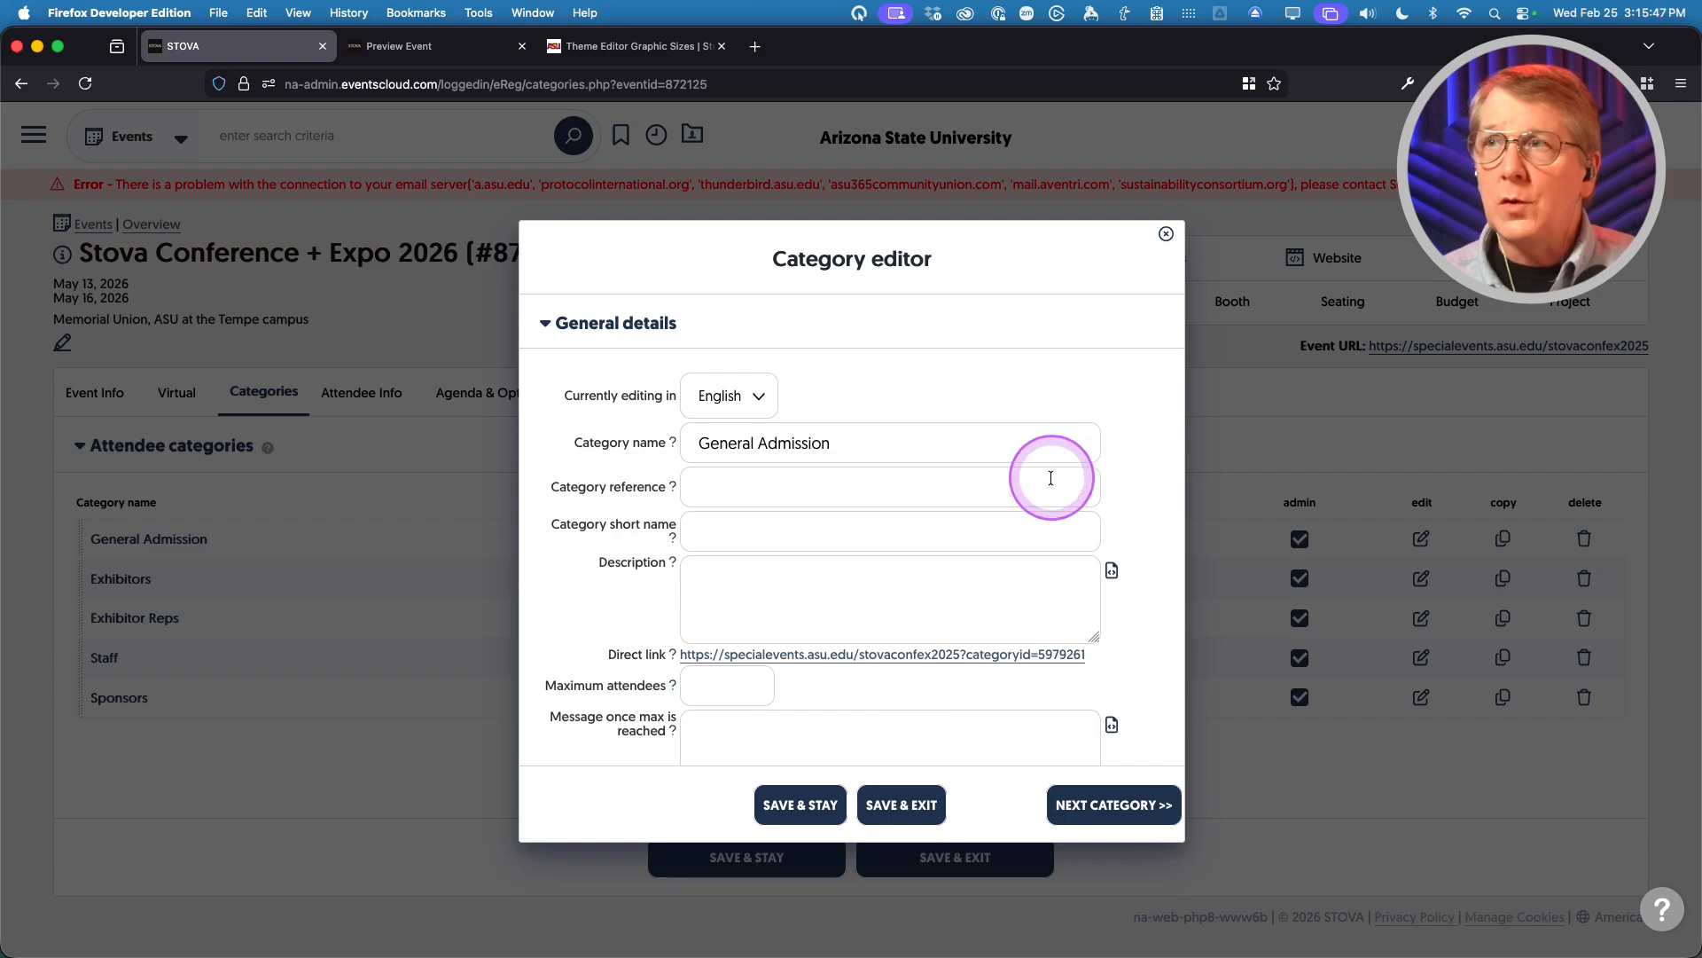
{"action": "left_click", "coordinate": [1166, 234]}
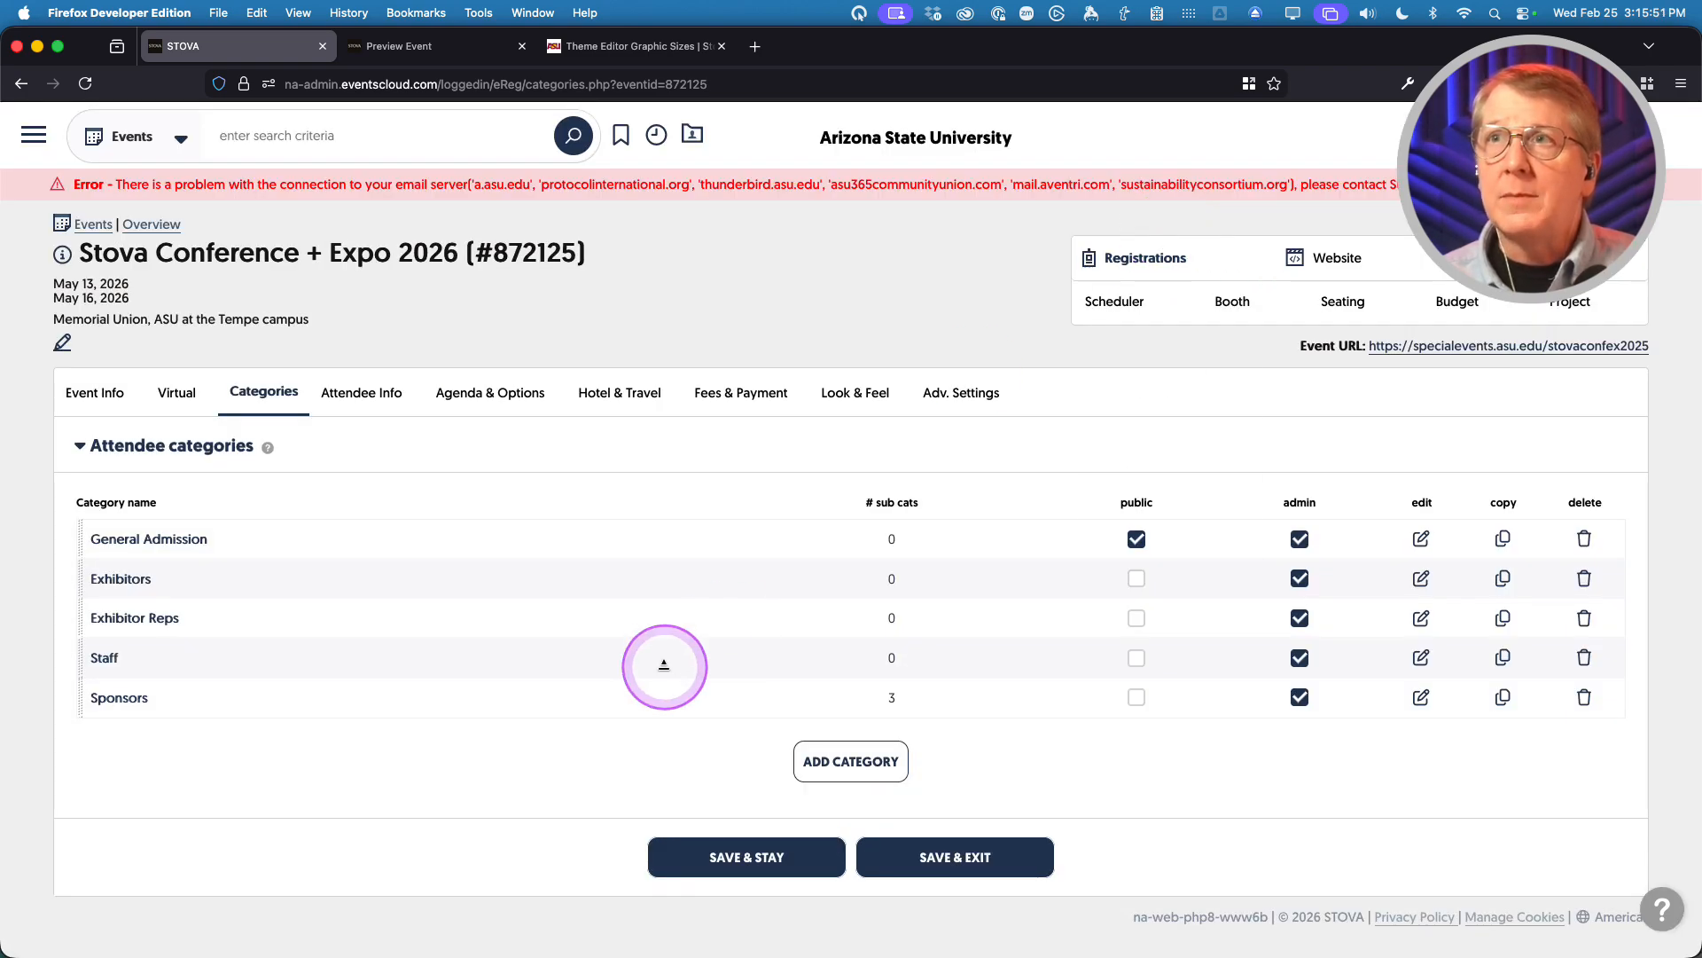
- Reload the event preview and look over the New Registration page in English
{"action": "left_click", "coordinate": [459, 55]}
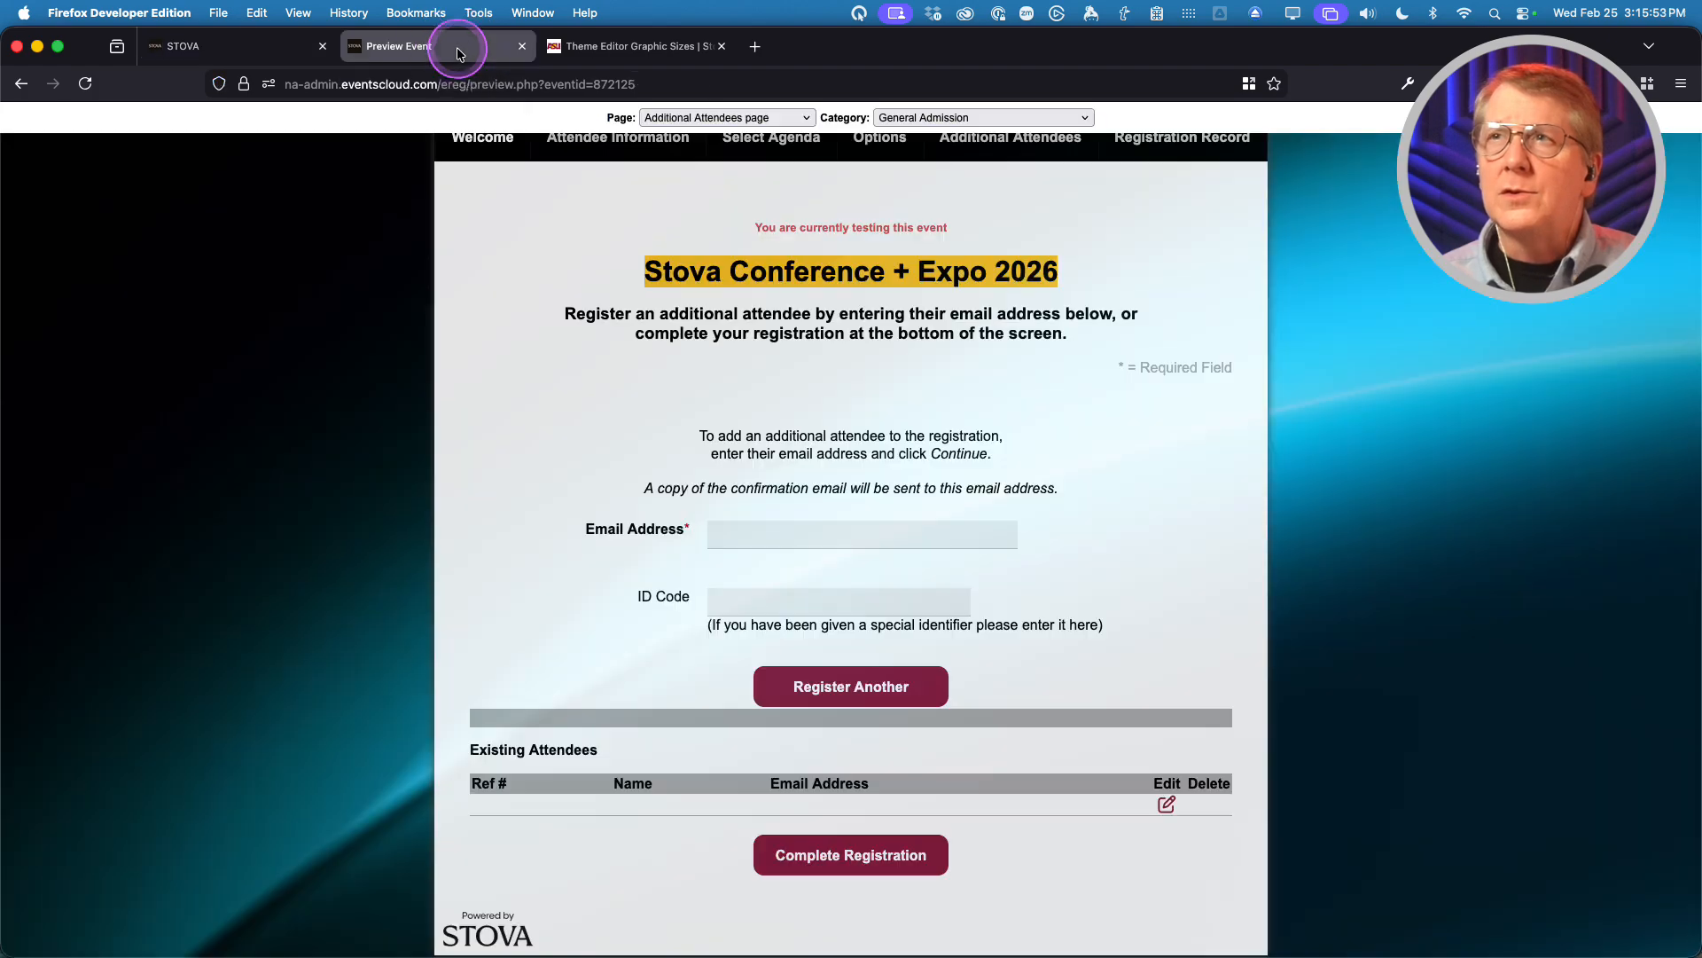
{"action": "key", "text": "super+r"}
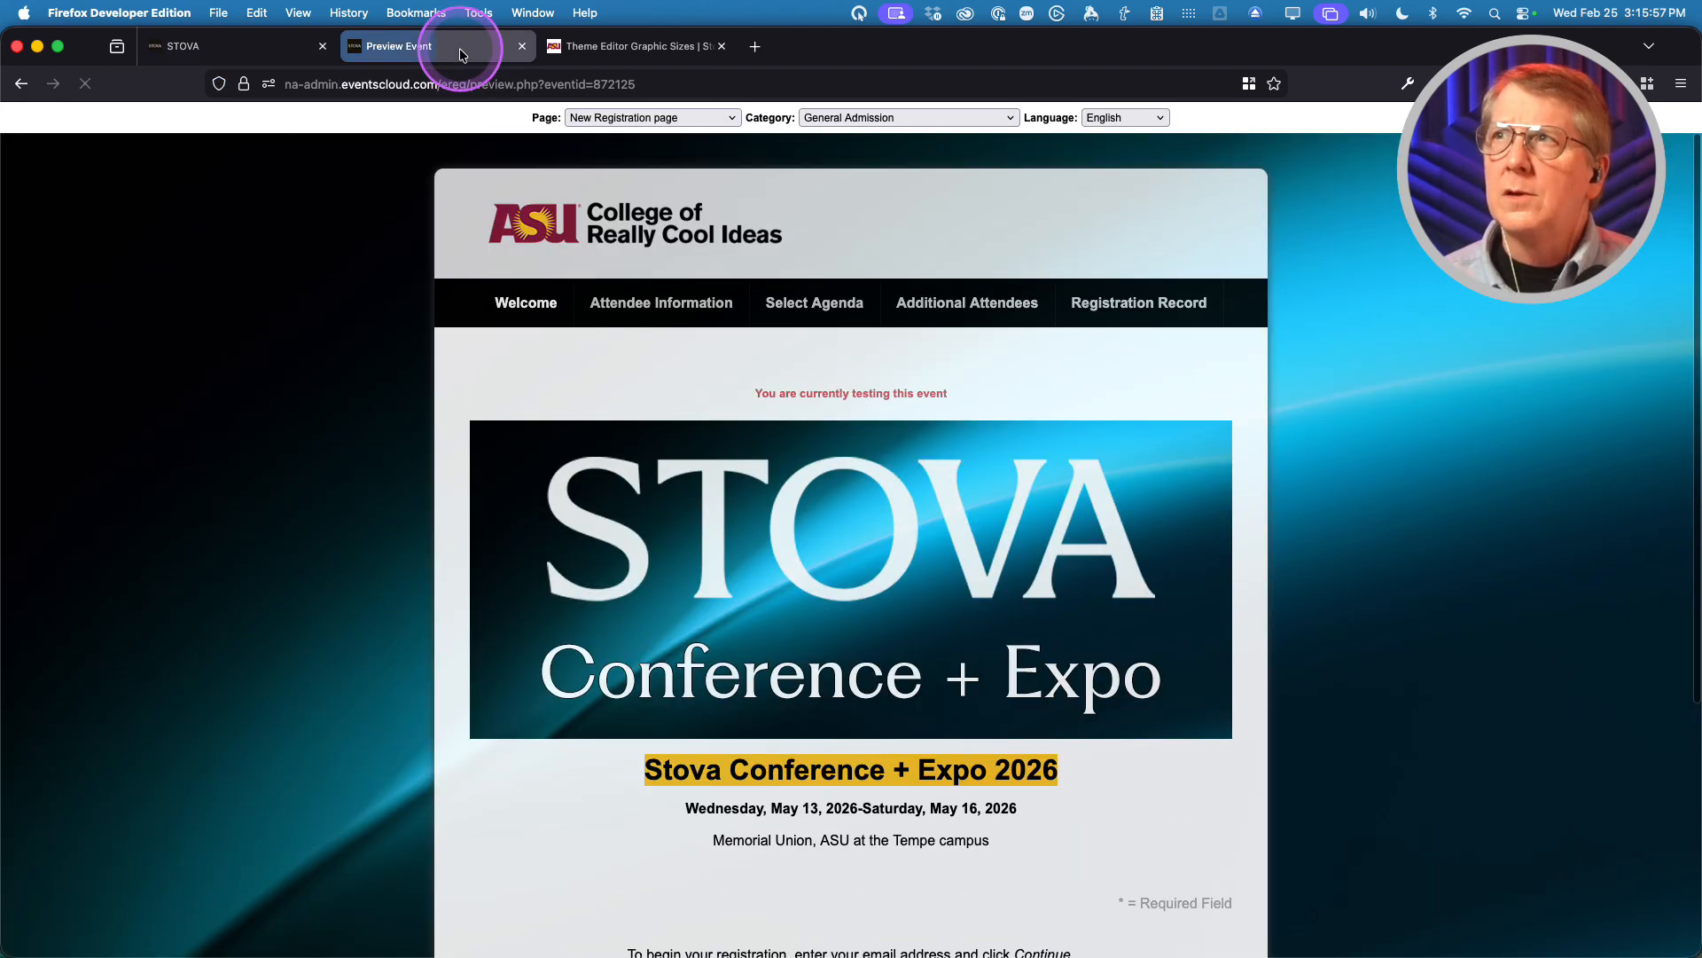
{"action": "scroll", "coordinate": [605, 364], "scroll_direction": "down", "scroll_amount": 5}
{"action": "scroll", "coordinate": [625, 631], "scroll_direction": "up", "scroll_amount": 5}
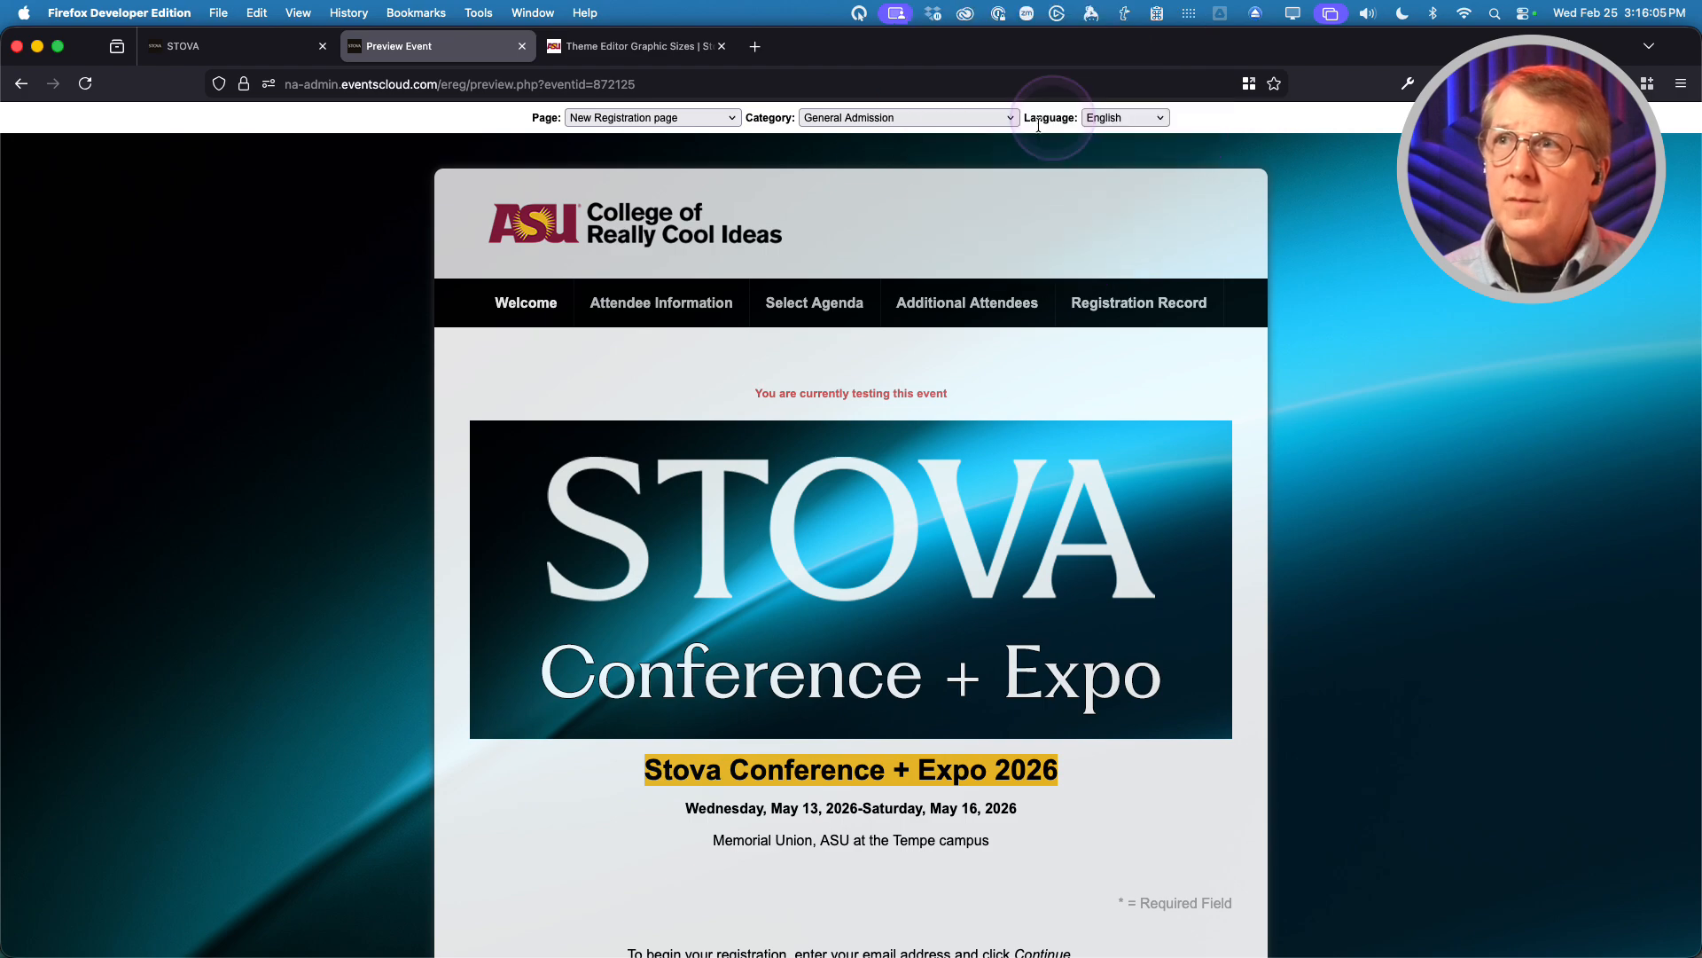
- Preview the Attendee Information page in Spanish and examine its translated menu and field labels
{"action": "left_click", "coordinate": [701, 121]}
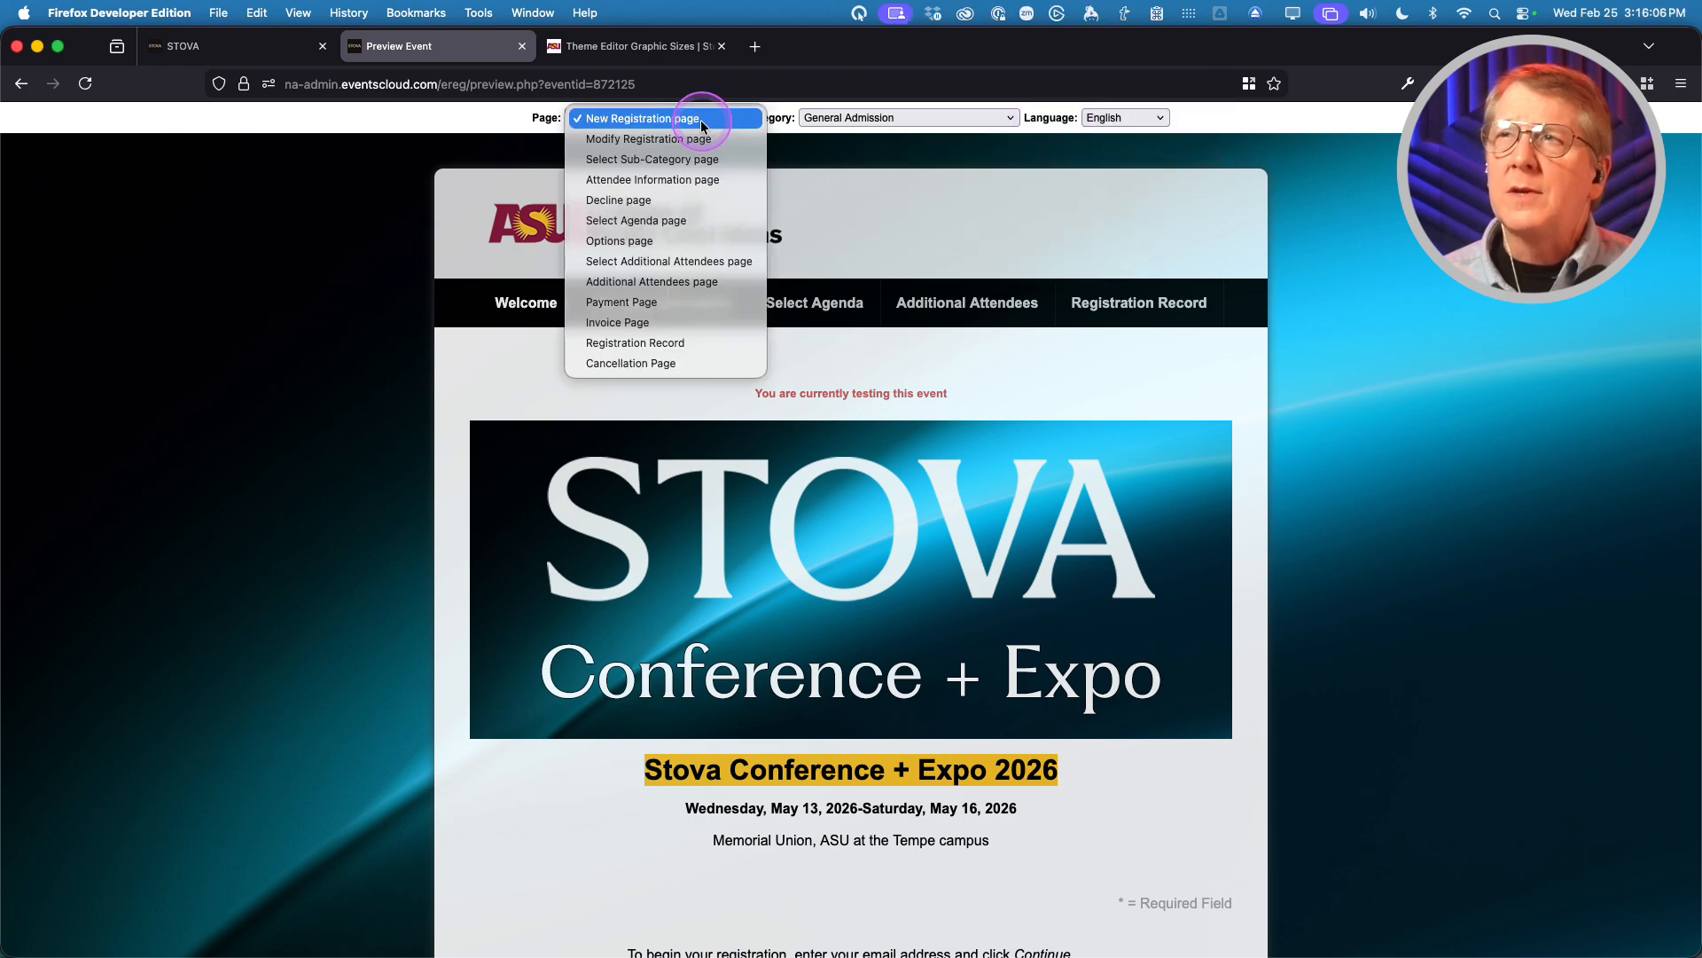
{"action": "left_click", "coordinate": [693, 182]}
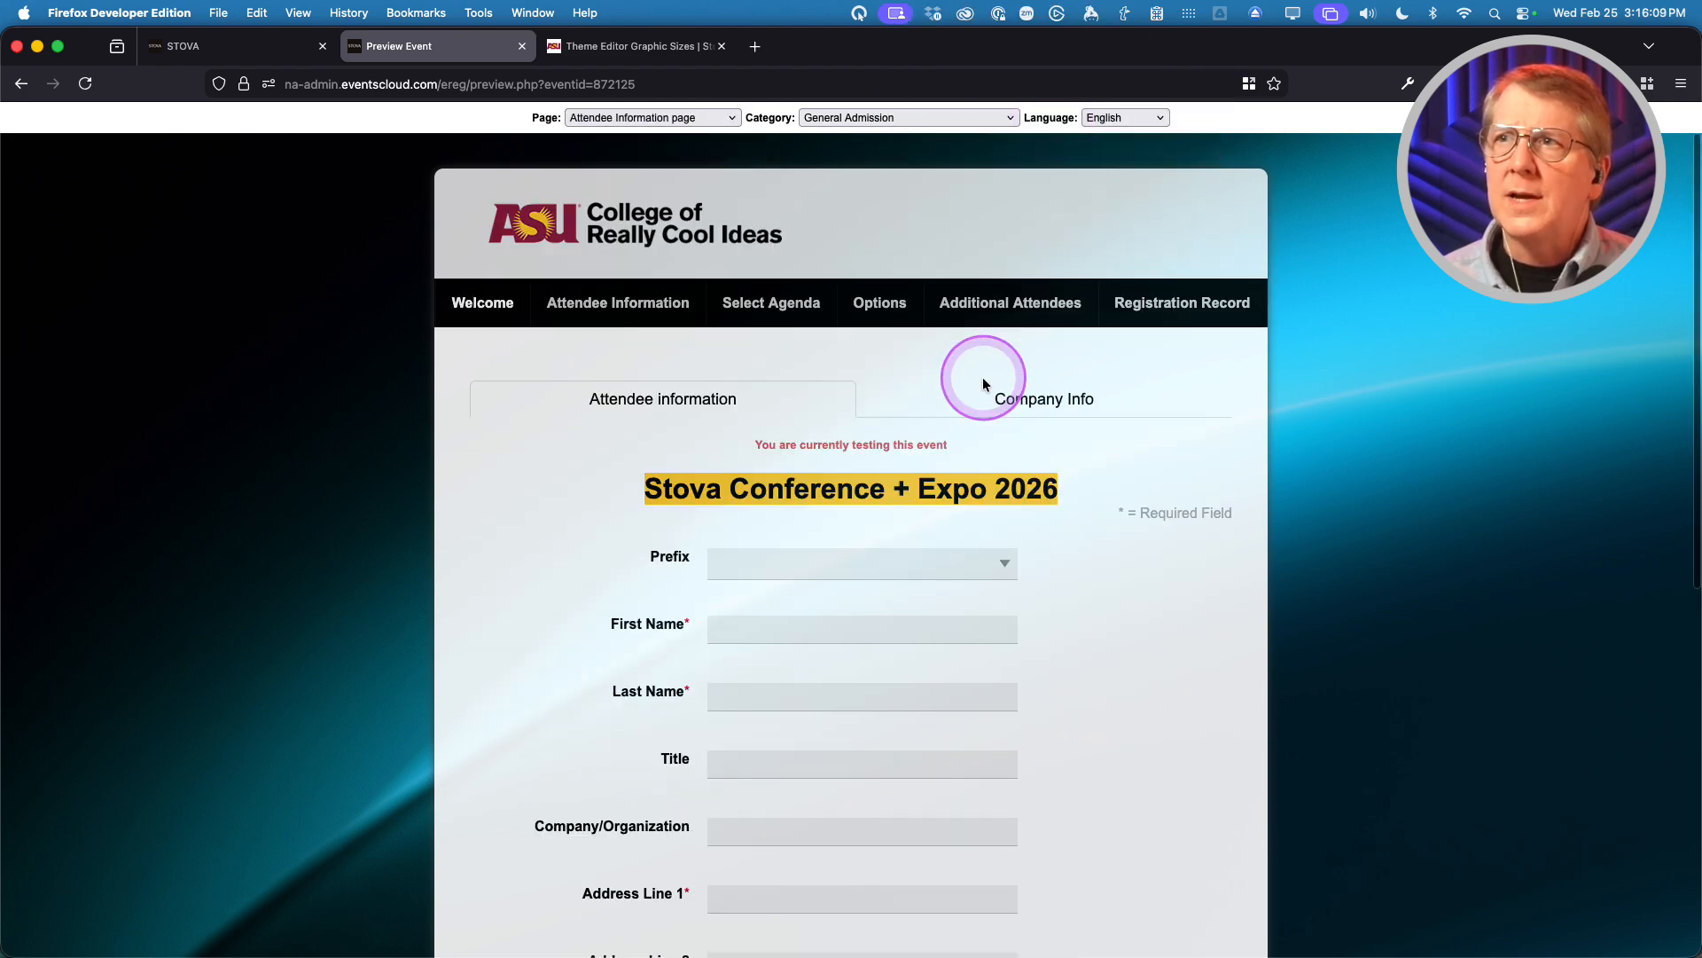
{"action": "left_click", "coordinate": [1135, 118]}
{"action": "left_click", "coordinate": [1130, 159]}
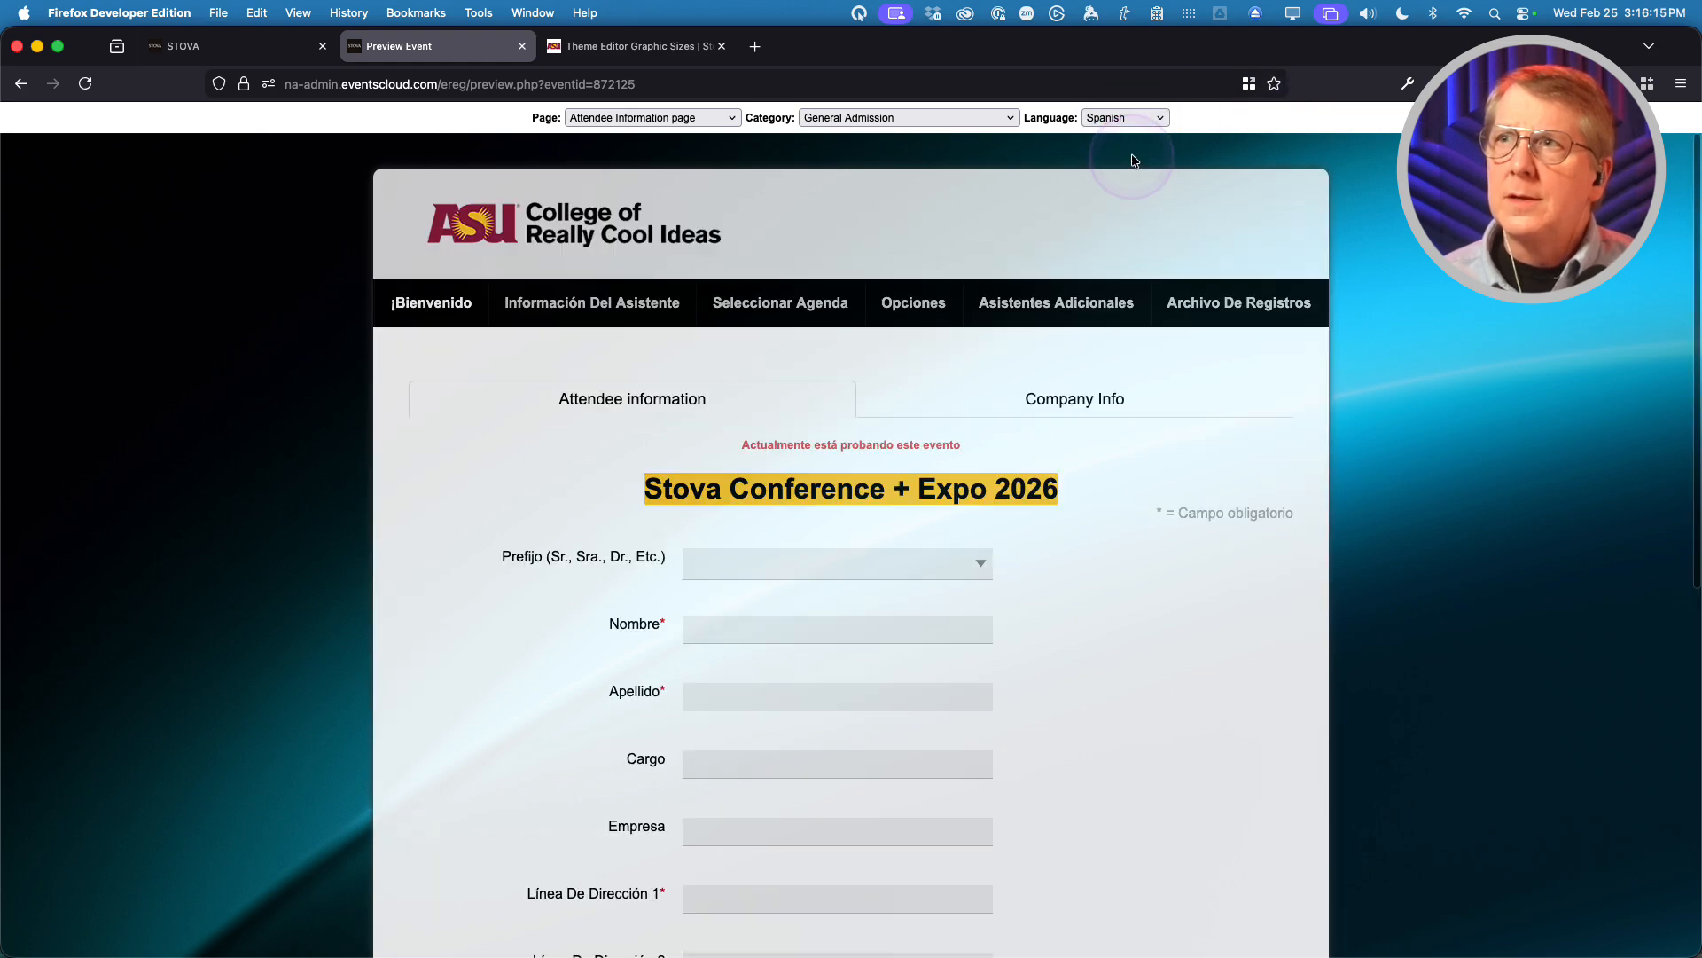
{"action": "scroll", "coordinate": [475, 480], "scroll_direction": "down", "scroll_amount": 1}
{"action": "scroll", "coordinate": [475, 483], "scroll_direction": "down", "scroll_amount": 1}
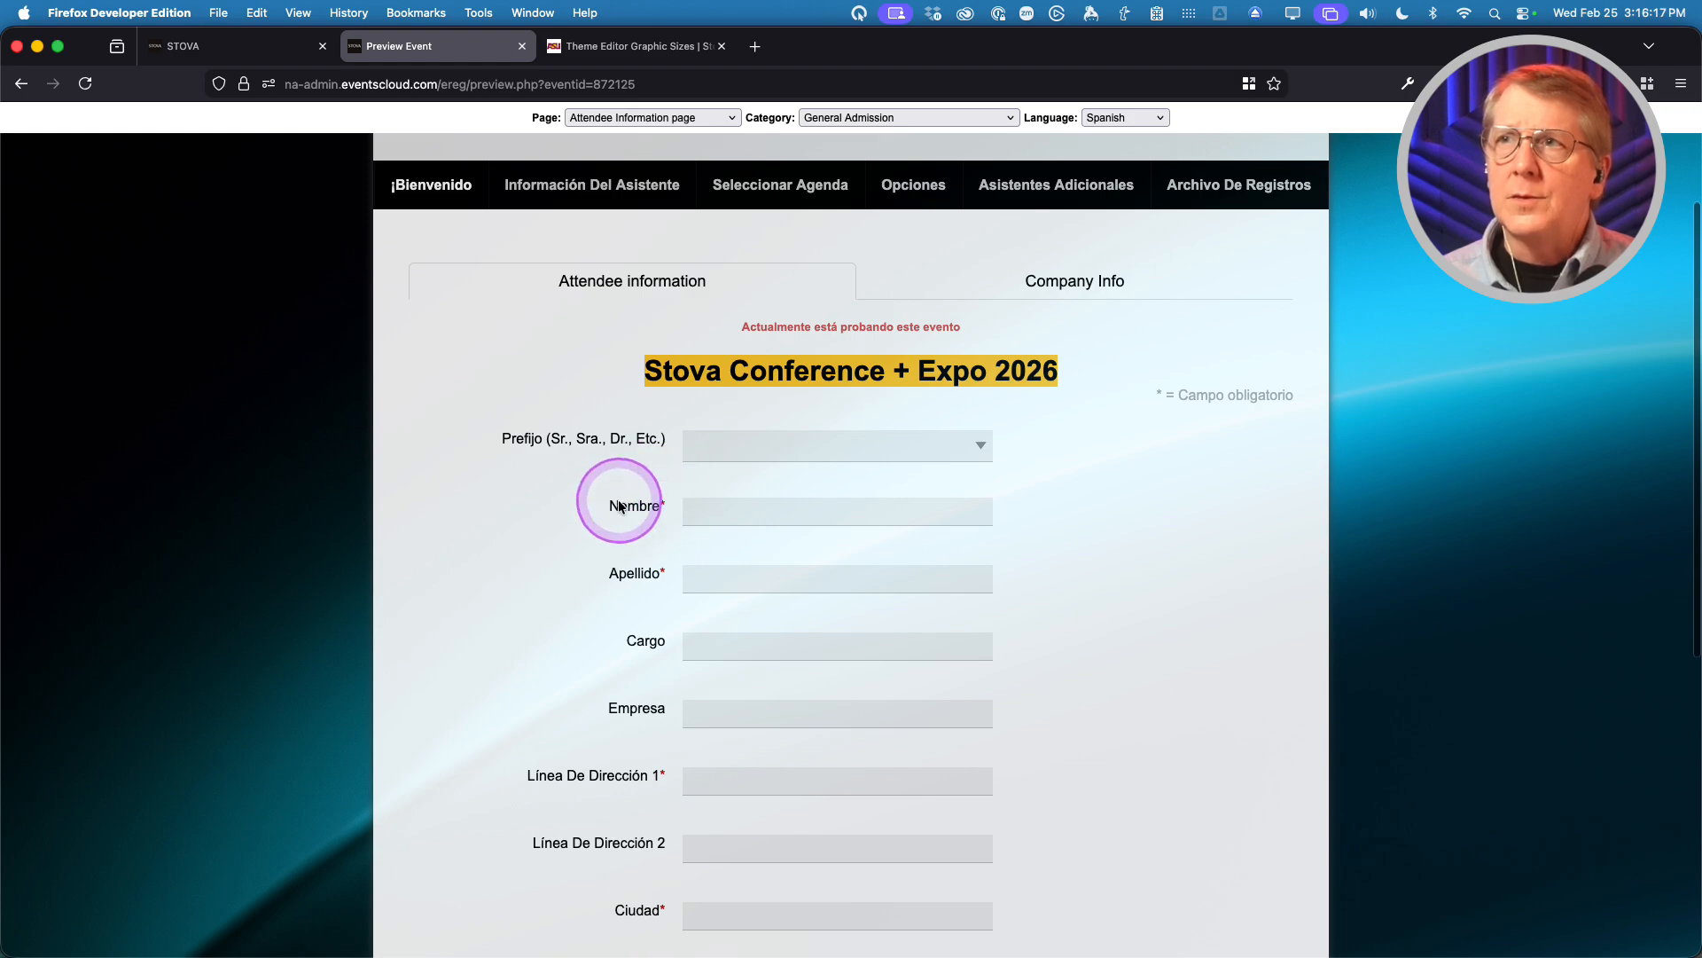
{"action": "scroll", "coordinate": [632, 511], "scroll_direction": "down", "scroll_amount": 1}
{"action": "scroll", "coordinate": [629, 550], "scroll_direction": "down", "scroll_amount": 3}
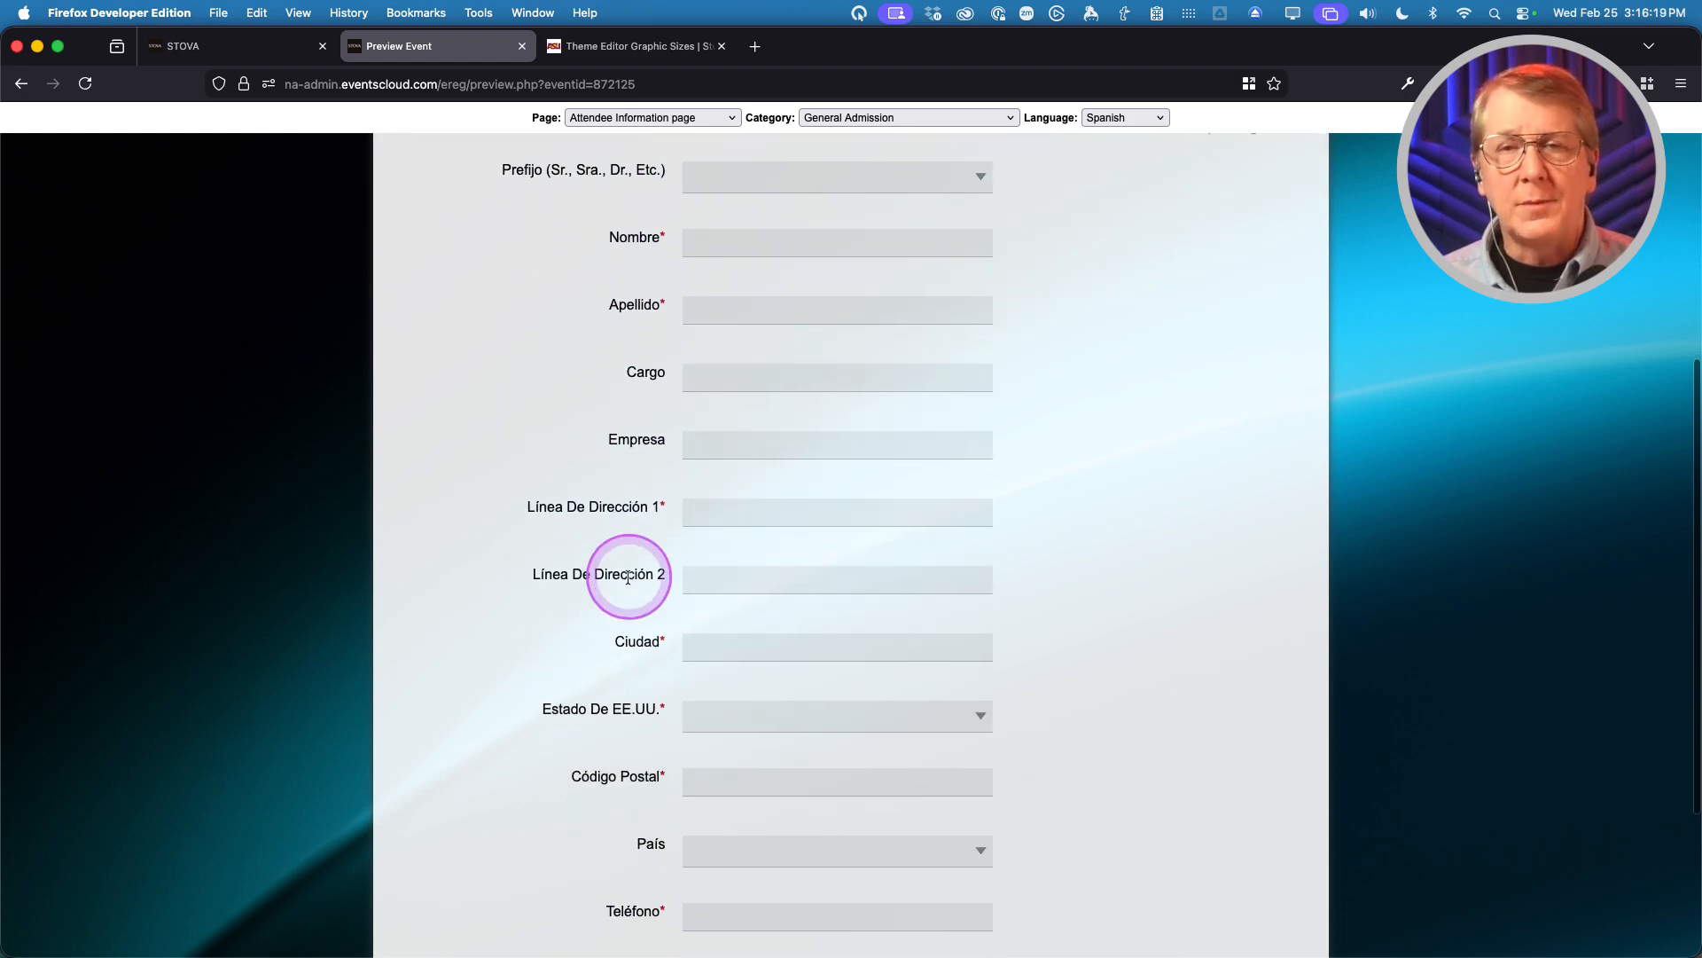
{"action": "scroll", "coordinate": [628, 575], "scroll_direction": "up", "scroll_amount": 5}
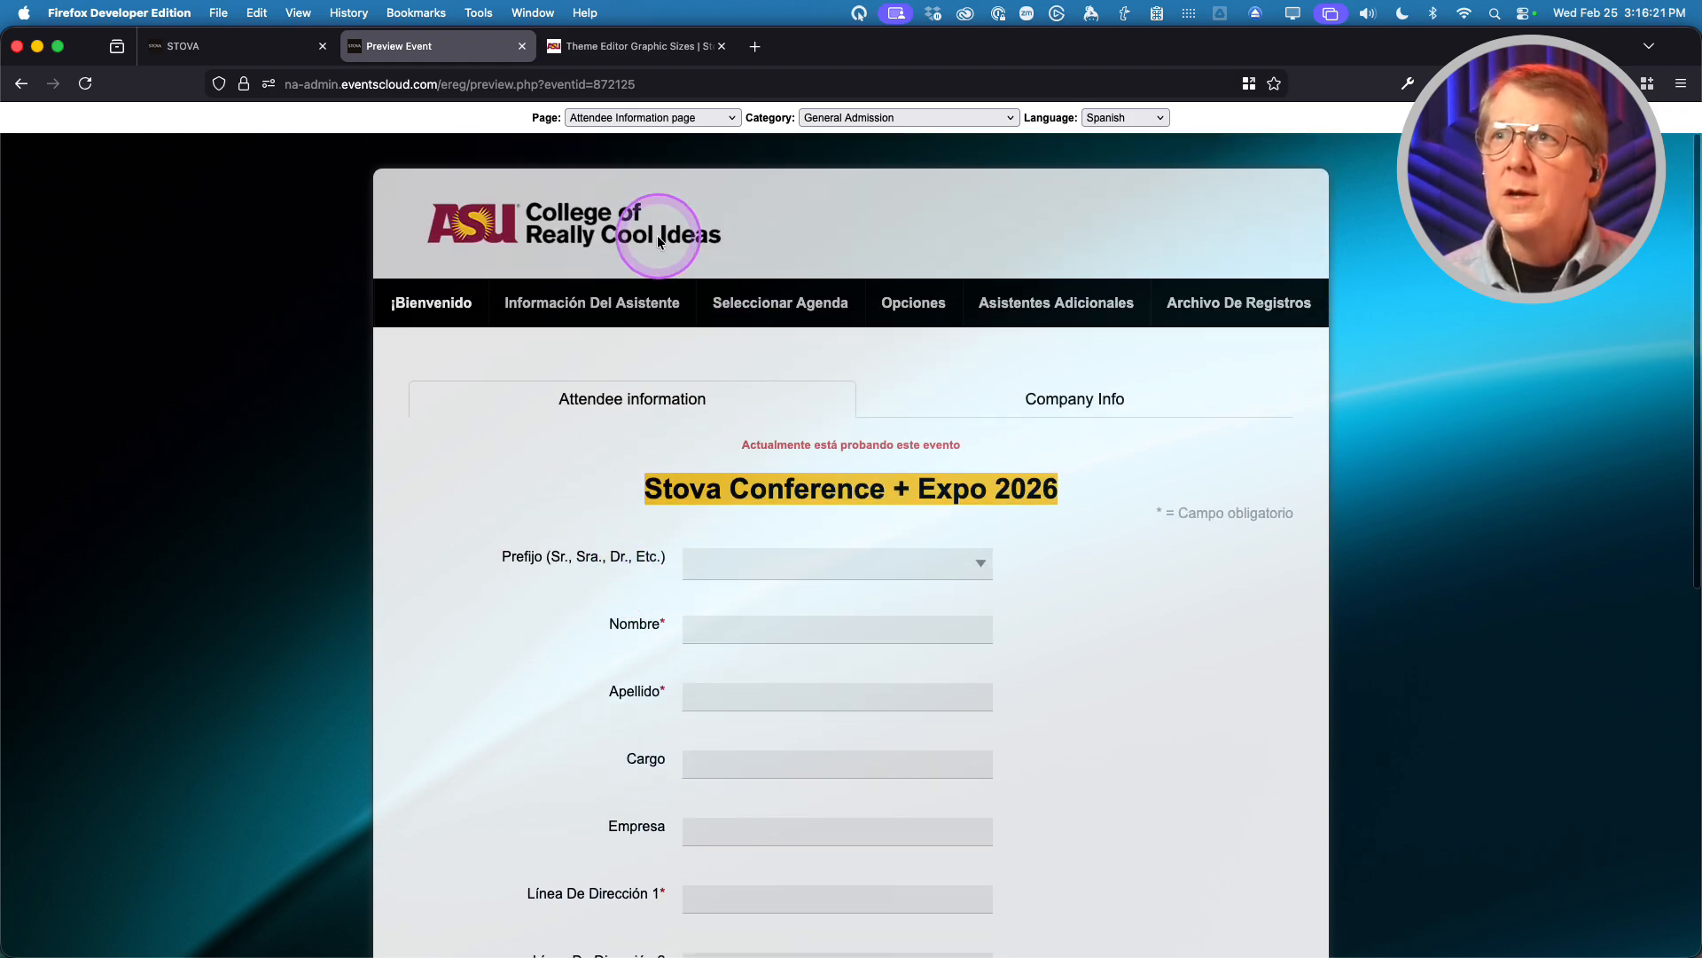
- Open the live registration site from the event URL, display it in French without browser translation, and examine the welcome page
{"action": "left_click", "coordinate": [286, 54]}
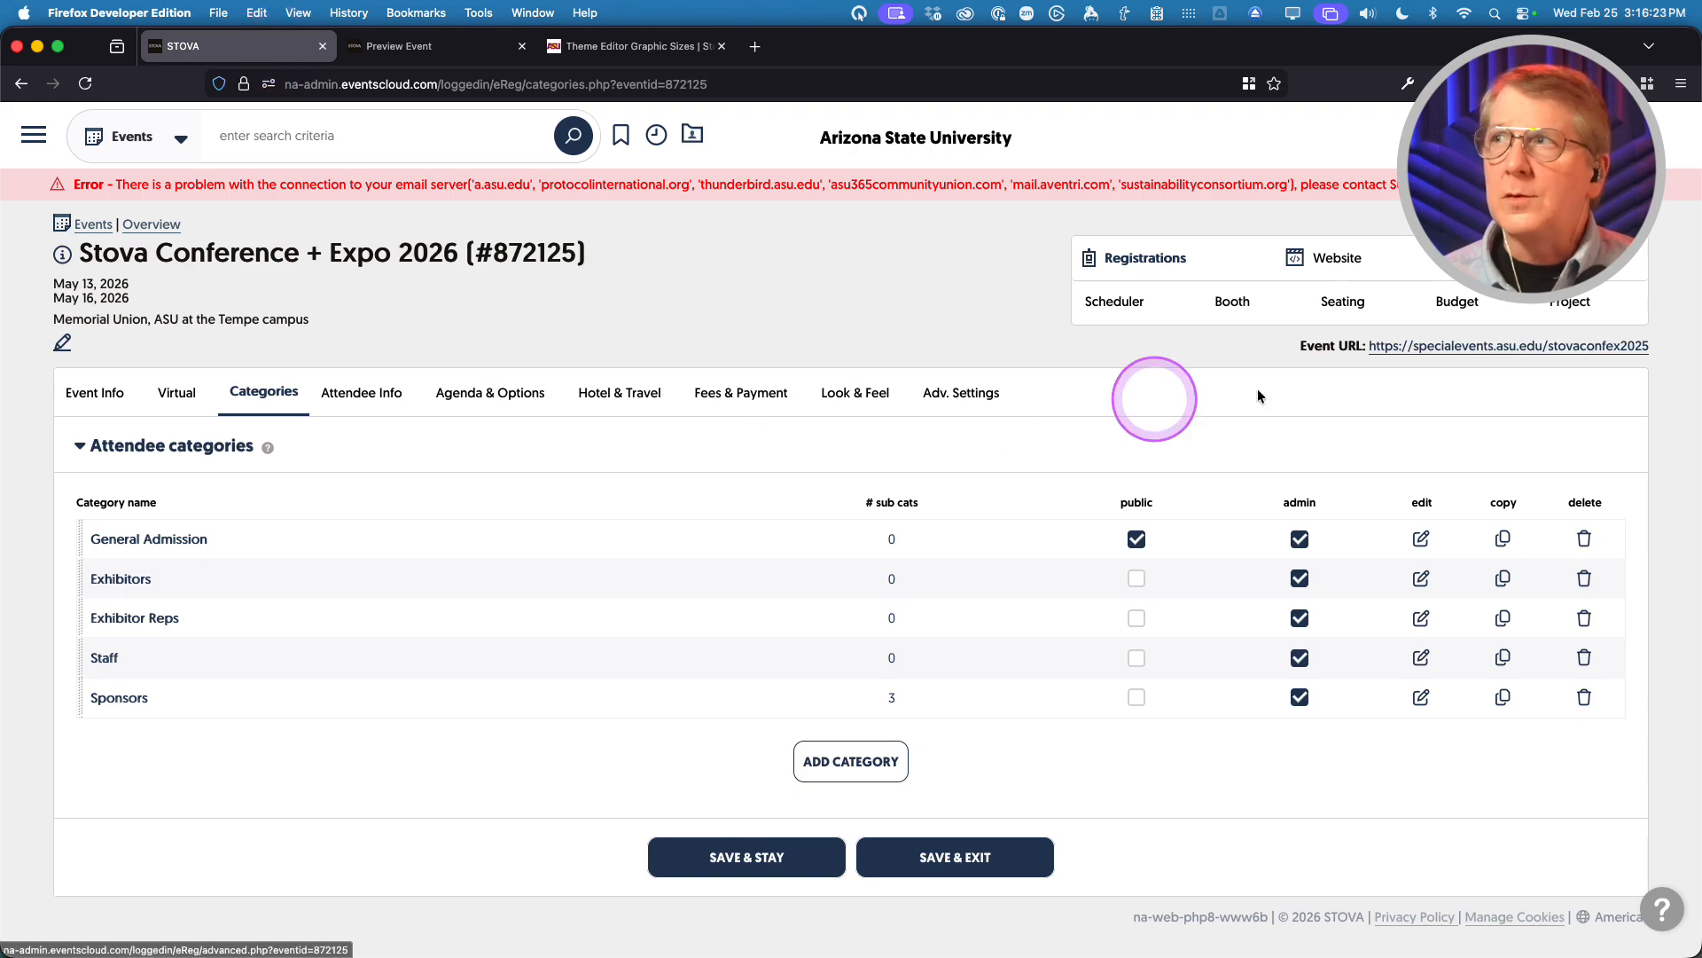
{"action": "left_click", "coordinate": [1475, 354]}
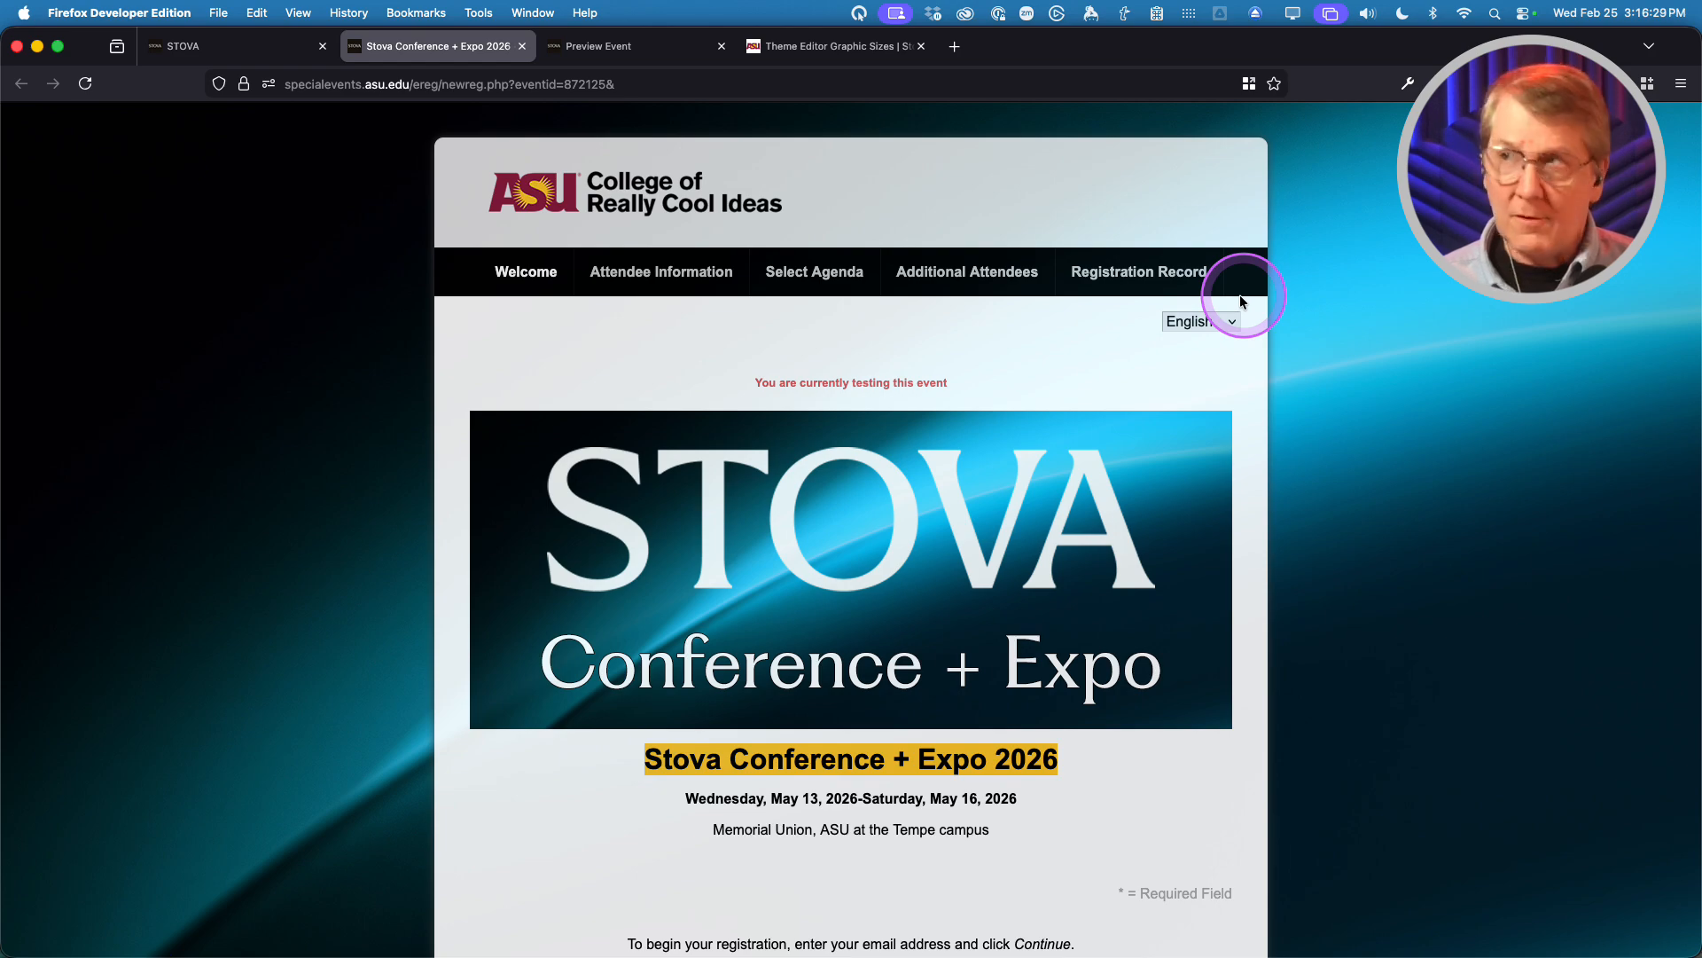
{"action": "key", "text": "ctrl+alt+m"}
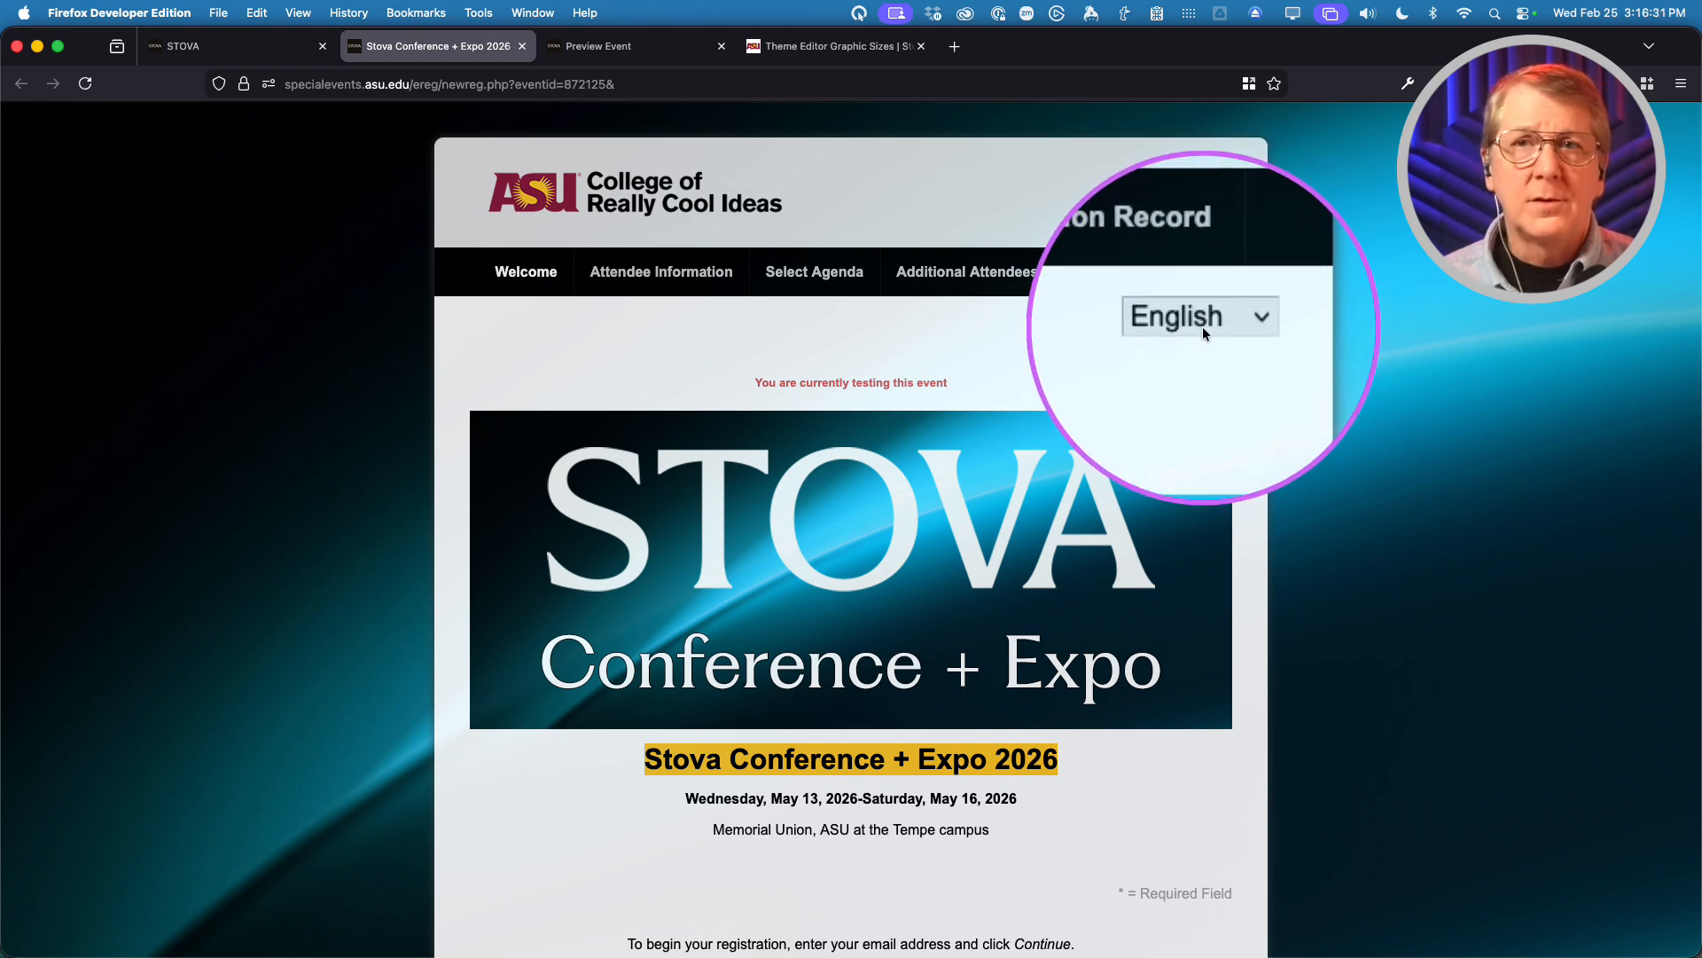
{"action": "key", "text": "ctrl+alt+m"}
{"action": "left_click", "coordinate": [1221, 319]}
{"action": "left_click", "coordinate": [1212, 348]}
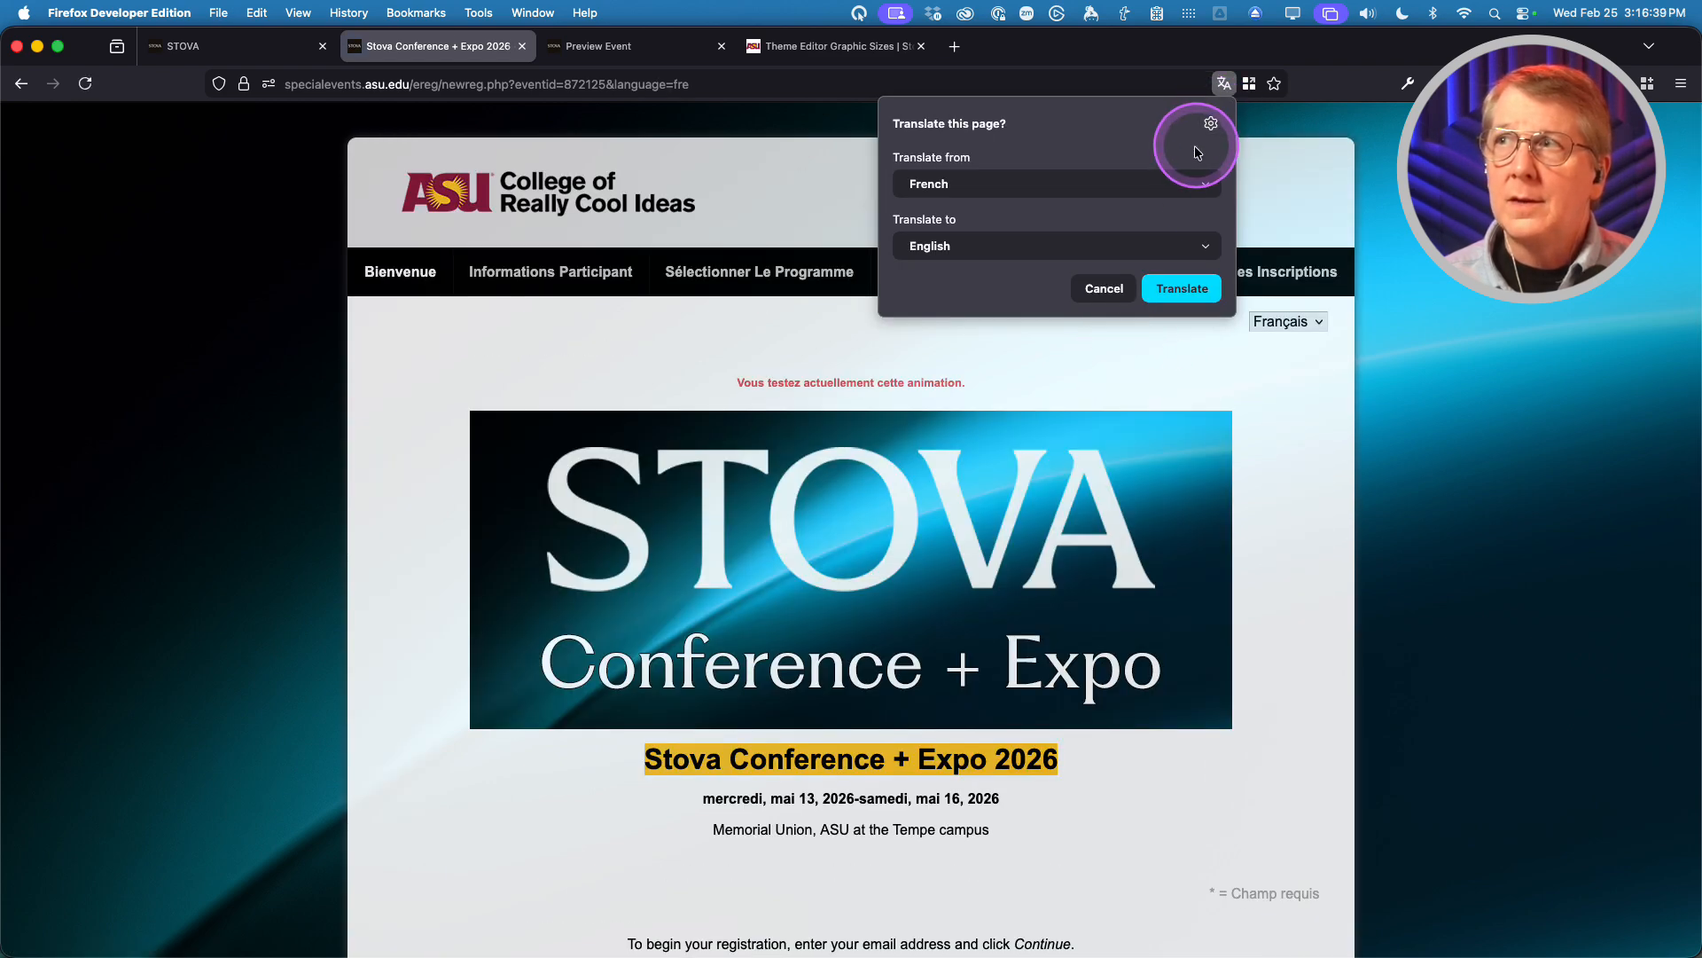
{"action": "left_click", "coordinate": [1087, 289]}
{"action": "scroll", "coordinate": [976, 364], "scroll_direction": "down", "scroll_amount": 5}
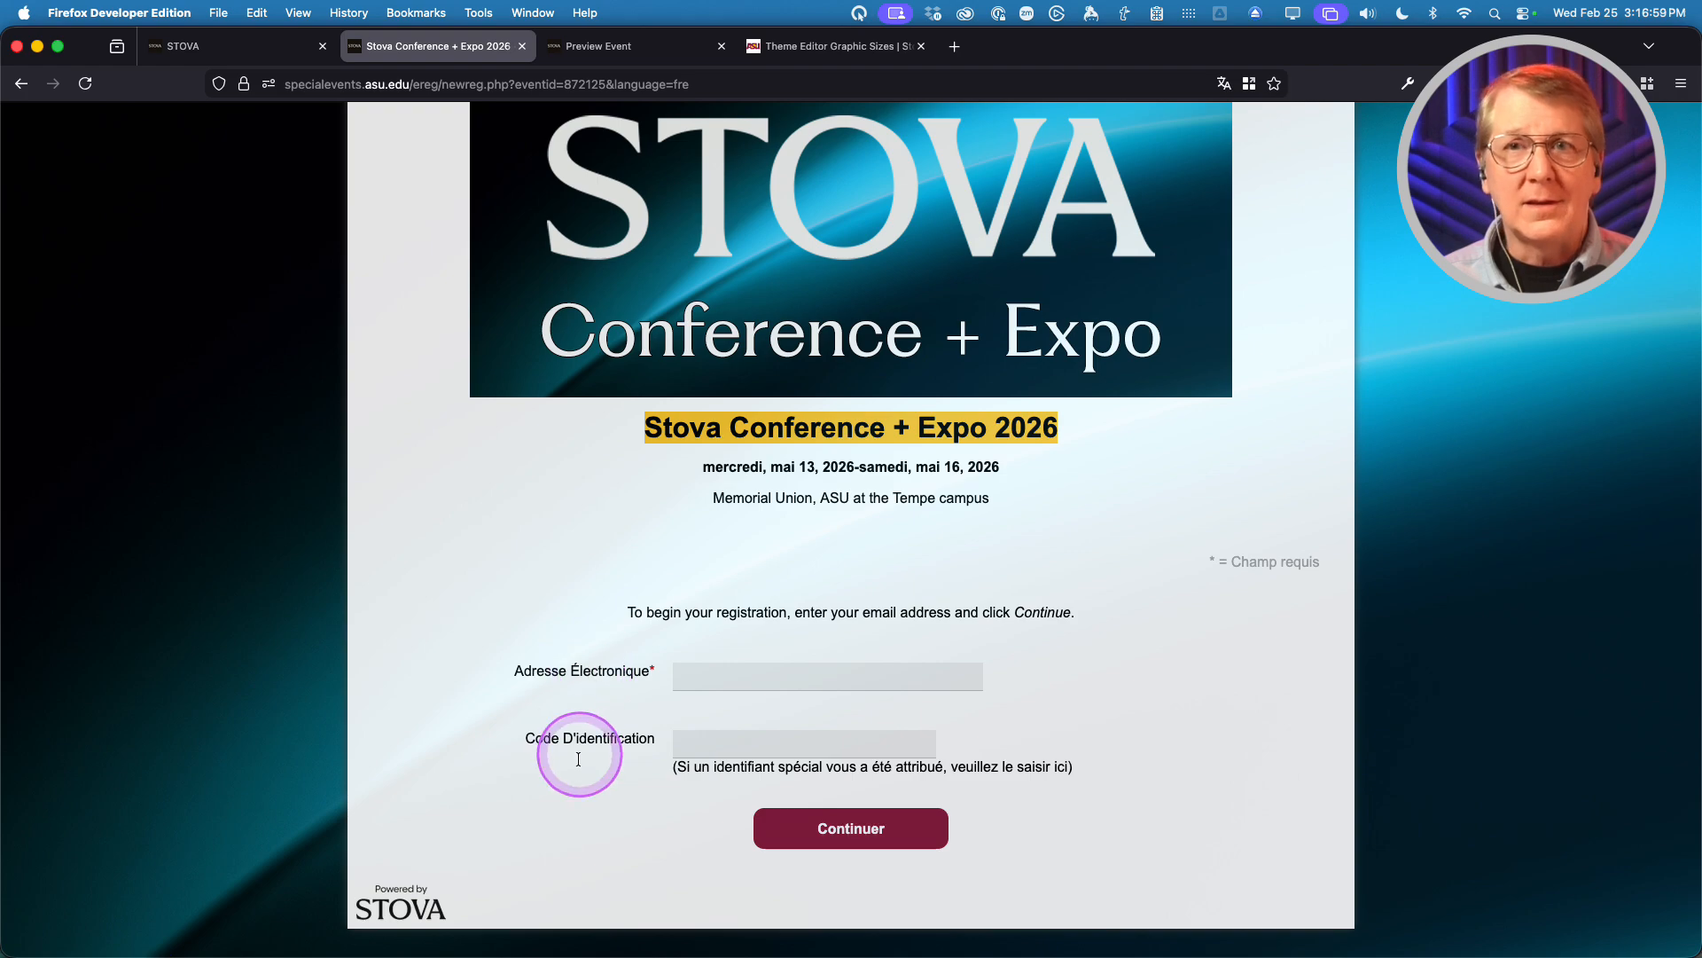
{"action": "scroll", "coordinate": [840, 274], "scroll_direction": "up", "scroll_amount": 4}
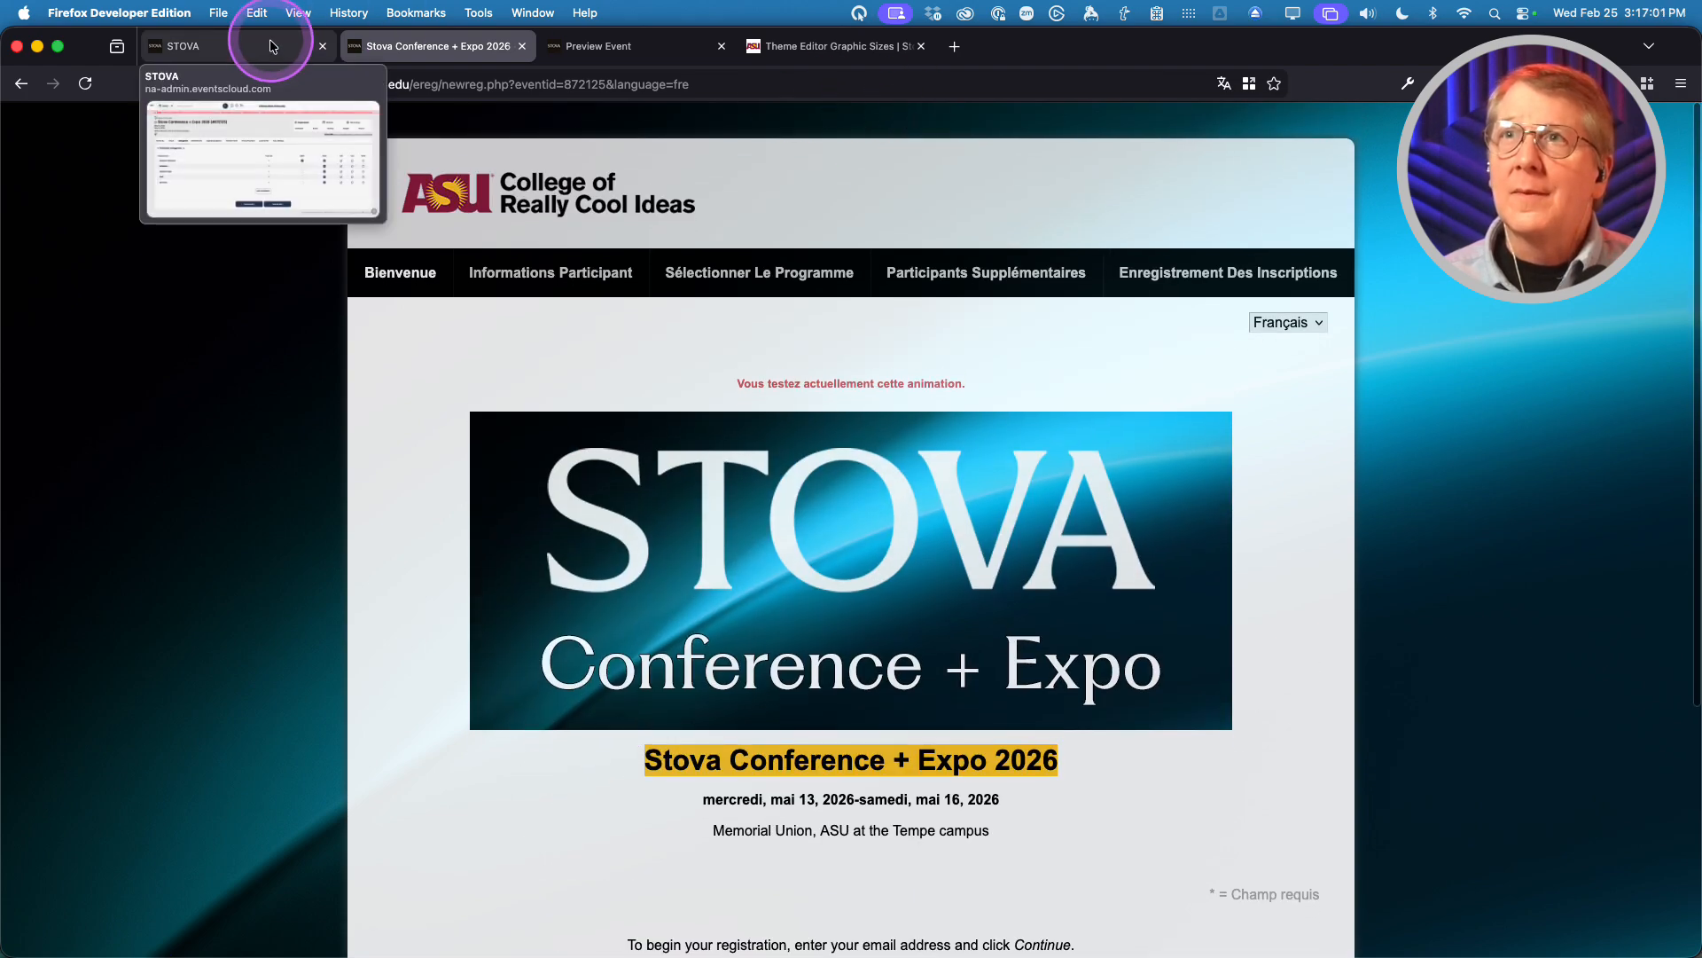
- Return to the event's Language & wording settings and examine the import instructions for managing custom translations, then close them
{"action": "left_click", "coordinate": [271, 47]}
{"action": "mouse_move", "coordinate": [958, 393]}
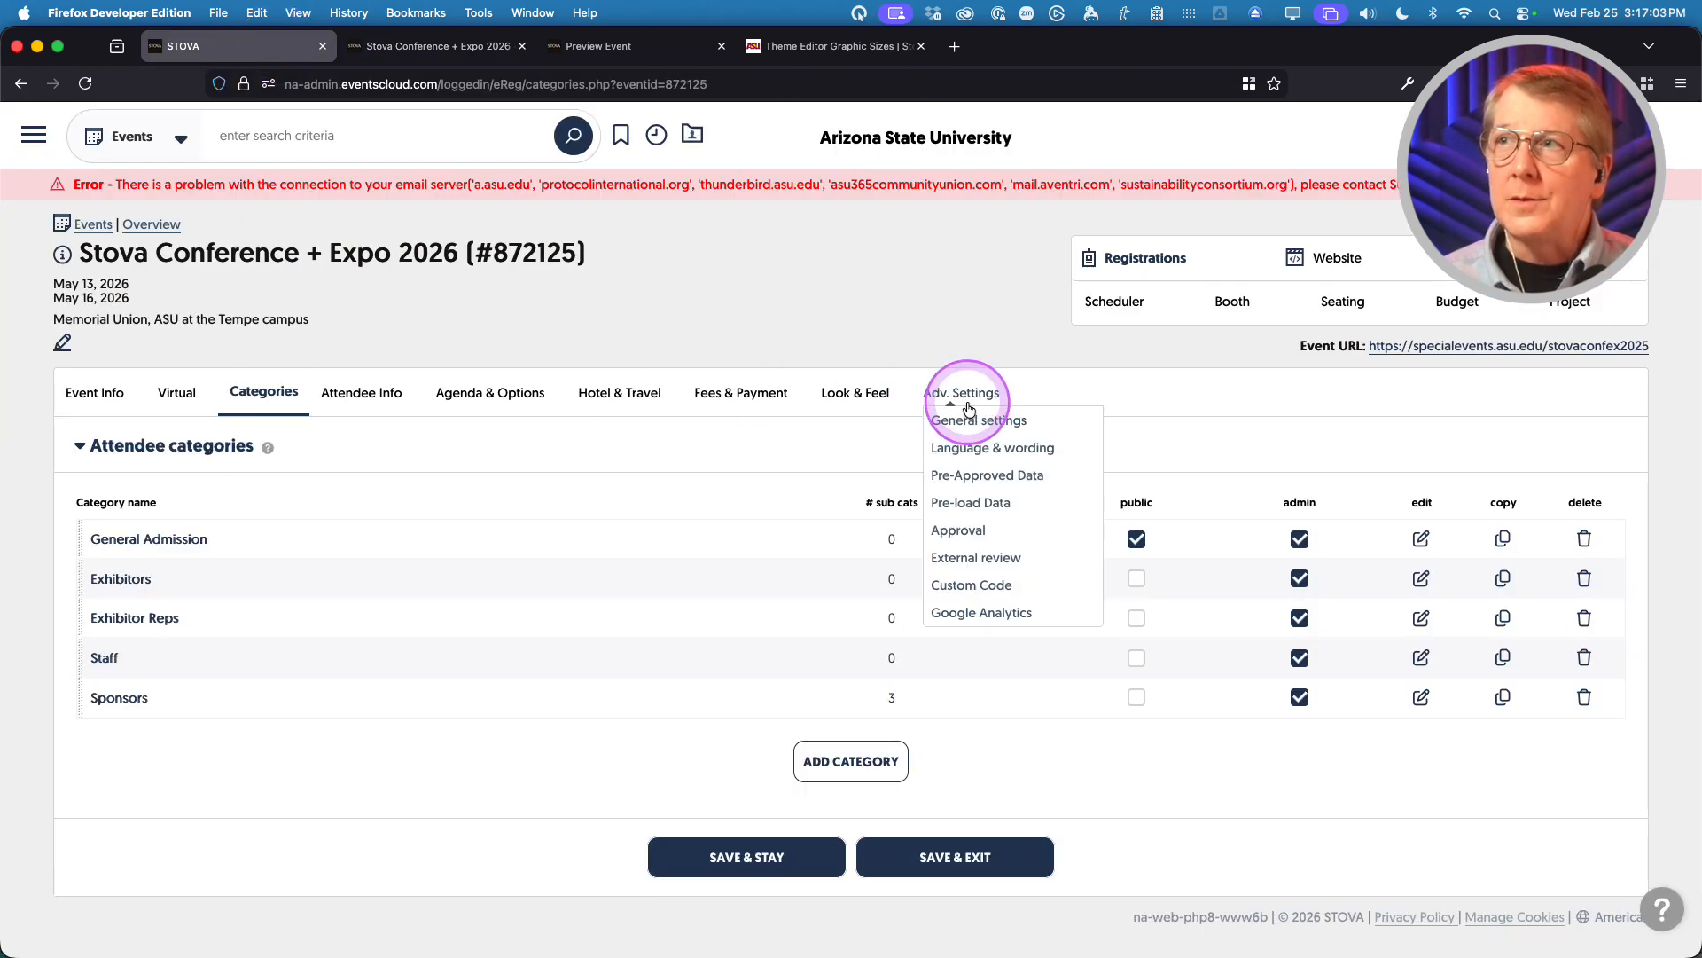
{"action": "left_click", "coordinate": [964, 450]}
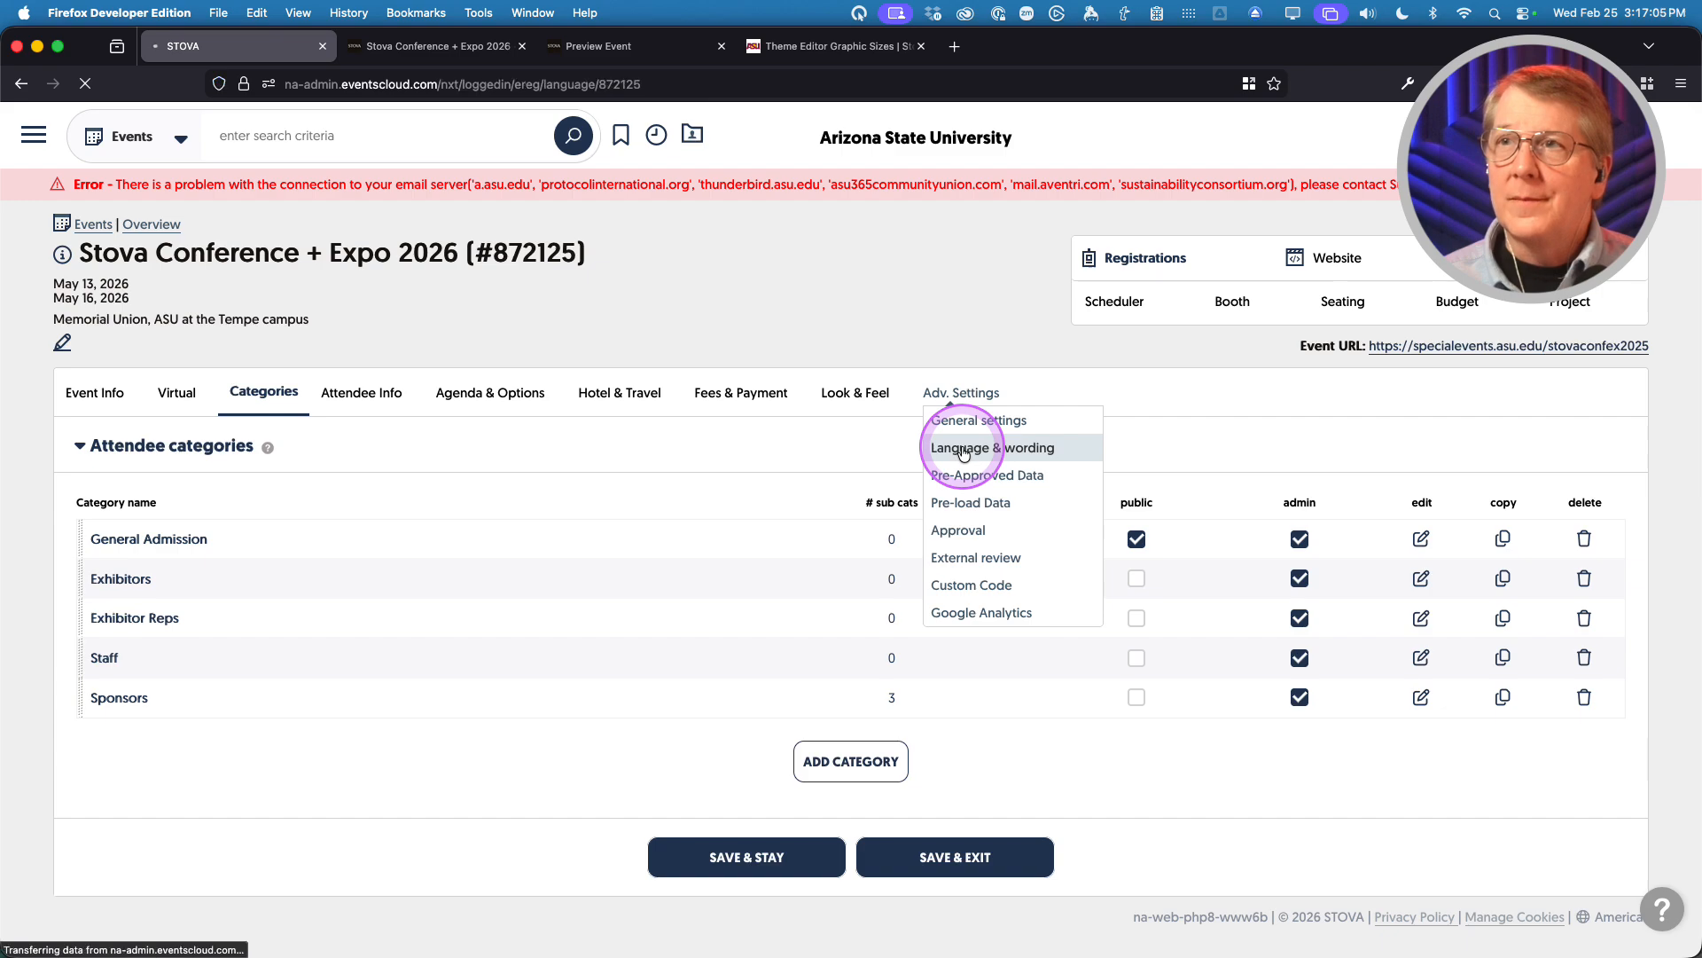
{"action": "scroll", "coordinate": [197, 642], "scroll_direction": "down", "scroll_amount": 10}
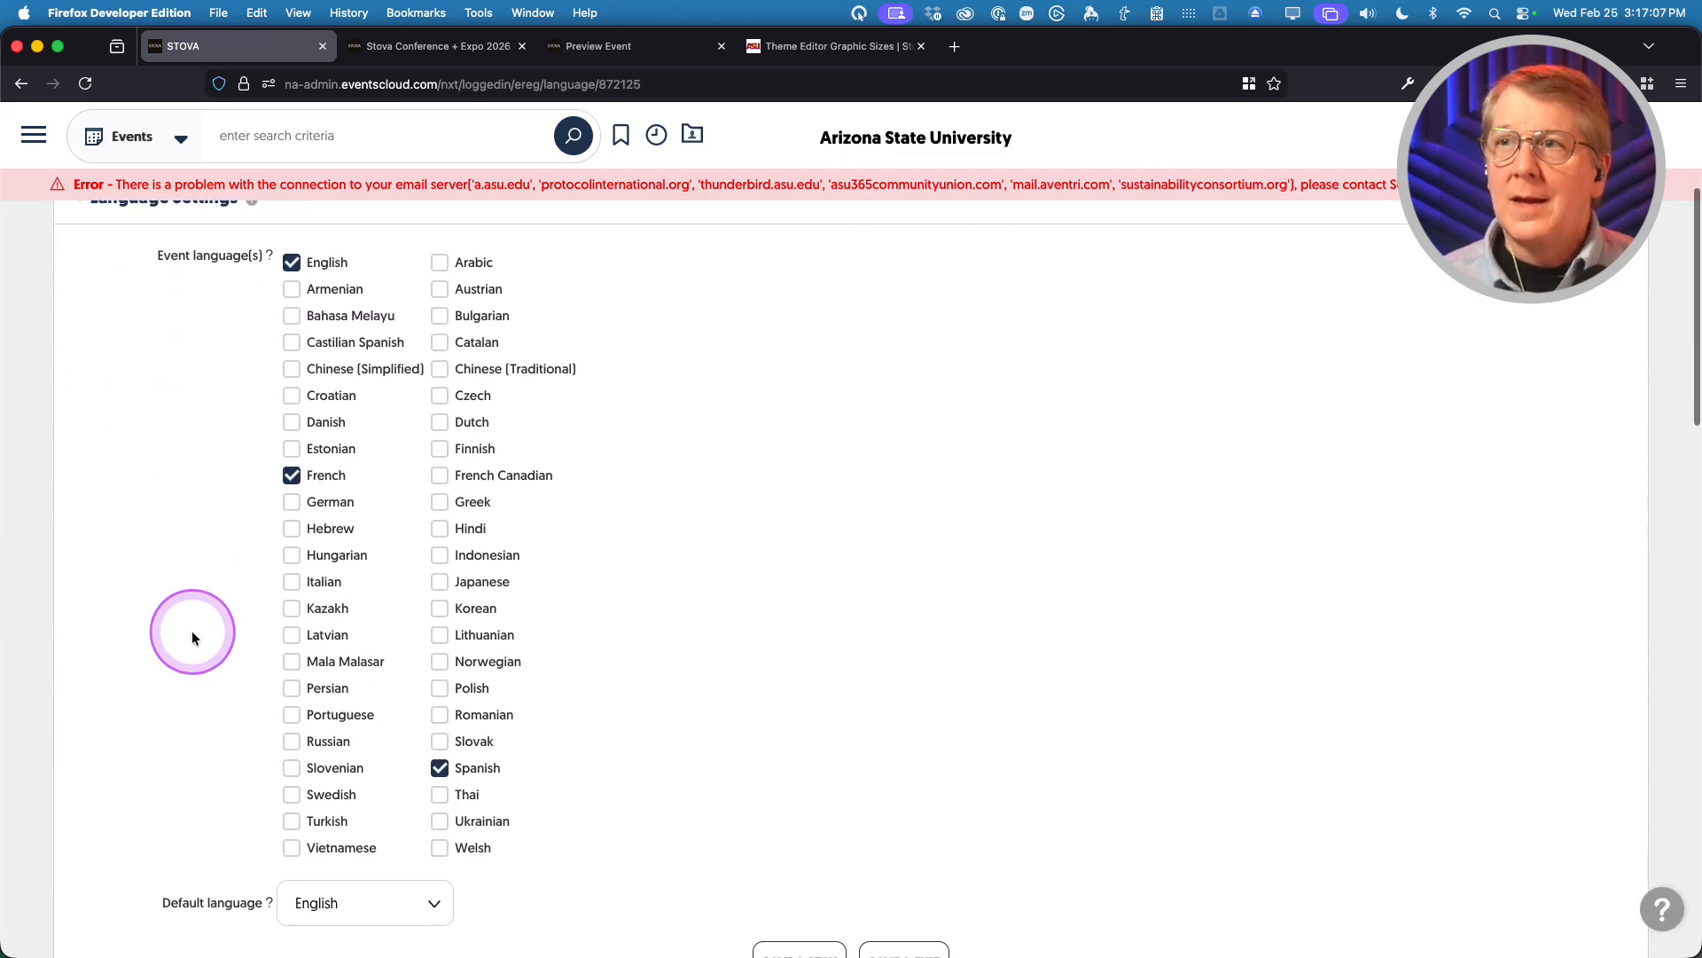
{"action": "left_click", "coordinate": [807, 715]}
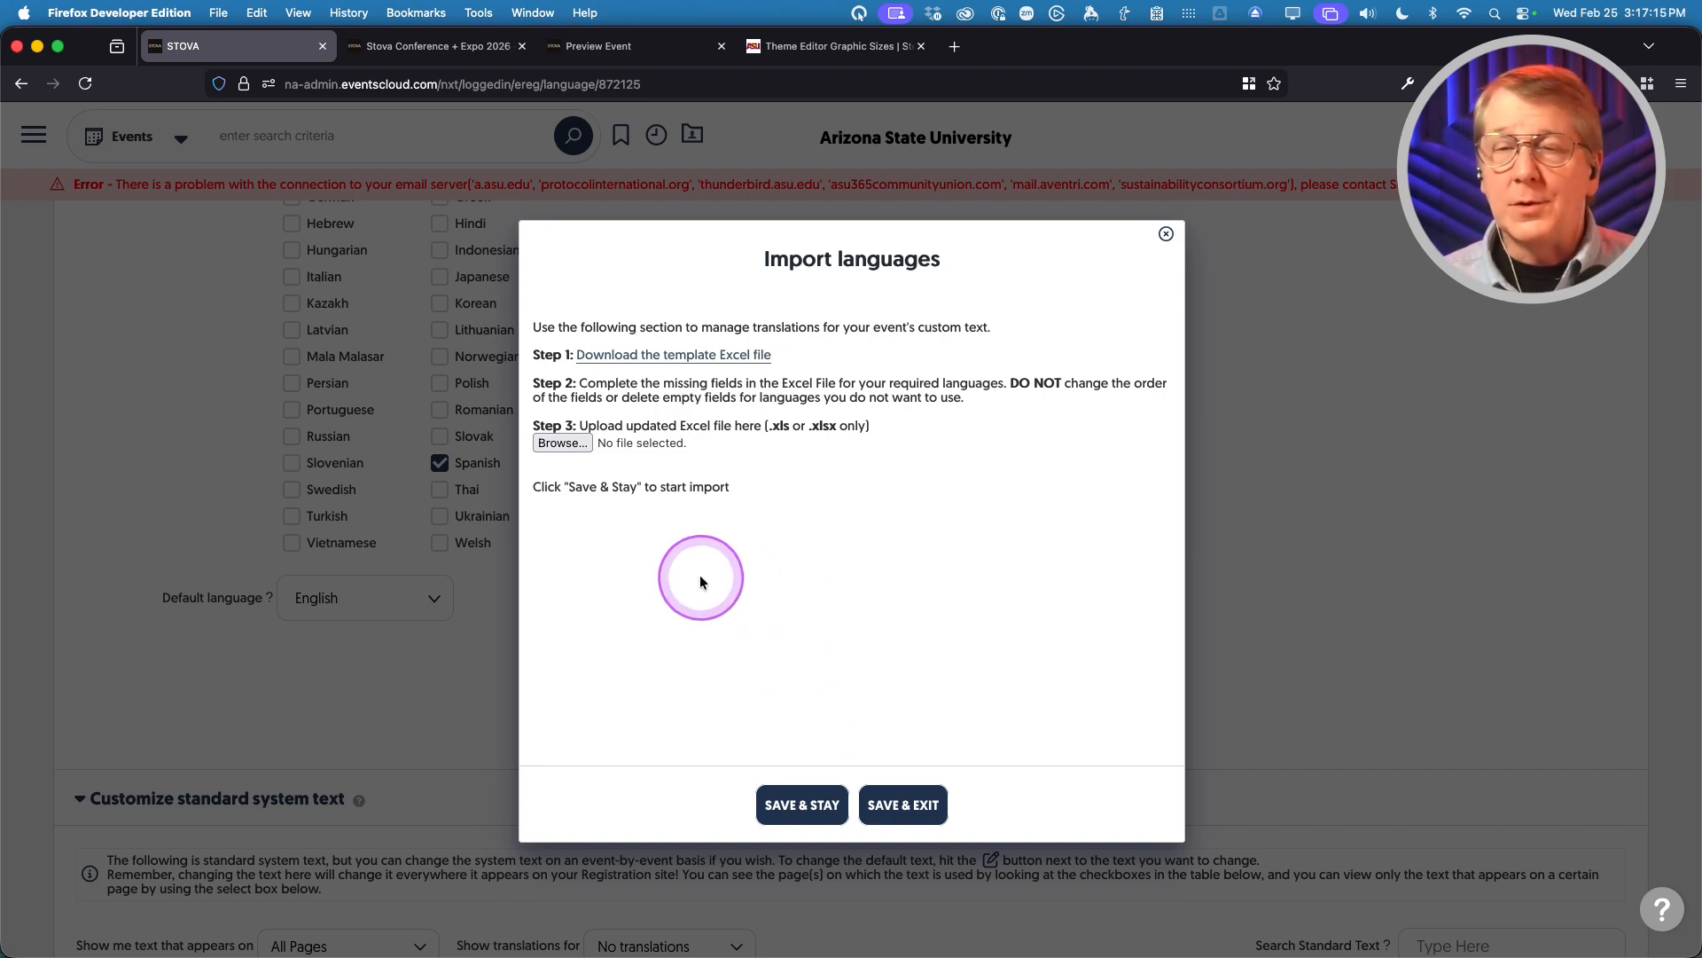
{"action": "left_click", "coordinate": [1165, 235]}
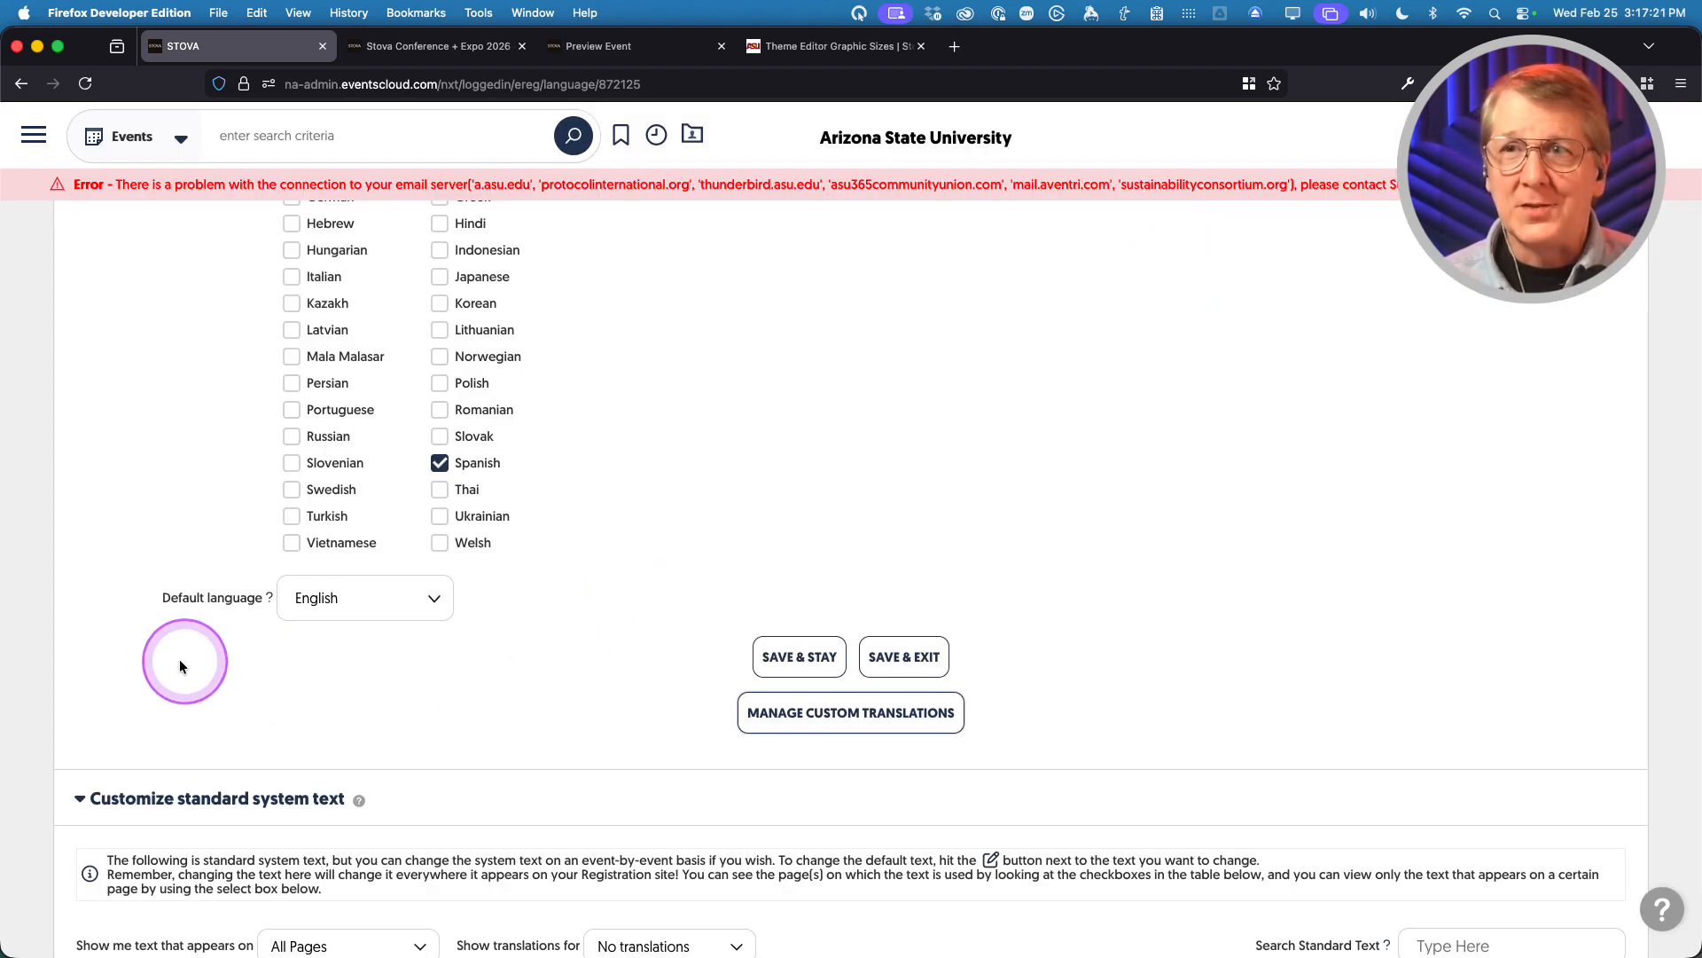
- Collapse Language Settings and review the Customize standard system text table, including its choices for filtering text by page
{"action": "scroll", "coordinate": [188, 660], "scroll_direction": "up", "scroll_amount": 4}
{"action": "scroll", "coordinate": [177, 652], "scroll_direction": "down", "scroll_amount": 3}
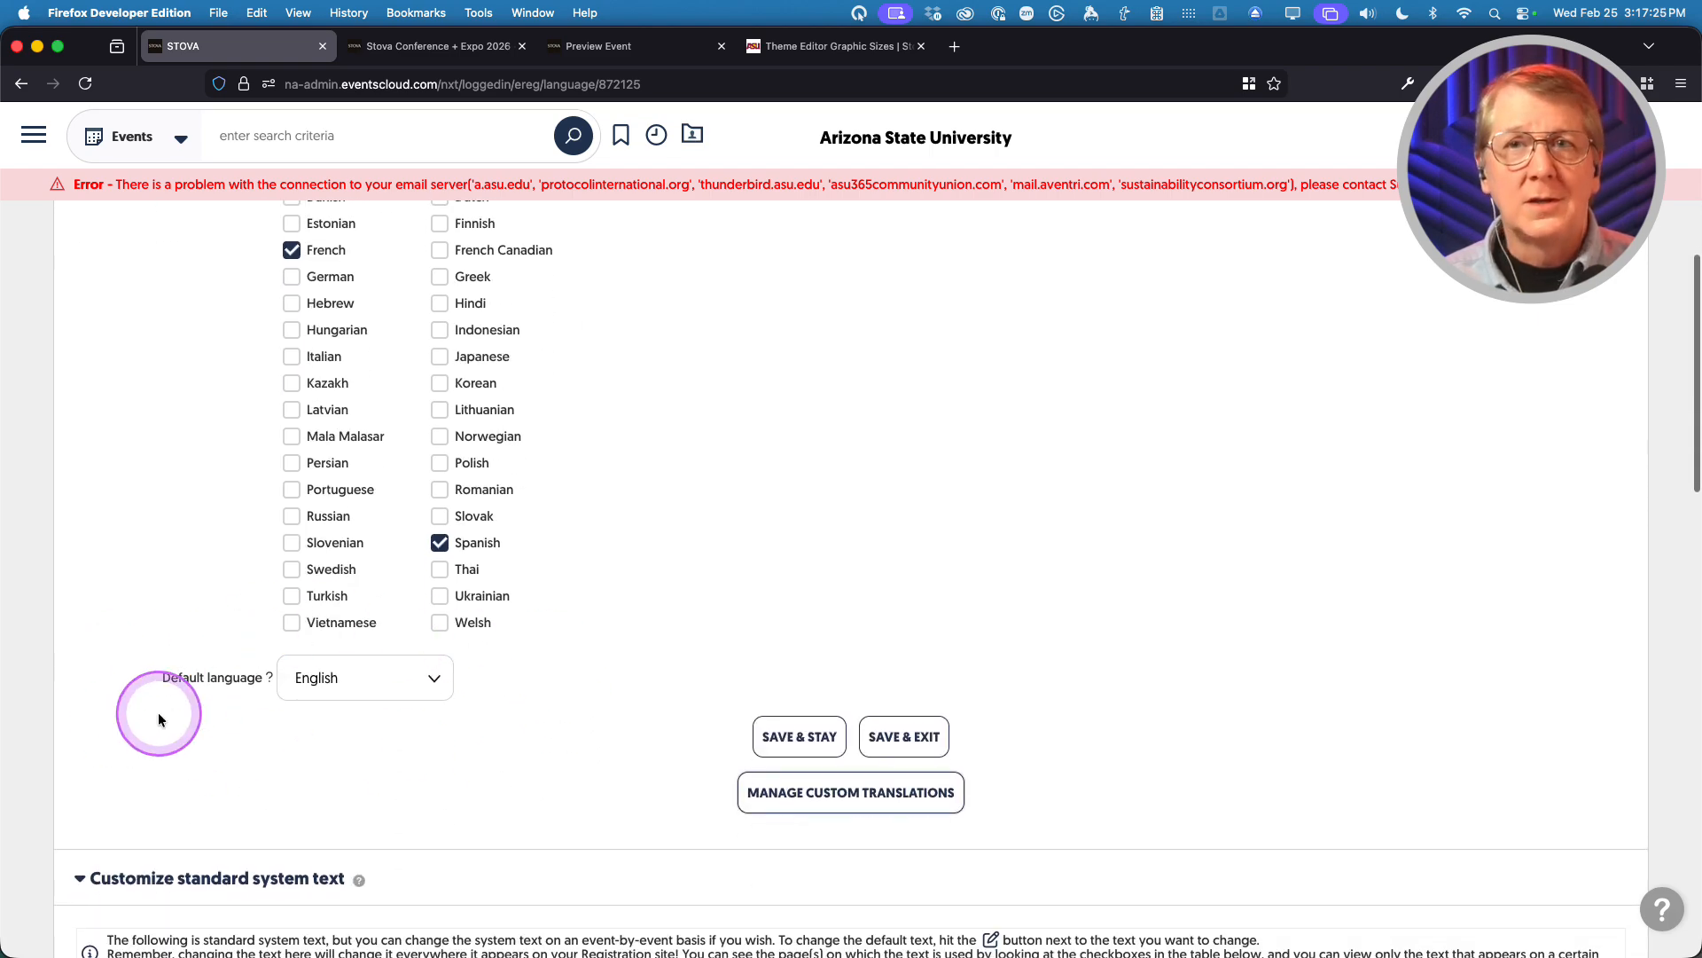
{"action": "scroll", "coordinate": [156, 710], "scroll_direction": "up", "scroll_amount": 6}
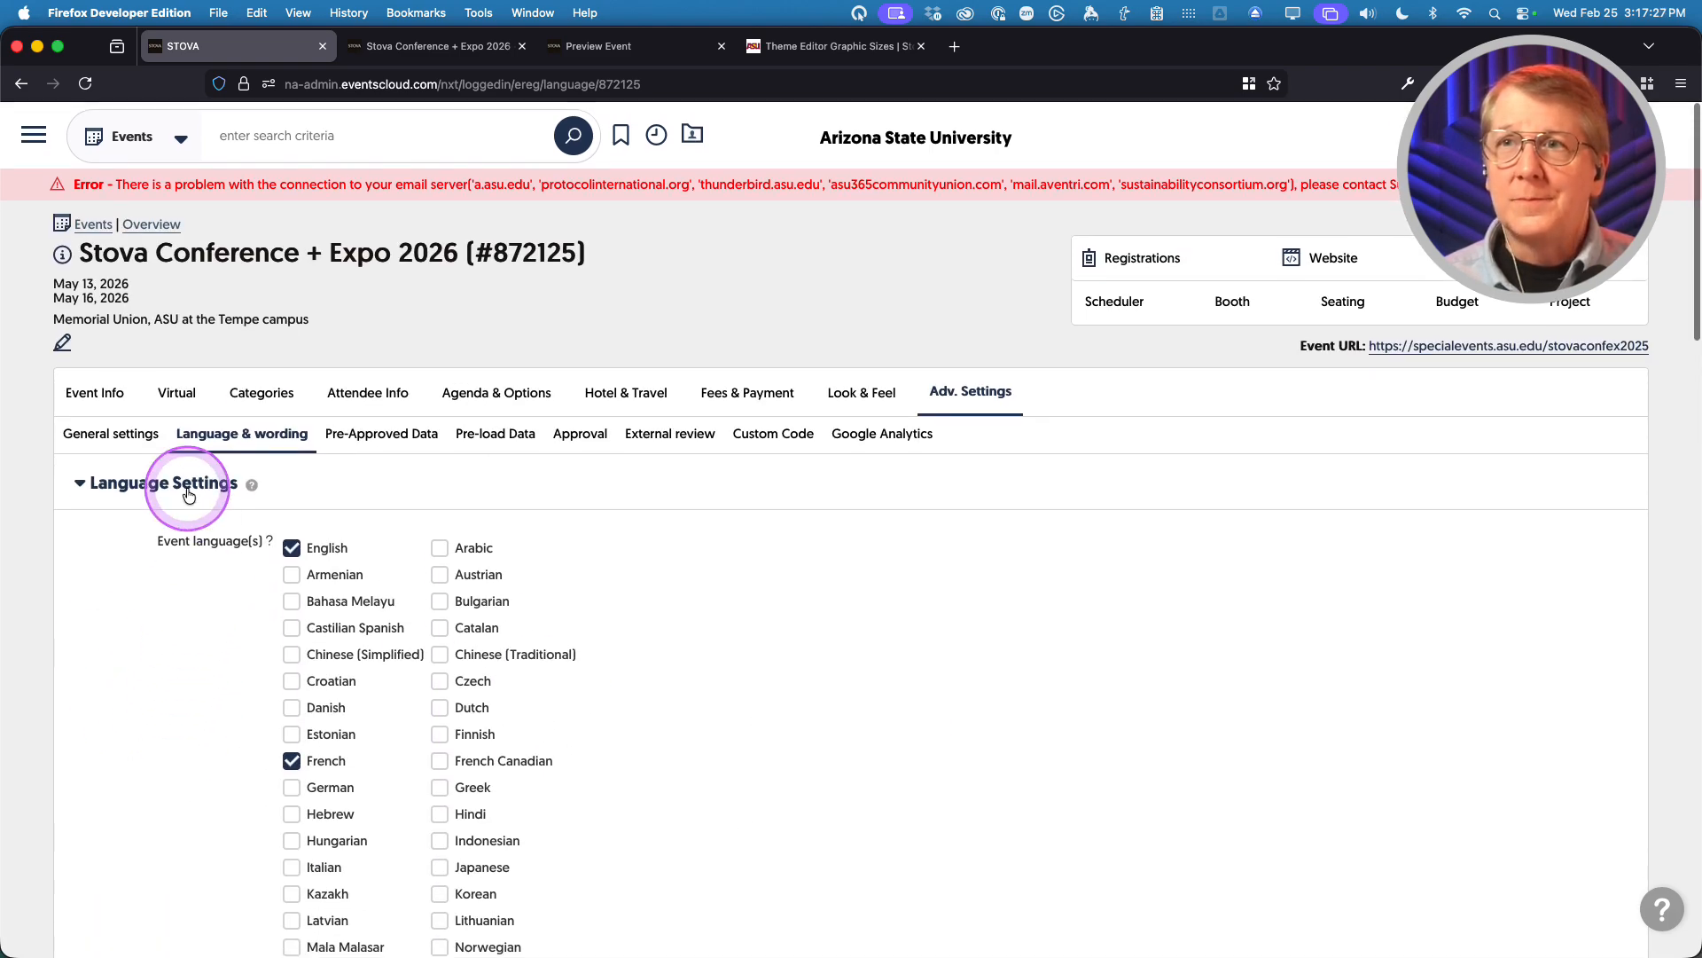
{"action": "left_click", "coordinate": [188, 493]}
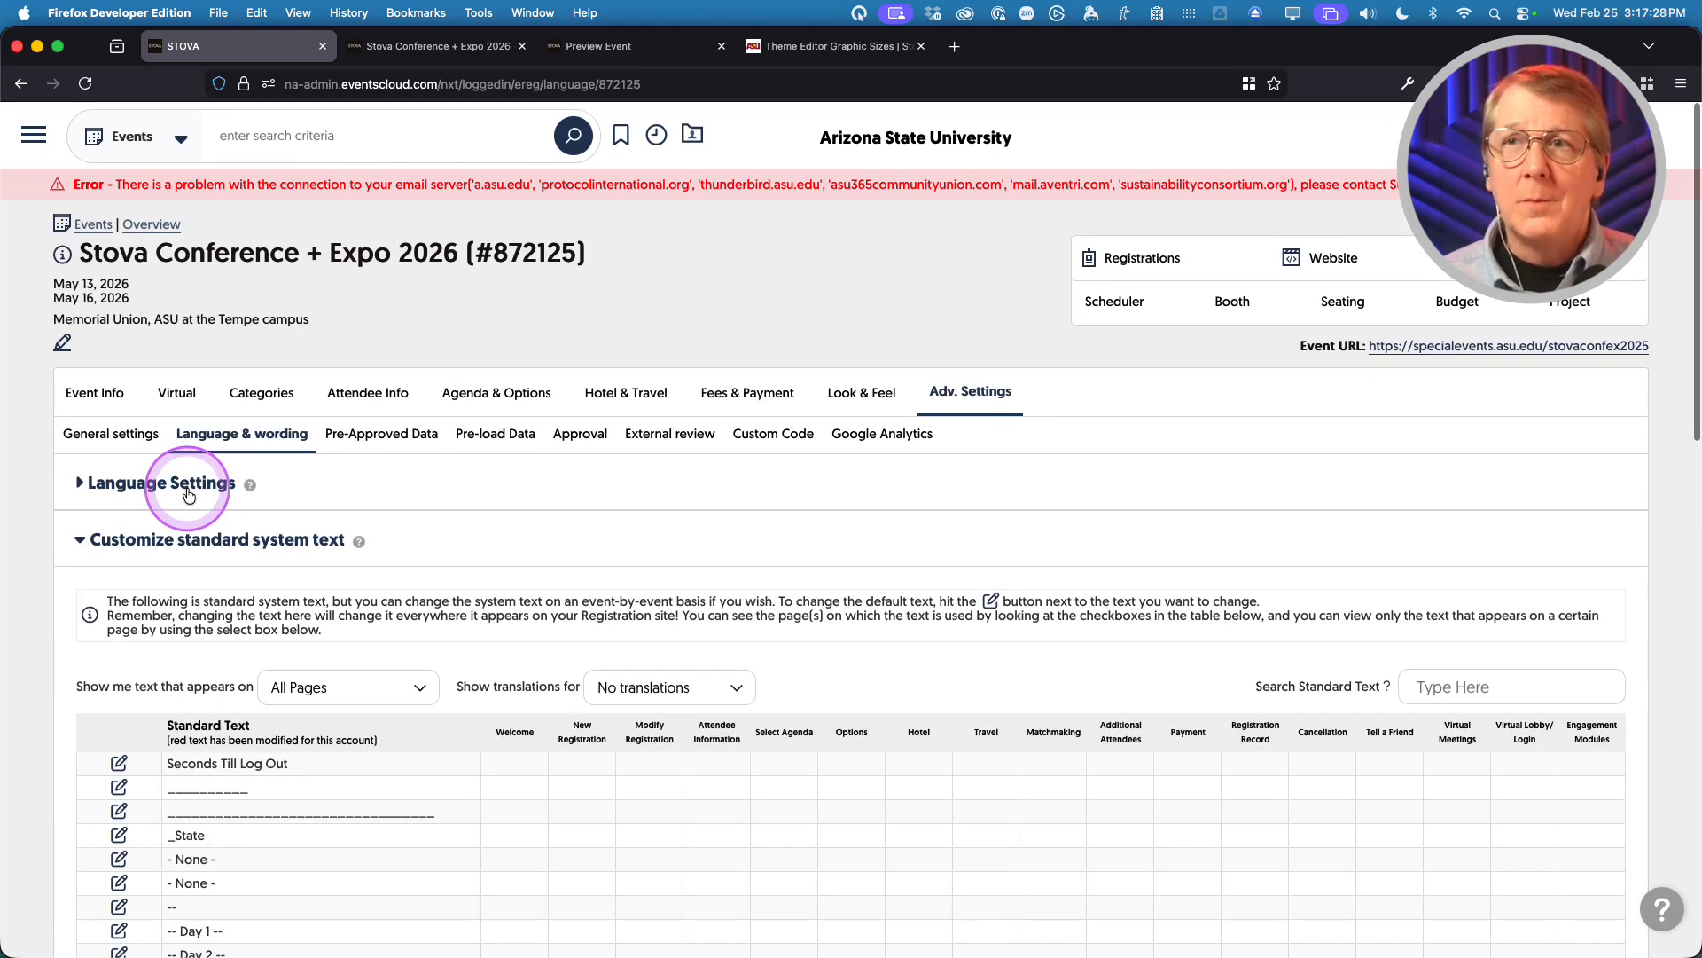
{"action": "left_click", "coordinate": [174, 552]}
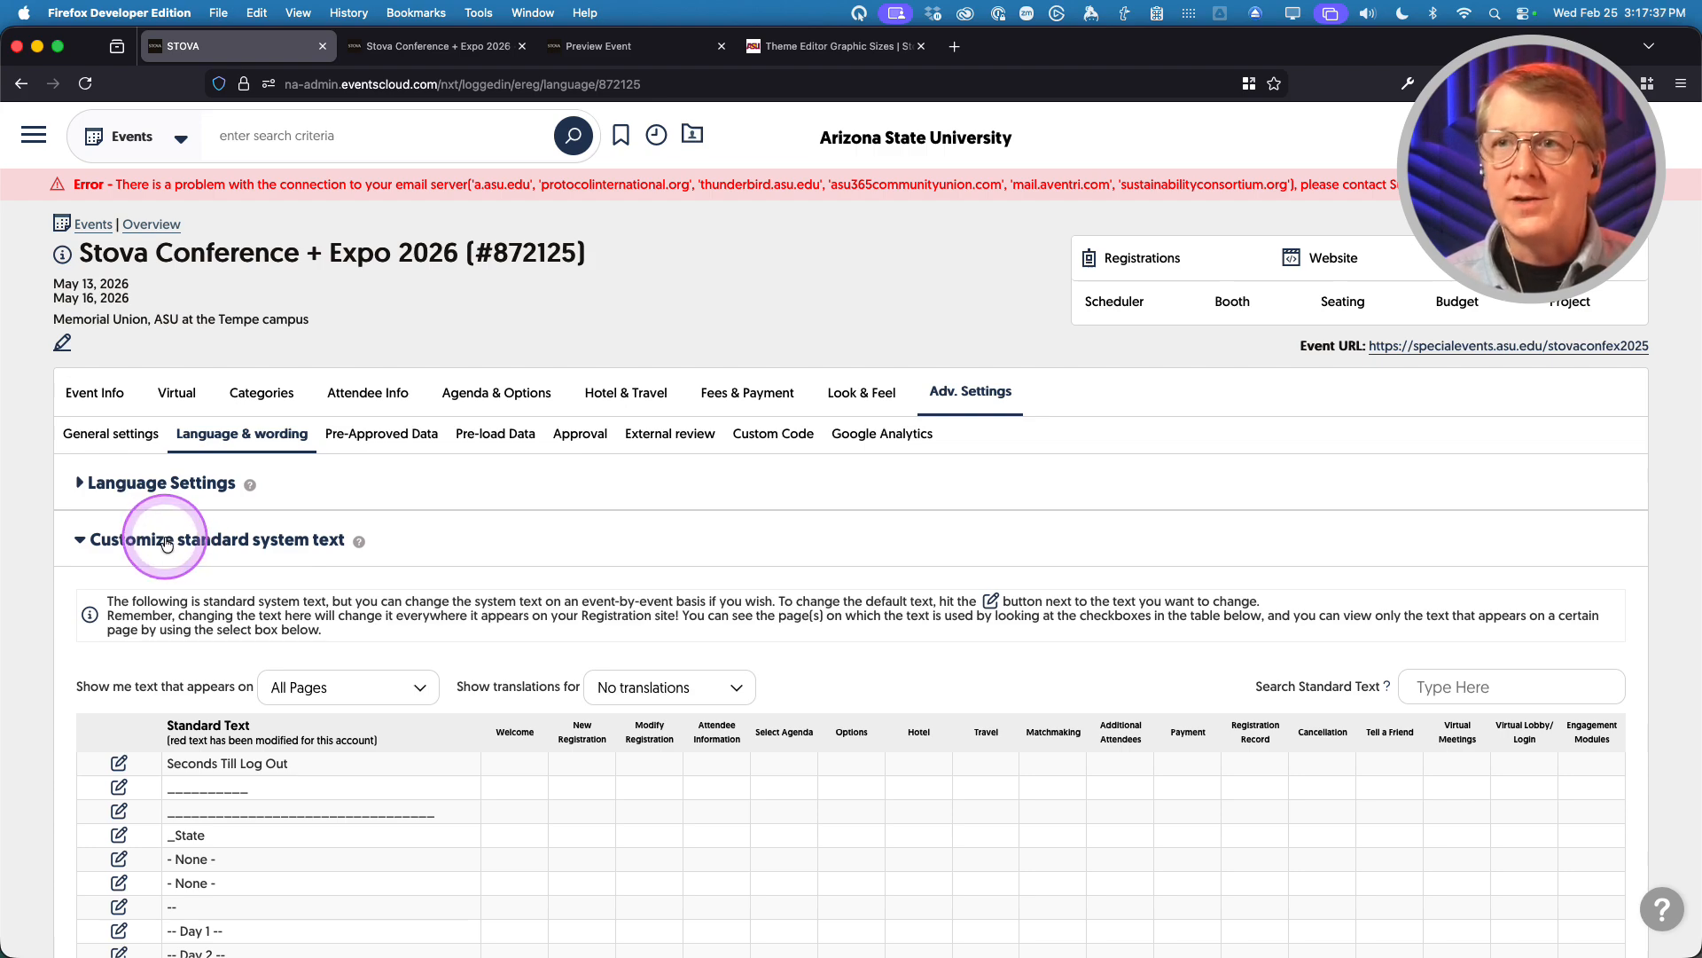
{"action": "scroll", "coordinate": [198, 652], "scroll_direction": "down", "scroll_amount": 3}
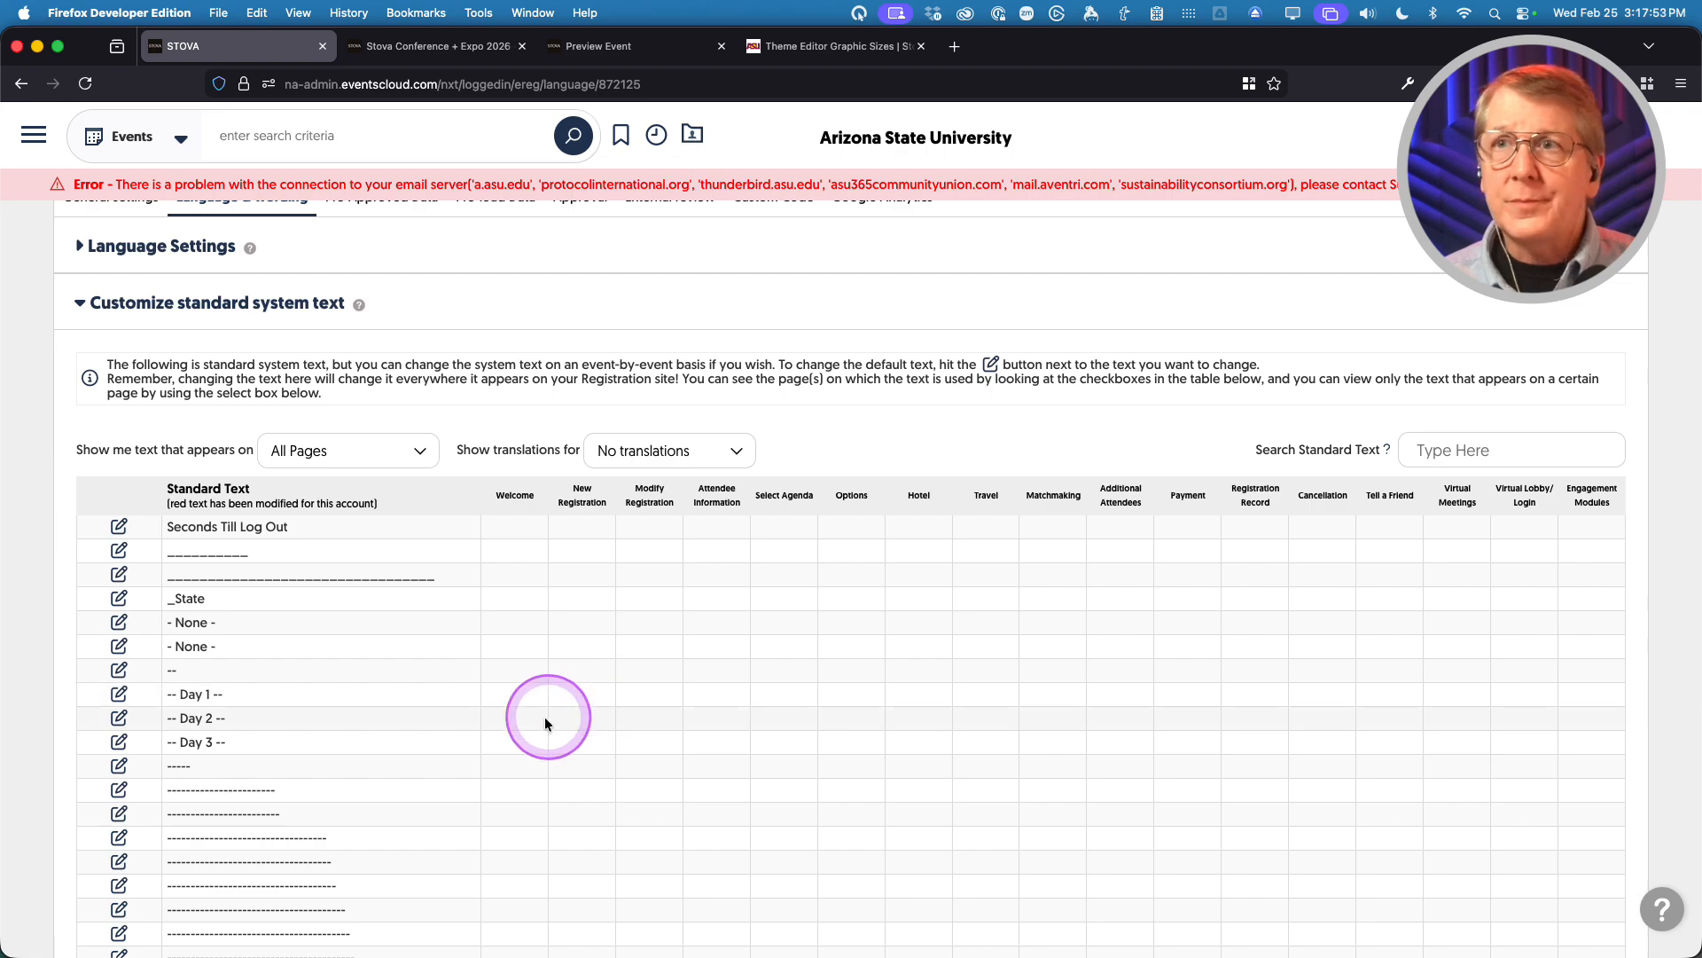
{"action": "scroll", "coordinate": [443, 647], "scroll_direction": "up", "scroll_amount": 1}
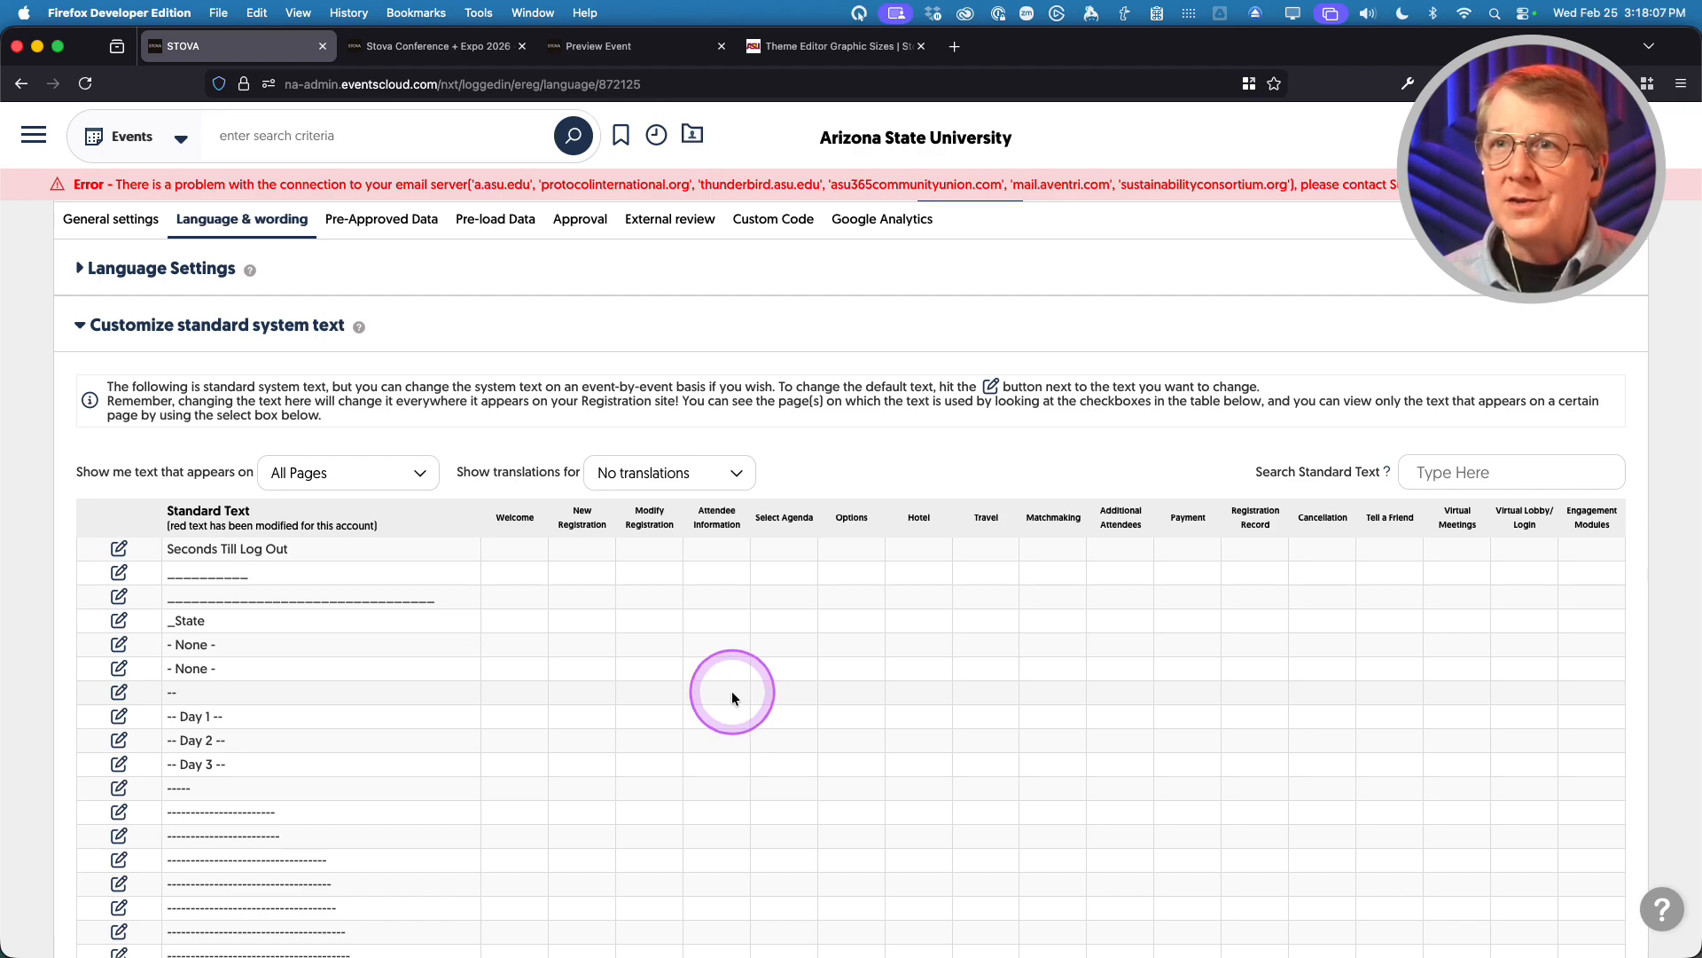
{"action": "scroll", "coordinate": [731, 698], "scroll_direction": "down", "scroll_amount": 1}
{"action": "left_click", "coordinate": [402, 417]}
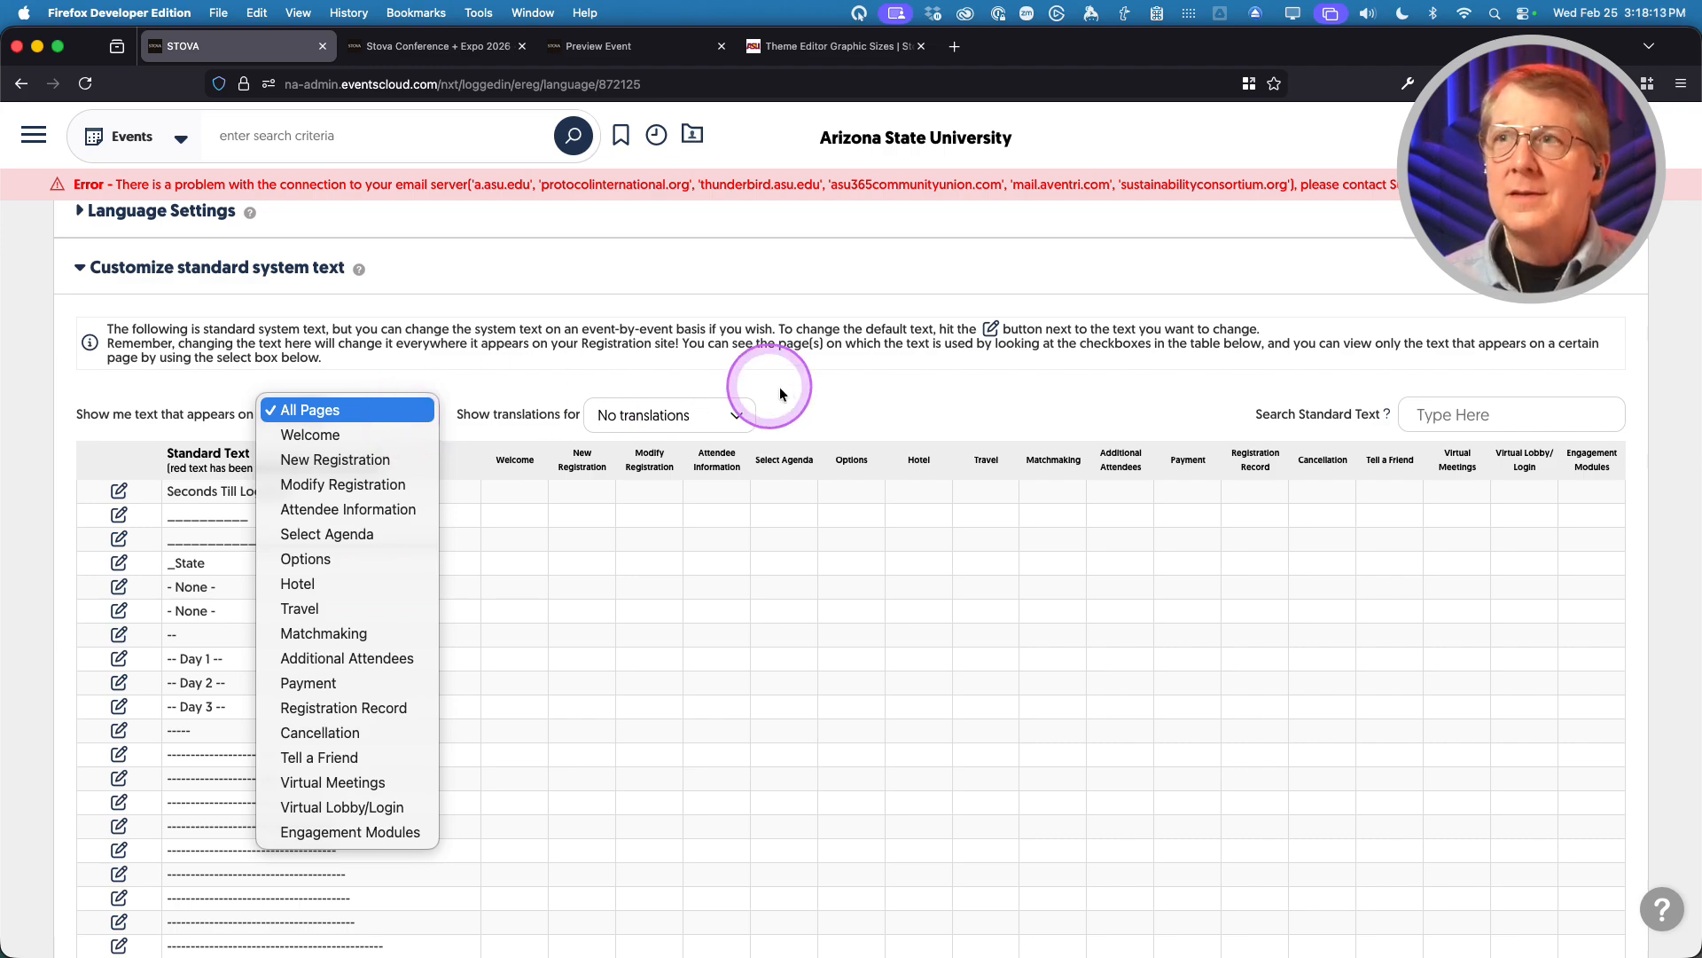
- Search the standard system text for "id code" and open the ID Code entry for editing
{"action": "left_click", "coordinate": [843, 390]}
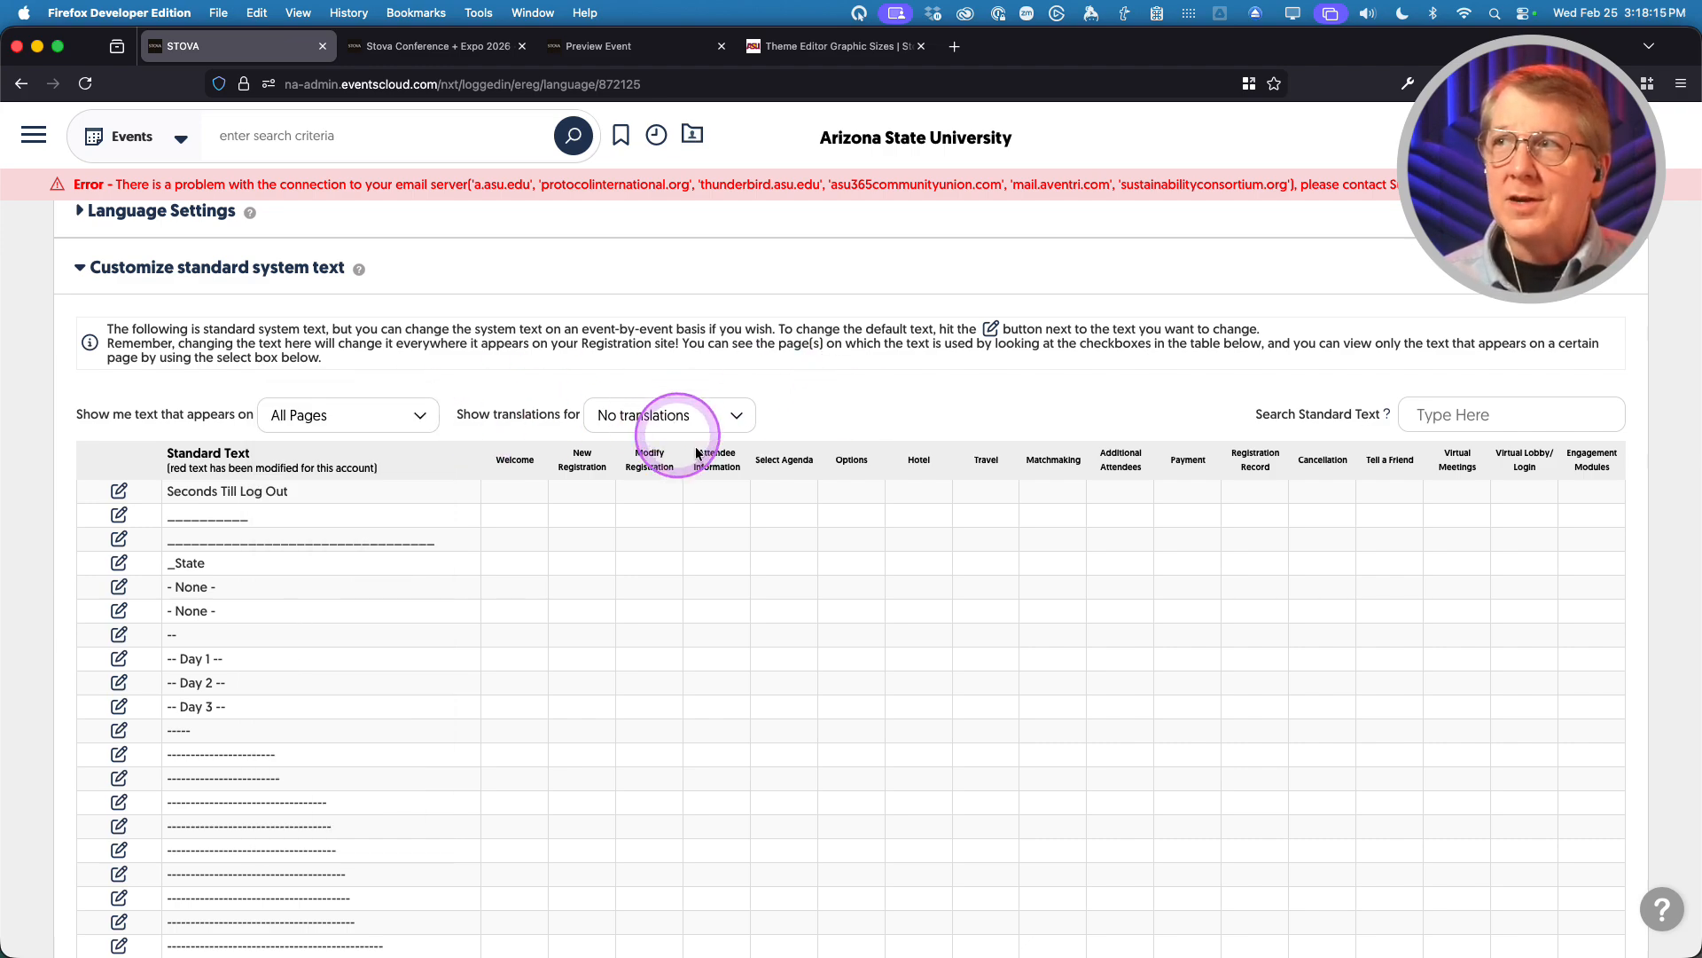
{"action": "left_click", "coordinate": [1459, 415]}
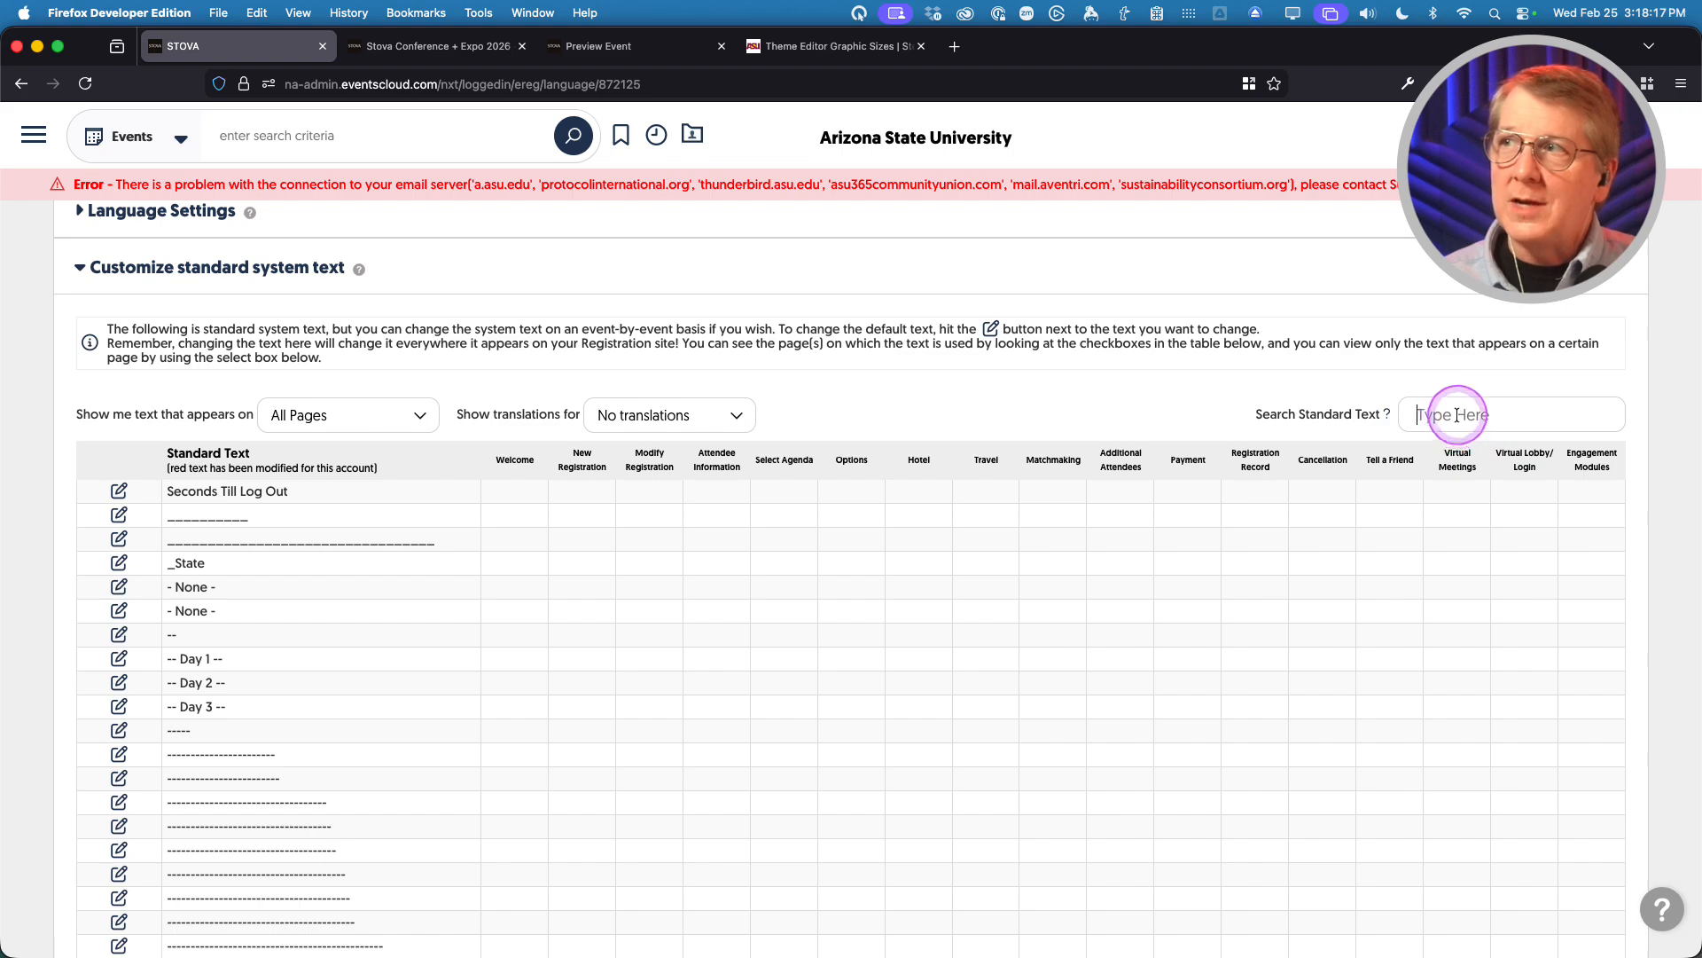
{"action": "type", "text": "id code"}
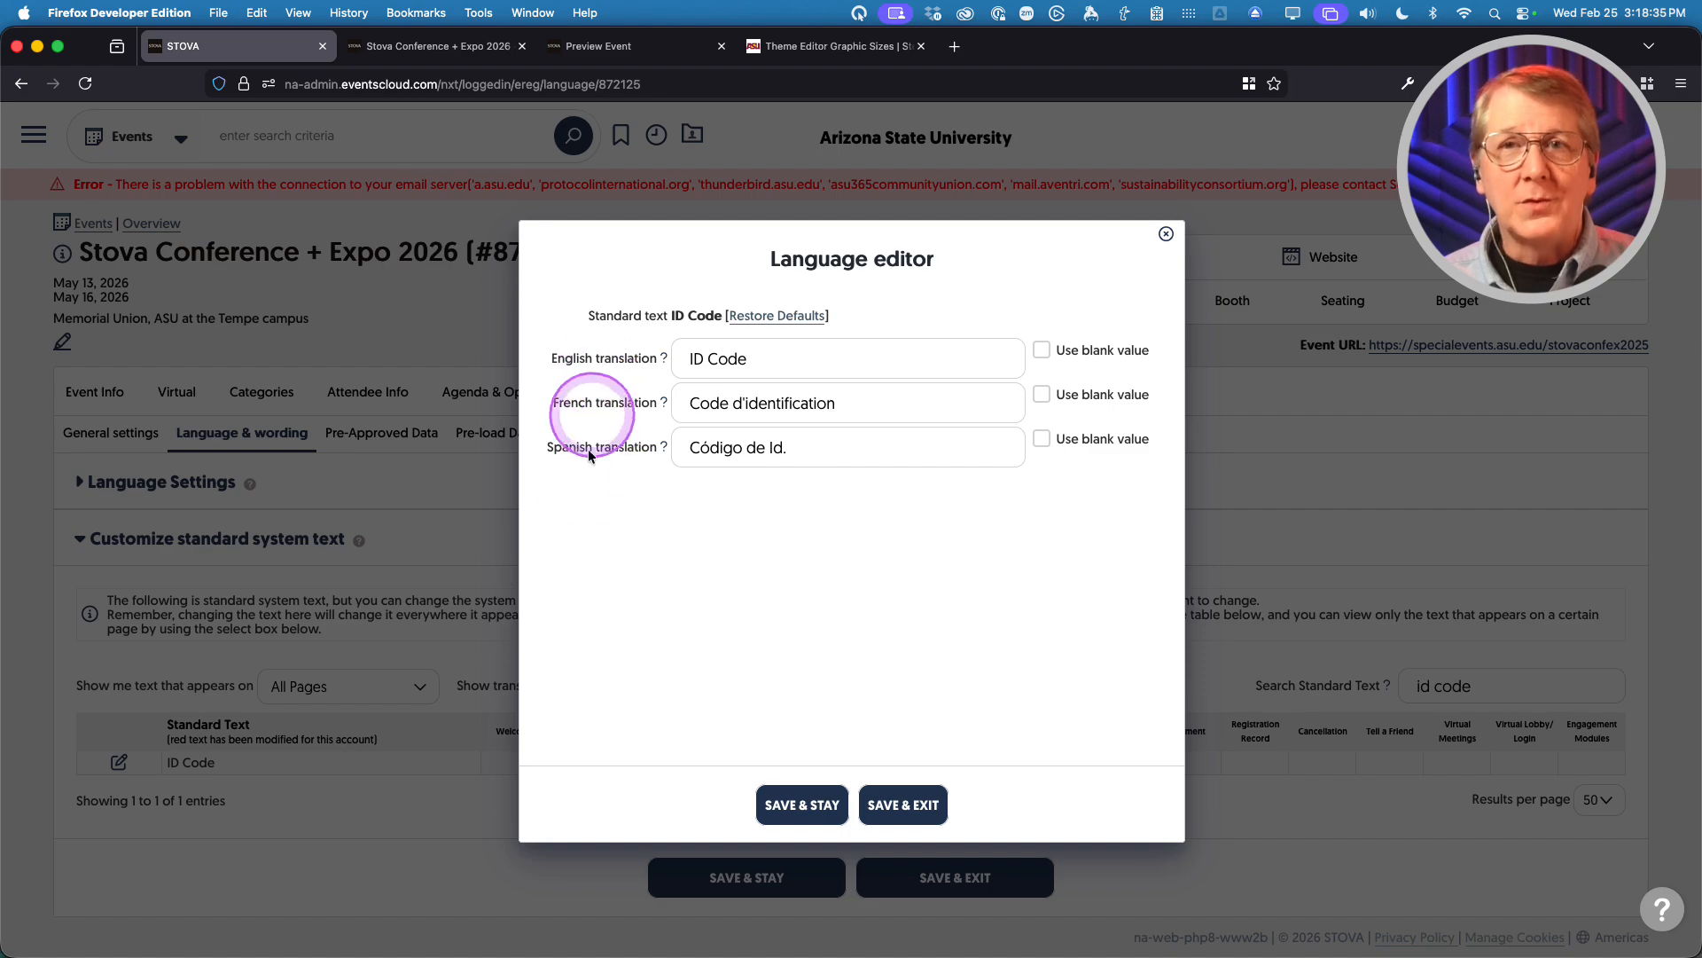
- Set the English translation of the ID Code text to "Discount Code", save it, and close the language editor
{"action": "double_click", "coordinate": [696, 359]}
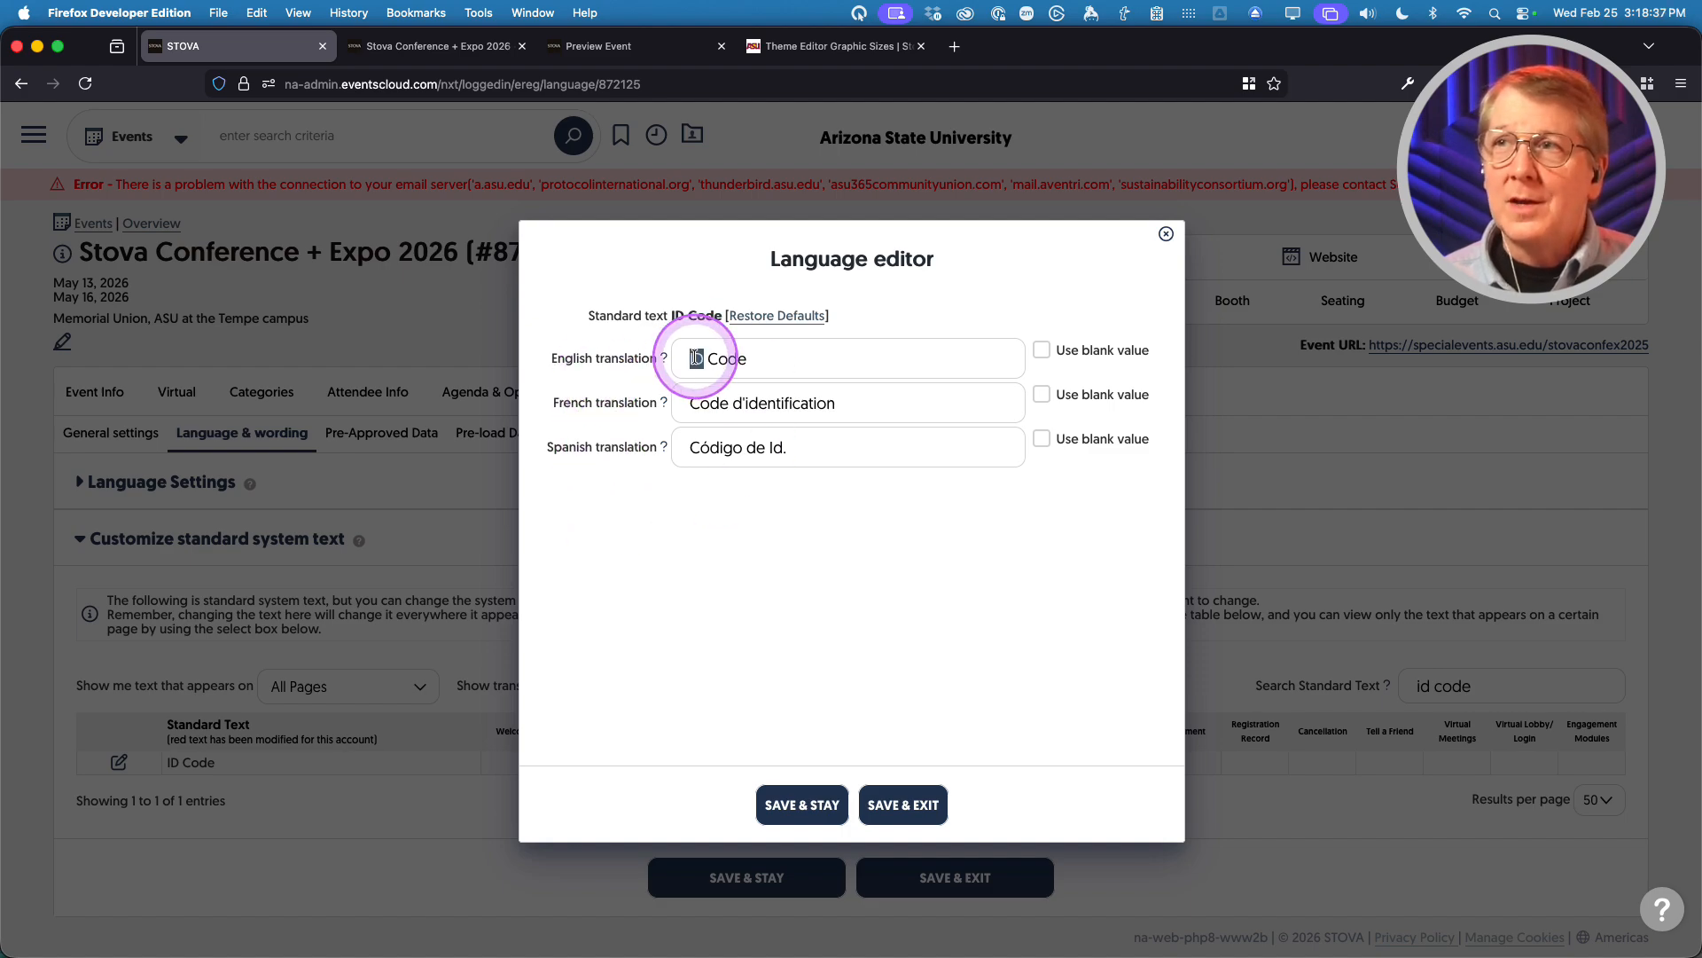
{"action": "type", "text": "Show"}
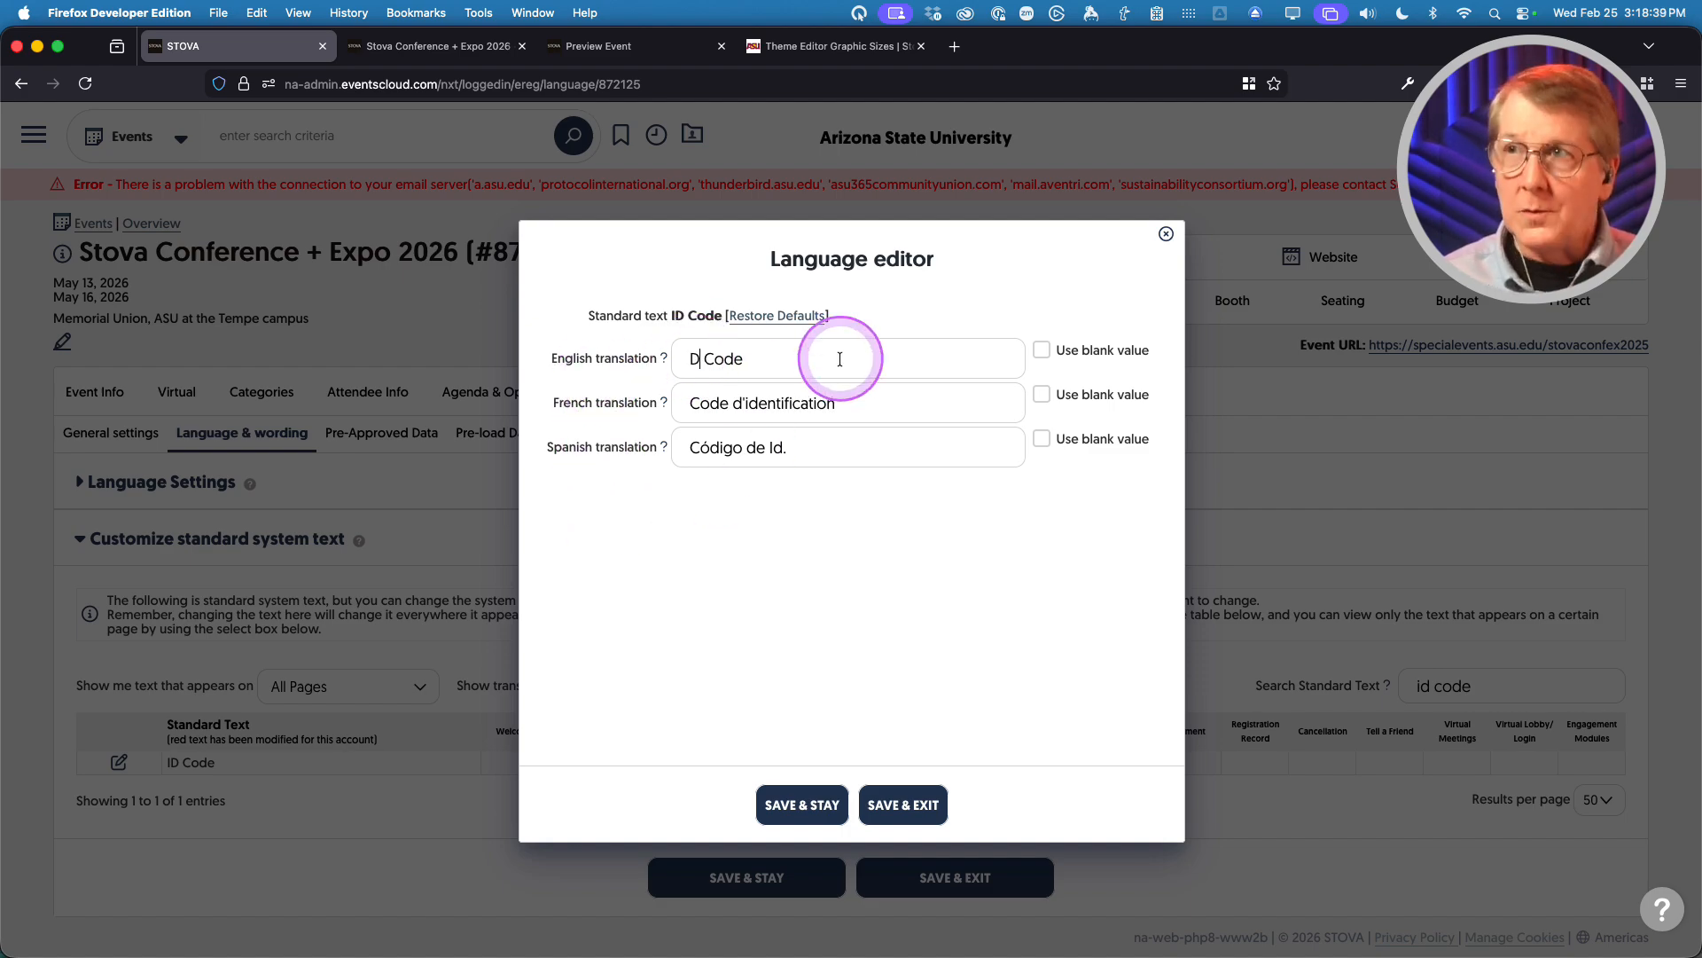
{"action": "key", "text": "alt+BackSpace"}
{"action": "type", "text": "Discount"}
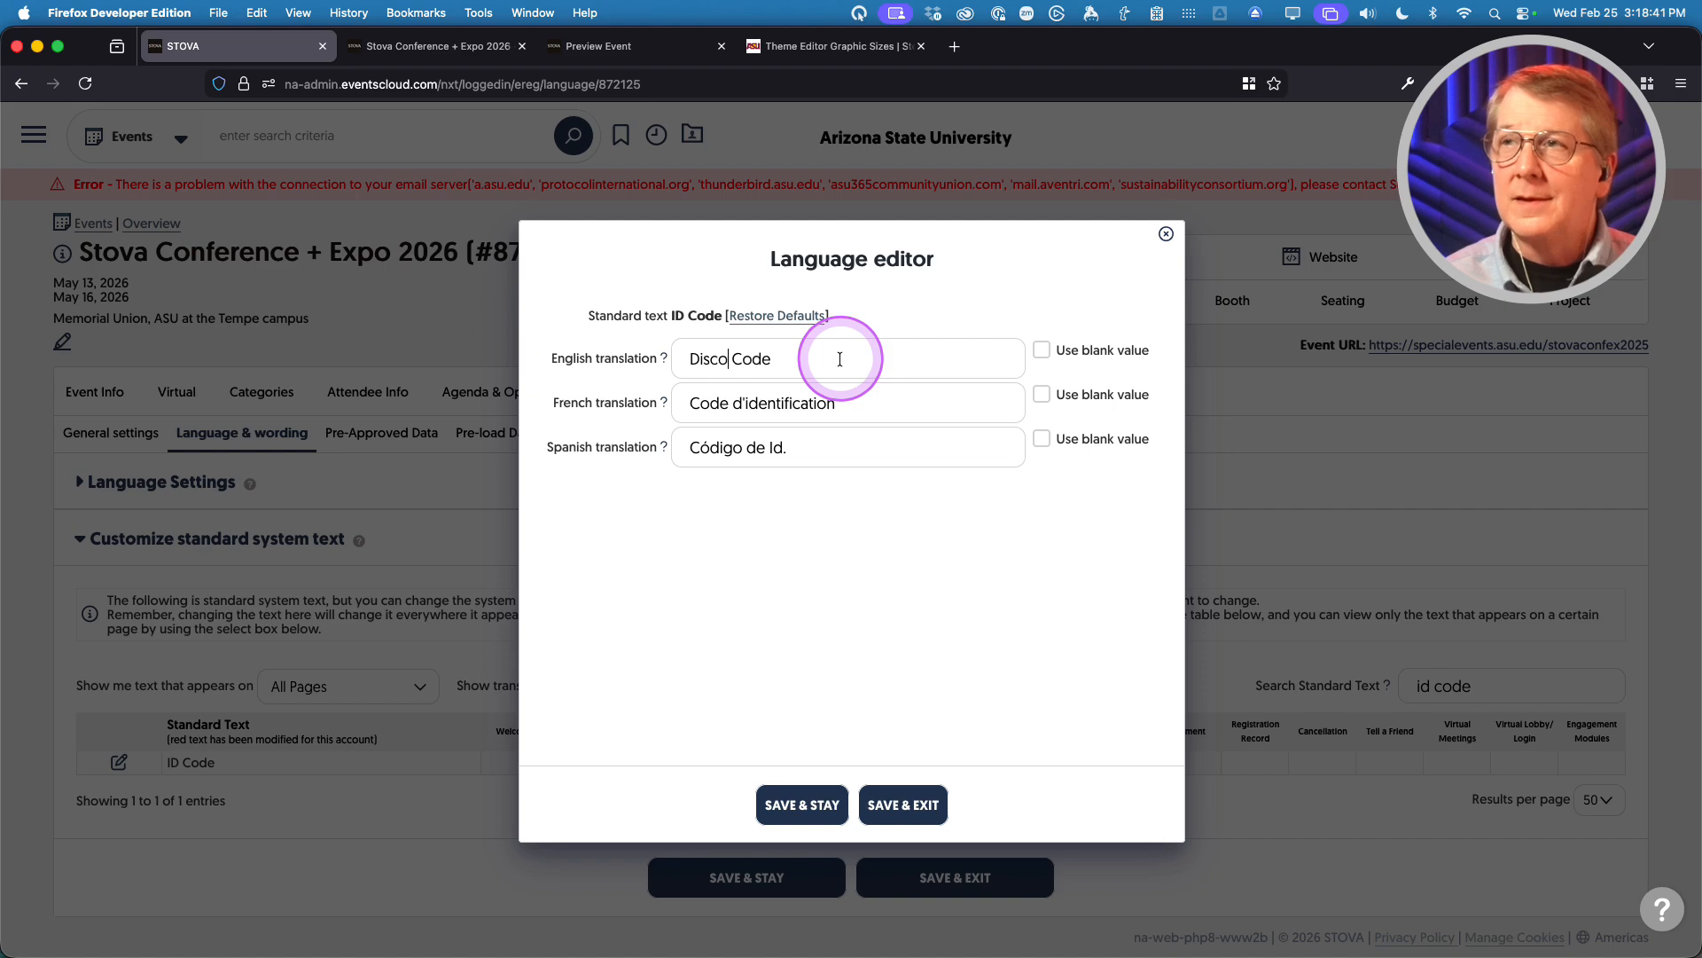
{"action": "left_click", "coordinate": [793, 806]}
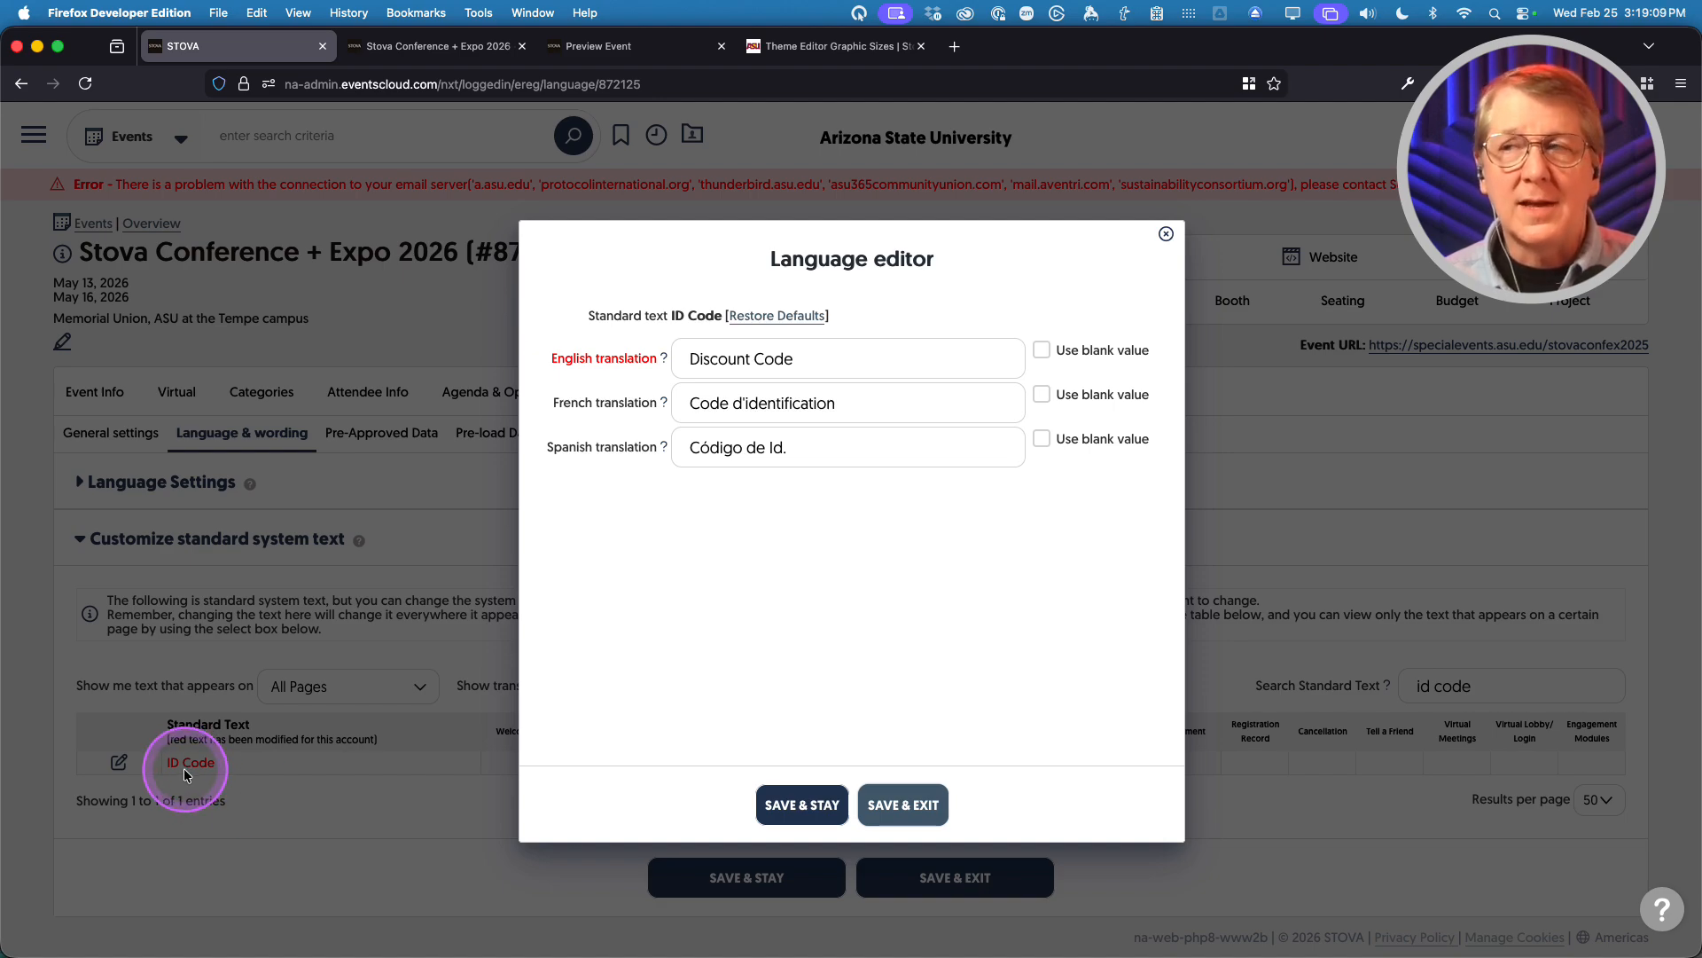
{"action": "left_click", "coordinate": [882, 672]}
{"action": "key", "text": "Escape"}
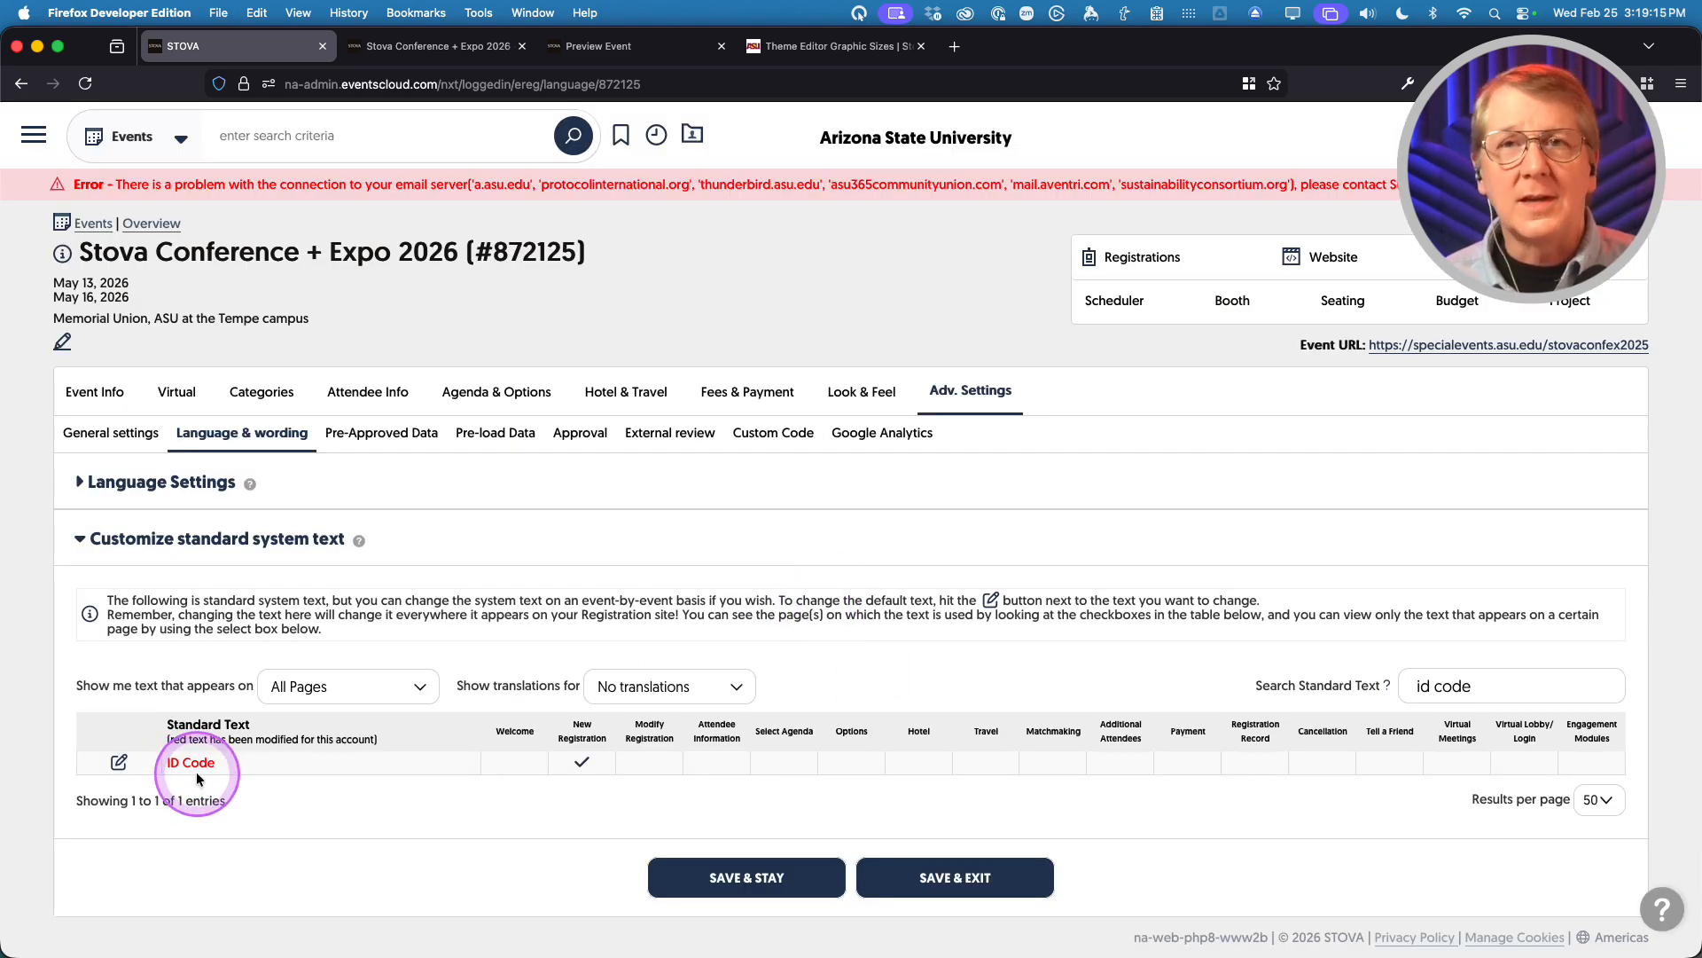
- Reopen the ID Code entry to review its translations and blank value options, and close it without changes
{"action": "left_click", "coordinate": [120, 764]}
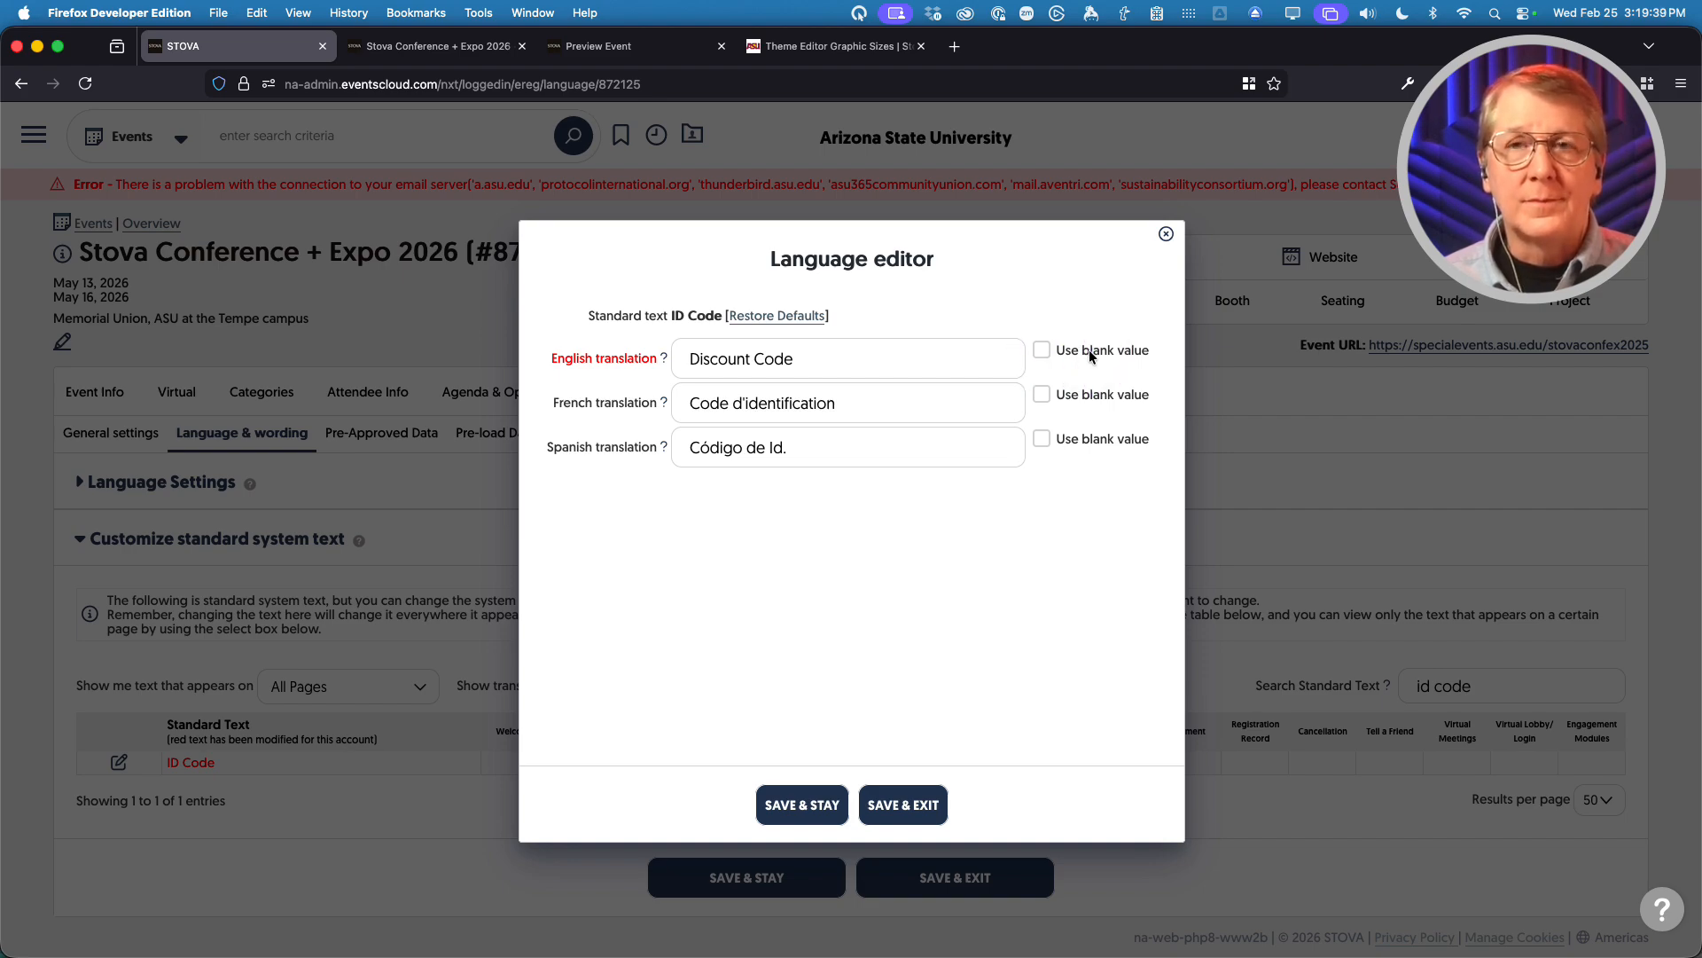
{"action": "left_click", "coordinate": [1166, 237]}
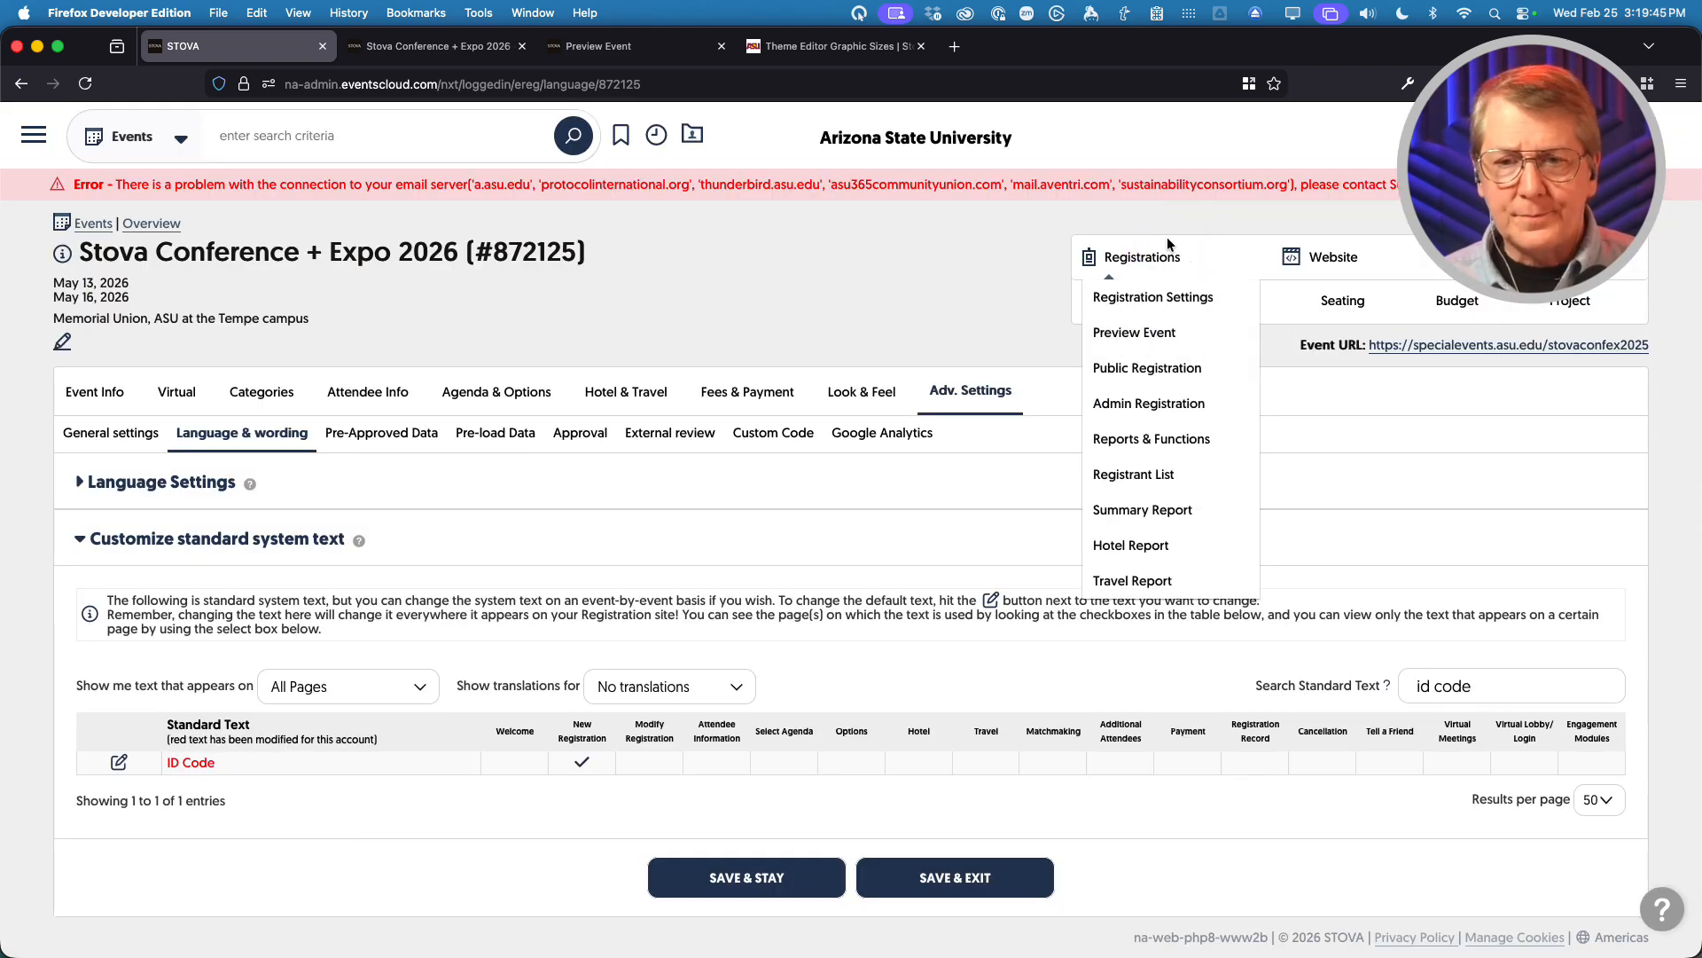
{"action": "left_click", "coordinate": [515, 648]}
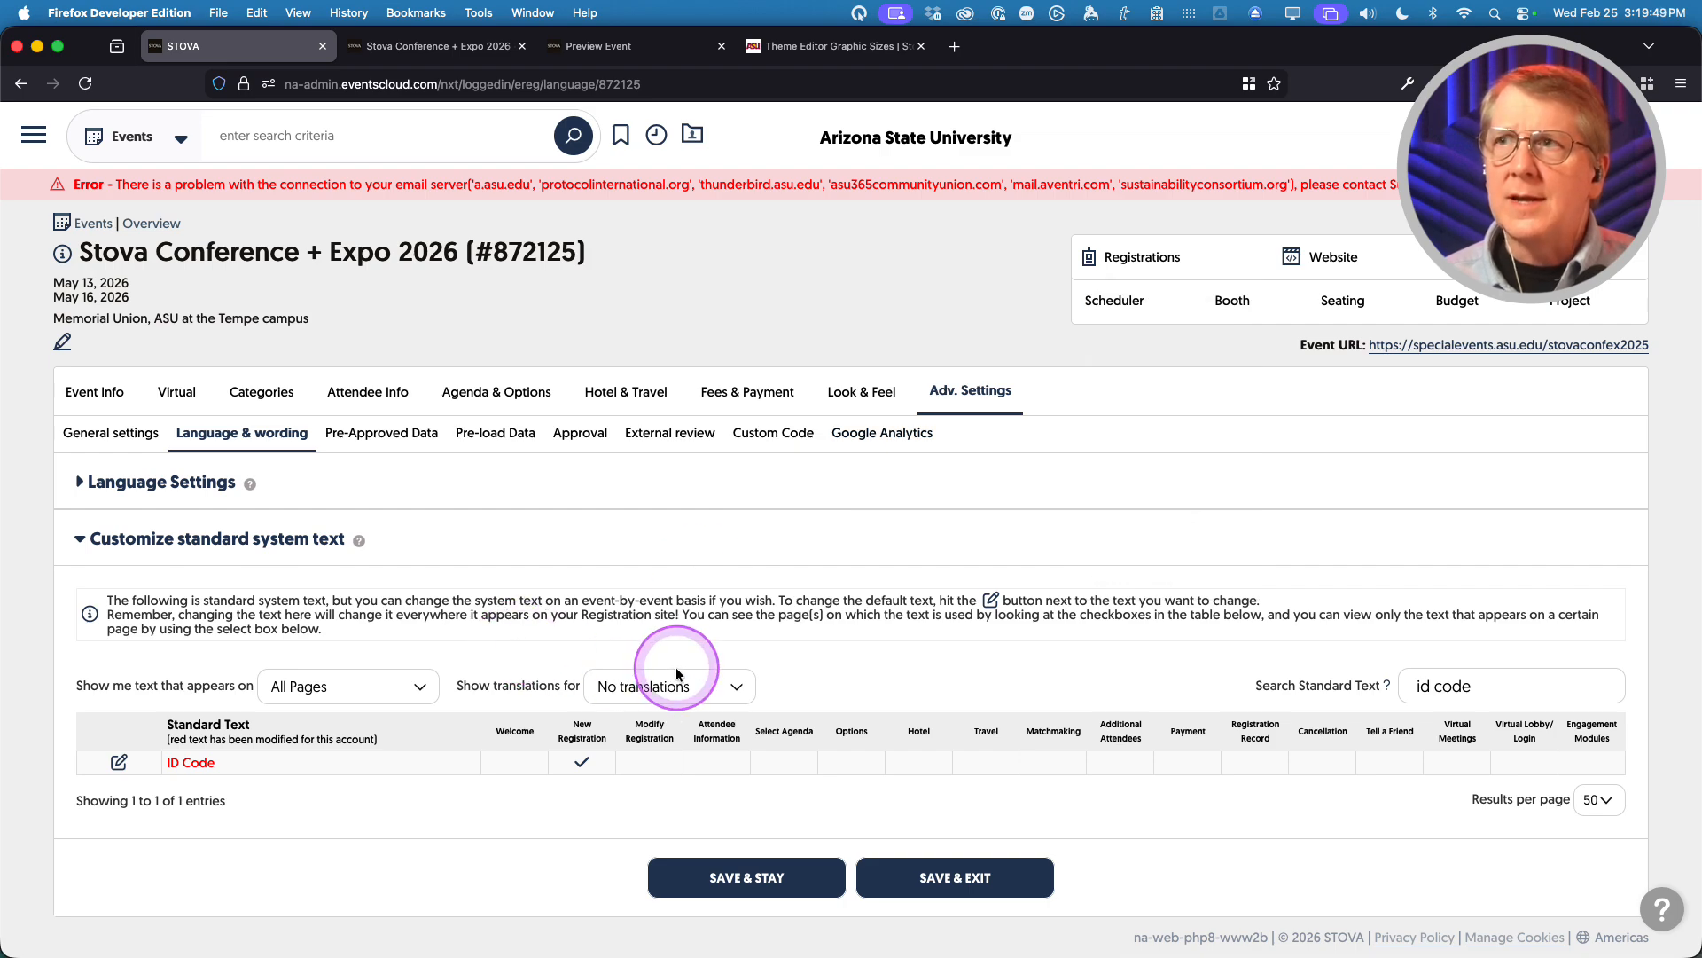
- Clear the standard text search so the full system text table is listed
{"action": "triple_click", "coordinate": [1539, 684]}
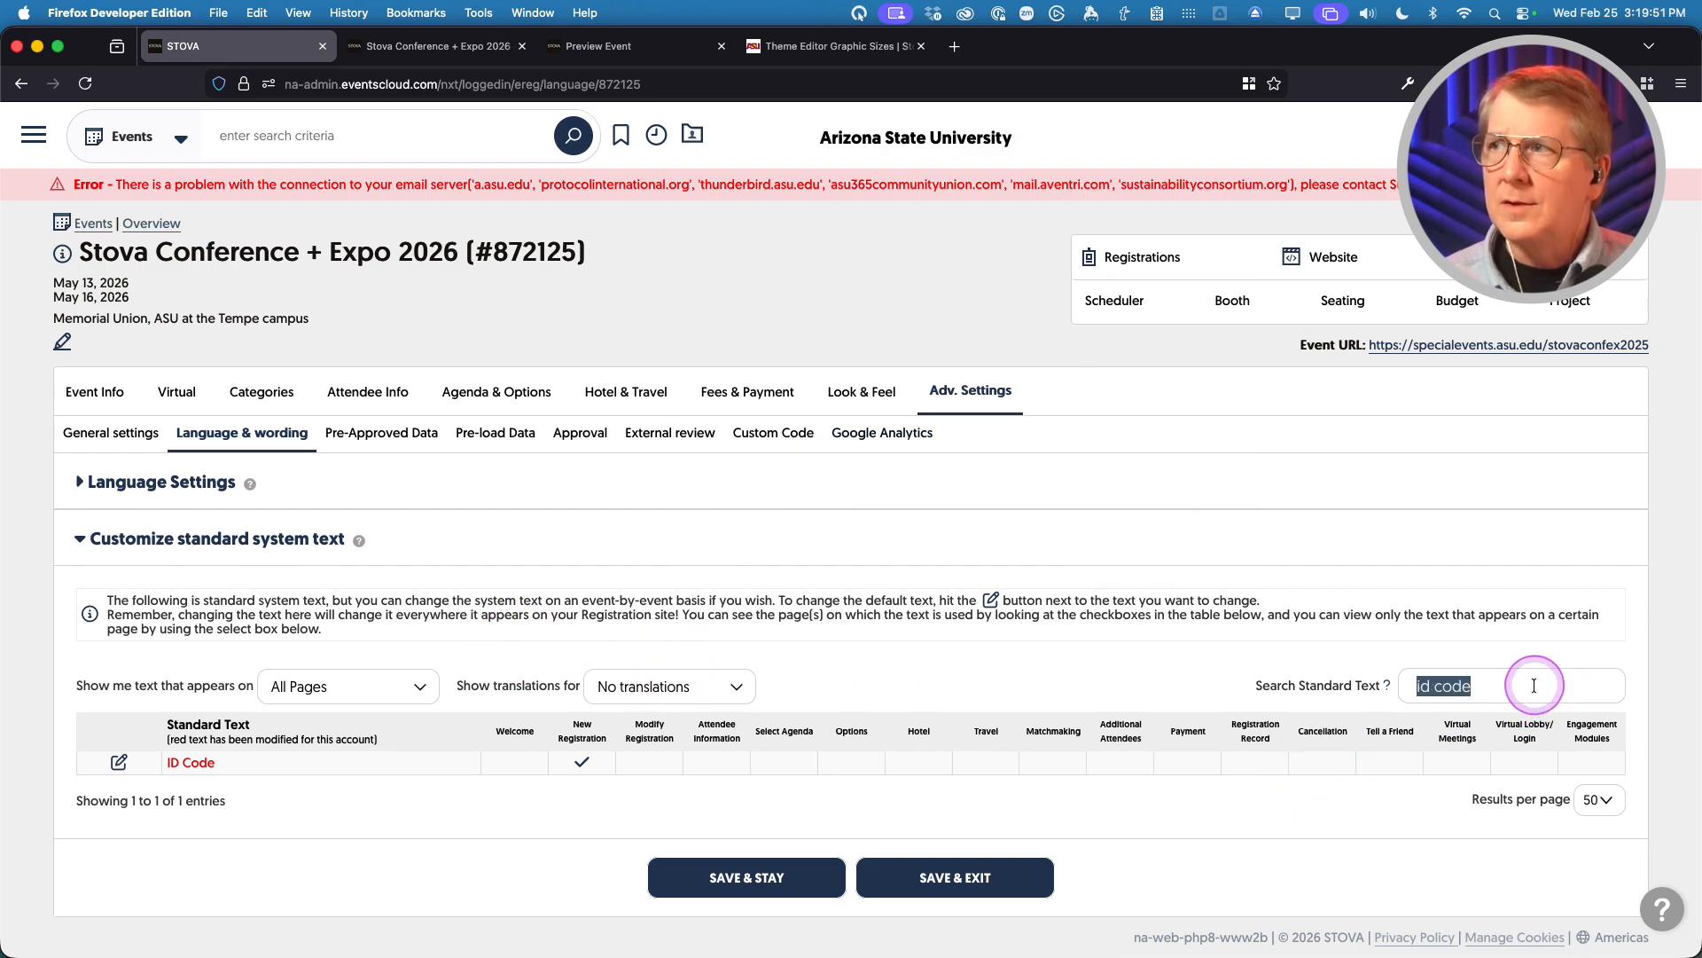
{"action": "key", "text": "BackSpace"}
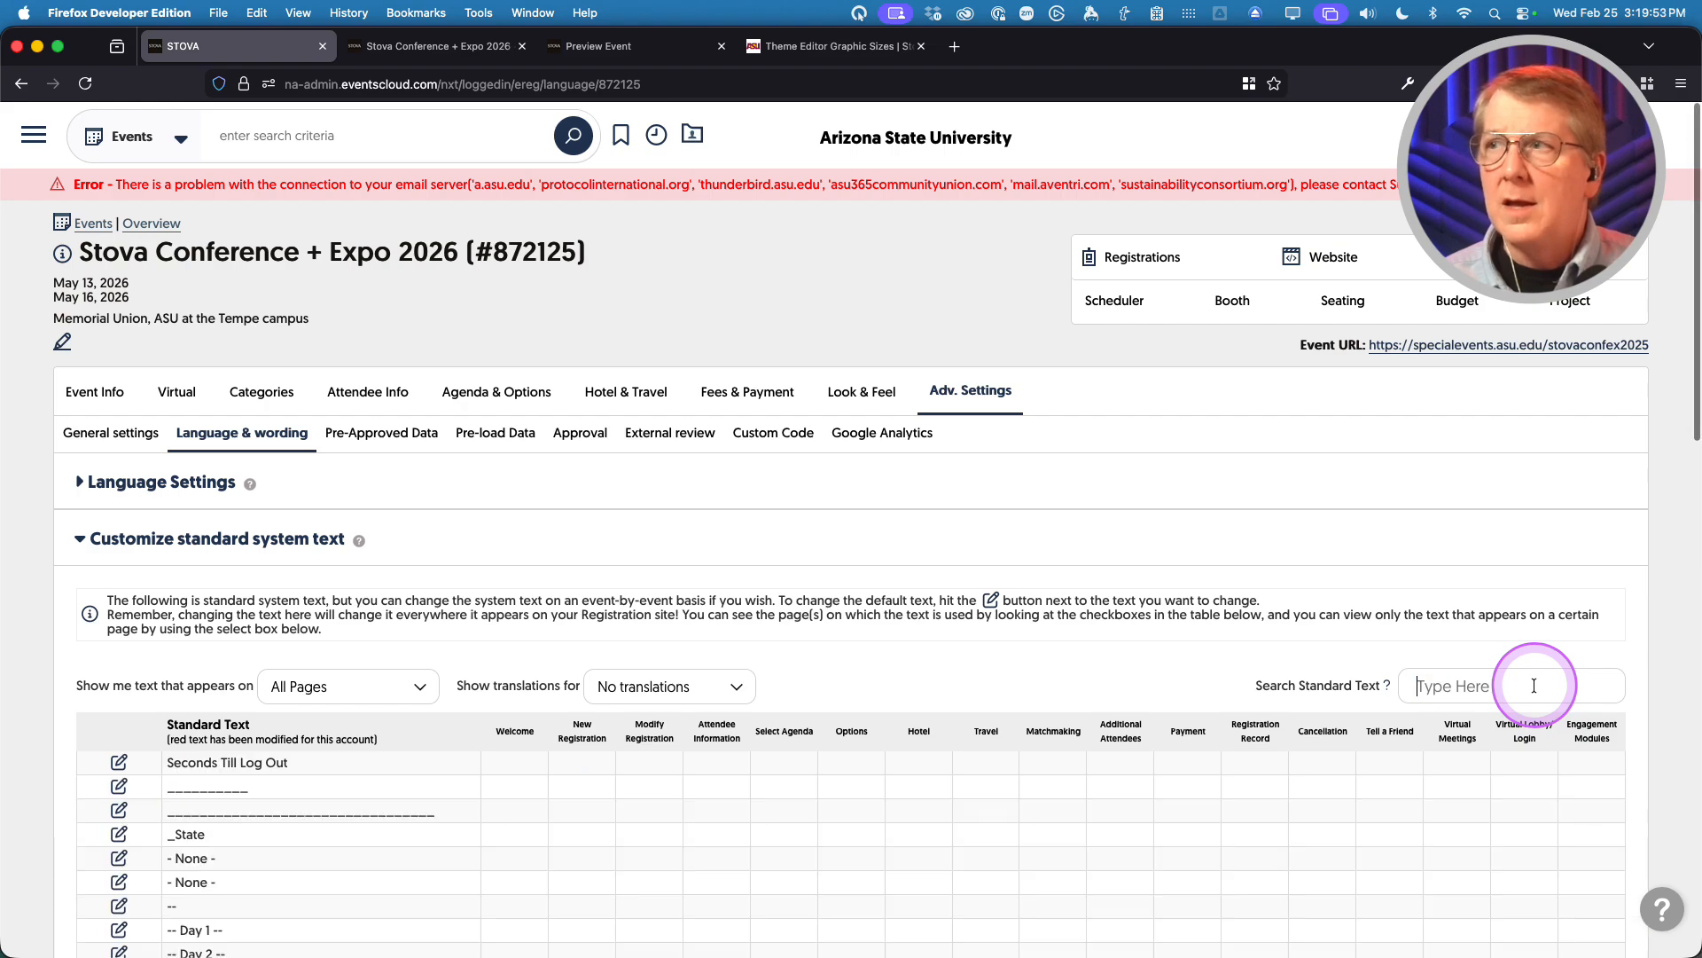
{"action": "scroll", "coordinate": [945, 741], "scroll_direction": "down", "scroll_amount": 5}
{"action": "scroll", "coordinate": [828, 741], "scroll_direction": "up", "scroll_amount": 5}
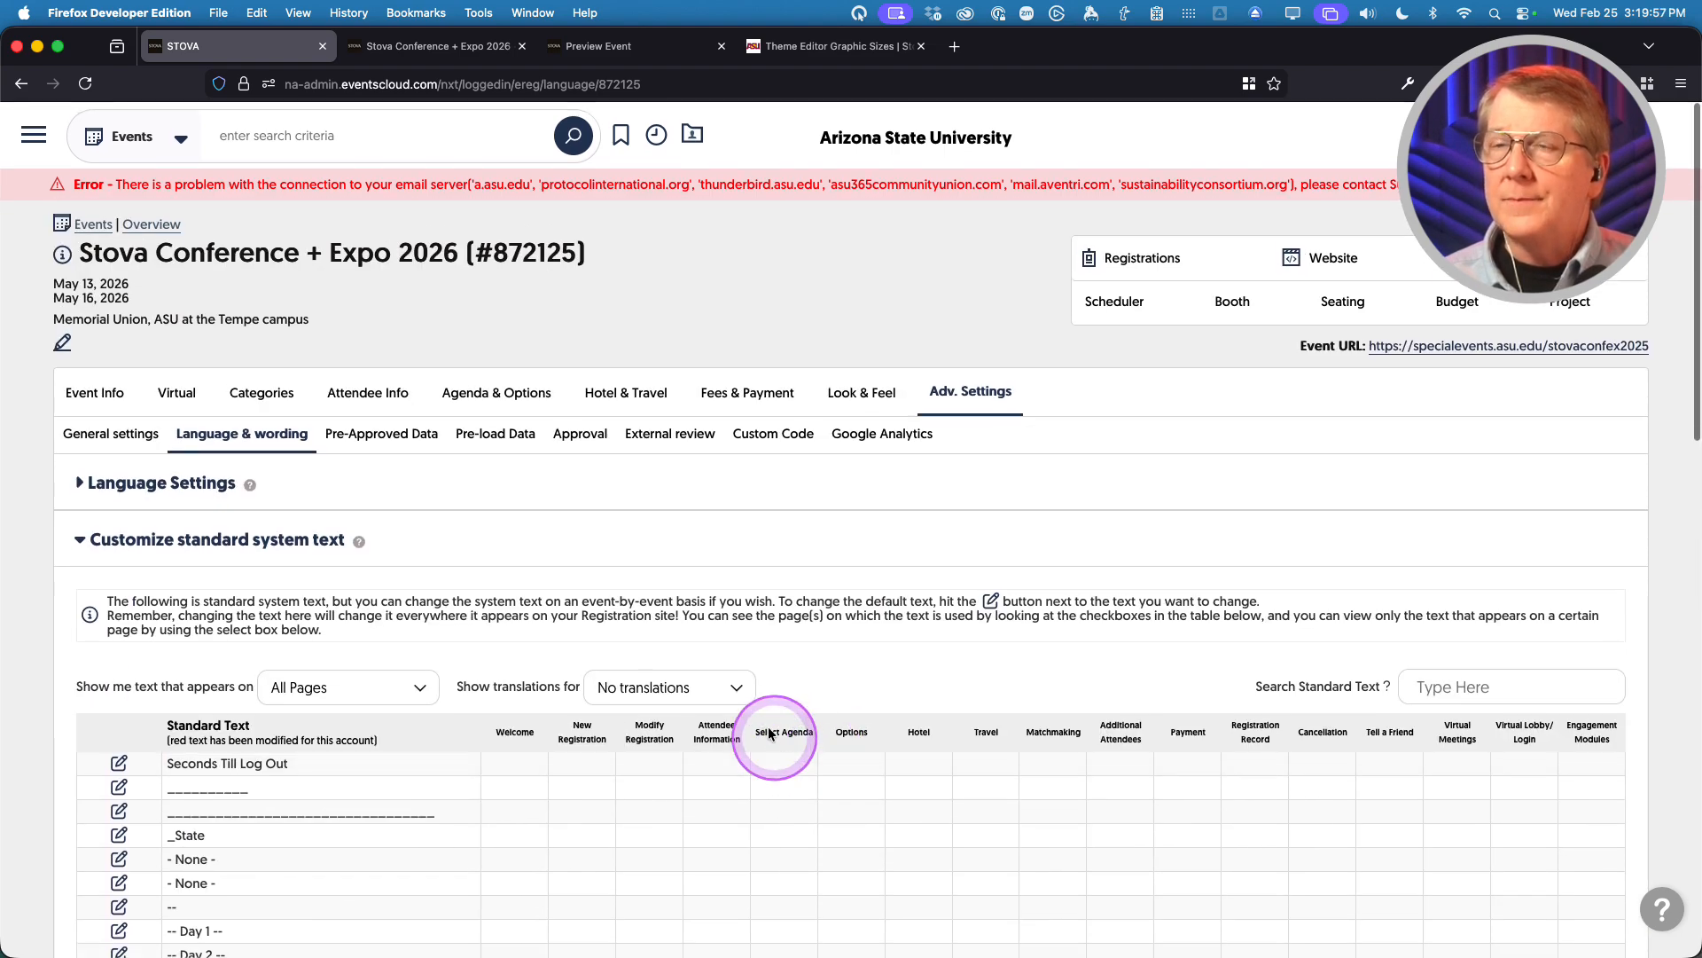
- In the Pre-Approved Data settings, examine the General Admission import, export and existing data options, and close the dialog
{"action": "left_click", "coordinate": [387, 443]}
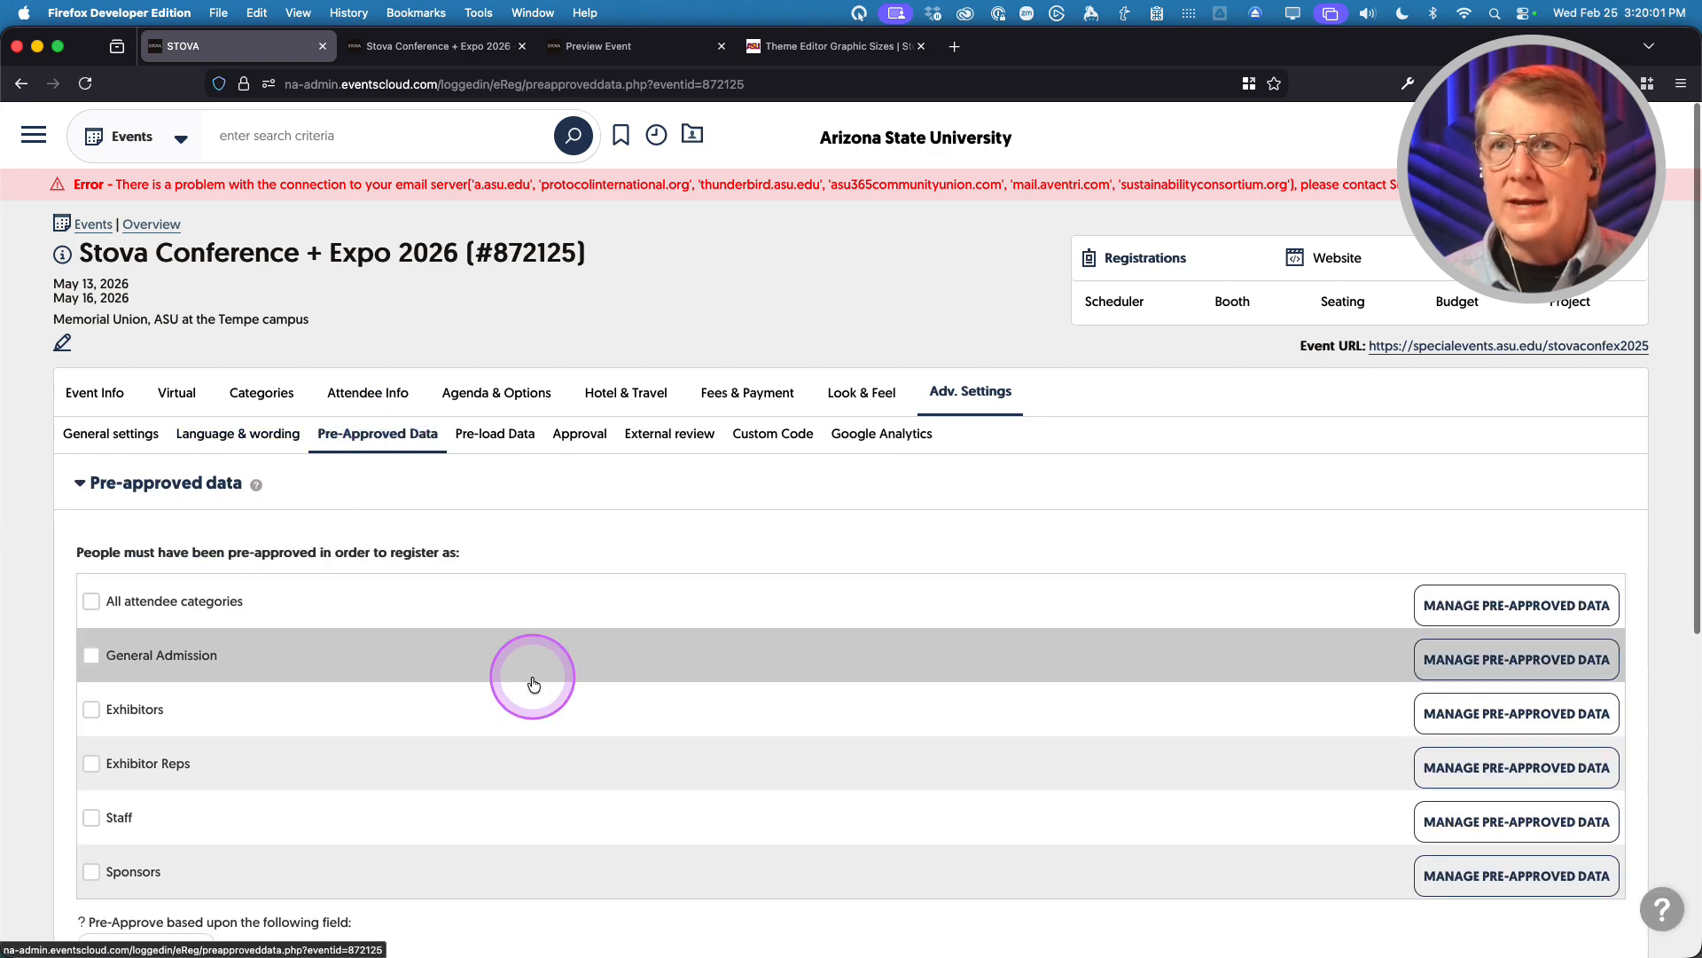
{"action": "scroll", "coordinate": [591, 689], "scroll_direction": "down", "scroll_amount": 2}
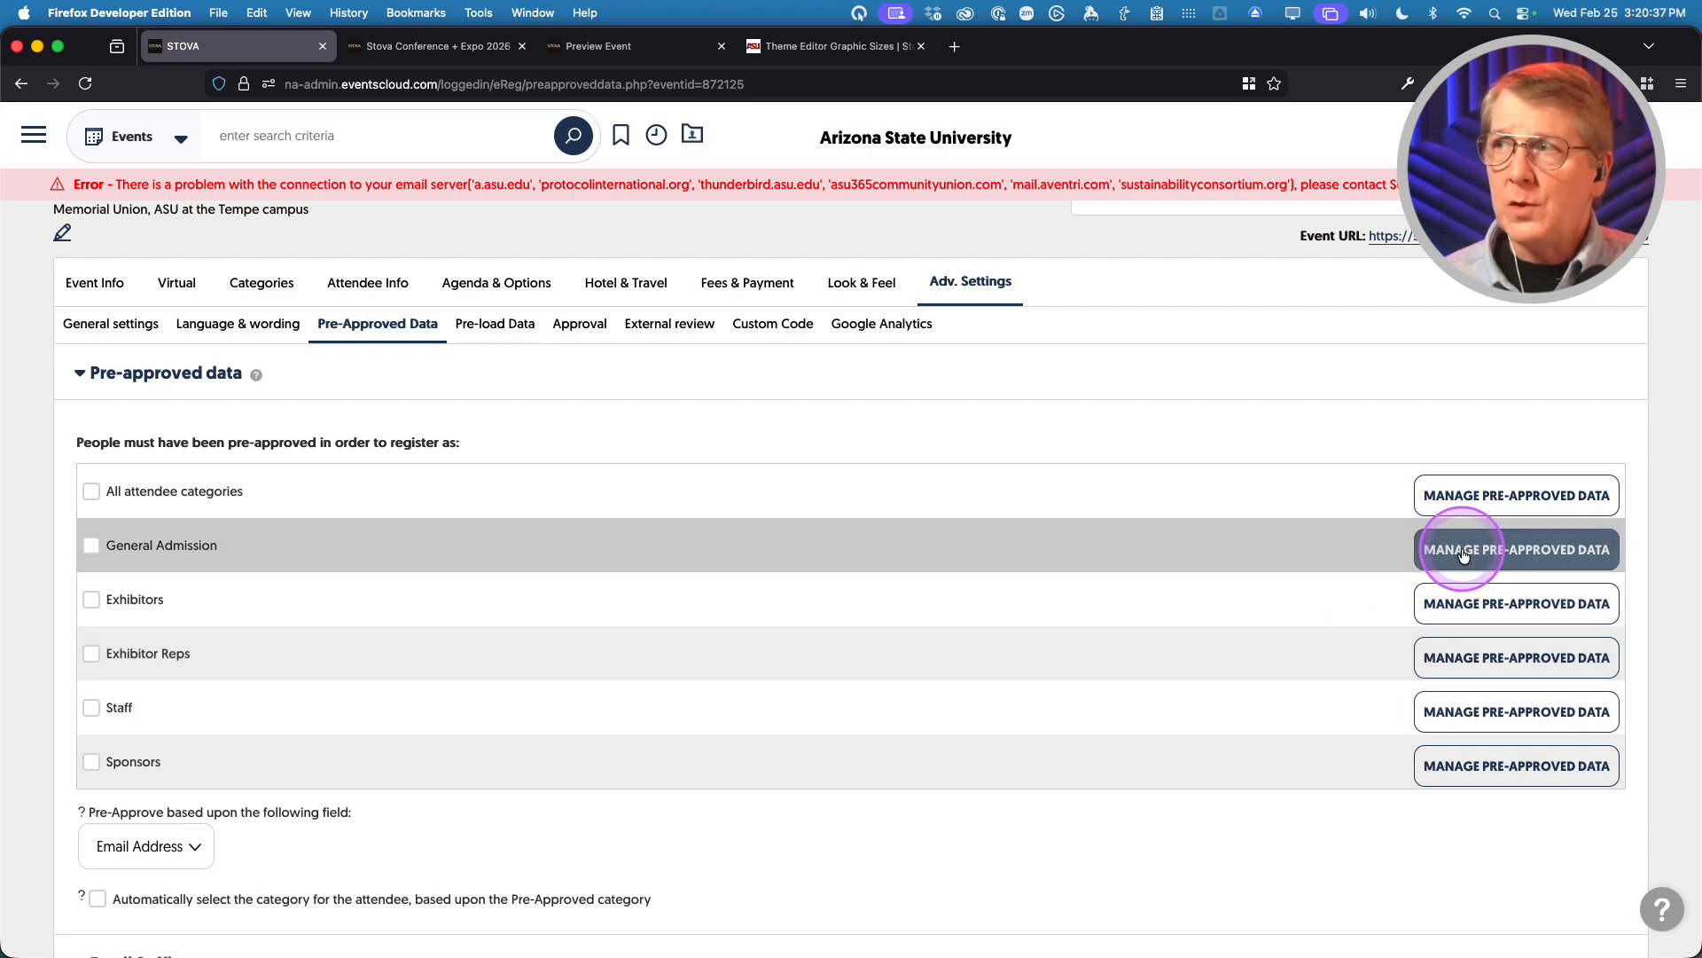
{"action": "left_click", "coordinate": [1463, 550]}
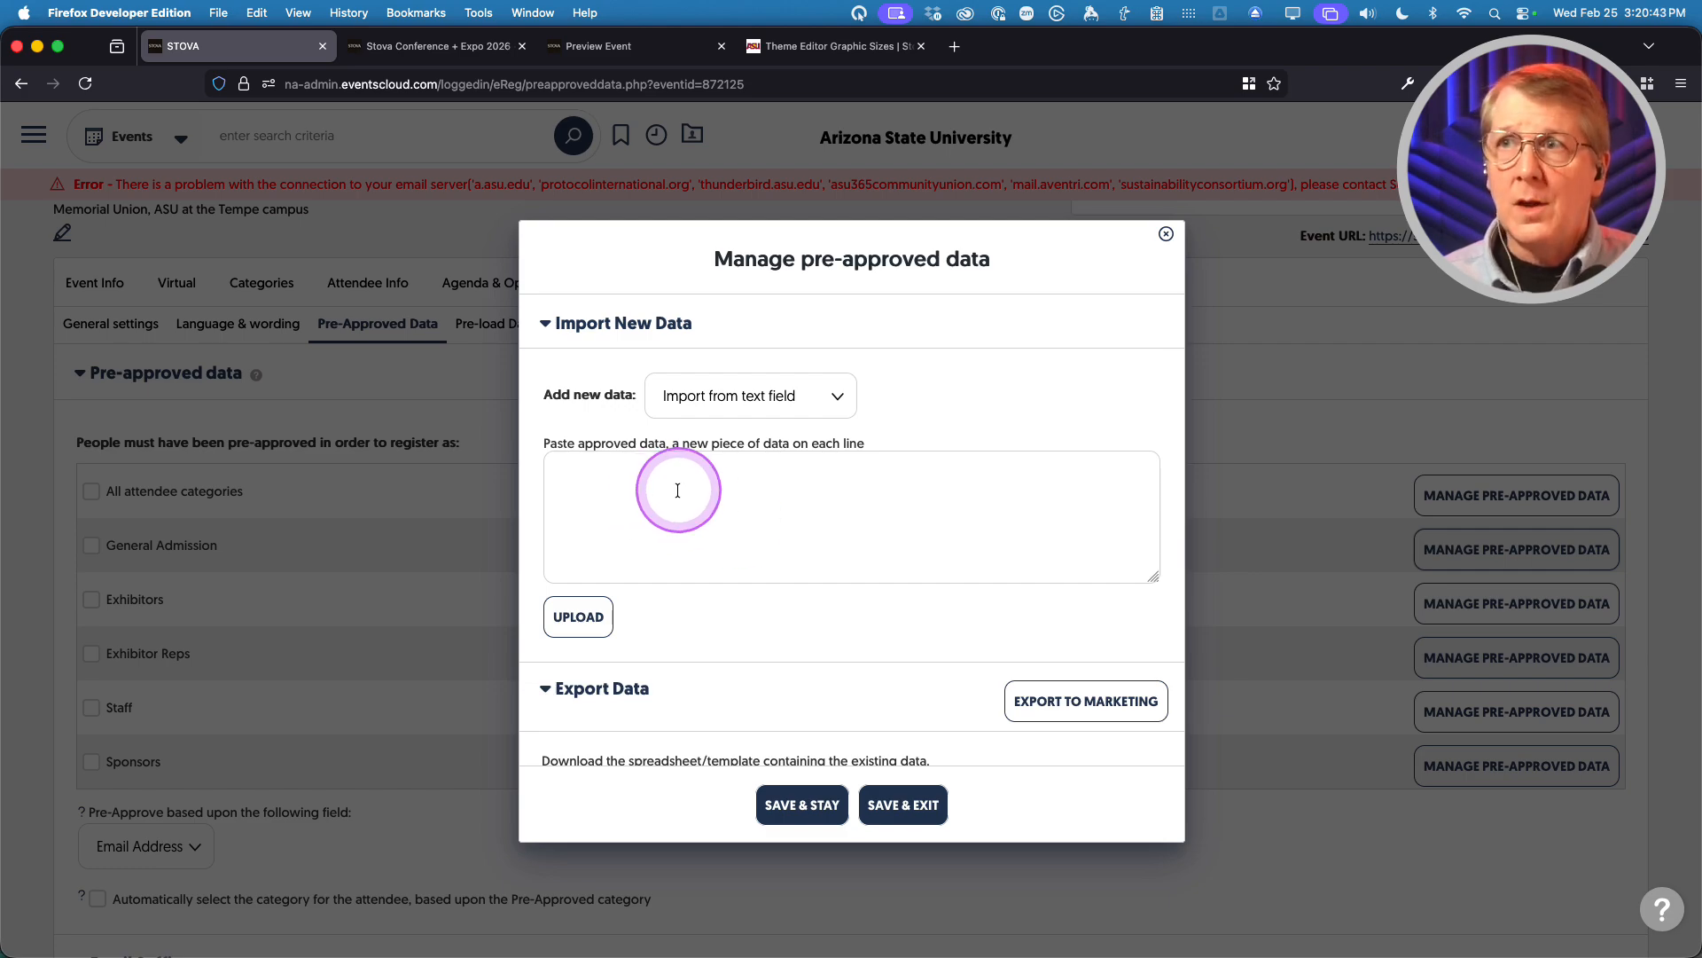
{"action": "left_click", "coordinate": [726, 396]}
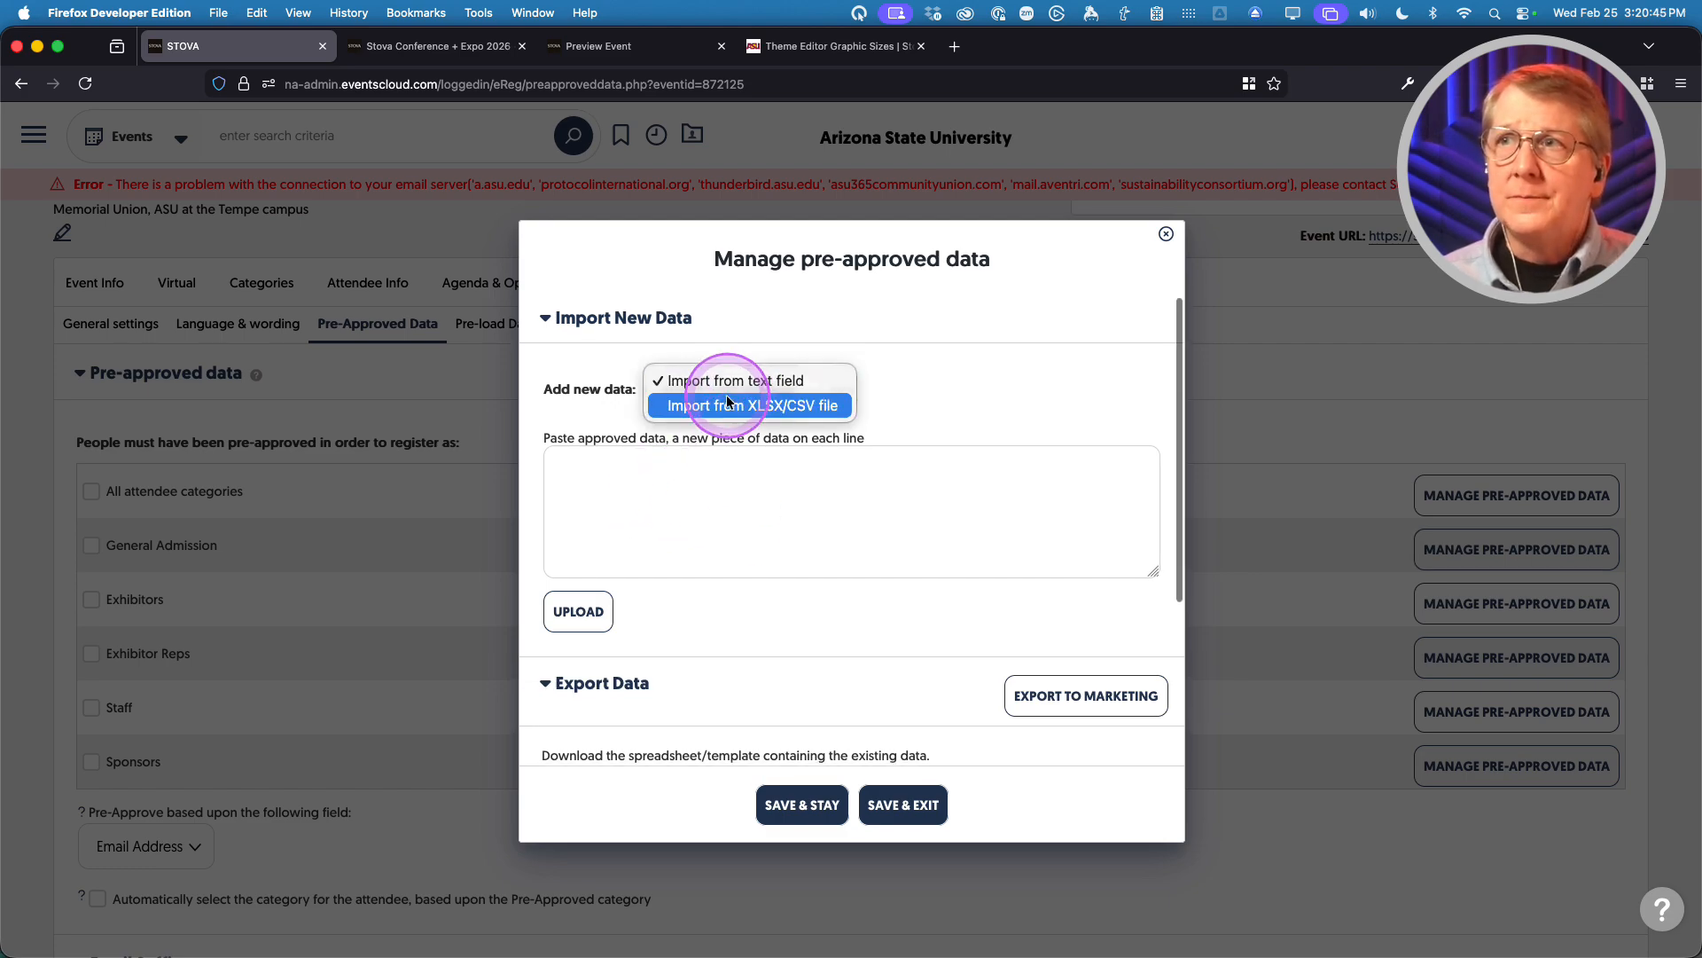
{"action": "left_click", "coordinate": [931, 406]}
{"action": "scroll", "coordinate": [805, 501], "scroll_direction": "down", "scroll_amount": 3}
{"action": "scroll", "coordinate": [805, 501], "scroll_direction": "down", "scroll_amount": 4}
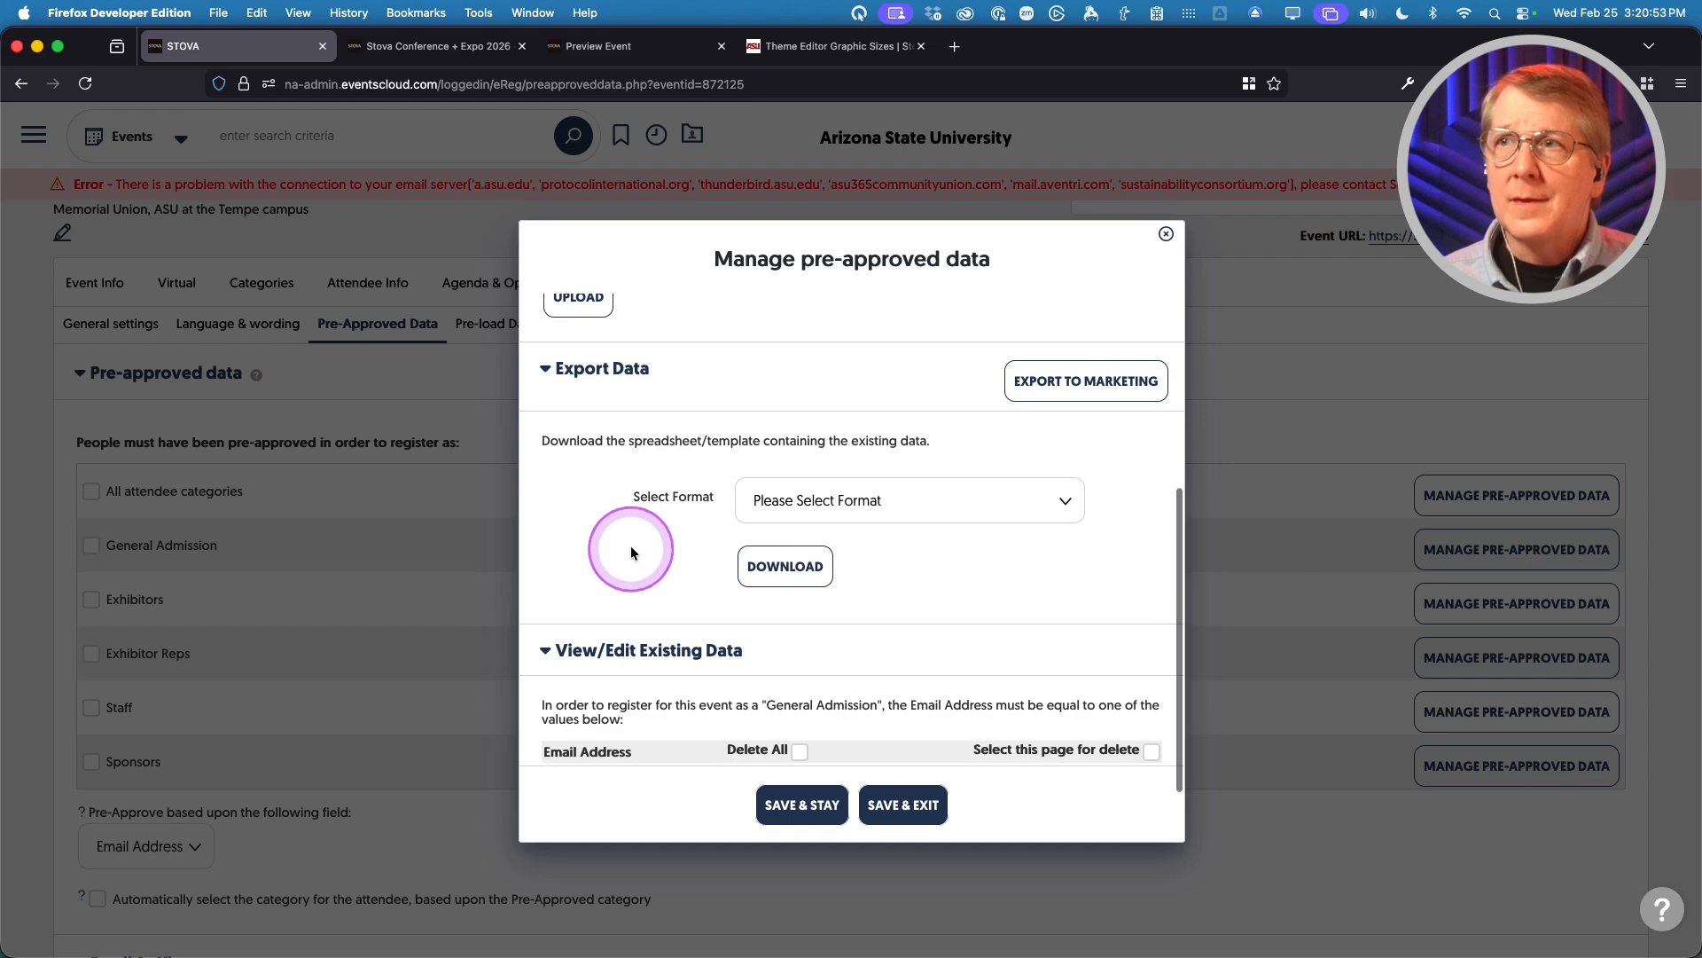
{"action": "scroll", "coordinate": [644, 527], "scroll_direction": "down", "scroll_amount": 2}
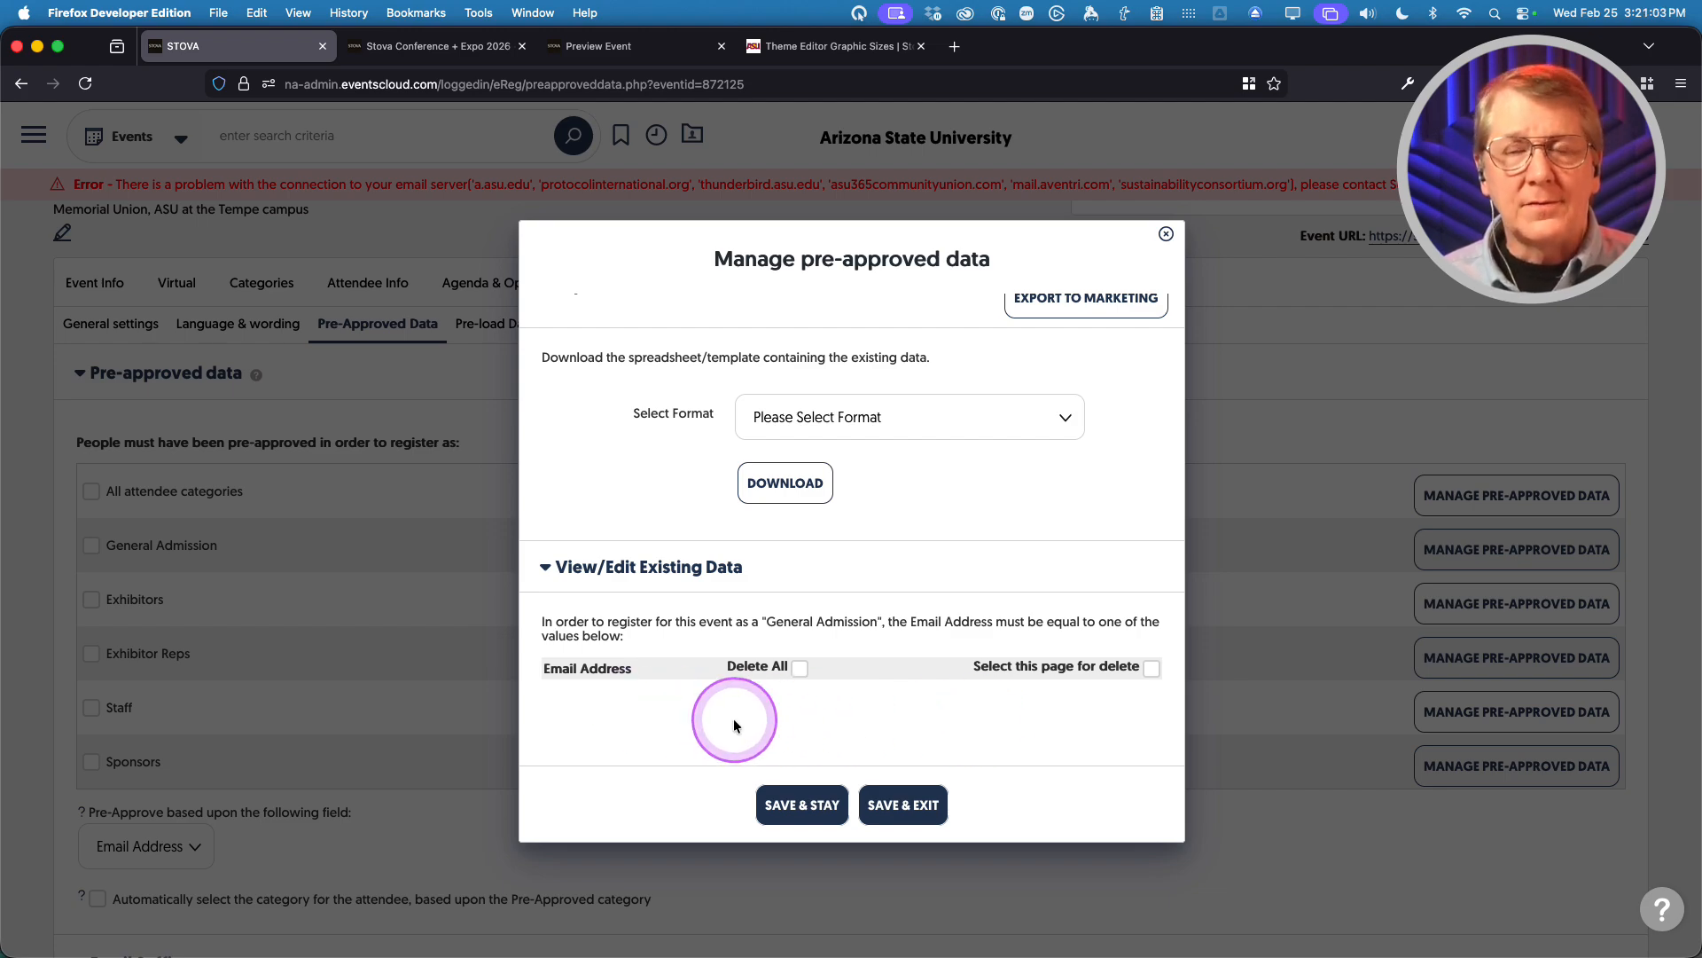
{"action": "scroll", "coordinate": [764, 720], "scroll_direction": "up", "scroll_amount": 5}
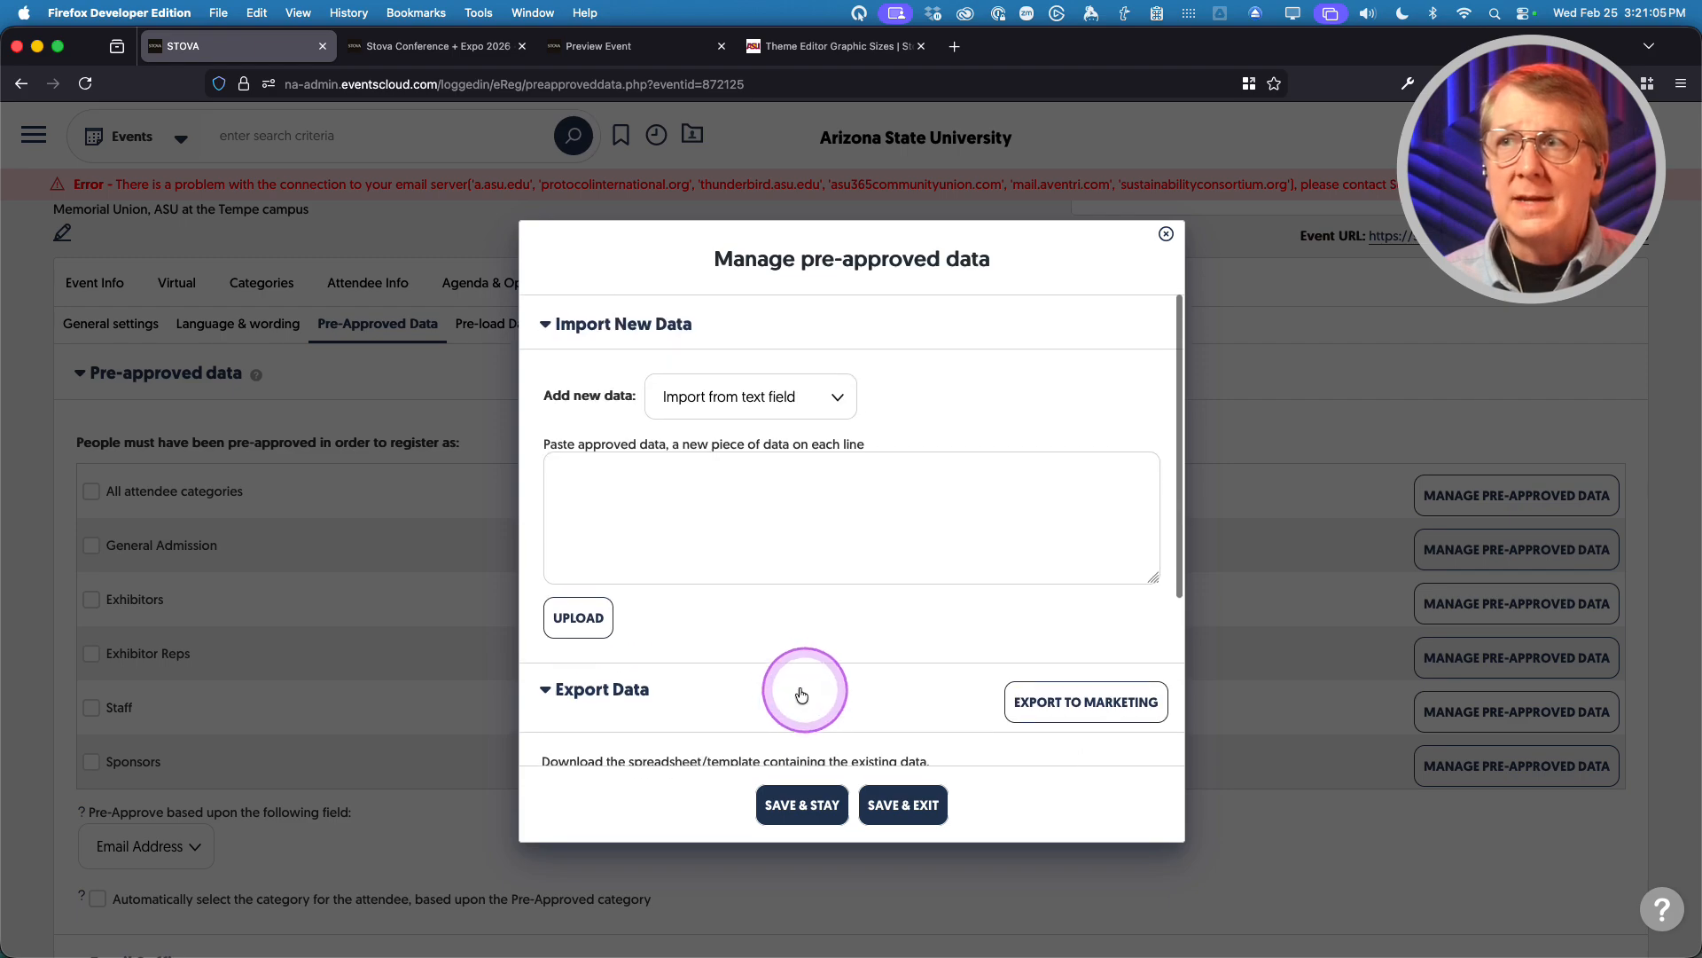
{"action": "left_click", "coordinate": [1165, 234]}
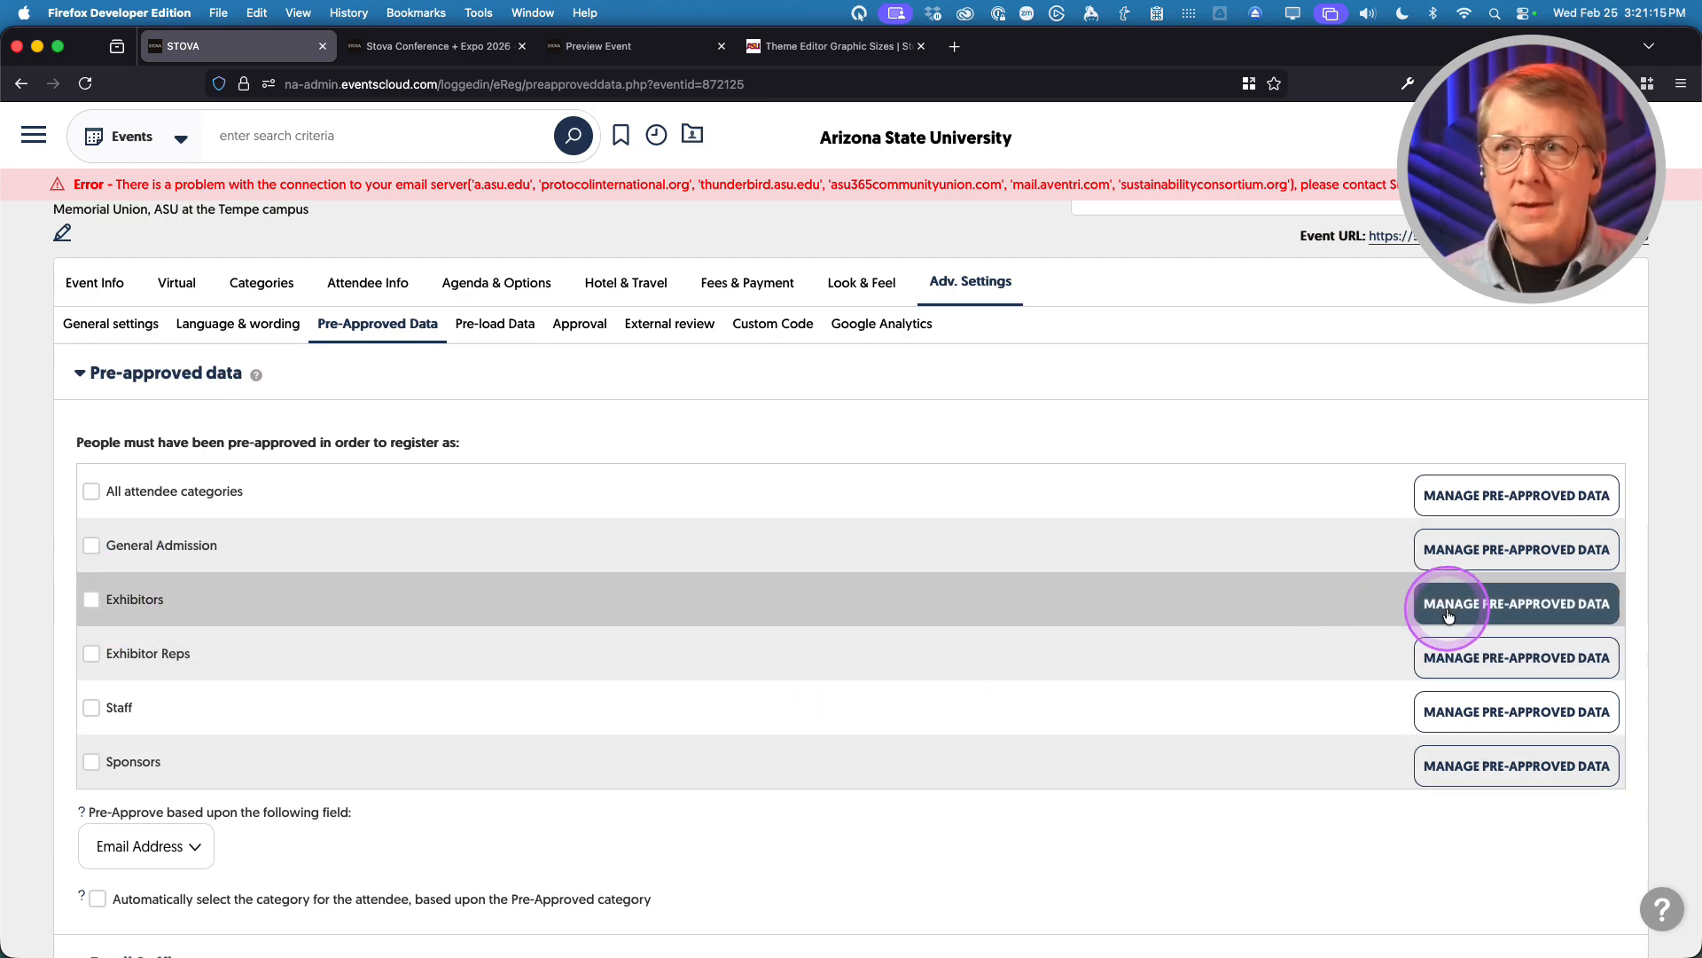
- Review the field choices for pre-approval, the automatic category selection option, and the Email Suffixes allow and exclude settings
{"action": "scroll", "coordinate": [513, 622], "scroll_direction": "down", "scroll_amount": 3}
{"action": "left_click", "coordinate": [186, 618]}
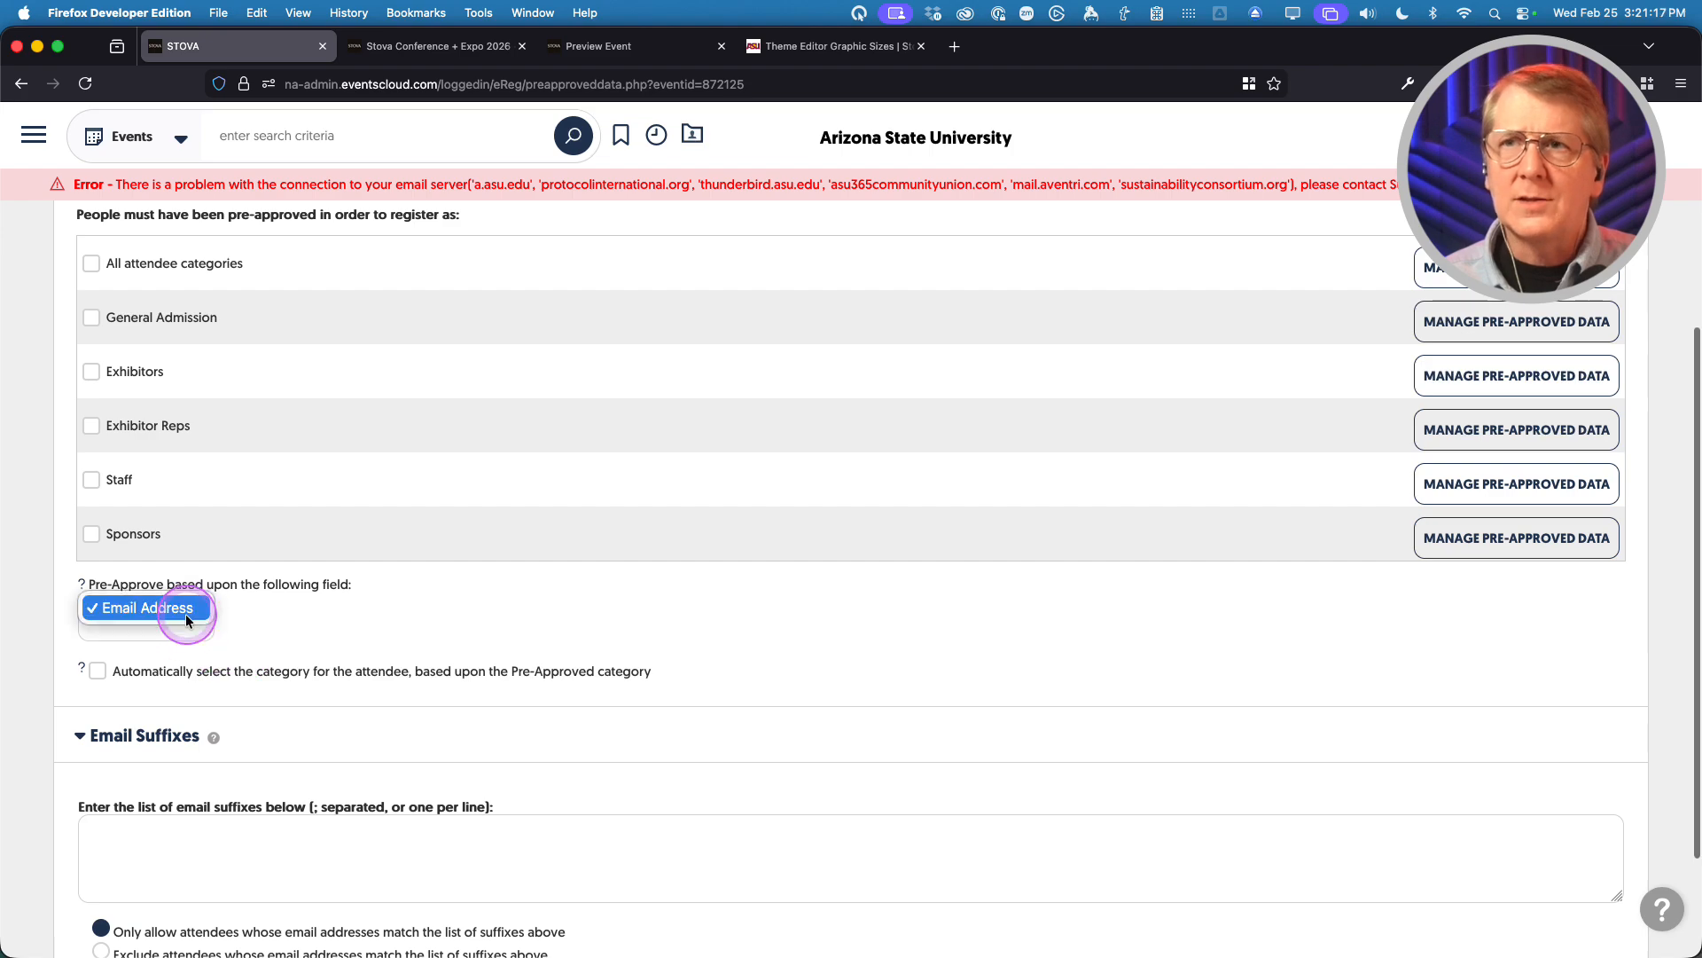
{"action": "left_click", "coordinate": [337, 626]}
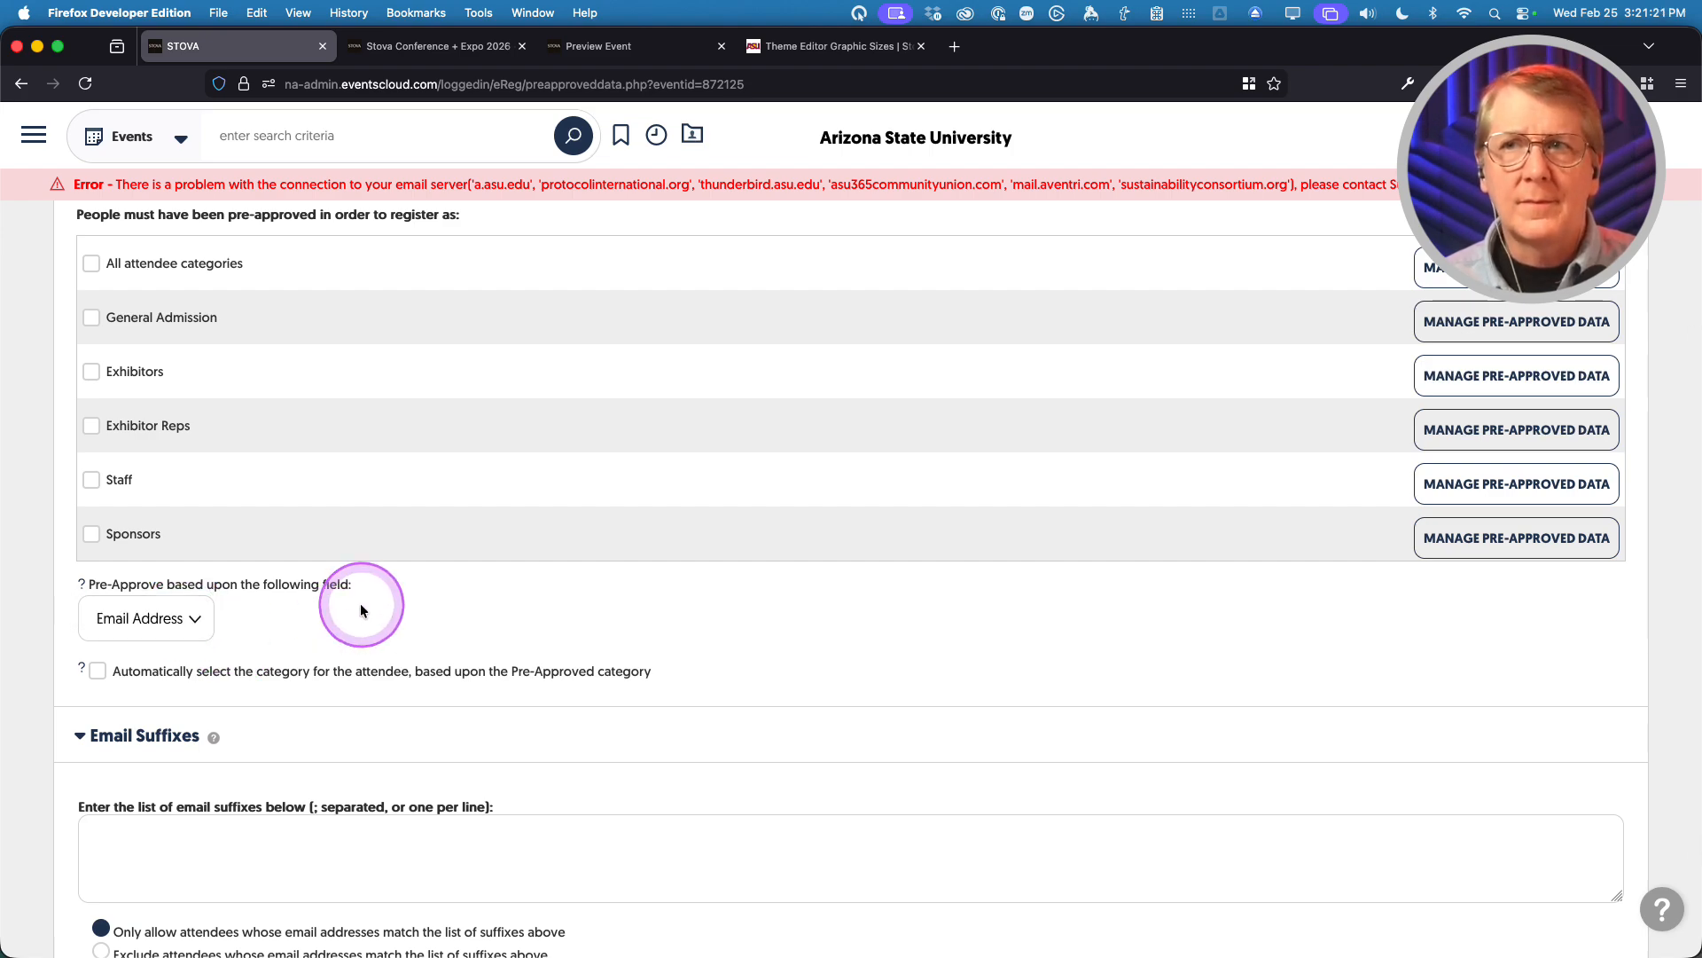
{"action": "scroll", "coordinate": [396, 621], "scroll_direction": "down", "scroll_amount": 1}
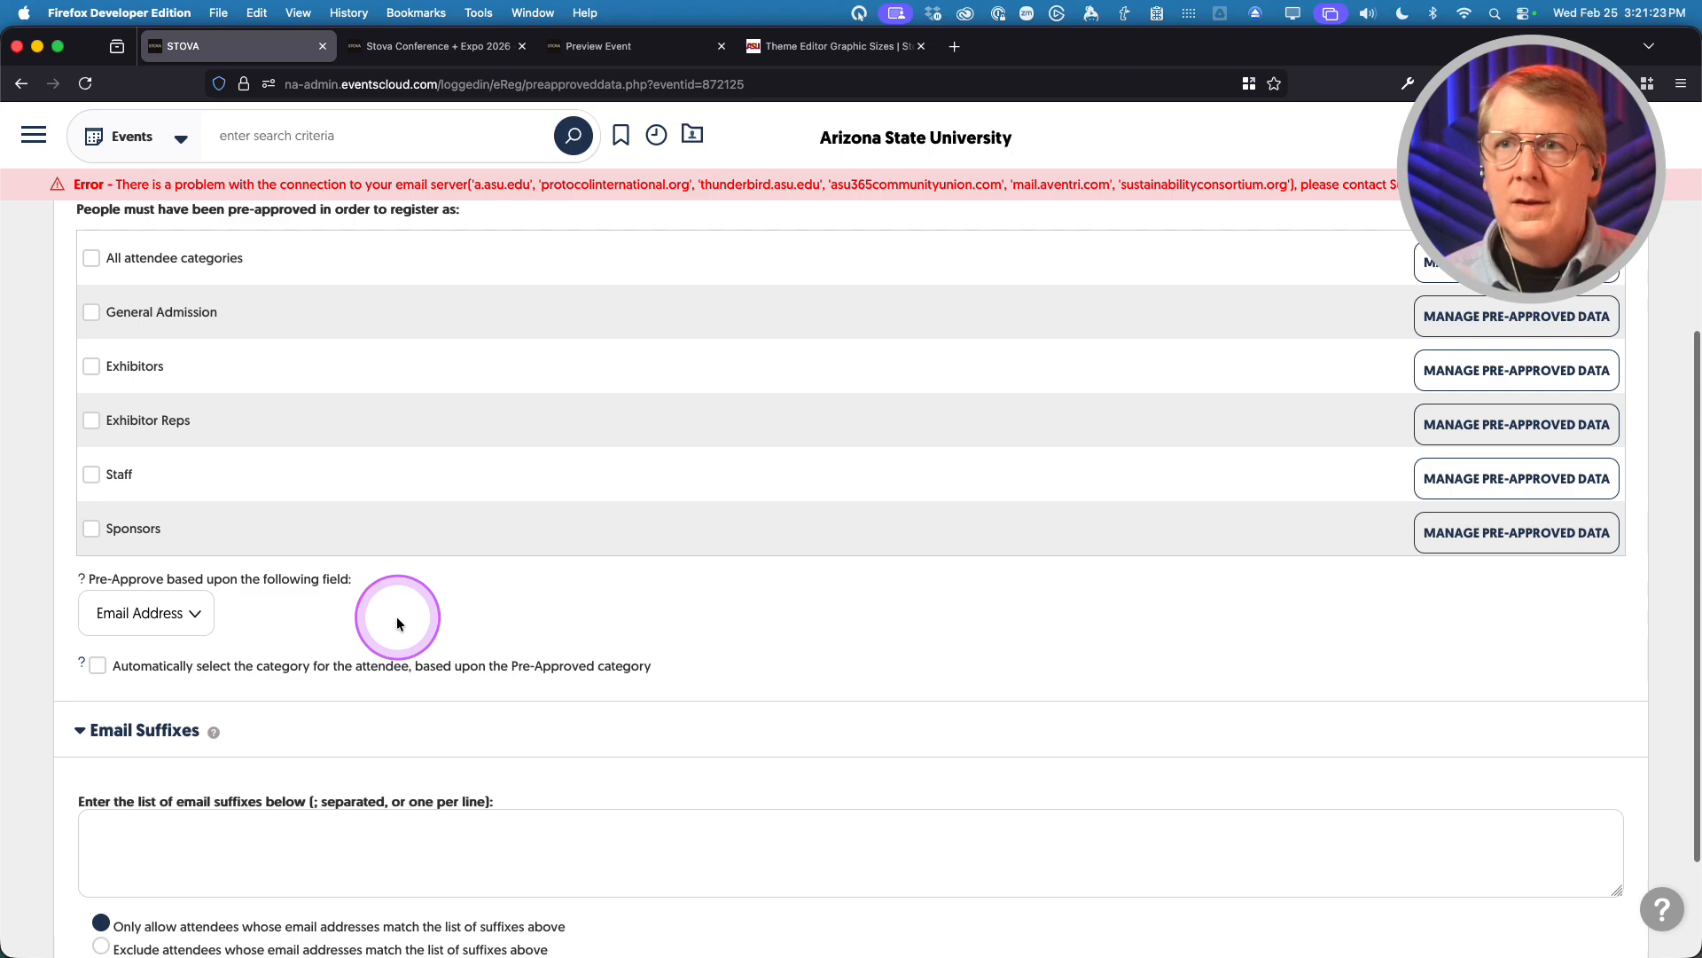
{"action": "scroll", "coordinate": [397, 615], "scroll_direction": "down", "scroll_amount": 3}
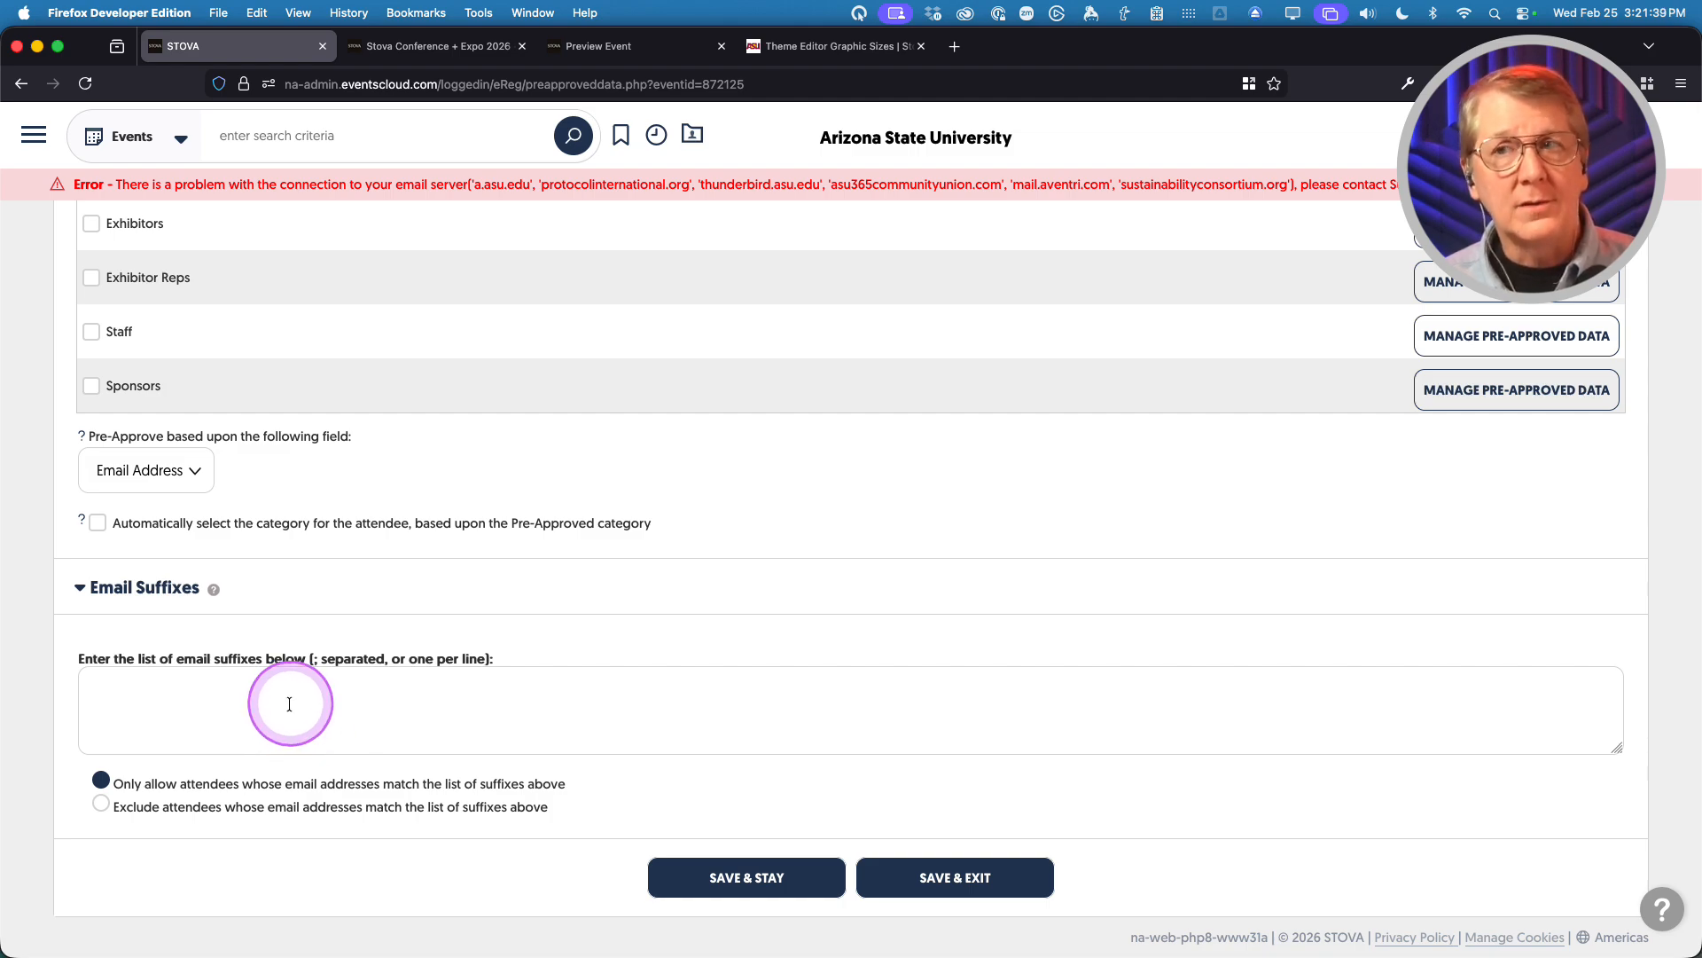
{"action": "left_click", "coordinate": [158, 704]}
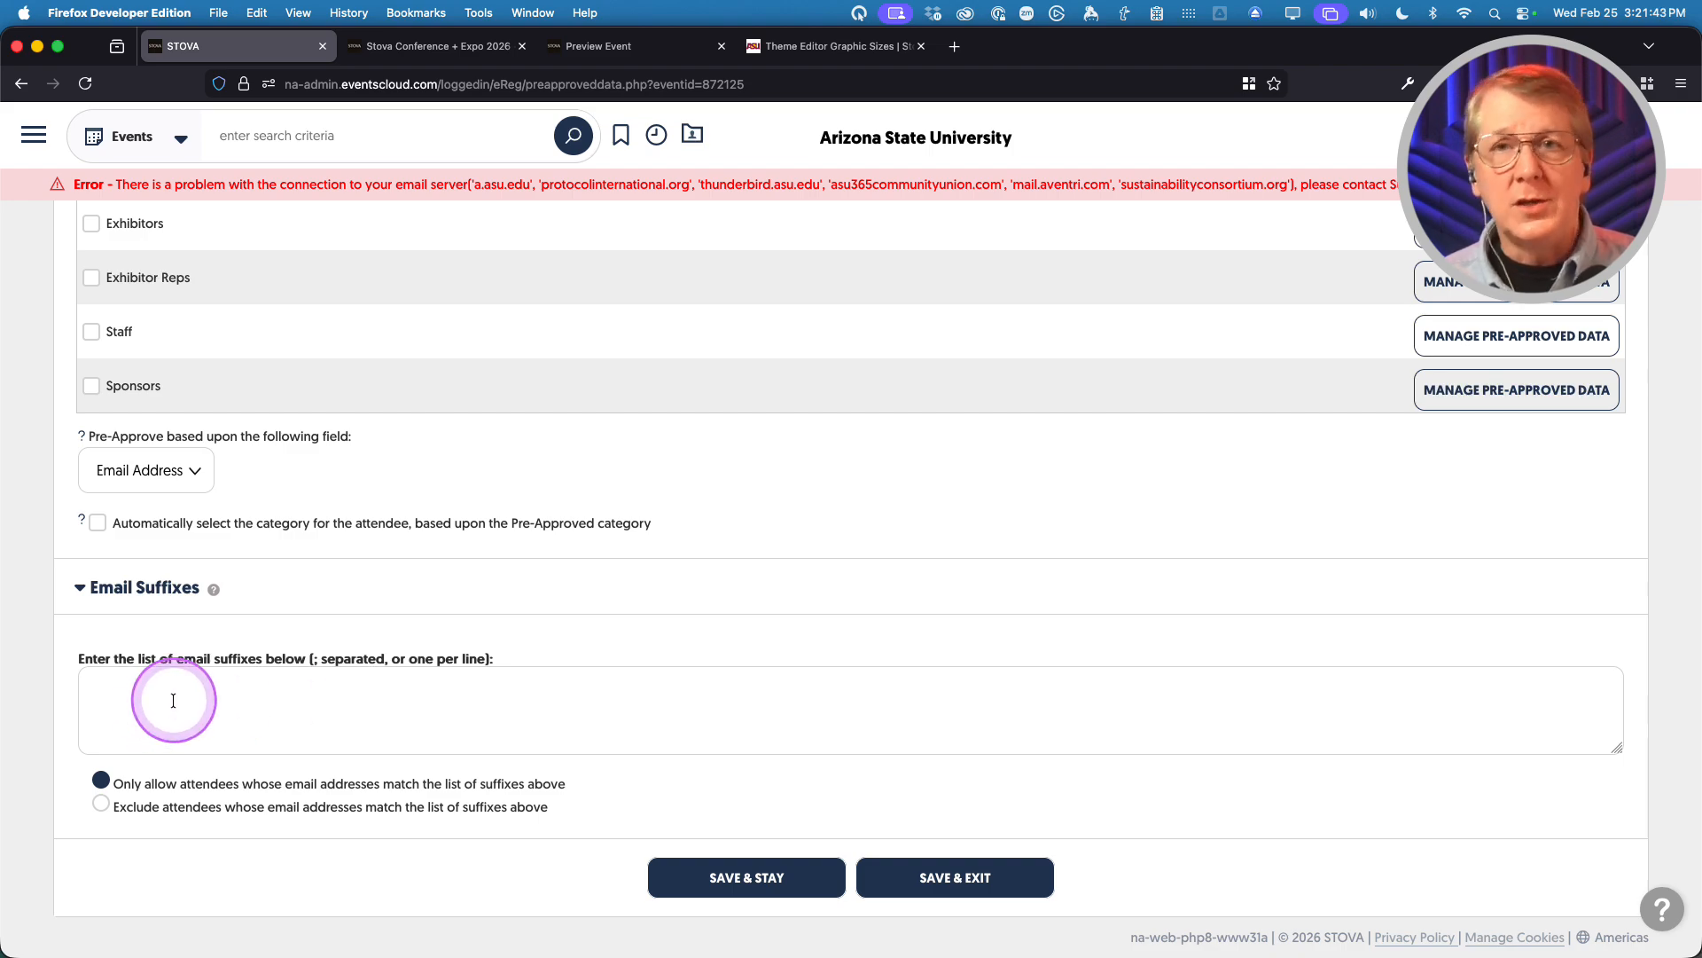
{"action": "left_click", "coordinate": [174, 701]}
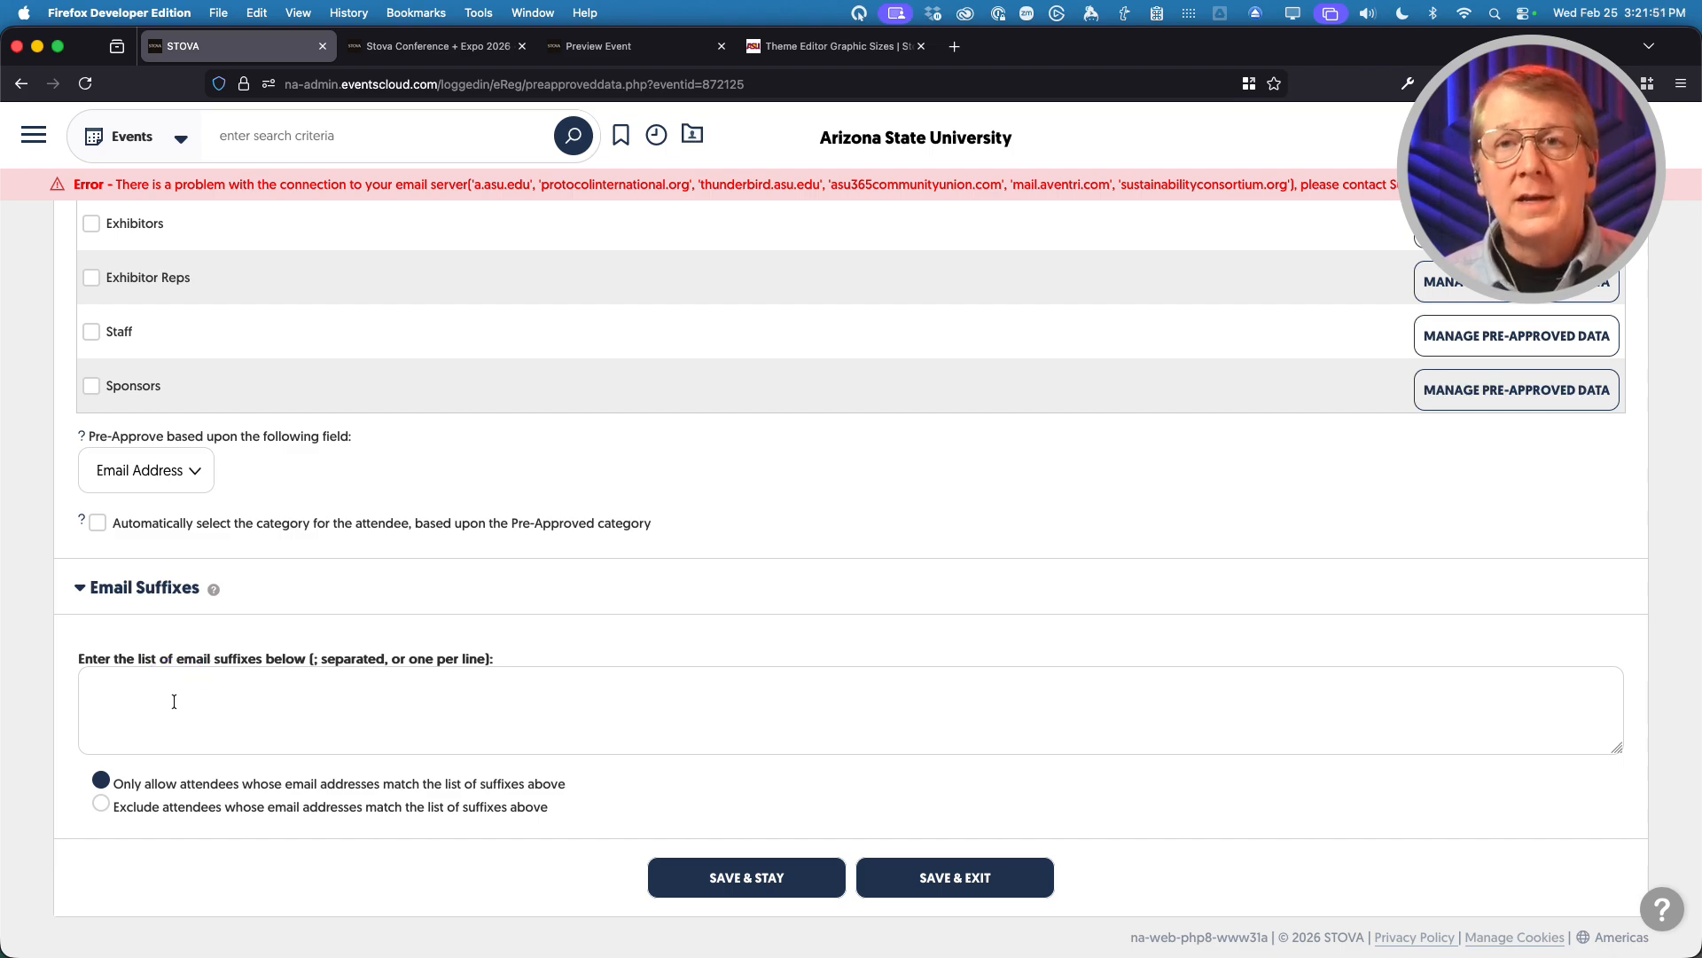
{"action": "left_click", "coordinate": [174, 701]}
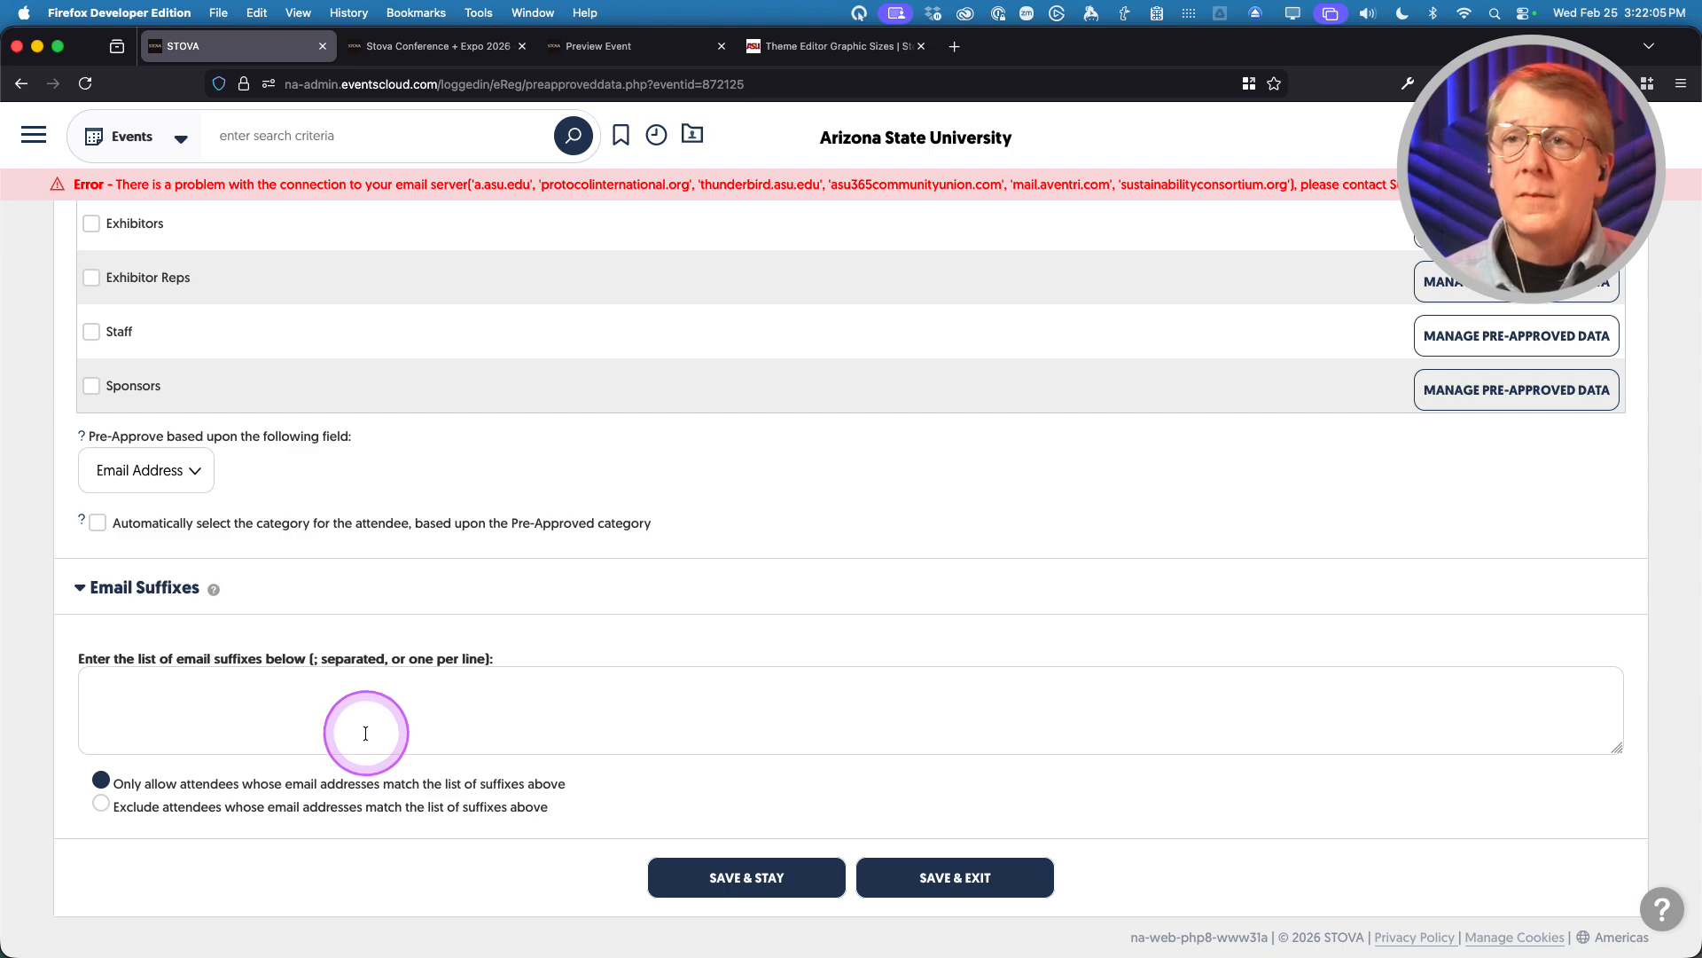
- In the Pre-load Data settings, choose to pre-load from the event specific database and request a view of its data
{"action": "scroll", "coordinate": [365, 733], "scroll_direction": "up", "scroll_amount": 10}
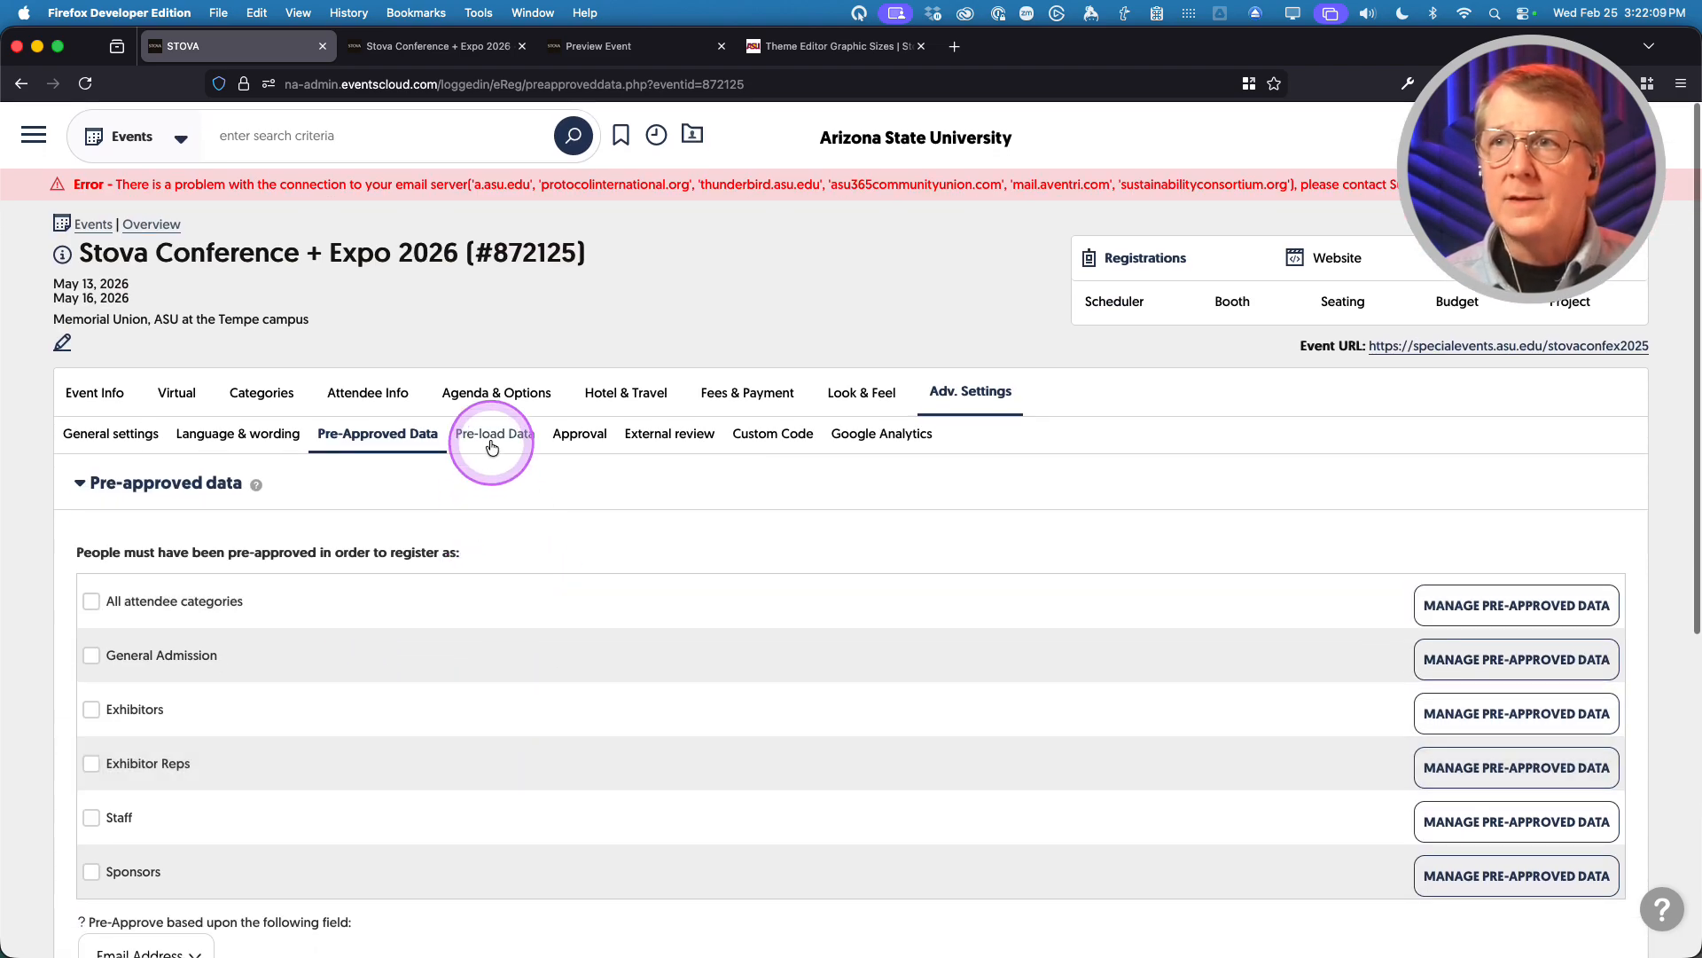
{"action": "left_click", "coordinate": [492, 439]}
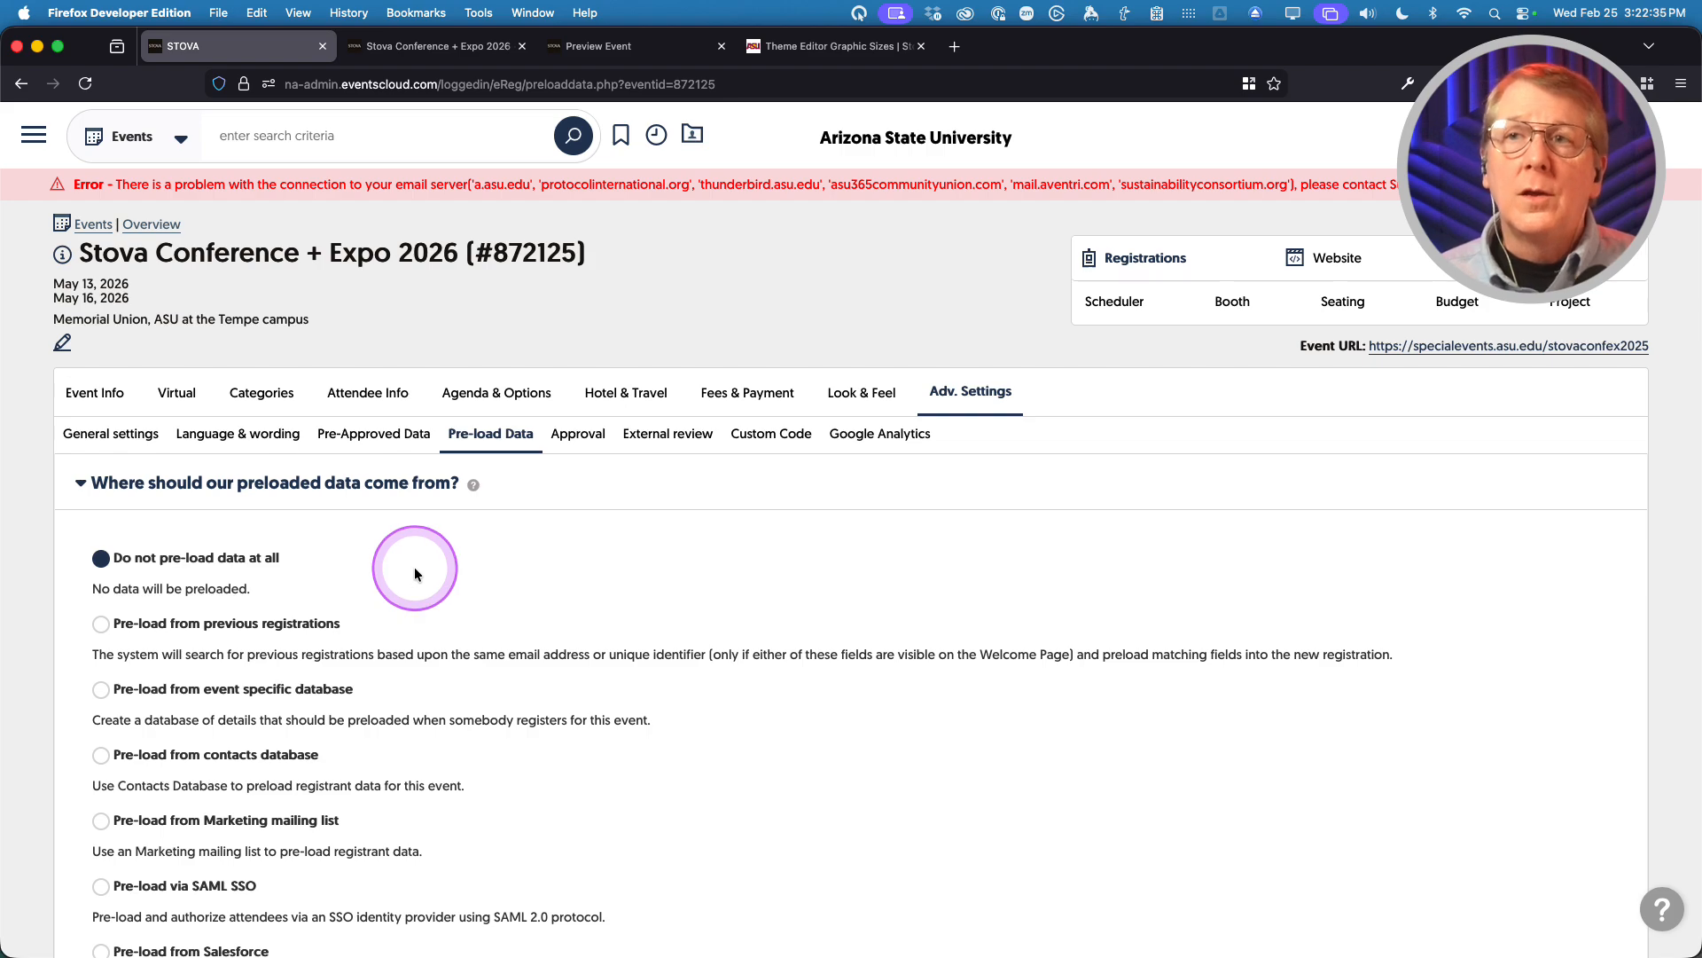
{"action": "scroll", "coordinate": [413, 567], "scroll_direction": "down", "scroll_amount": 2}
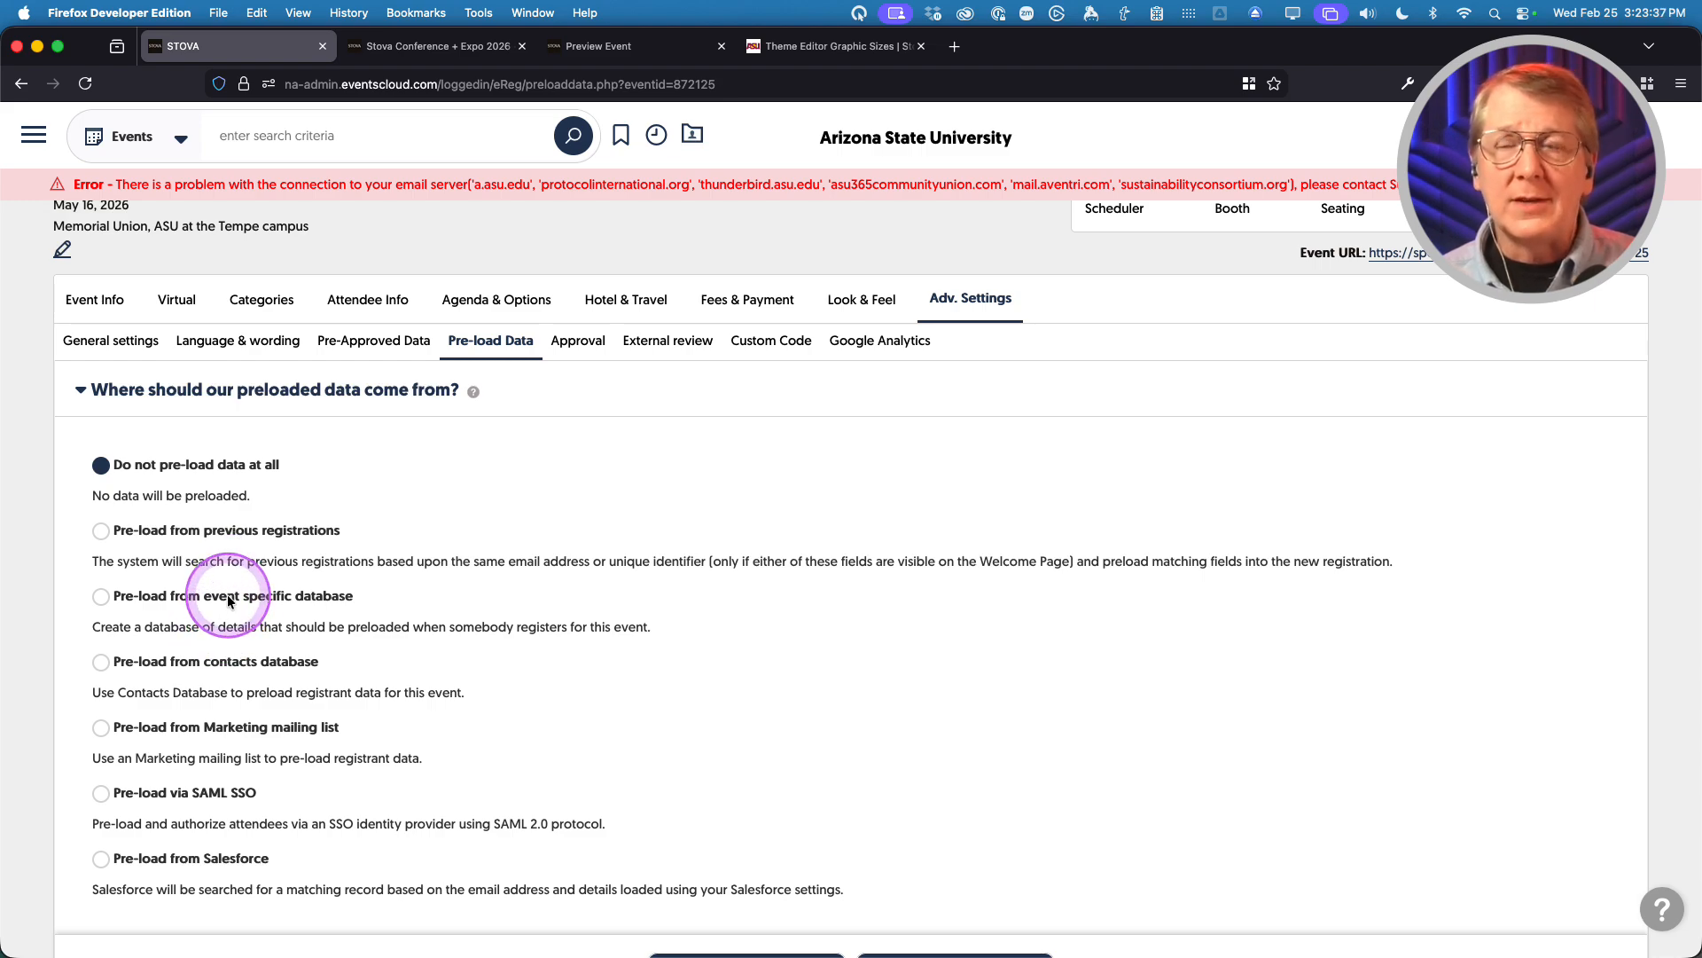
{"action": "left_click", "coordinate": [100, 597]}
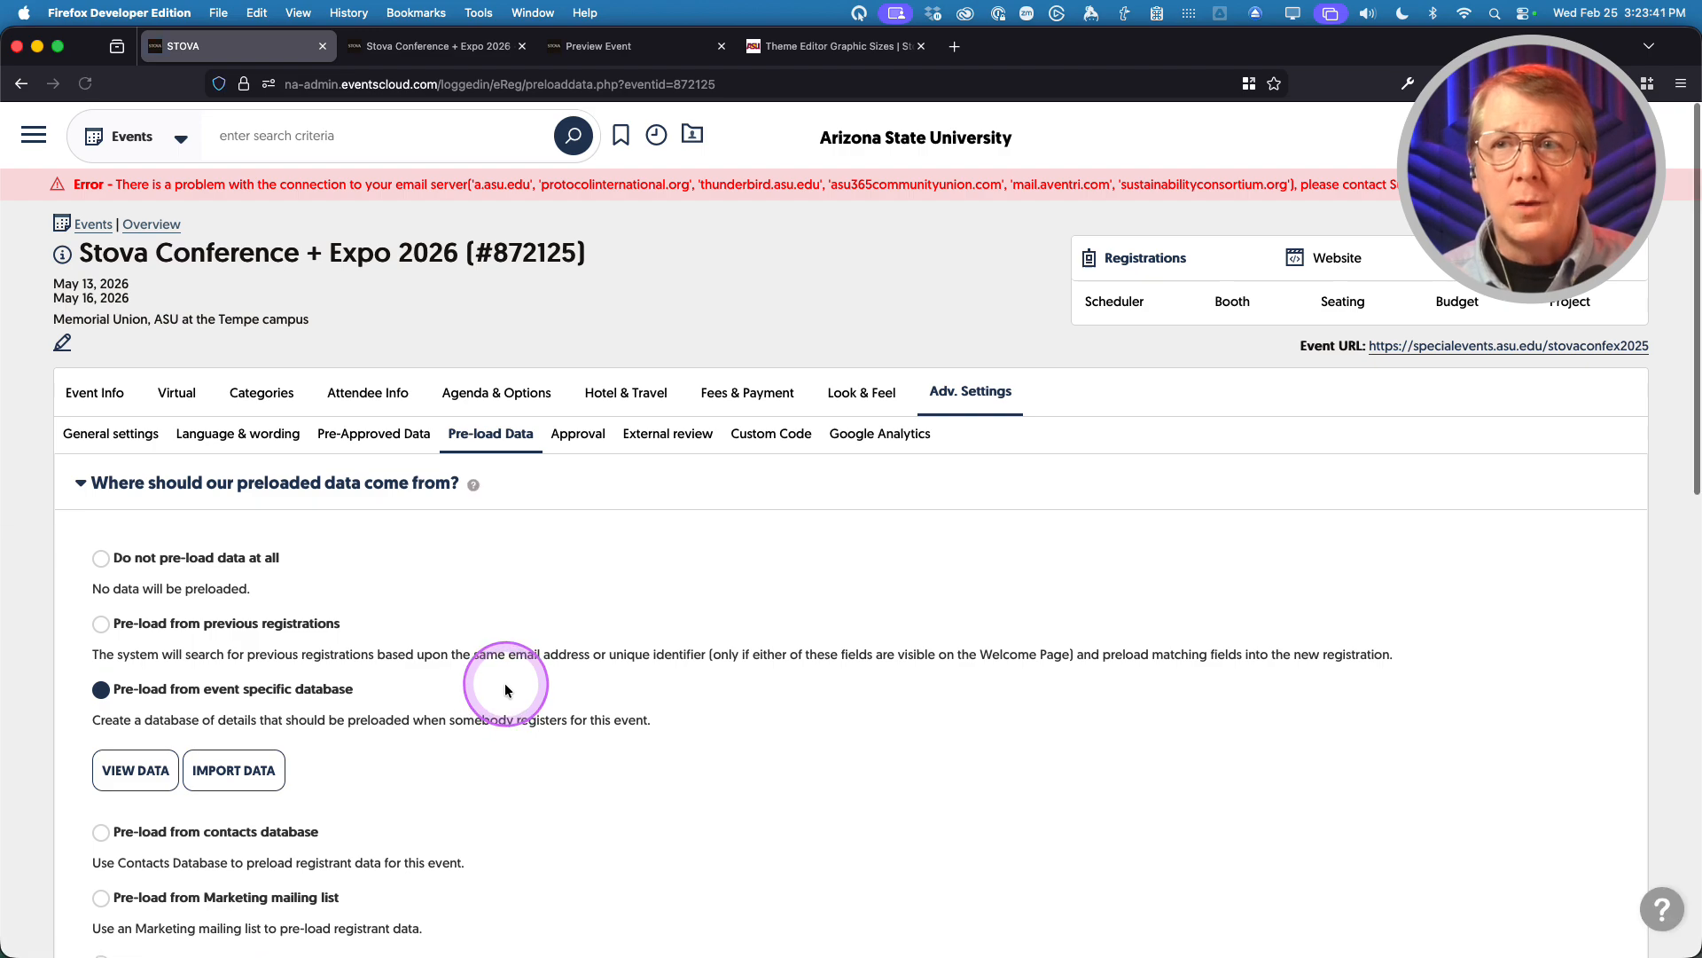
{"action": "scroll", "coordinate": [504, 683], "scroll_direction": "down", "scroll_amount": 3}
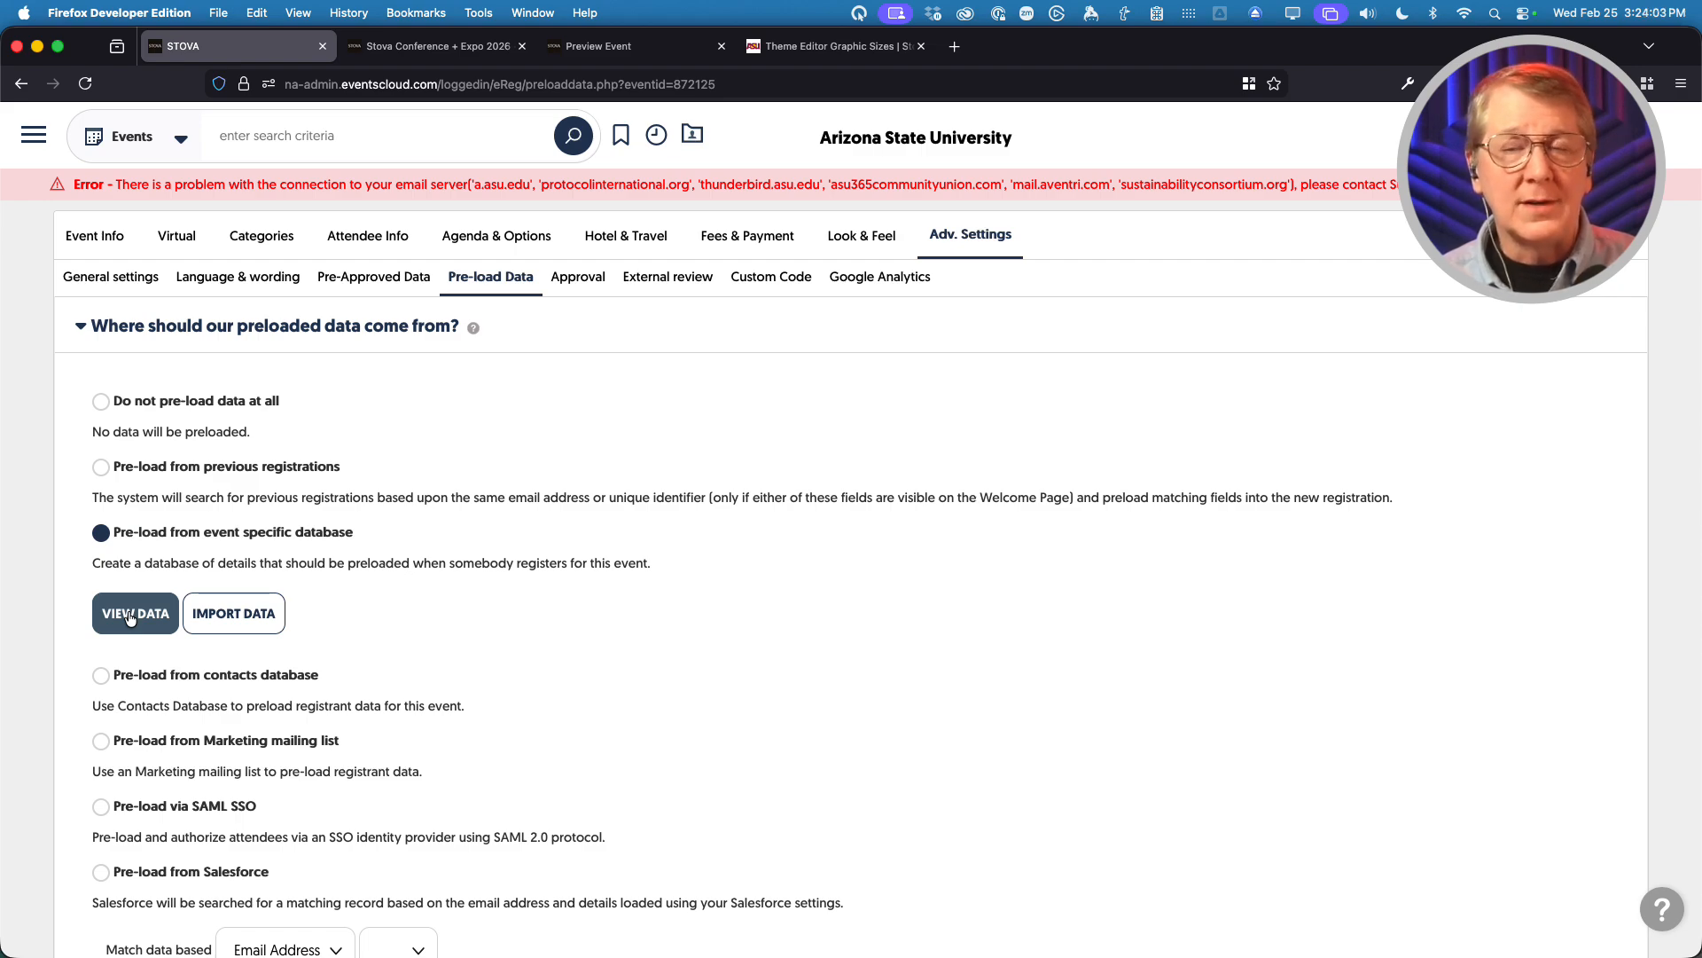
{"action": "left_click", "coordinate": [129, 616]}
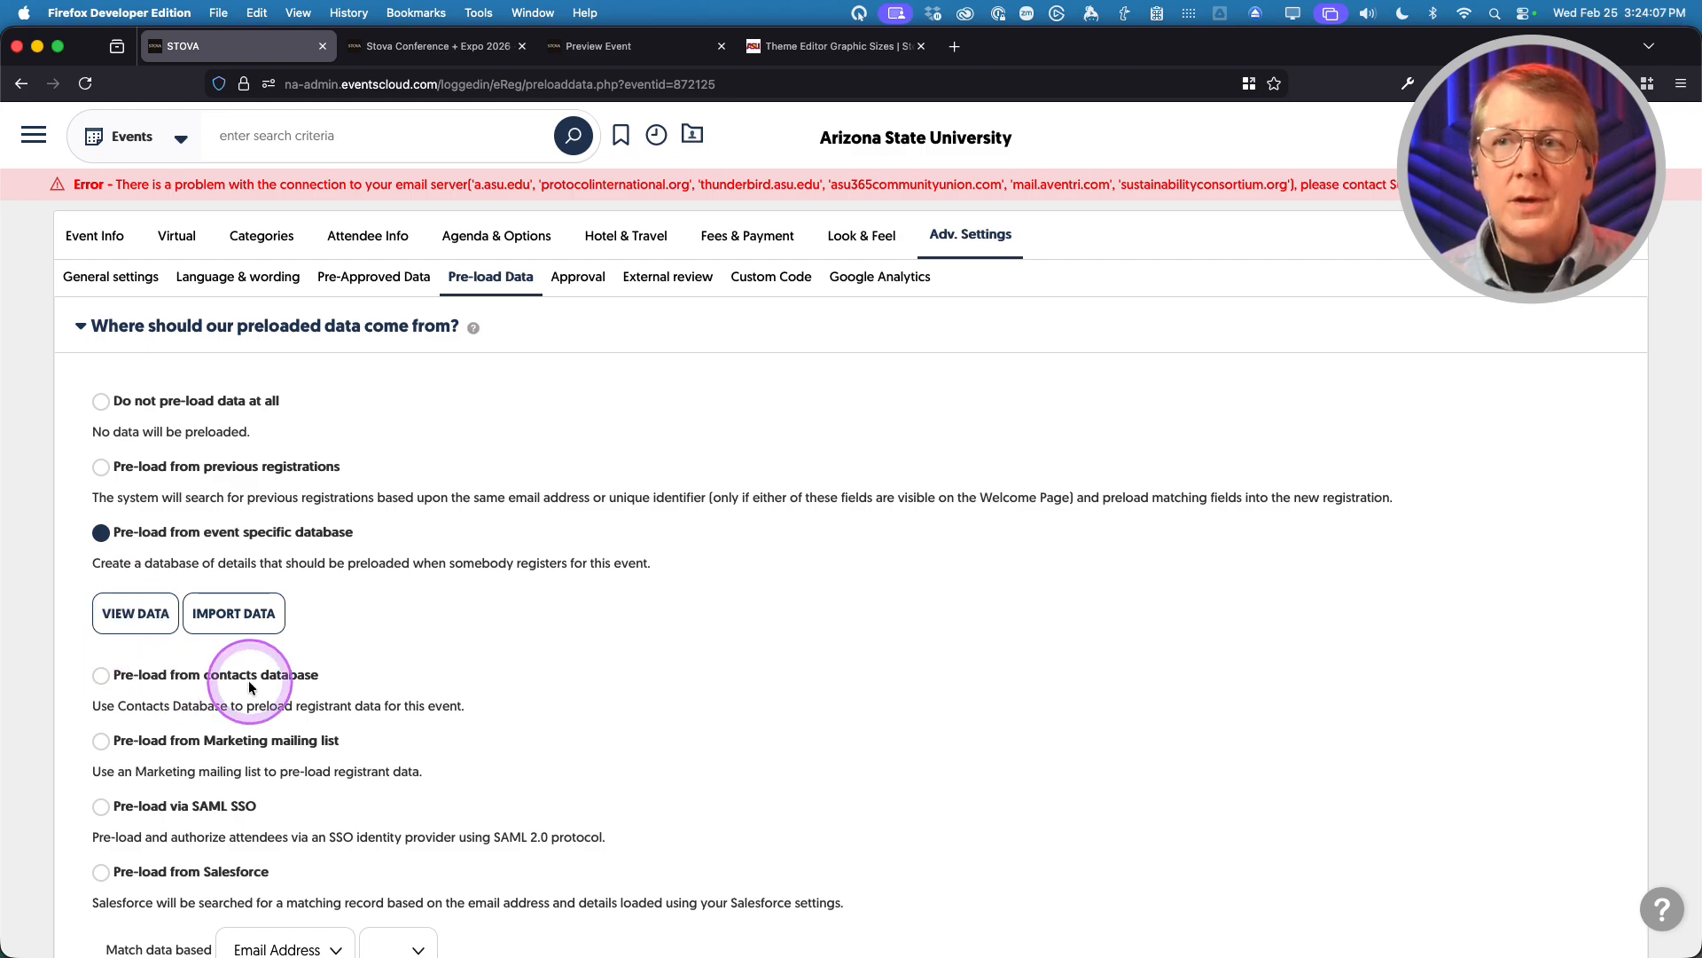
- Try the contacts database and the Marketing mailing list as pre-load sources, and review the SAML SSO and Salesforce options
{"action": "left_click", "coordinate": [103, 679]}
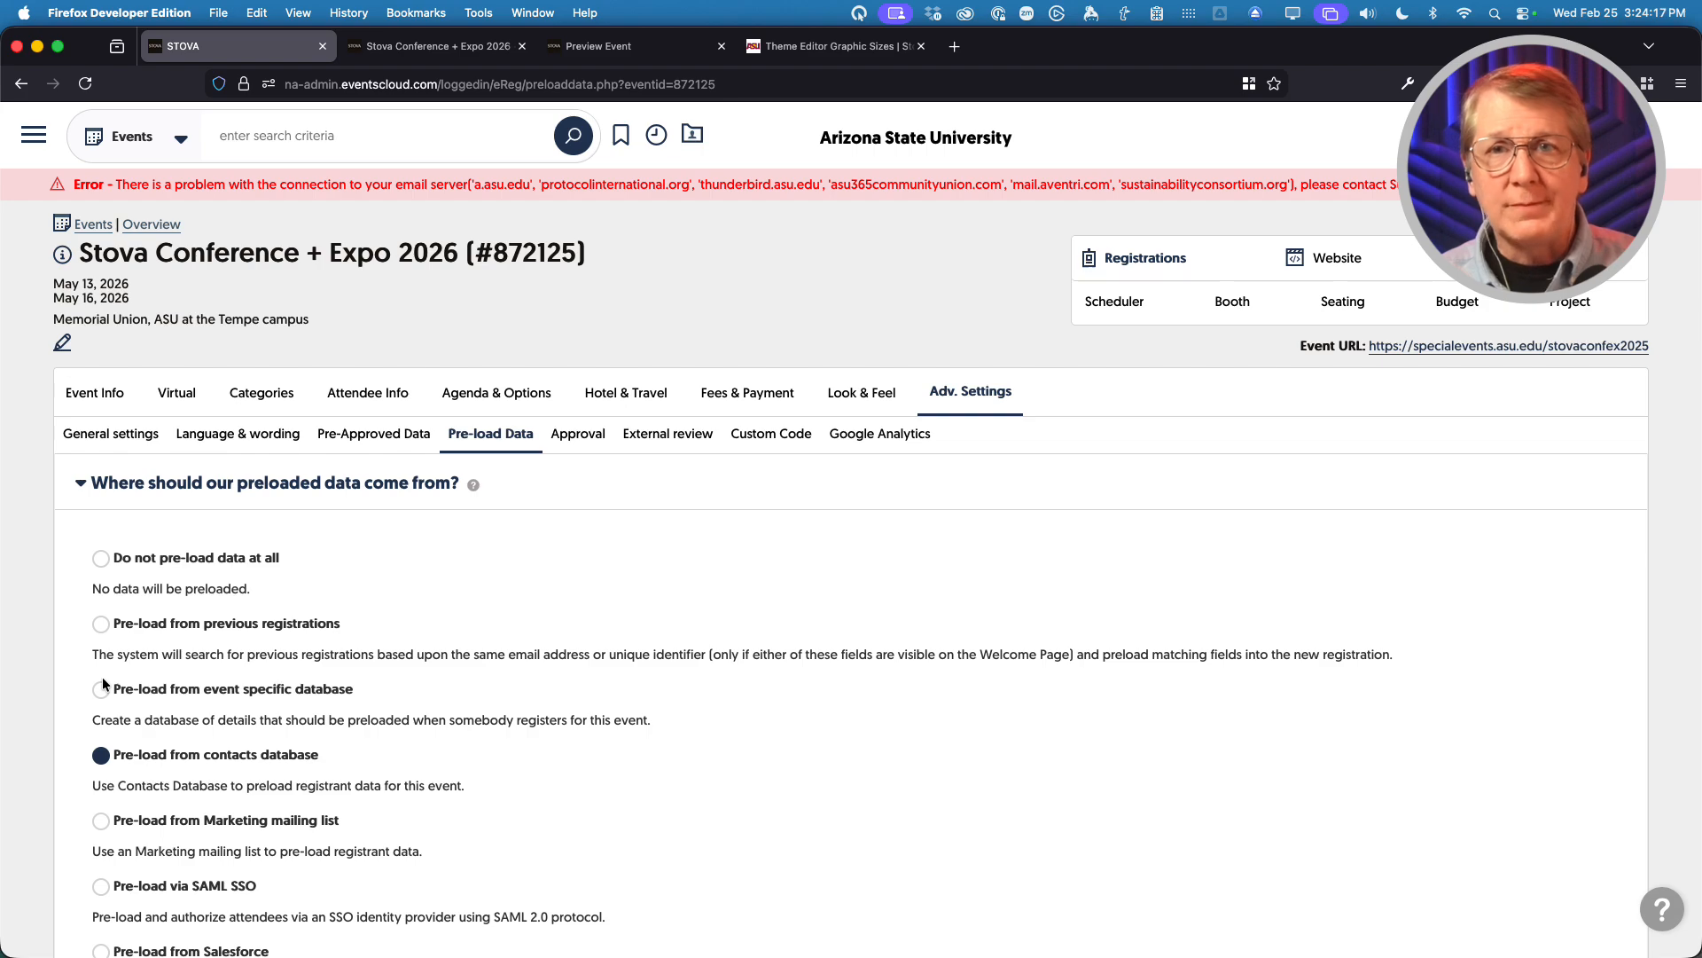
{"action": "scroll", "coordinate": [274, 702], "scroll_direction": "down", "scroll_amount": 1}
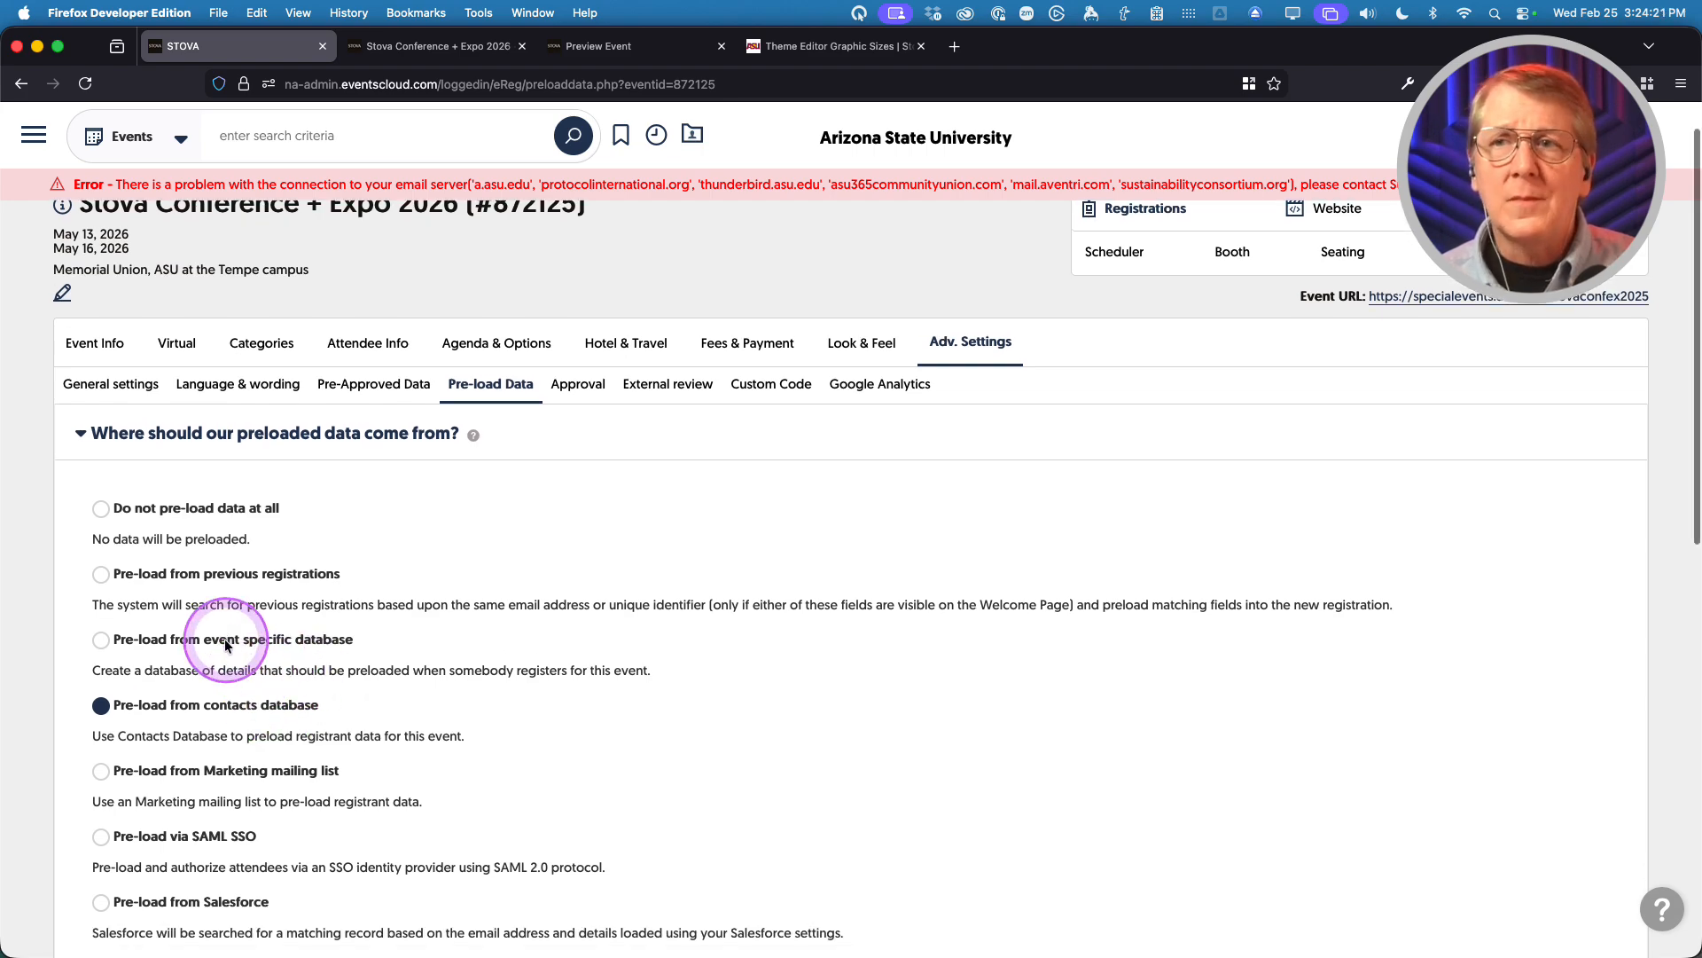
{"action": "scroll", "coordinate": [225, 639], "scroll_direction": "down", "scroll_amount": 2}
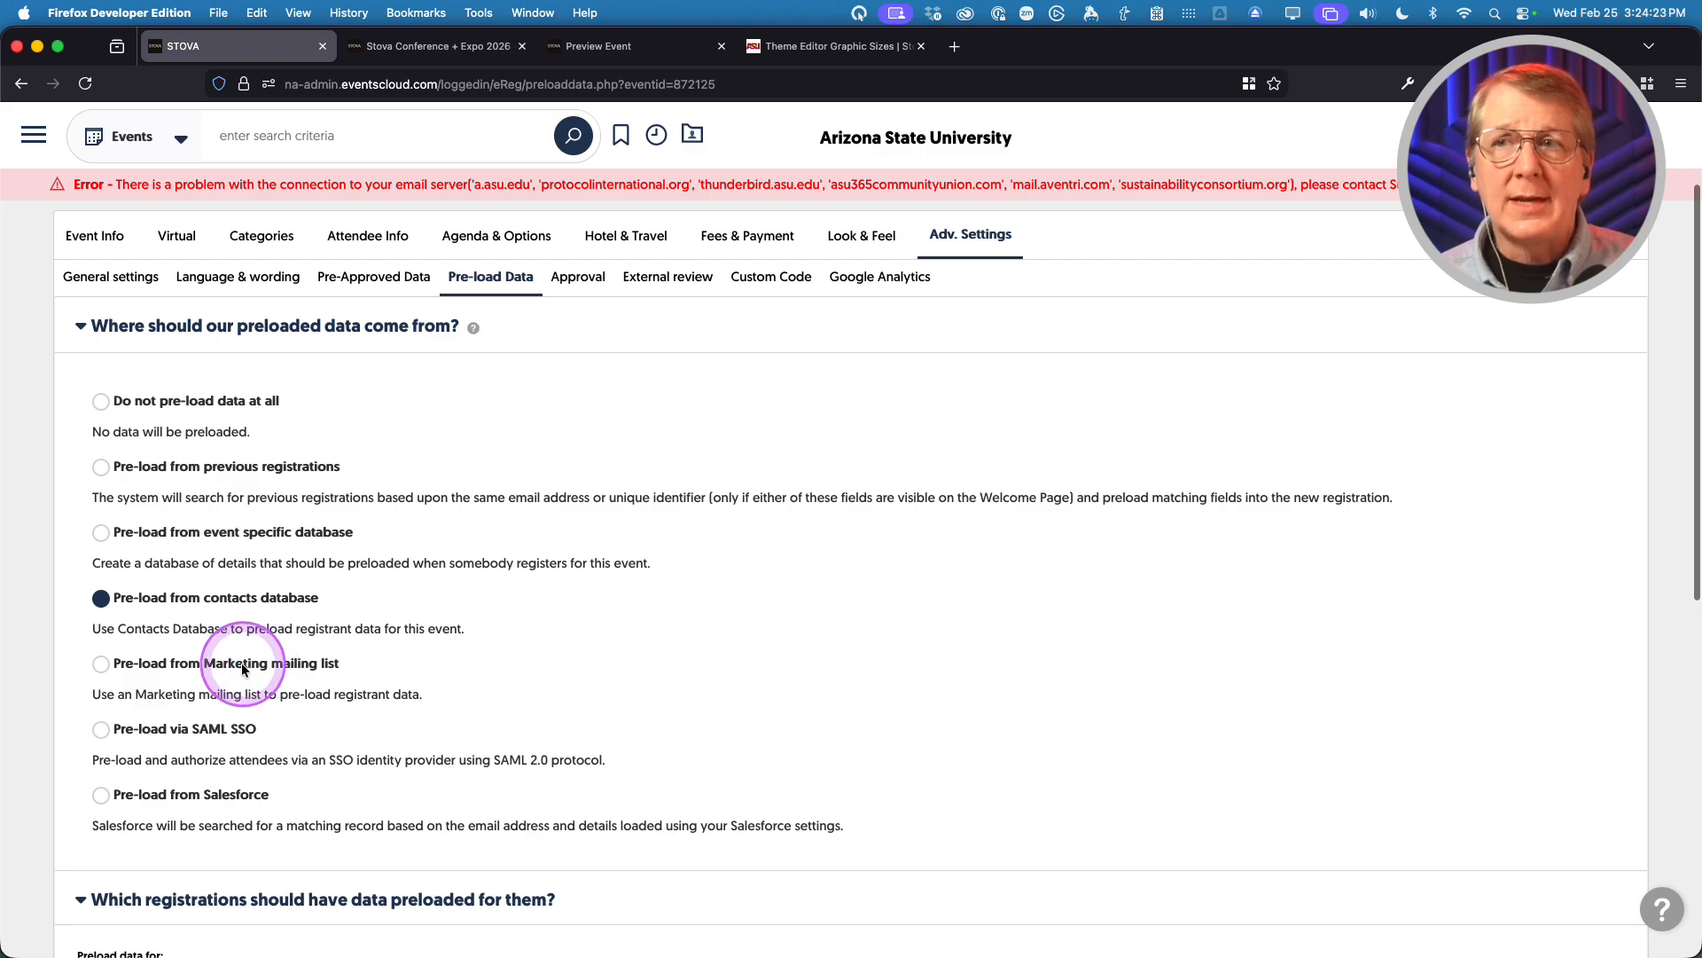
{"action": "left_click", "coordinate": [100, 665]}
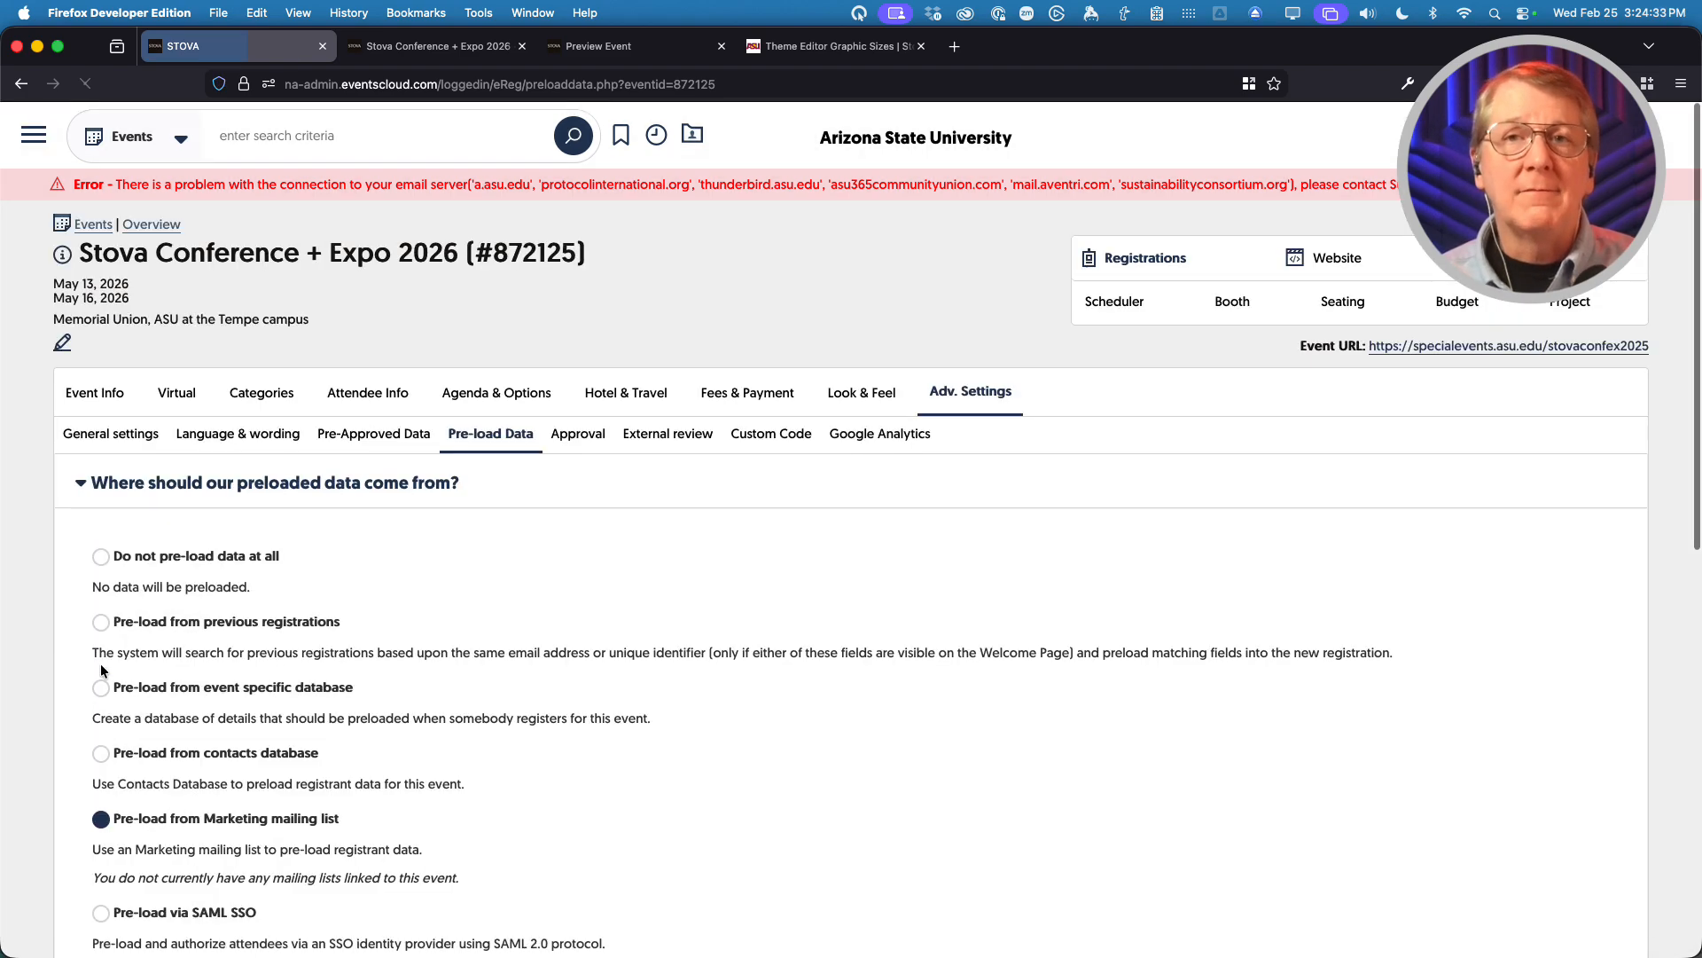
{"action": "scroll", "coordinate": [372, 647], "scroll_direction": "down", "scroll_amount": 3}
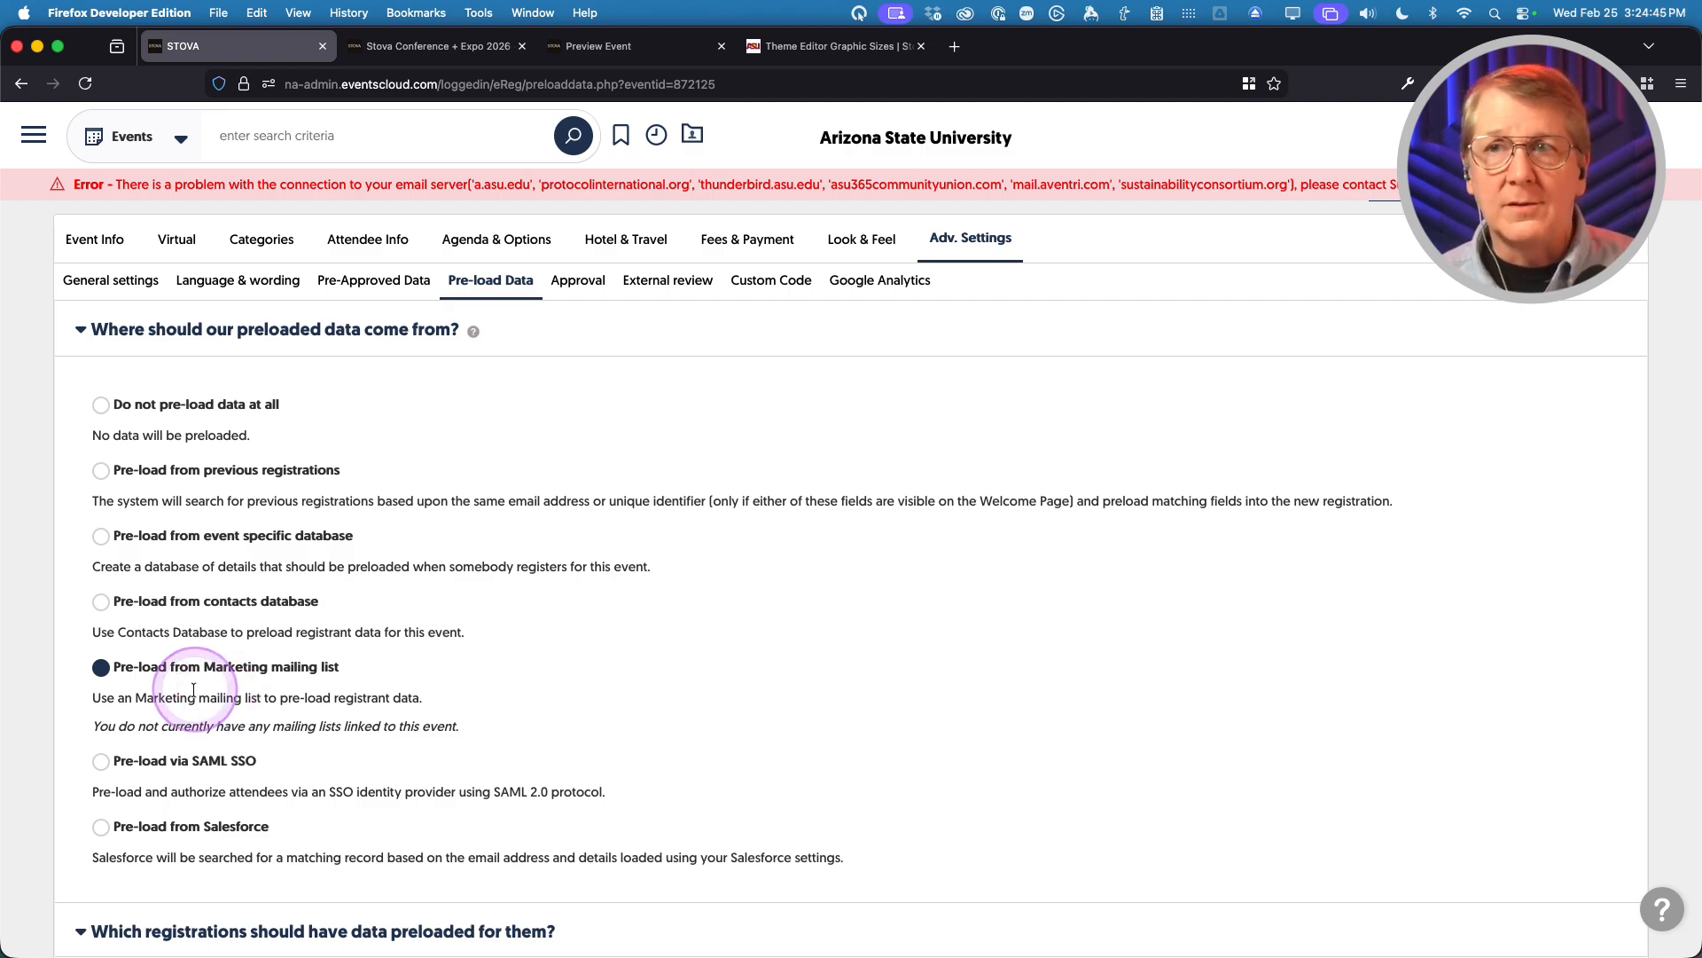
{"action": "scroll", "coordinate": [240, 672], "scroll_direction": "down", "scroll_amount": 1}
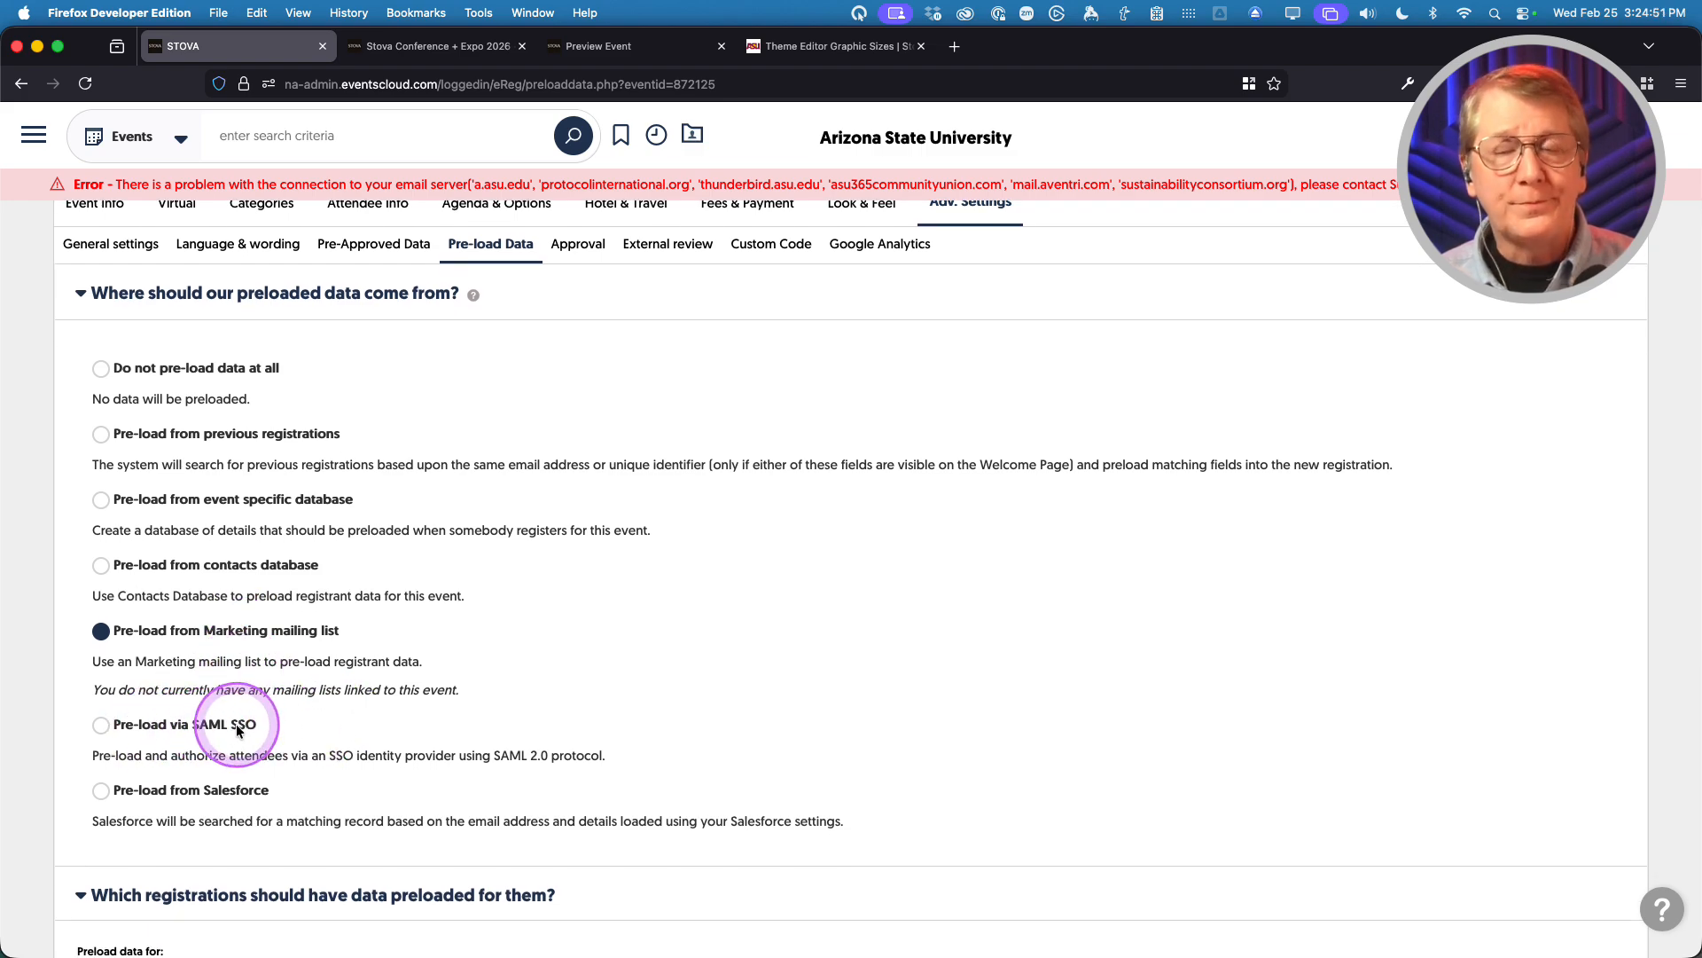
{"action": "left_click", "coordinate": [252, 791]}
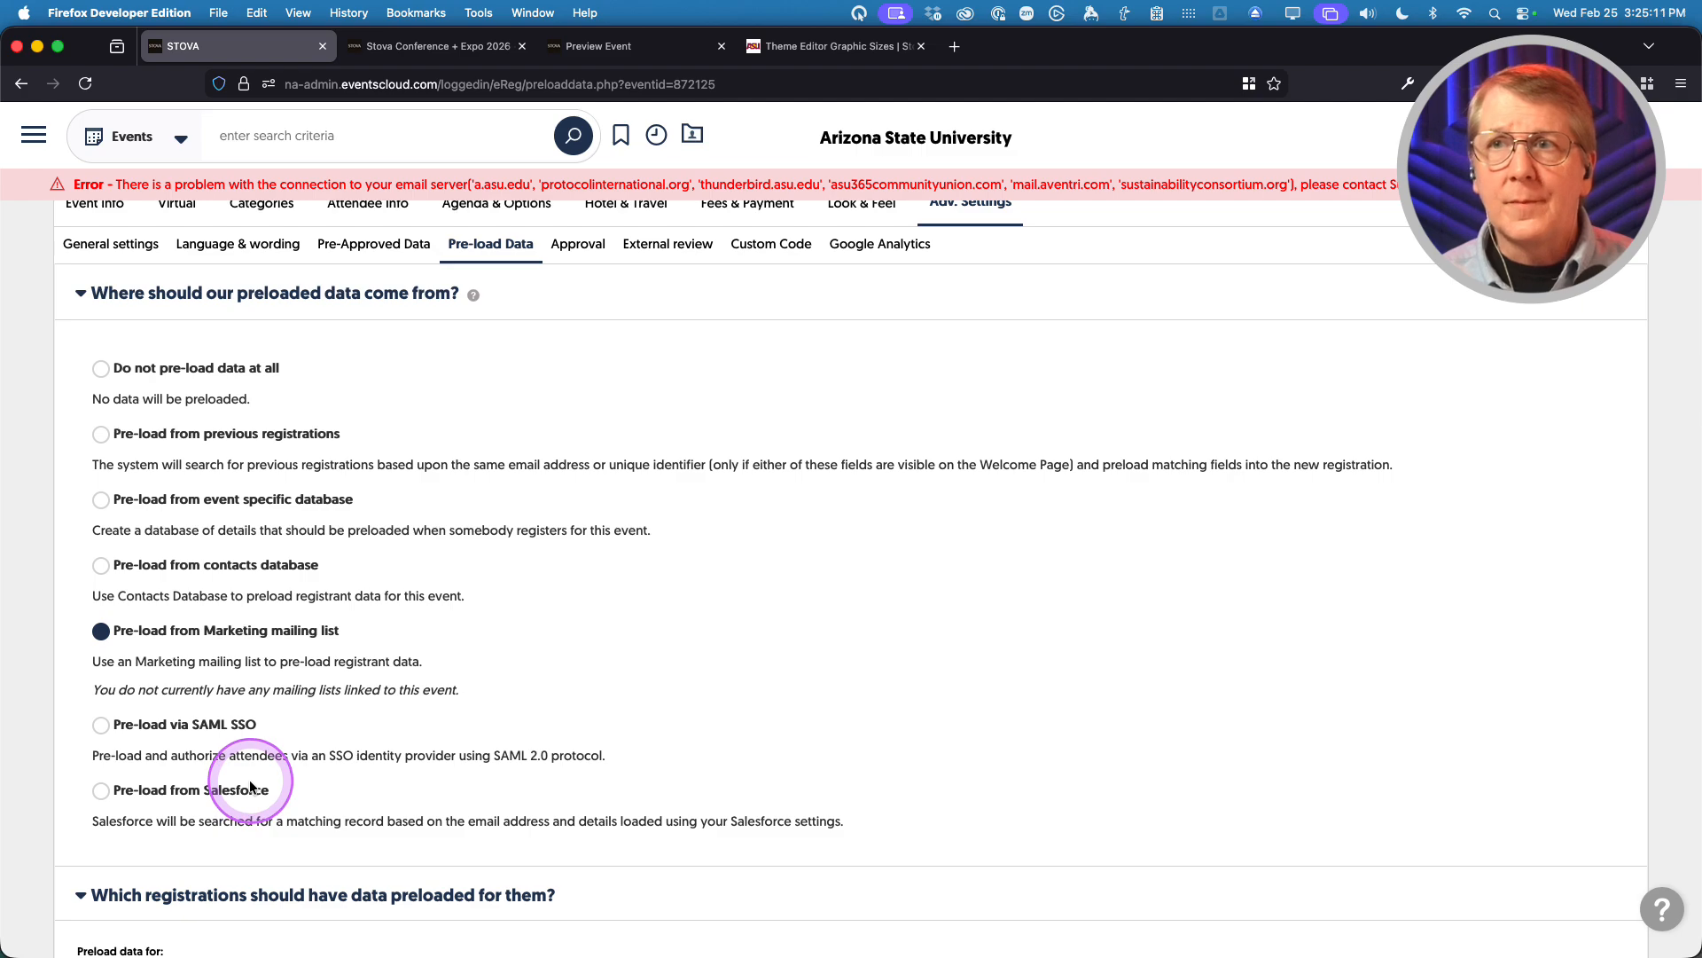
- Review the preloaded registration types and advanced error-message settings, and set the pre-load source to Do not pre-load data at all
{"action": "scroll", "coordinate": [250, 786], "scroll_direction": "down", "scroll_amount": 5}
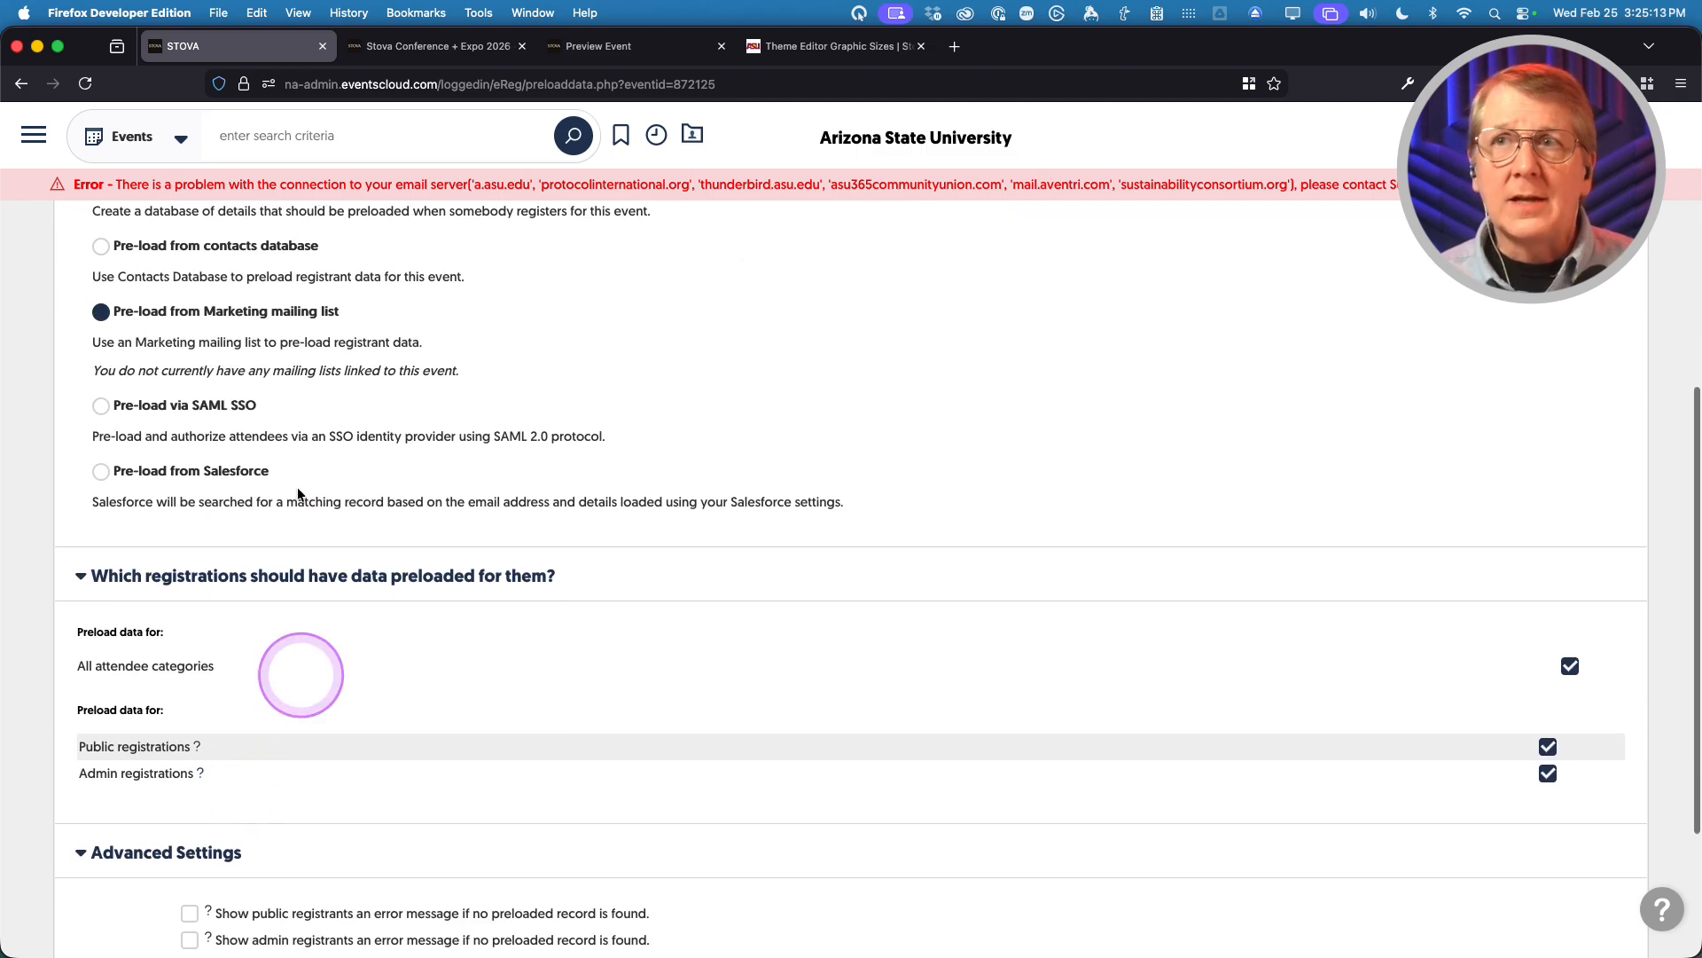
{"action": "scroll", "coordinate": [275, 407], "scroll_direction": "down", "scroll_amount": 3}
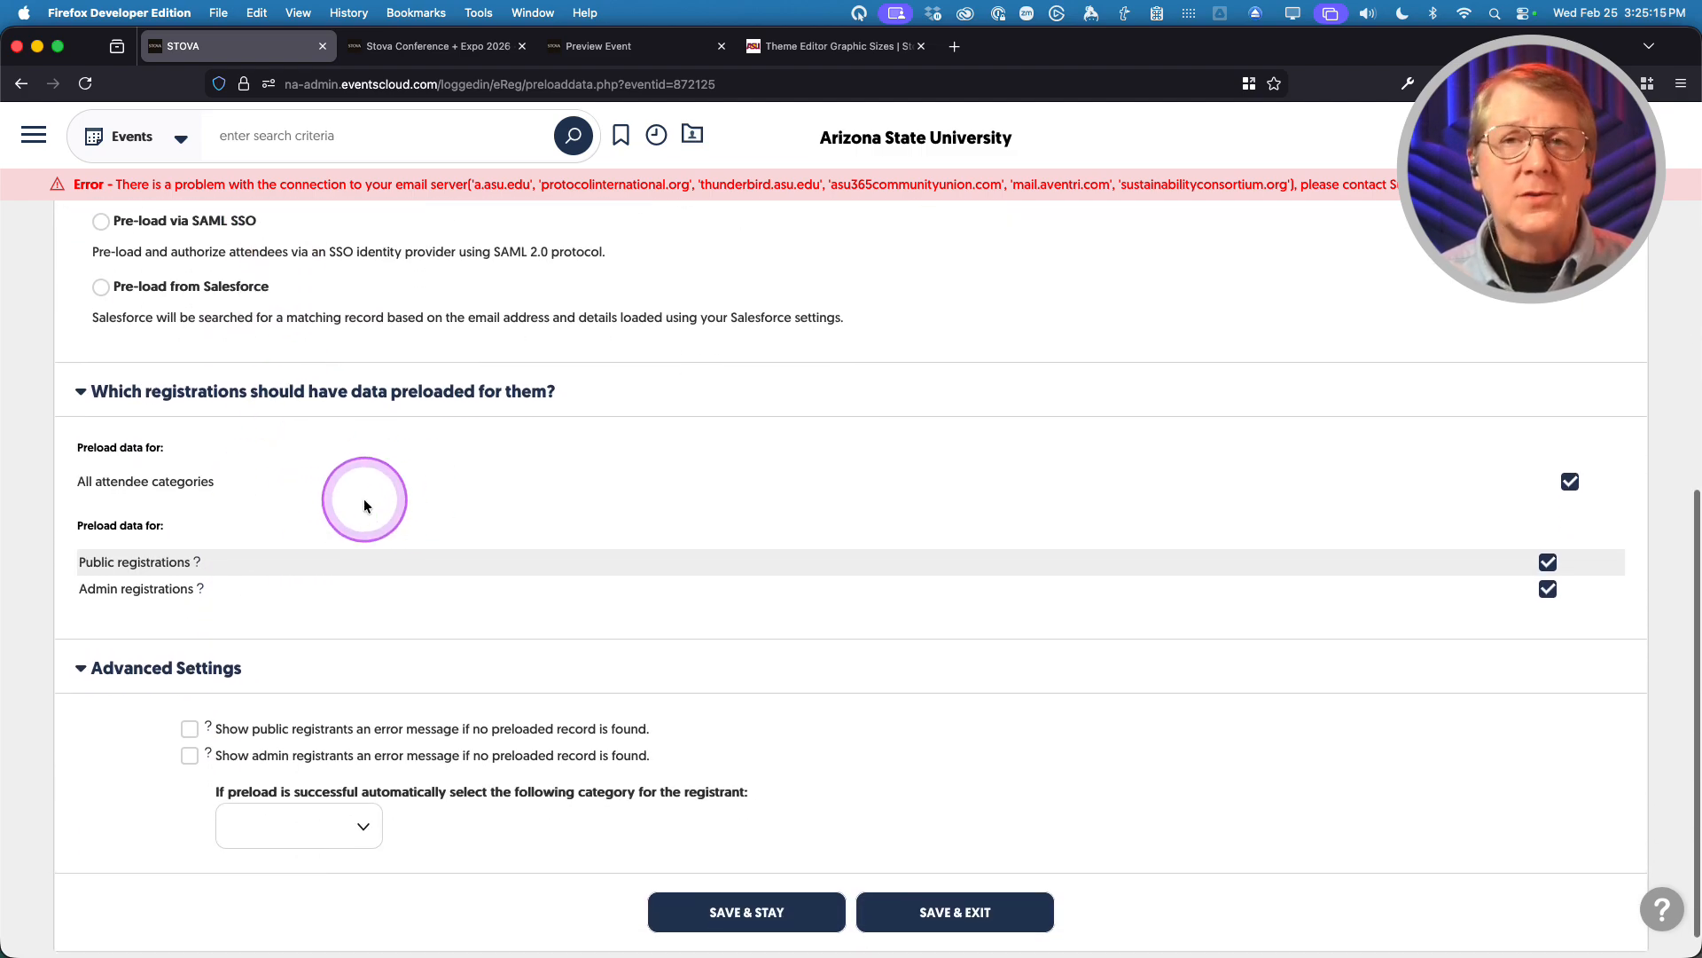
{"action": "scroll", "coordinate": [371, 497], "scroll_direction": "down", "scroll_amount": 1}
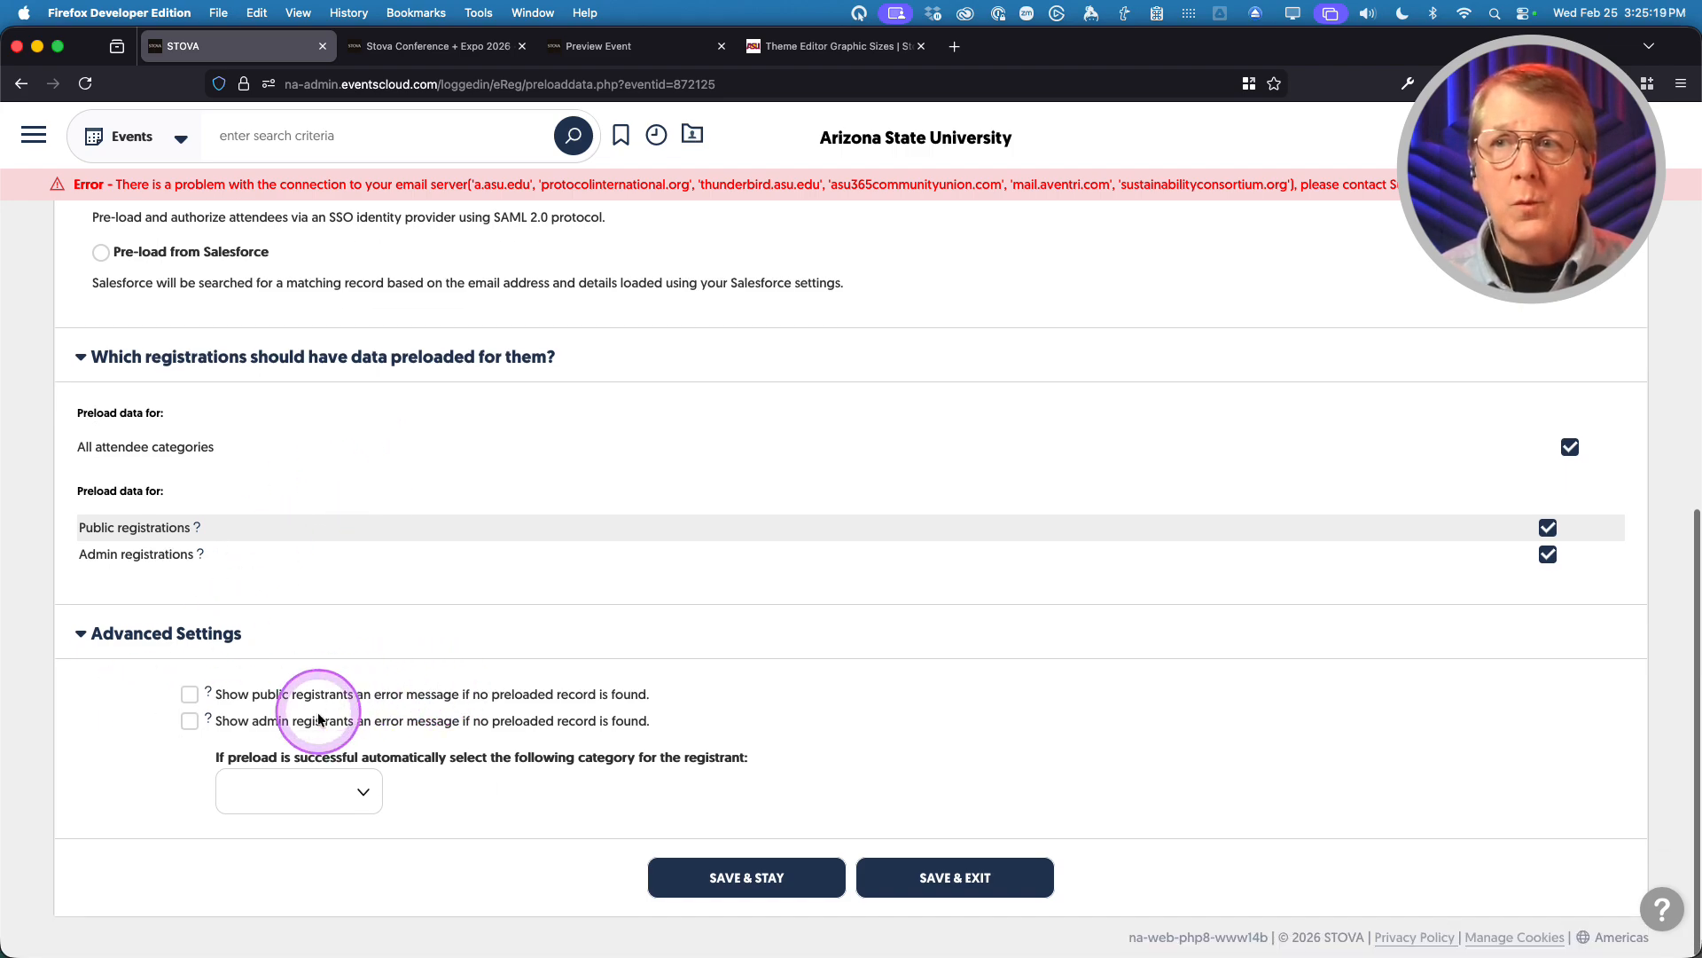
{"action": "scroll", "coordinate": [330, 716], "scroll_direction": "up", "scroll_amount": 10}
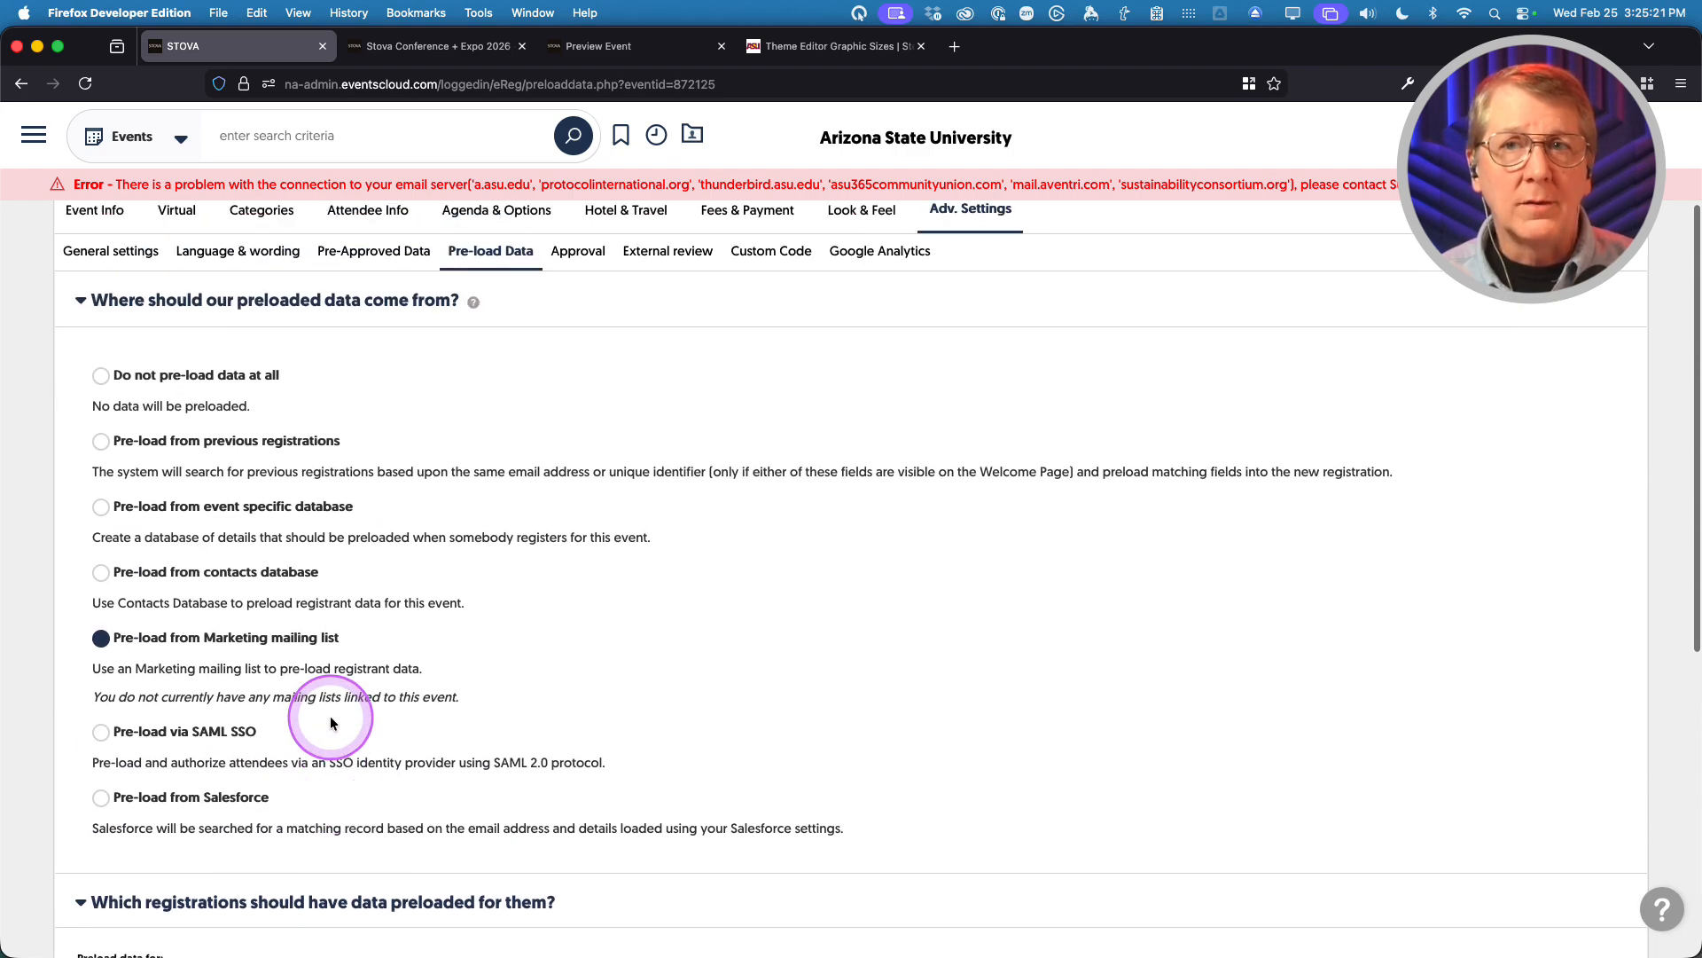
{"action": "left_click", "coordinate": [99, 542]}
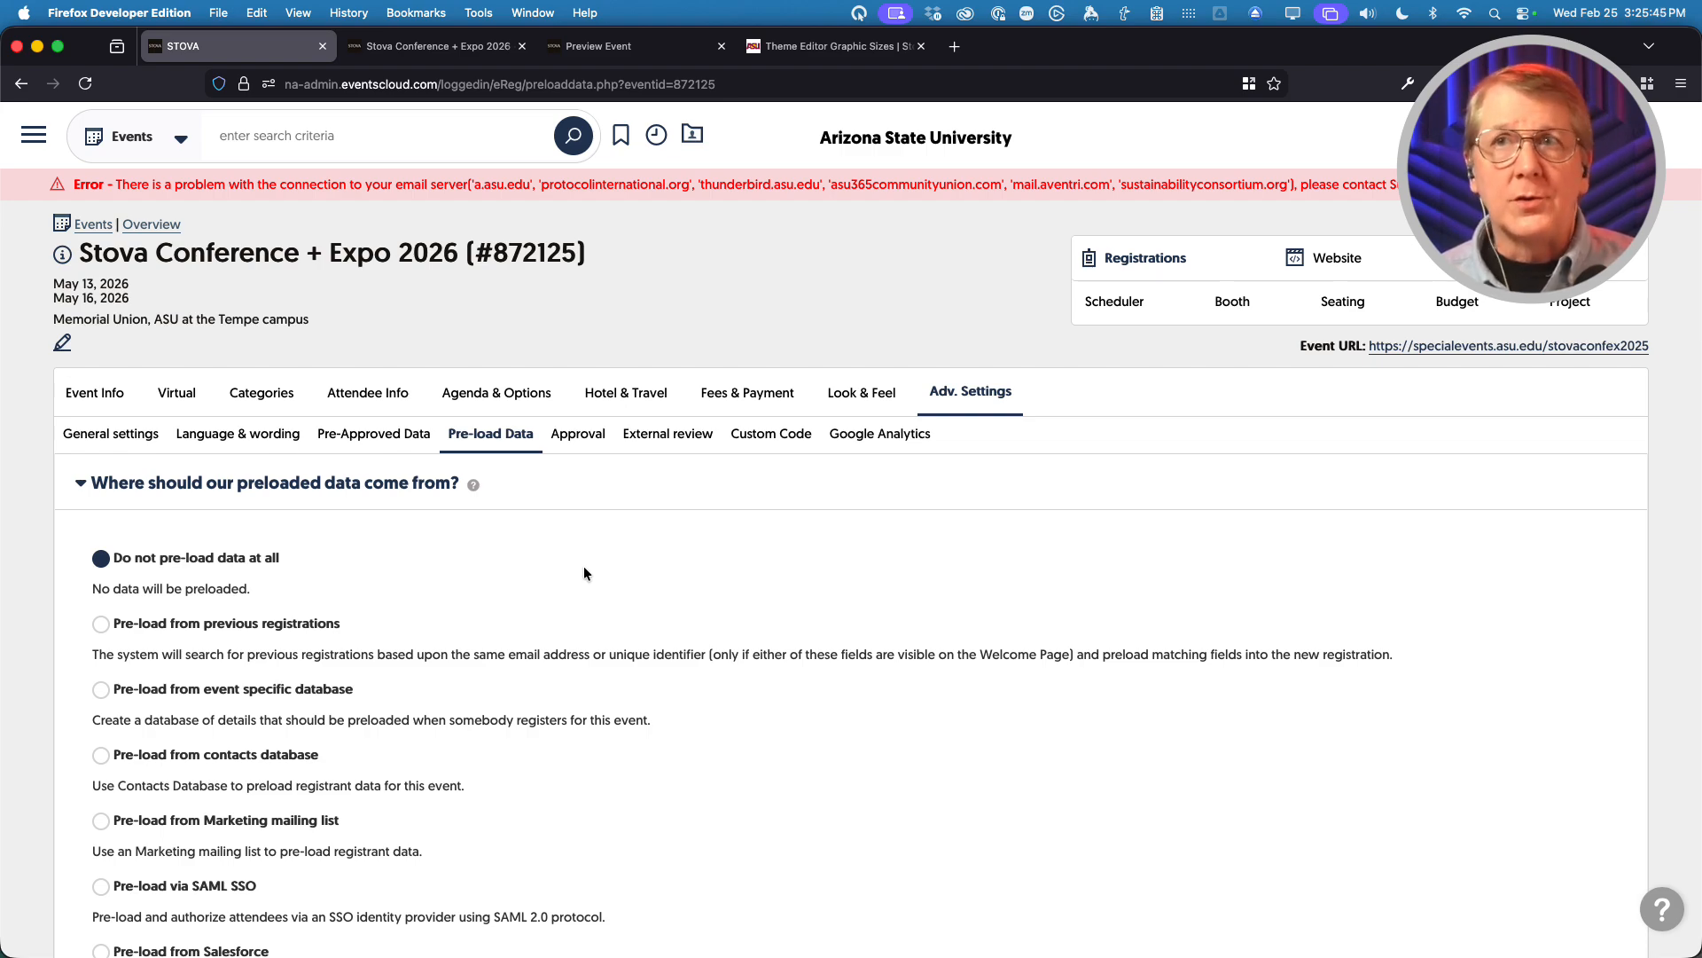
- Look through the site navigation's Events, Websites, Marketing, Surveys and Reports sections, and close the navigation
{"action": "left_click", "coordinate": [32, 139]}
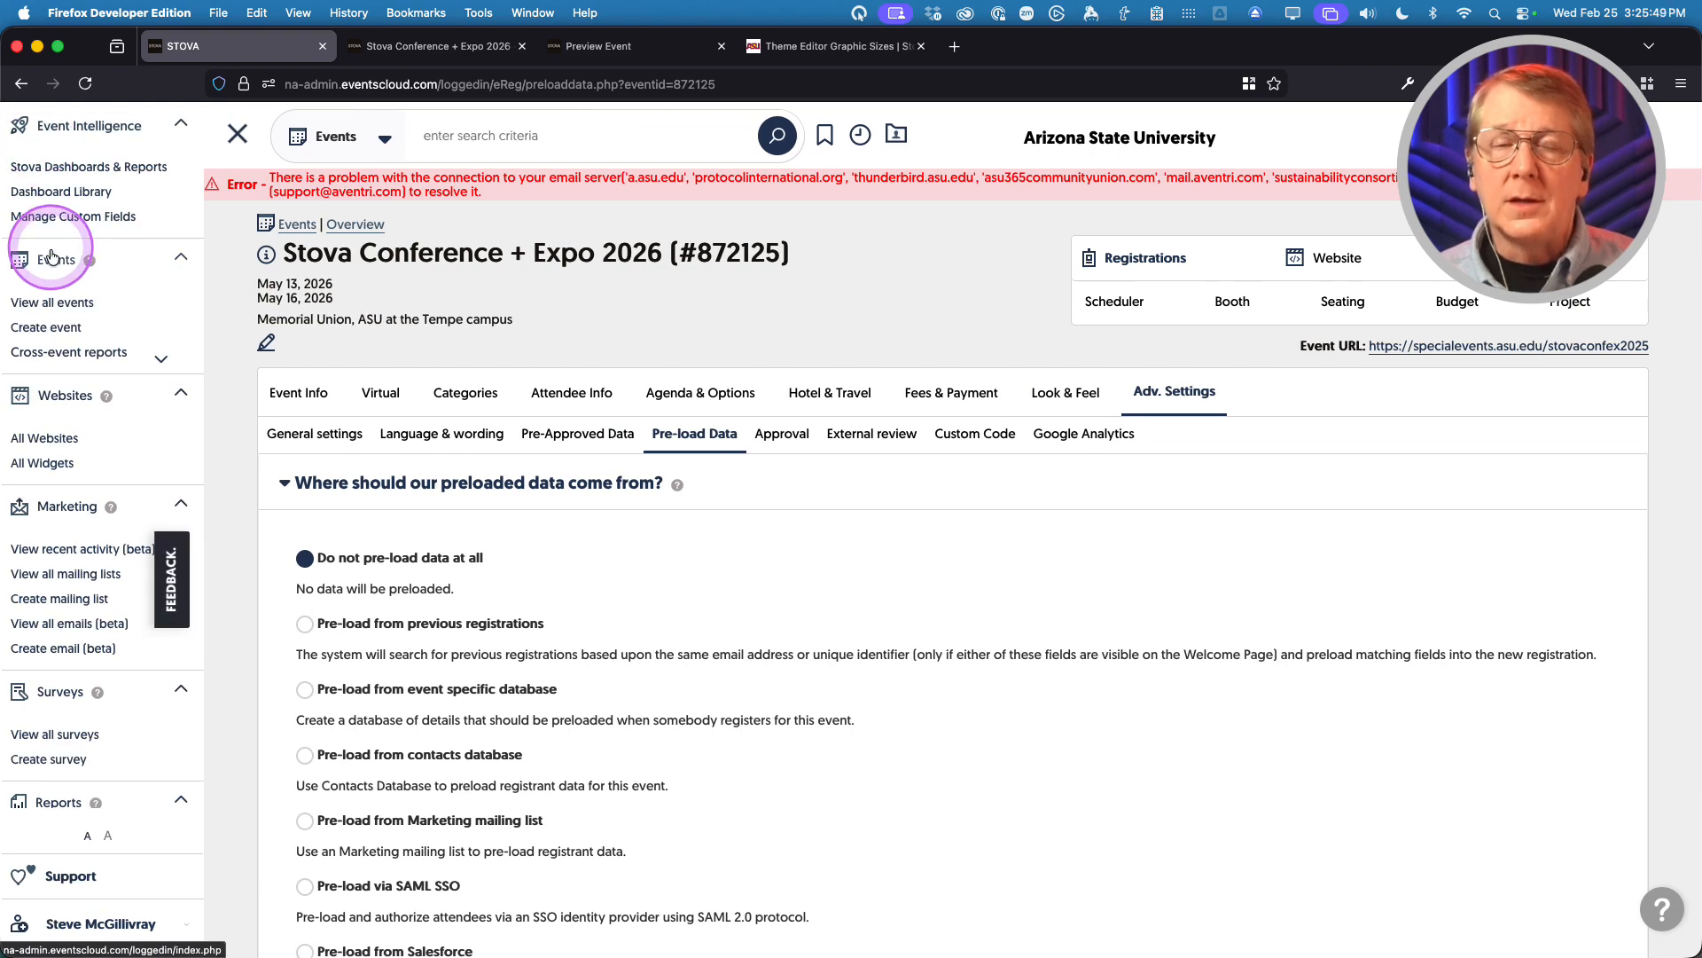
{"action": "scroll", "coordinate": [154, 789], "scroll_direction": "down", "scroll_amount": 2}
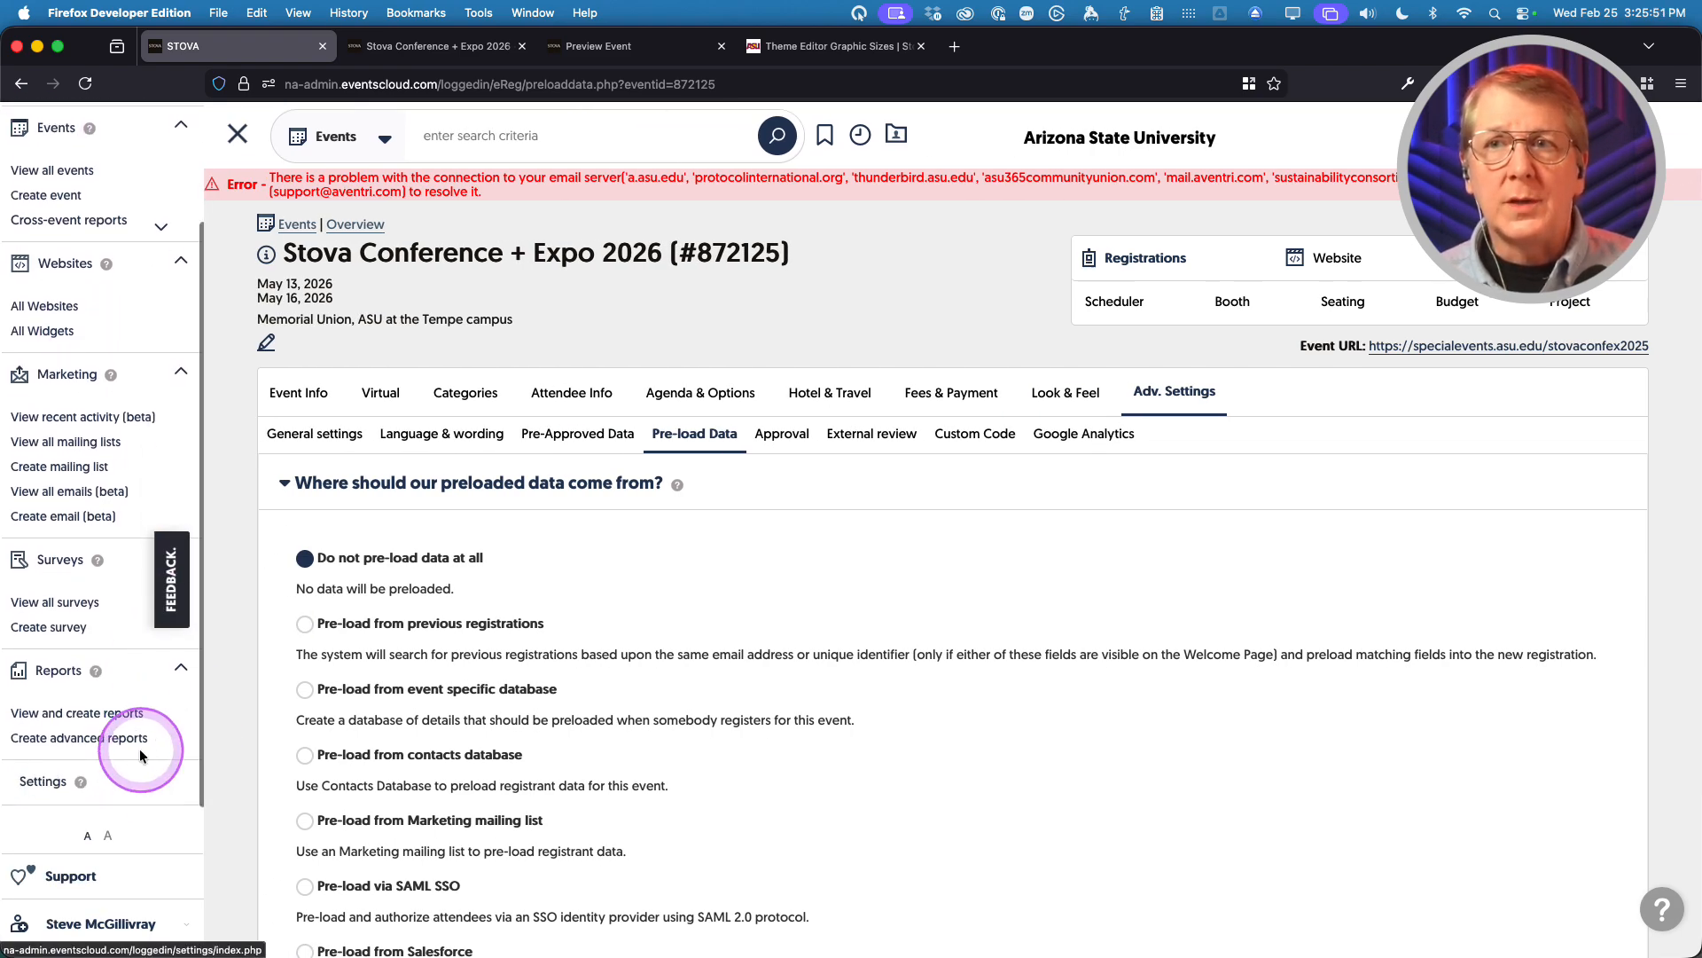
{"action": "scroll", "coordinate": [68, 775], "scroll_direction": "up", "scroll_amount": 2}
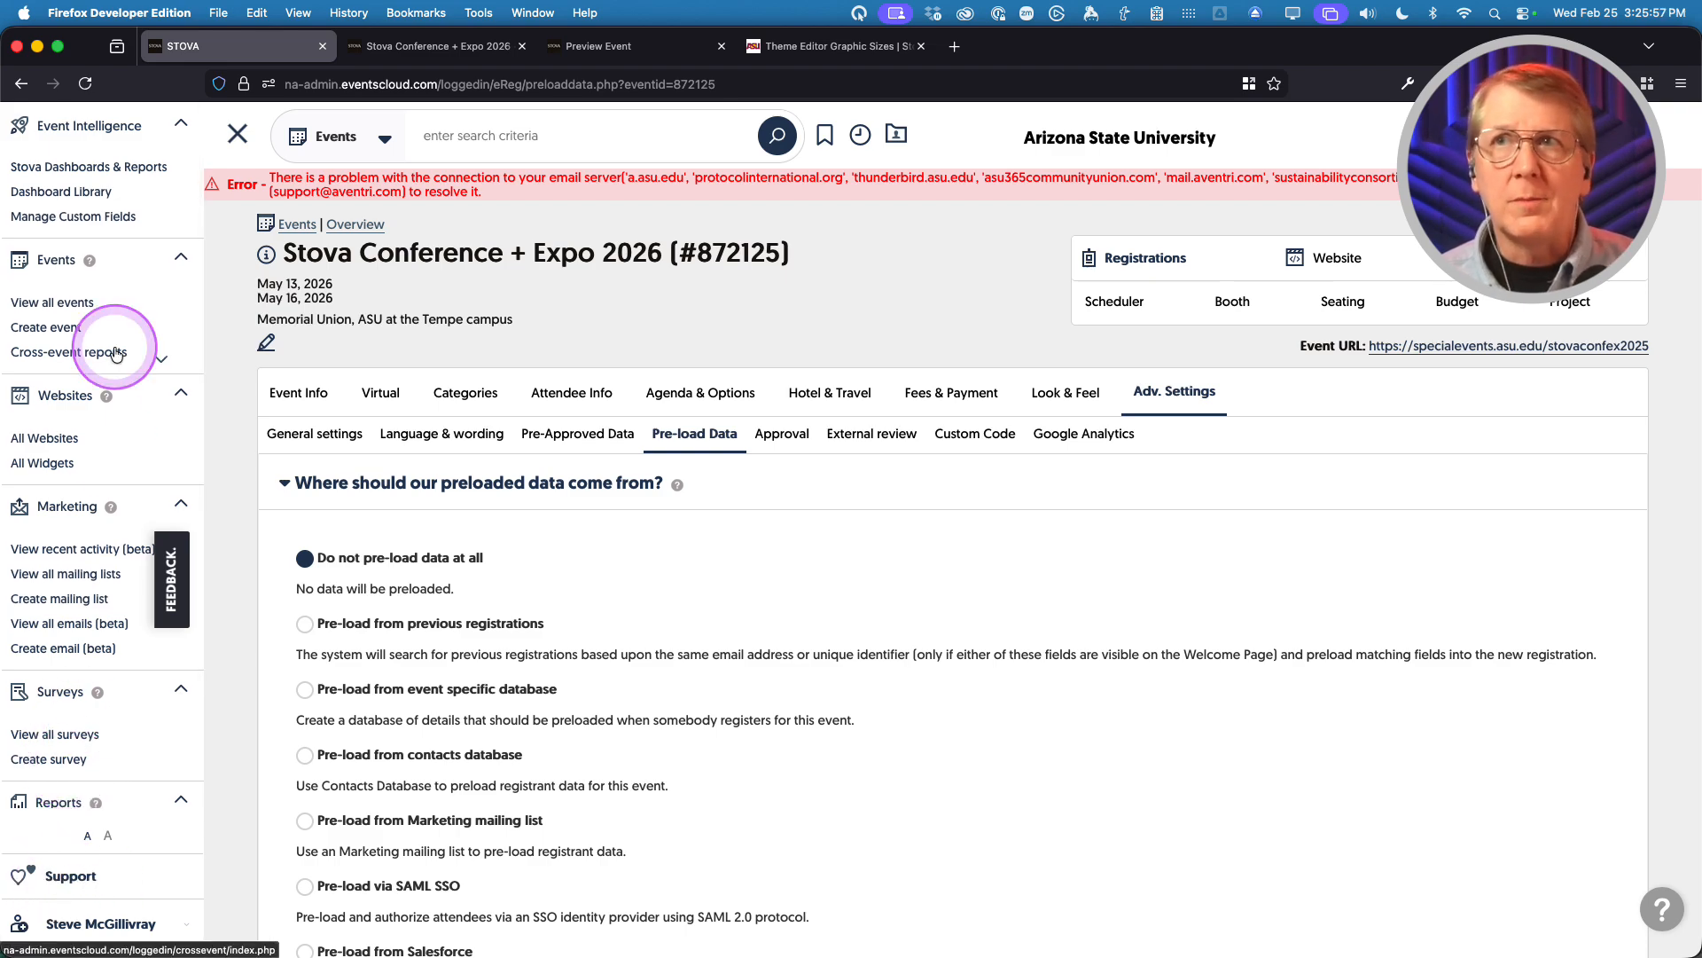
{"action": "left_click", "coordinate": [229, 133]}
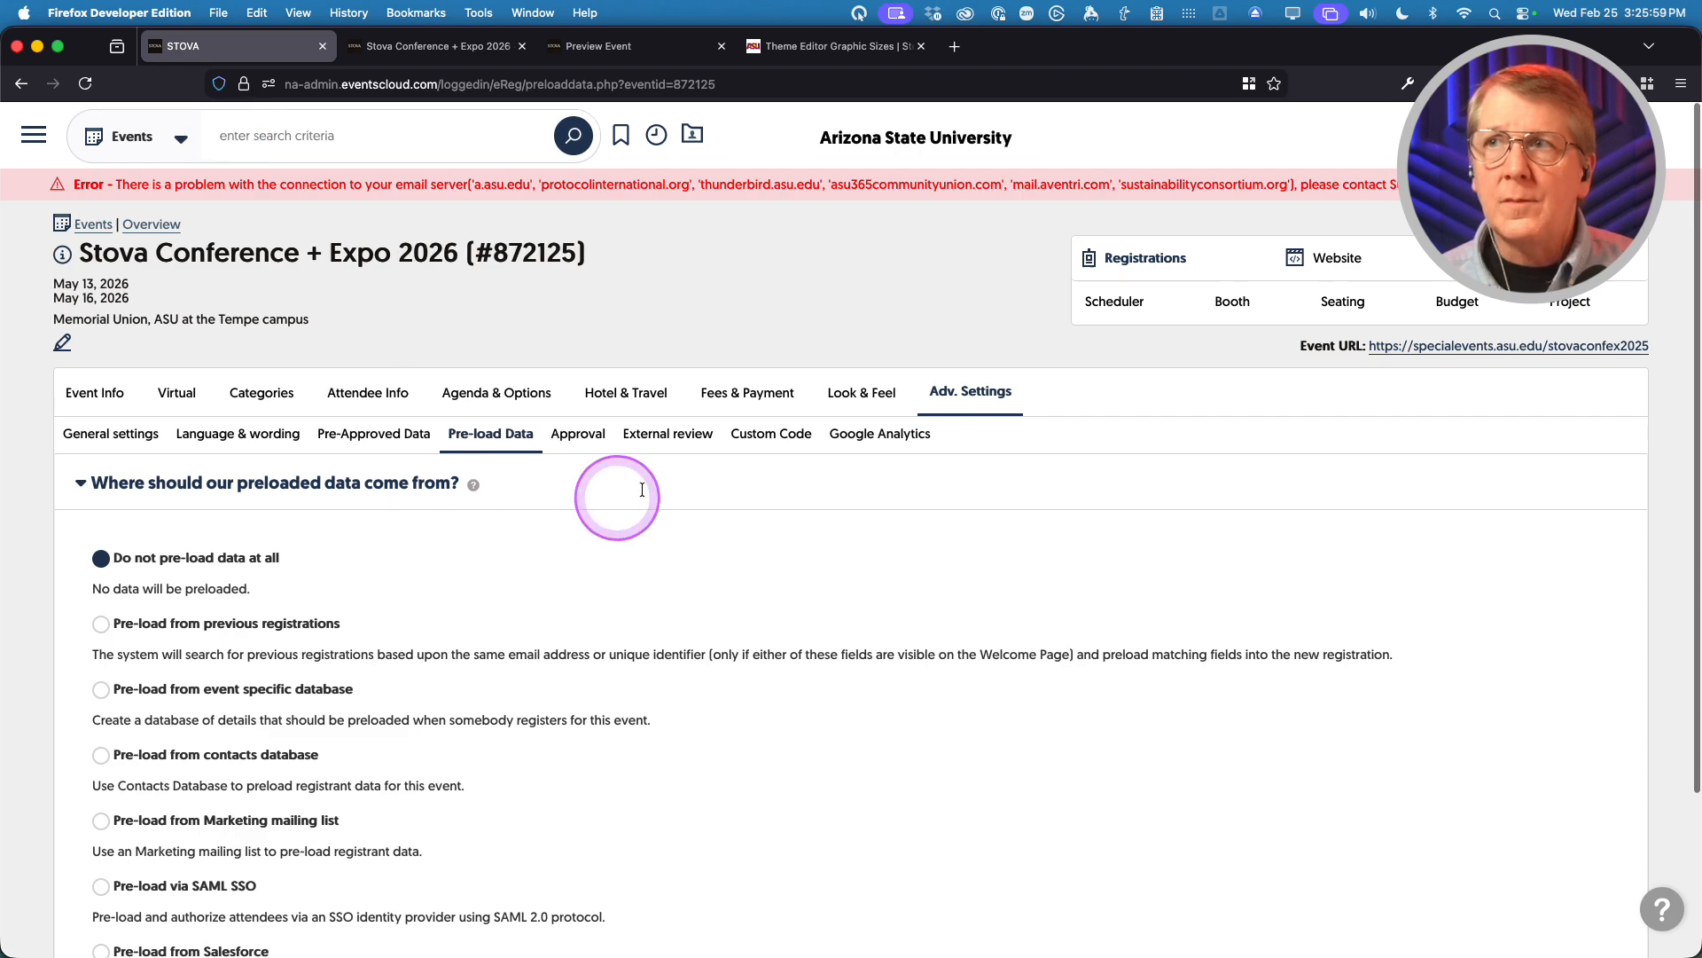
- Review the standard and management approval settings, and the External review page's reviewer and overview page options
{"action": "left_click", "coordinate": [580, 441]}
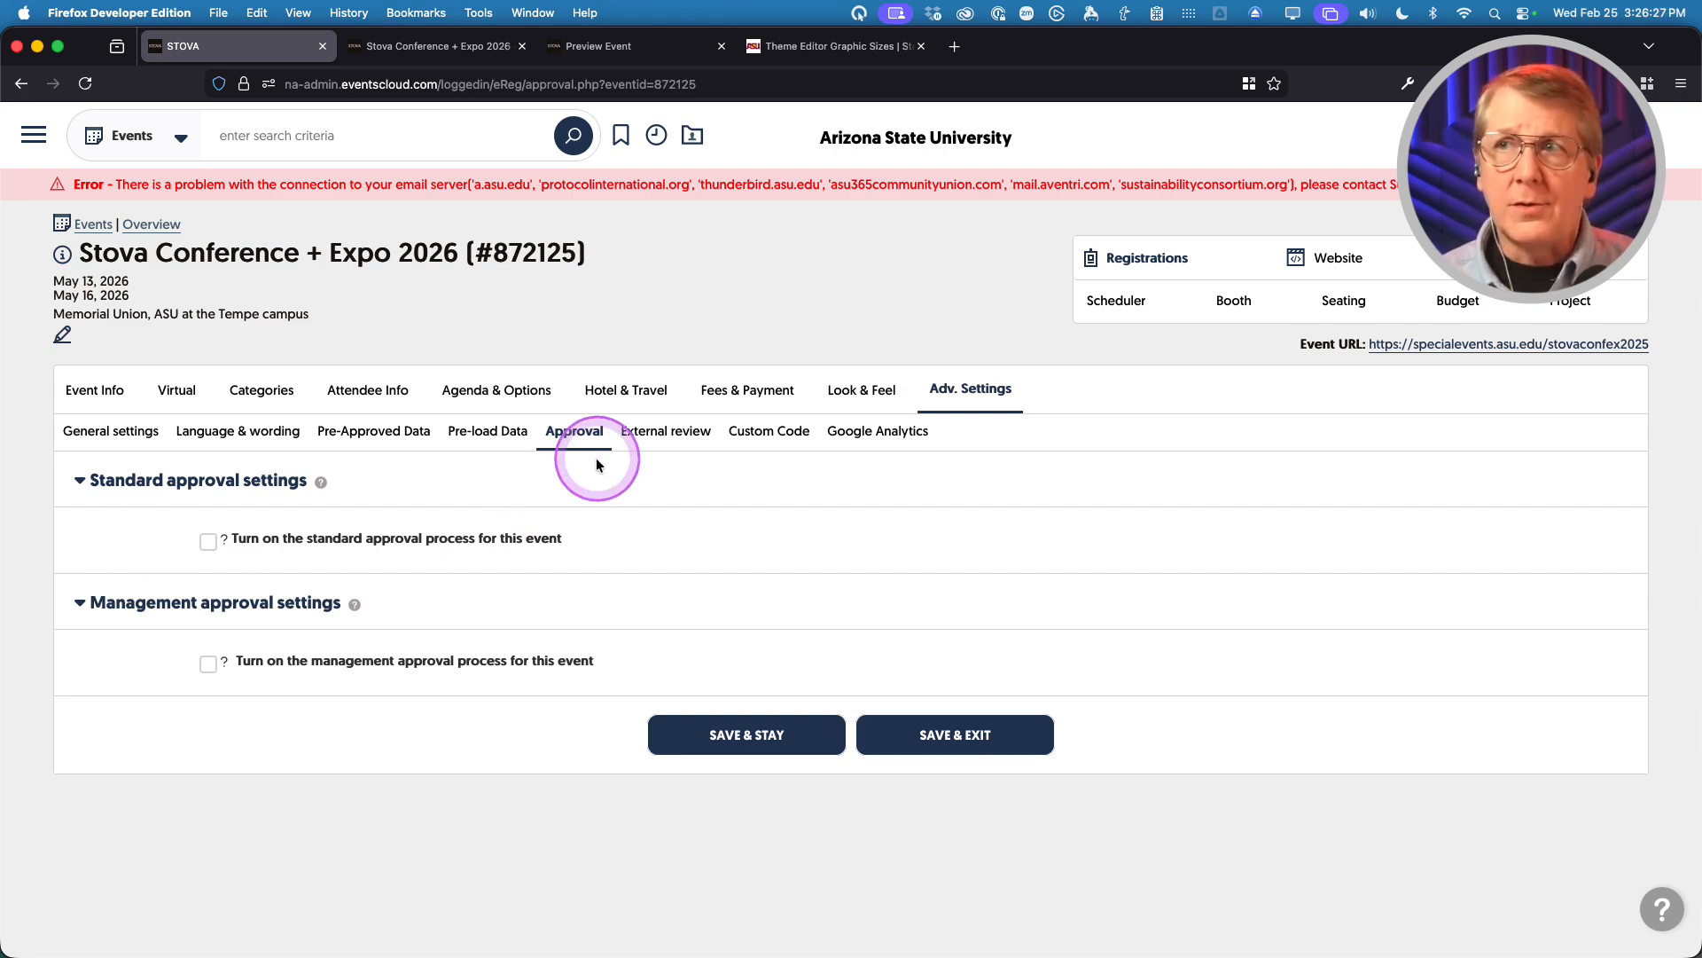
{"action": "left_click", "coordinate": [648, 440]}
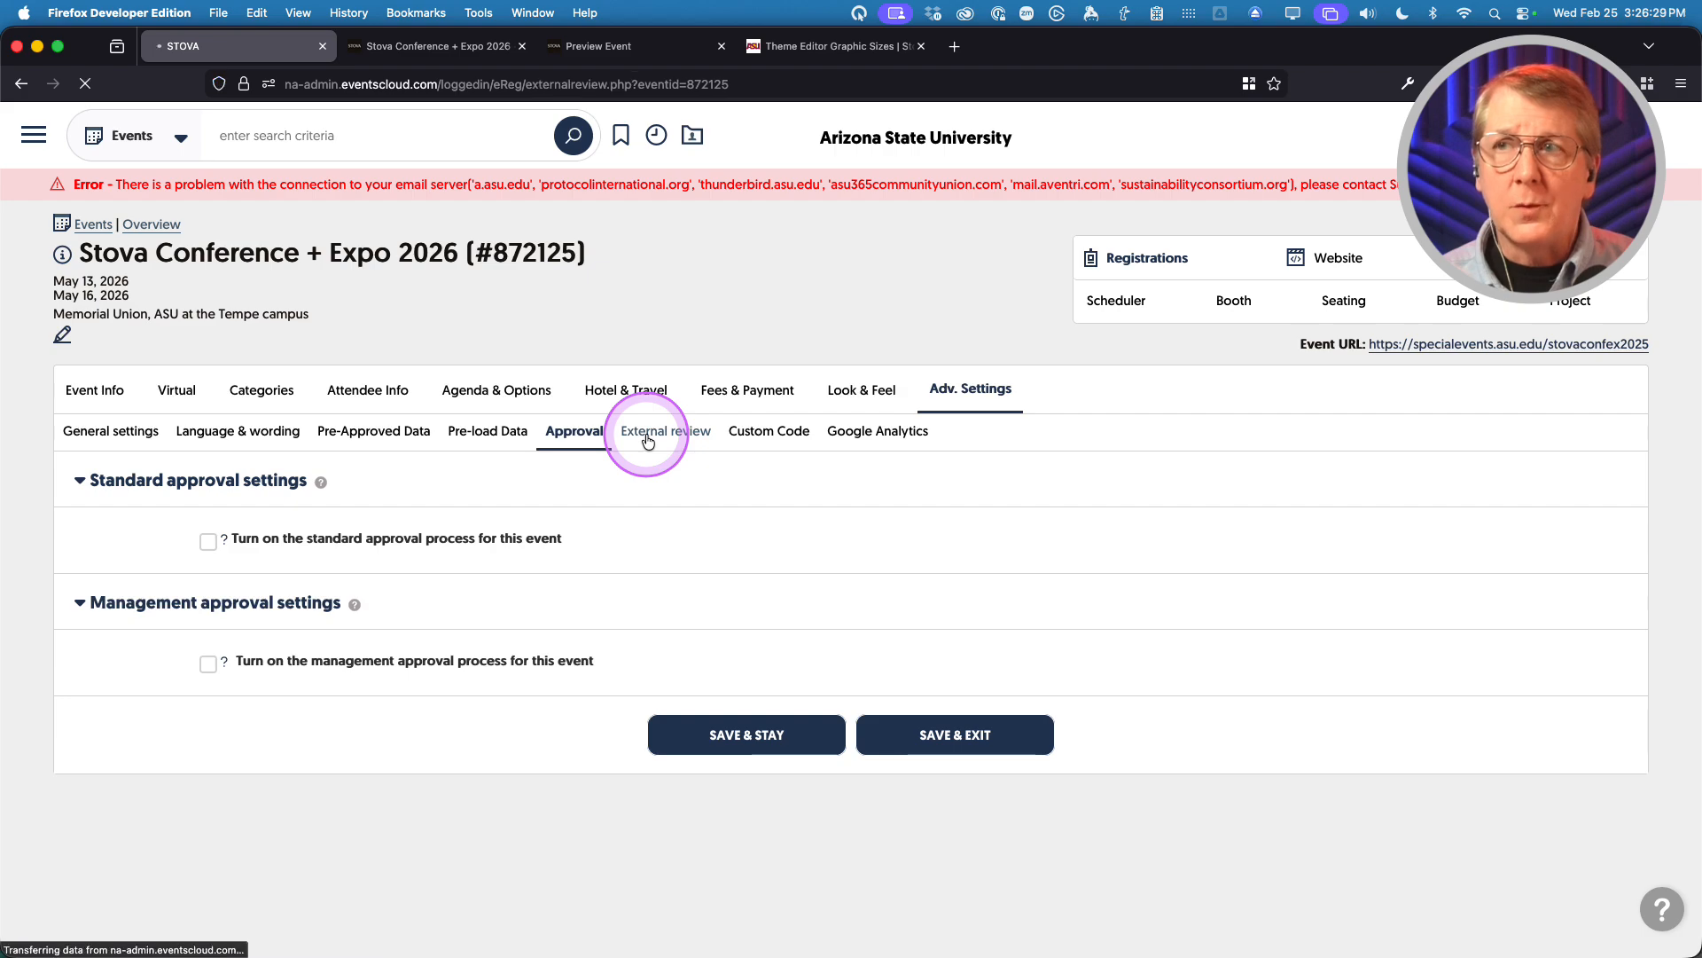
{"action": "left_click", "coordinate": [250, 654]}
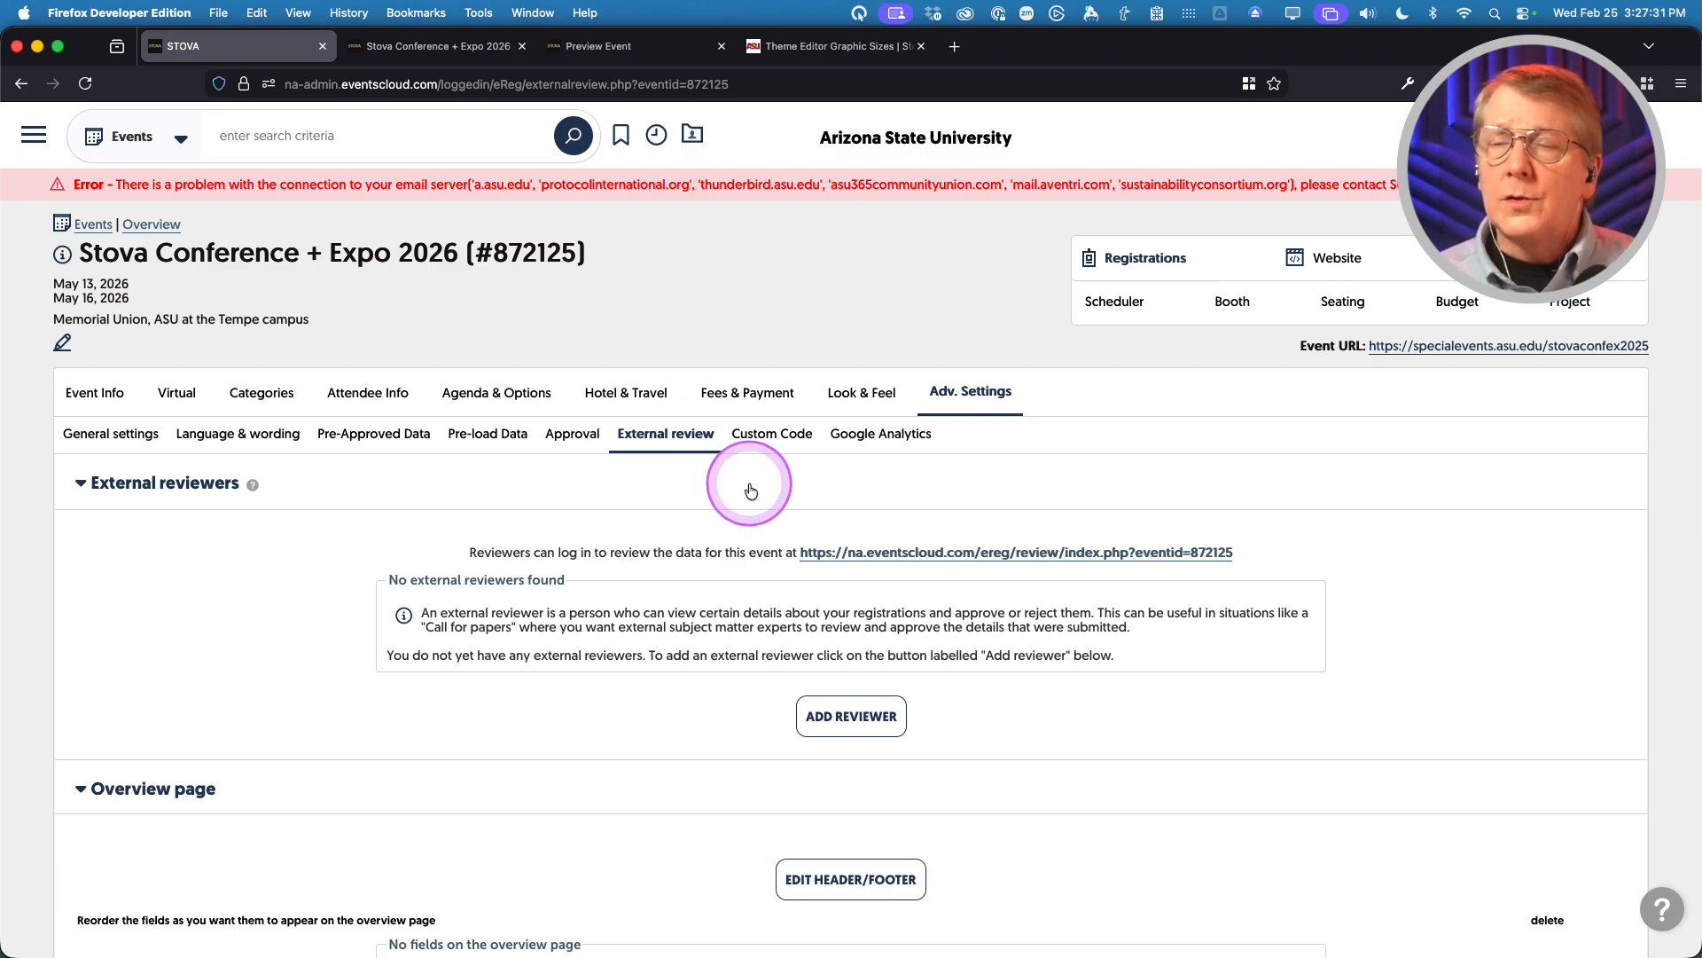
- Examine the Custom Code areas for the top and bottom of the page, and the Google Analytics enabling and code entry options
{"action": "left_click", "coordinate": [760, 441]}
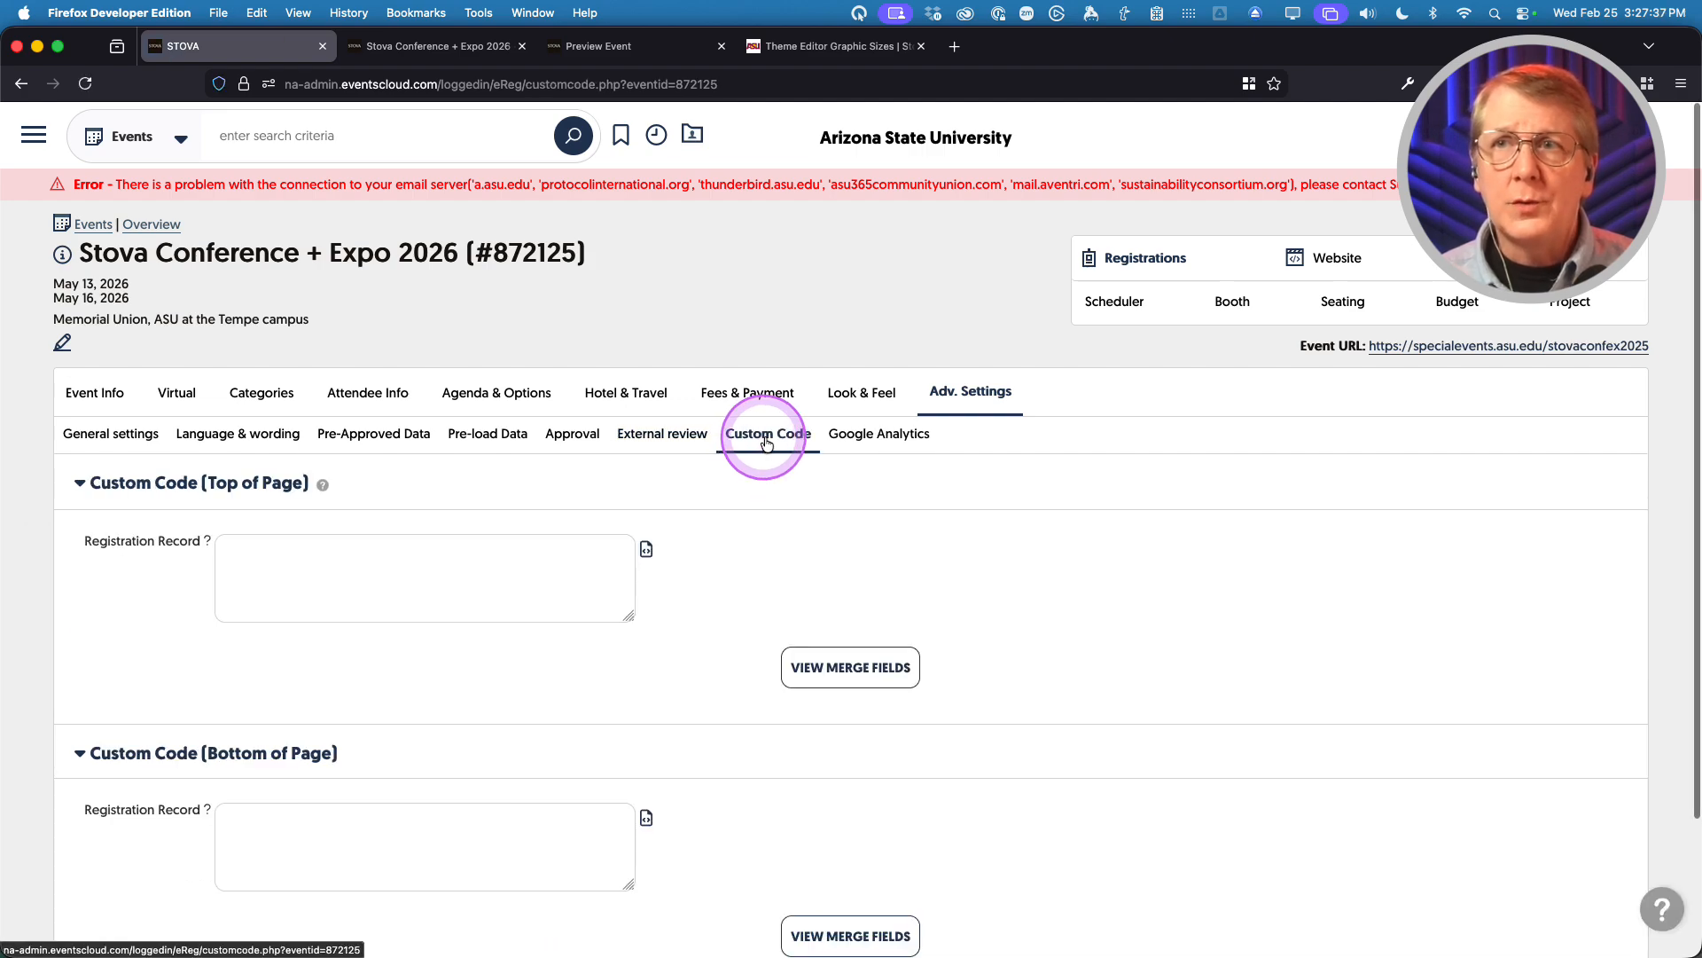
{"action": "left_click", "coordinate": [94, 514]}
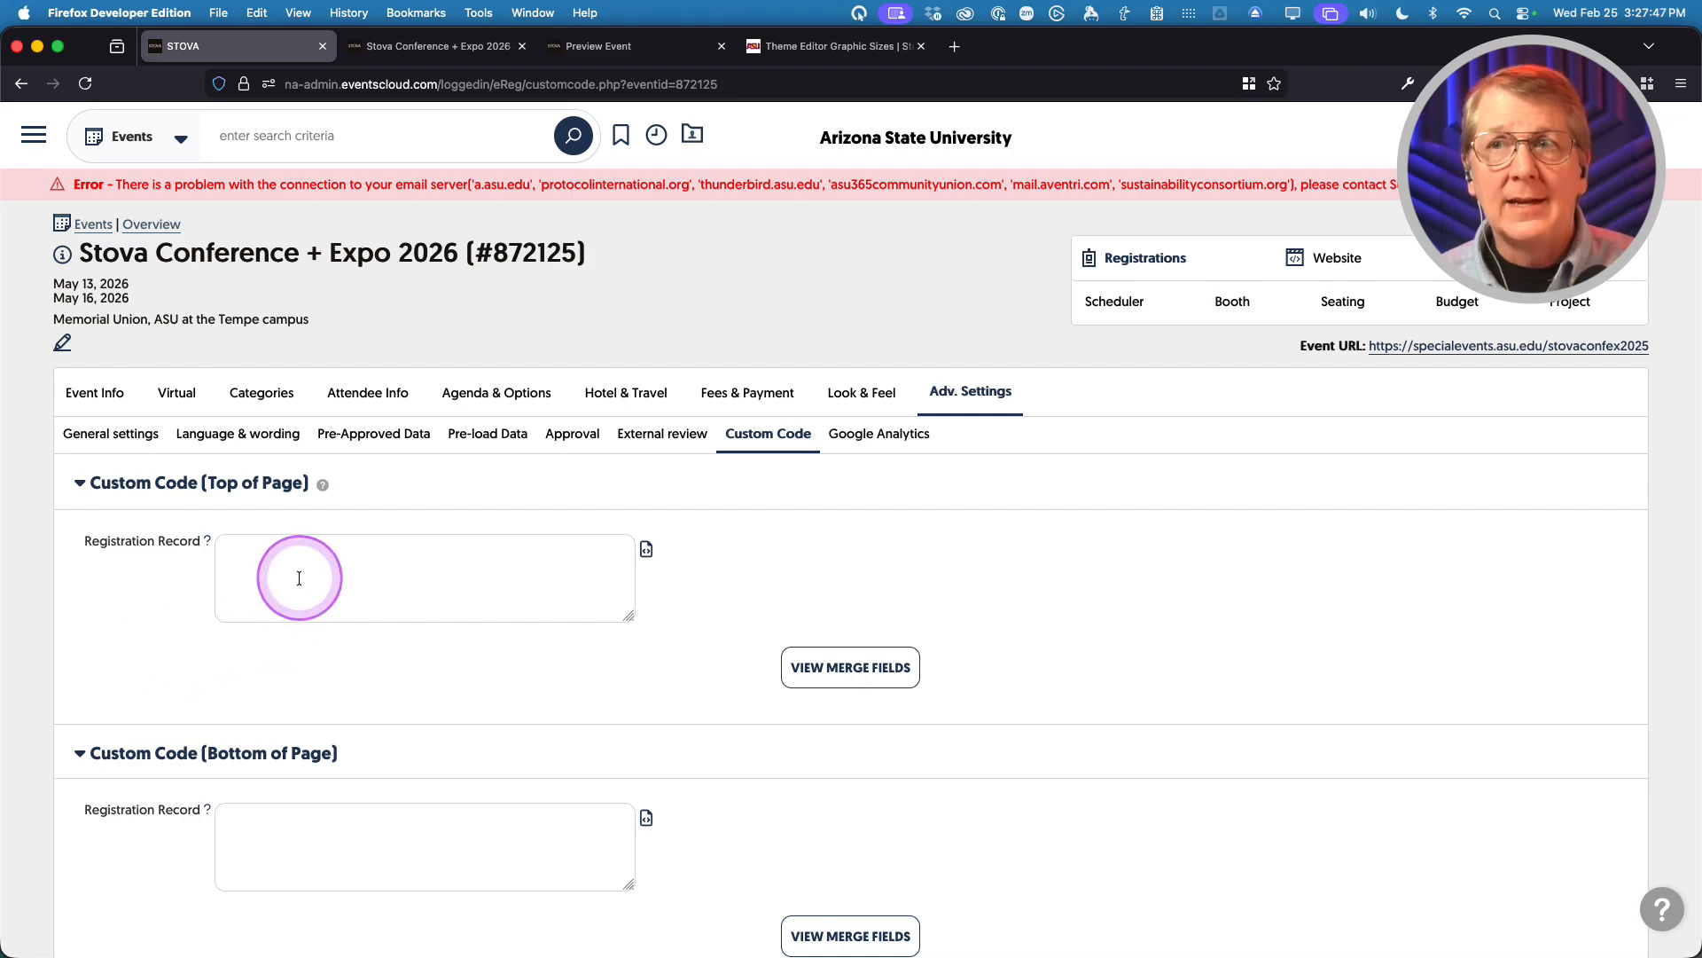
{"action": "left_click", "coordinate": [873, 448]}
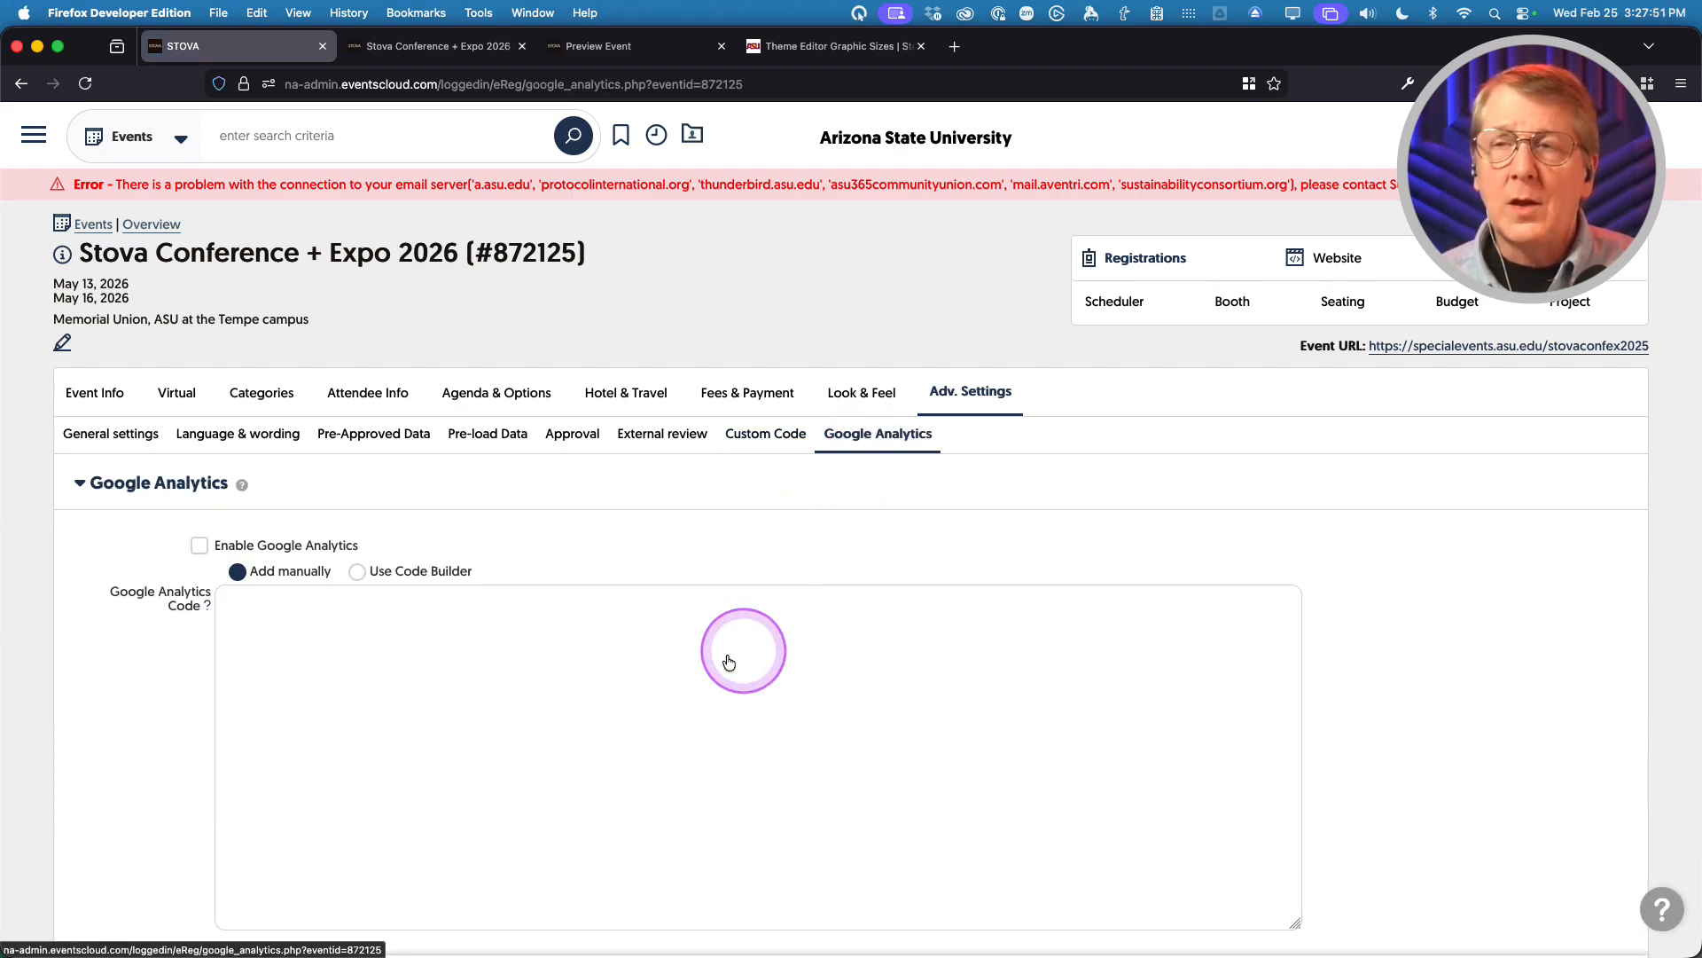
{"action": "scroll", "coordinate": [138, 687], "scroll_direction": "down", "scroll_amount": 2}
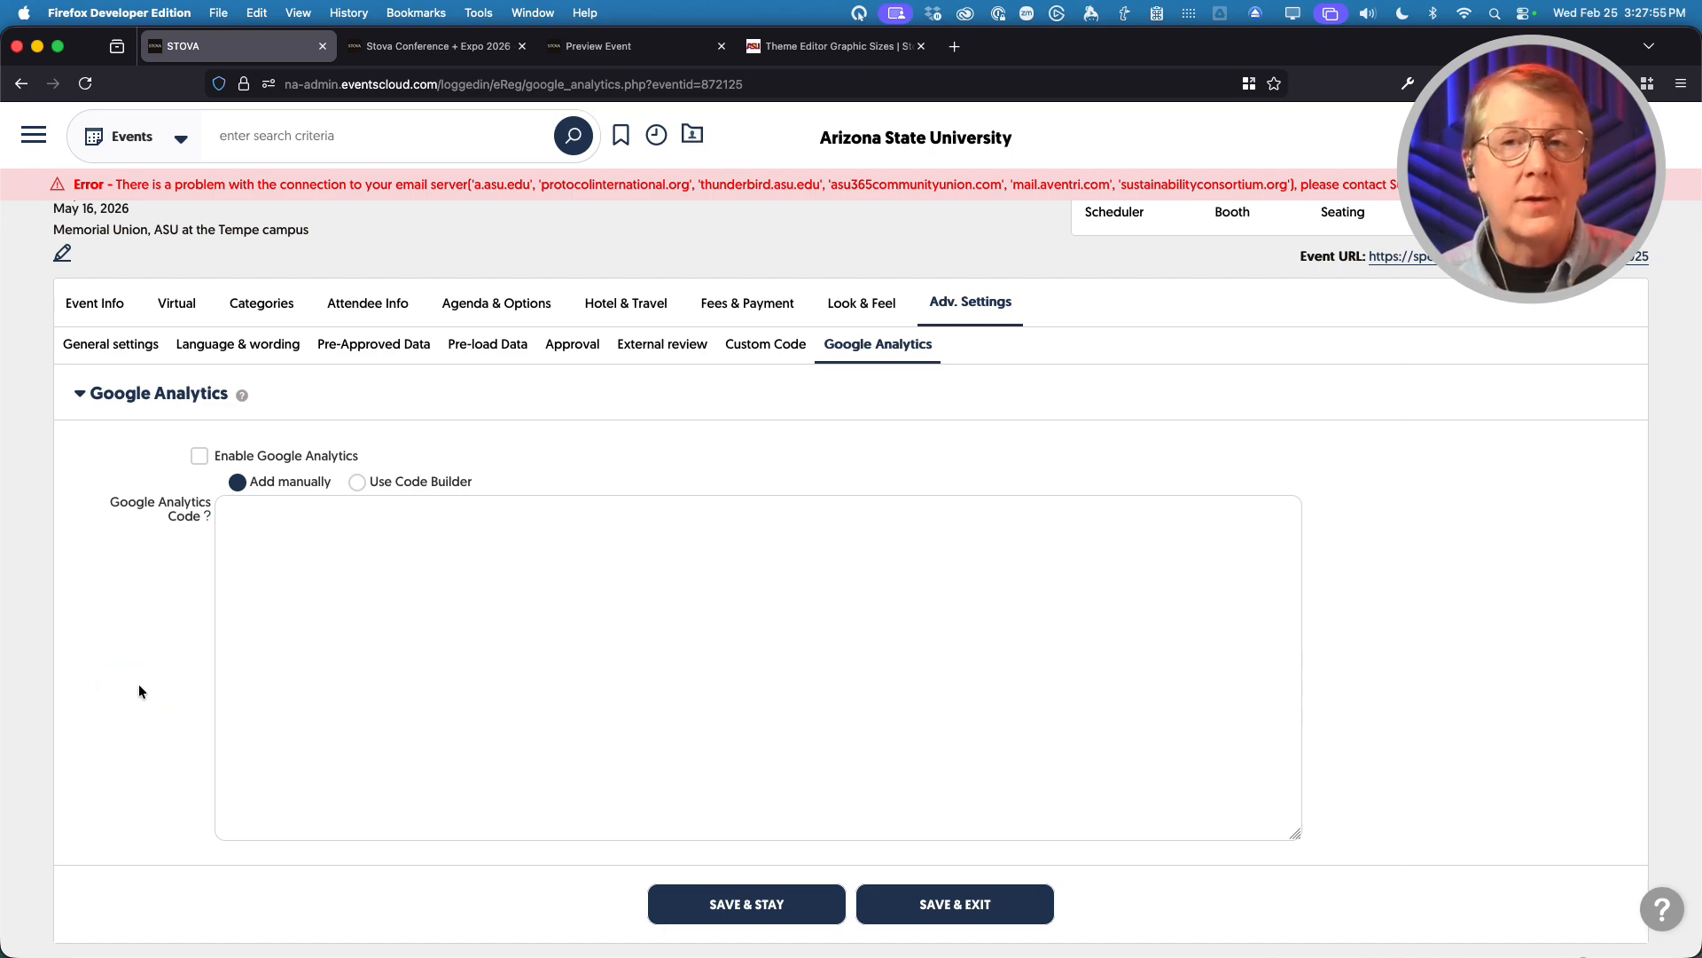
{"action": "scroll", "coordinate": [138, 683], "scroll_direction": "up", "scroll_amount": 2}
{"action": "left_click", "coordinate": [359, 659]}
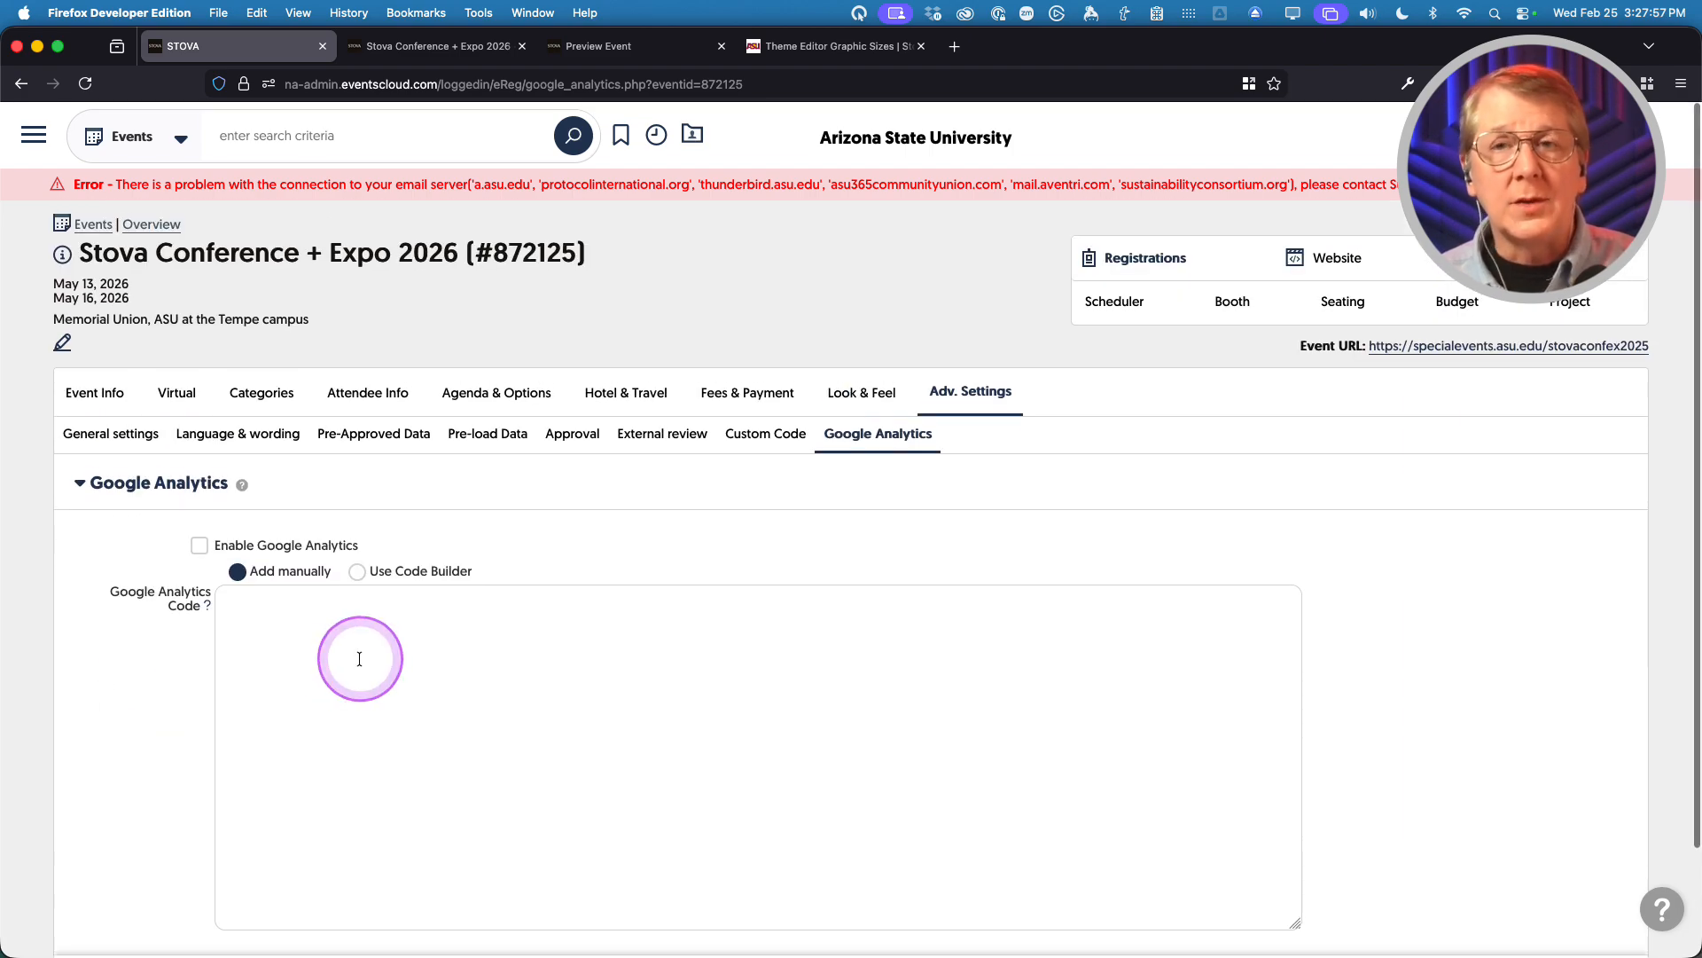